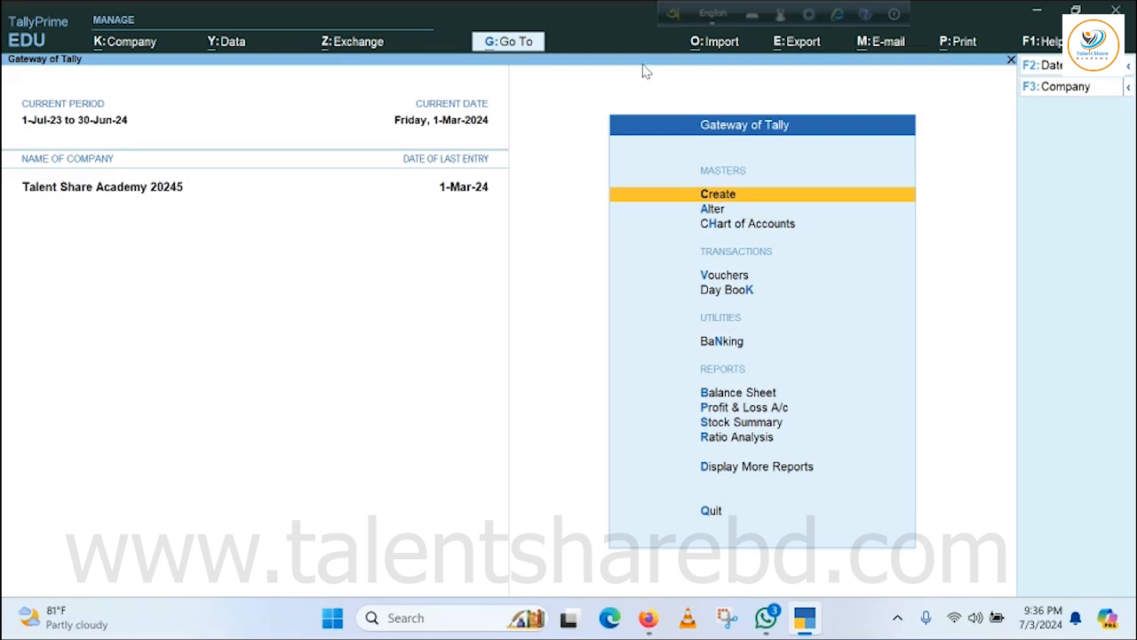
# Enable multiple price levels in the company's inventory features and save the settings.
pyautogui.click(142, 44)
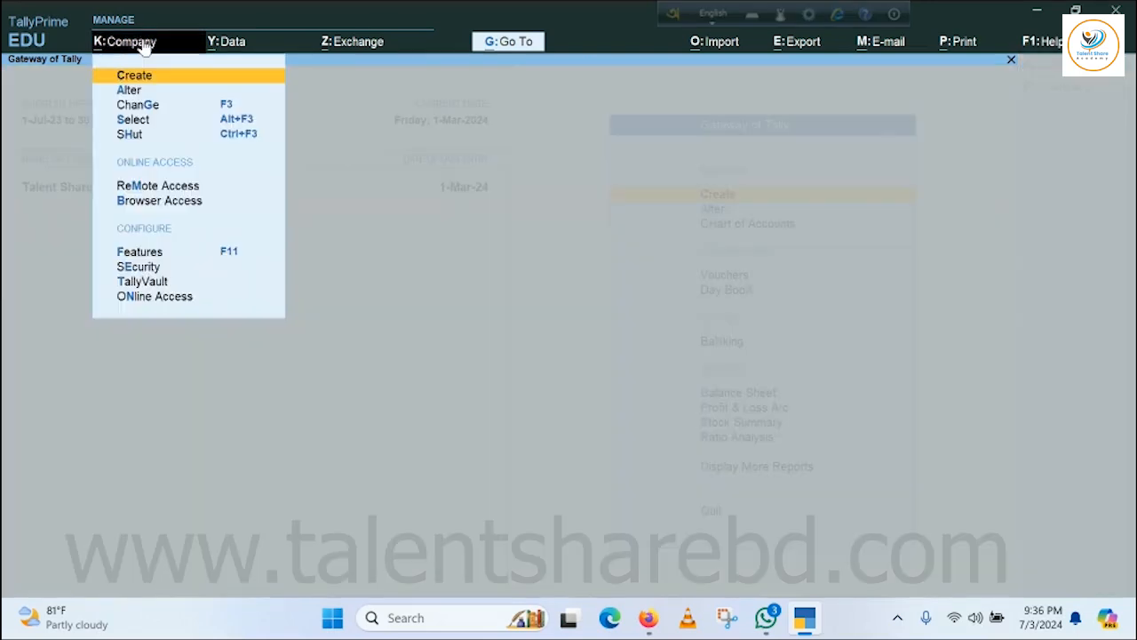
pyautogui.click(140, 253)
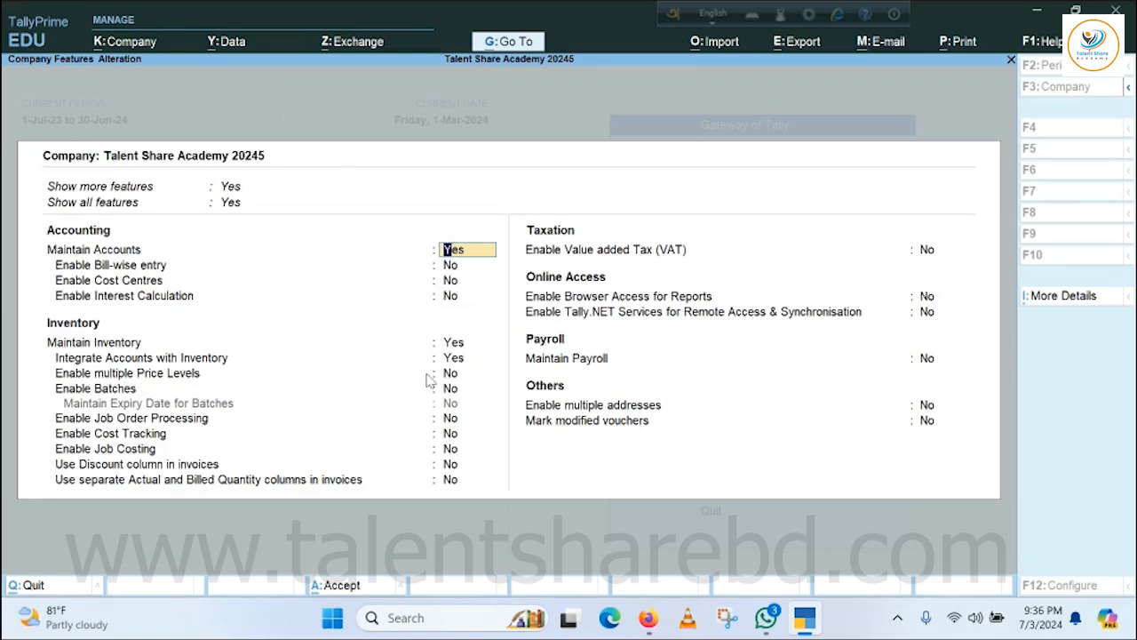
pyautogui.click(453, 375)
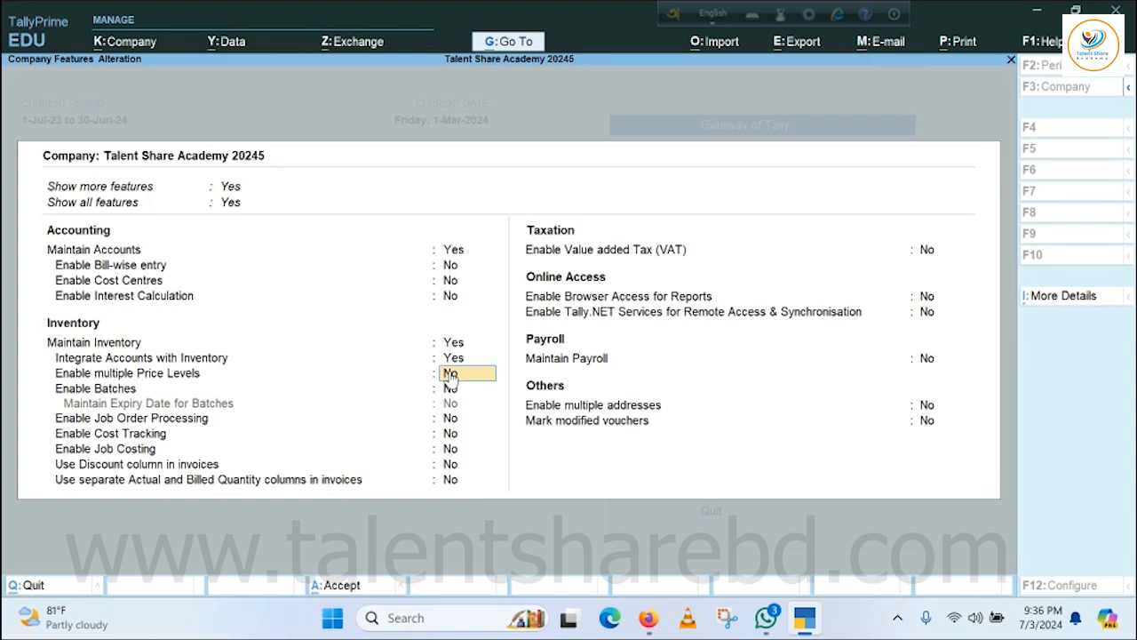
pyautogui.write('y')
pyautogui.press('Return')
pyautogui.hotkey('ctrl', 'a')
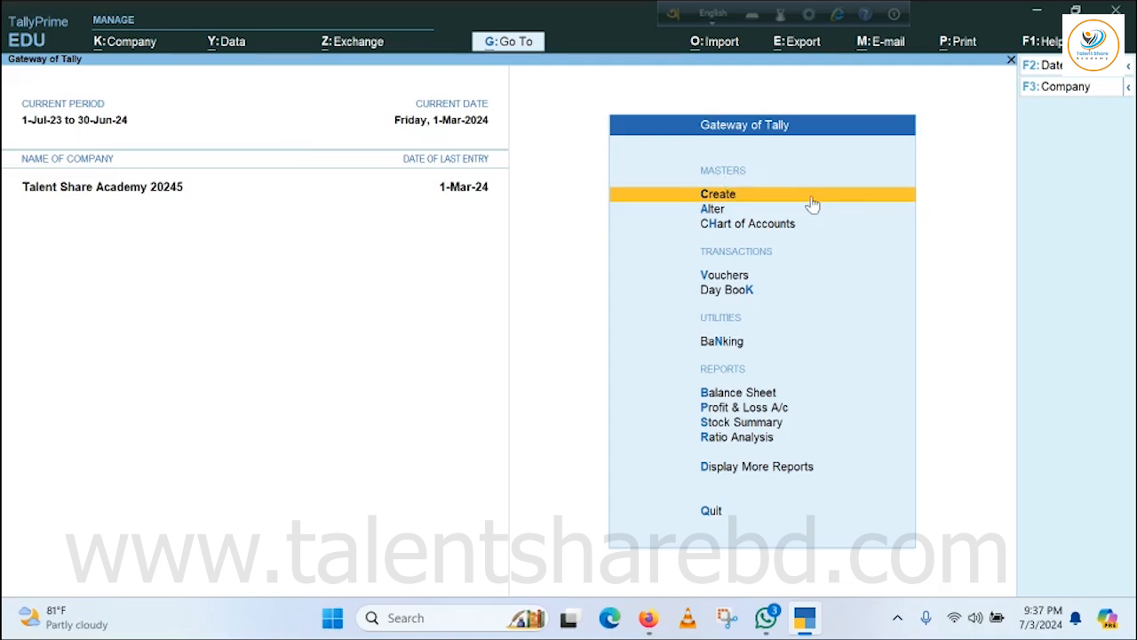
# Create a company price level named Price List among the inventory masters.
pyautogui.click(724, 197)
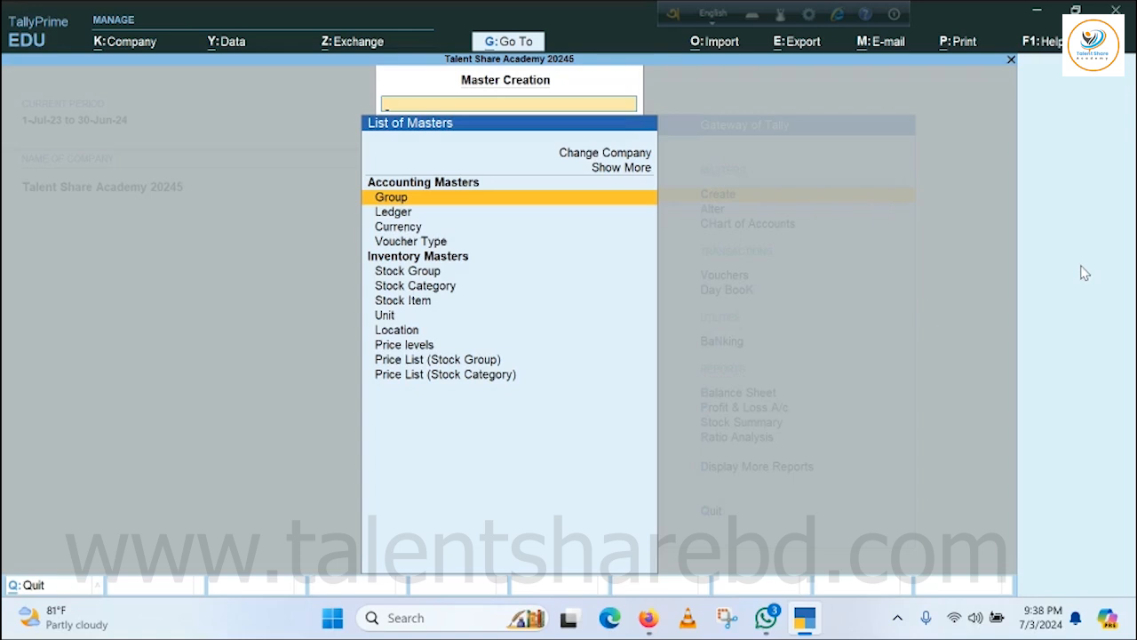
pyautogui.click(408, 348)
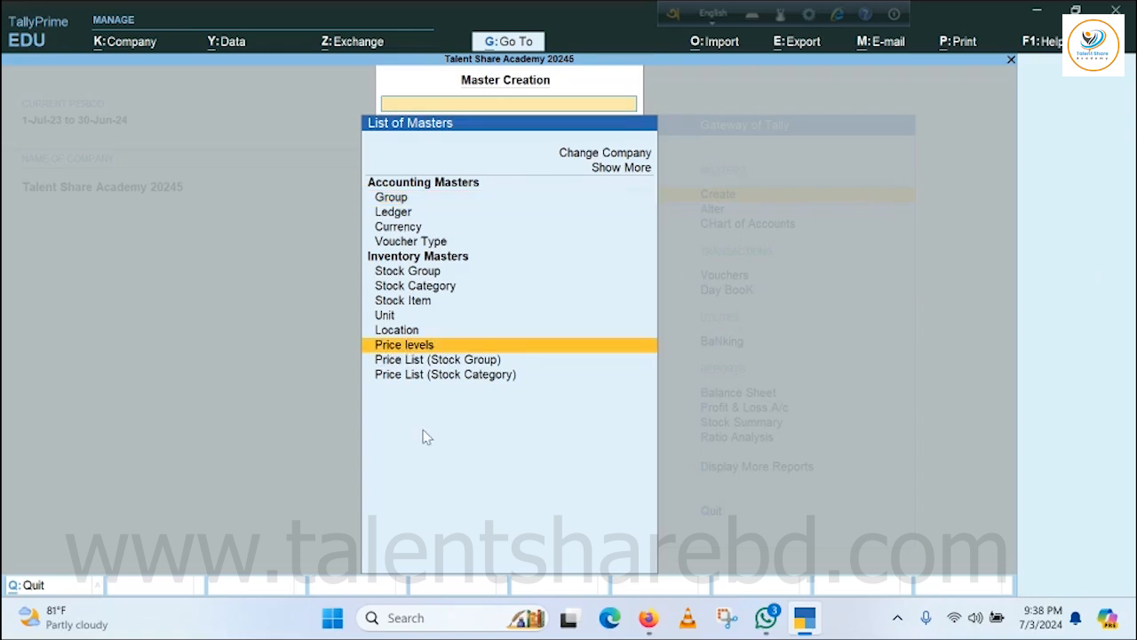
pyautogui.press('Return')
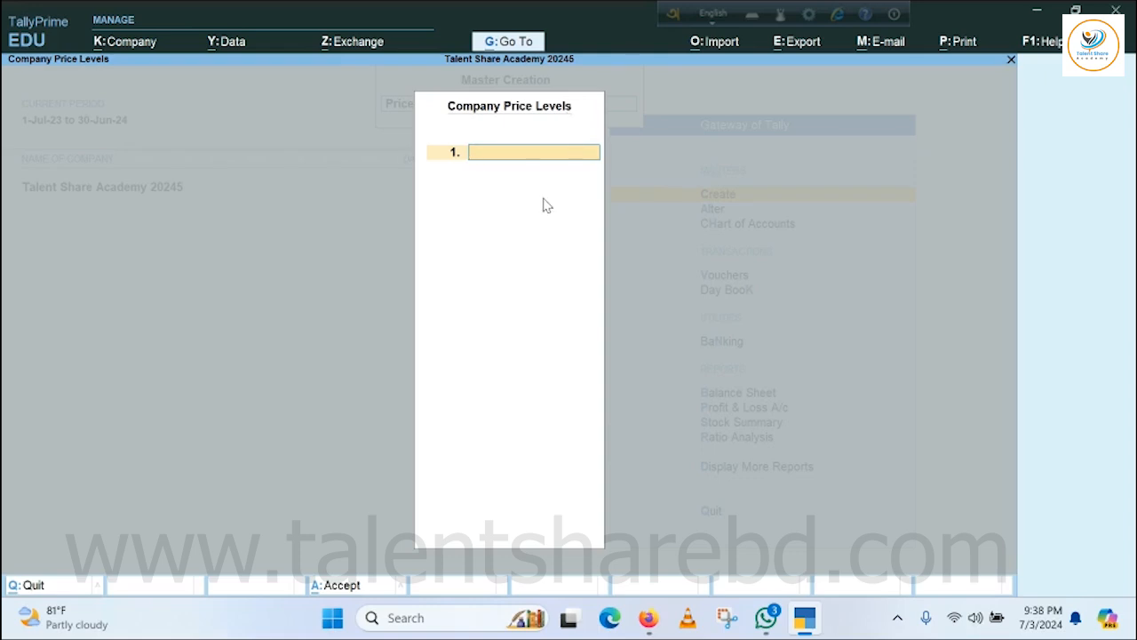
pyautogui.write('Price List')
pyautogui.press('Return')
pyautogui.press('Return')
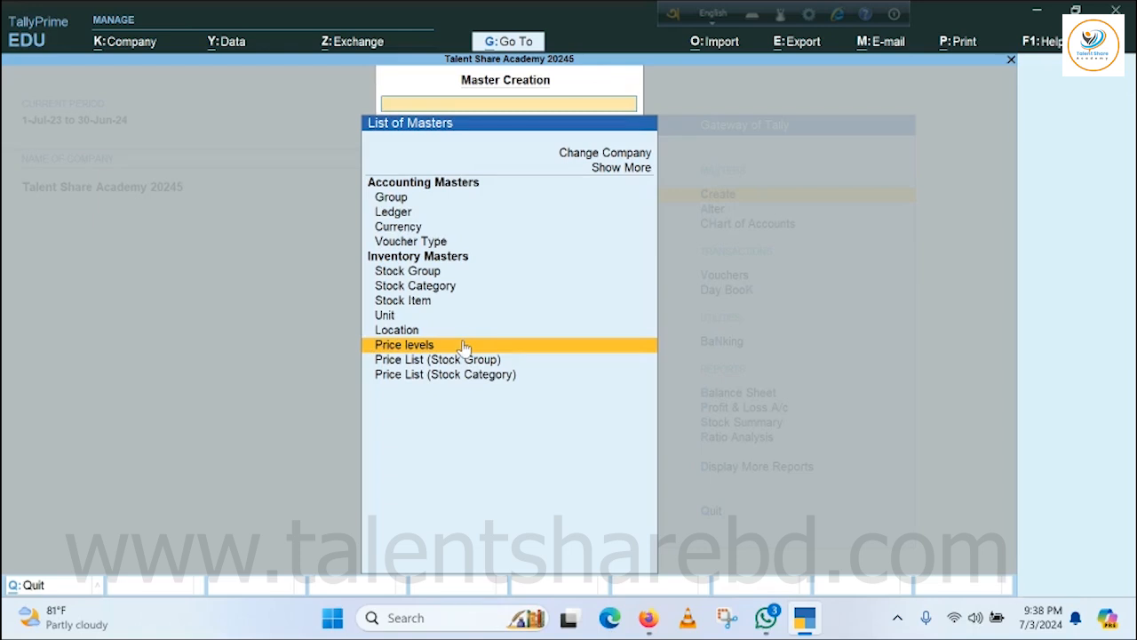
# Reopen the company price levels to check the saved entry, and close them without changes.
pyautogui.click(407, 350)
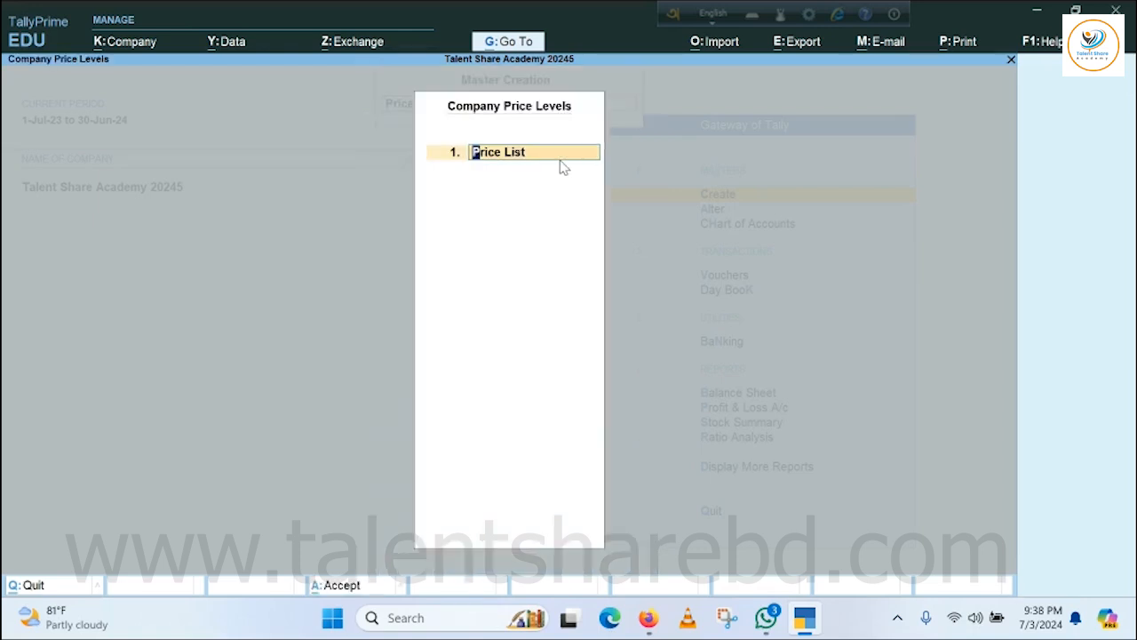
pyautogui.press('Escape')
pyautogui.press('Escape')
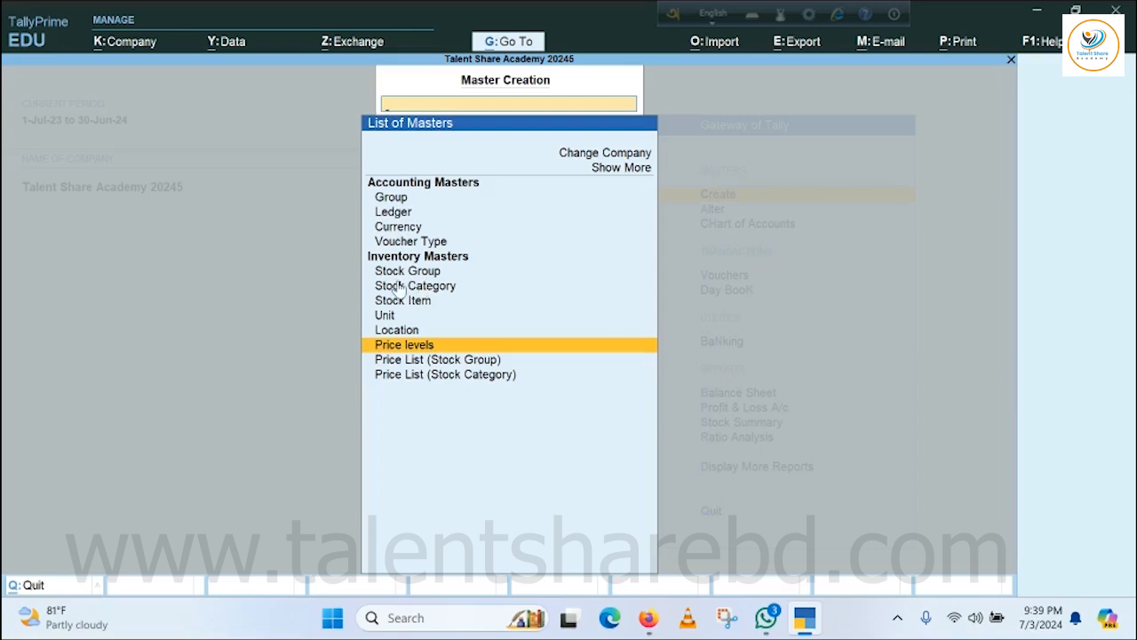
# Look at the stock groups offered for a price list by stock group, and leave without choosing one.
pyautogui.click(444, 361)
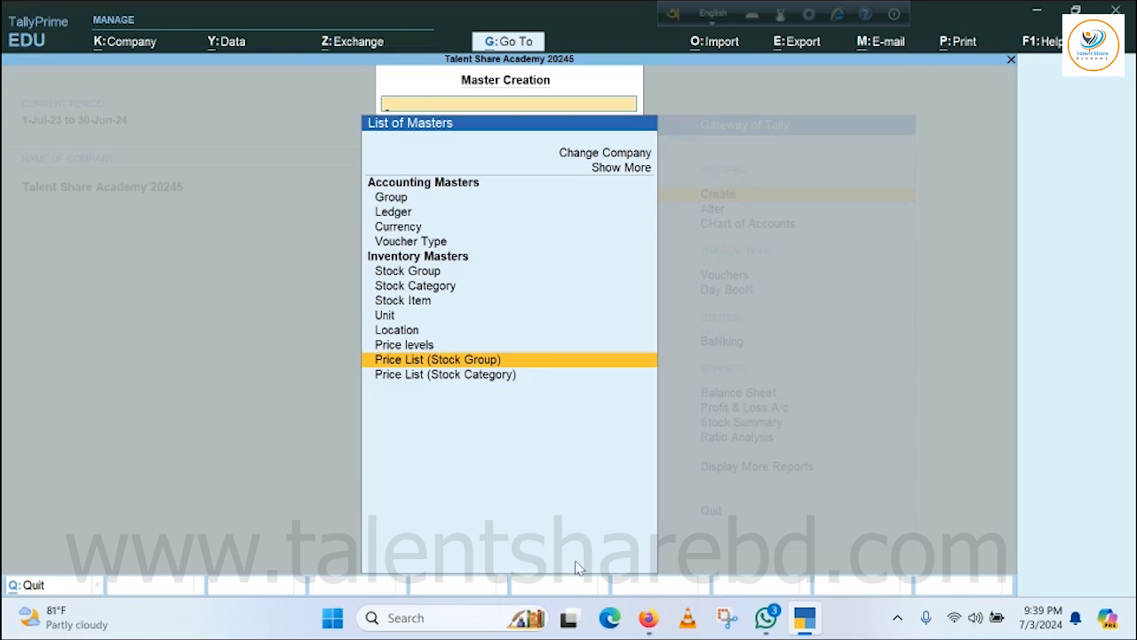
pyautogui.press('Return')
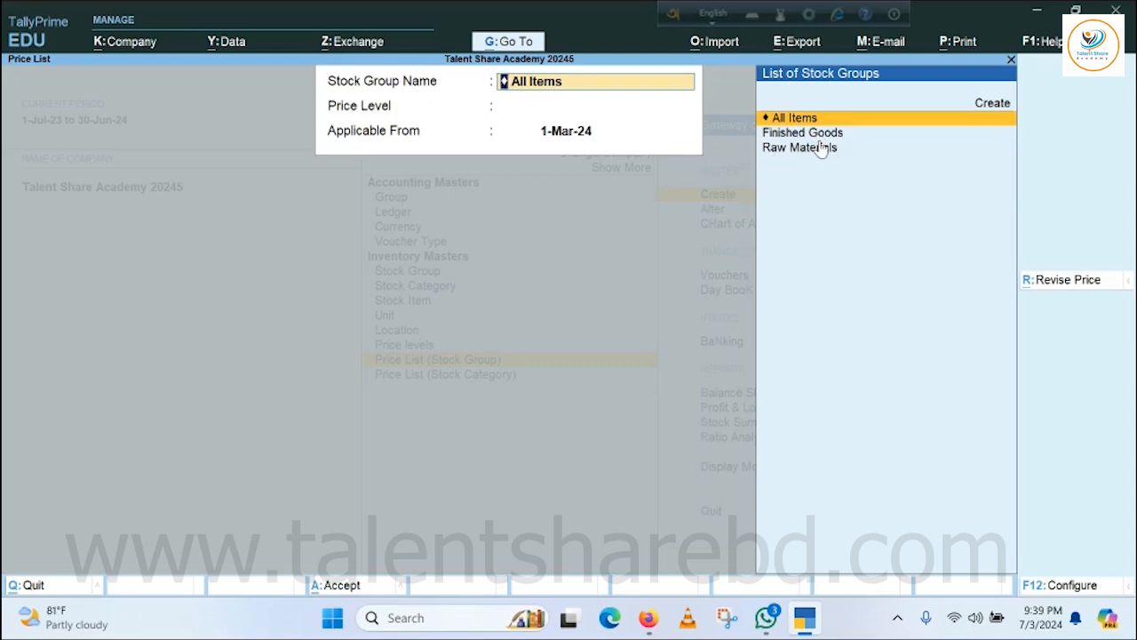
pyautogui.press('BackSpace')
pyautogui.press('Escape')
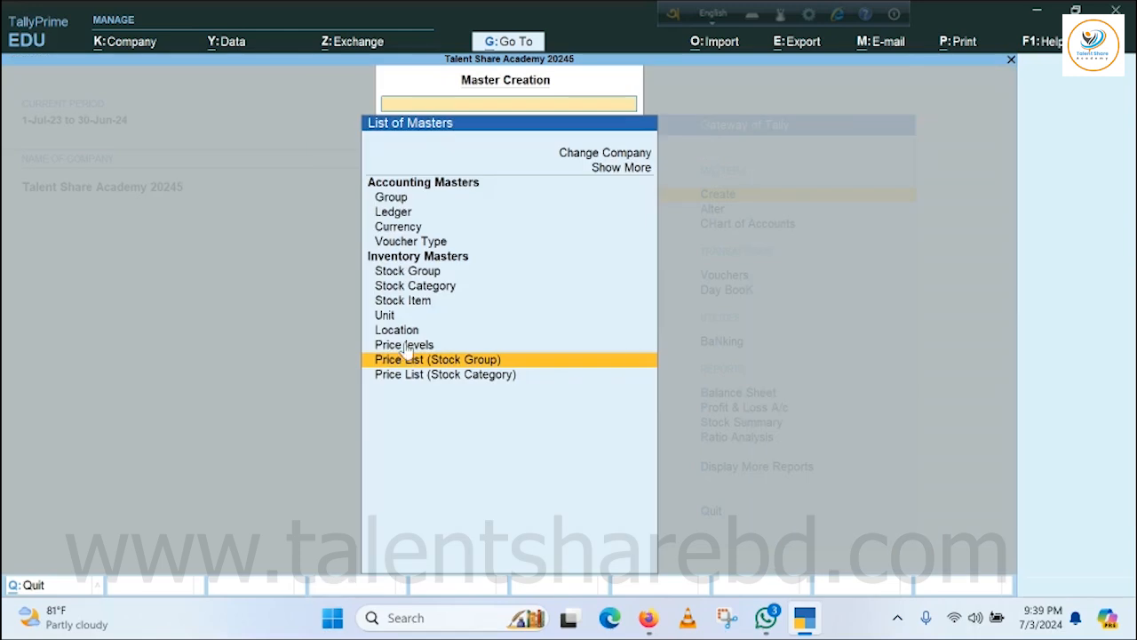
# View the creation forms for stock groups and stock categories, and leave both without creating anything.
pyautogui.click(433, 275)
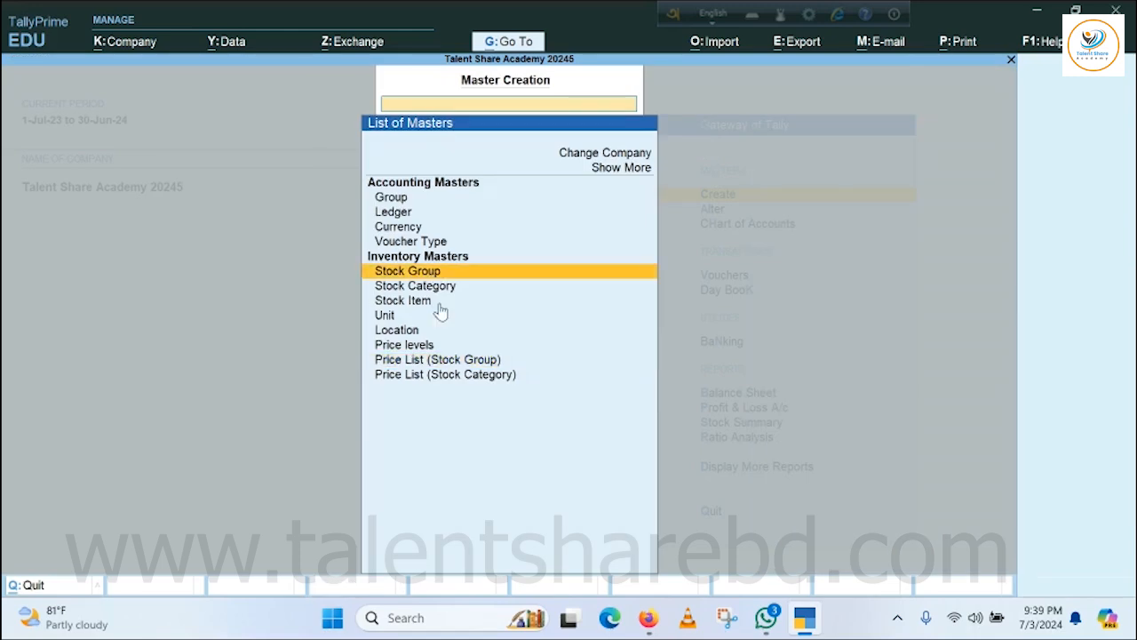
pyautogui.press('Down')
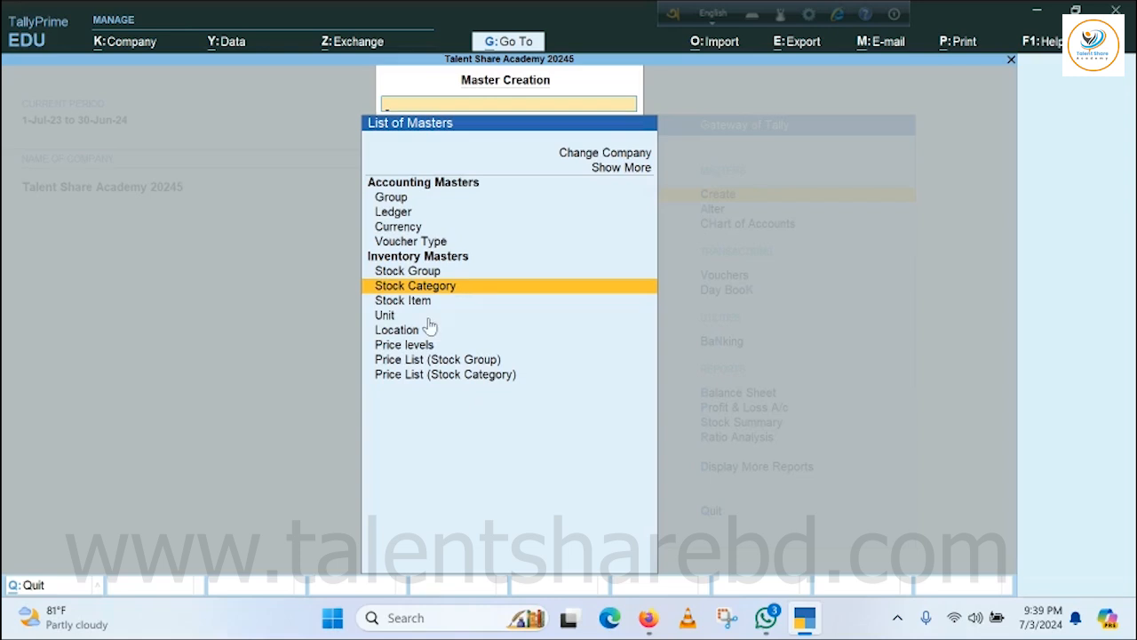
pyautogui.click(409, 278)
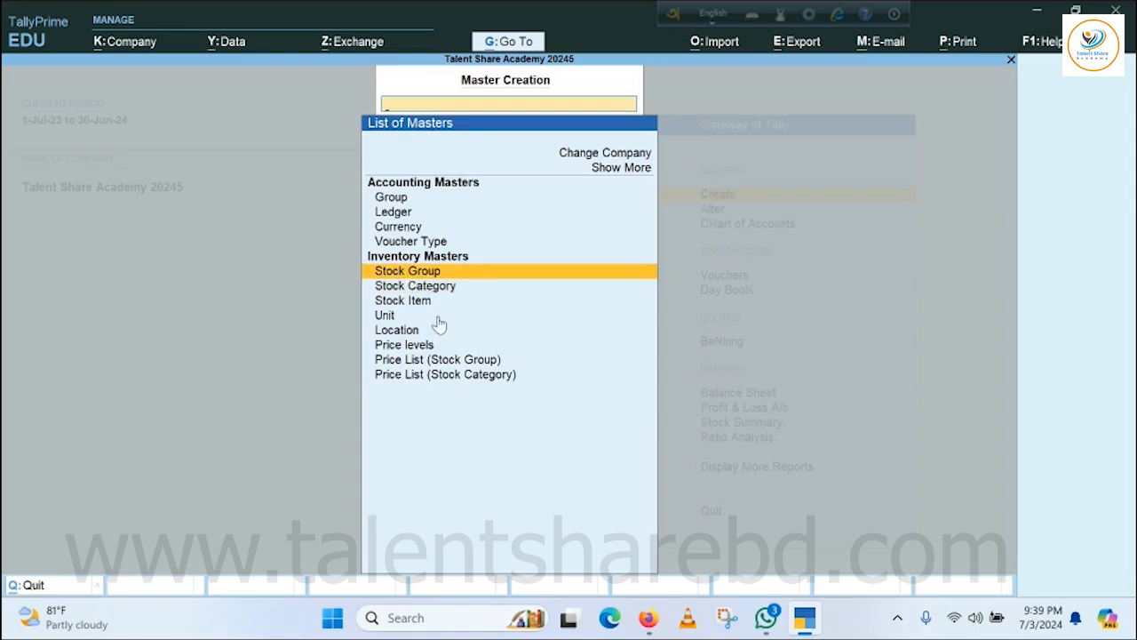
pyautogui.press('Return')
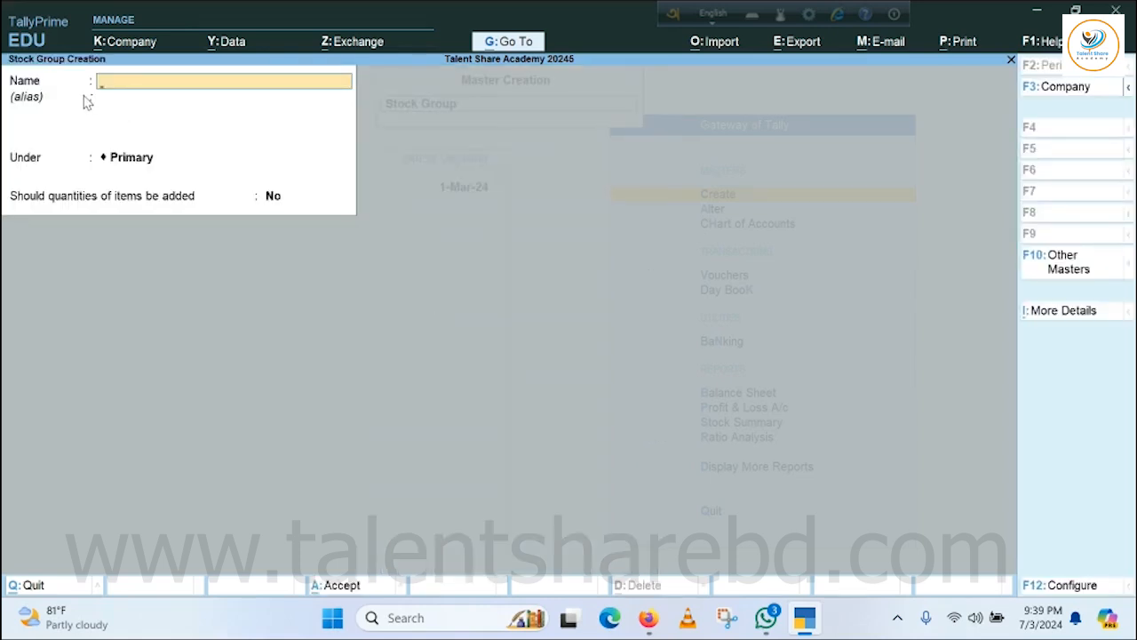
pyautogui.press('Escape')
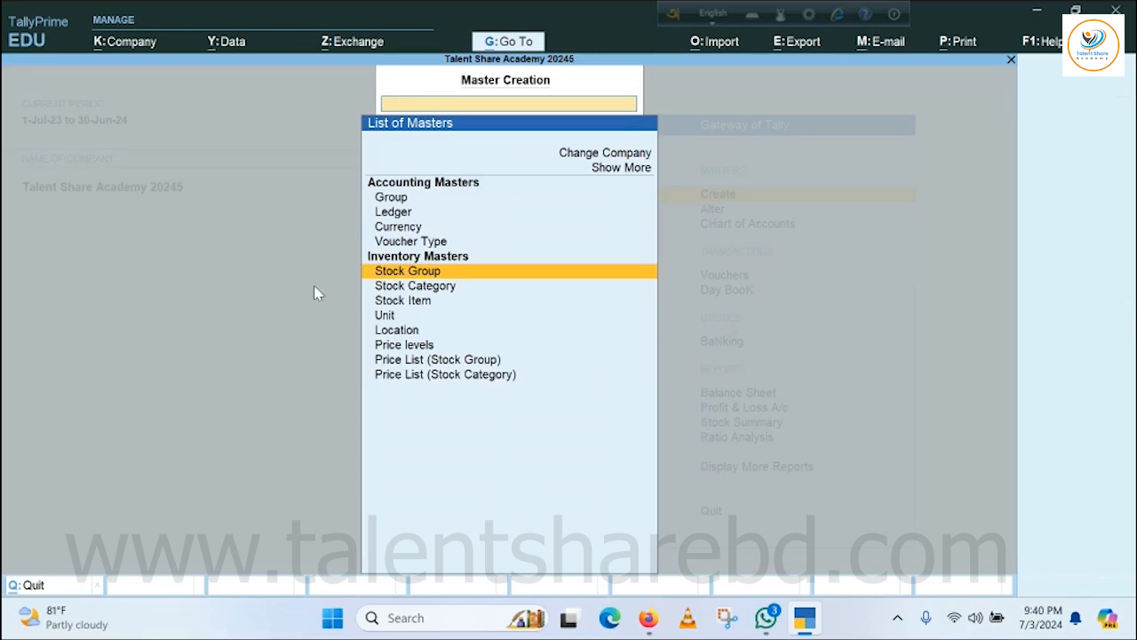
pyautogui.click(435, 289)
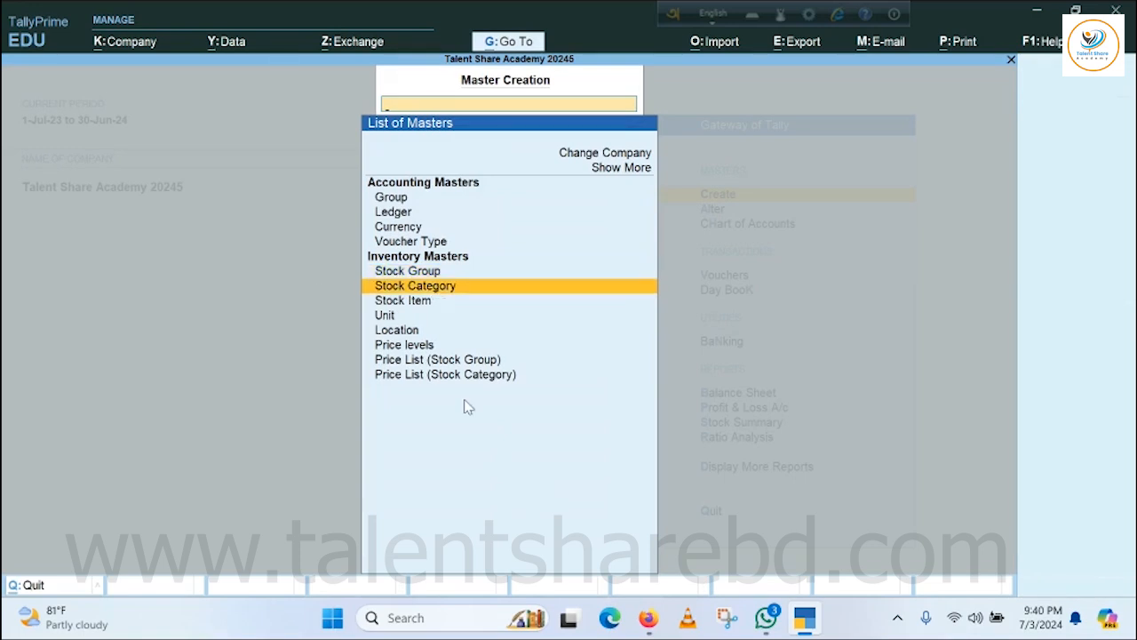
pyautogui.press('Return')
pyautogui.press('Escape')
pyautogui.press('y')
# Start a stock group price list for Finished Goods with price level Price List, applicable from 1-Jan-24.
pyautogui.click(432, 364)
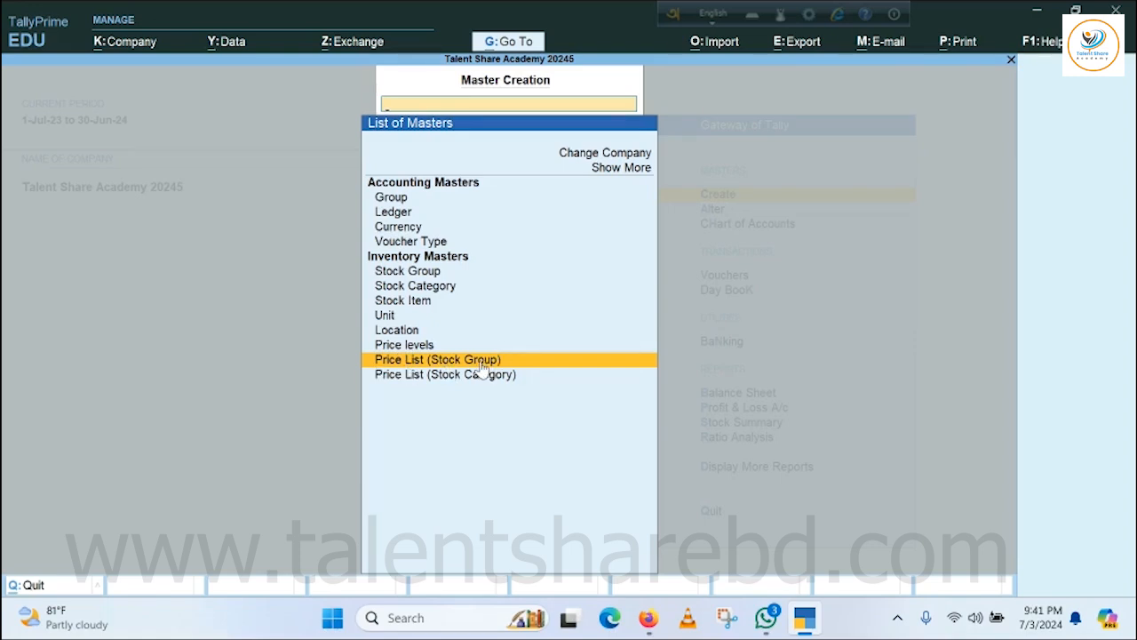
pyautogui.click(440, 361)
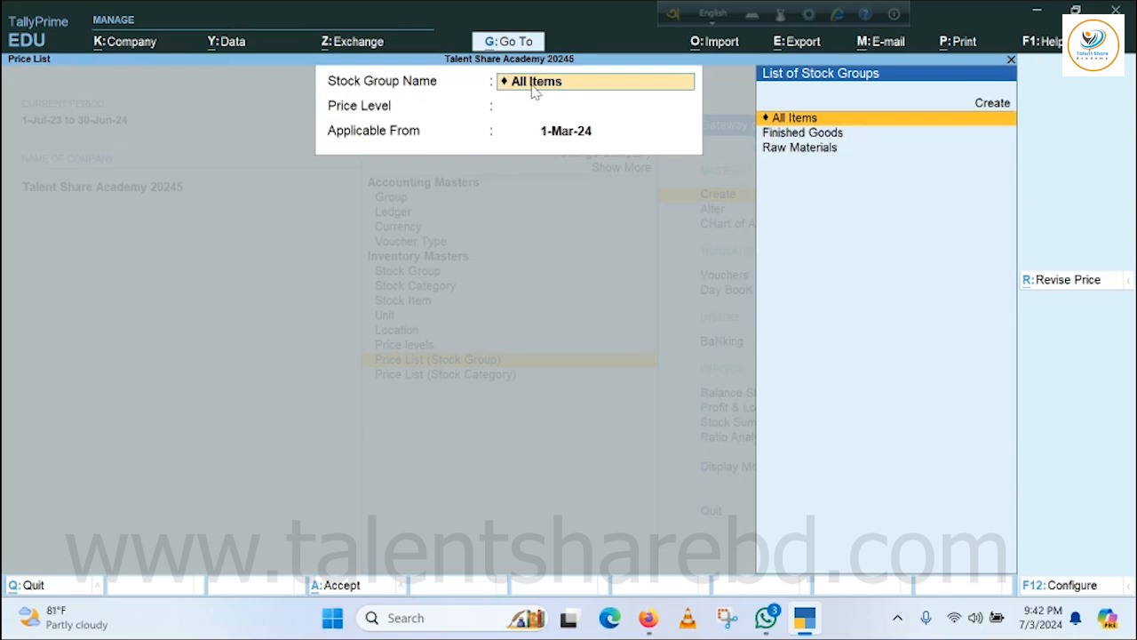
pyautogui.click(785, 139)
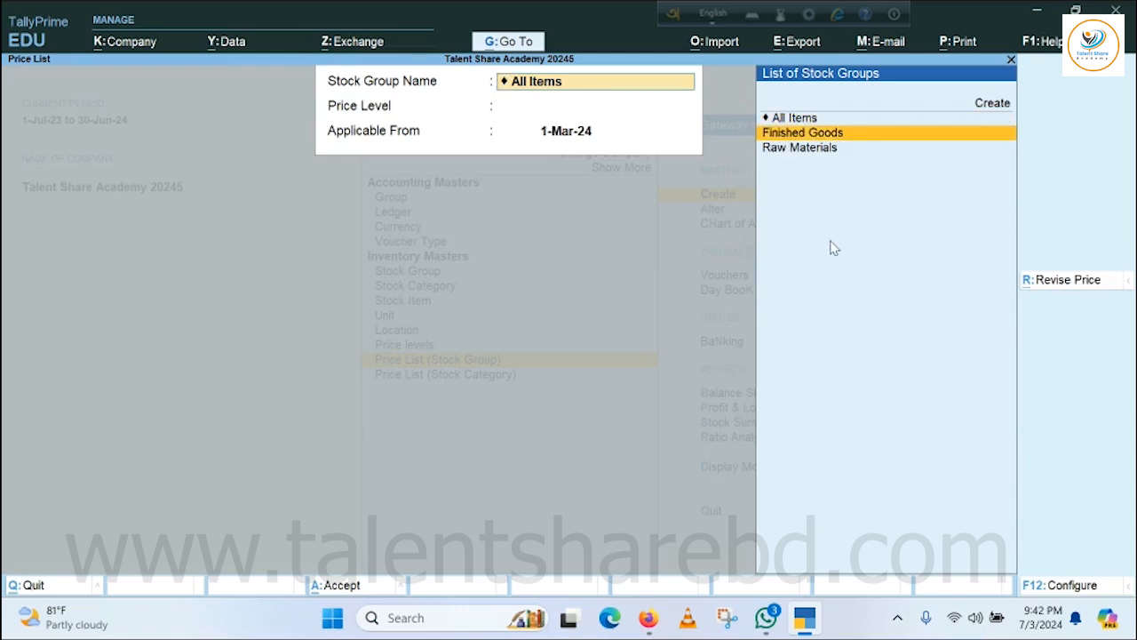
pyautogui.press('Return')
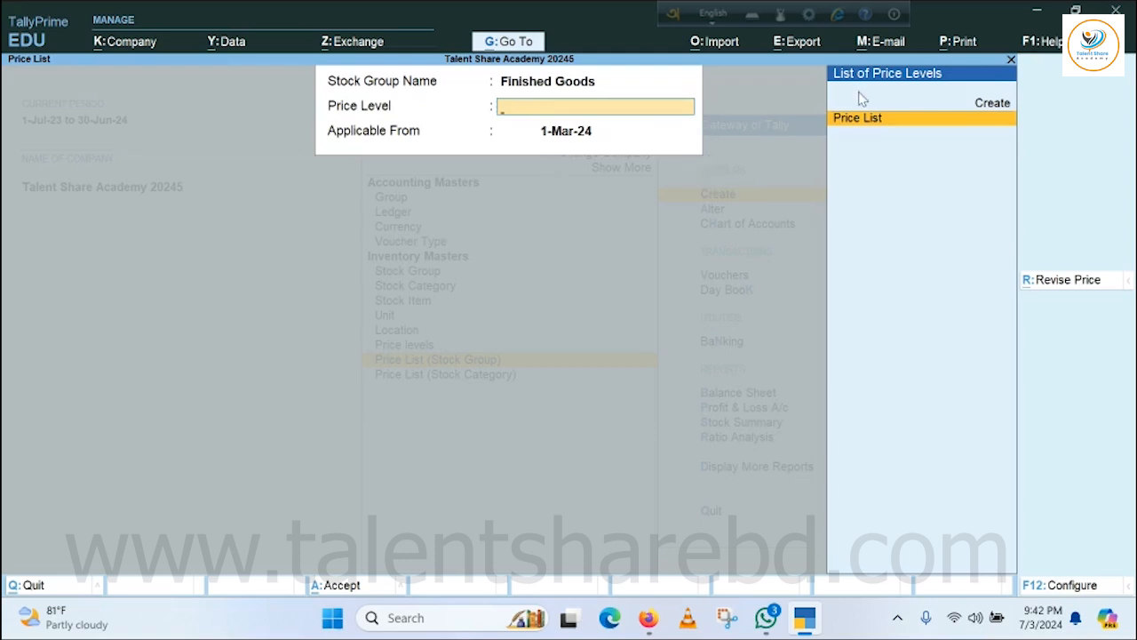
pyautogui.press('Return')
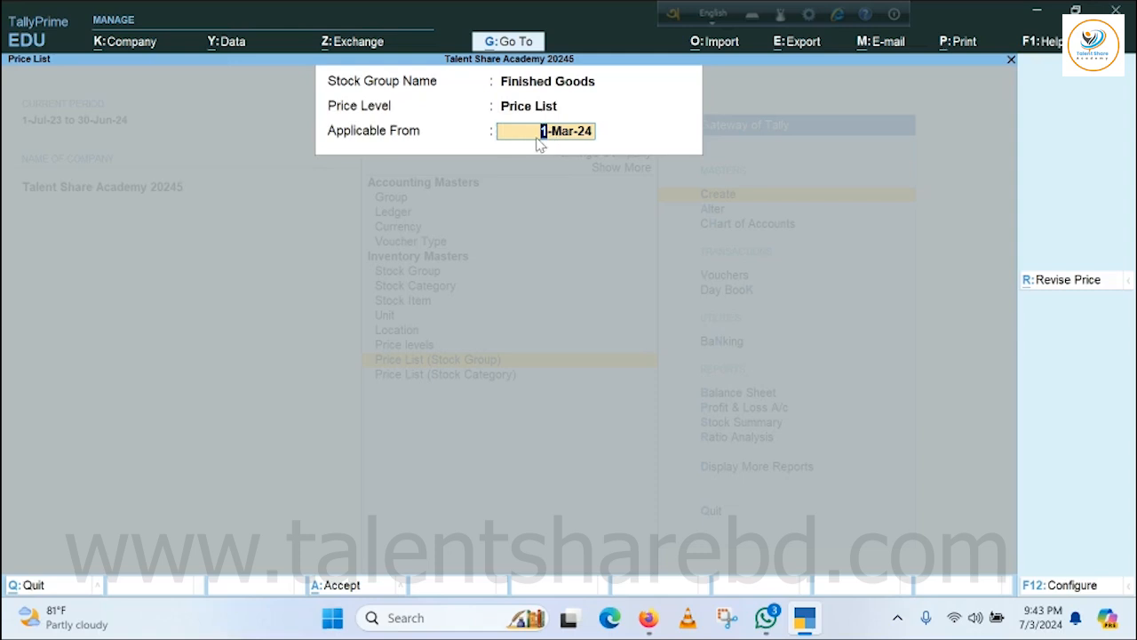
pyautogui.press('BackSpace')
pyautogui.write('1.1.2024')
pyautogui.press('Return')
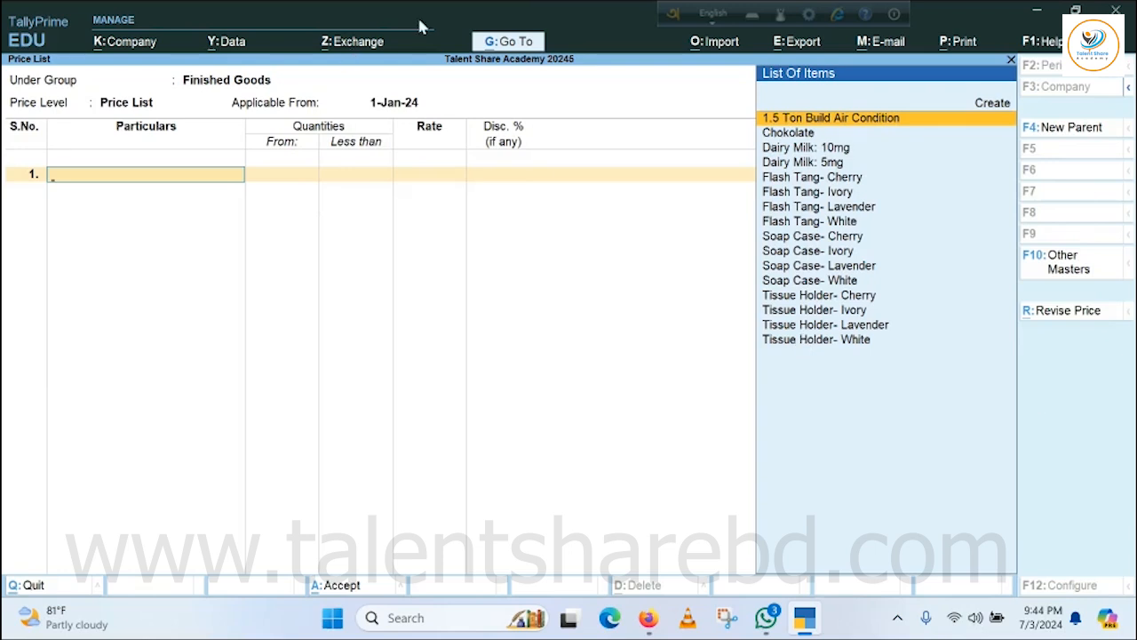
# Add Chokolate to the price list at a rate of 130 per jar, with no quantity limit or discount.
pyautogui.click(788, 133)
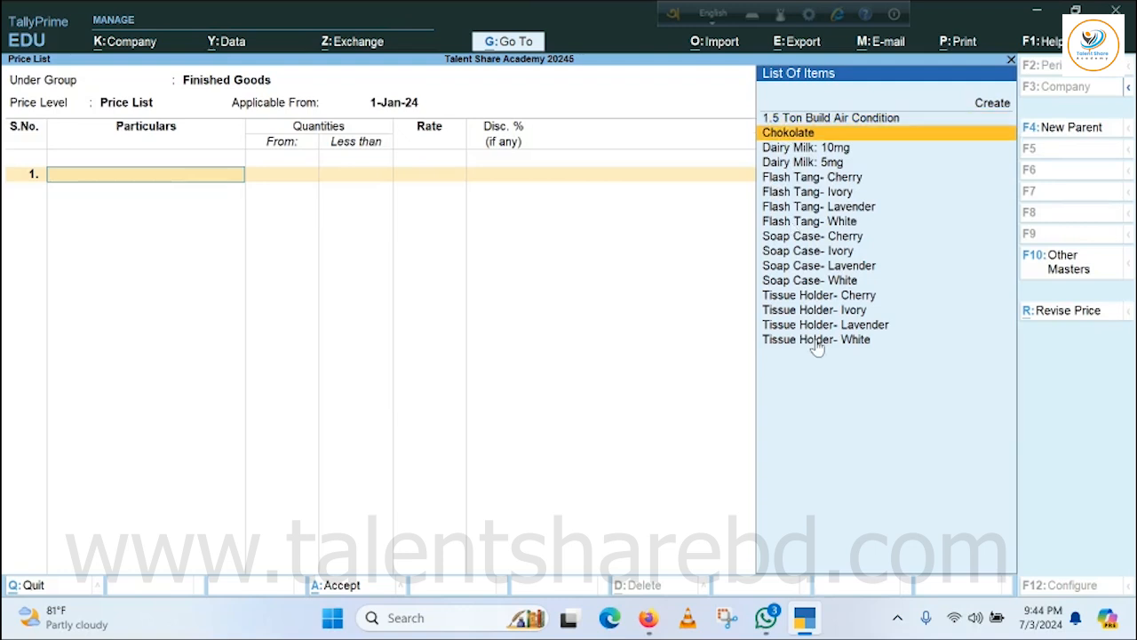
pyautogui.press('Return')
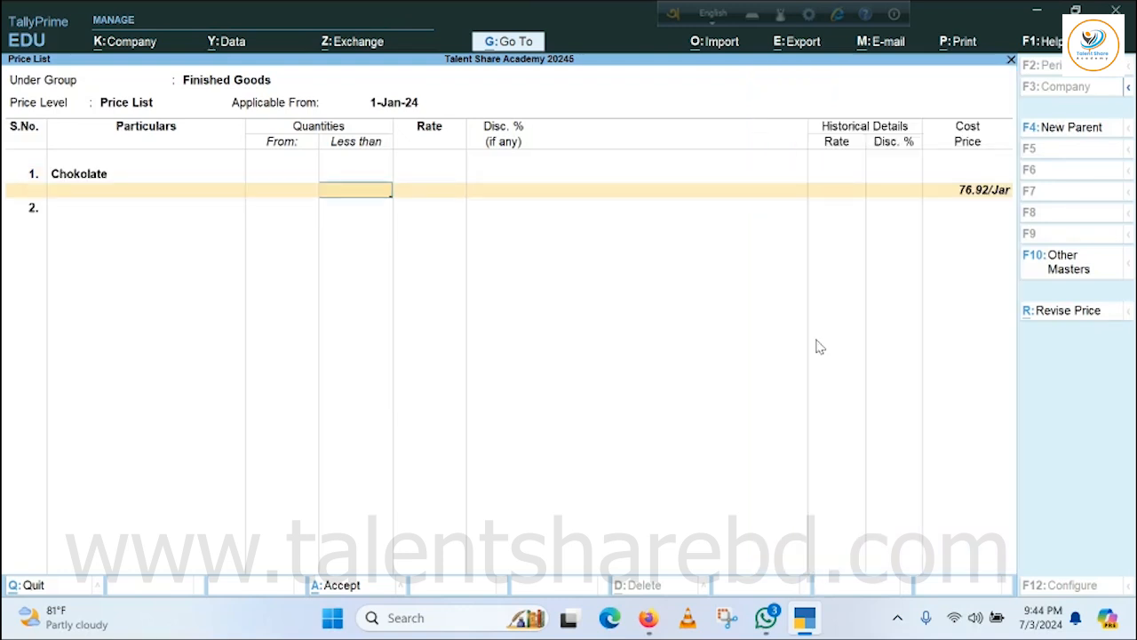
pyautogui.press('Return')
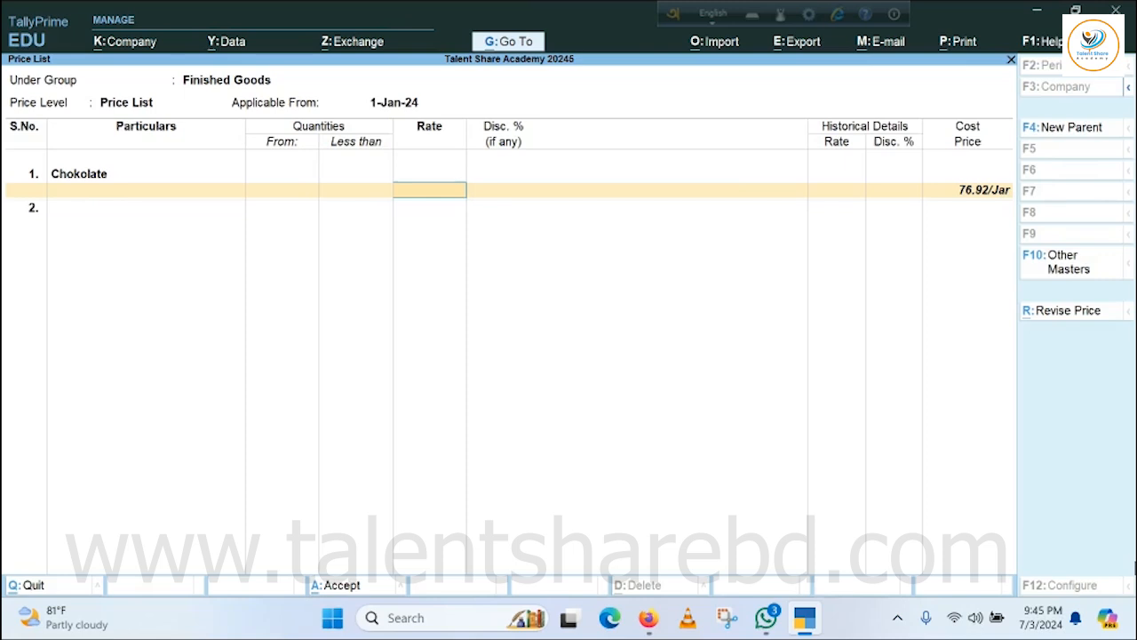
pyautogui.write('130')
pyautogui.press('Return')
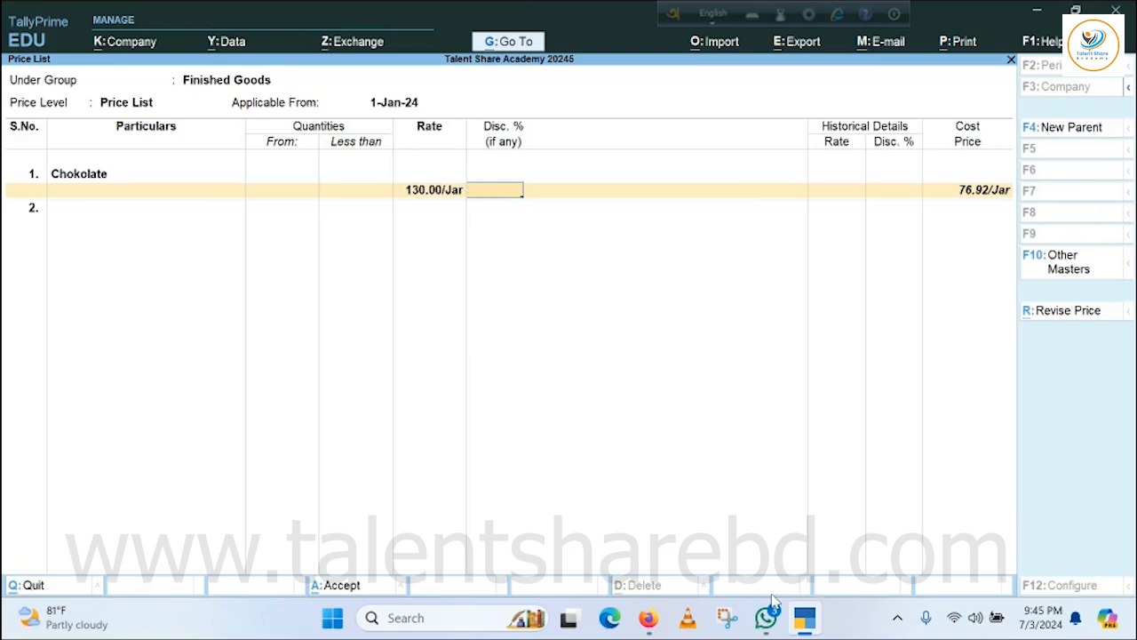
pyautogui.press('Return')
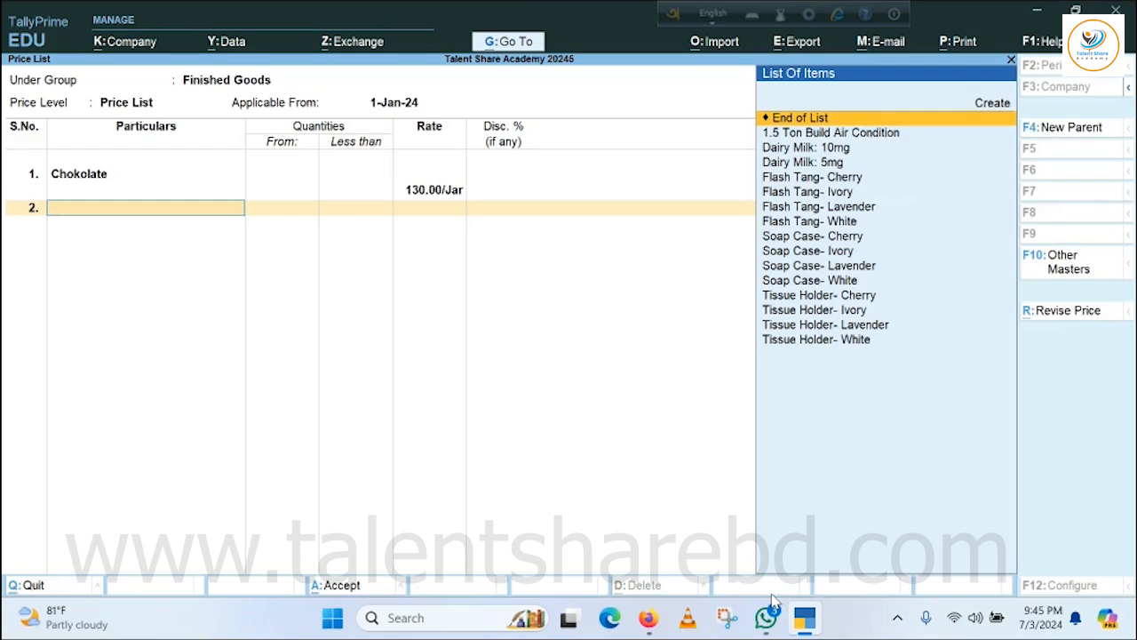
# Add Dairy Milk: 10mg to the price list at a rate of 16 per piece, with no quantity limit.
pyautogui.press('Down')
pyautogui.press('Down')
pyautogui.press('Down')
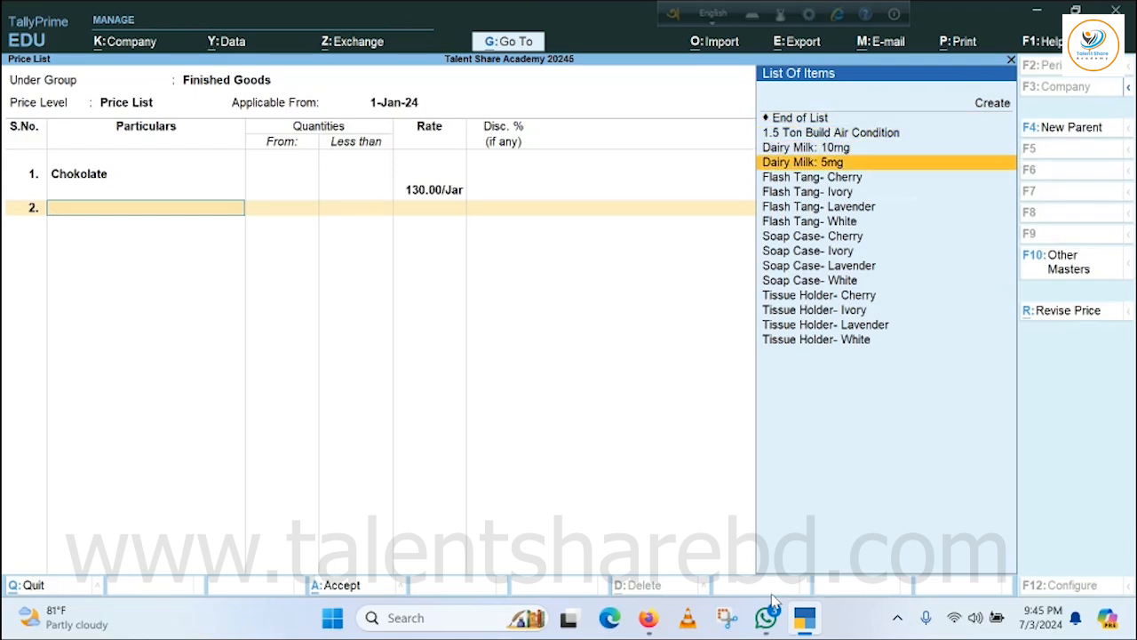
pyautogui.press('Up')
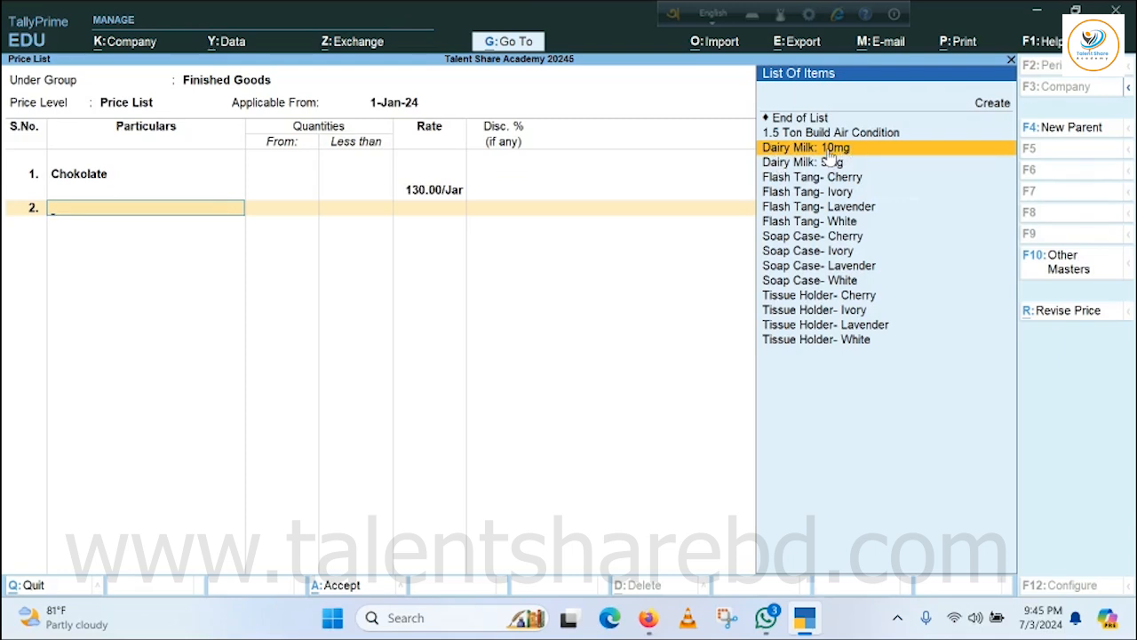
pyautogui.press('Return')
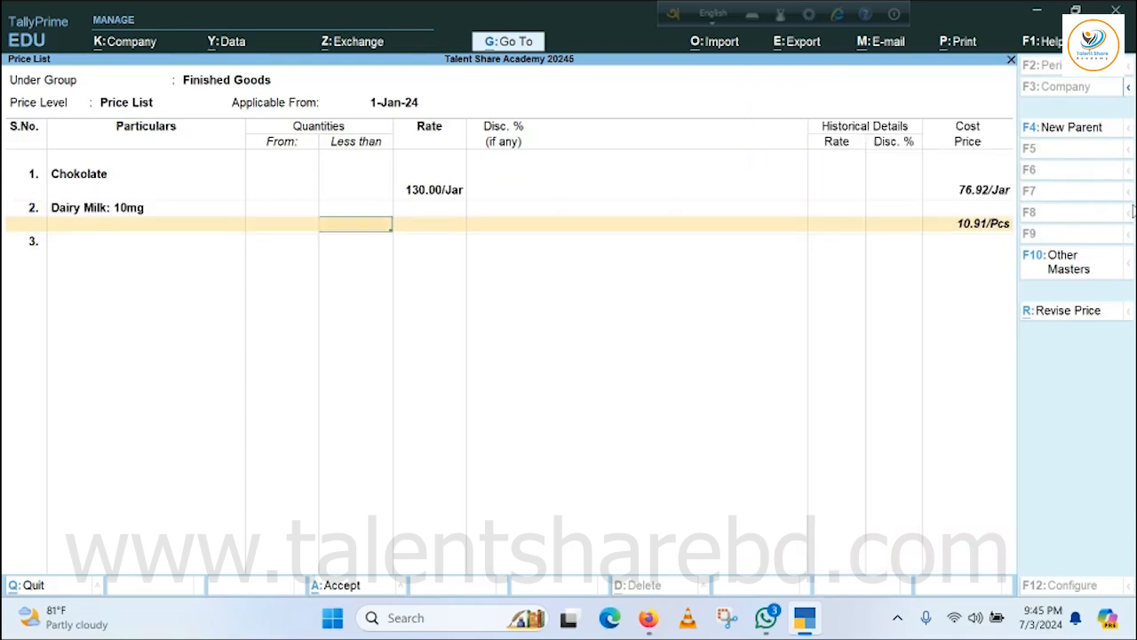
pyautogui.press('Return')
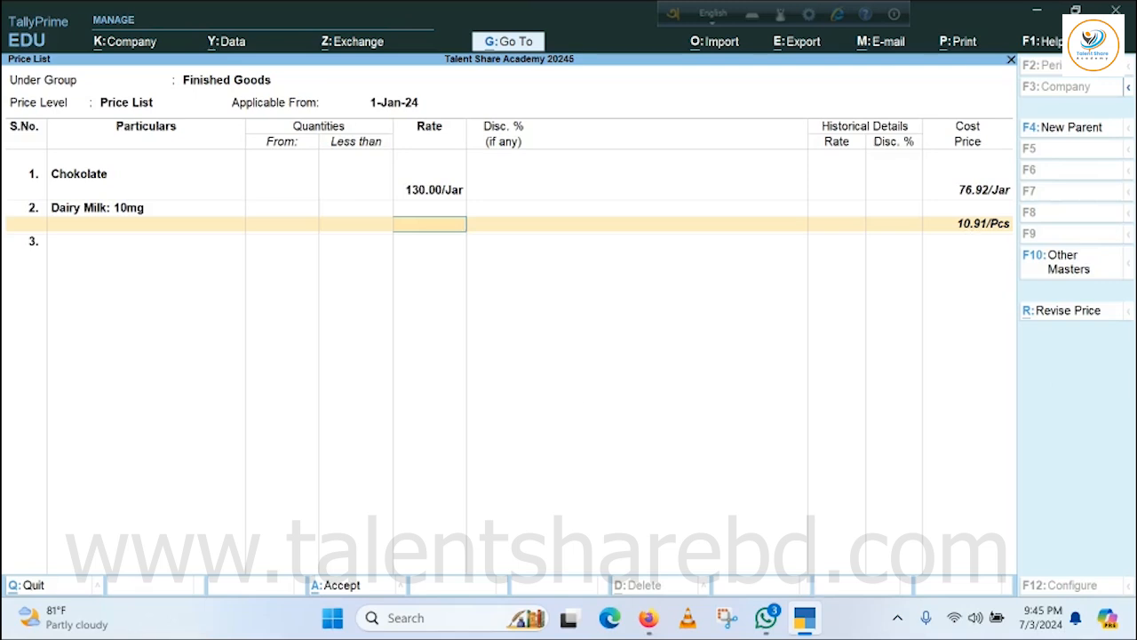
pyautogui.write('16')
pyautogui.press('Return')
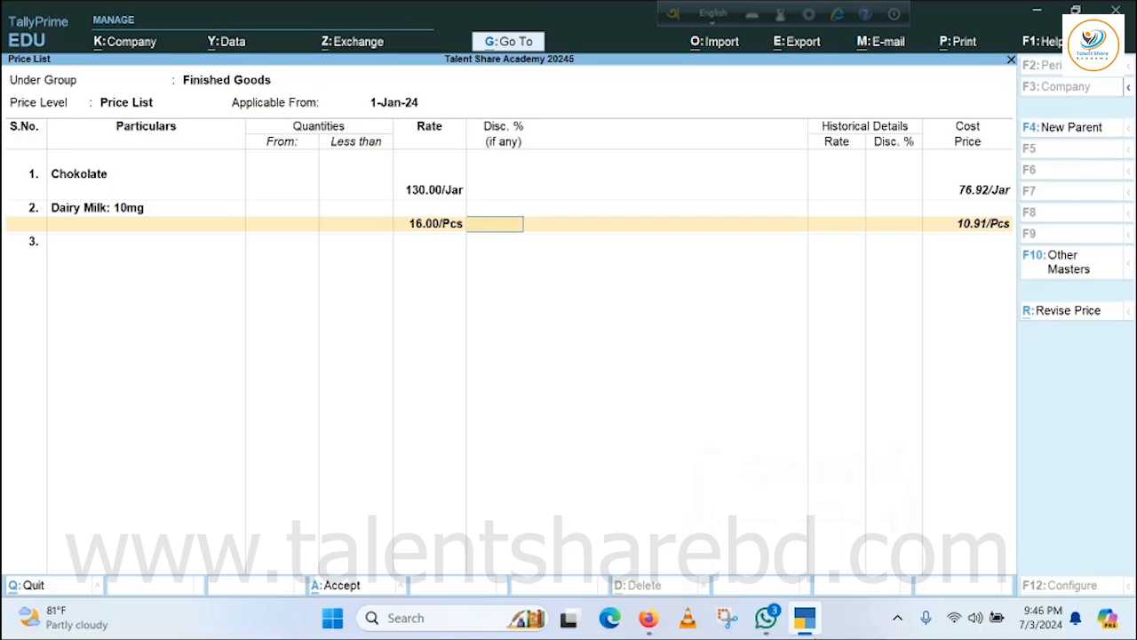
# Add Dairy Milk: 5mg to the price list at a rate of 9 per piece, with no quantity limit or discount.
pyautogui.press('Return')
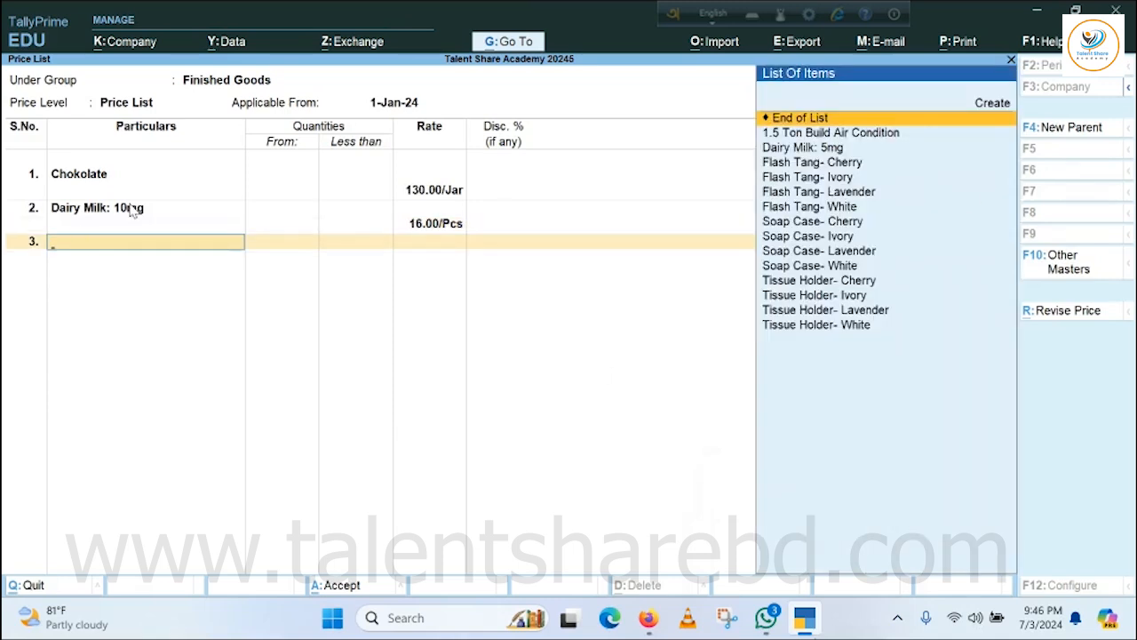
pyautogui.click(803, 150)
pyautogui.press('Return')
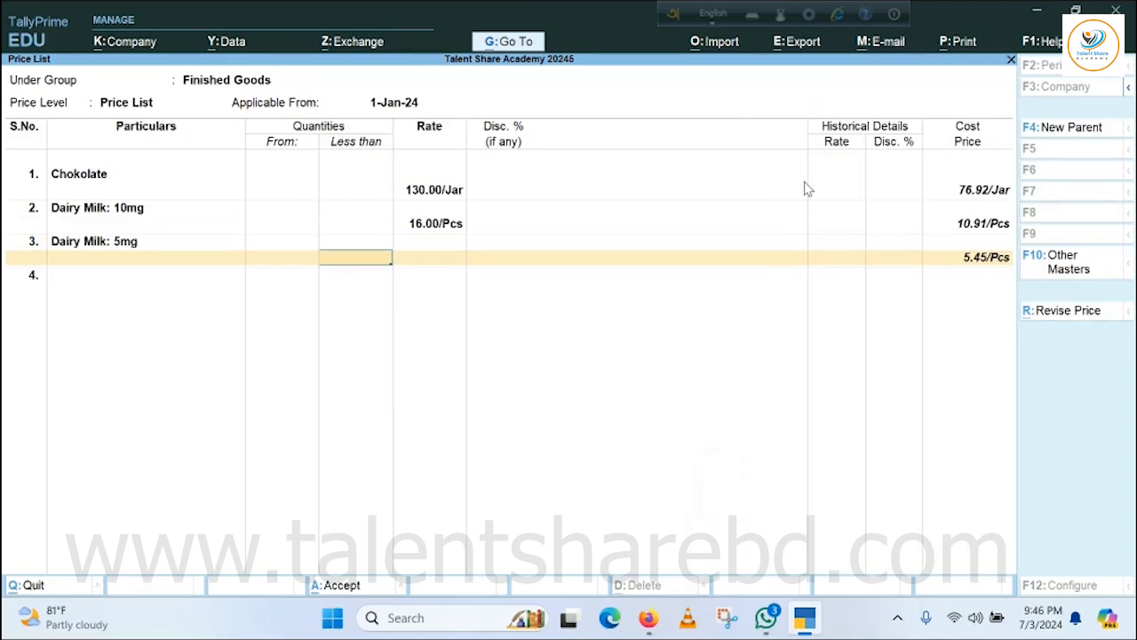
pyautogui.press('Return')
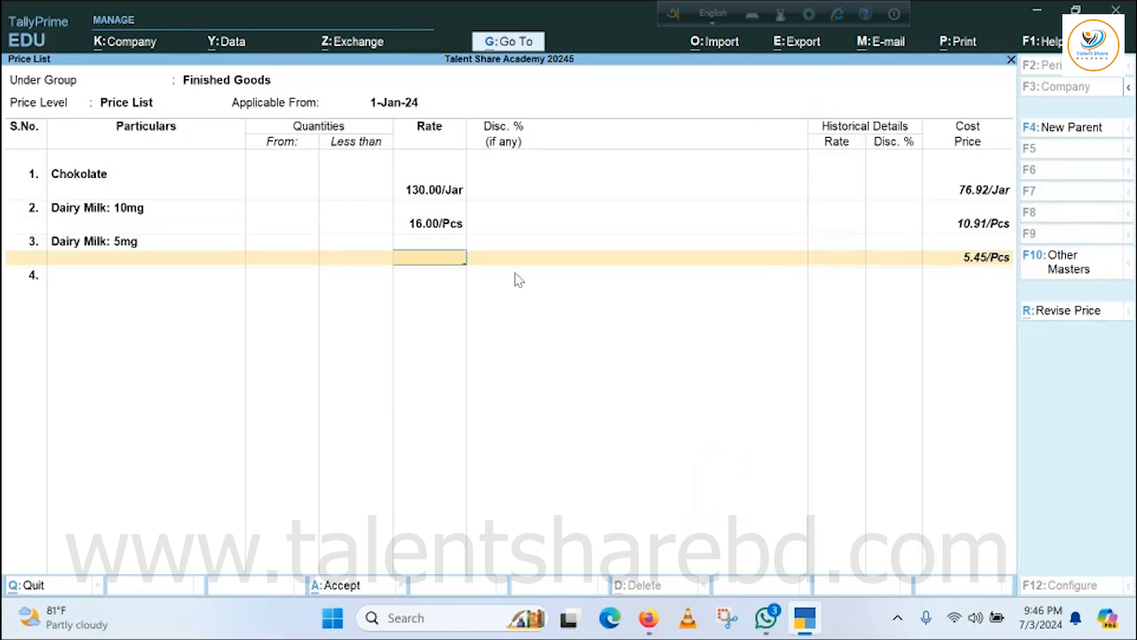
pyautogui.write('9')
pyautogui.press('Return')
pyautogui.press('Return')
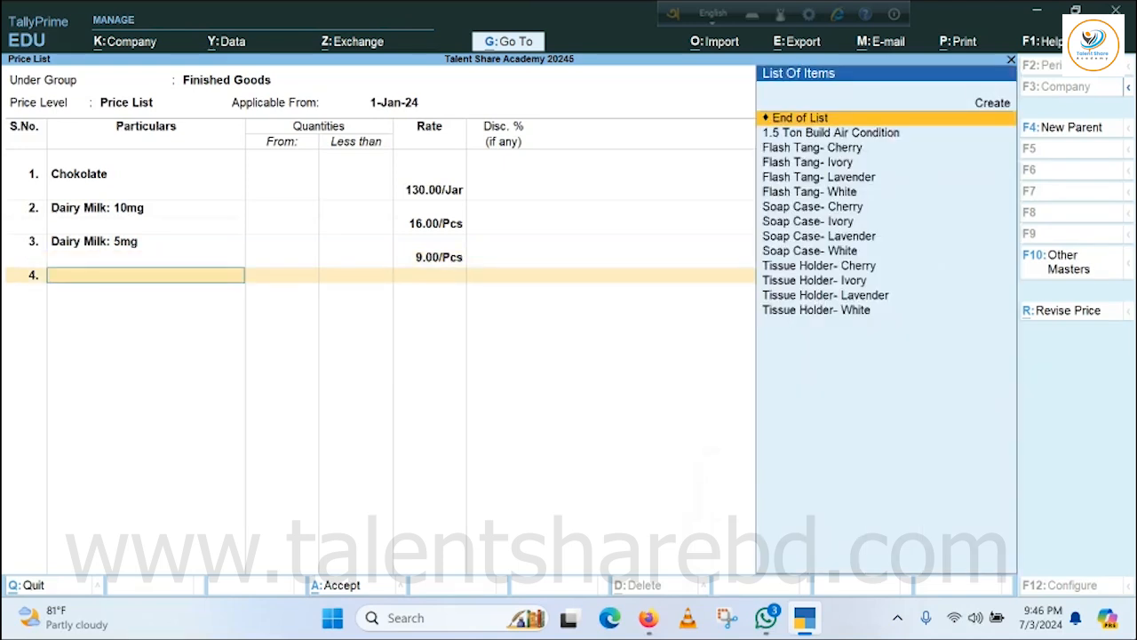
# Add Flash Tang- Cherry to the price list at a rate of 32 per piece, with no quantity limit or discount.
pyautogui.press('Down')
pyautogui.press('Down')
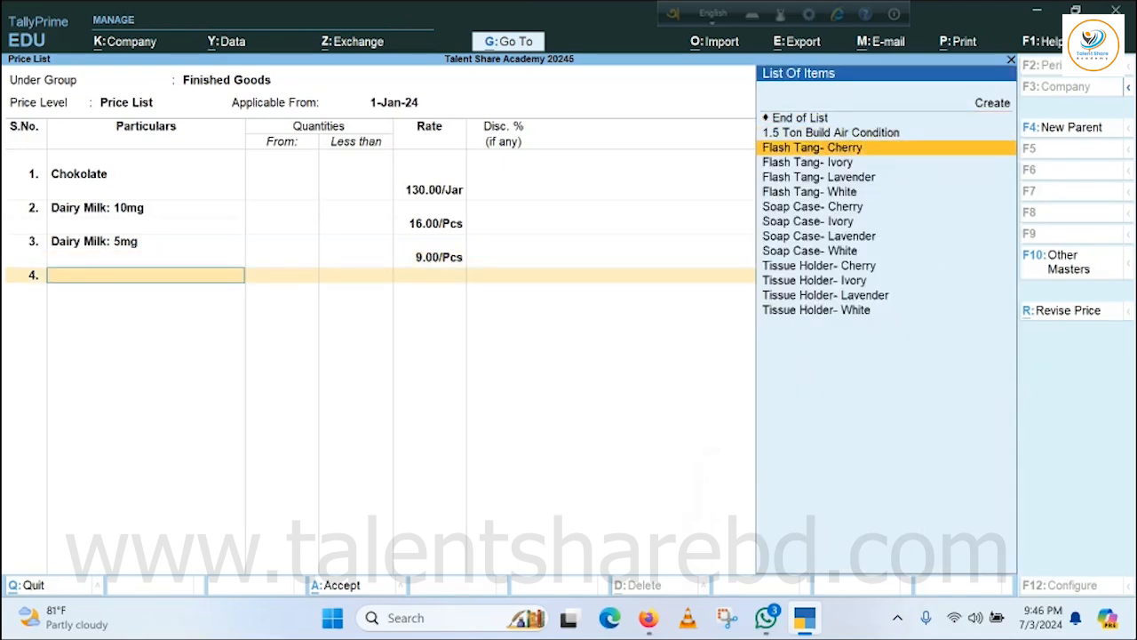
pyautogui.press('Return')
pyautogui.press('Return')
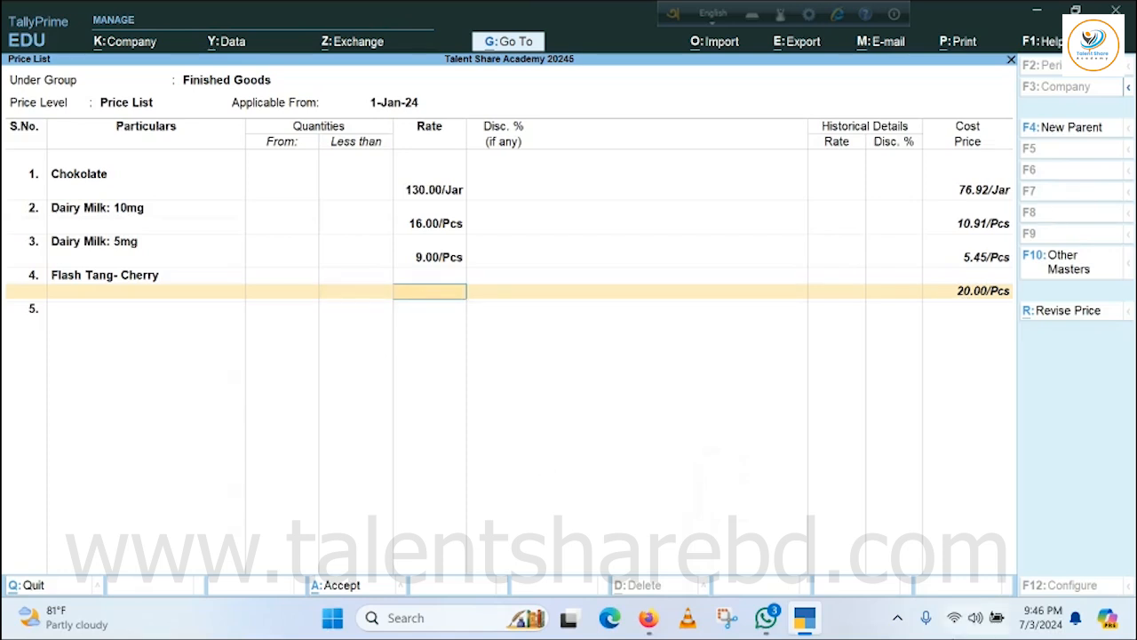
pyautogui.write('32')
pyautogui.press('Return')
pyautogui.press('Return')
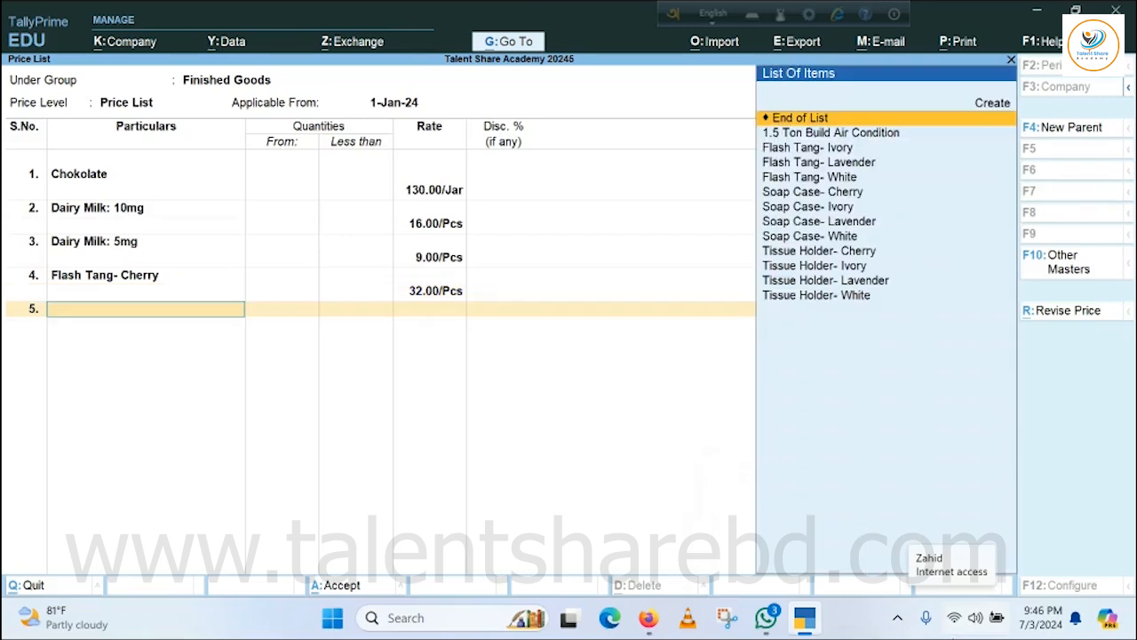
pyautogui.press('Return')
pyautogui.press('Escape')
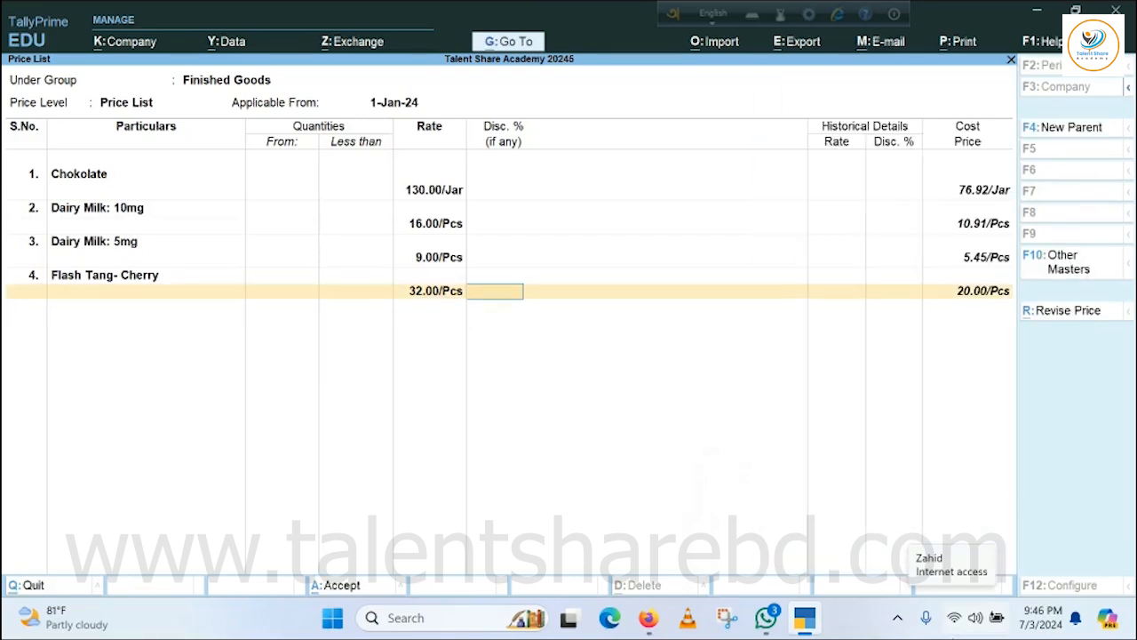
# Add Flash Tang- Ivory to the price list at a rate of 32 per piece, with no quantity limit or discount.
pyautogui.press('Return')
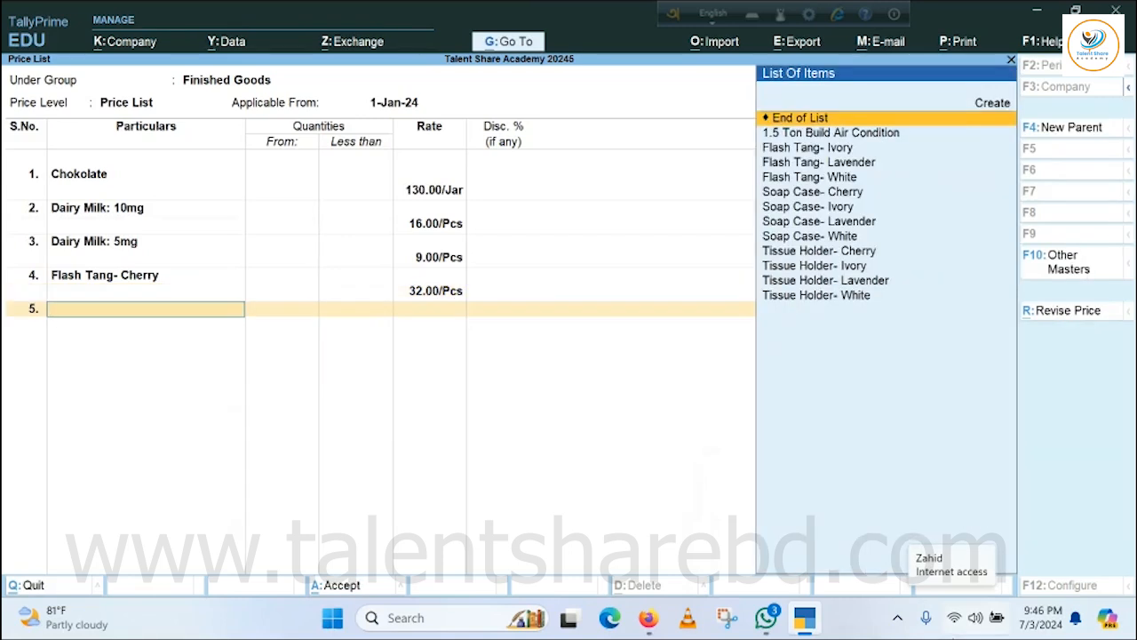
pyautogui.press('Down')
pyautogui.press('Down')
pyautogui.press('Return')
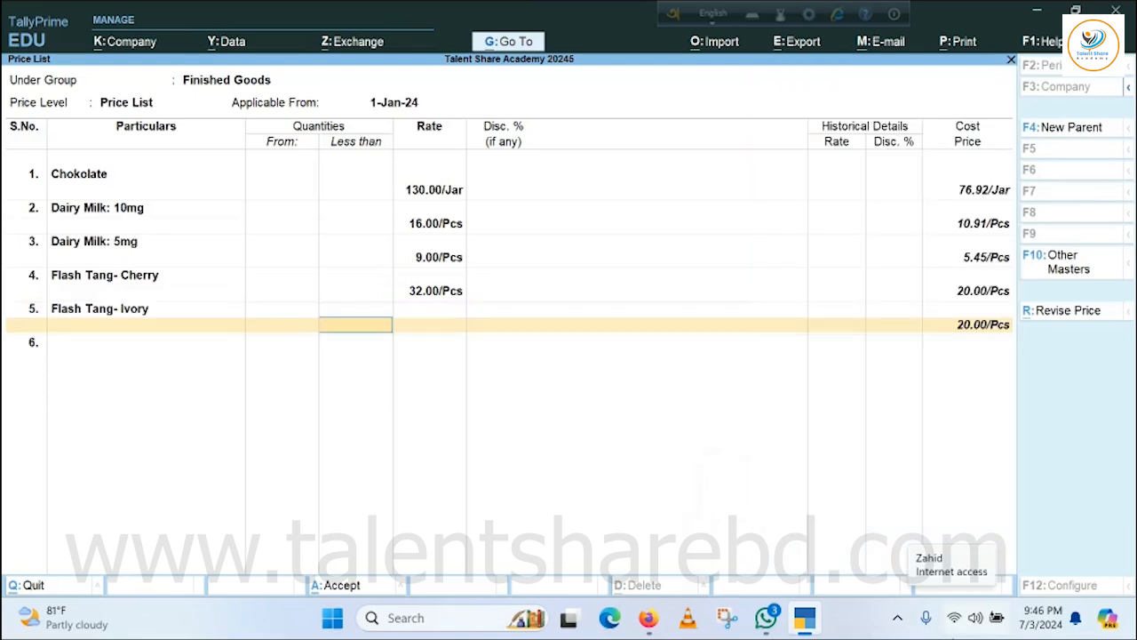
pyautogui.press('Return')
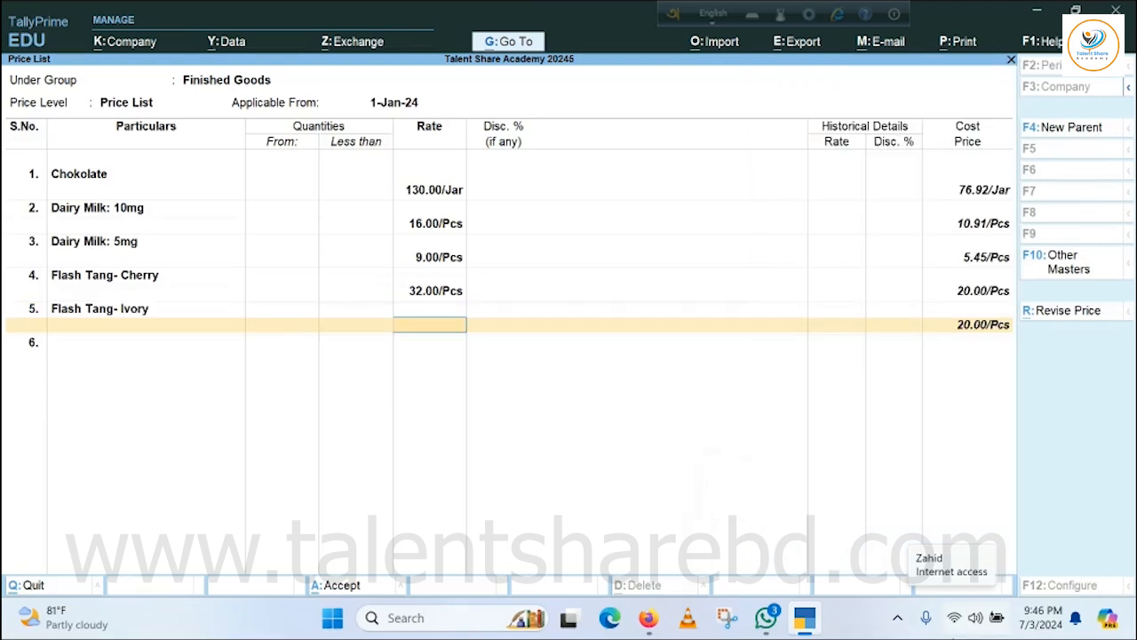
pyautogui.write('32')
# Add Flash Tang- Lavender to the price list at a rate of 33 per piece, with no quantity limit or discount.
pyautogui.press('Return')
pyautogui.press('Return')
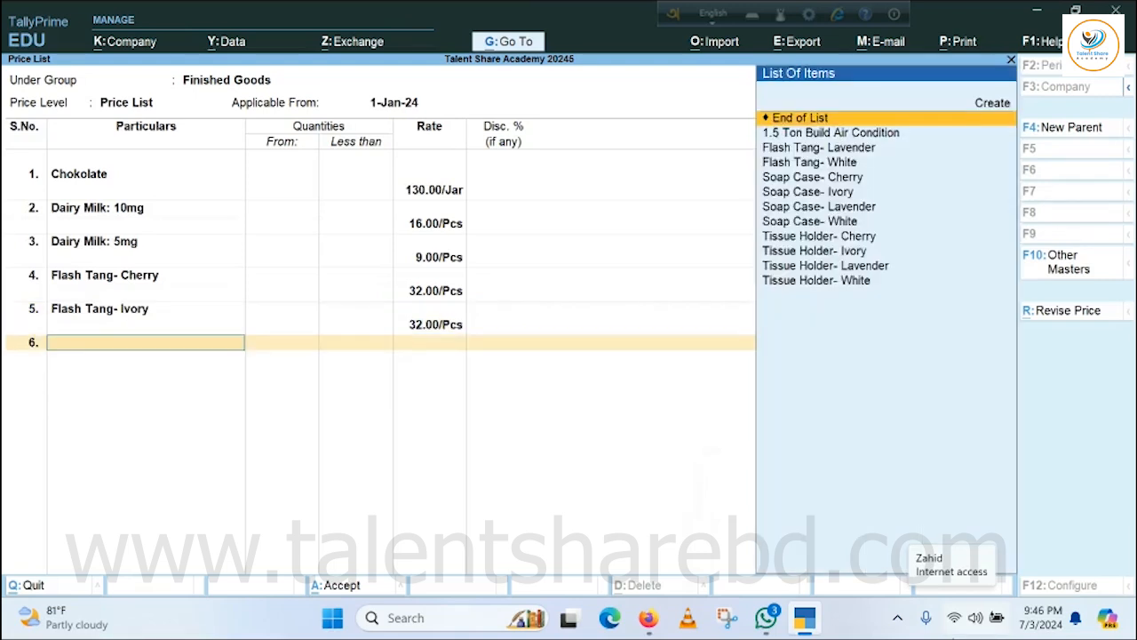
pyautogui.press('Down')
pyautogui.press('Down')
pyautogui.press('Return')
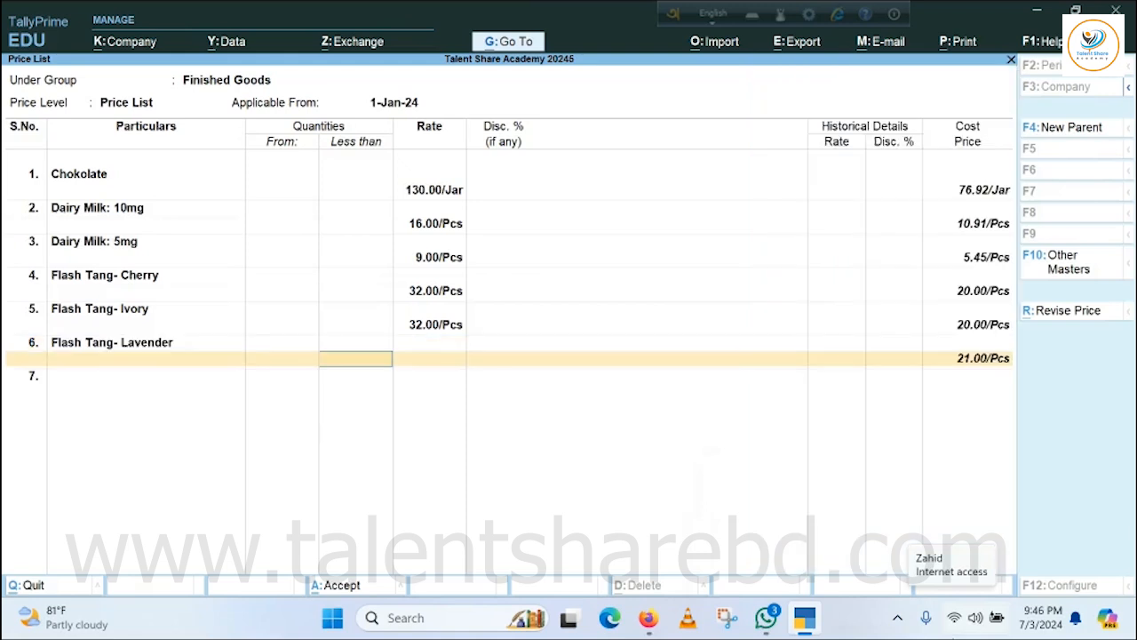
pyautogui.press('Return')
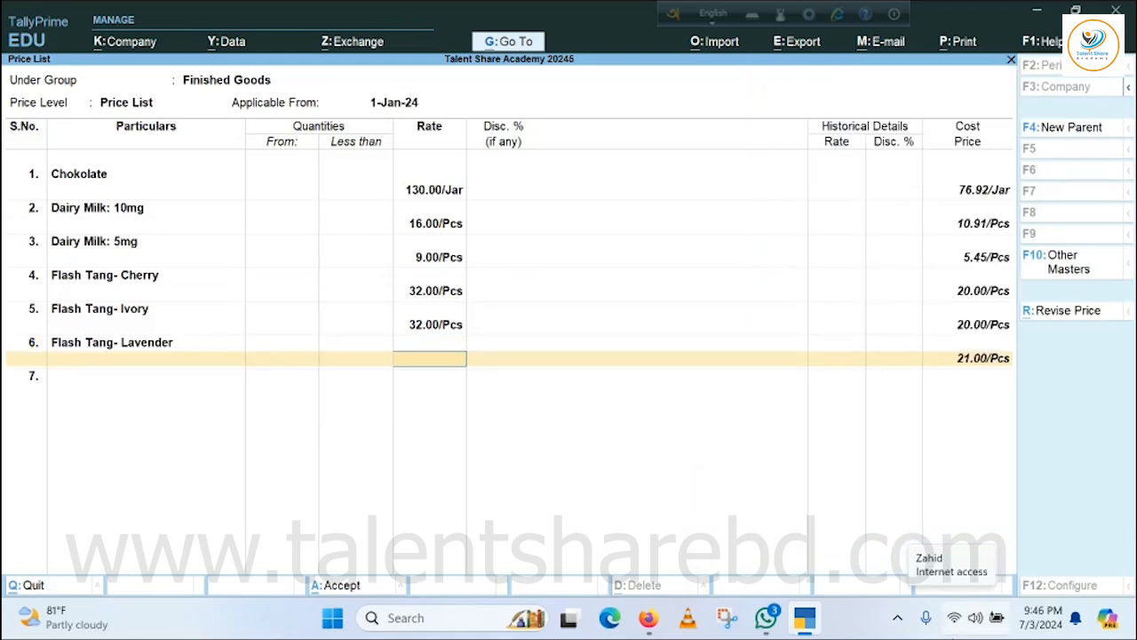
pyautogui.write('33')
pyautogui.press('Return')
pyautogui.press('Return')
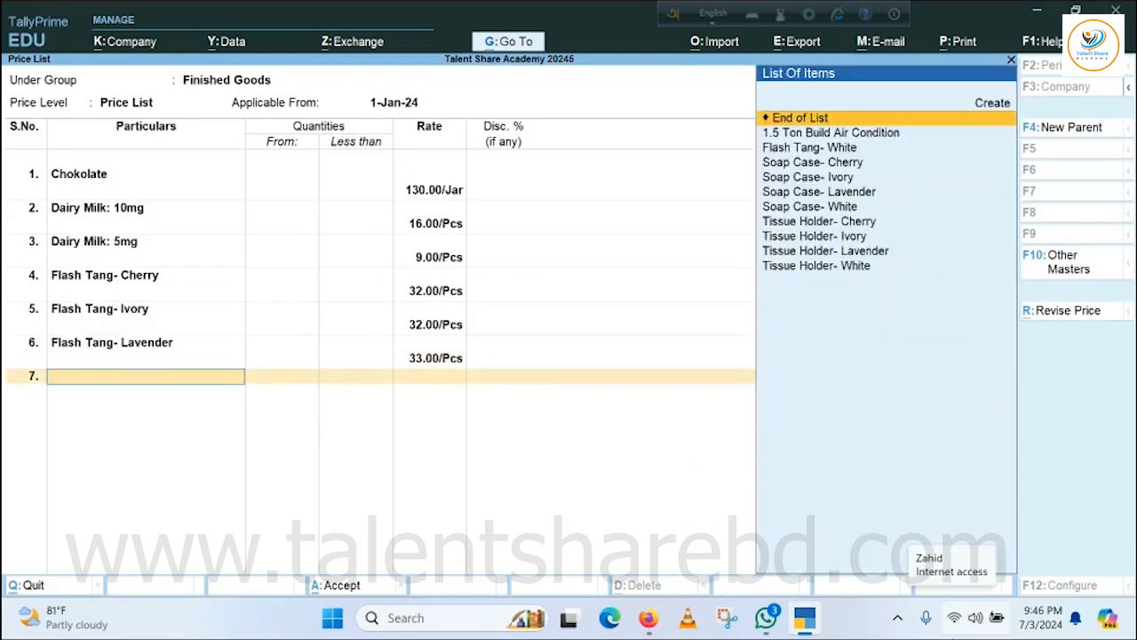
pyautogui.press('Return')
pyautogui.press('Escape')
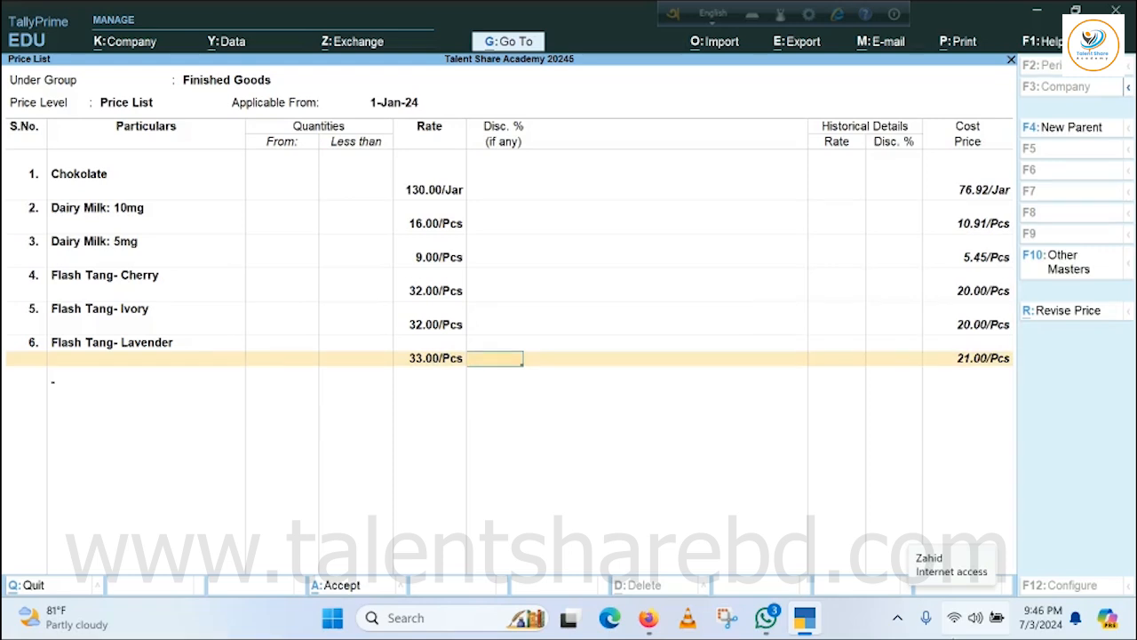
pyautogui.press('Return')
# Add Flash Tang- White to the price list at a rate of 31 per piece, with no quantity limit or discount.
pyautogui.press('Down')
pyautogui.press('Down')
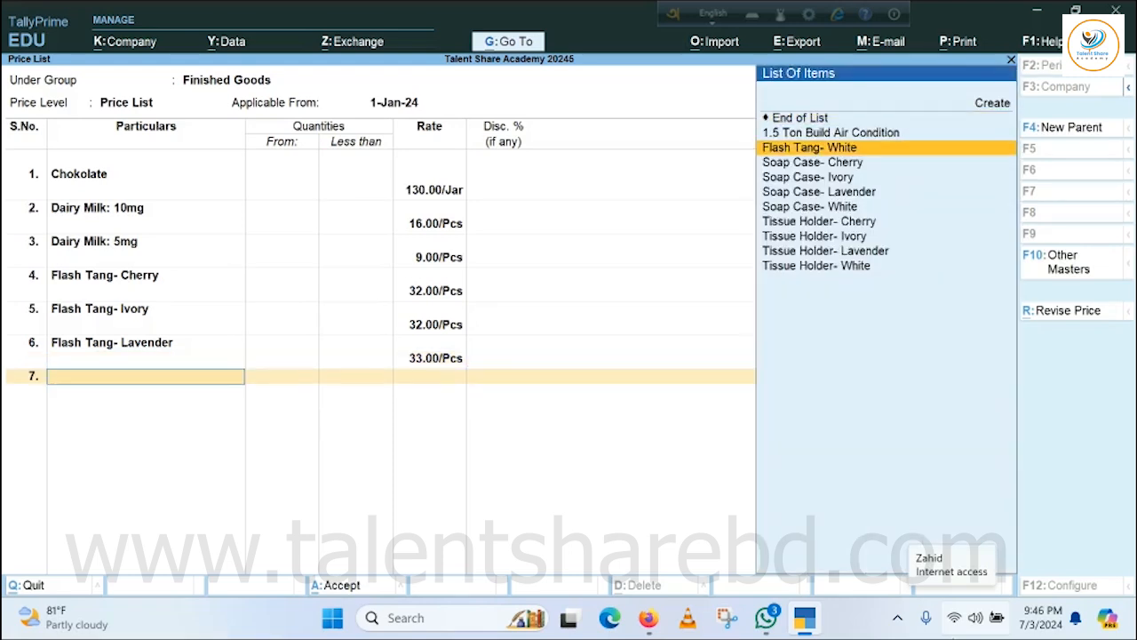
pyautogui.press('Return')
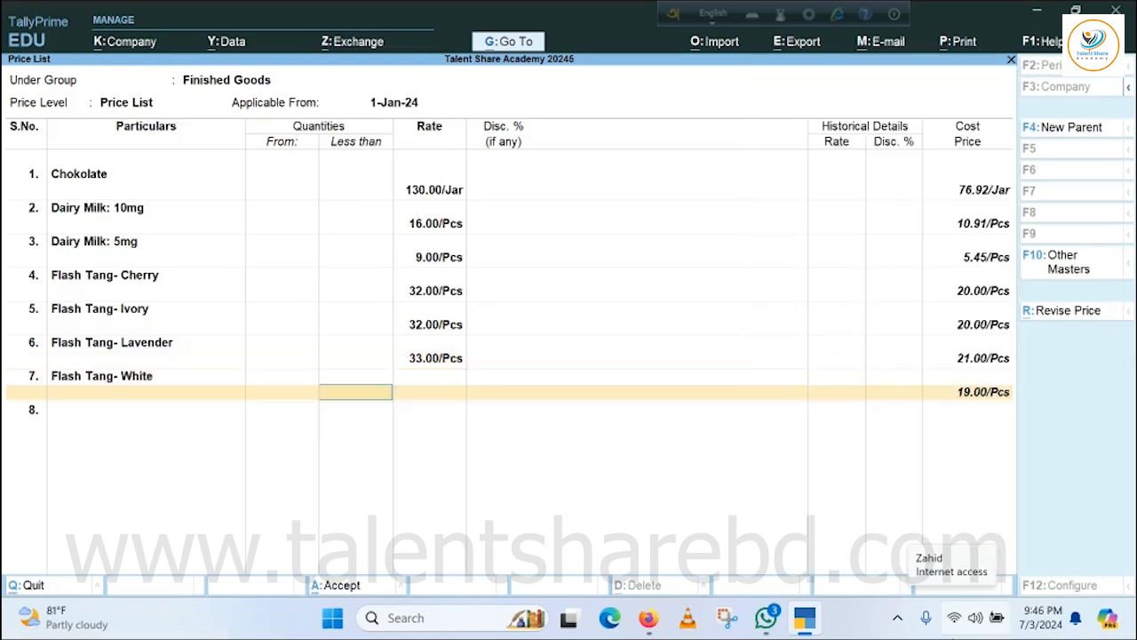
pyautogui.press('Return')
pyautogui.write('3')
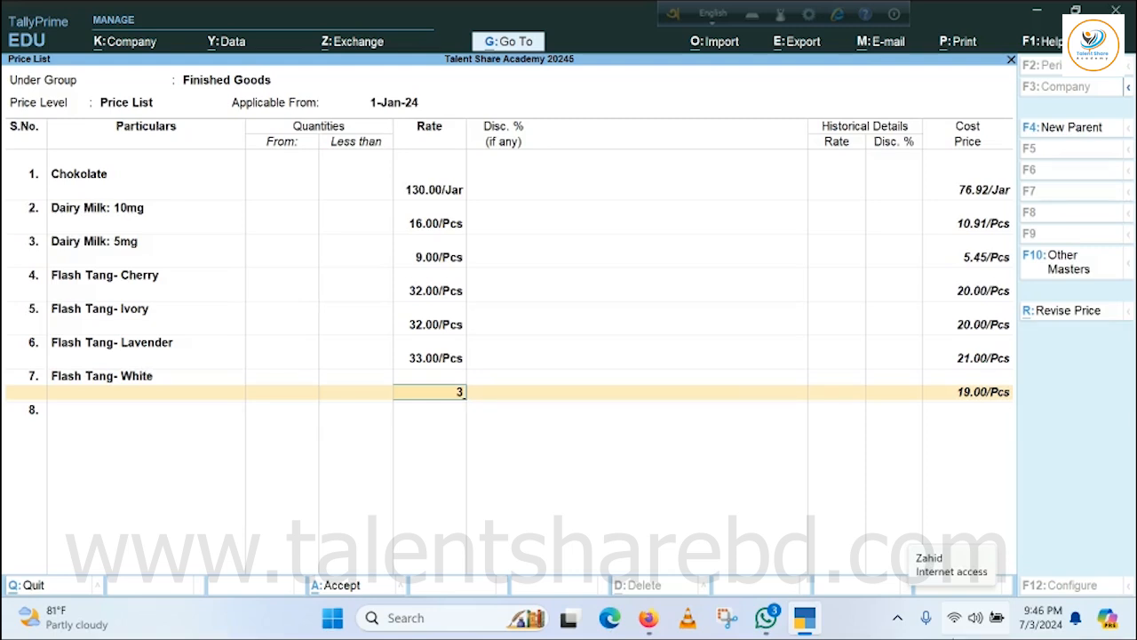
pyautogui.write('1')
pyautogui.press('Return')
# Add Soap Case- Cherry to the price list at a rate of 22 per piece, with no quantity limit or discount.
pyautogui.press('Return')
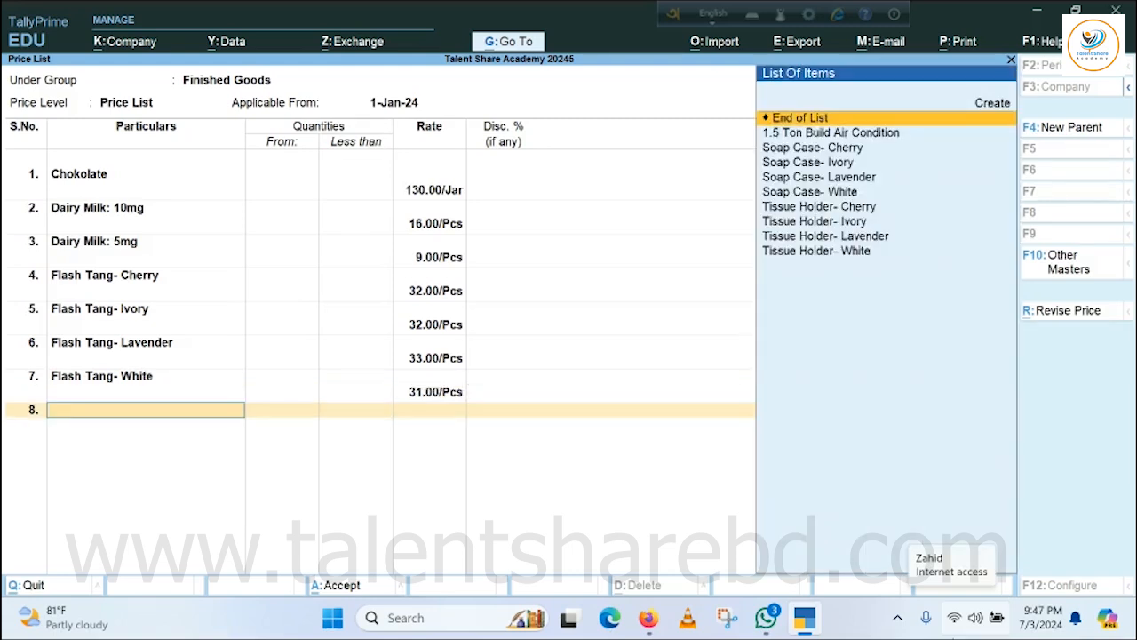
pyautogui.press('Down')
pyautogui.press('Down')
pyautogui.press('Return')
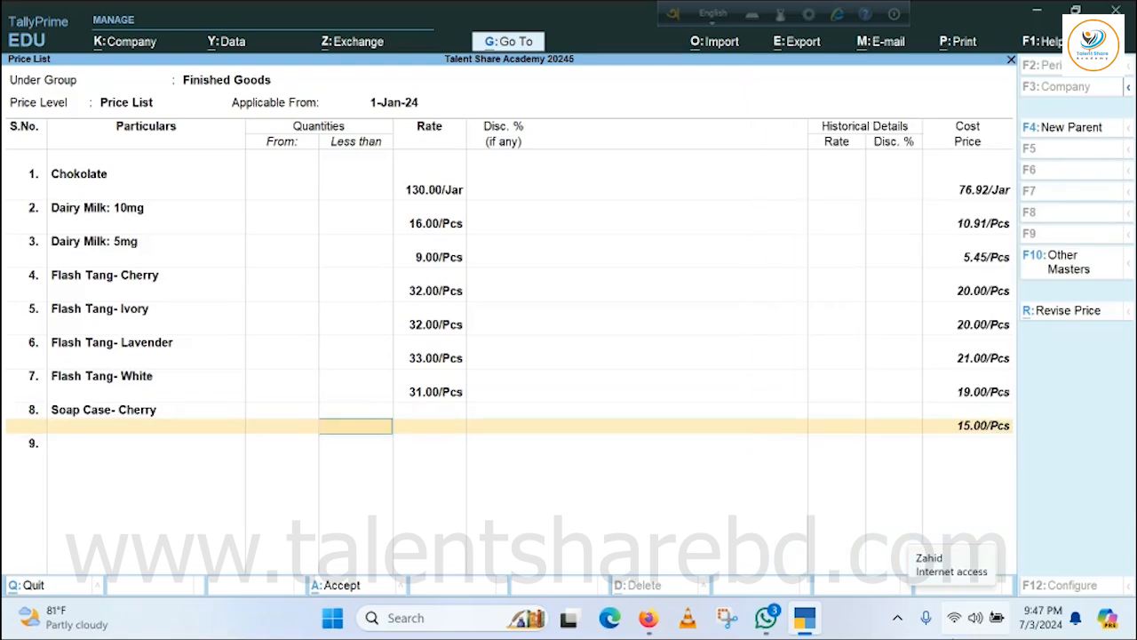
pyautogui.press('Return')
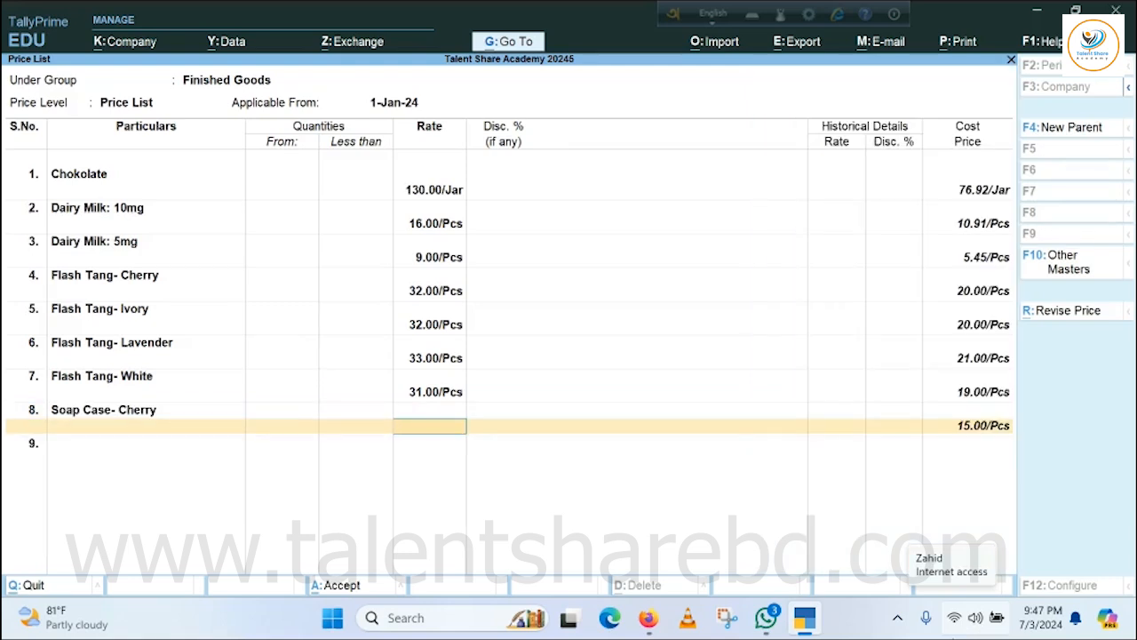
pyautogui.write('22')
pyautogui.press('Return')
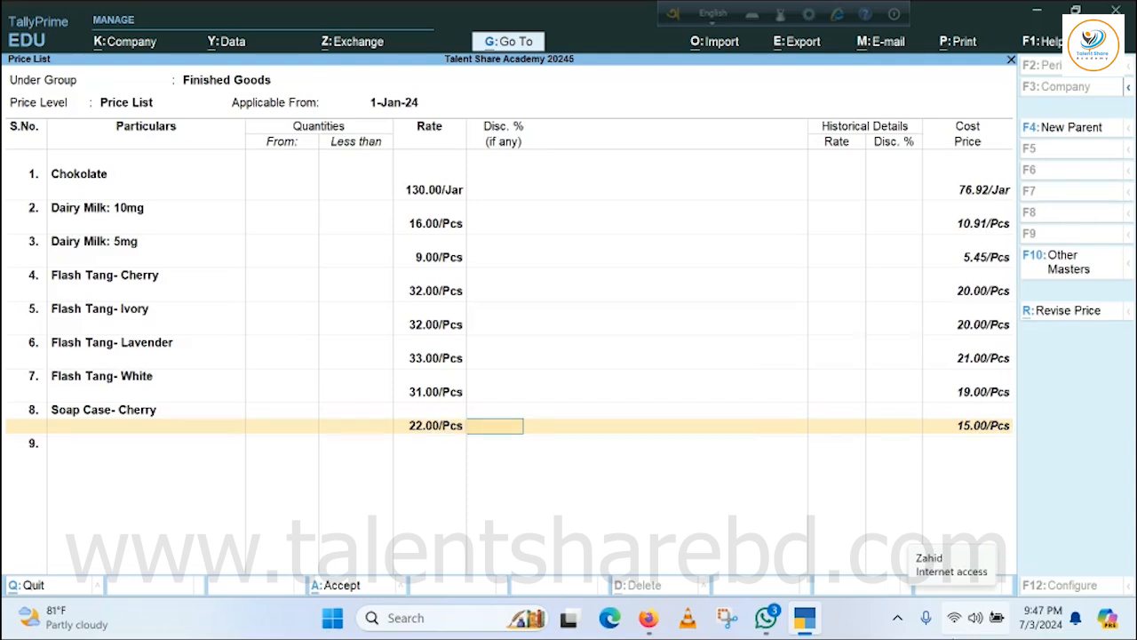
pyautogui.press('Return')
# Add Soap Case- Ivory to the price list at a rate of 22 per piece, with no quantity limit or discount.
pyautogui.press('Down')
pyautogui.press('Down')
pyautogui.press('Down')
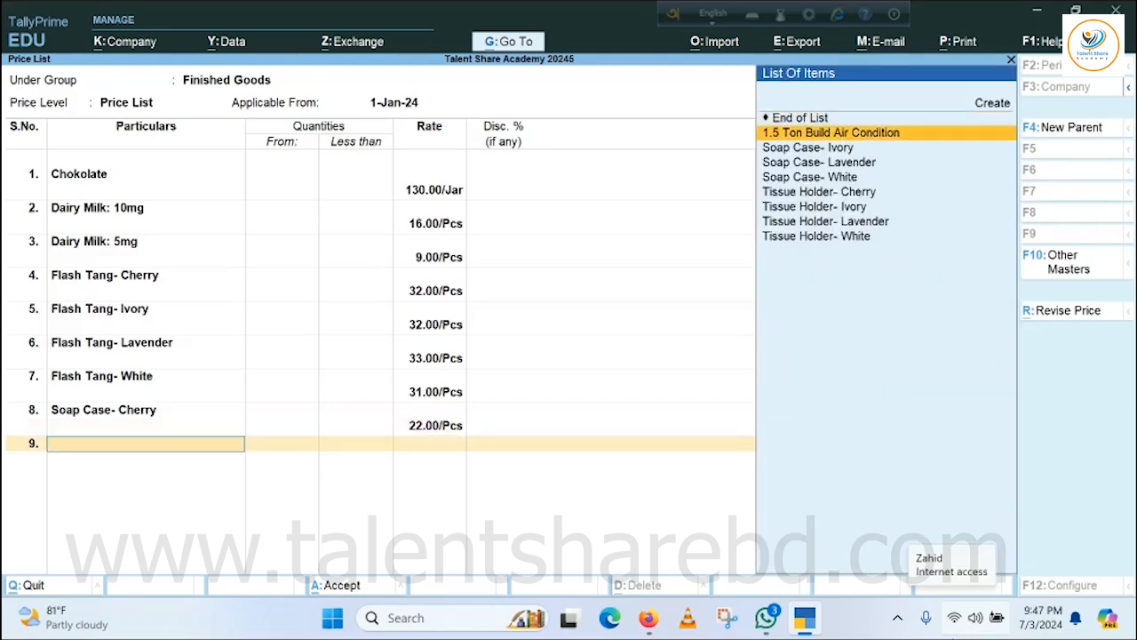
pyautogui.press('Return')
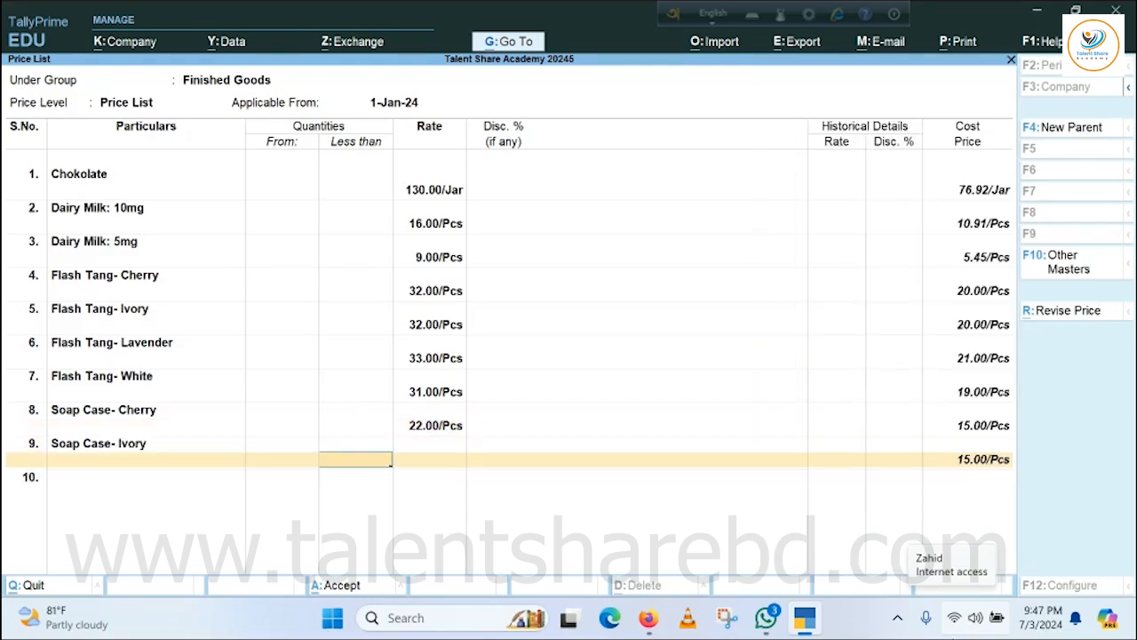
pyautogui.press('Return')
pyautogui.write('22')
pyautogui.press('Return')
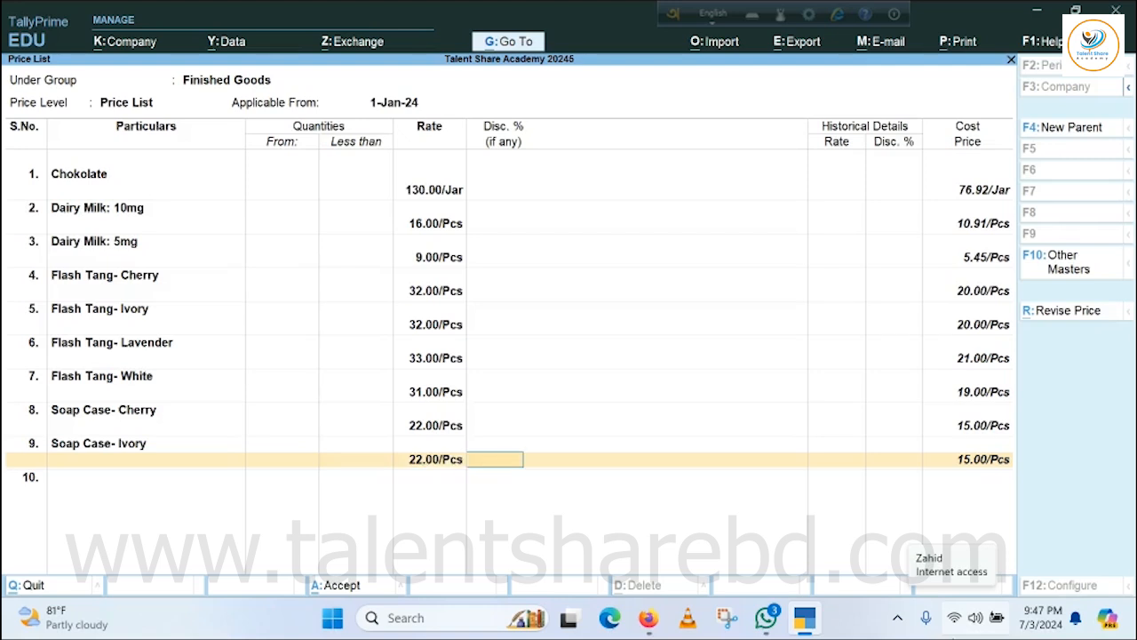
pyautogui.press('Return')
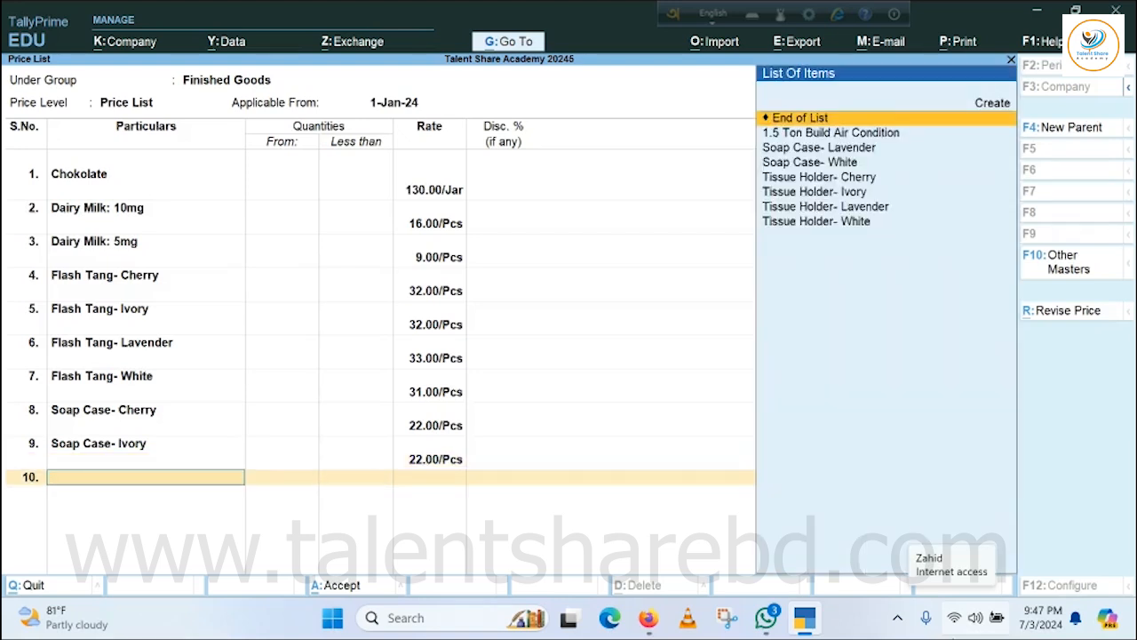
# Add Soap Case- Lavender to the price list at a rate of 23 per piece, with no quantity limit or discount.
pyautogui.press('Down')
pyautogui.press('Down')
pyautogui.press('Return')
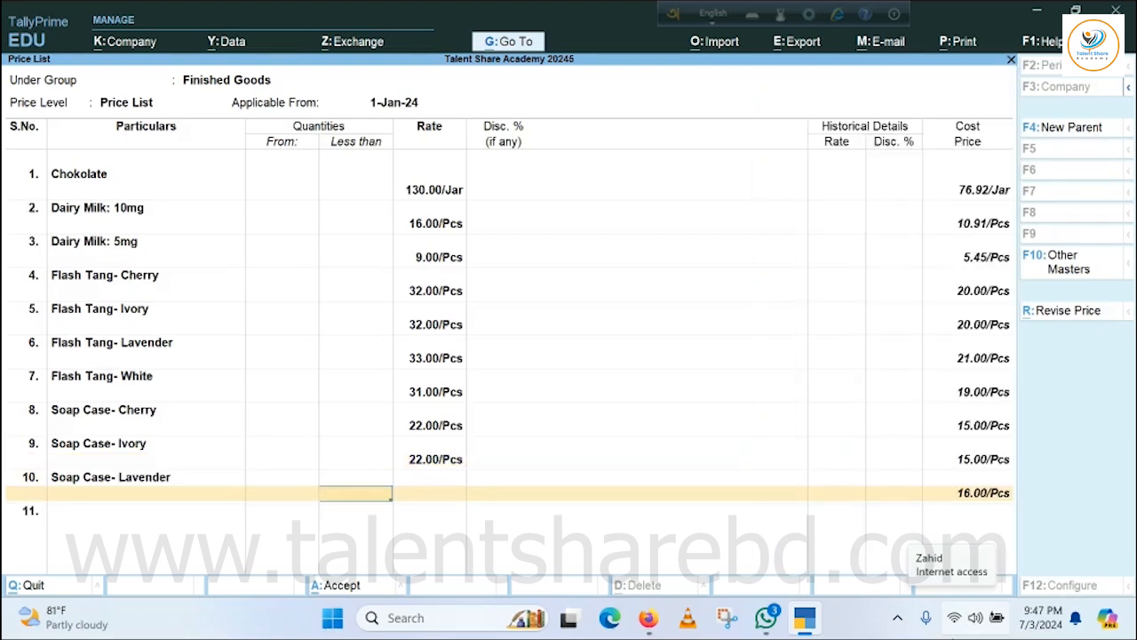
pyautogui.press('Return')
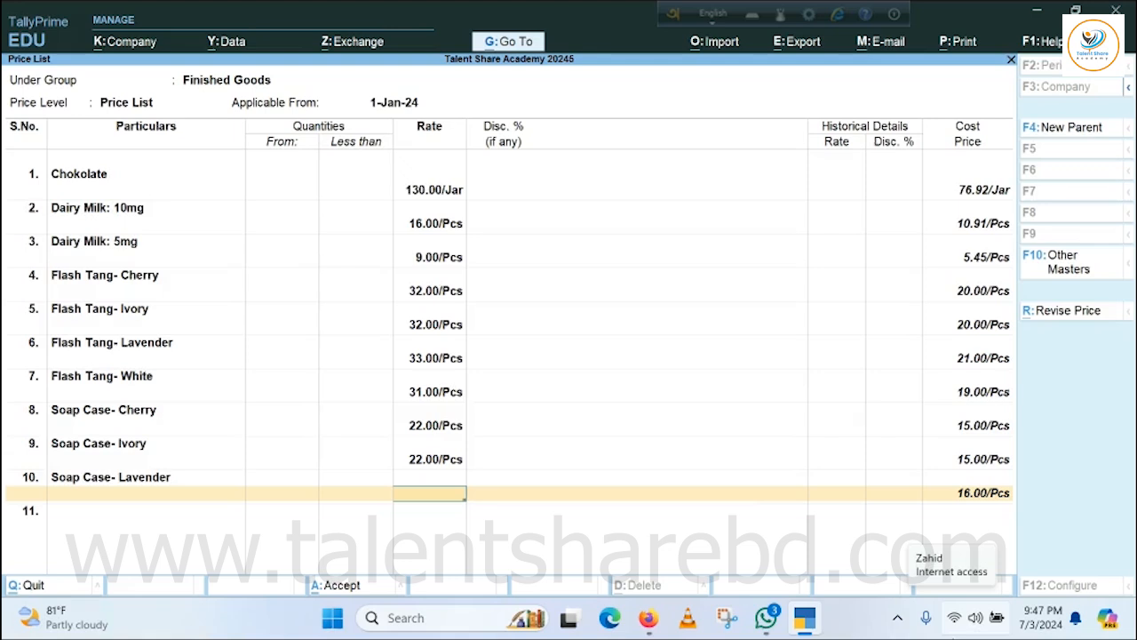
pyautogui.write('23')
pyautogui.press('Return')
pyautogui.press('Return')
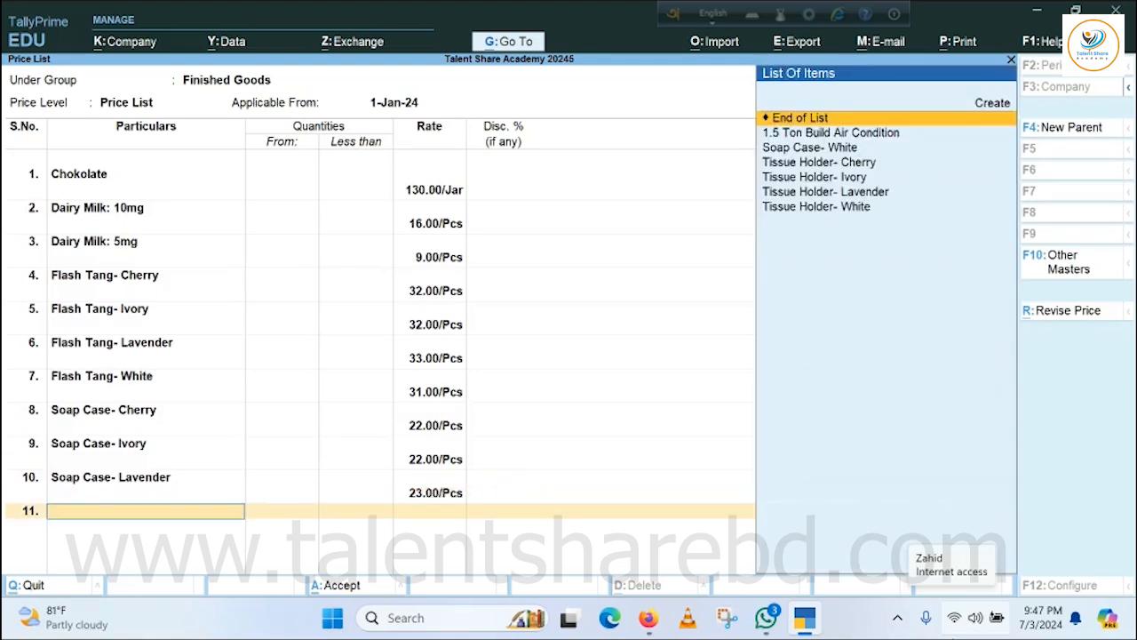
# Add Soap Case- White to the price list at a rate of 26 per piece, with no quantity limit or discount.
pyautogui.press('Down')
pyautogui.press('Down')
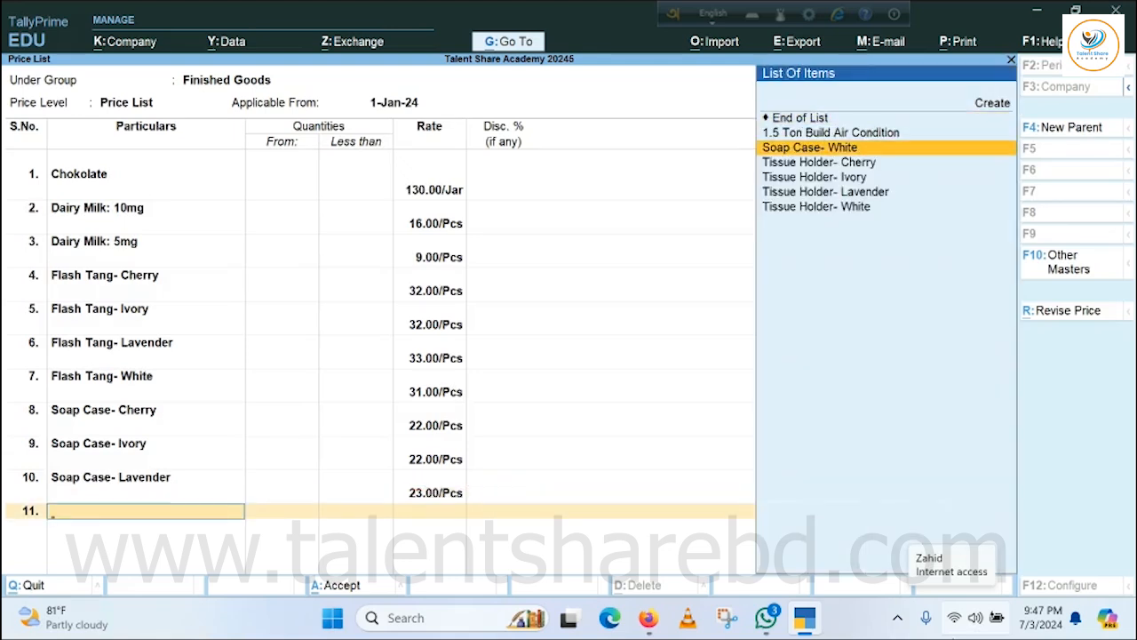
pyautogui.press('Return')
pyautogui.press('Return')
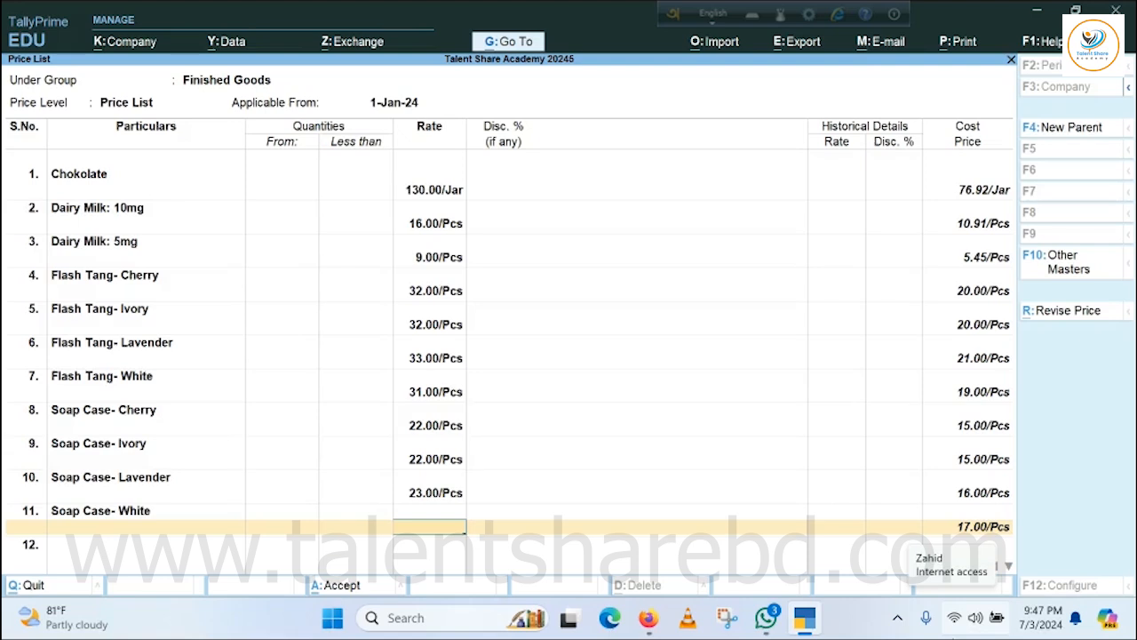
pyautogui.write('26')
# Add Tissue Holder- Cherry to the price list at a rate of 30 per piece, with no quantity limit or discount.
pyautogui.press('Return')
pyautogui.press('Return')
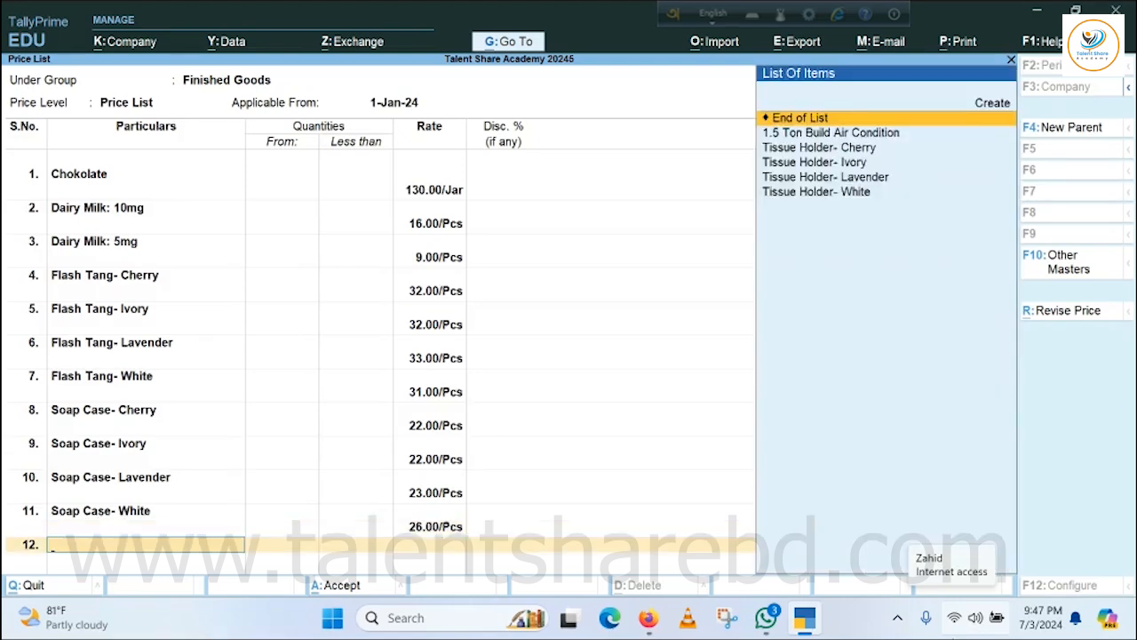
pyautogui.press('Down')
pyautogui.press('Down')
pyautogui.press('Return')
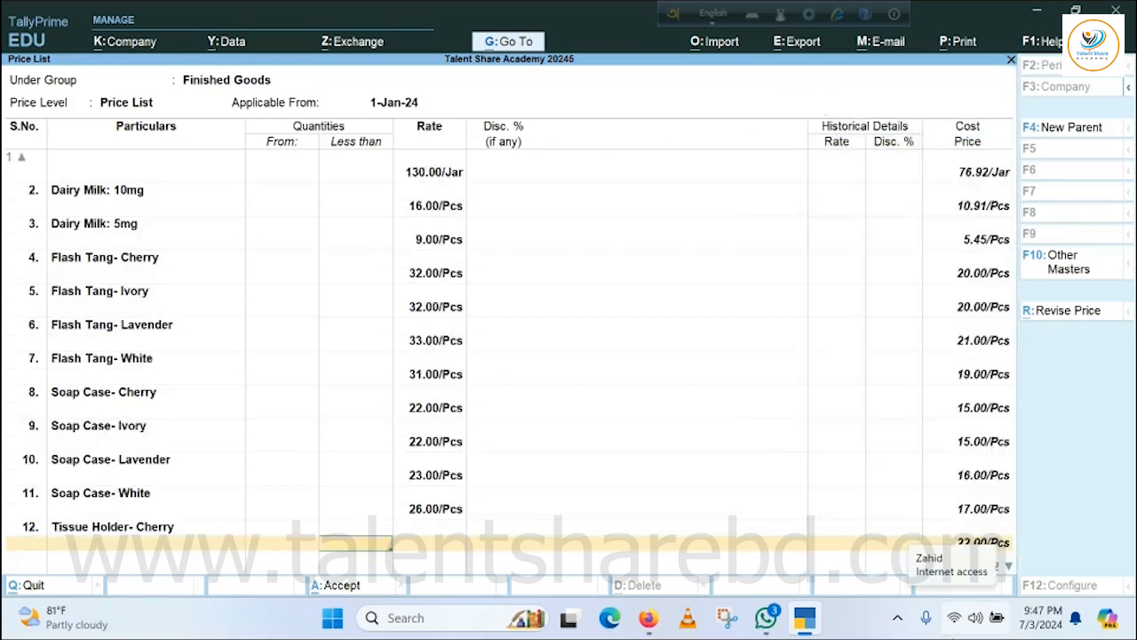
pyautogui.press('Return')
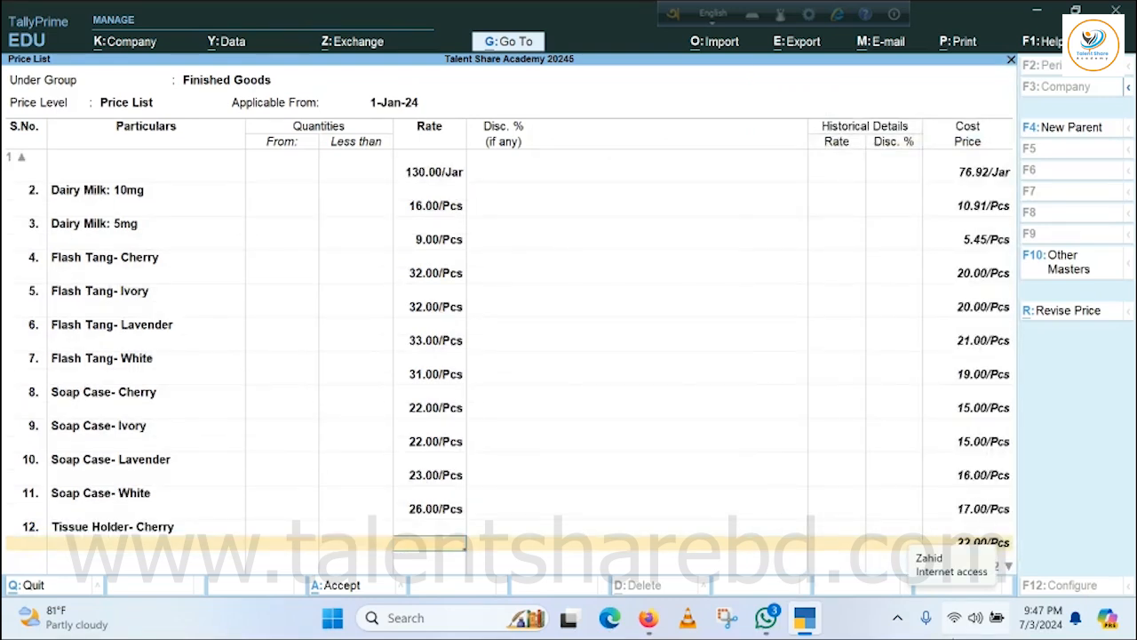
pyautogui.write('30')
pyautogui.press('Return')
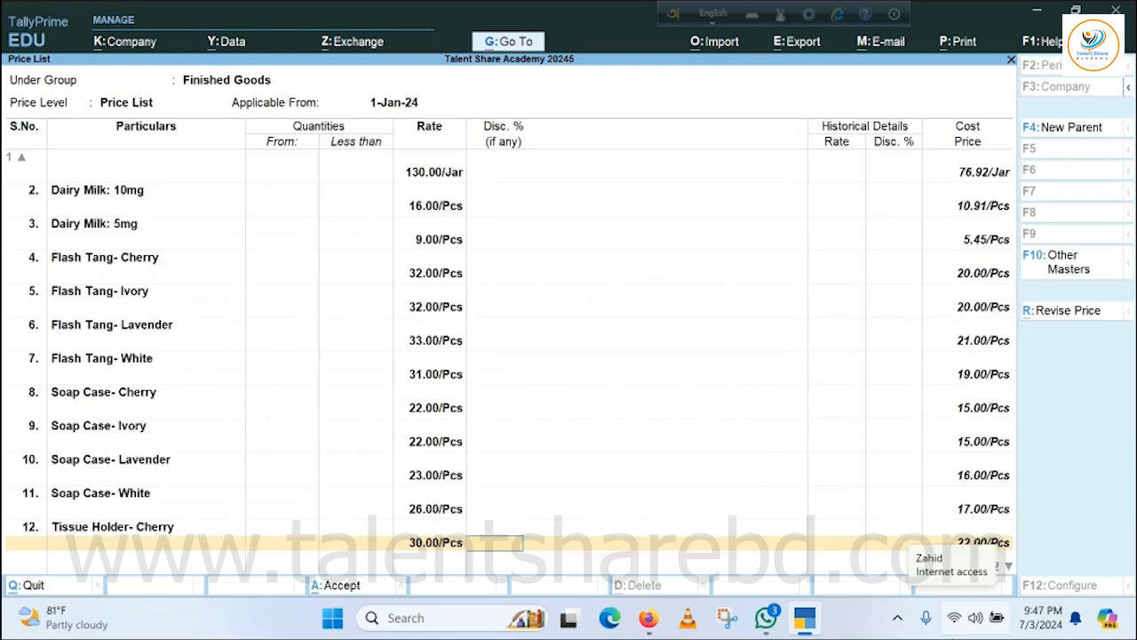
pyautogui.press('Return')
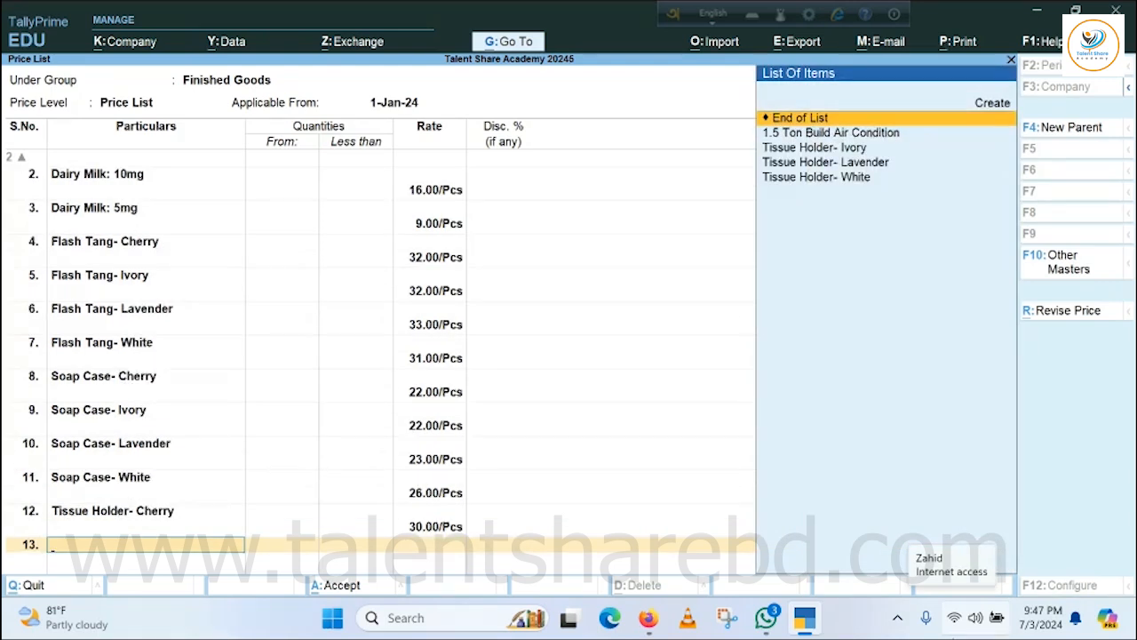
# Add Tissue Holder- Ivory to the price list at a rate of 20 per piece, with no quantity limit or discount.
pyautogui.press('Down')
pyautogui.press('Down')
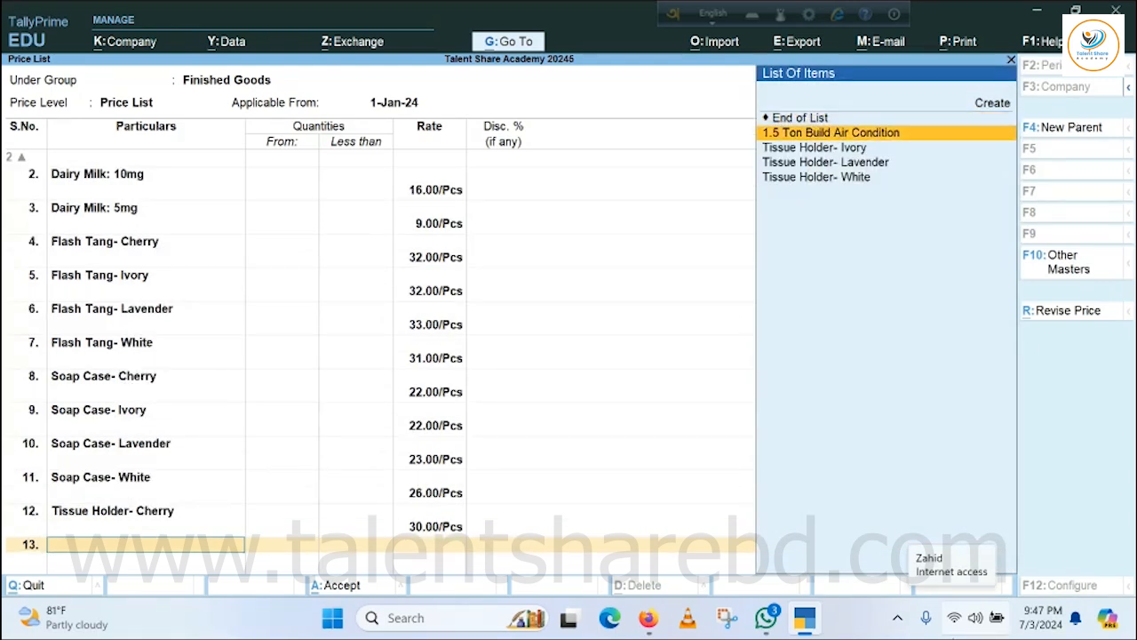
pyautogui.press('Return')
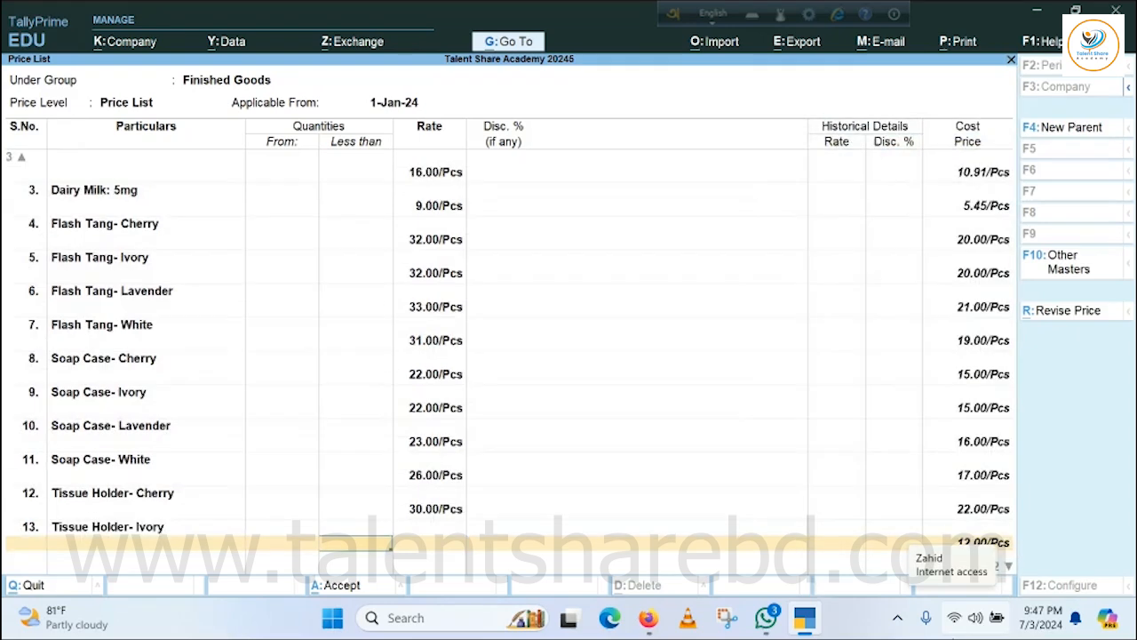
pyautogui.press('Return')
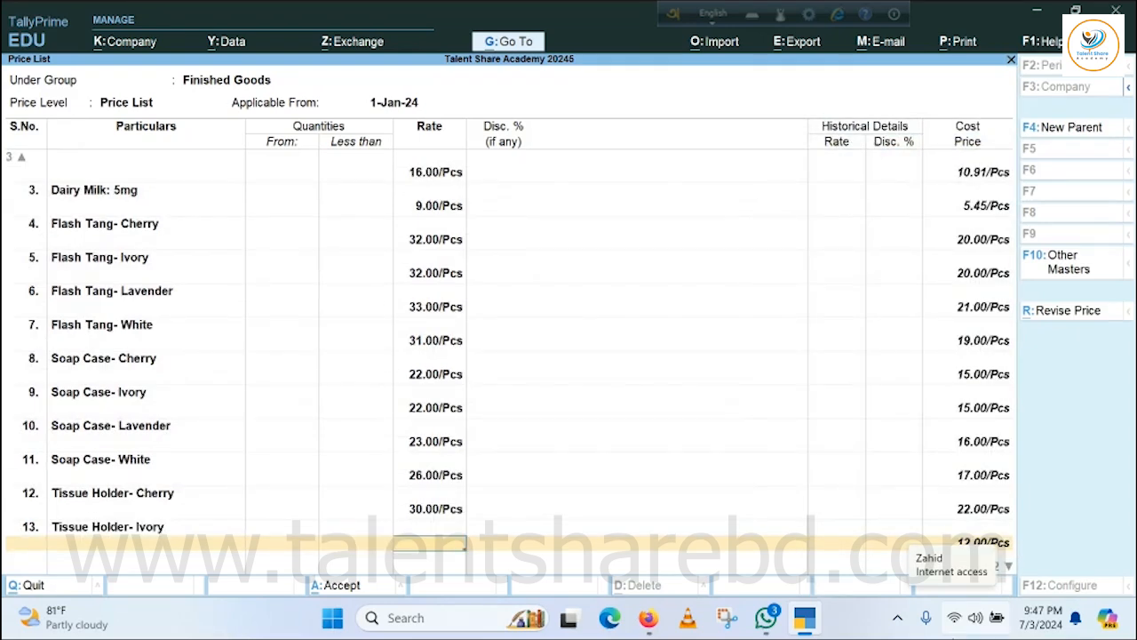
pyautogui.write('20')
pyautogui.press('Return')
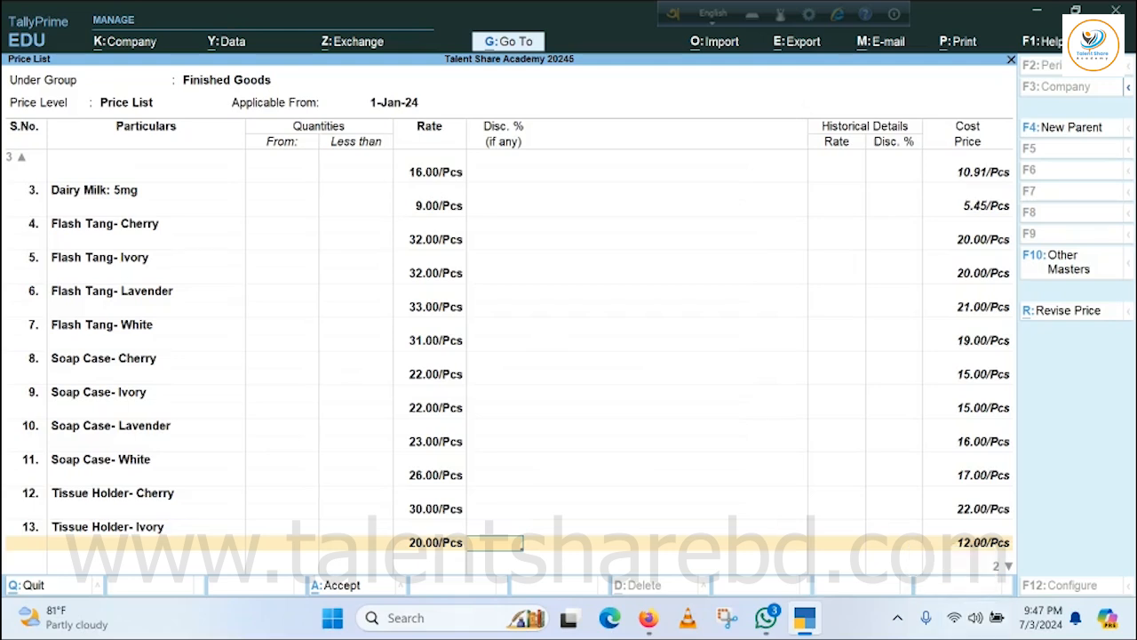
pyautogui.press('Return')
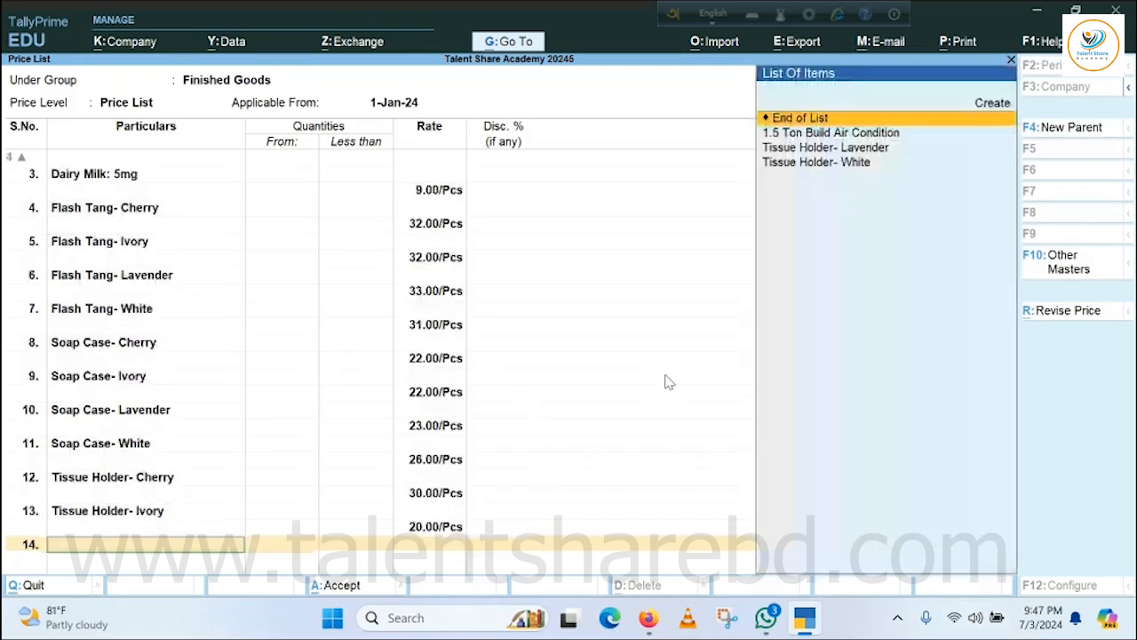
# Add Tissue Holder- Lavender to the price list at a rate of 20 per piece, with no quantity limit or discount.
pyautogui.press('Down')
pyautogui.press('Down')
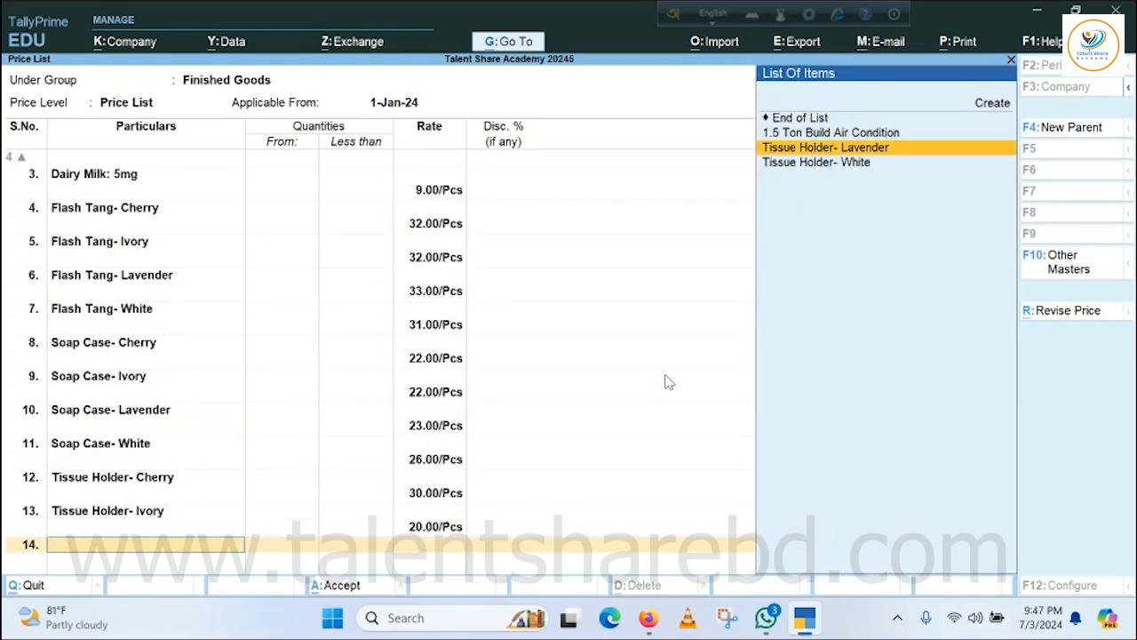
pyautogui.press('Return')
pyautogui.press('Return')
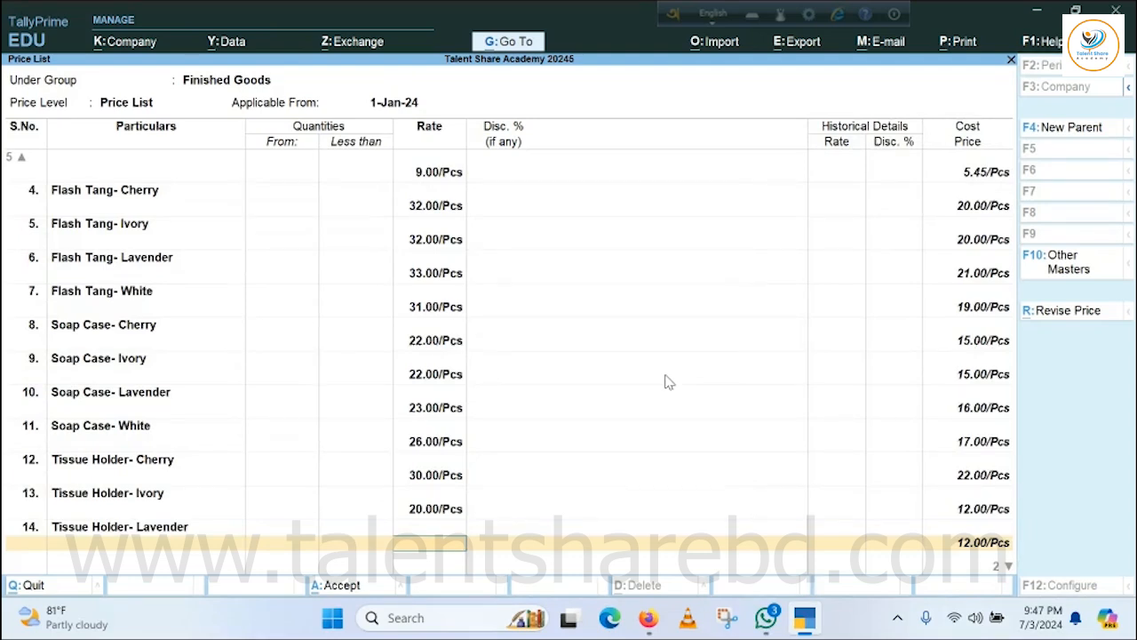
pyautogui.write('20')
pyautogui.press('Return')
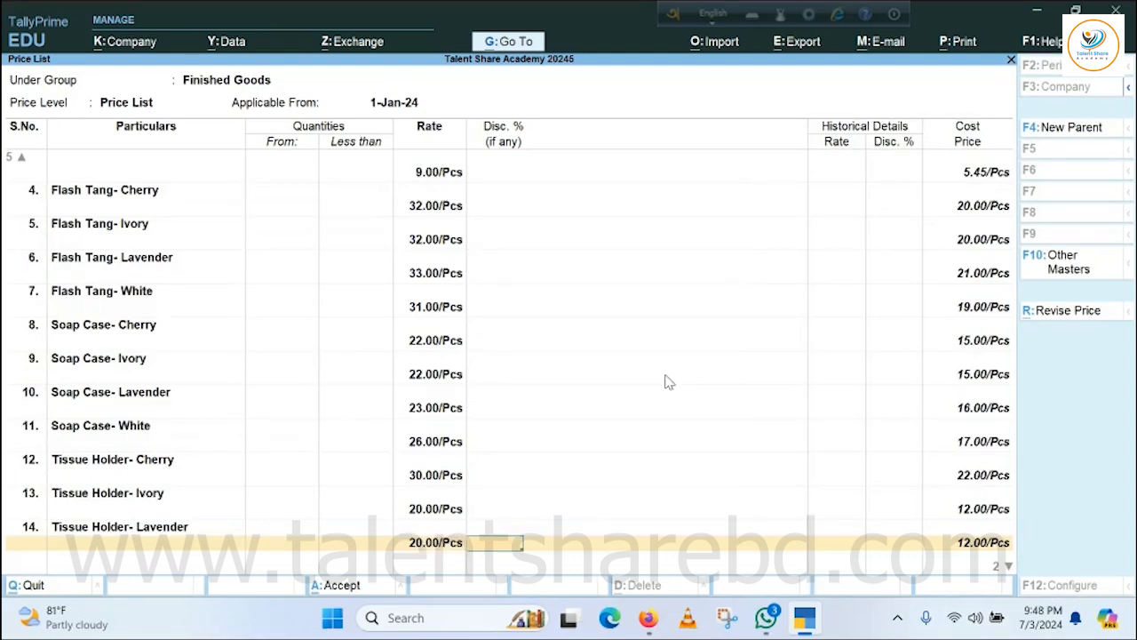
pyautogui.press('Return')
# Add Tissue Holder- White to the price list at a rate of 19 per piece, with no quantity limit or discount.
pyautogui.press('Down')
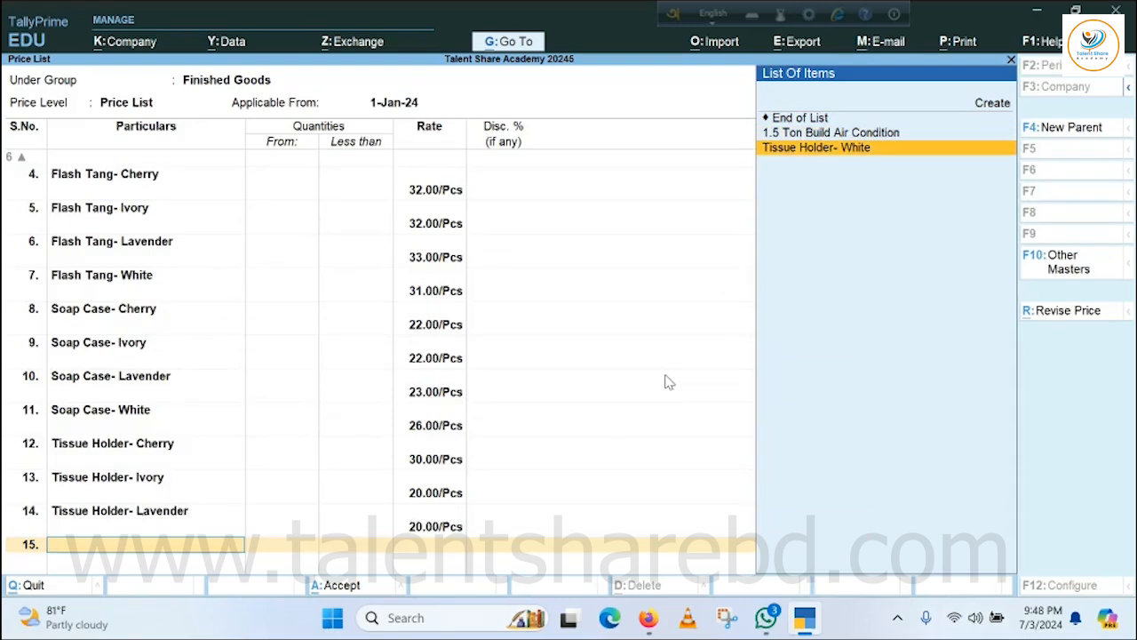
pyautogui.press('Return')
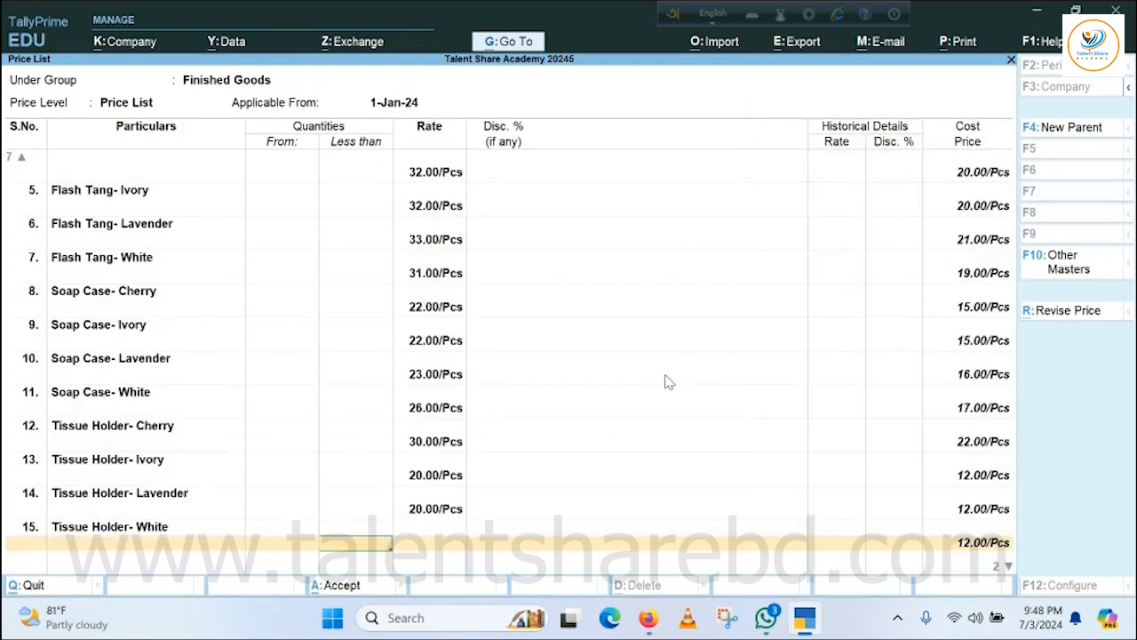
pyautogui.press('Return')
pyautogui.write('19')
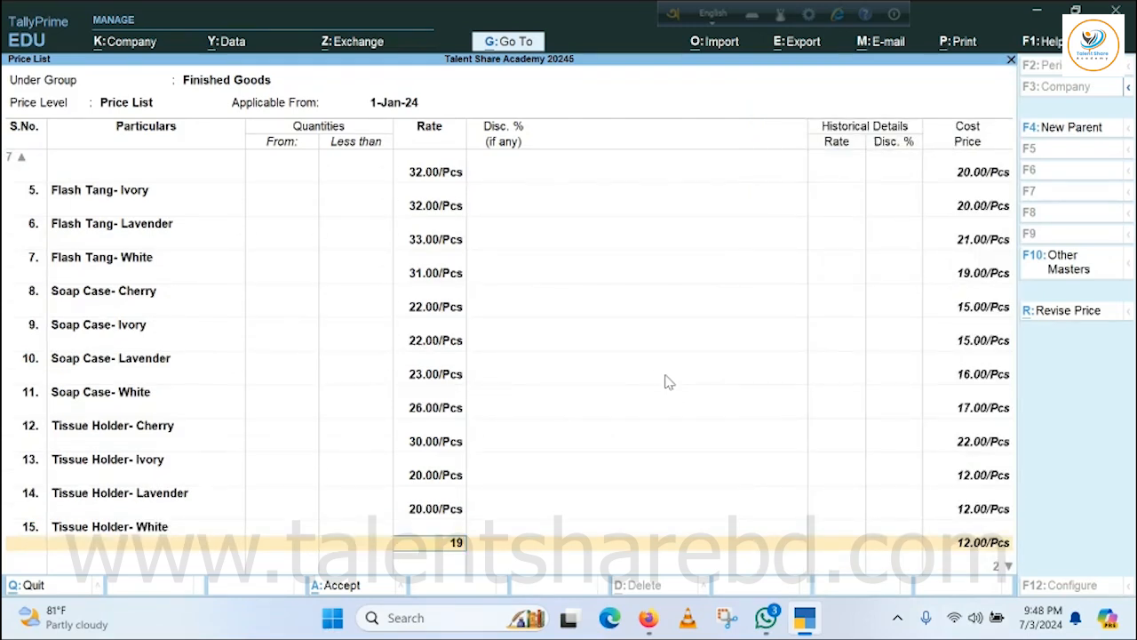
pyautogui.press('Return')
pyautogui.press('Return')
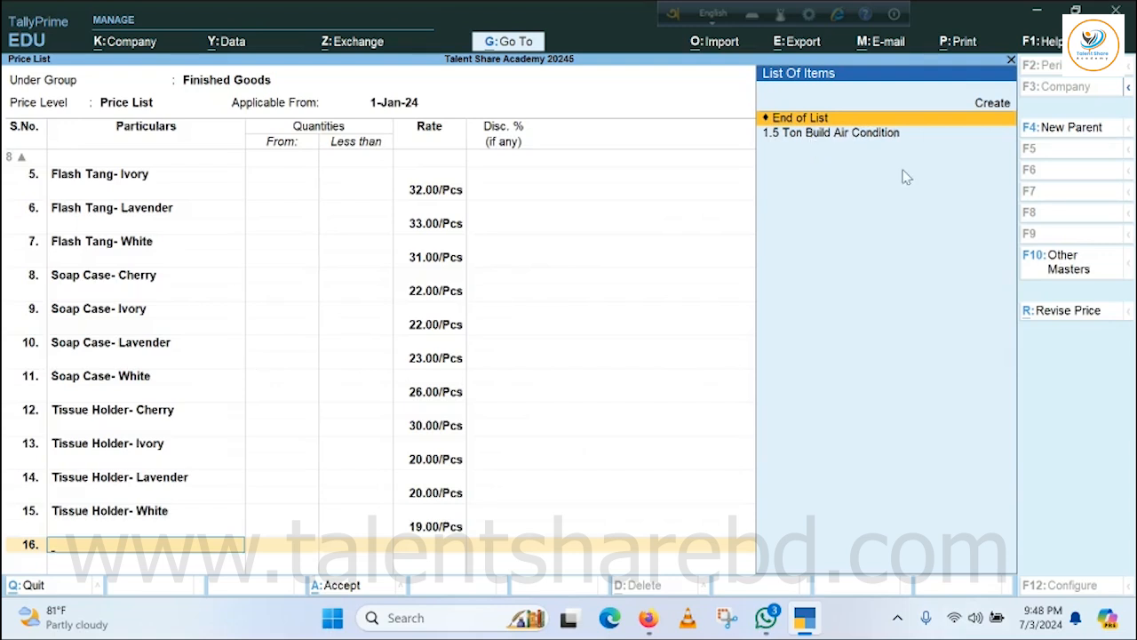
# Add 1.5 Ton Build Air Condition to the price list at a rate of 42,000 per piece, with no quantity limit or discount.
pyautogui.press('Down')
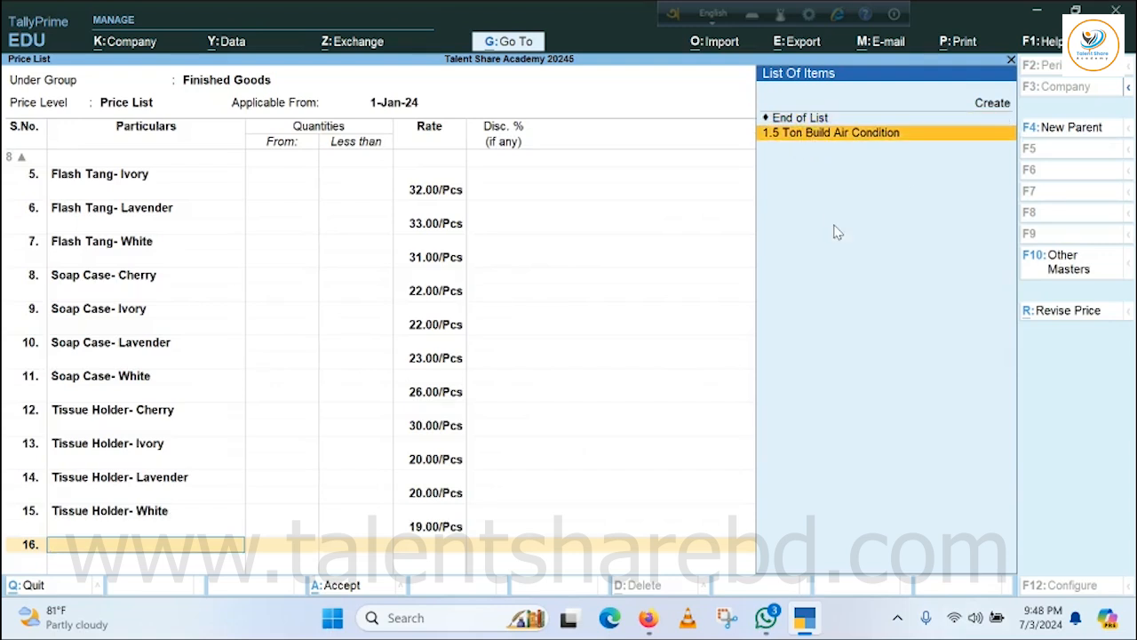
pyautogui.press('Return')
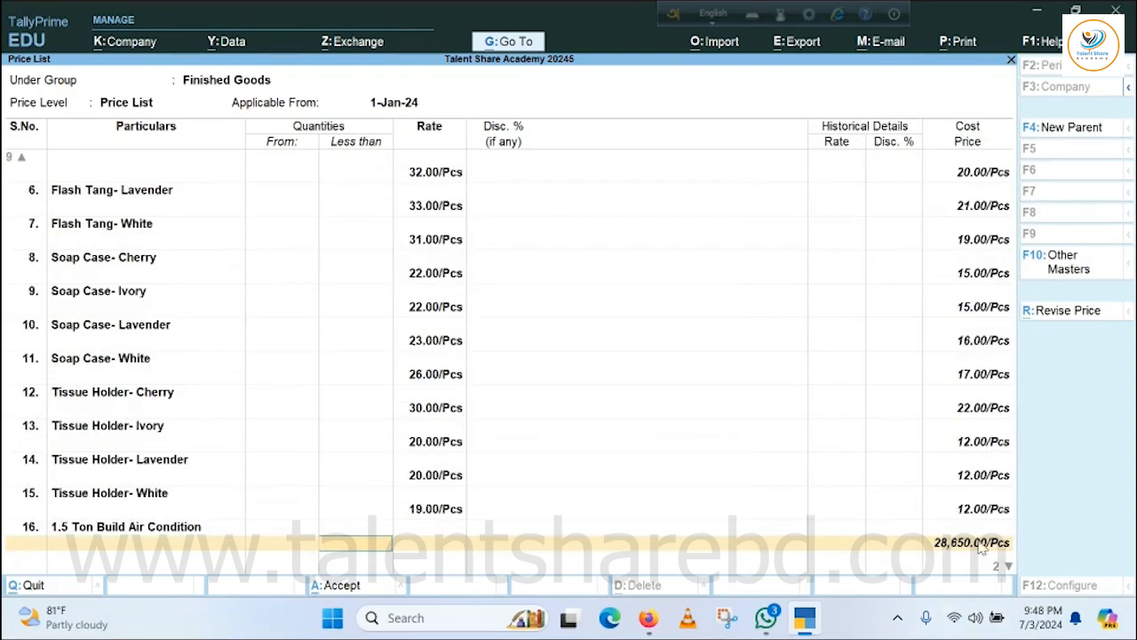
pyautogui.press('Return')
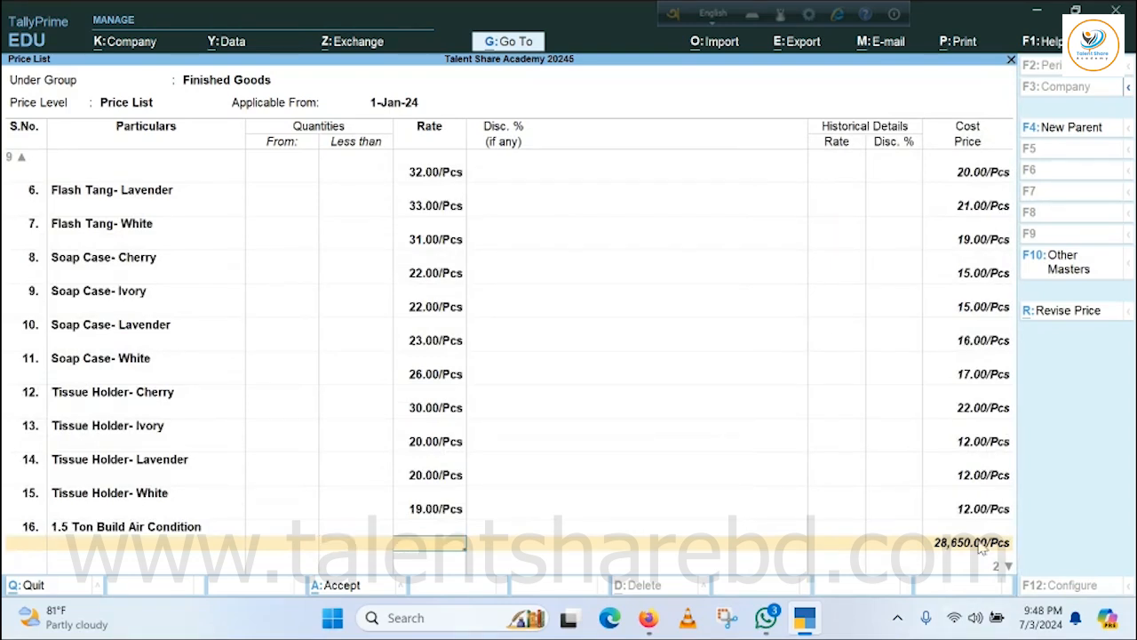
pyautogui.write('42000')
pyautogui.press('Return')
pyautogui.press('Return')
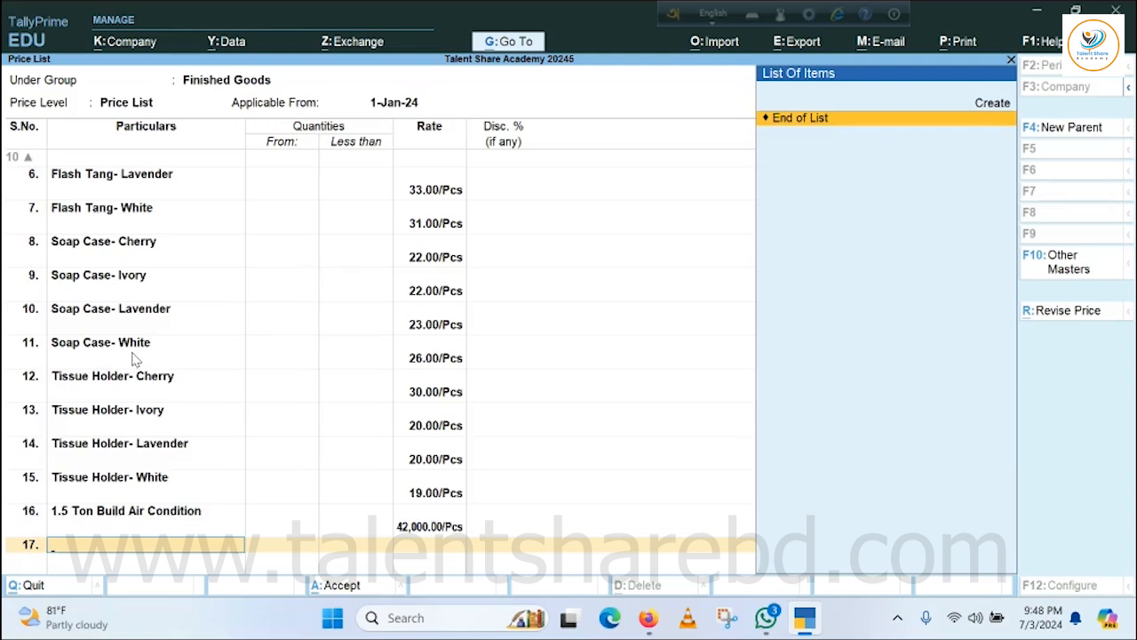
# End the item list, save the Finished Goods price list and return to the Gateway of Tally.
pyautogui.press('Return')
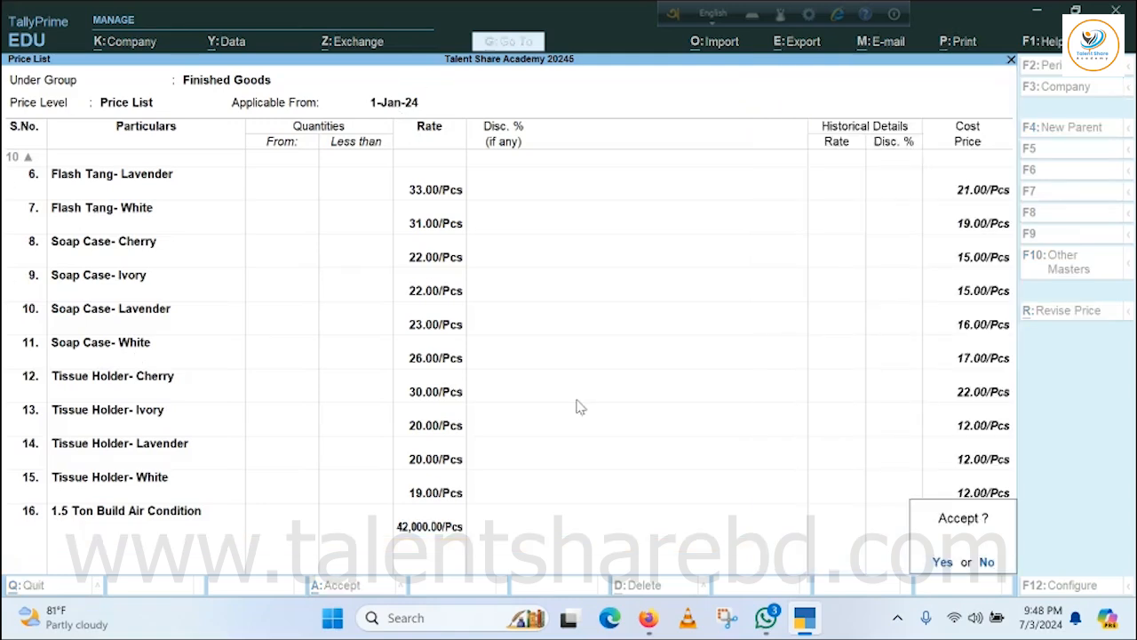
pyautogui.press('Return')
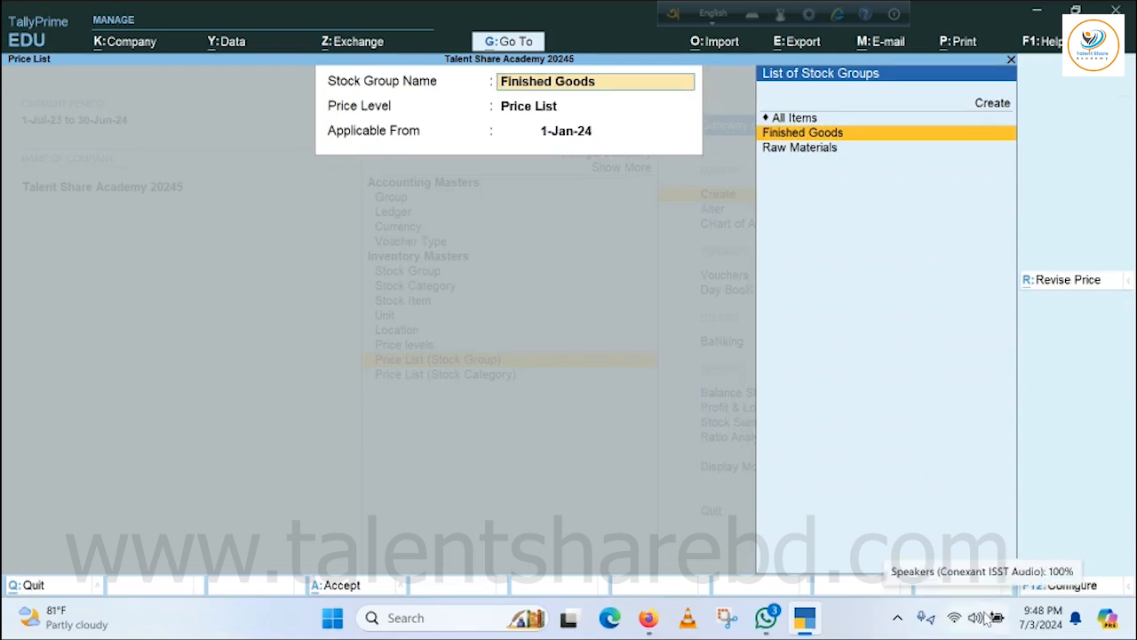
pyautogui.press('Escape')
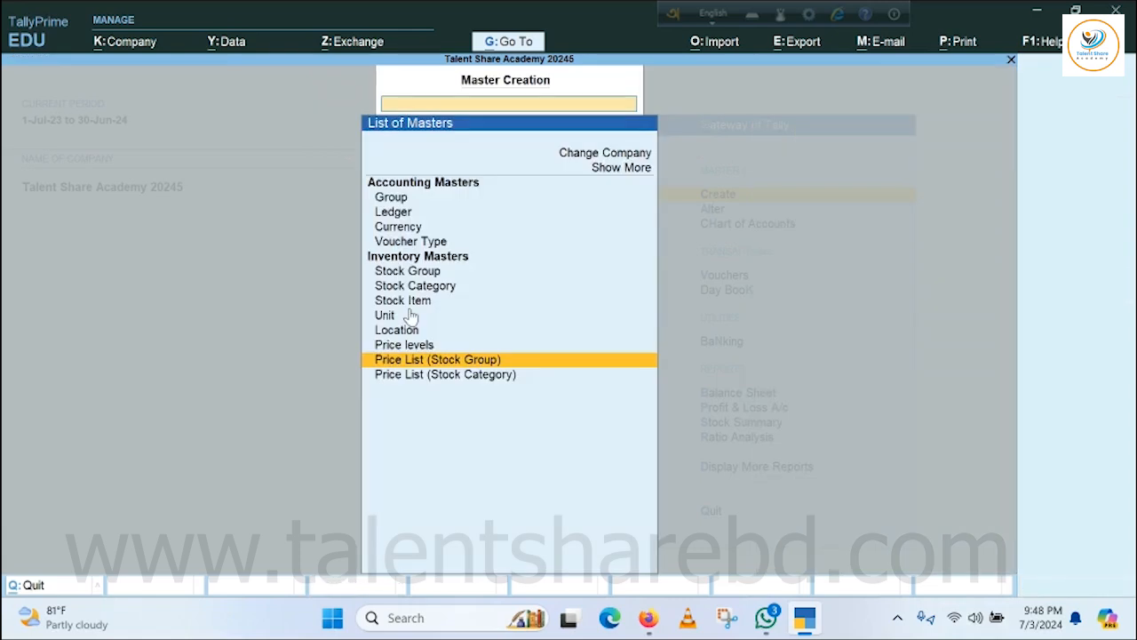
pyautogui.press('Escape')
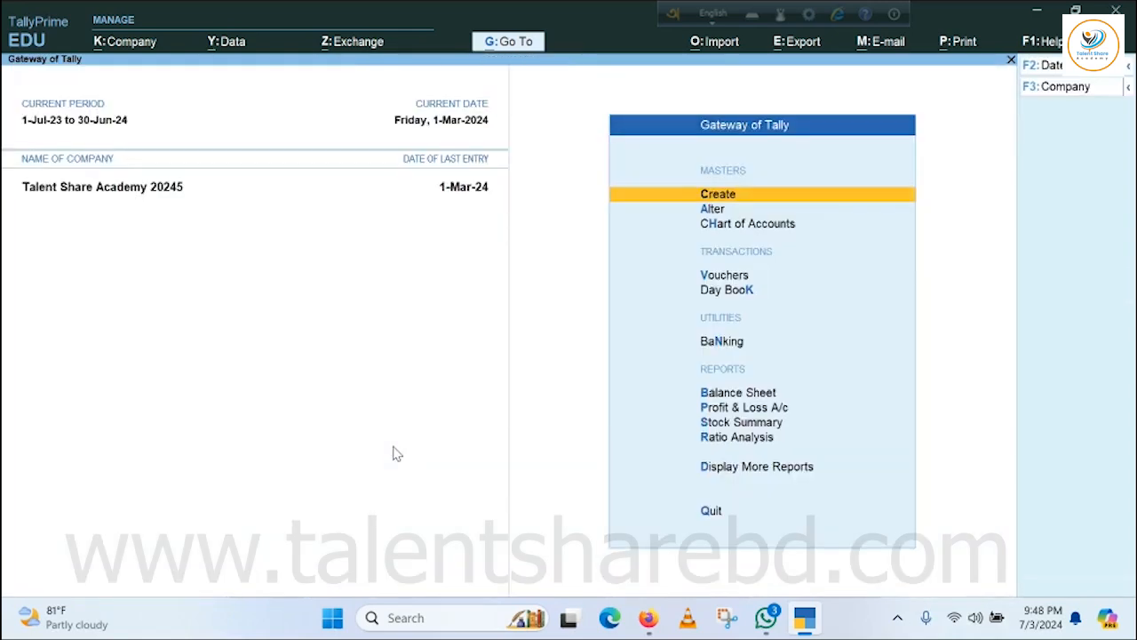
# Start a sales voucher with the customer ledger titled "Mr." as the party, accepting the dispatch and party details as they are.
pyautogui.press('Escape')
pyautogui.press('Escape')
pyautogui.press('v')
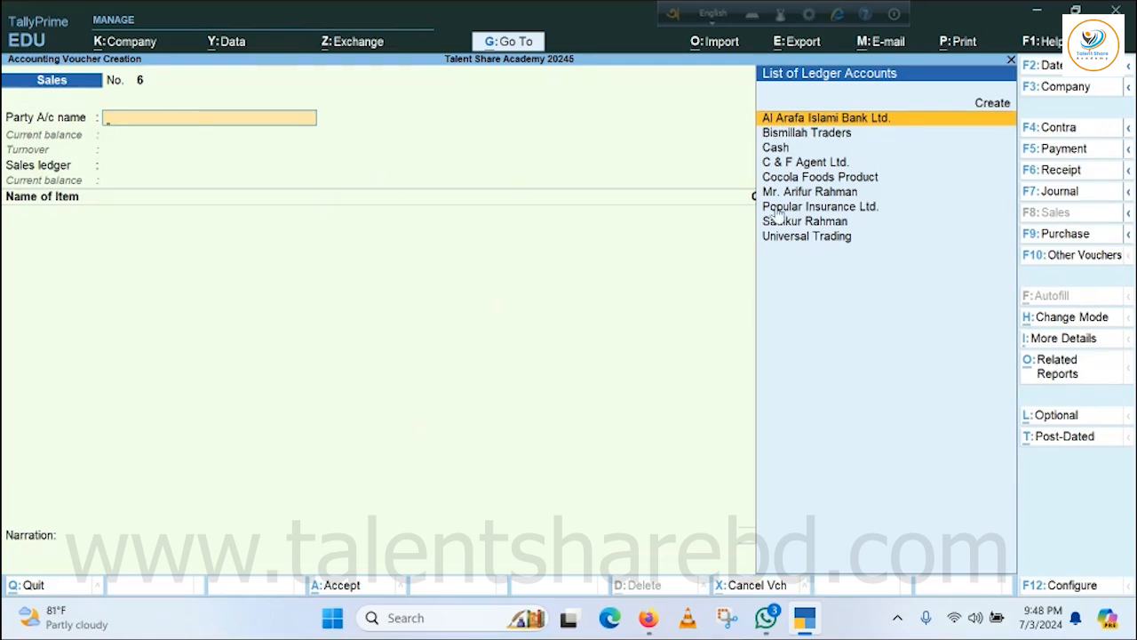
pyautogui.click(813, 192)
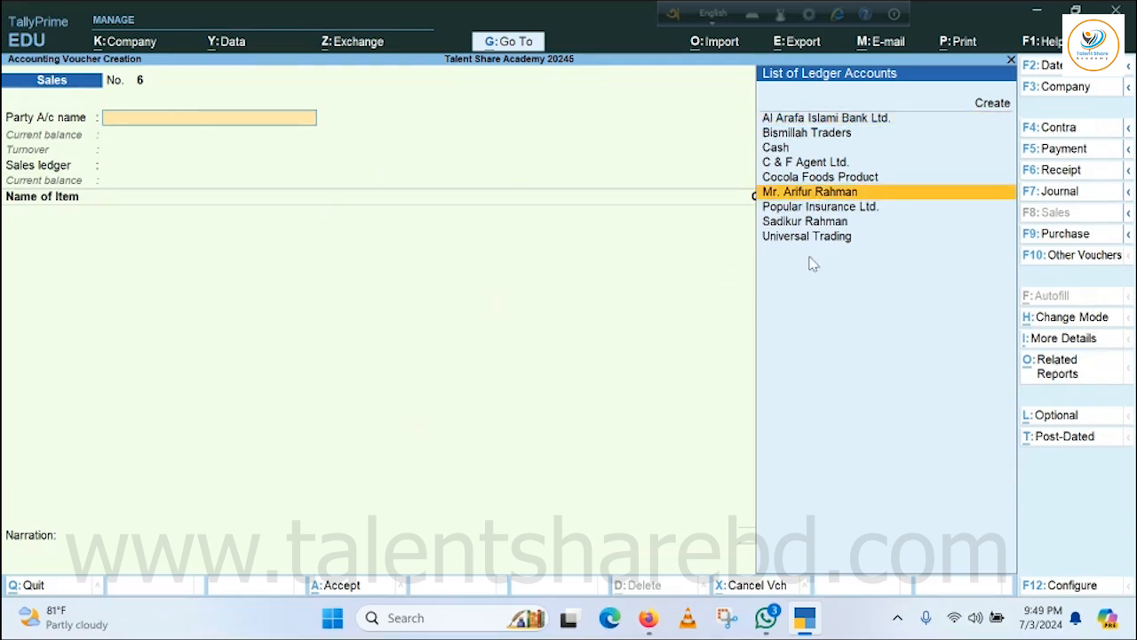
pyautogui.press('Return')
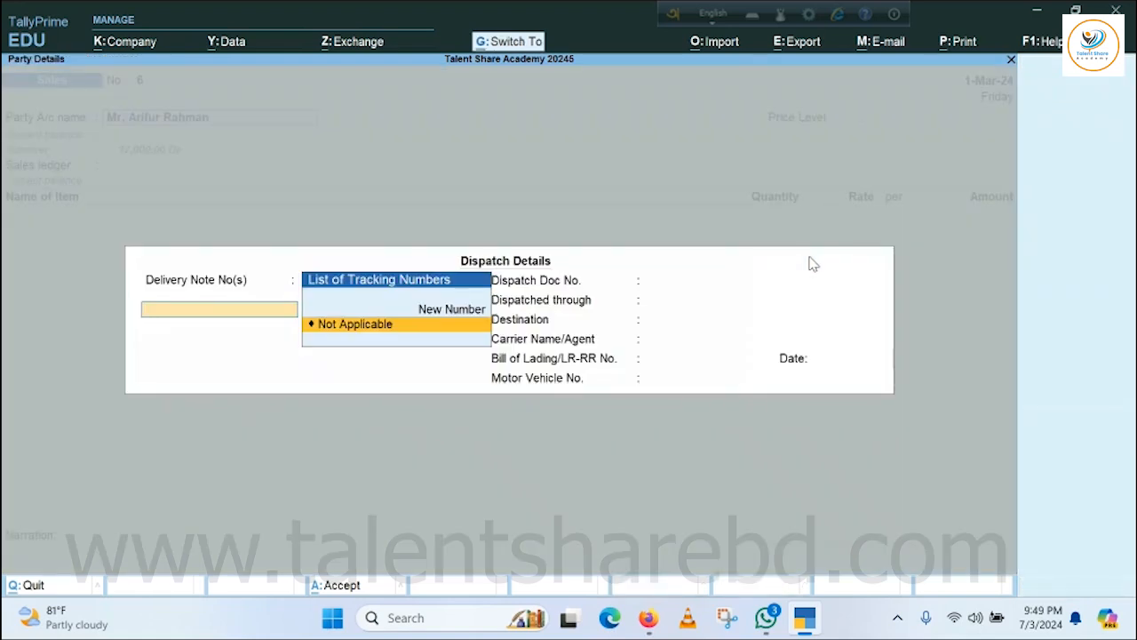
pyautogui.hotkey('ctrl', 'a')
pyautogui.hotkey('ctrl', 'a')
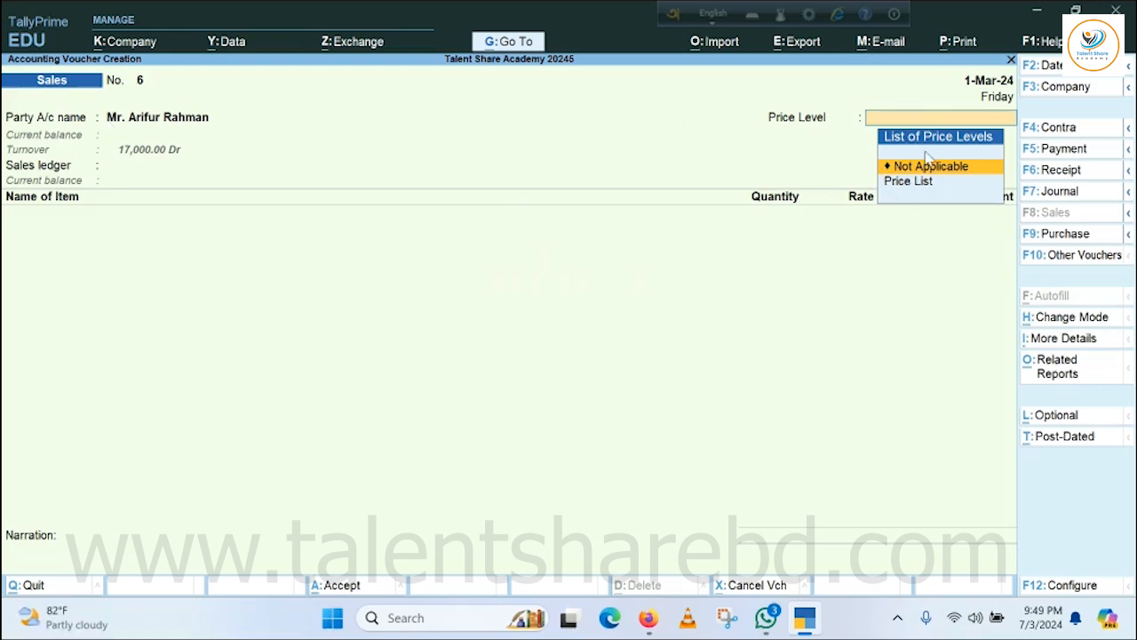
# Apply the Price List price level to the sales voucher and set its sales ledger to Local Sales.
pyautogui.press('Down')
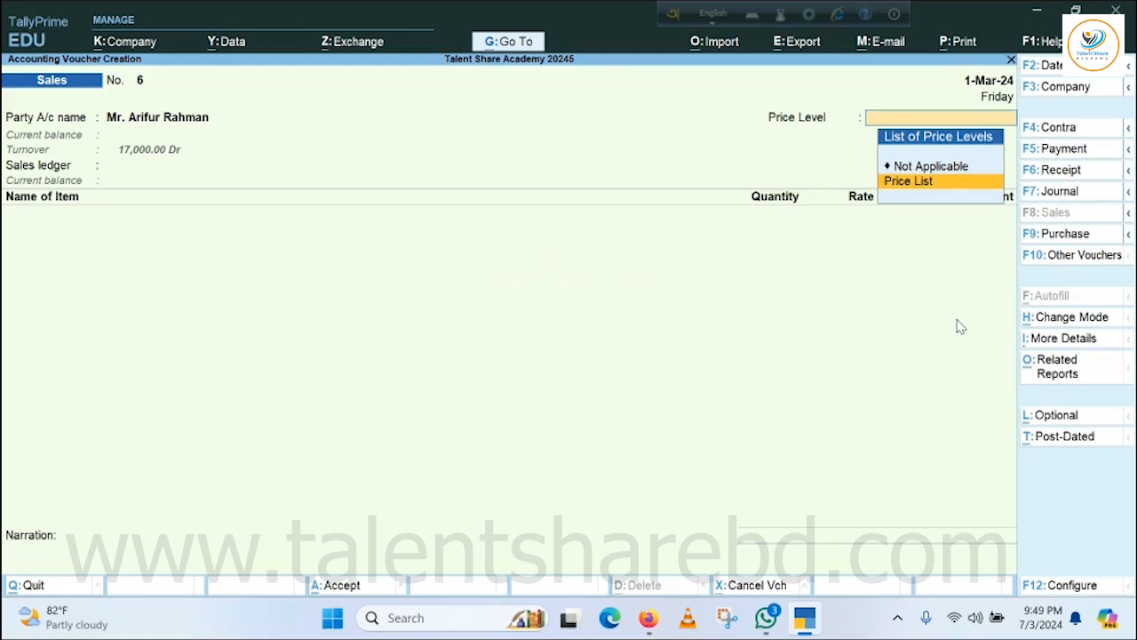
pyautogui.press('Return')
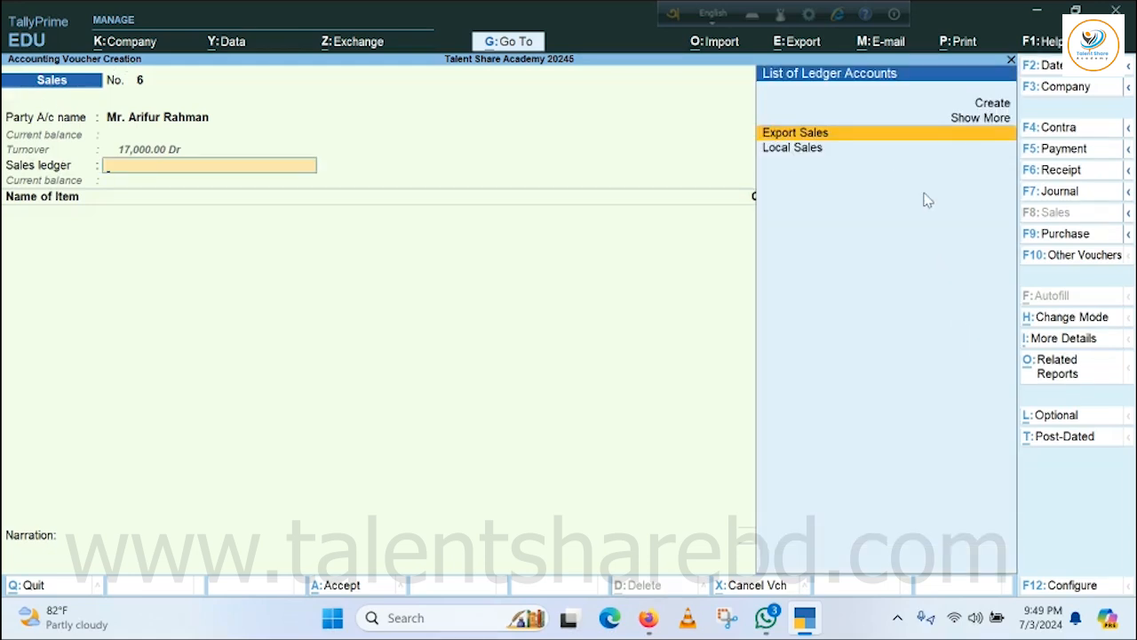
pyautogui.press('Return')
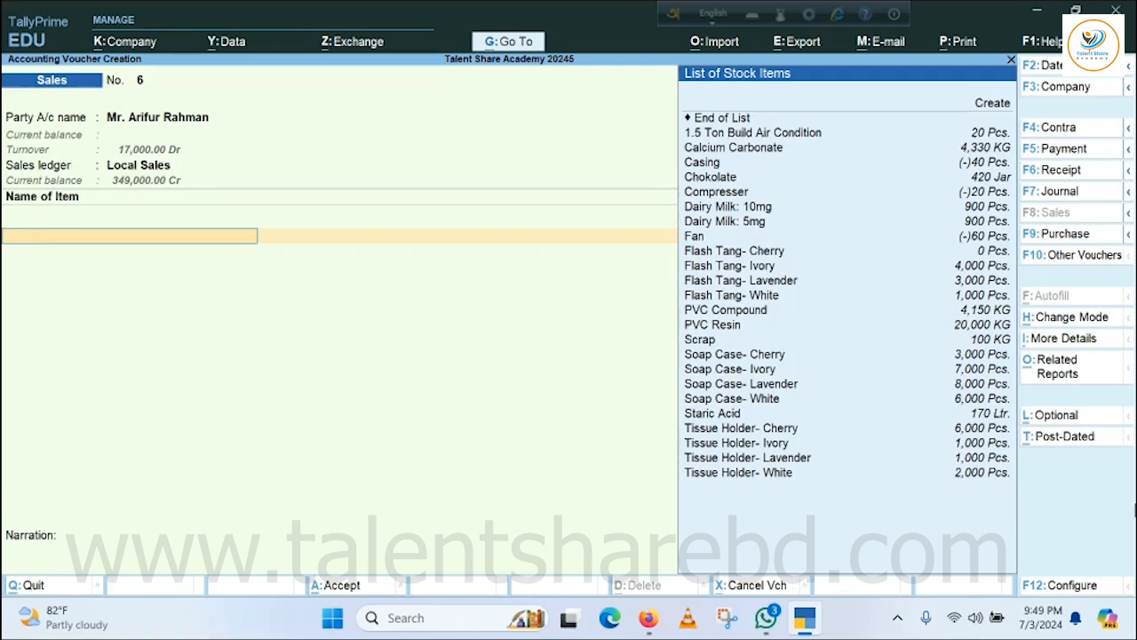
# Choose Flash Tang- Ivory as the first stock item of the sales voucher.
pyautogui.press('Down')
pyautogui.press('Down')
pyautogui.press('Down')
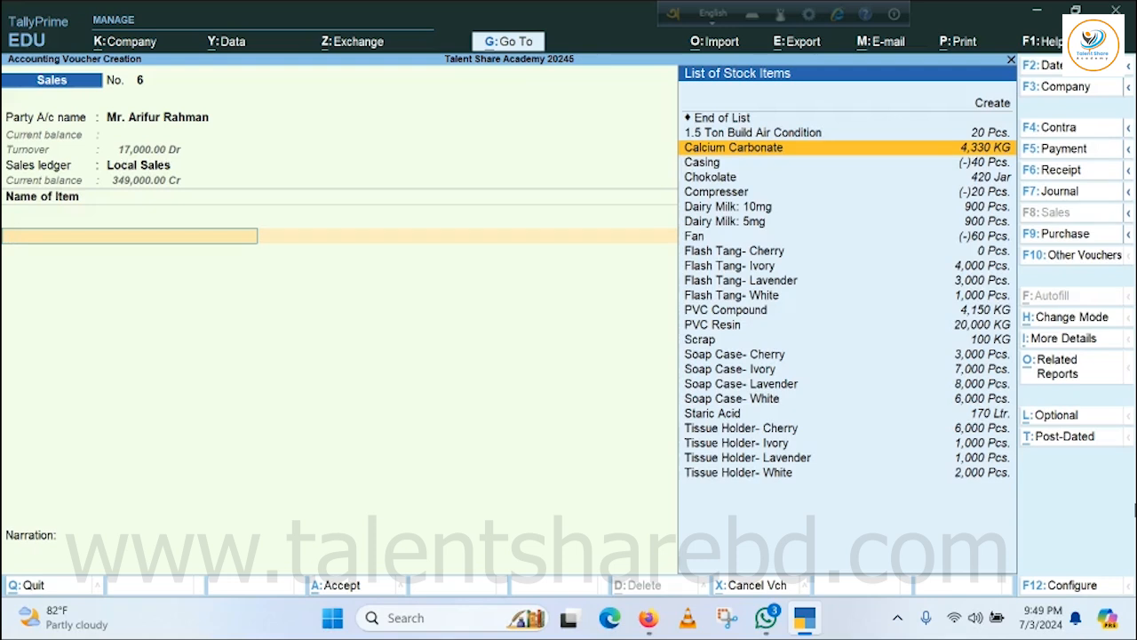
pyautogui.press('Down')
pyautogui.press('Down')
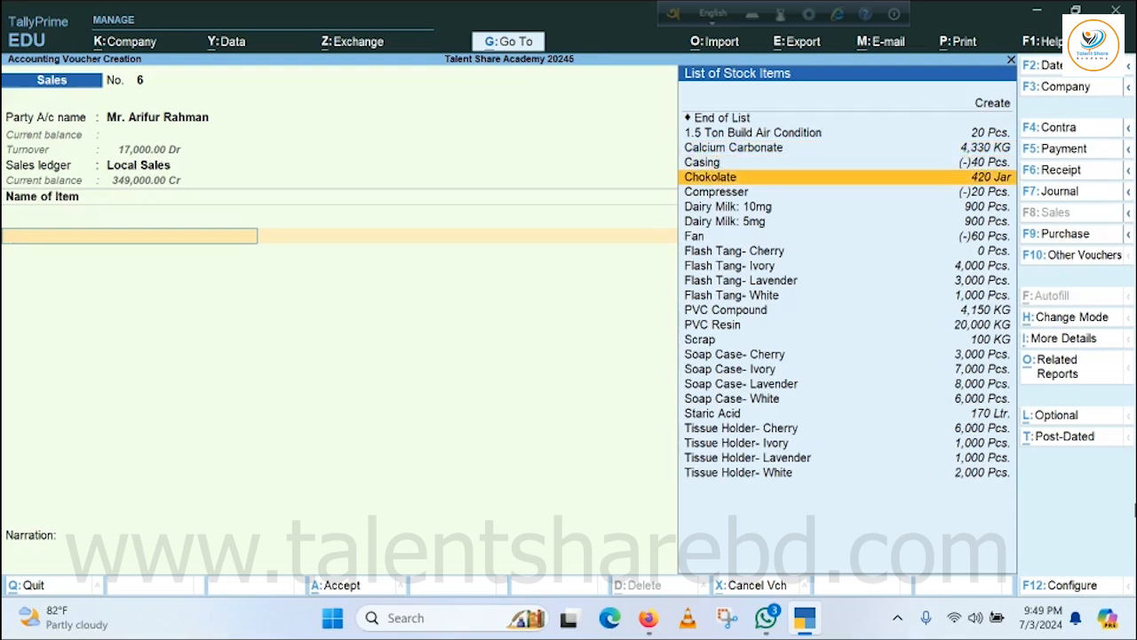
pyautogui.press('Down')
pyautogui.press('Down')
pyautogui.press('Down')
pyautogui.press('Down')
pyautogui.press('Down')
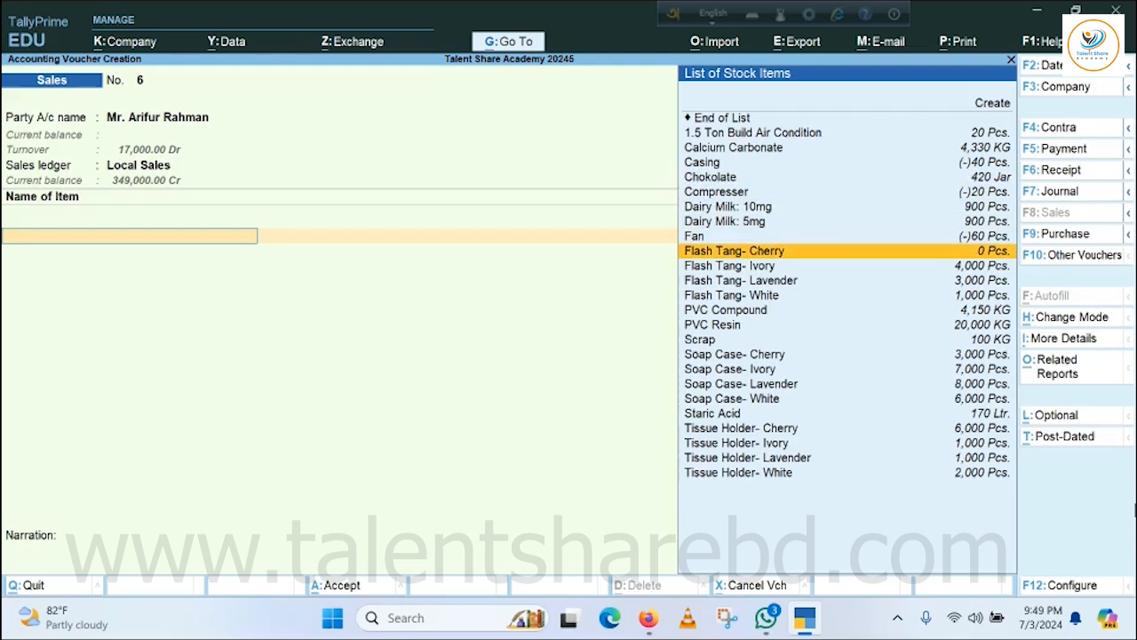
pyautogui.press('Down')
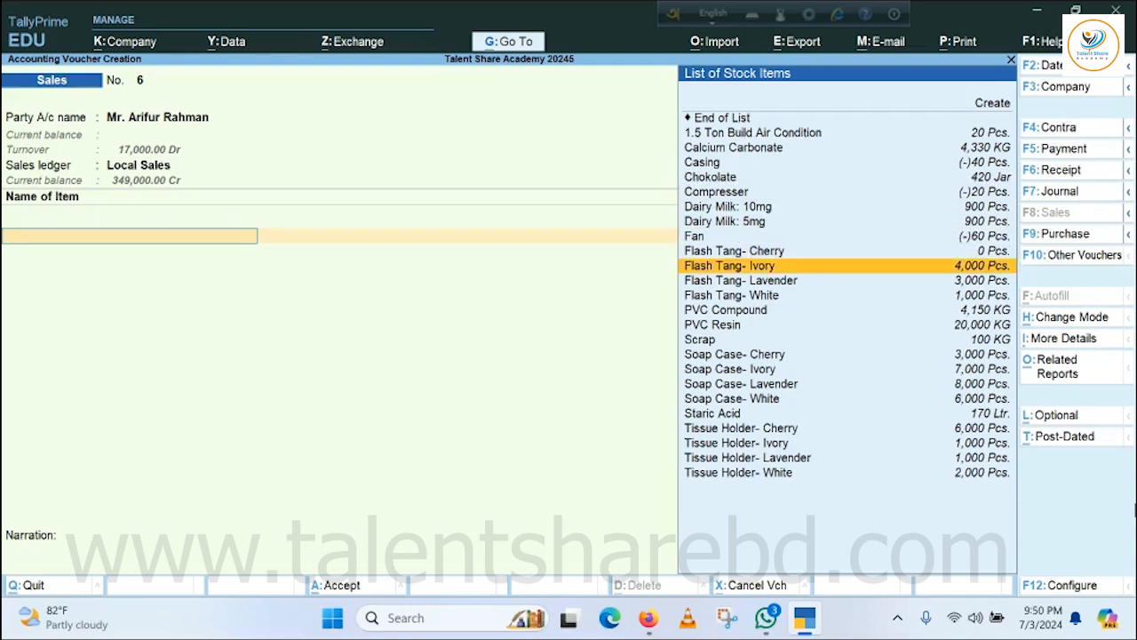
pyautogui.press('Return')
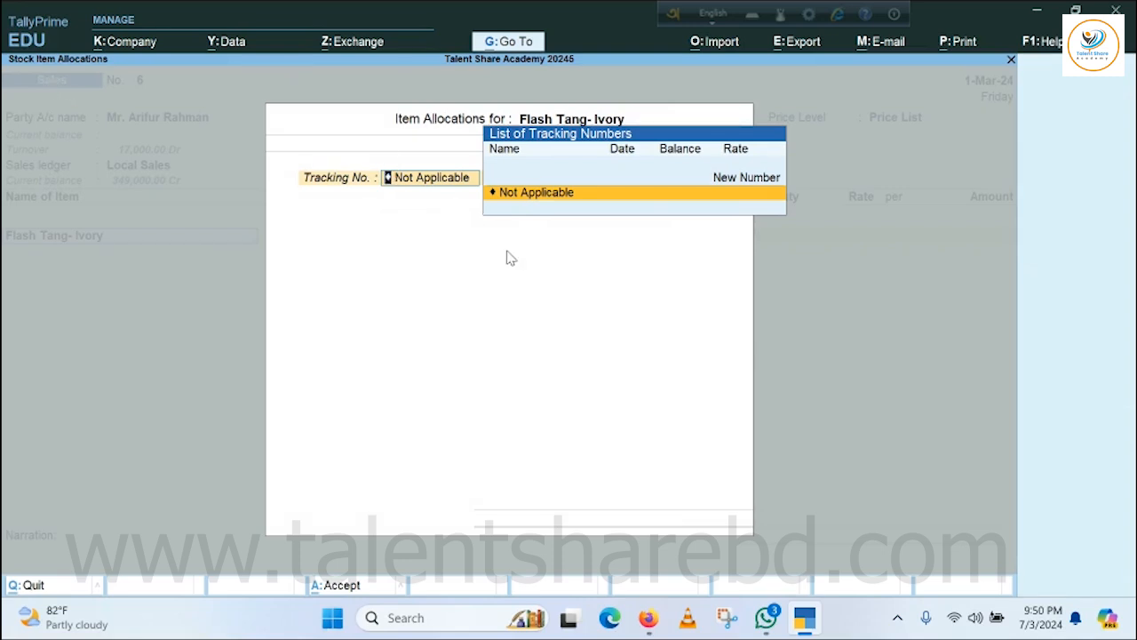
# Allocate 100 Pcs. of Flash Tang- Ivory at the price level's rate, with tracking and order numbers Not Applicable.
pyautogui.press('Return')
pyautogui.press('Return')
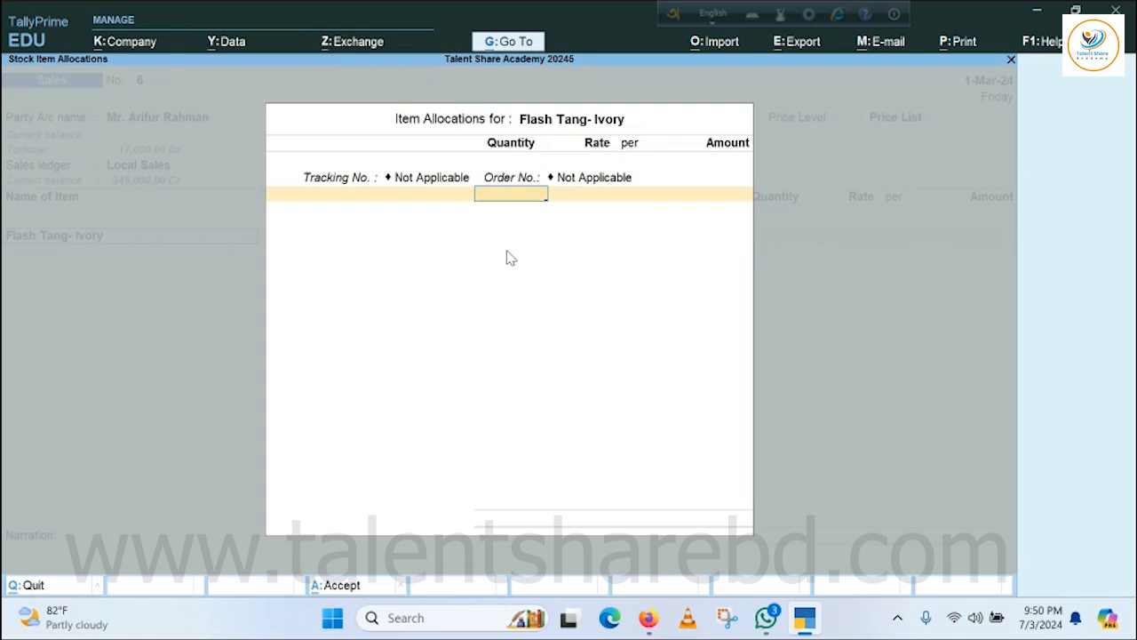
pyautogui.write('100')
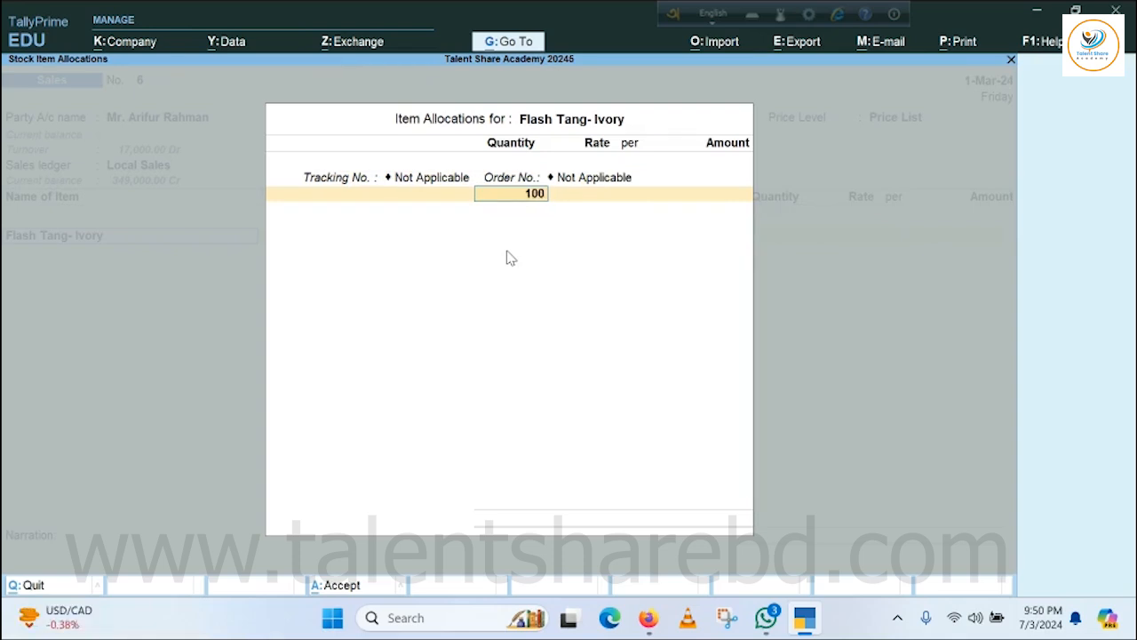
pyautogui.press('Return')
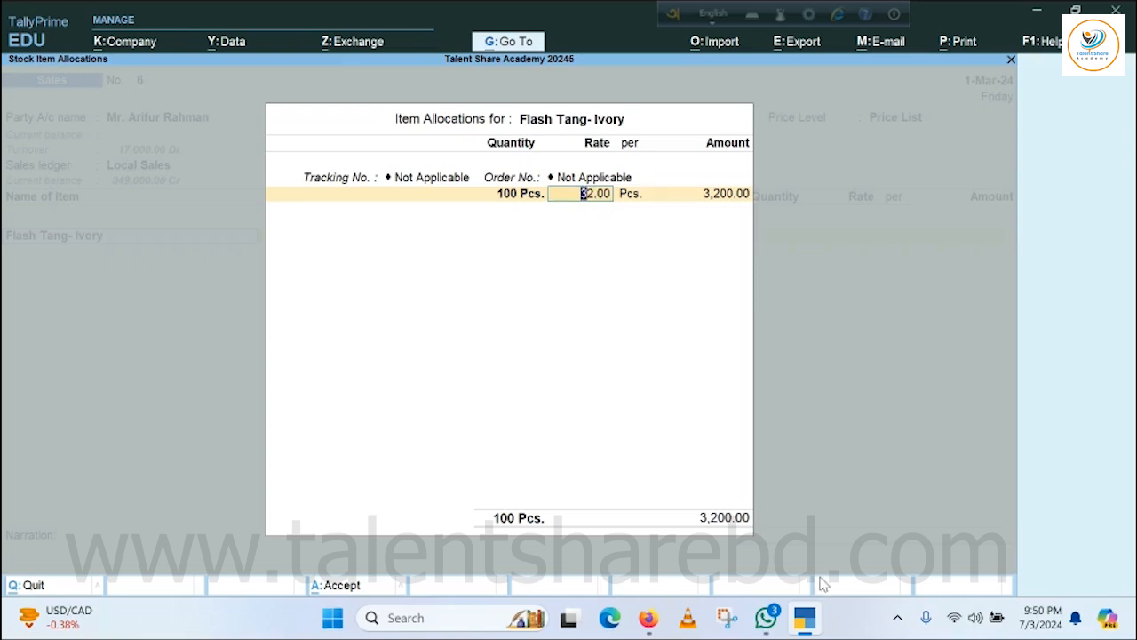
pyautogui.press('Return')
pyautogui.press('Return')
pyautogui.press('Return')
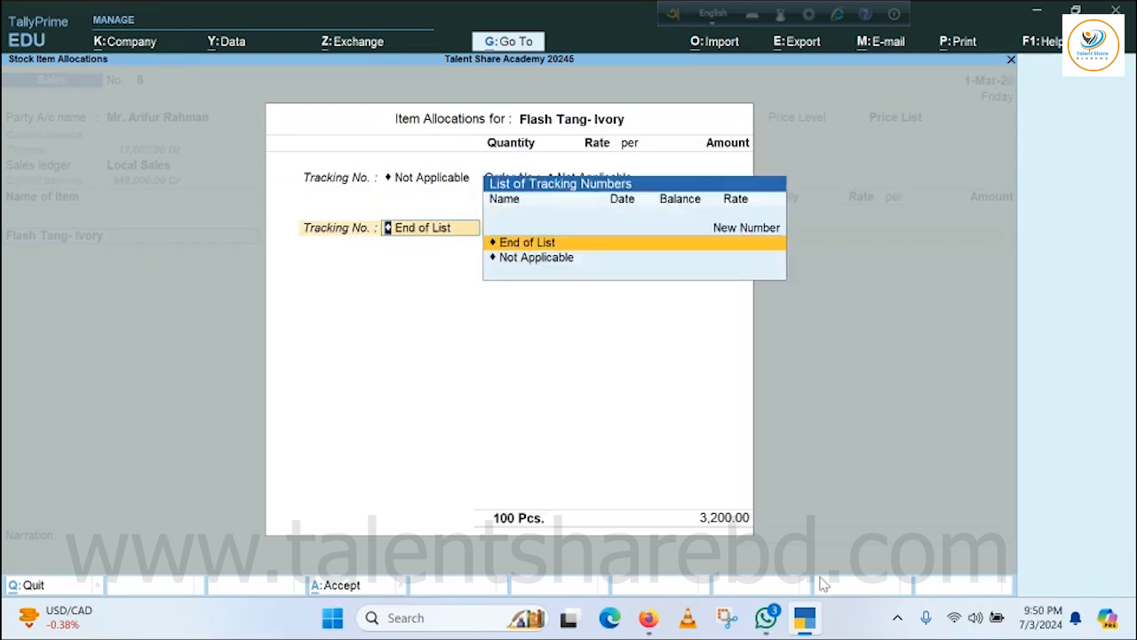
pyautogui.press('Return')
pyautogui.press('Return')
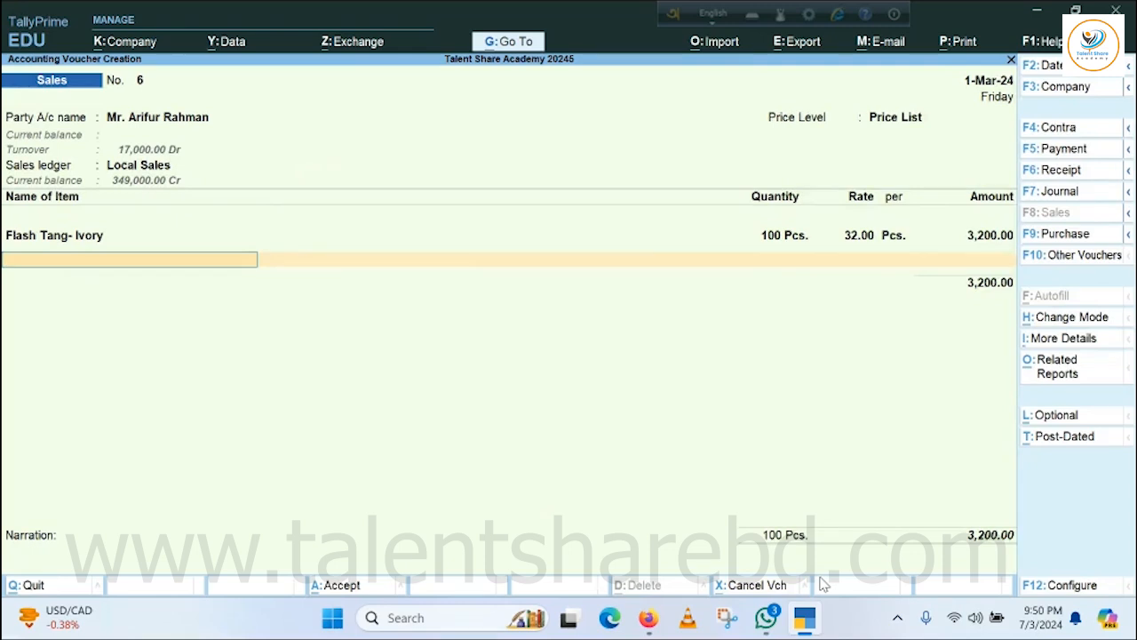
# Add 500 Pcs. of Flash Tang- Lavender to the voucher at the price level's rate, with tracking and order numbers Not Applicable.
pyautogui.press('Down')
pyautogui.press('Down')
pyautogui.press('Down')
pyautogui.press('Down')
pyautogui.press('Down')
pyautogui.press('Down')
pyautogui.press('Down')
pyautogui.press('Down')
pyautogui.press('Down')
pyautogui.press('Down')
pyautogui.press('Down')
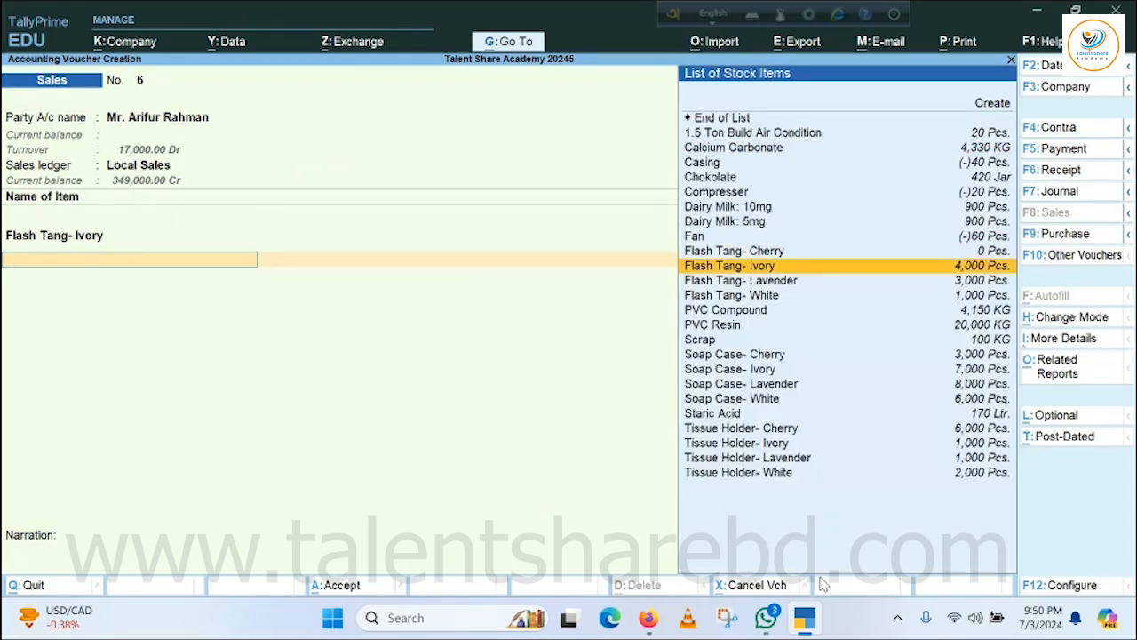
pyautogui.press('Down')
pyautogui.press('Return')
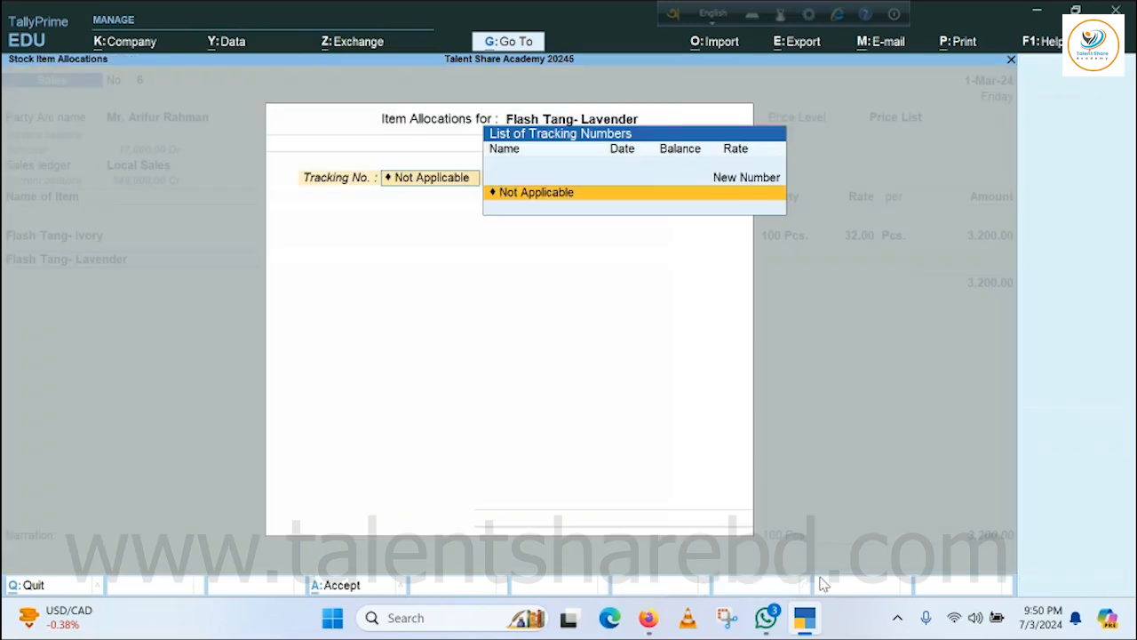
pyautogui.press('Return')
pyautogui.press('Return')
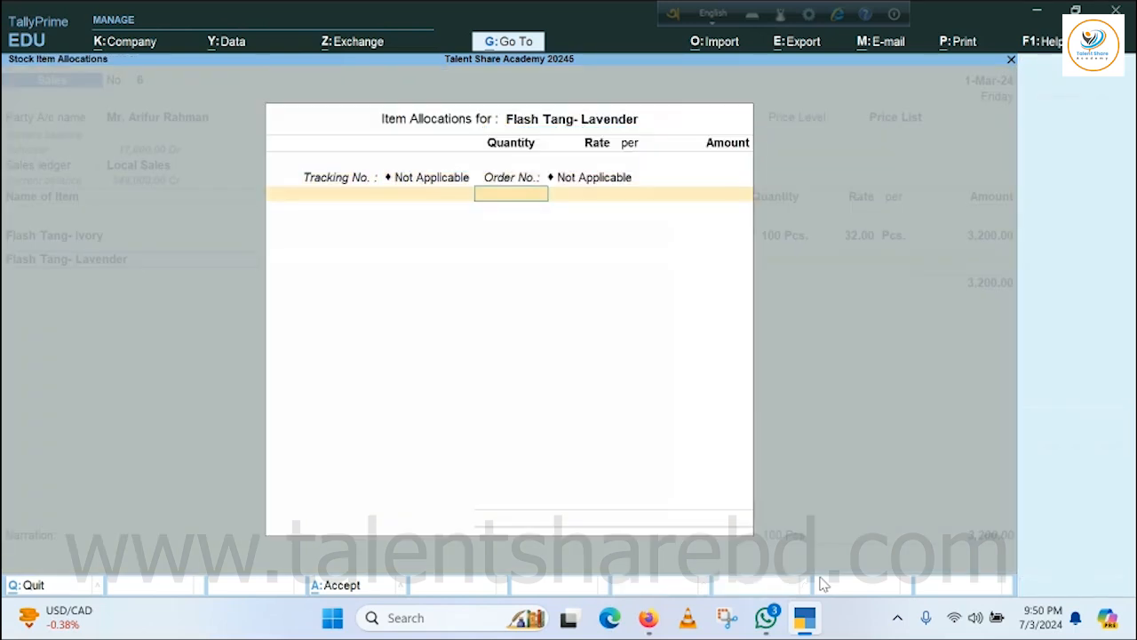
pyautogui.write('500')
pyautogui.press('Return')
pyautogui.press('Return')
pyautogui.press('Return')
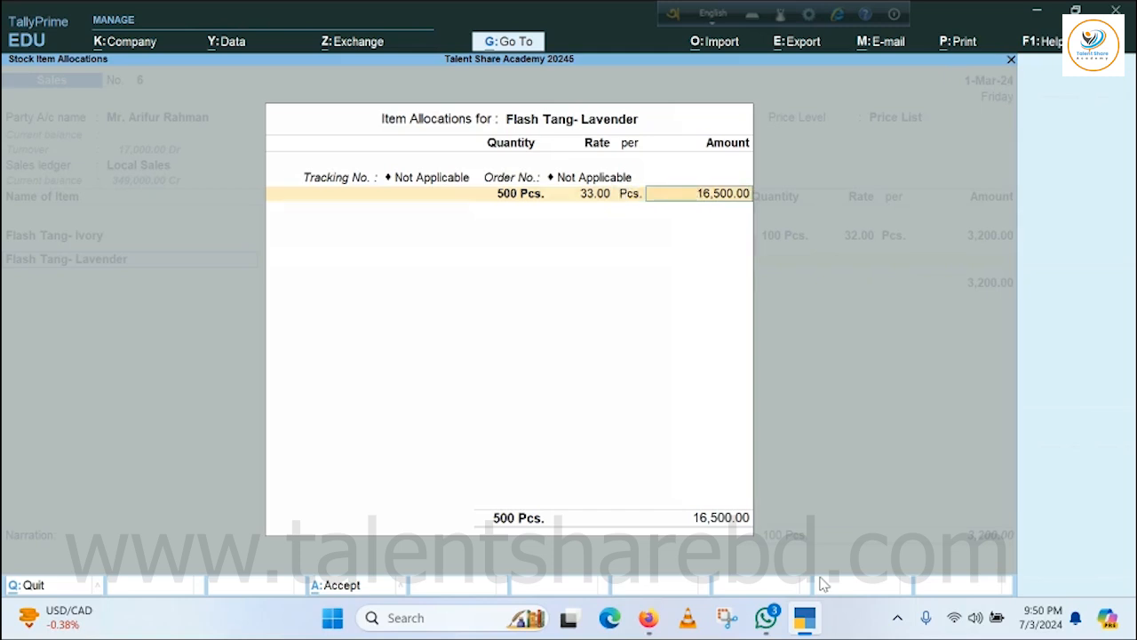
pyautogui.press('Return')
pyautogui.press('Return')
pyautogui.press('Return')
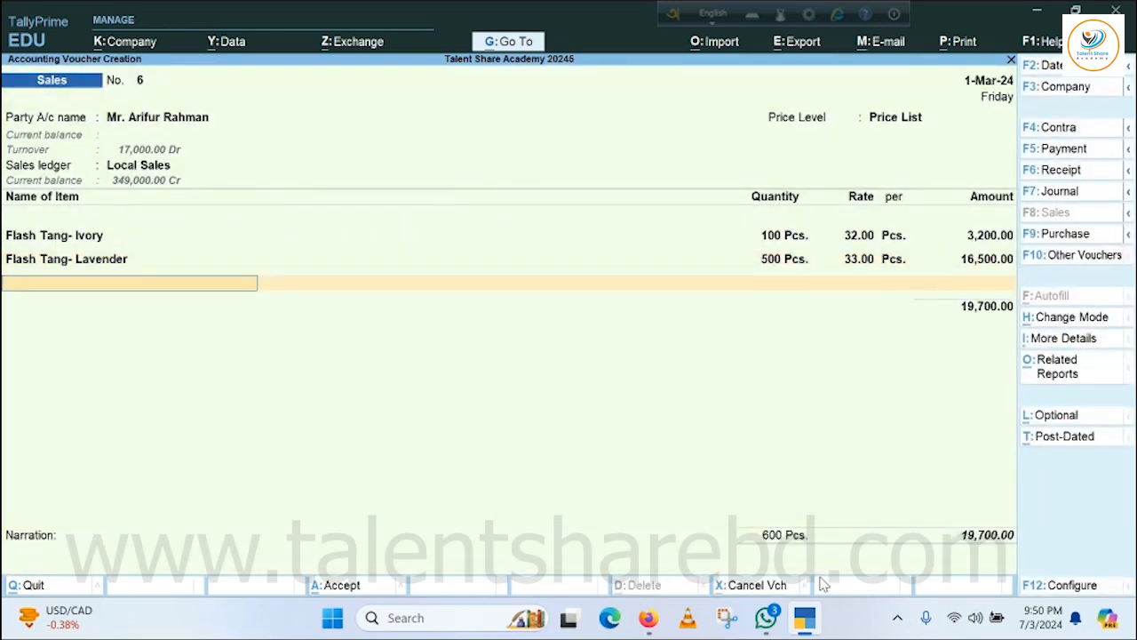
# Add 500 Pcs. of Flash Tang- White to the voucher at the price level's rate, with tracking and order numbers Not Applicable.
pyautogui.press('space')
pyautogui.press('Down')
pyautogui.press('Down')
pyautogui.press('Down')
pyautogui.press('Down')
pyautogui.press('Down')
pyautogui.press('Down')
pyautogui.press('Down')
pyautogui.press('Down')
pyautogui.press('Down')
pyautogui.press('Down')
pyautogui.press('Down')
pyautogui.press('Down')
pyautogui.press('Down')
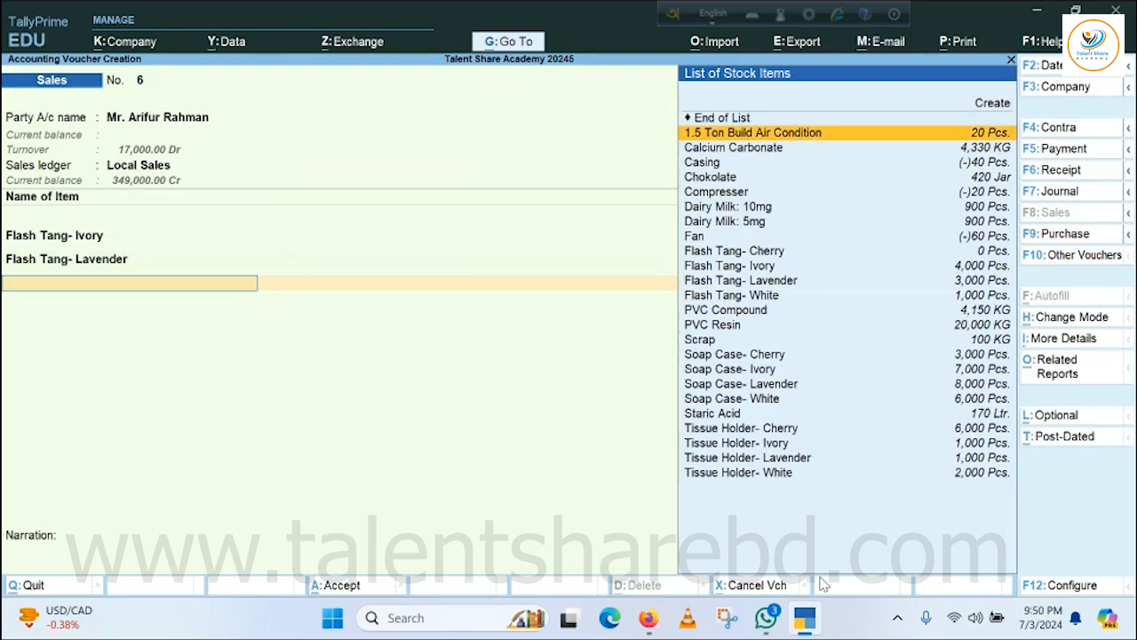
pyautogui.press('Return')
pyautogui.press('Return')
pyautogui.press('Return')
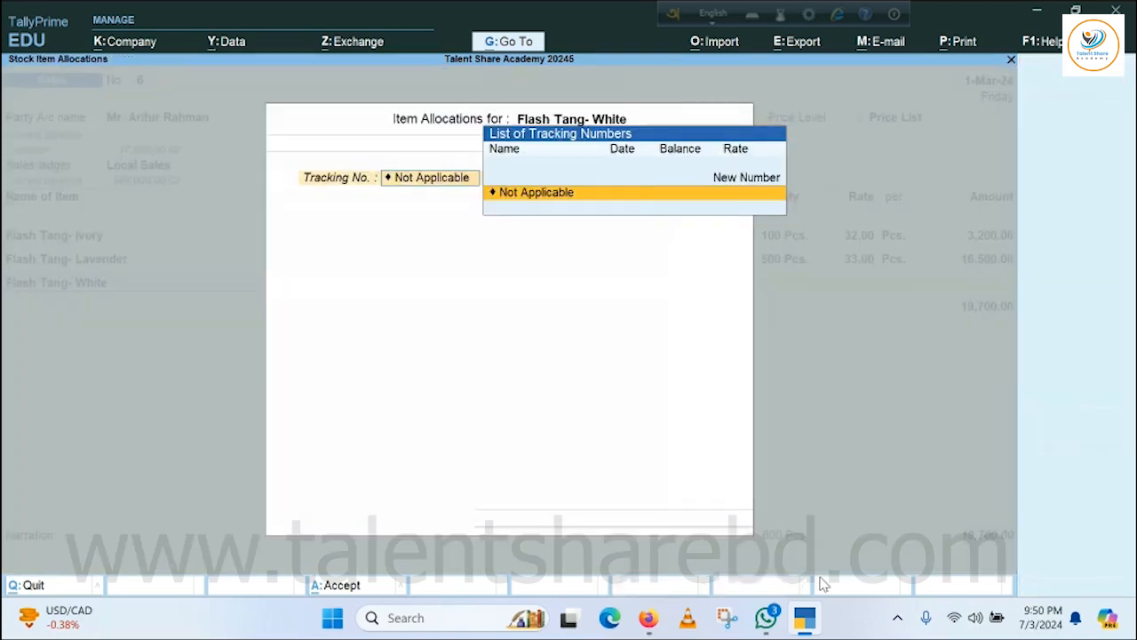
pyautogui.write('500')
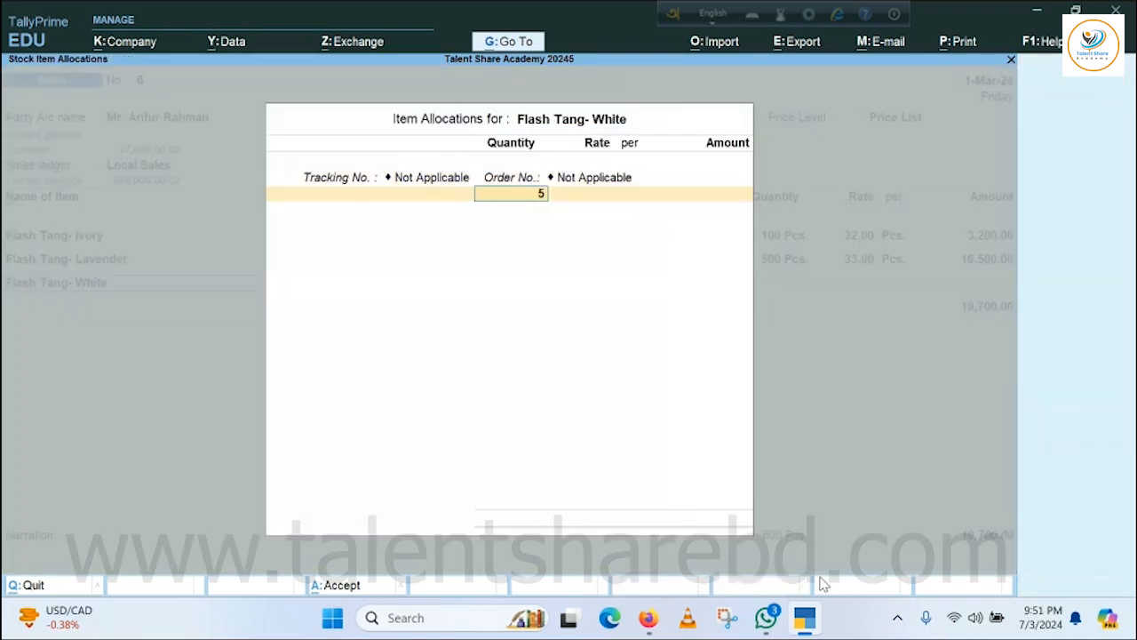
pyautogui.press('Return')
pyautogui.press('Return')
pyautogui.press('Return')
pyautogui.press('Return')
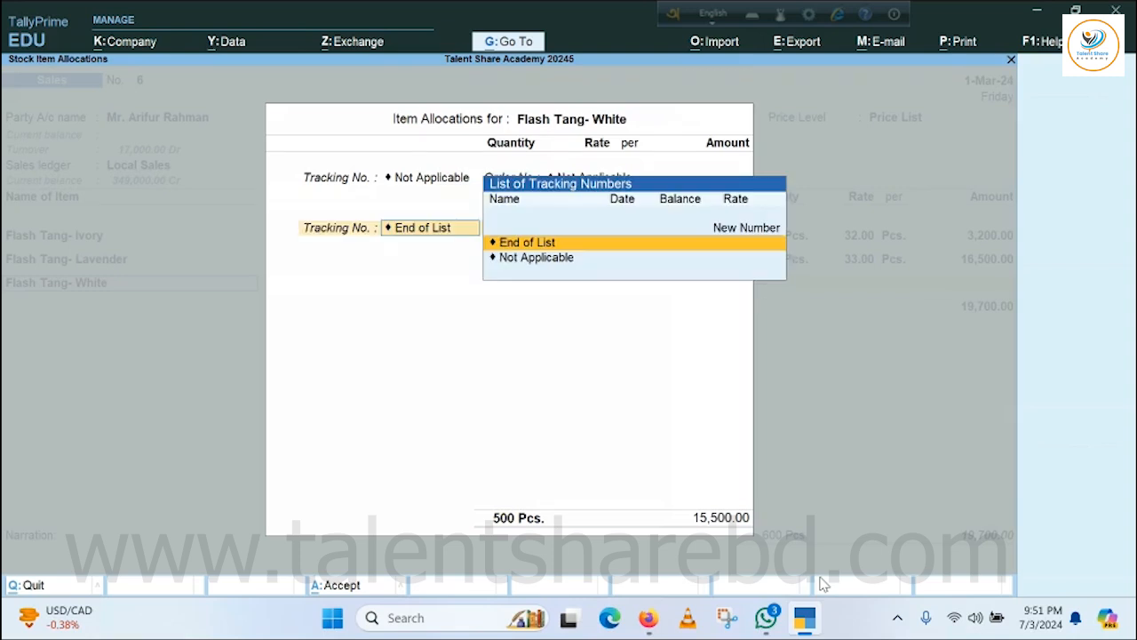
# End the item list, save the sales voucher without a narration and return to the Gateway of Tally.
pyautogui.press('Return')
pyautogui.press('Return')
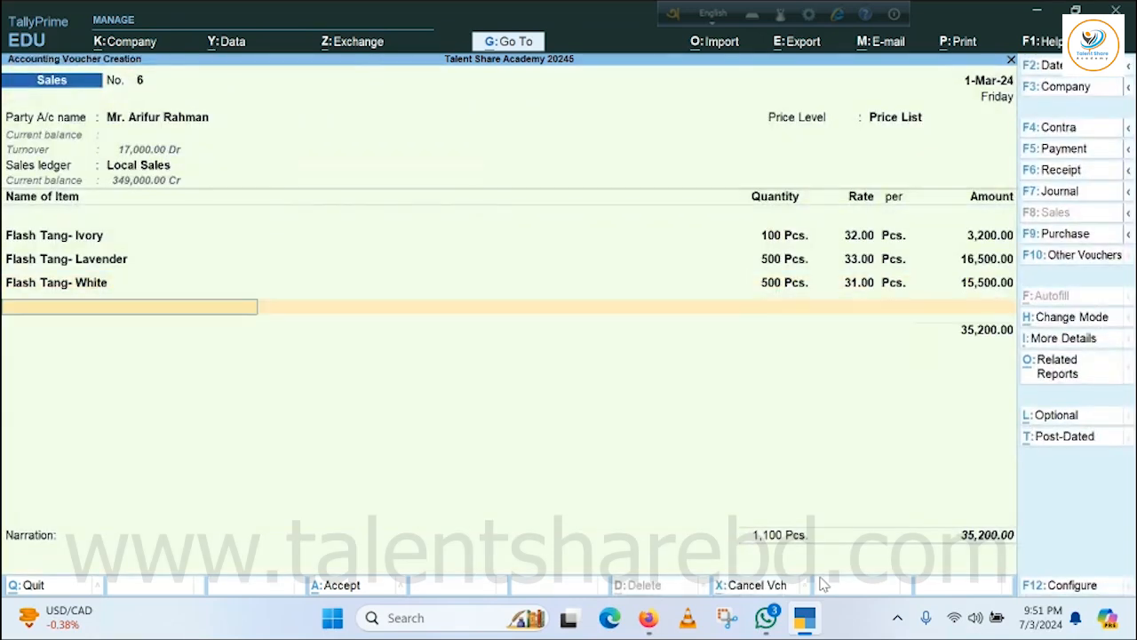
pyautogui.press('Return')
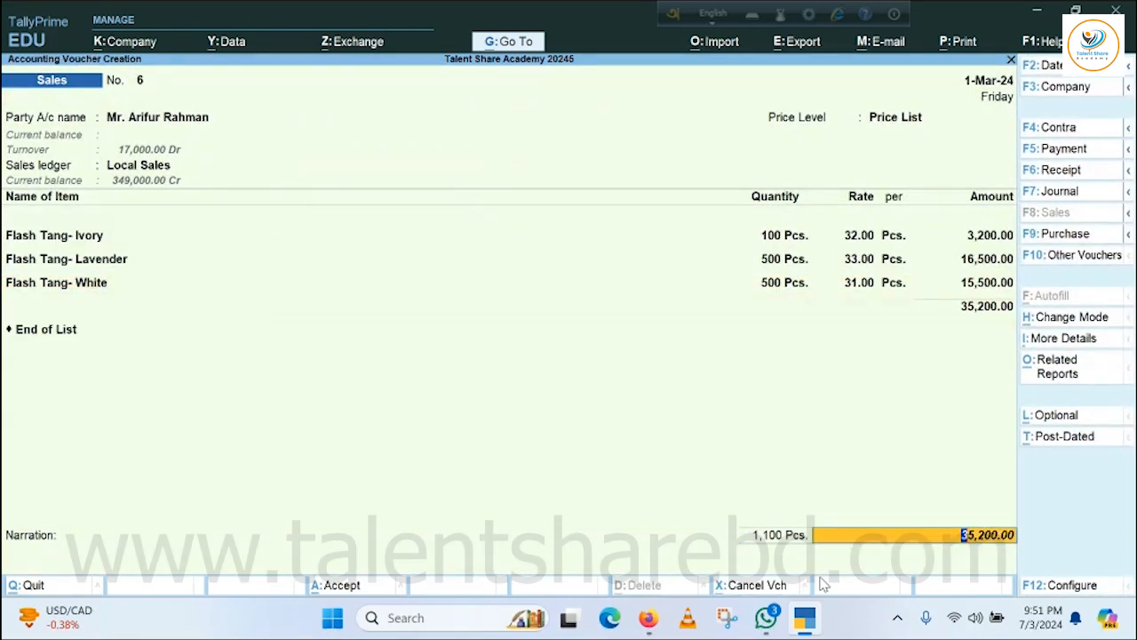
pyautogui.press('Return')
pyautogui.press('Return')
pyautogui.press('Return')
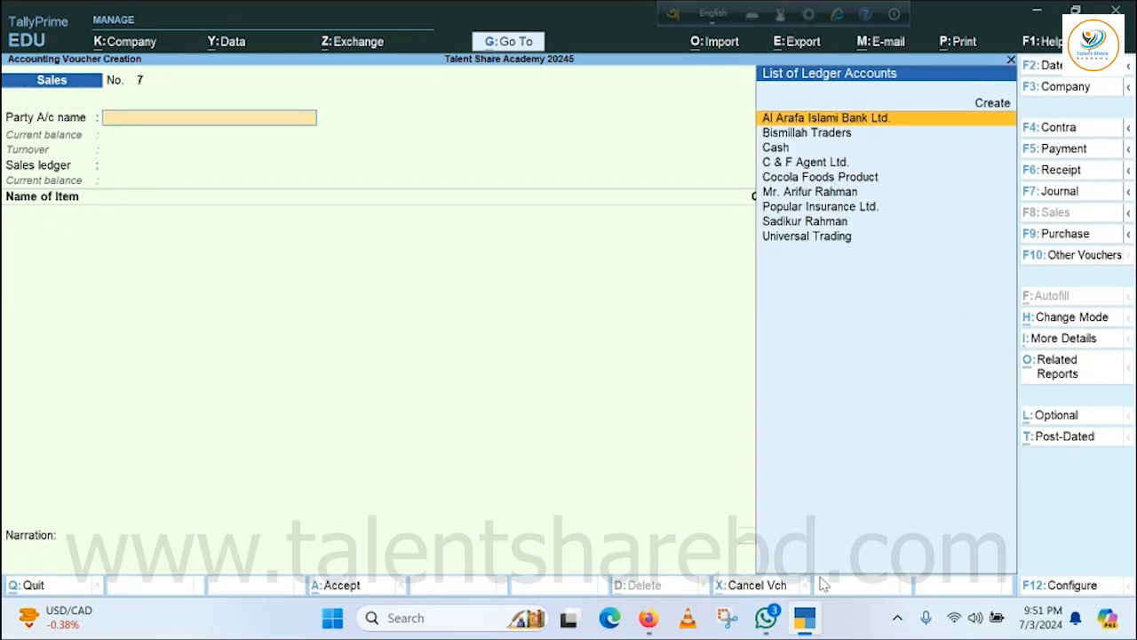
pyautogui.press('Escape')
pyautogui.press('Return')
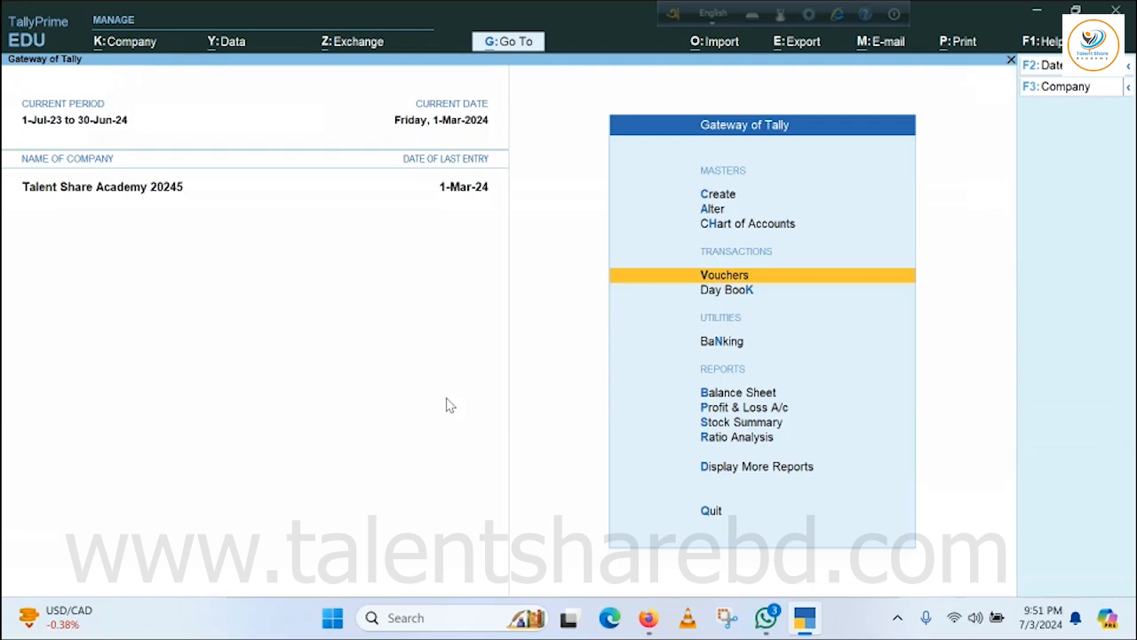
# Check the Google Meet call in Firefox and switch back to TallyPrime.
pyautogui.moveTo(648, 617)
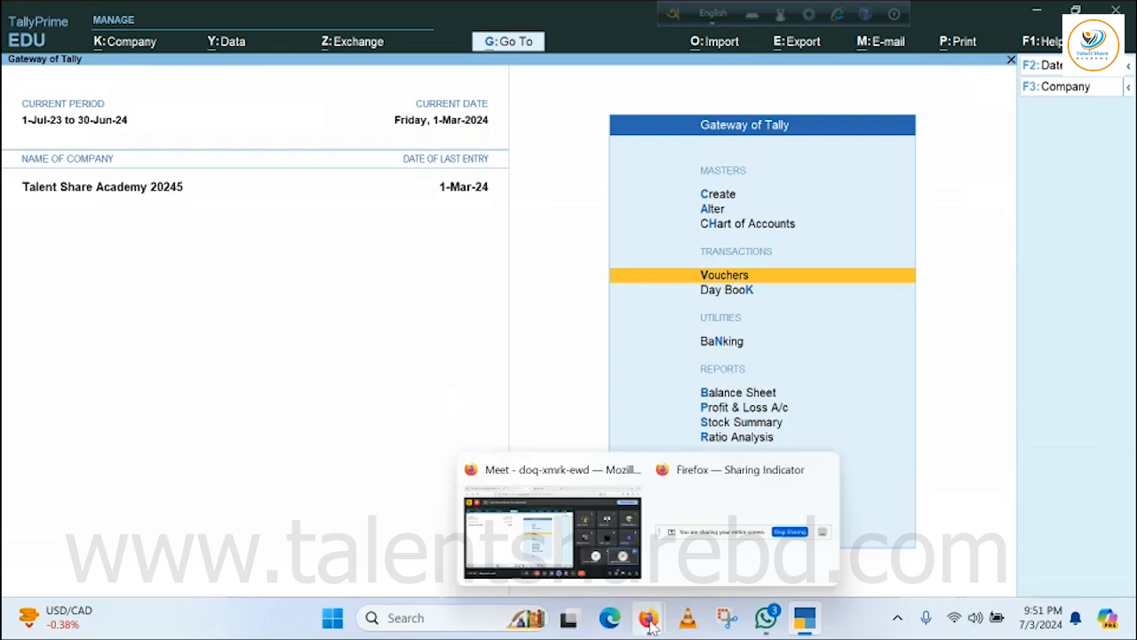
pyautogui.click(539, 517)
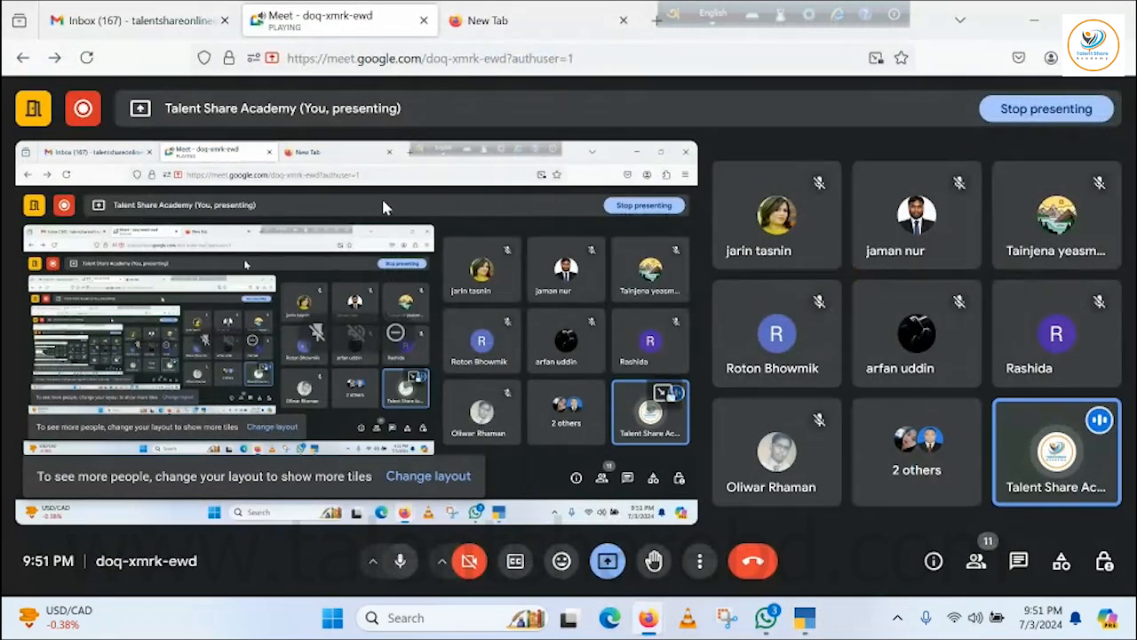
pyautogui.moveTo(804, 618)
pyautogui.click(804, 528)
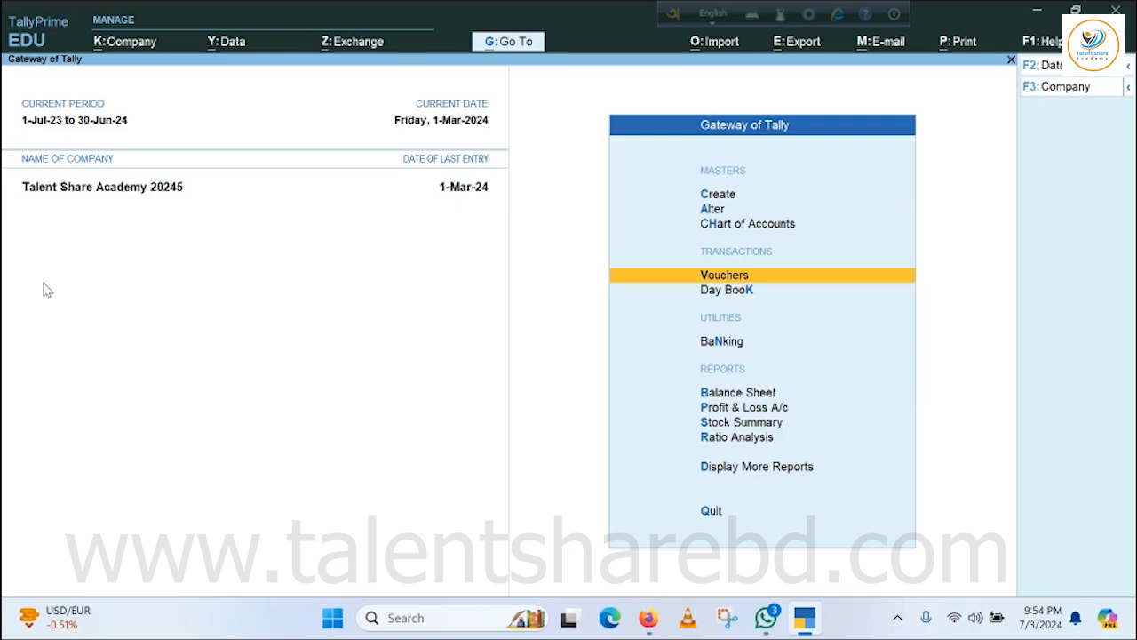
# Open the company's price levels from master creation and add Corporate Price as the second level.
pyautogui.click(727, 195)
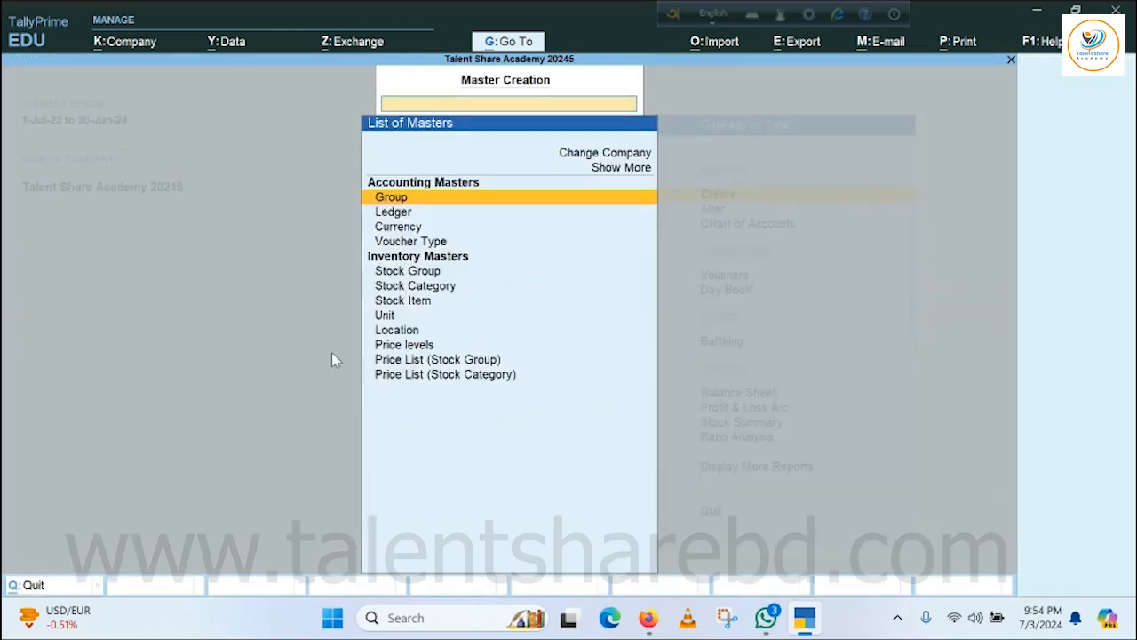
pyautogui.click(442, 349)
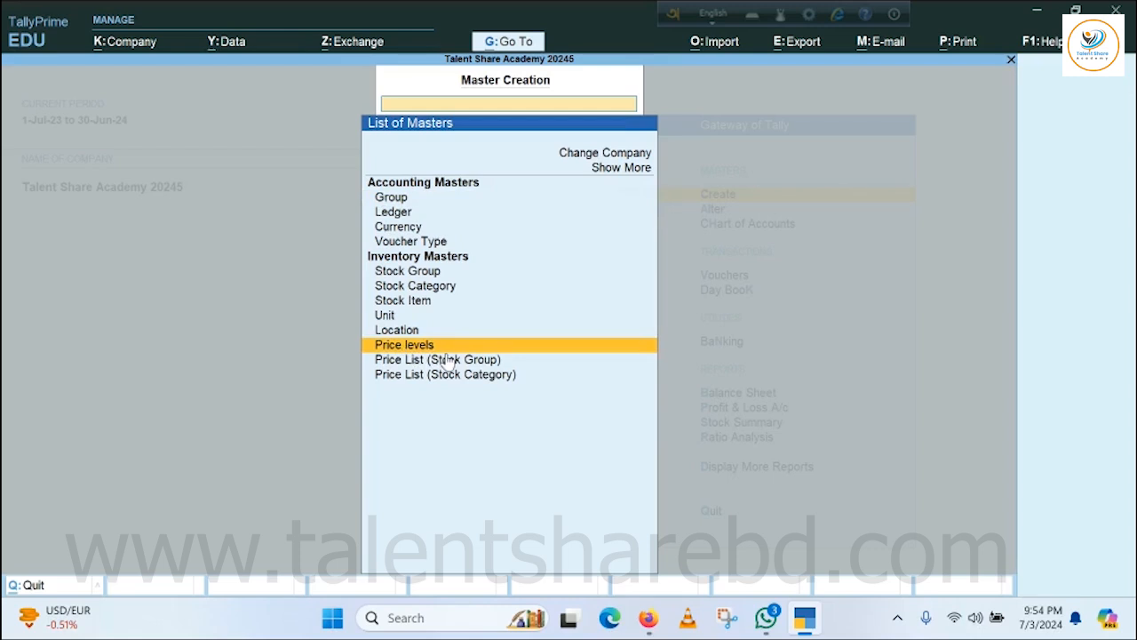
pyautogui.press('Return')
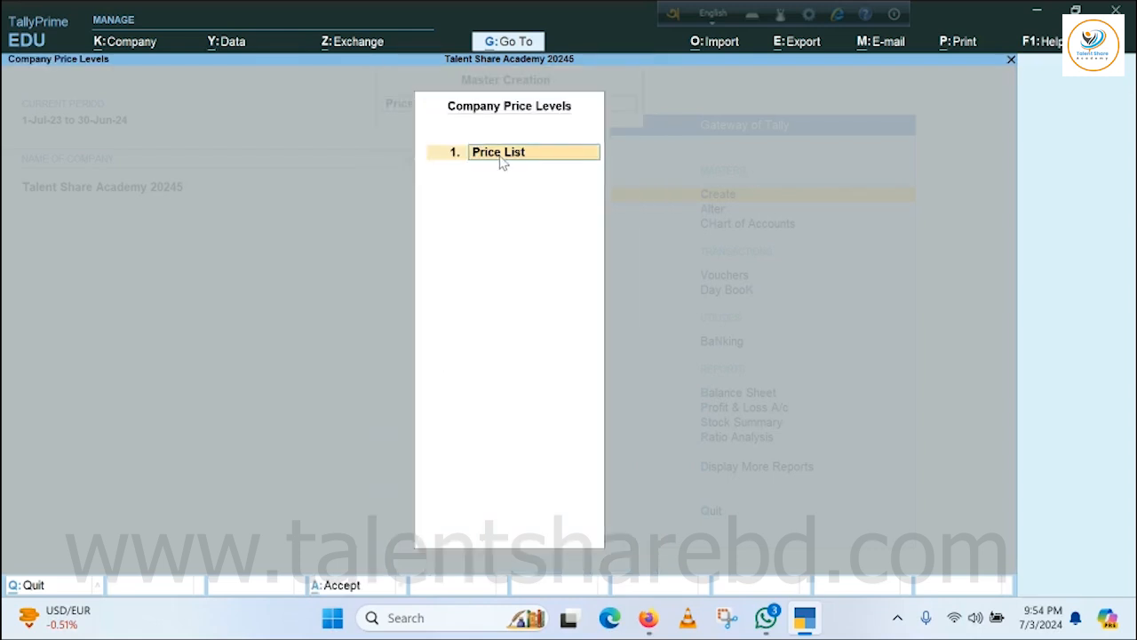
pyautogui.press('Return')
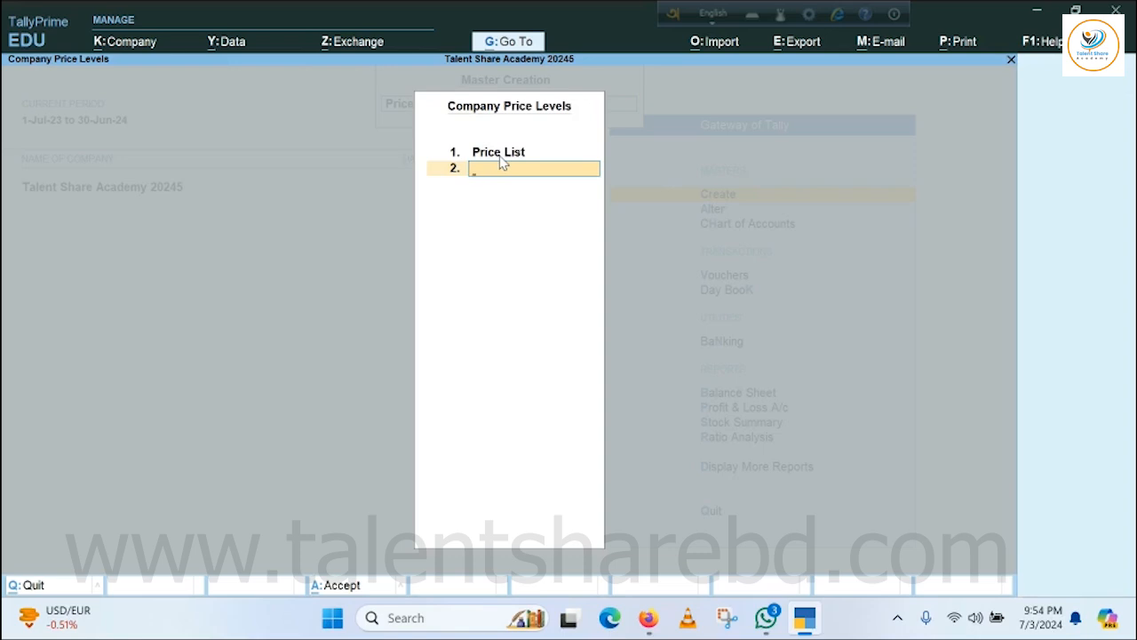
pyautogui.write('Corporate Price')
pyautogui.press('Return')
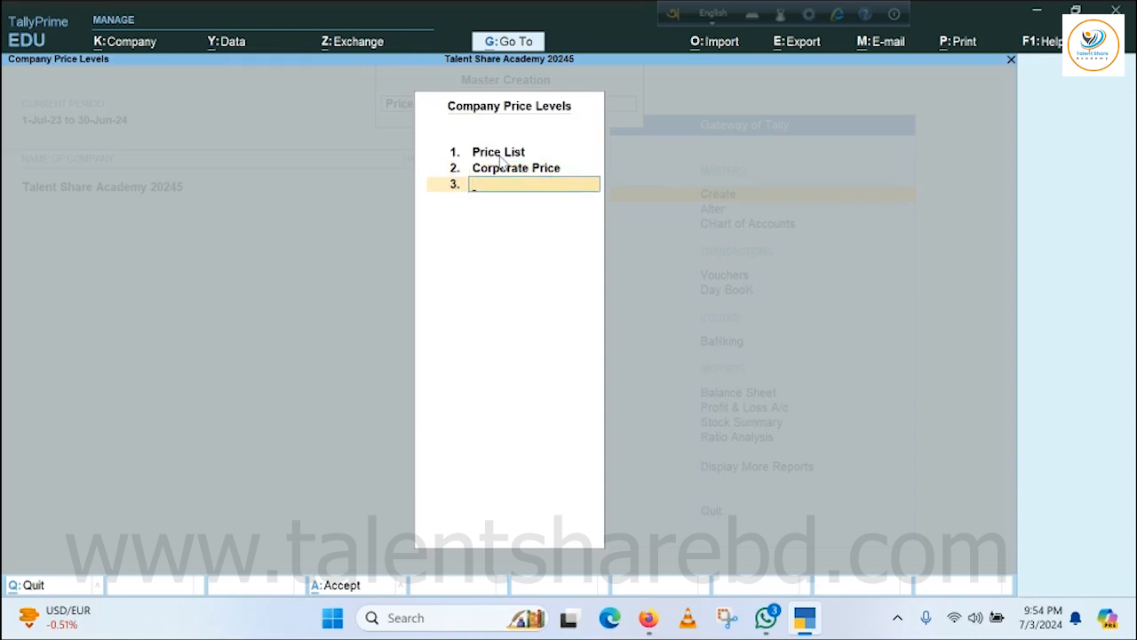
# Add Retail Price as the third price level and save the company price levels.
pyautogui.write('Retail Price')
pyautogui.press('Return')
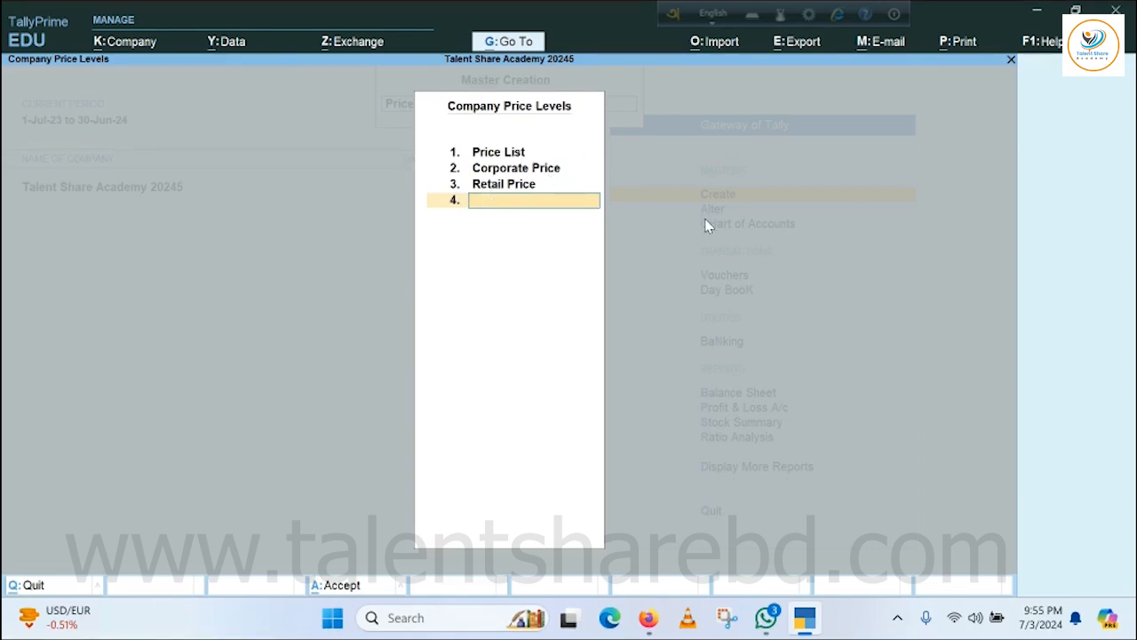
pyautogui.hotkey('ctrl', 'a')
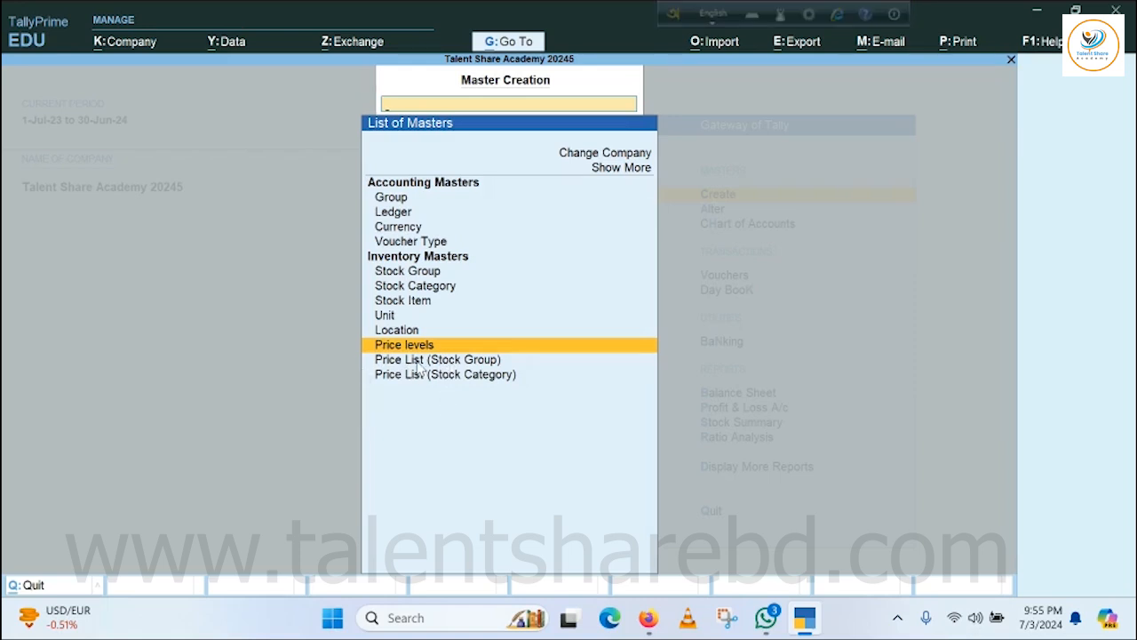
# Open a stock-group price list for Finished Goods at the Corporate Price level, applicable from 1-Jan-24.
pyautogui.press('Return')
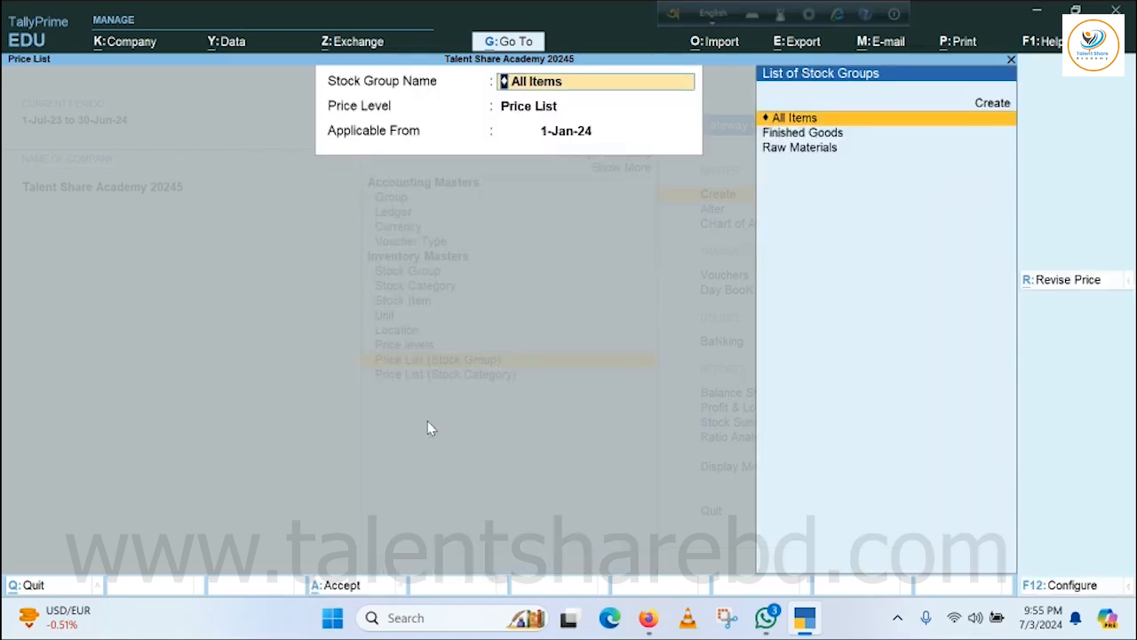
pyautogui.press('Down')
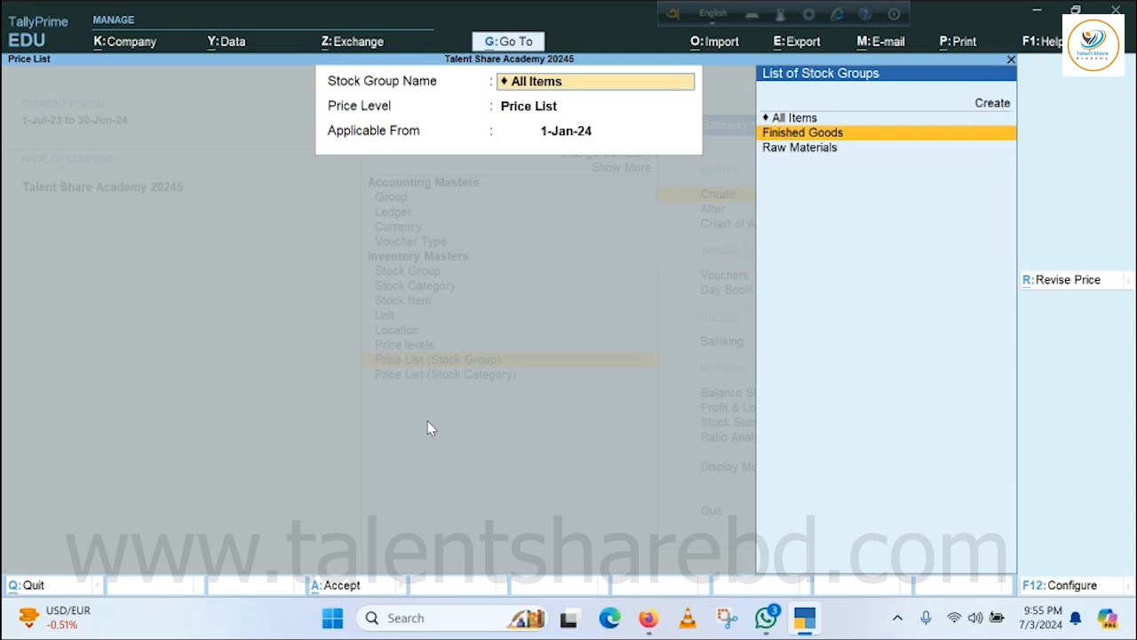
pyautogui.press('Return')
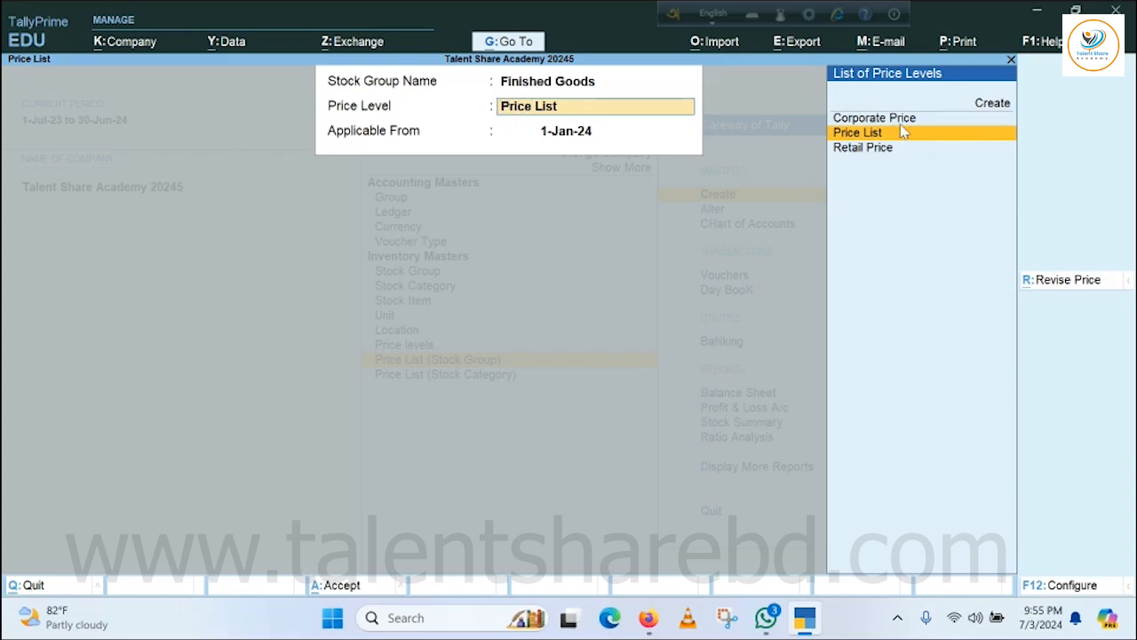
pyautogui.press('Up')
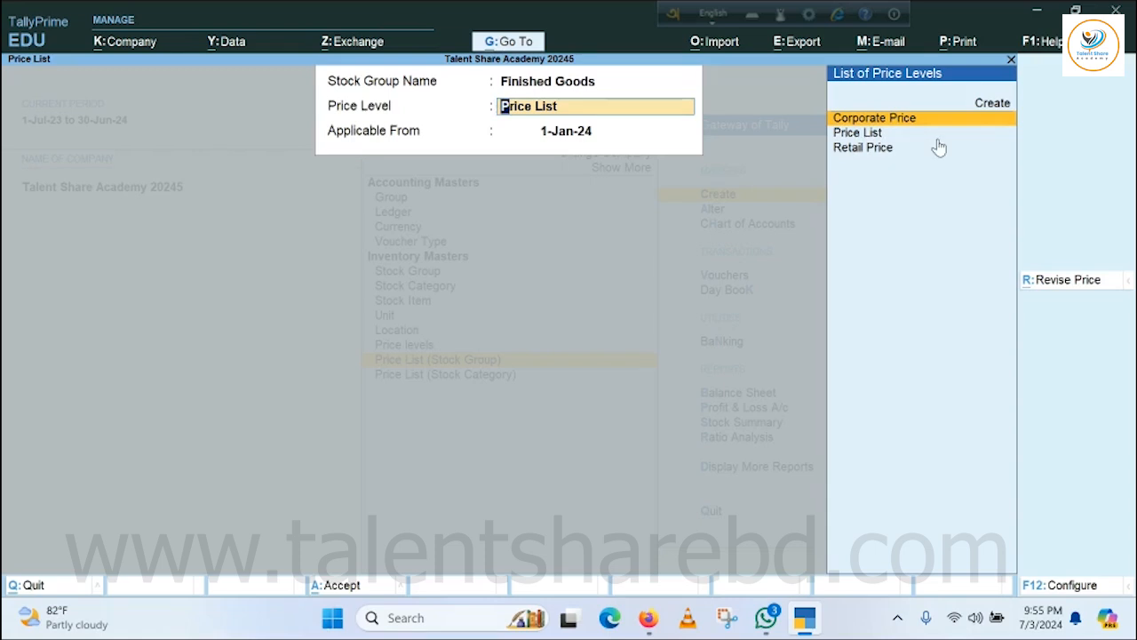
pyautogui.click(862, 120)
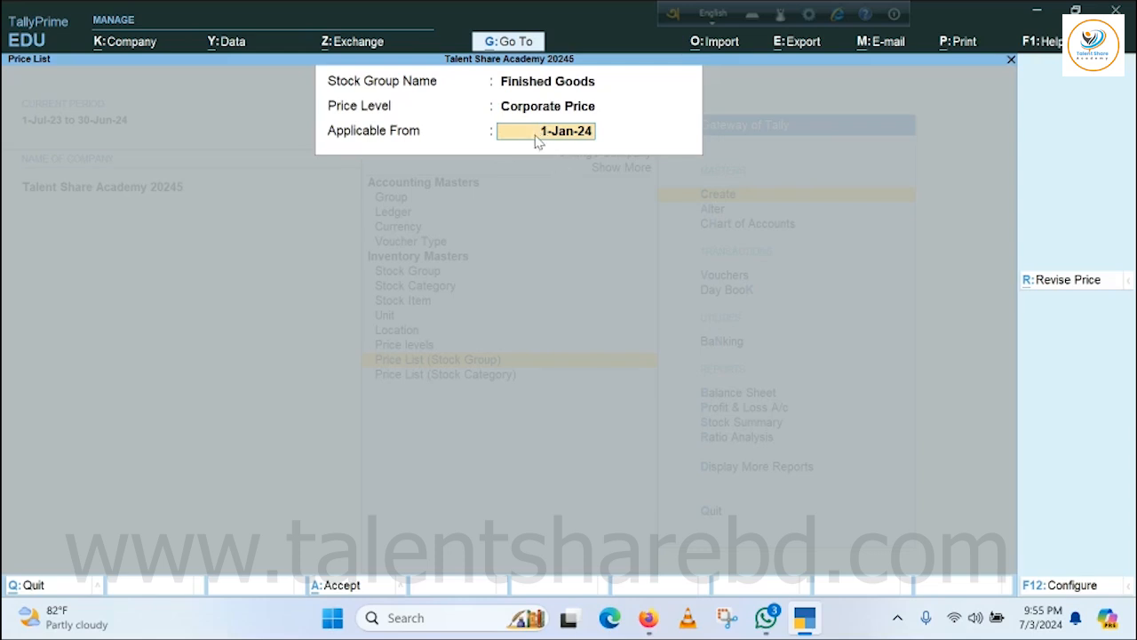
pyautogui.press('Return')
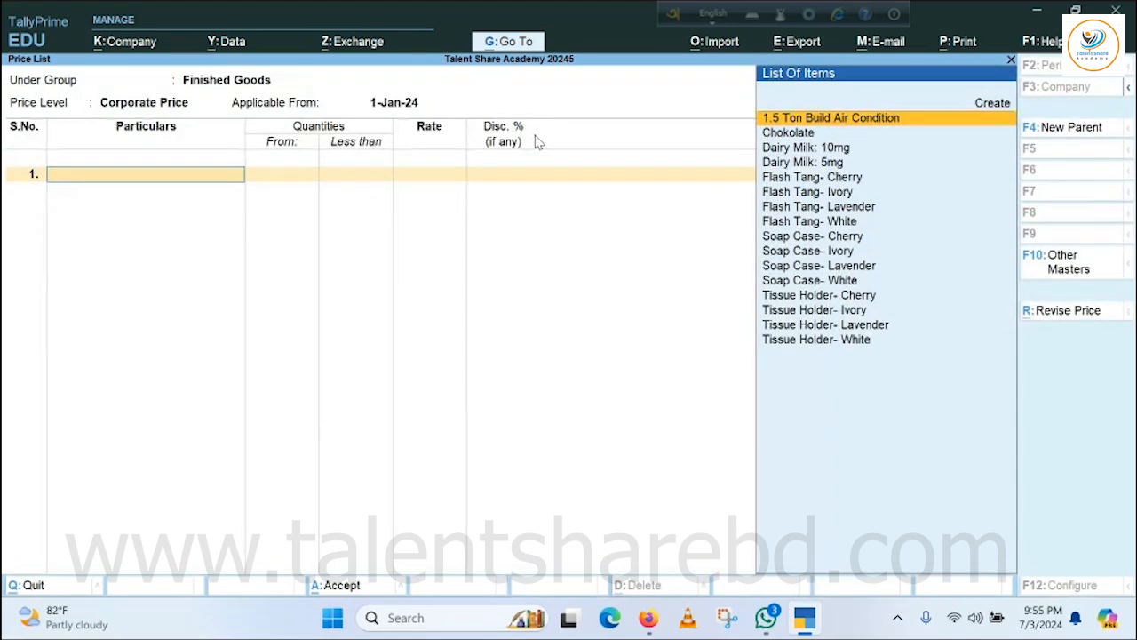
# Add Chokolate to the Corporate Price list at a rate of 105 per jar, without quantity limits or discount.
pyautogui.press('Down')
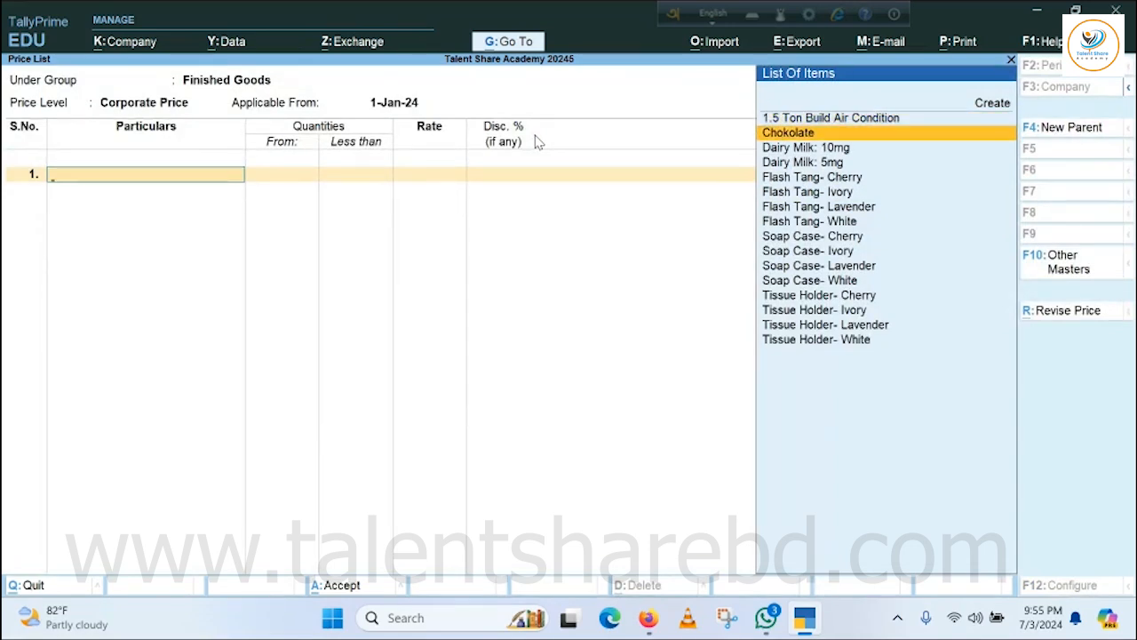
pyautogui.press('Return')
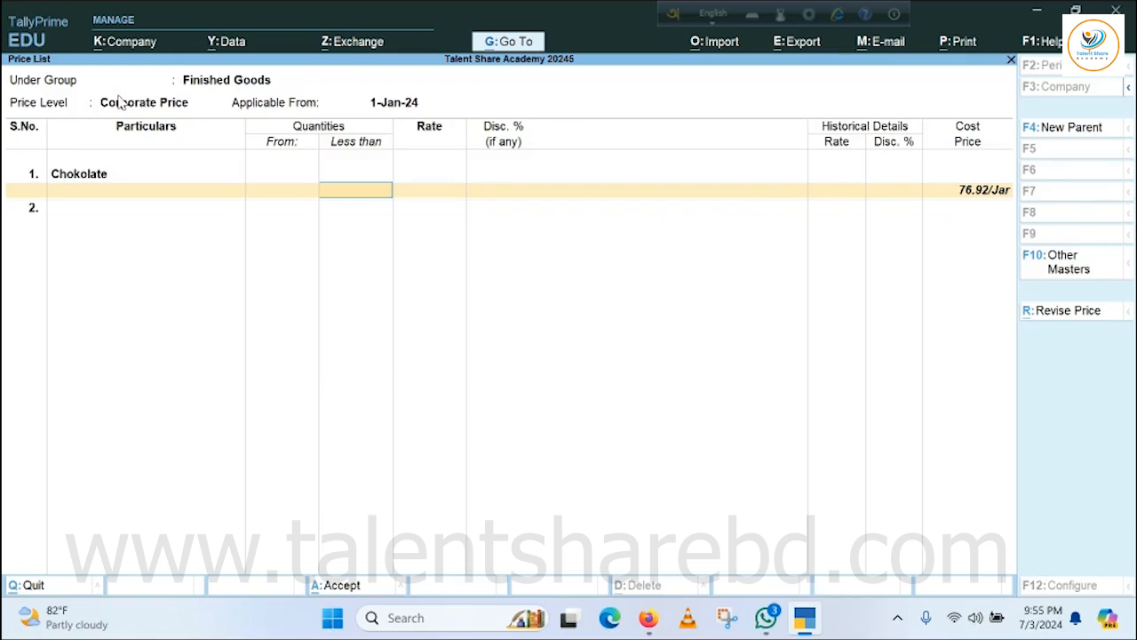
pyautogui.press('Return')
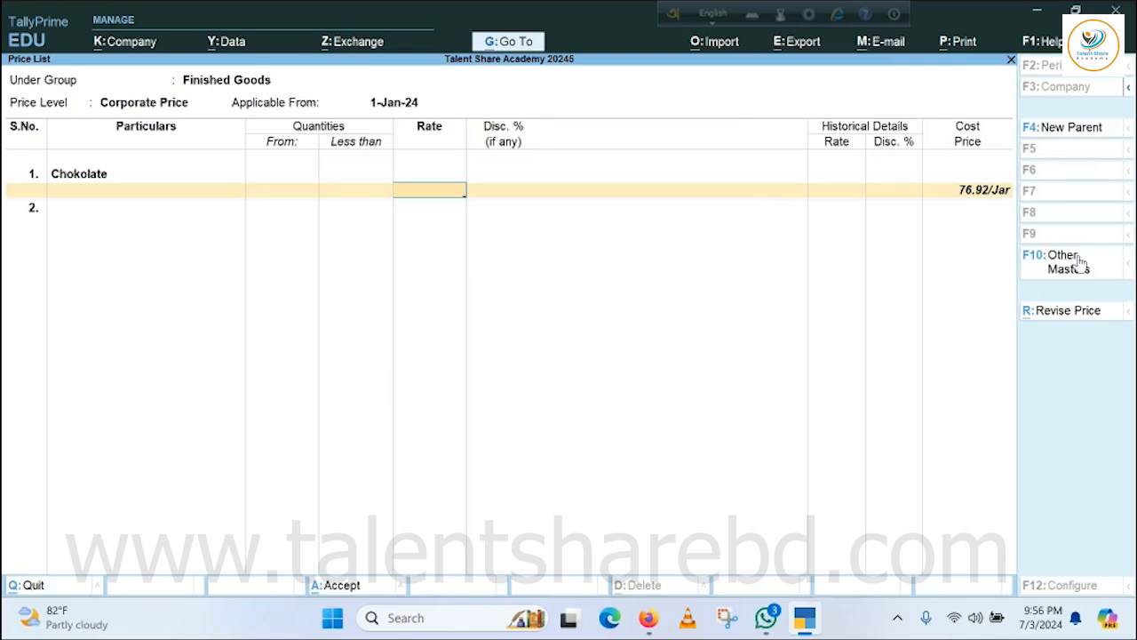
pyautogui.write('105')
pyautogui.press('Return')
pyautogui.press('Return')
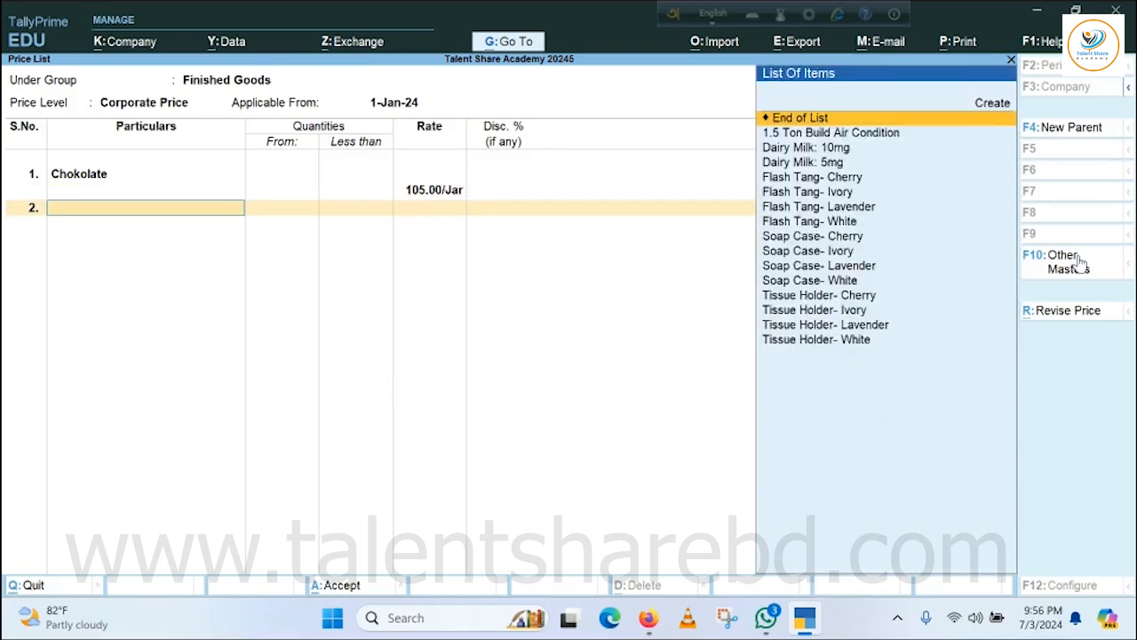
# Add Dairy Milk: 10mg to the Corporate Price list at a rate of 17 per piece.
pyautogui.press('Down')
pyautogui.press('Down')
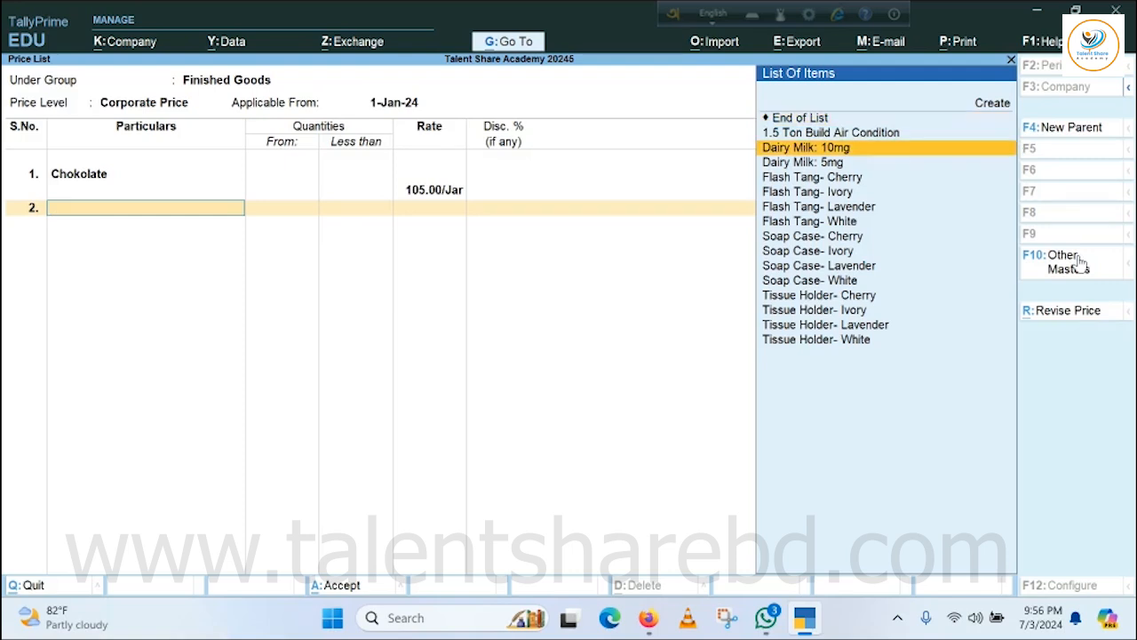
pyautogui.press('Return')
pyautogui.press('Return')
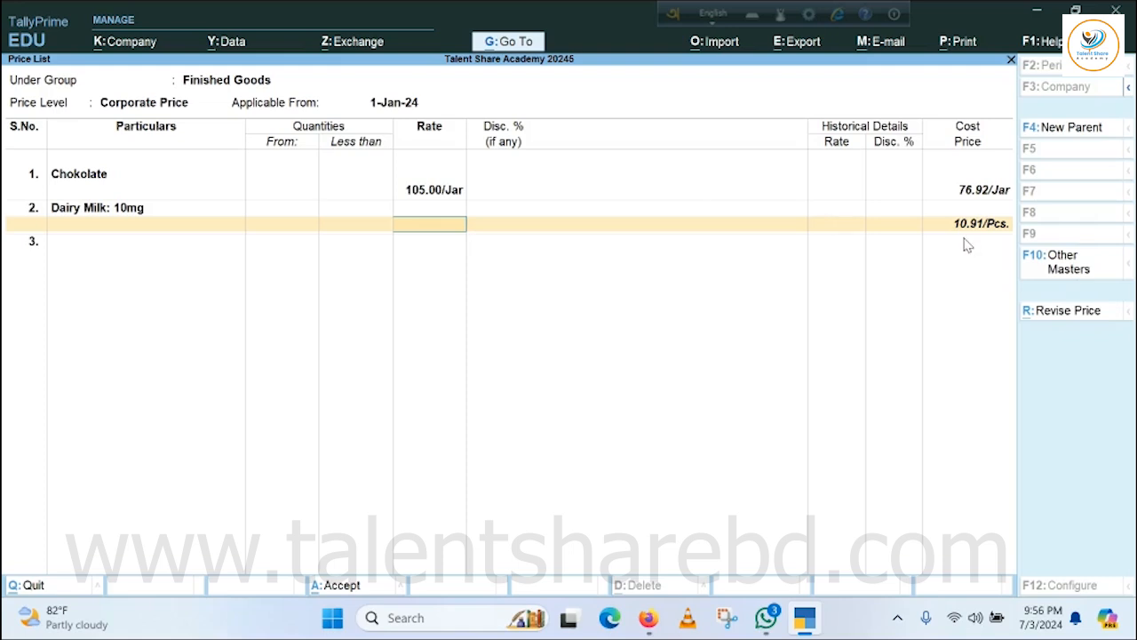
pyautogui.write('17')
pyautogui.press('Return')
pyautogui.press('Return')
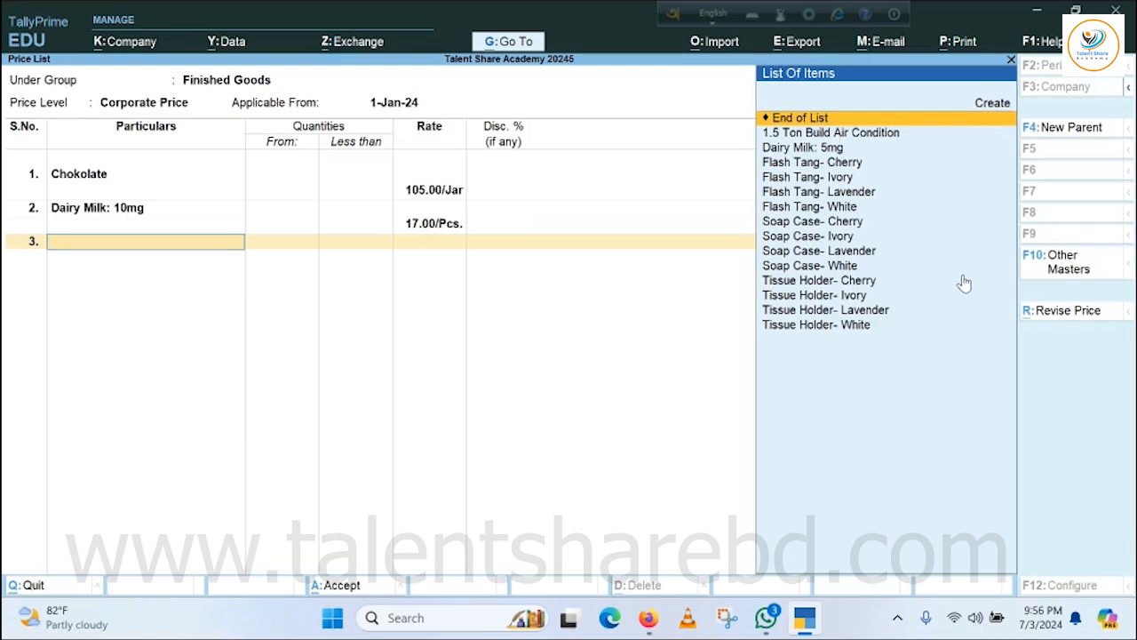
# Add Dairy Milk: 5mg at a rate of 8 per piece, end the item list and save the Corporate Price list.
pyautogui.press('Down')
pyautogui.press('Down')
pyautogui.press('Return')
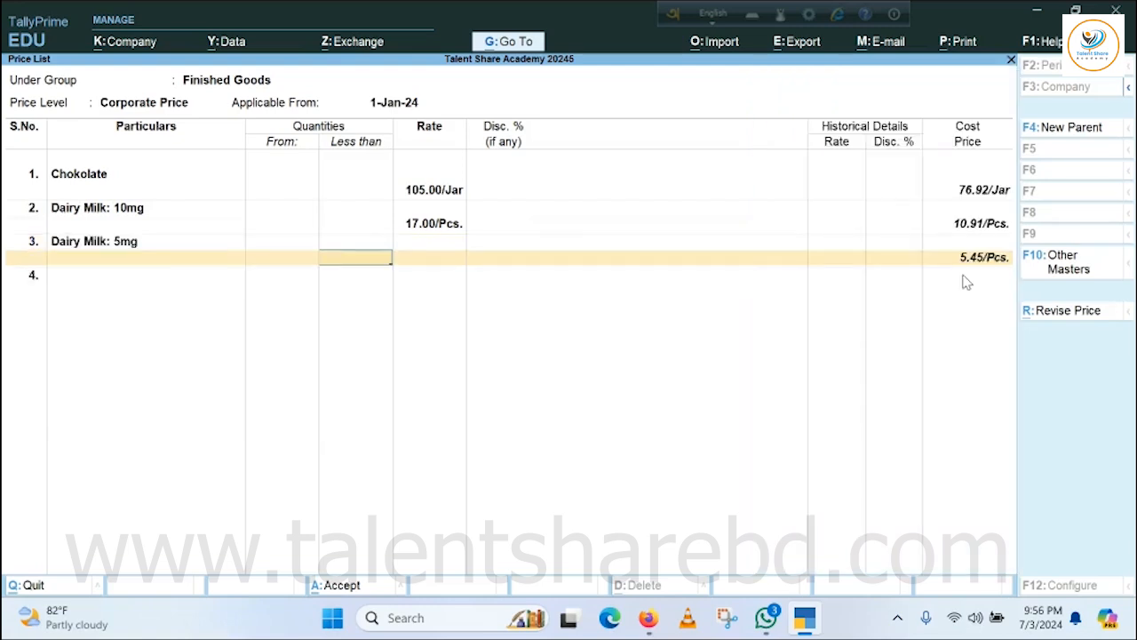
pyautogui.press('Return')
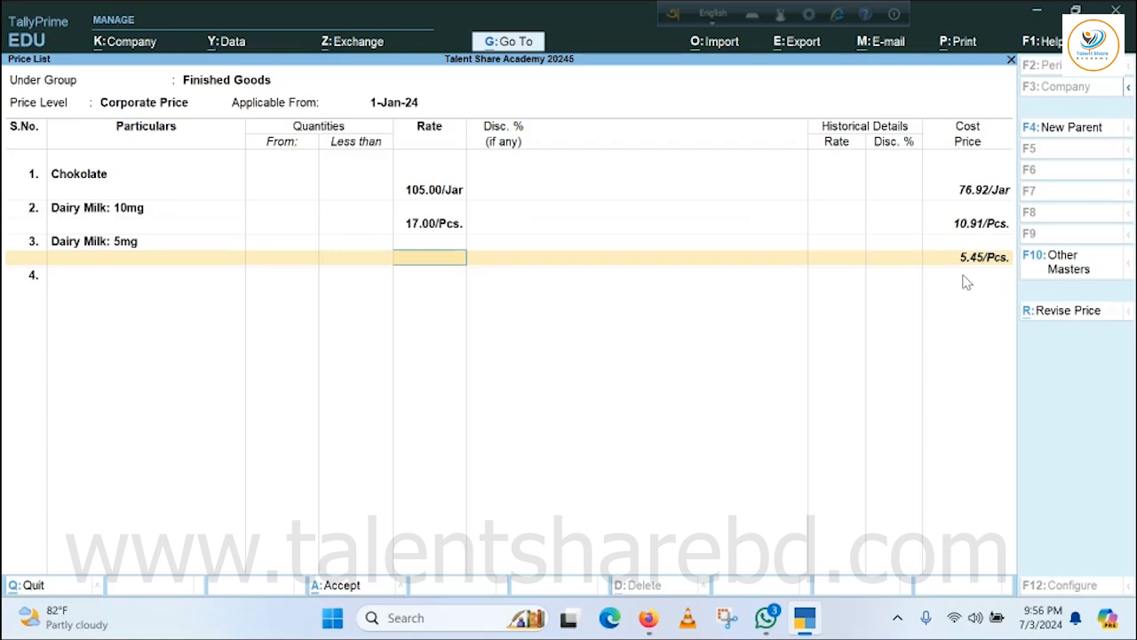
pyautogui.write('8')
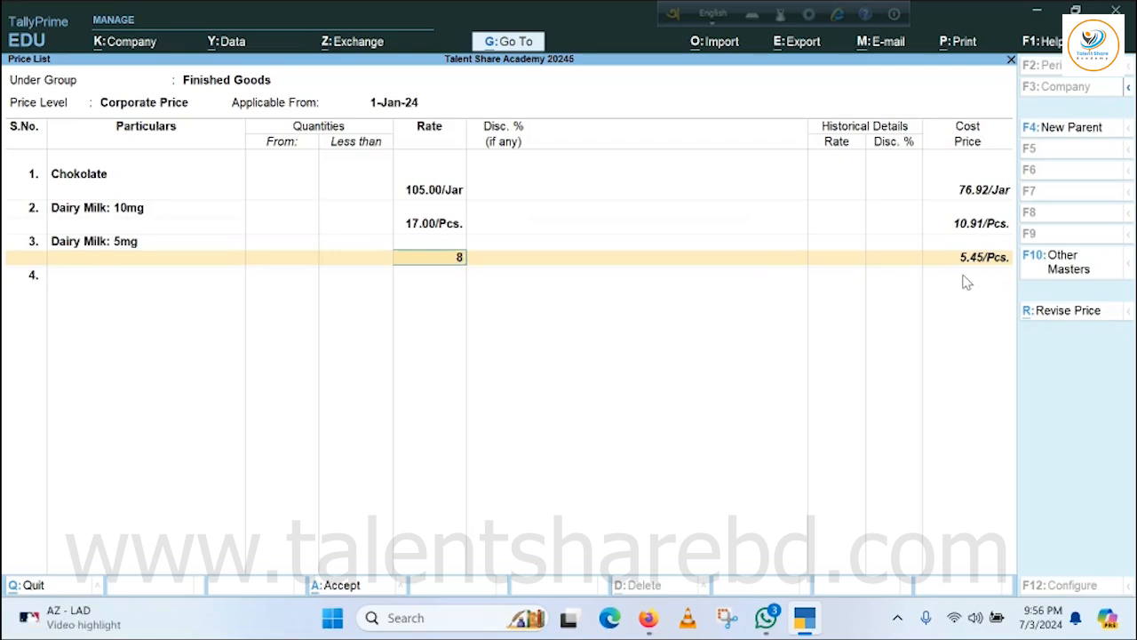
pyautogui.press('Return')
pyautogui.press('Return')
pyautogui.press('Return')
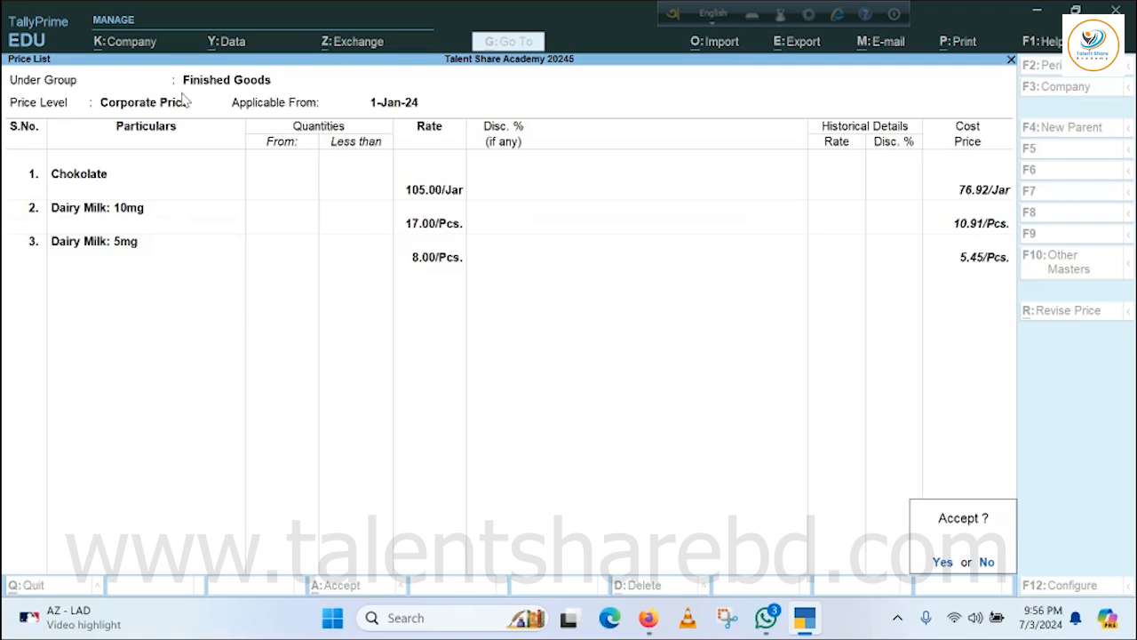
pyautogui.press('Return')
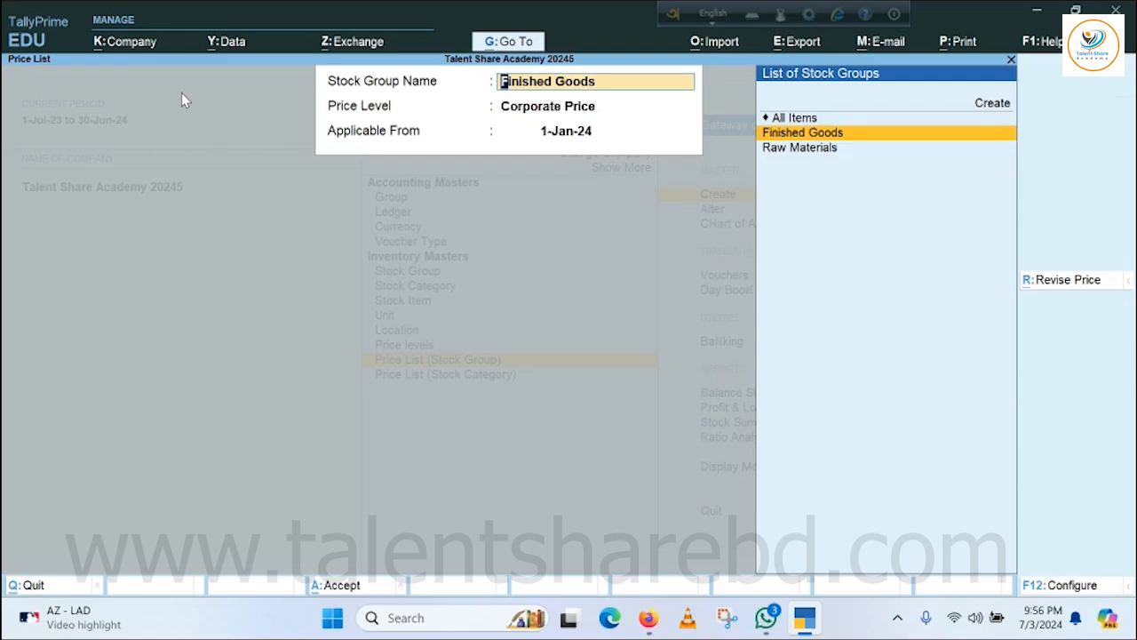
# Start a price list for Finished Goods at the Retail Price level, applicable from 1-Jan-24.
pyautogui.press('Return')
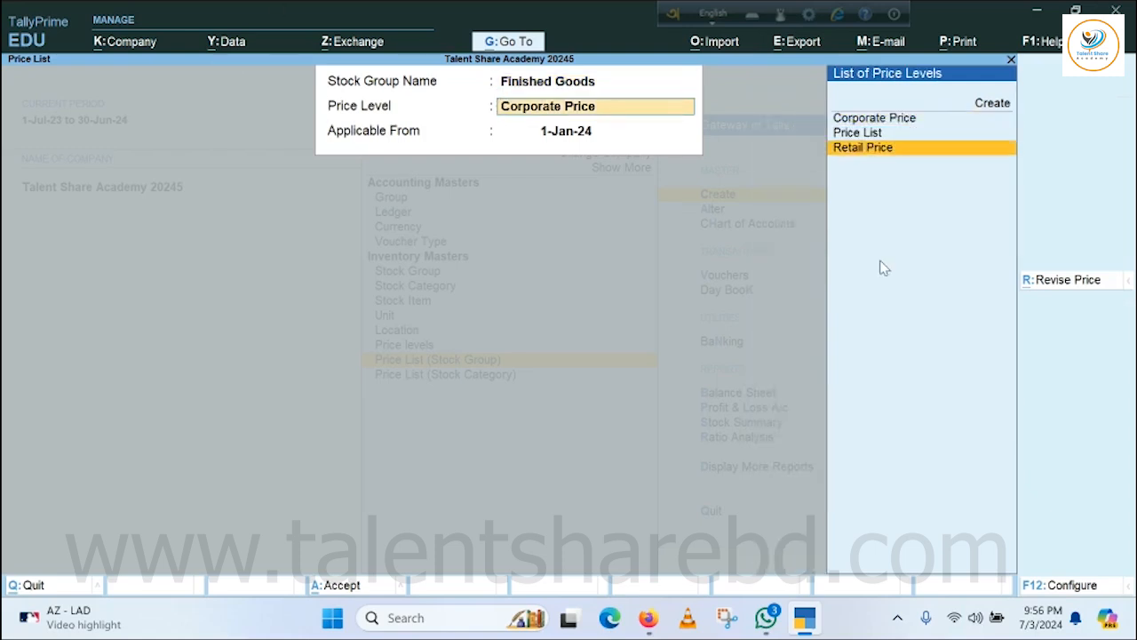
pyautogui.press('Return')
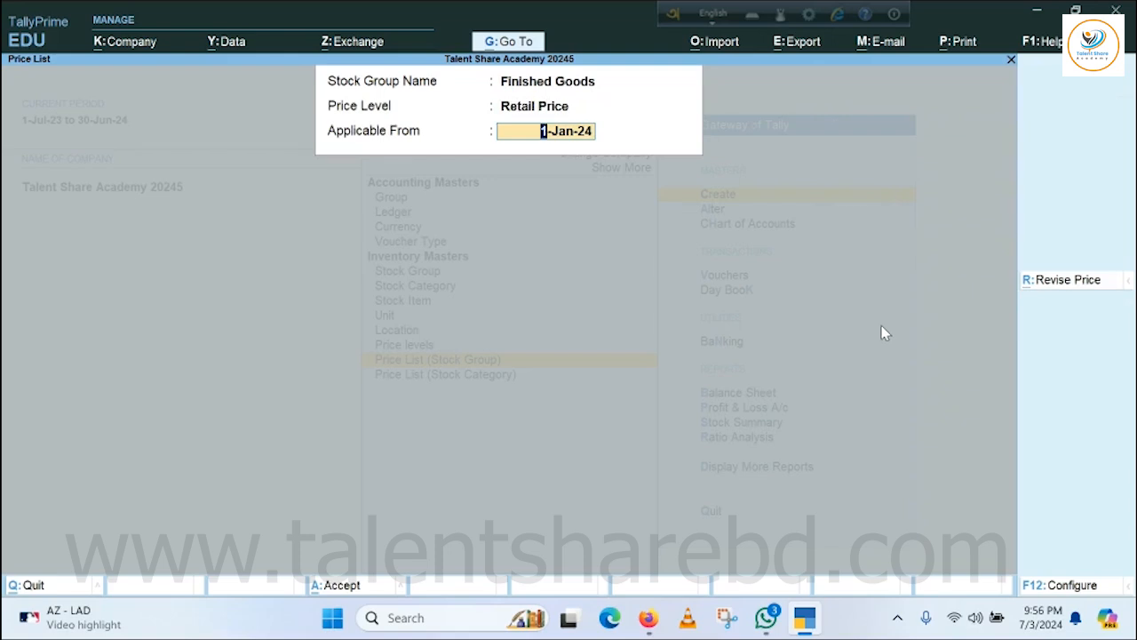
pyautogui.press('Return')
# Add Chokolate to the Retail Price list at a rate of 108 per jar, without quantity limits or discount.
pyautogui.press('Down')
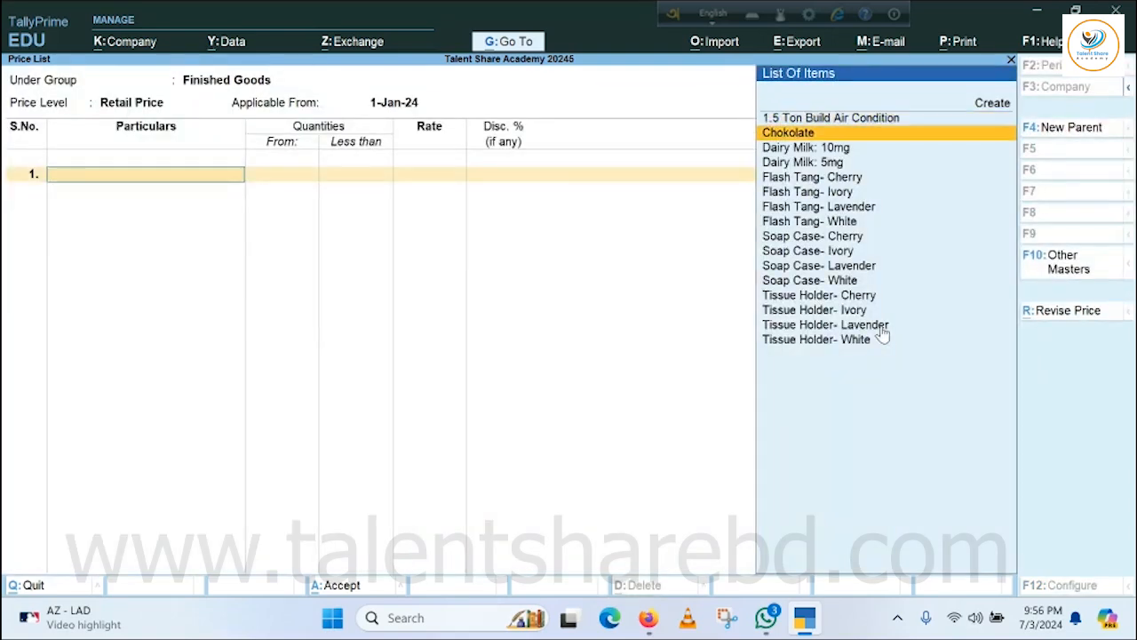
pyautogui.press('Return')
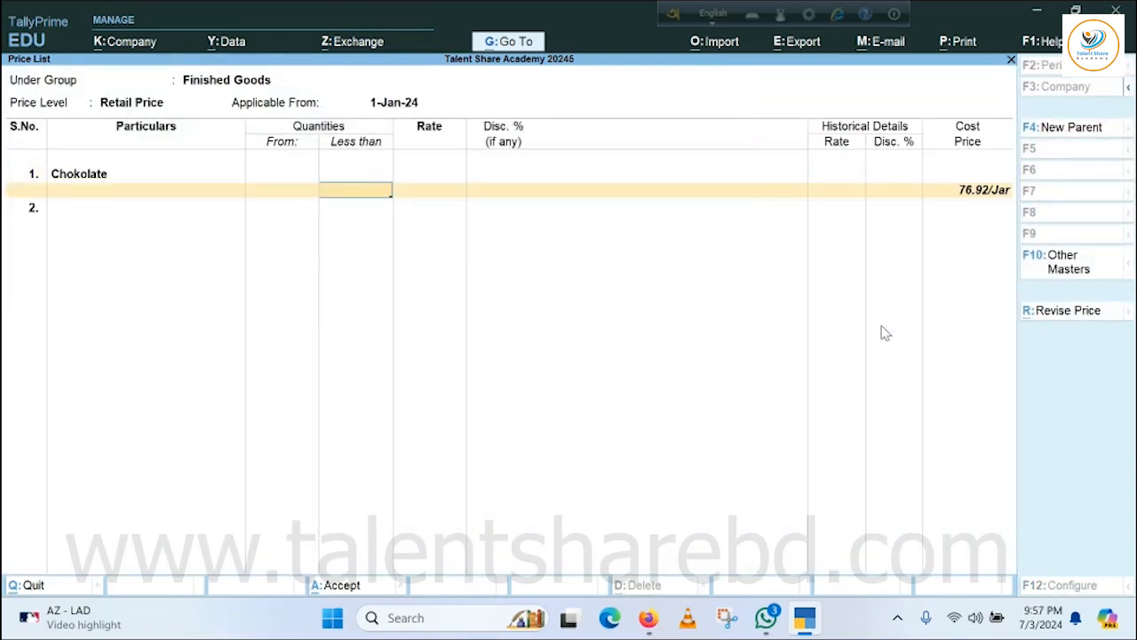
pyautogui.press('Return')
pyautogui.write('108')
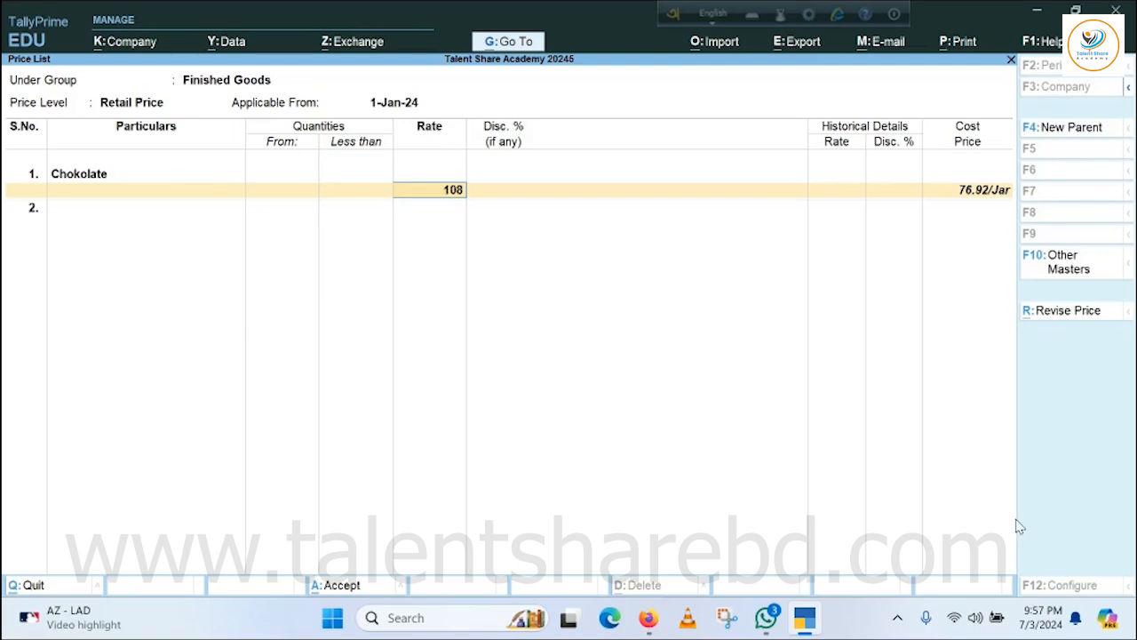
pyautogui.press('Return')
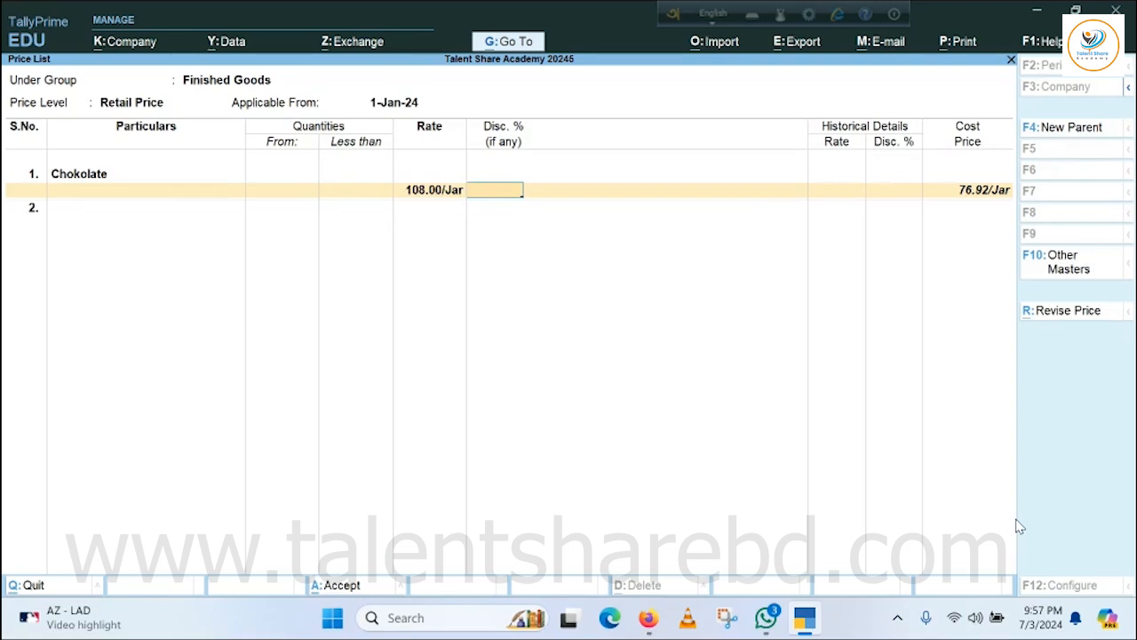
pyautogui.press('Return')
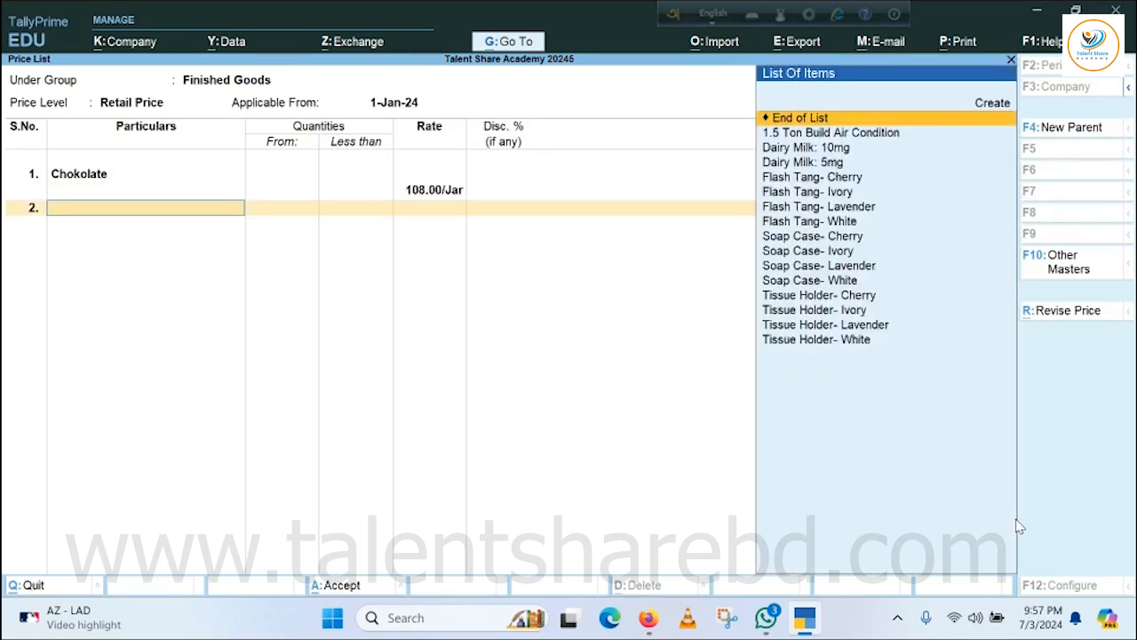
# Add Dairy Milk: 10mg to the Retail Price list at a rate of 13 per piece.
pyautogui.press('Down')
pyautogui.press('Down')
pyautogui.press('Return')
pyautogui.press('Return')
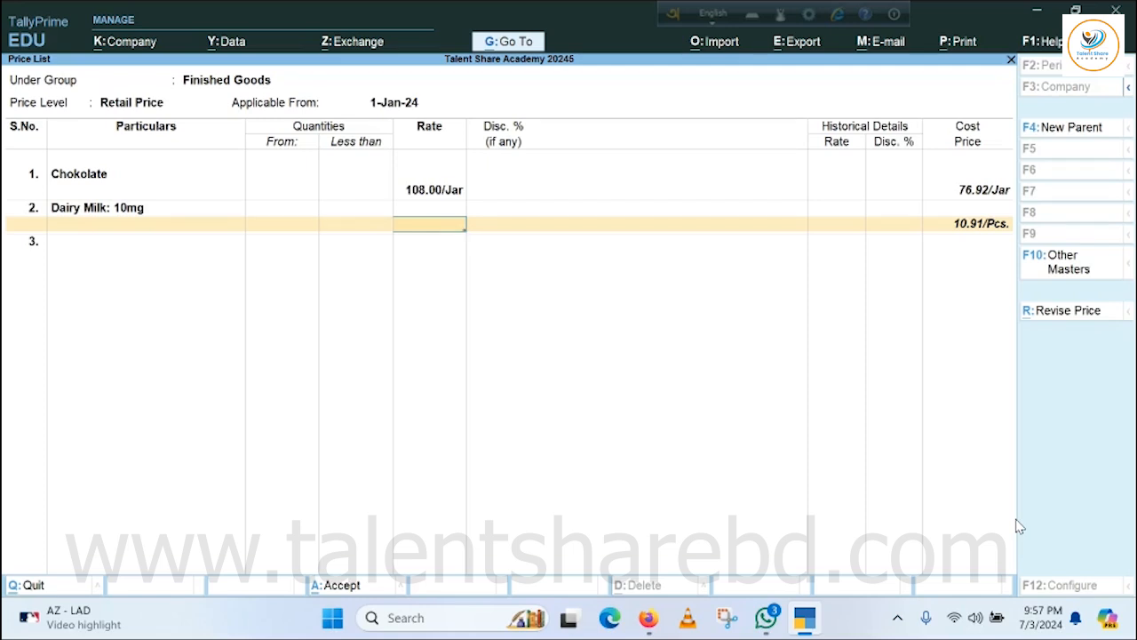
pyautogui.write('13')
pyautogui.press('Return')
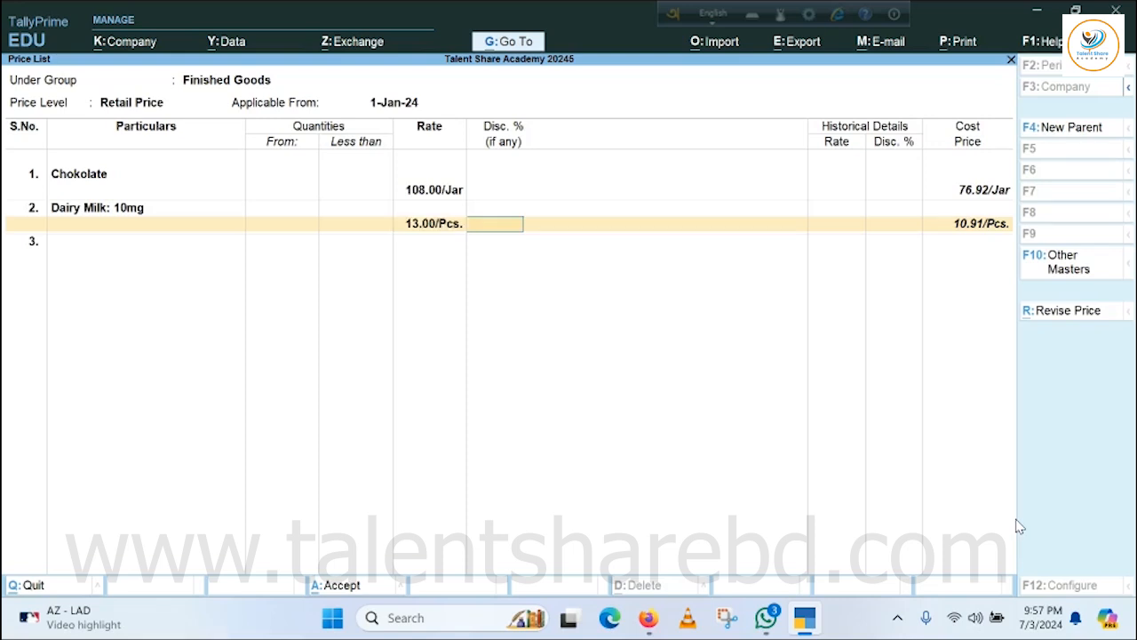
pyautogui.press('Return')
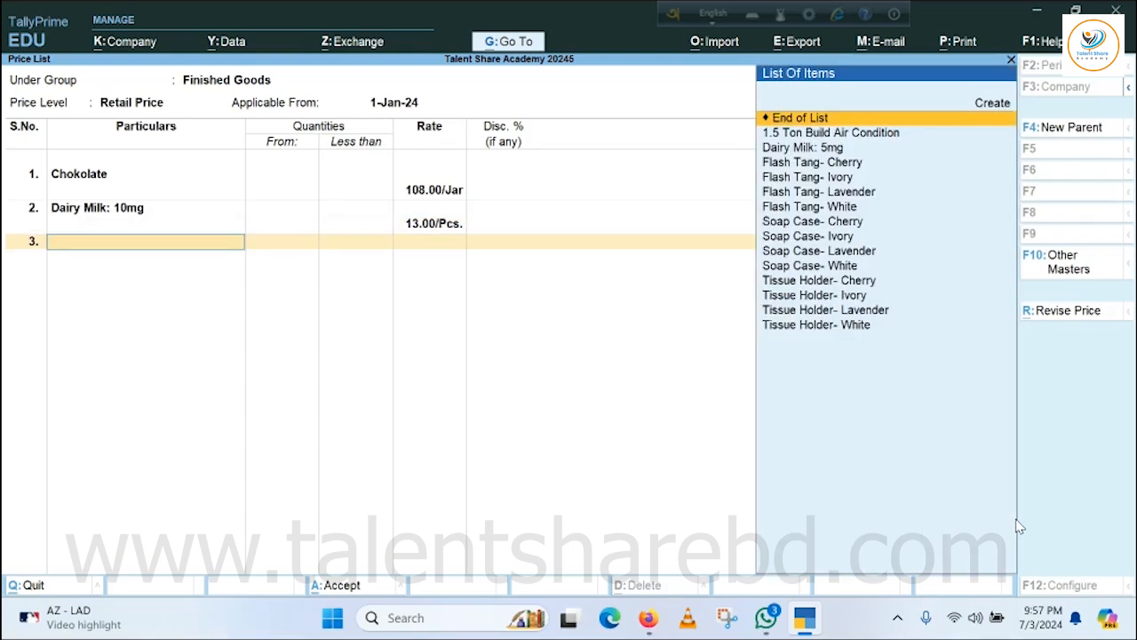
# Add Dairy Milk: 5mg at a rate of 7 per piece, end the item list and save the Retail Price list.
pyautogui.press('Down')
pyautogui.press('Down')
pyautogui.press('Return')
pyautogui.press('Return')
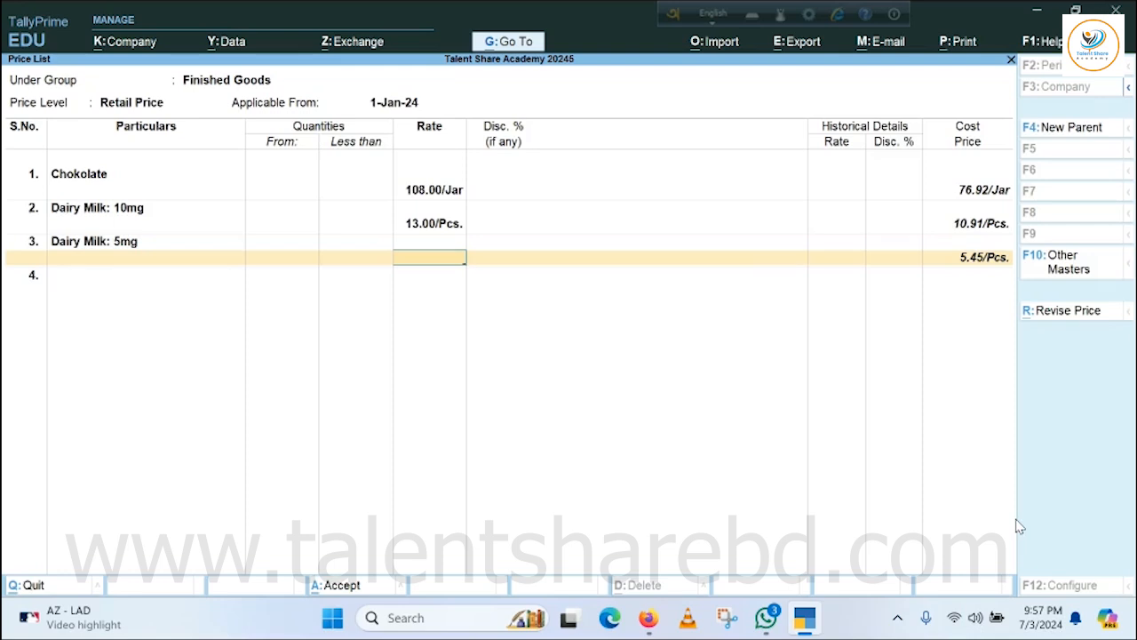
pyautogui.write('7')
pyautogui.press('Return')
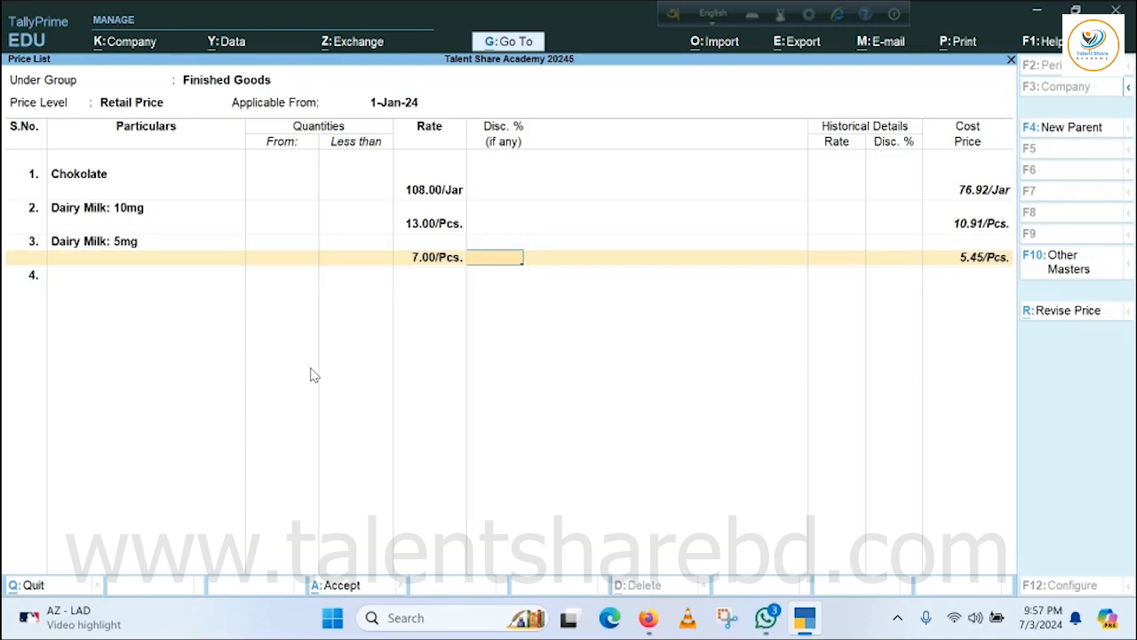
pyautogui.press('Return')
pyautogui.press('Return')
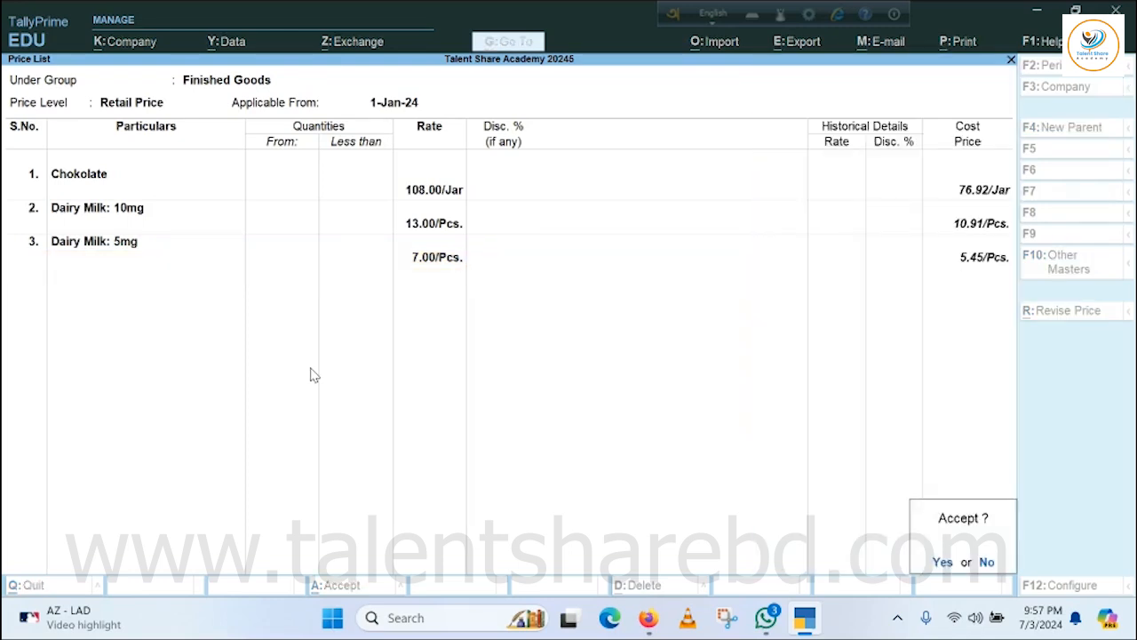
pyautogui.press('Return')
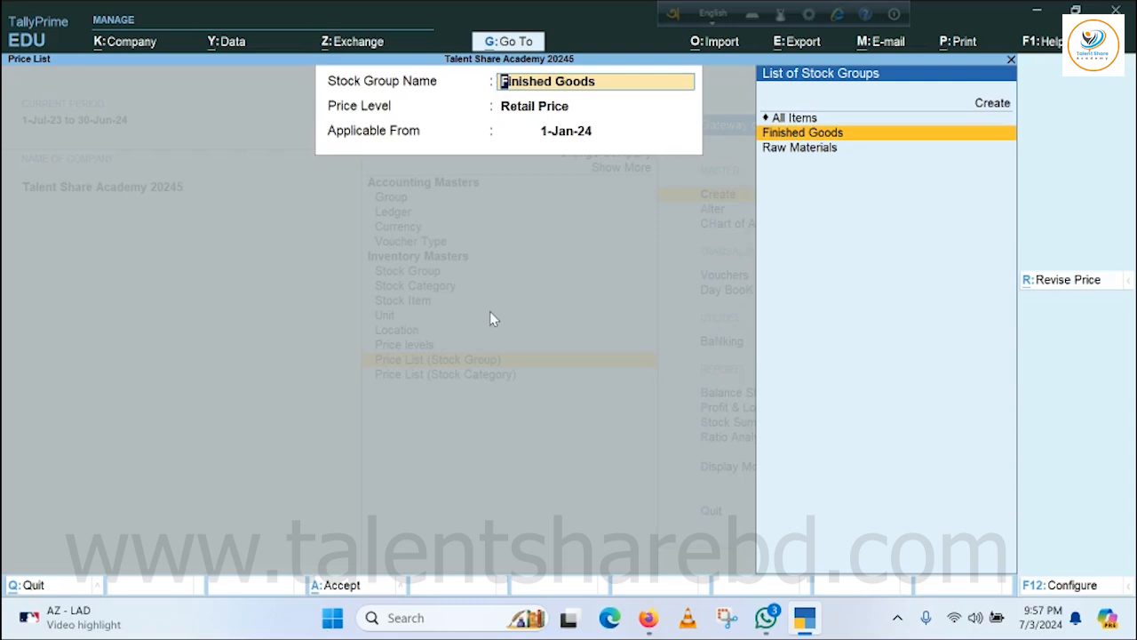
# Leave the price list setup and master creation and return to the Gateway of Tally.
pyautogui.press('Escape')
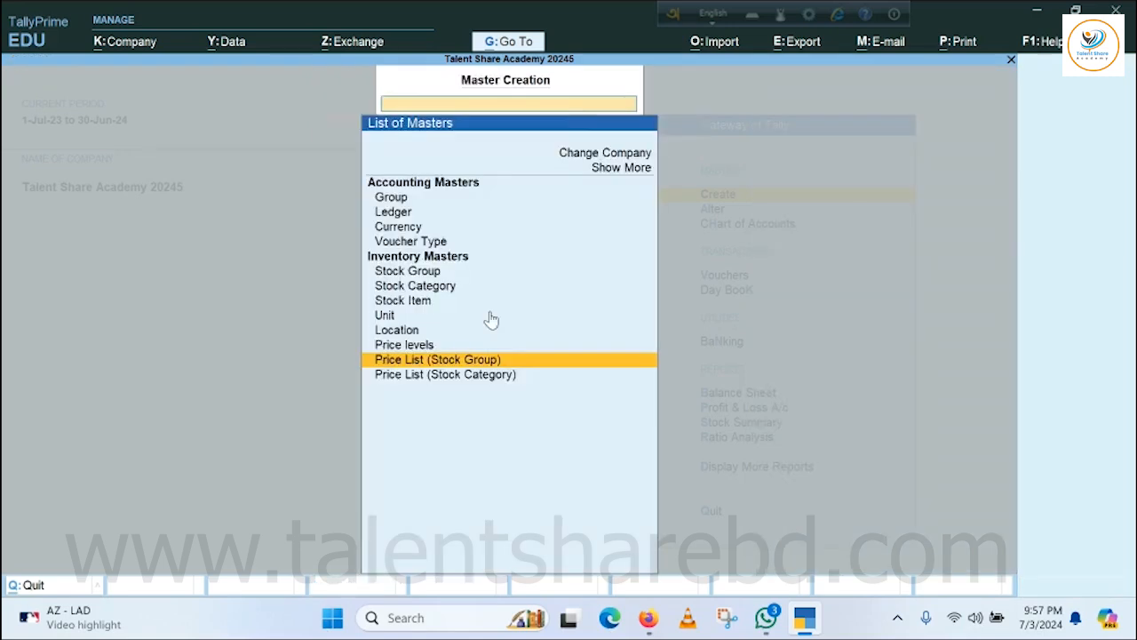
pyautogui.press('Escape')
pyautogui.press('Escape')
pyautogui.press('Escape')
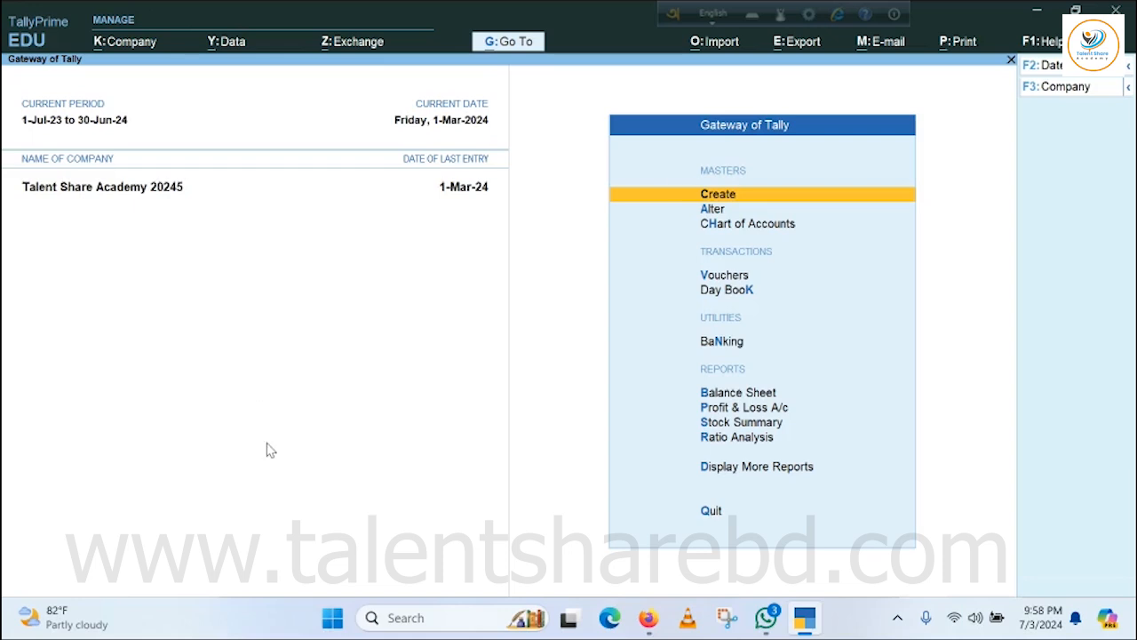
# Start a new accounting group named Corporate Team, without an alias.
pyautogui.click(717, 196)
pyautogui.click(396, 199)
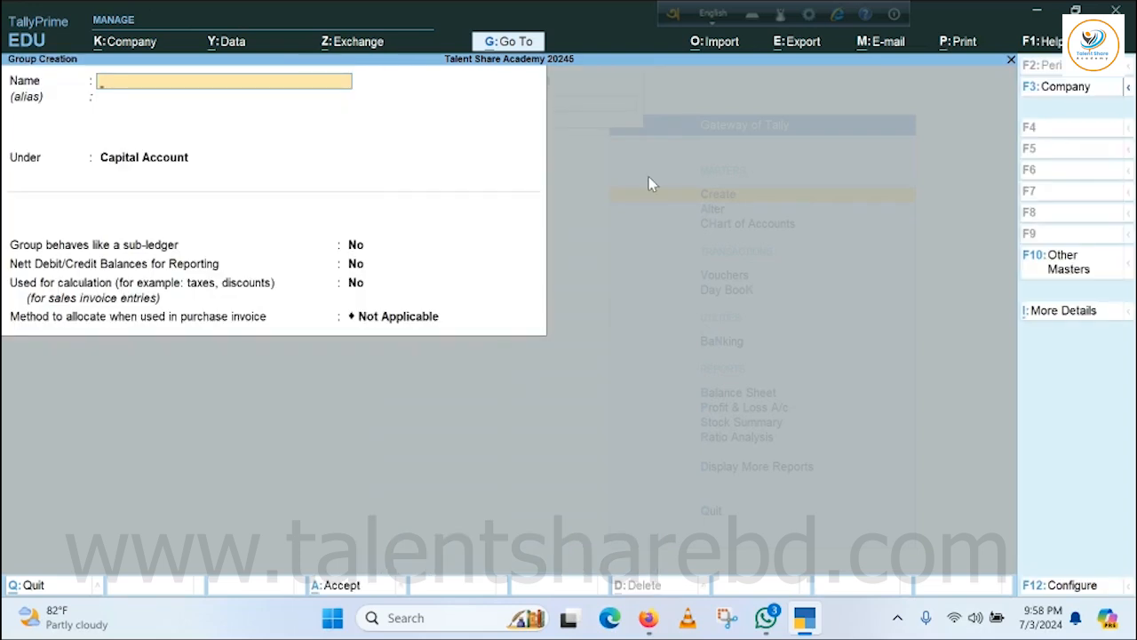
pyautogui.write('Corporate Team')
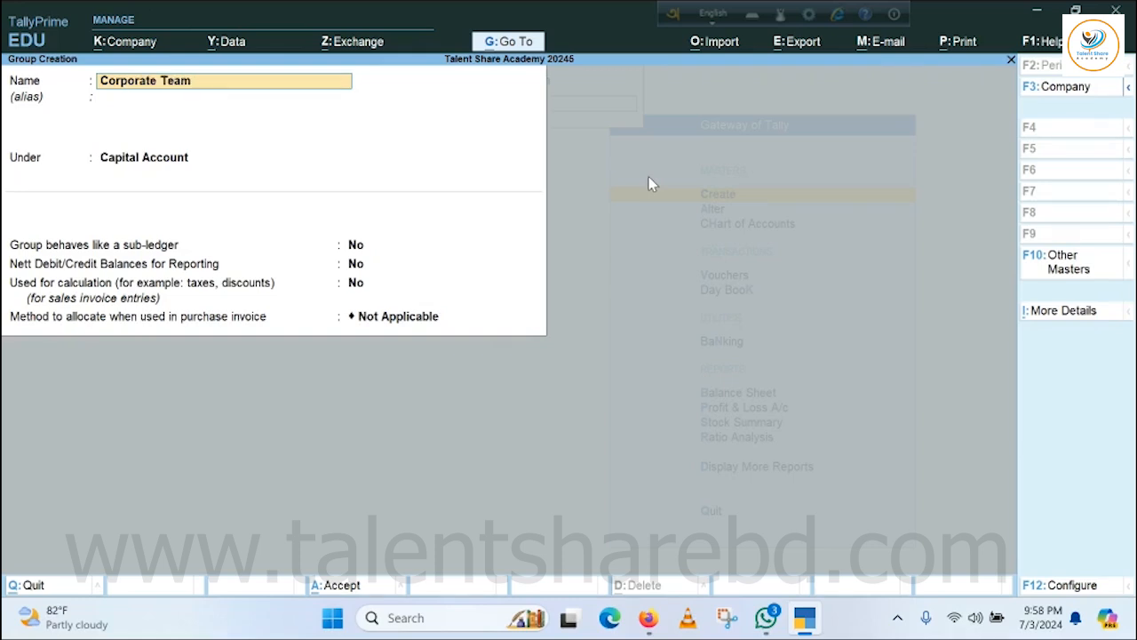
pyautogui.press('Return')
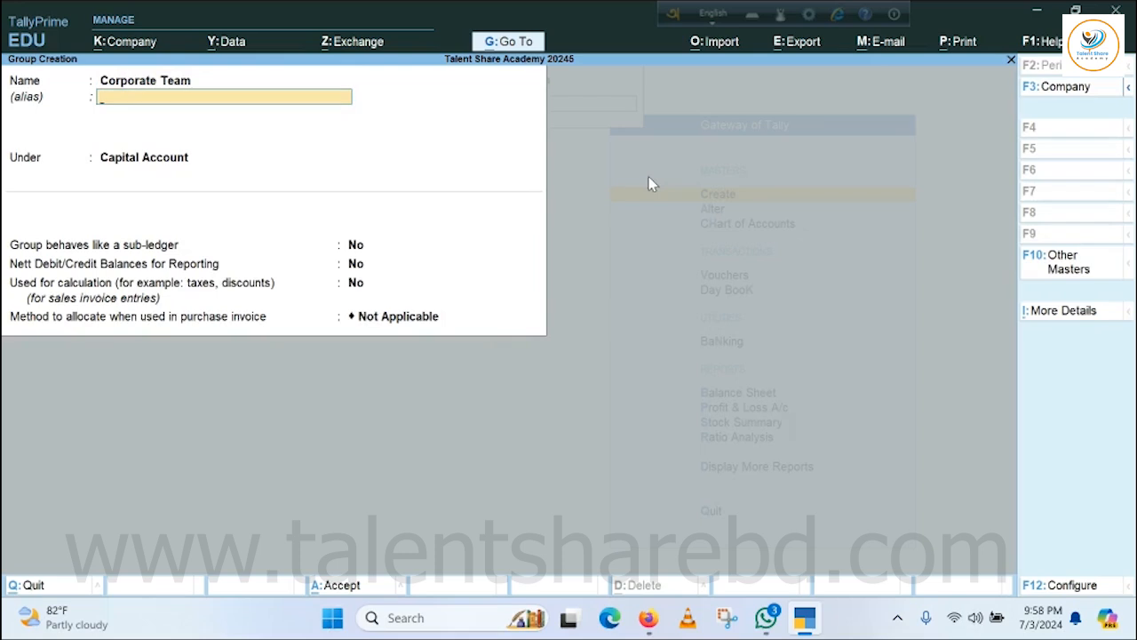
pyautogui.press('Return')
# Place the Corporate Team group under Sundry Debtors, keep the remaining default settings and save it.
pyautogui.write('Sun')
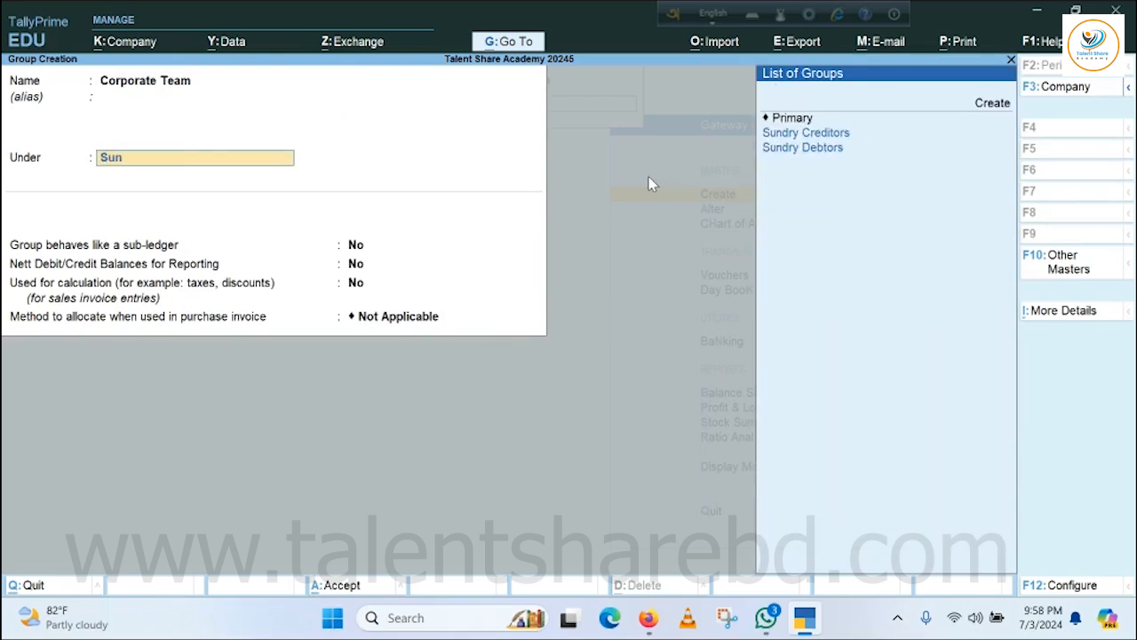
pyautogui.press('Down')
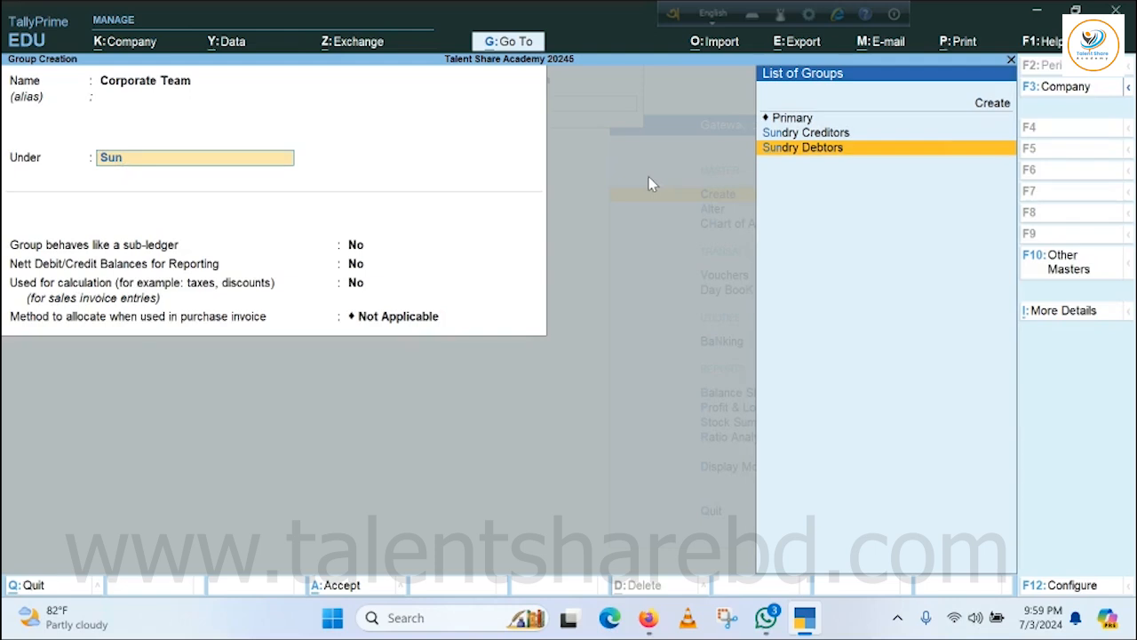
pyautogui.press('Return')
pyautogui.press('Return')
pyautogui.press('Return')
pyautogui.press('Return')
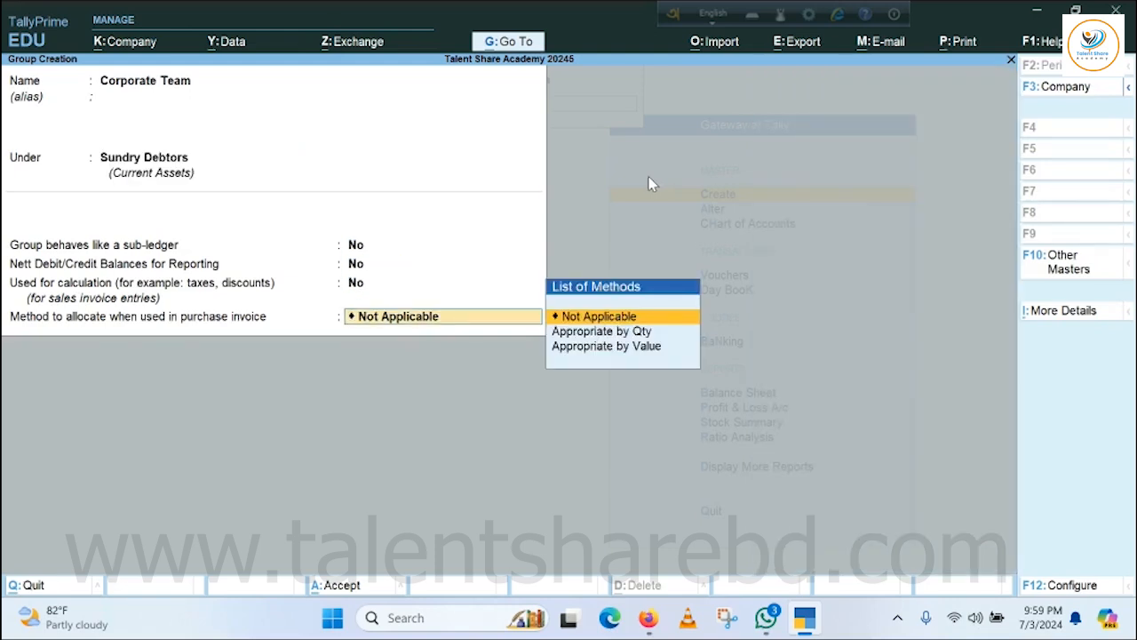
pyautogui.press('Return')
pyautogui.press('Return')
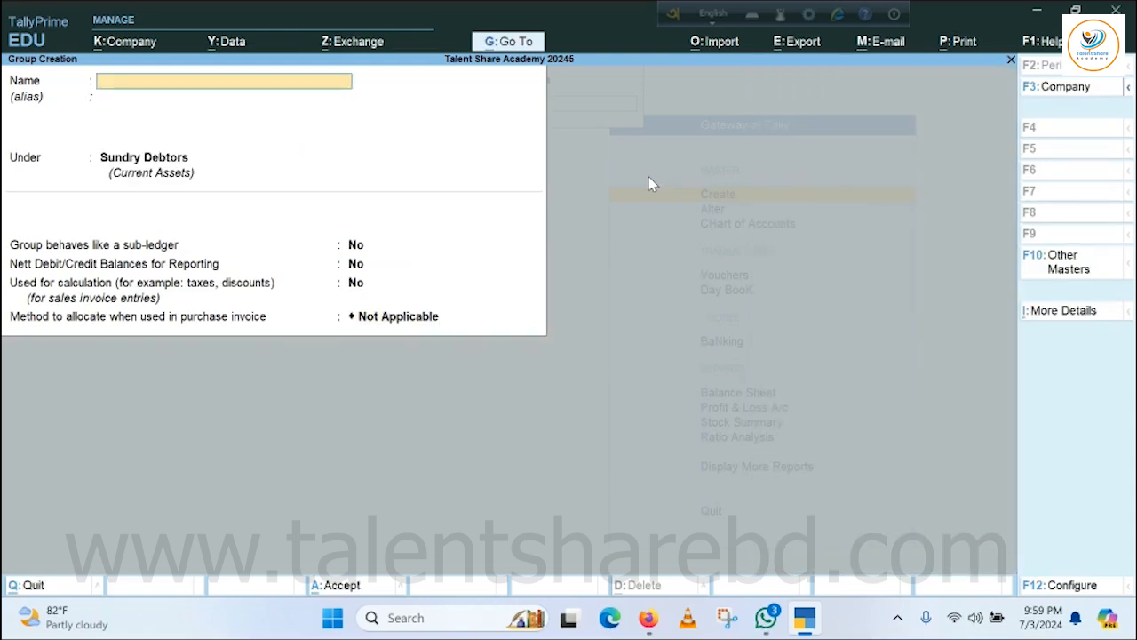
# Create a second group named Retail Team under Sundry Debtors with the default settings and save it.
pyautogui.write('Retail Team')
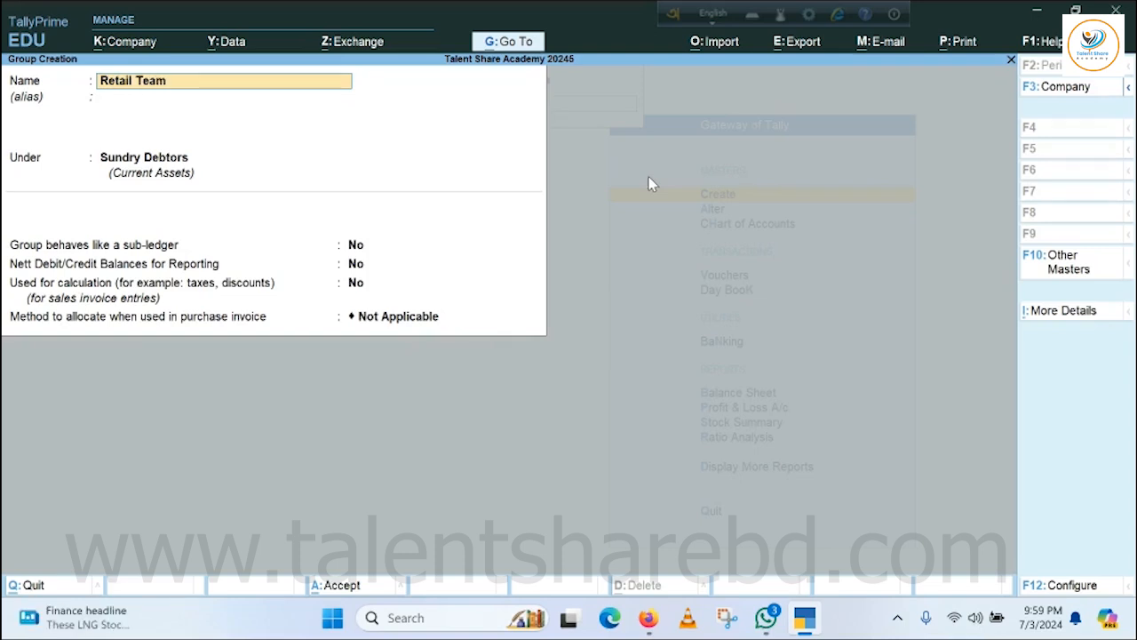
pyautogui.press('Return')
pyautogui.press('Return')
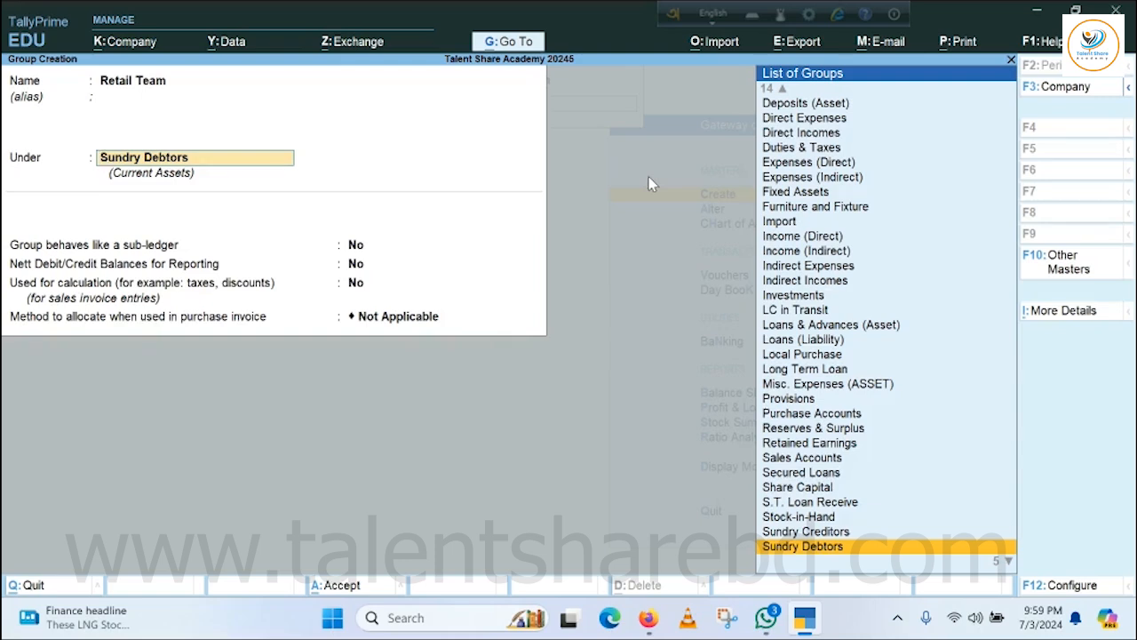
pyautogui.press('Return')
pyautogui.press('Return')
pyautogui.press('Return')
pyautogui.press('Return')
pyautogui.press('Return')
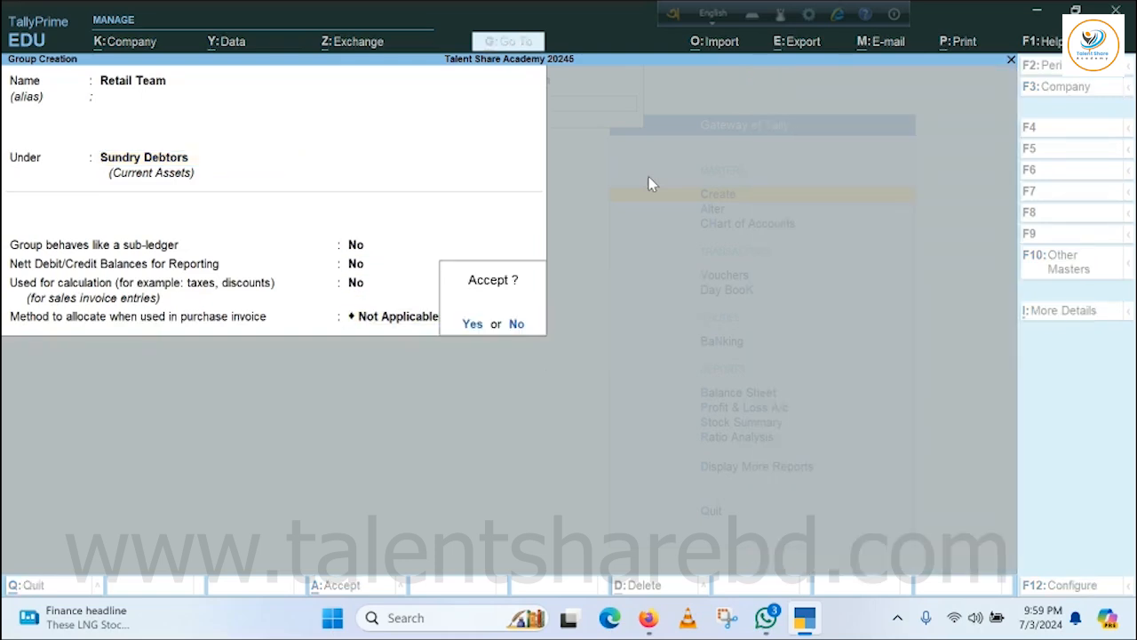
pyautogui.press('Return')
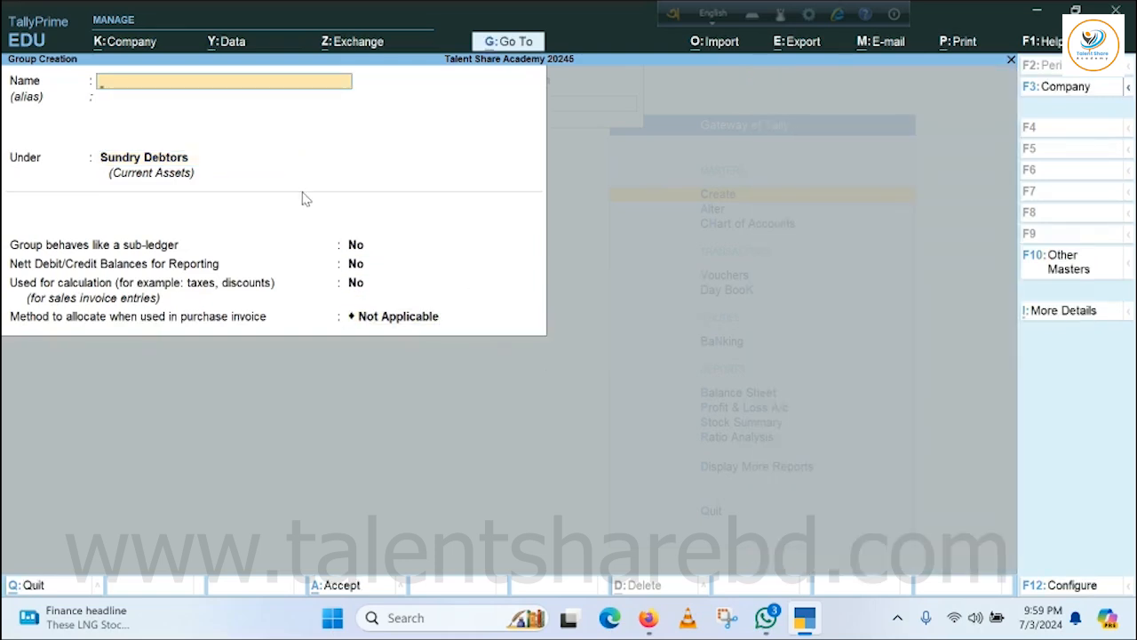
# Quit group creation and return to the Gateway of Tally.
pyautogui.press('Escape')
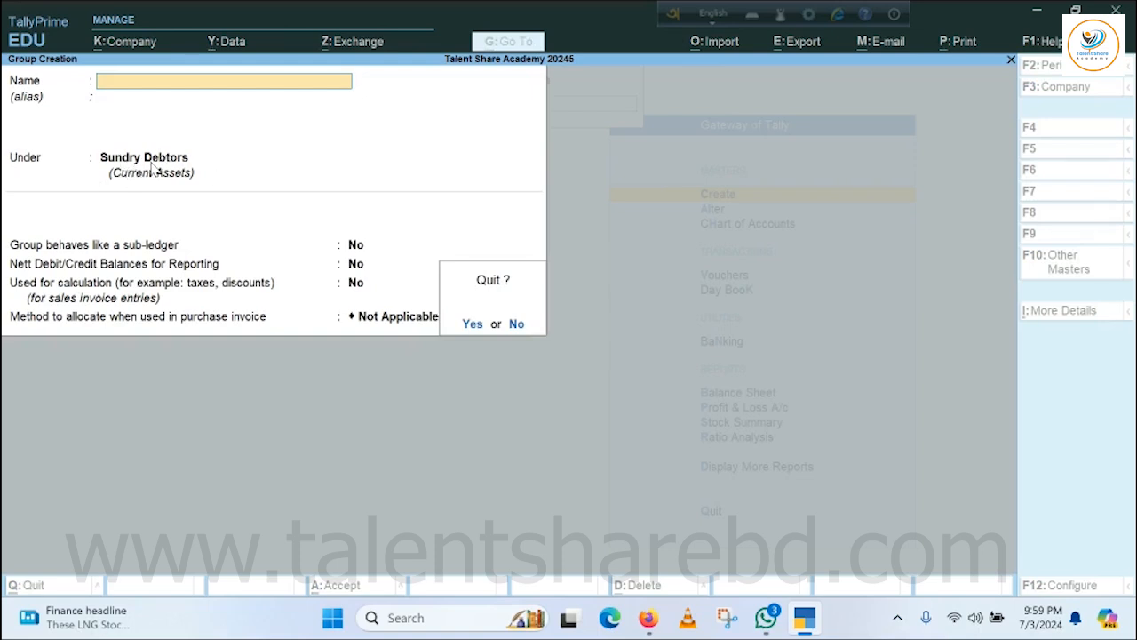
pyautogui.press('Return')
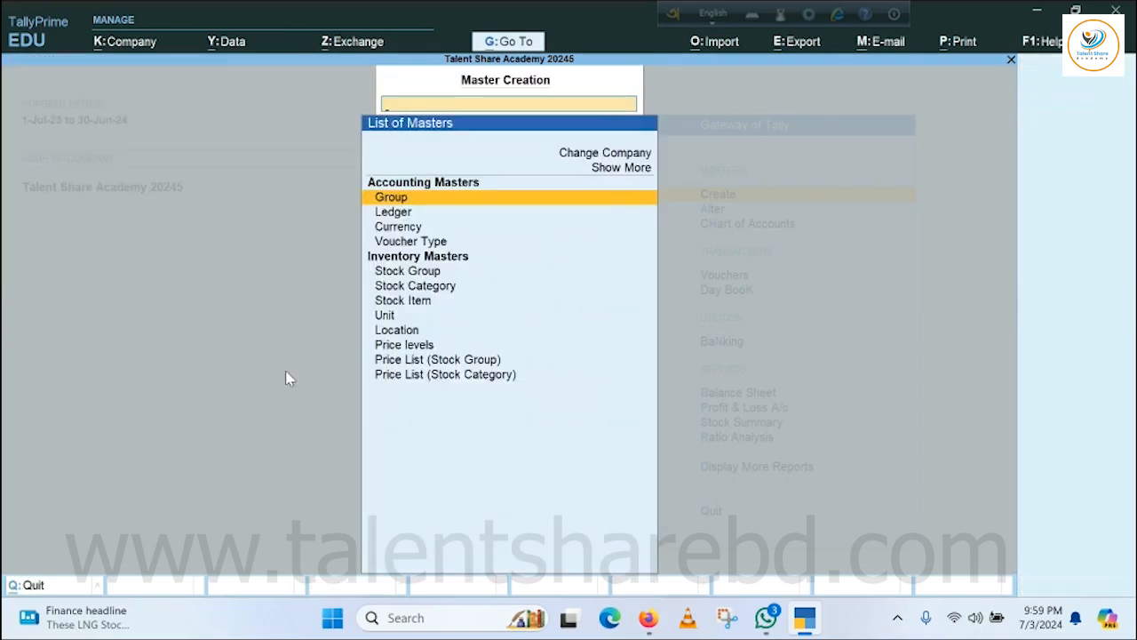
pyautogui.press('Escape')
pyautogui.press('Escape')
pyautogui.press('Escape')
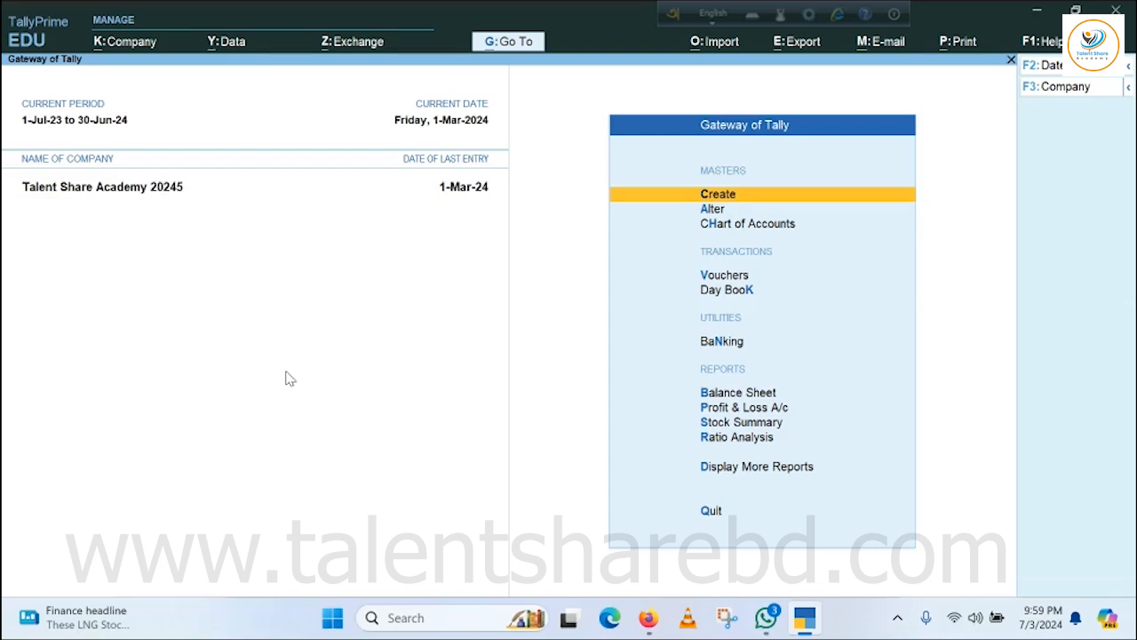
# Start a new ledger named Mr. Corporate 1, without an alias.
pyautogui.press('Return')
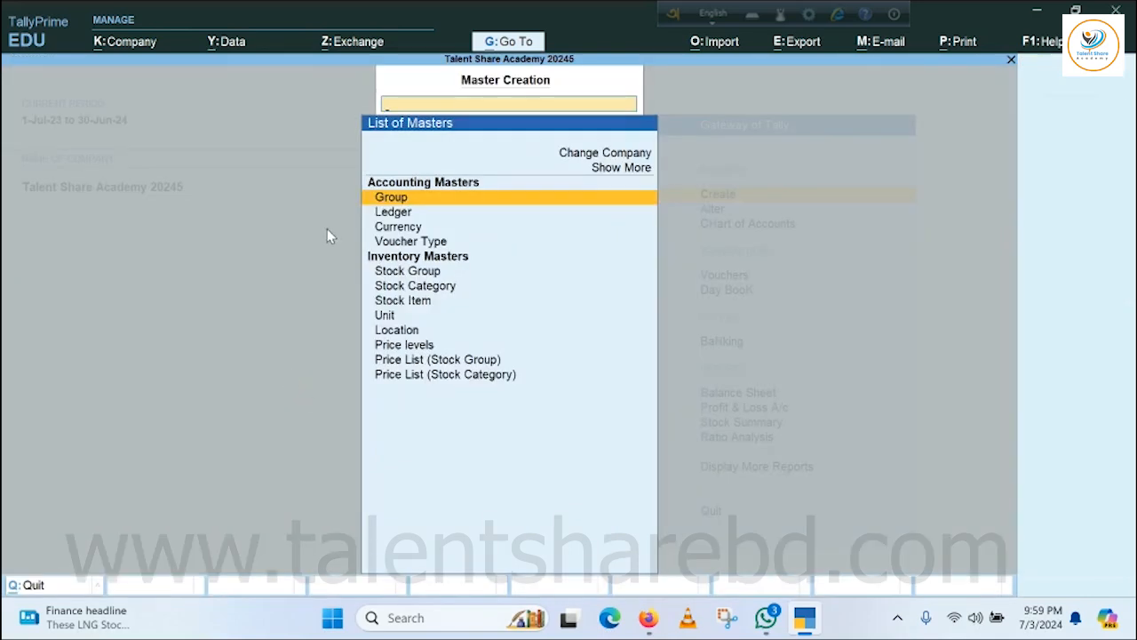
pyautogui.press('Down')
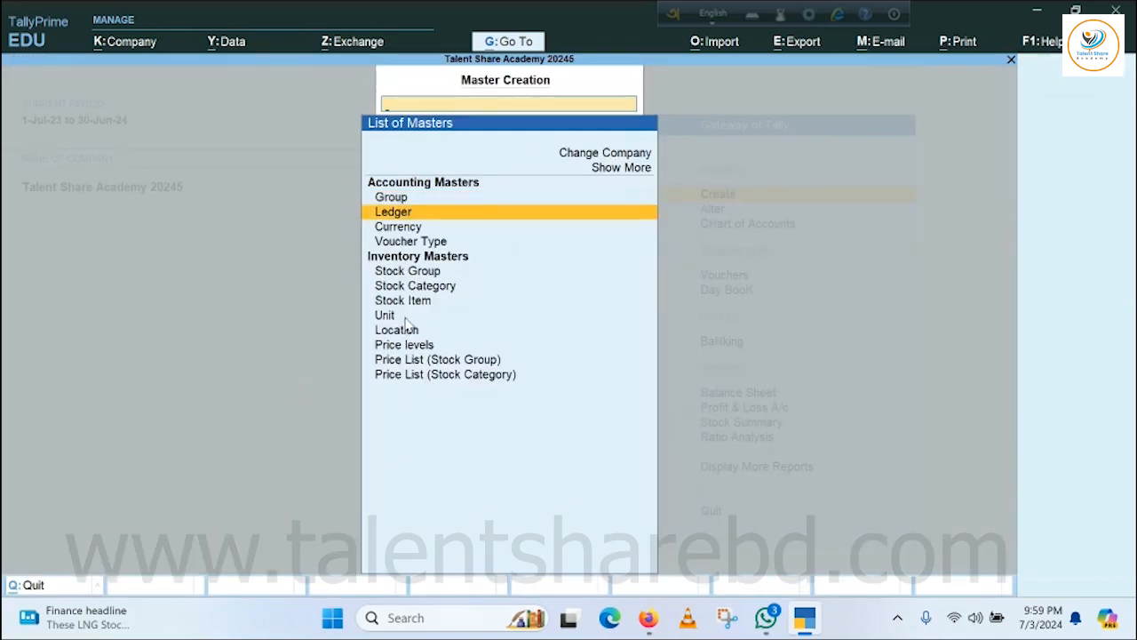
pyautogui.press('Return')
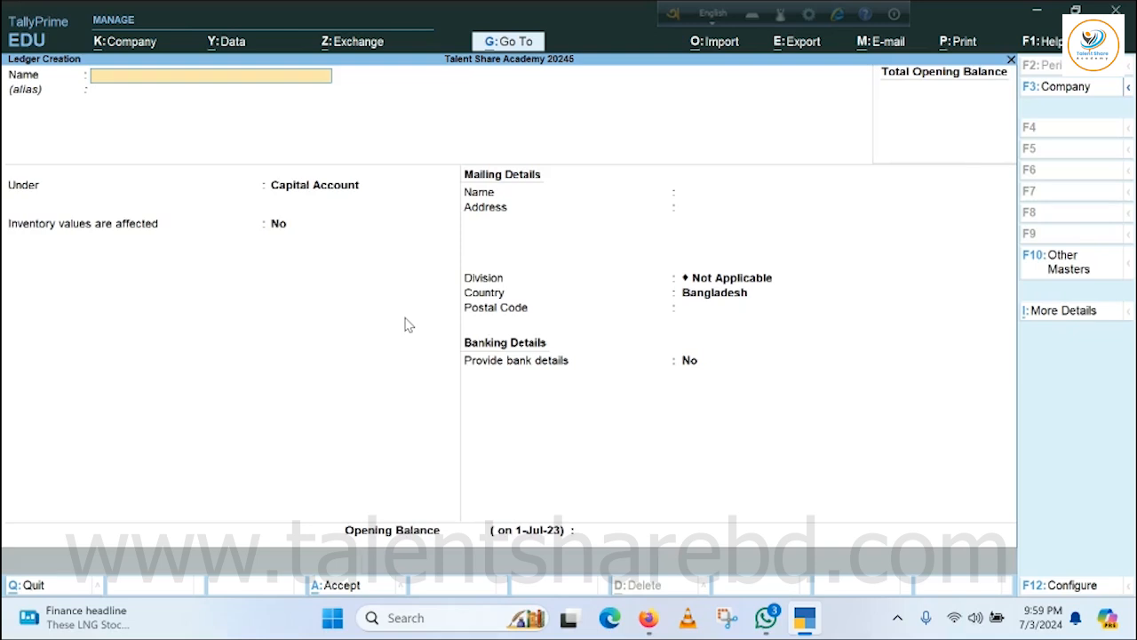
pyautogui.write('Mr.')
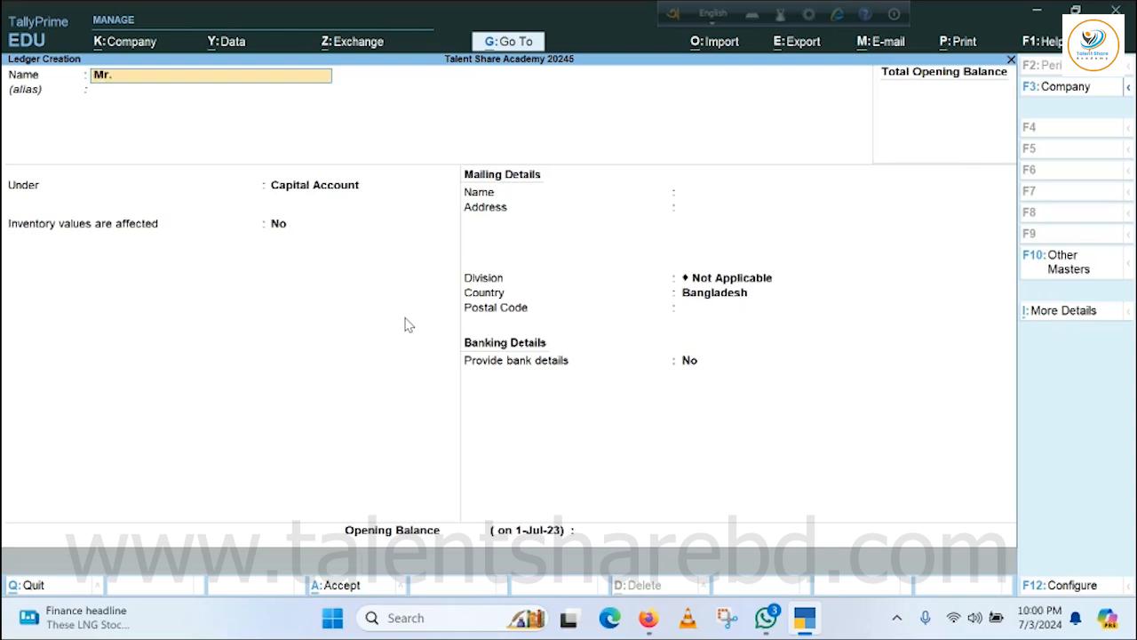
pyautogui.write(' Corporate 1')
pyautogui.press('Return')
pyautogui.press('Return')
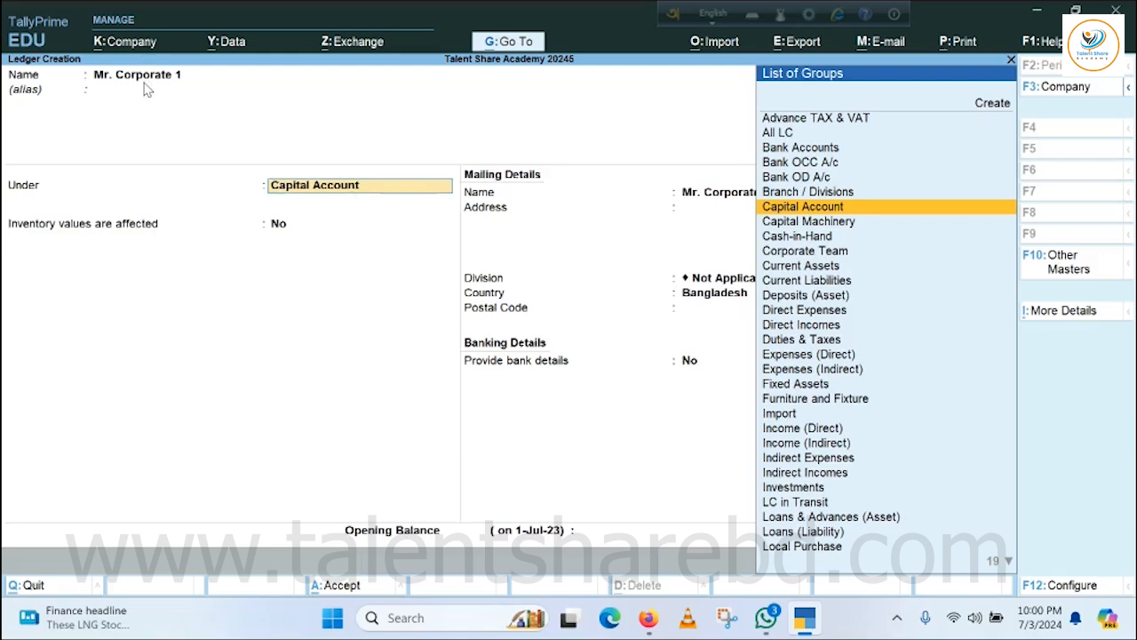
# Place the Mr. Corporate 1 ledger under Corporate Team and set its applicable pricing level to Corporate Price.
pyautogui.write('Co')
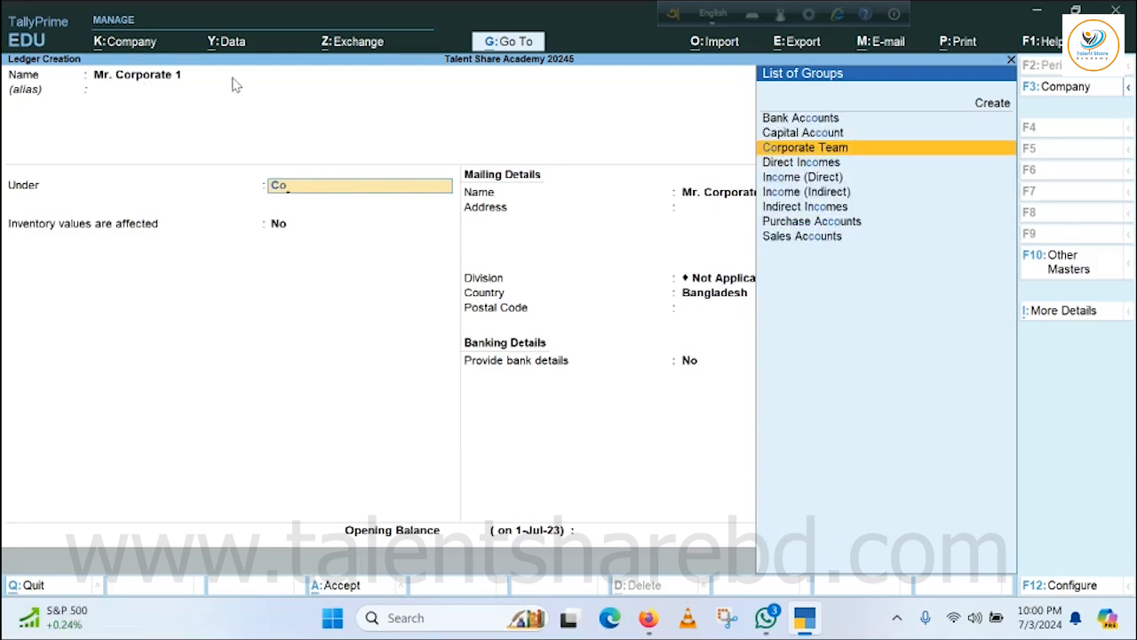
pyautogui.click(794, 149)
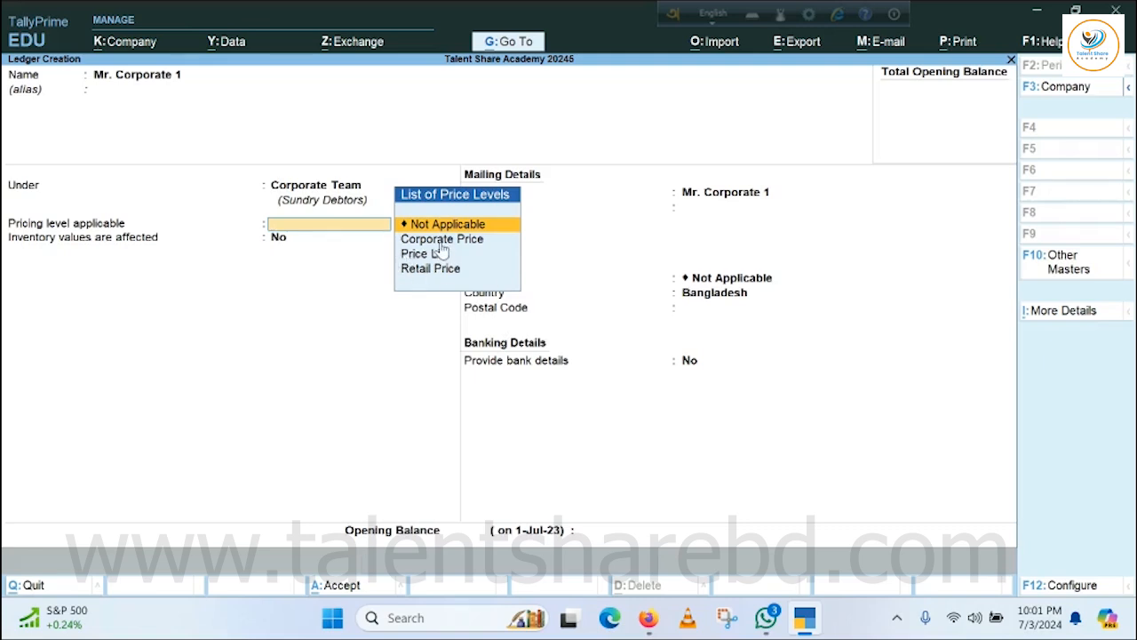
pyautogui.press('Down')
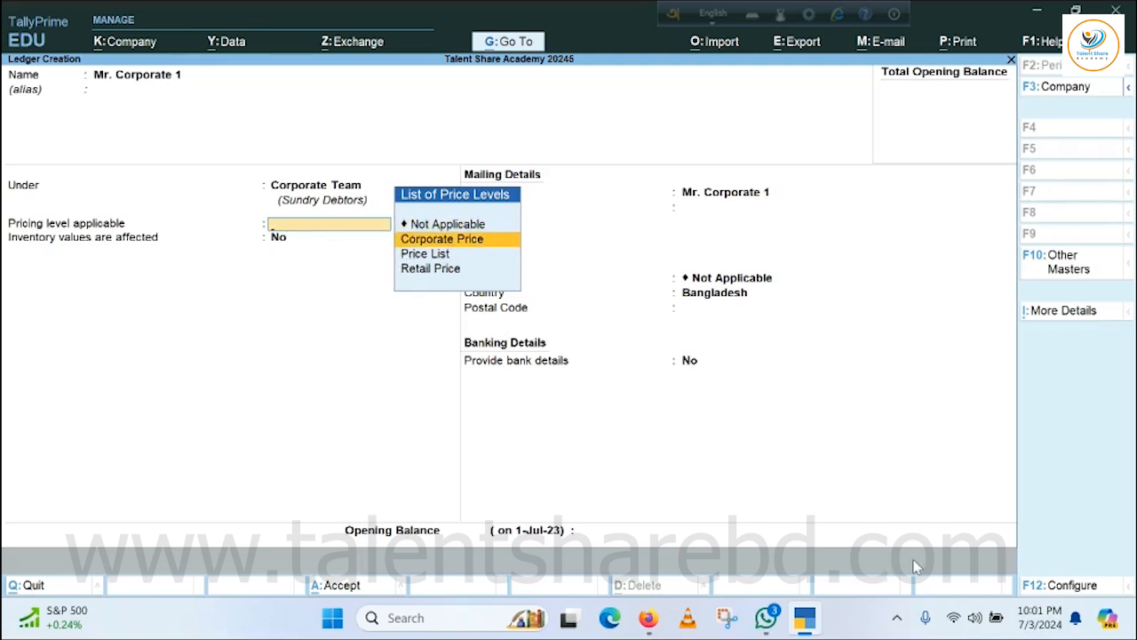
pyautogui.press('Return')
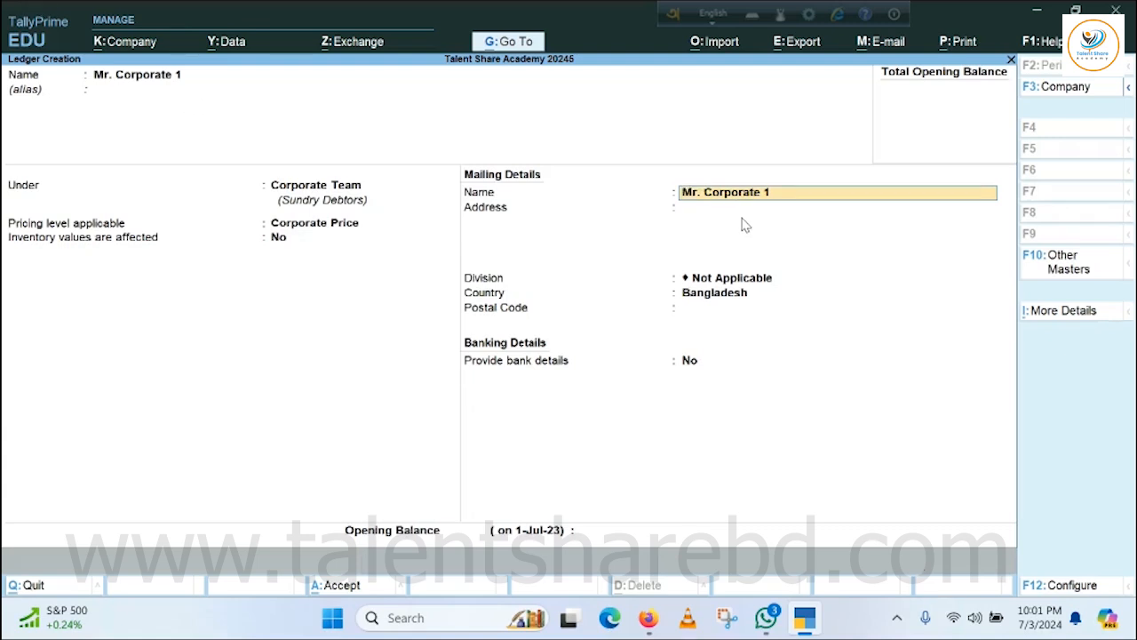
# Keep the default mailing and banking details, leave the opening balance blank and save the Mr. Corporate 1 ledger.
pyautogui.press('Return')
pyautogui.press('Return')
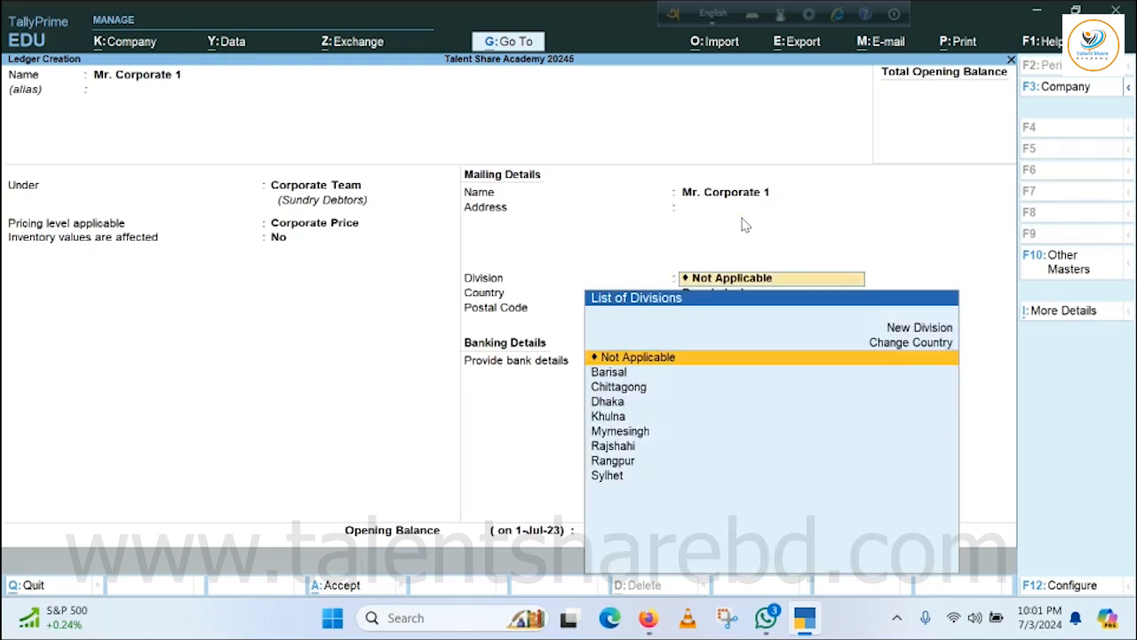
pyautogui.press('Return')
pyautogui.press('Return')
pyautogui.press('Return')
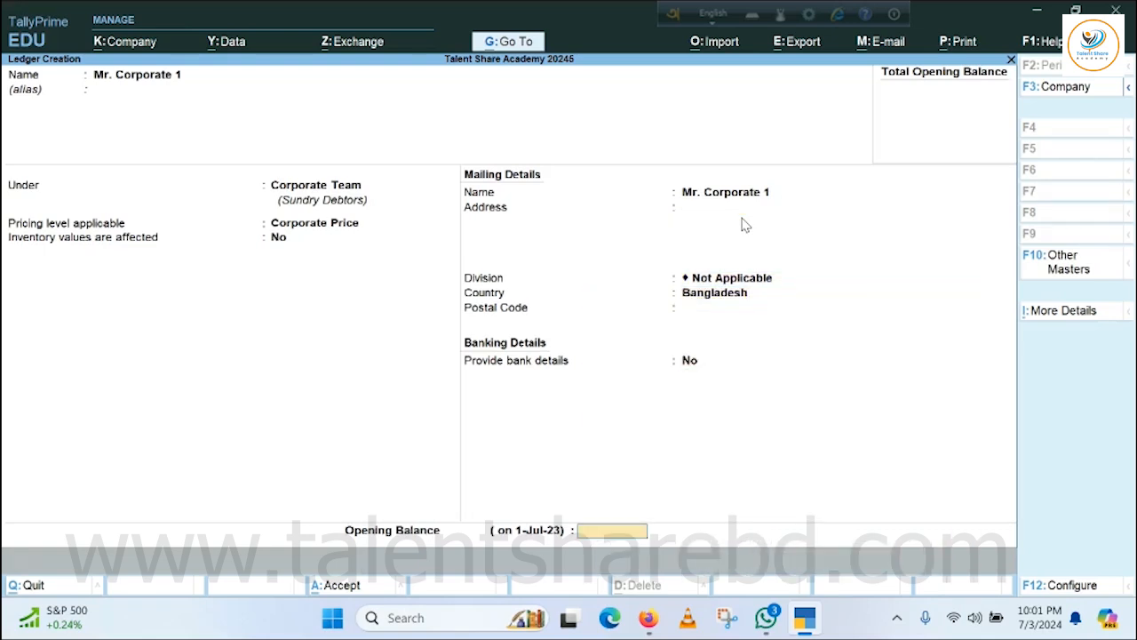
pyautogui.press('Return')
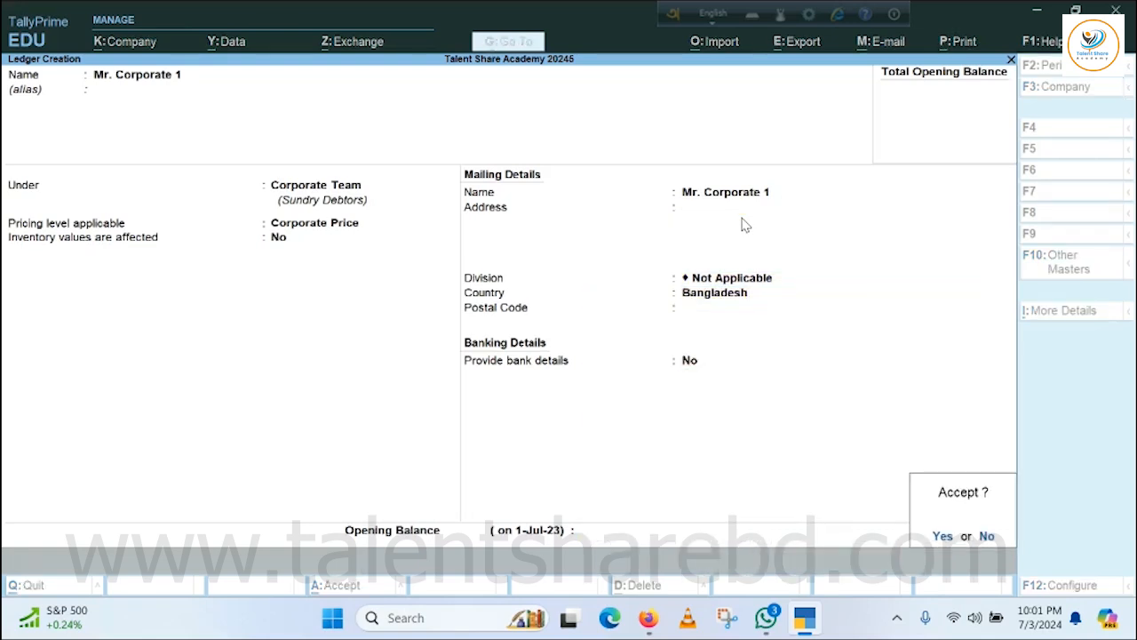
pyautogui.press('Return')
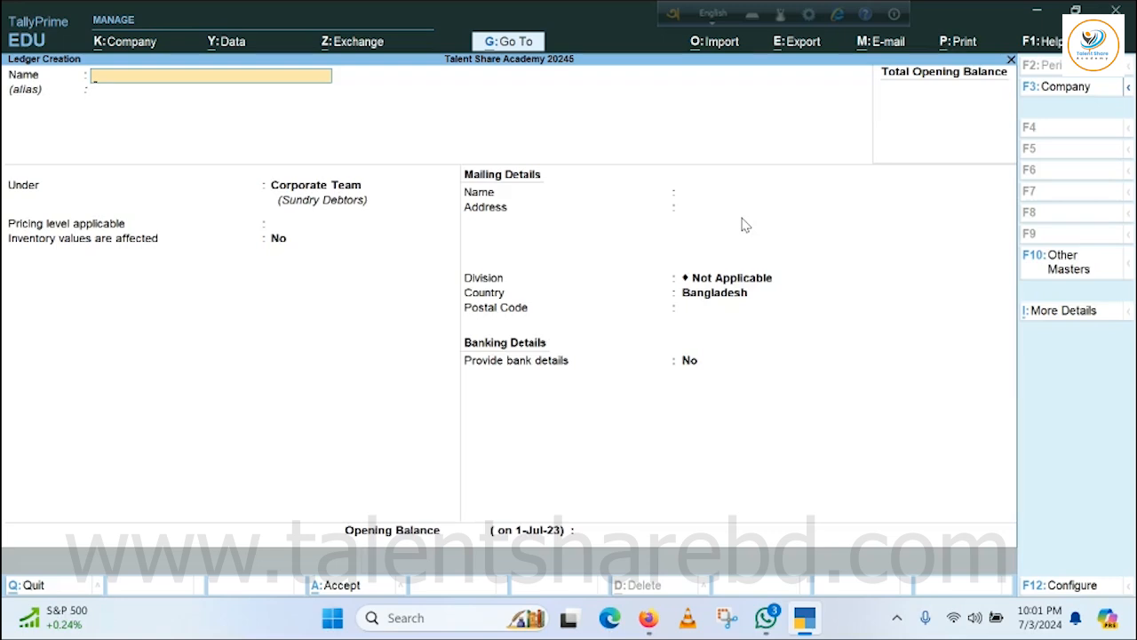
# Start another ledger named Mr. Corporate 2 without an alias, keeping it under Corporate Team.
pyautogui.write('Mr. Corporate 2')
pyautogui.press('Return')
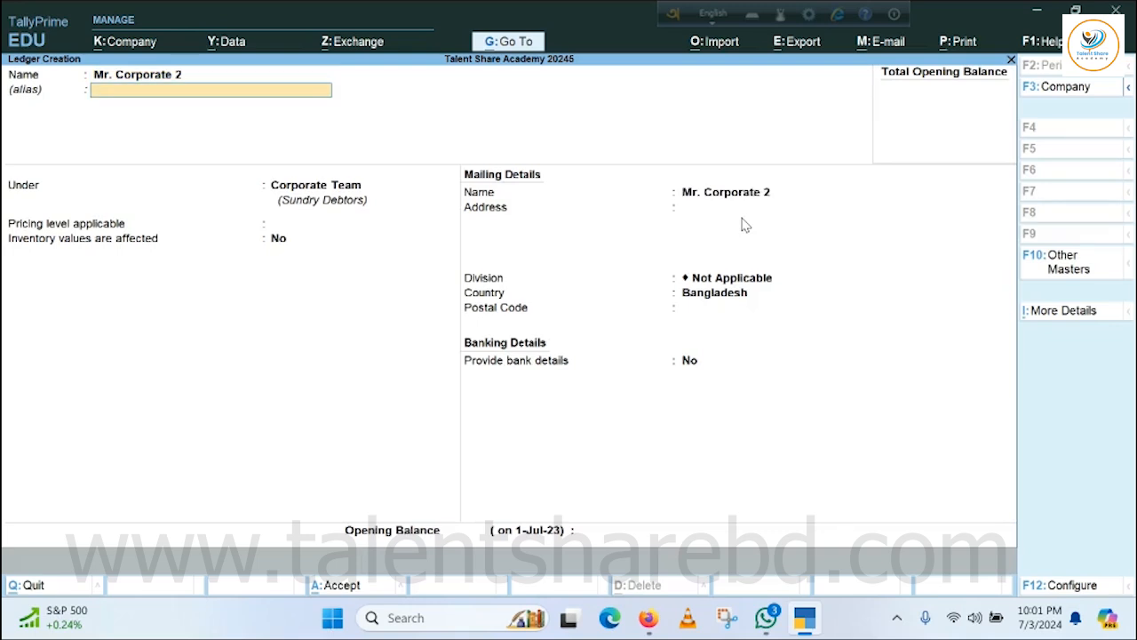
pyautogui.press('Return')
# Set the Mr. Corporate 2 ledger's pricing level to Corporate Price and save it with default details and no opening balance.
pyautogui.press('Return')
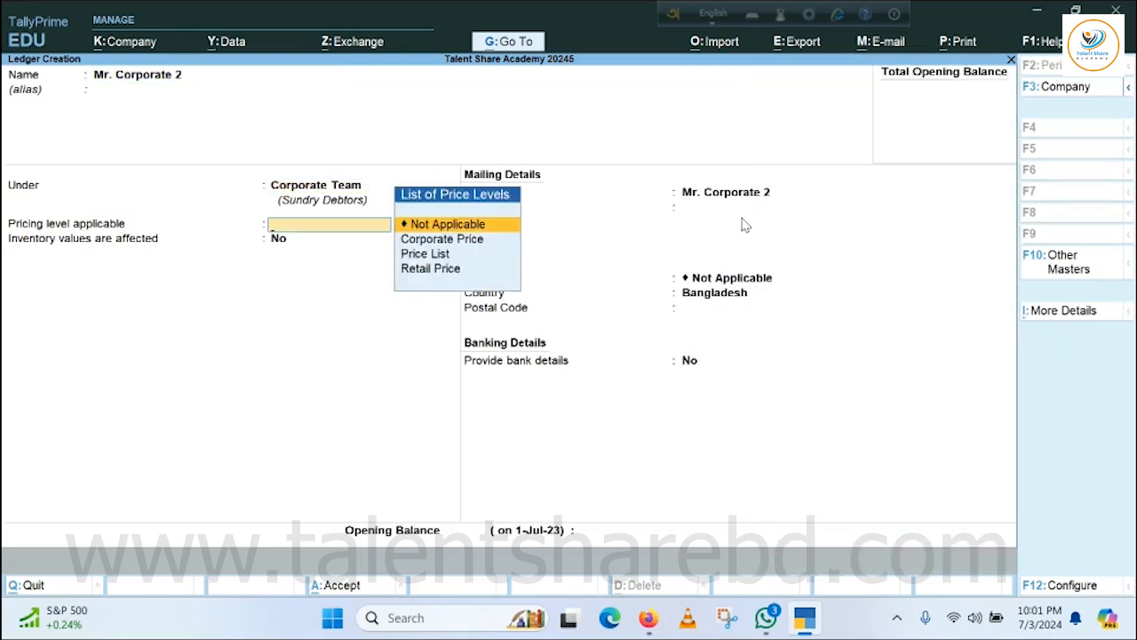
pyautogui.press('Down')
pyautogui.press('Return')
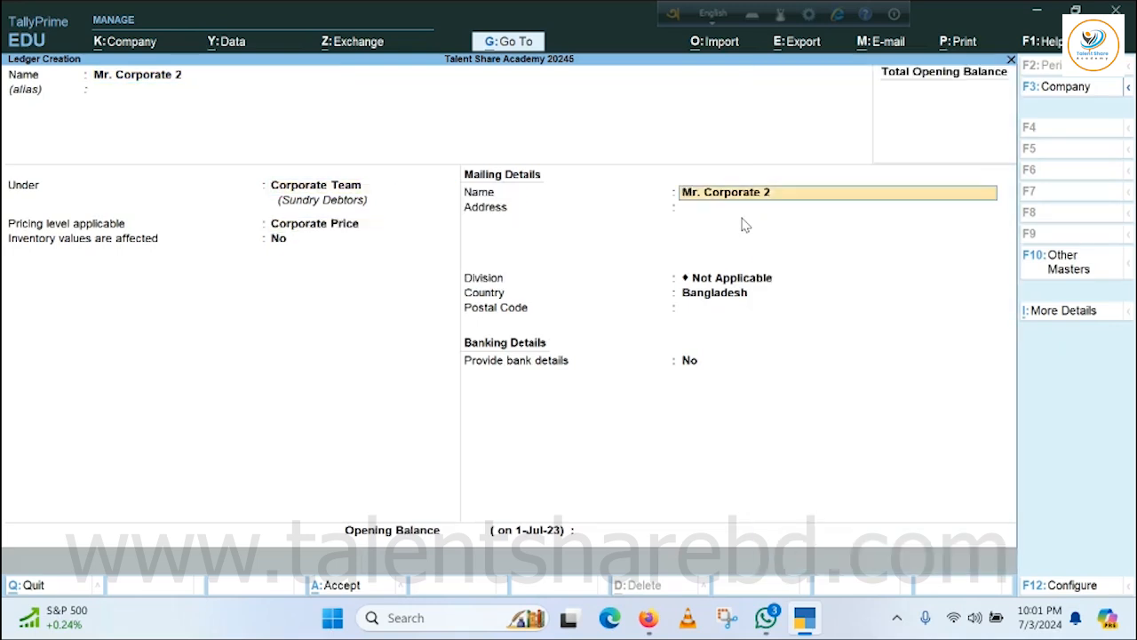
pyautogui.press('Return')
pyautogui.press('Return')
pyautogui.press('Return')
pyautogui.press('Return')
pyautogui.press('Return')
pyautogui.press('Return')
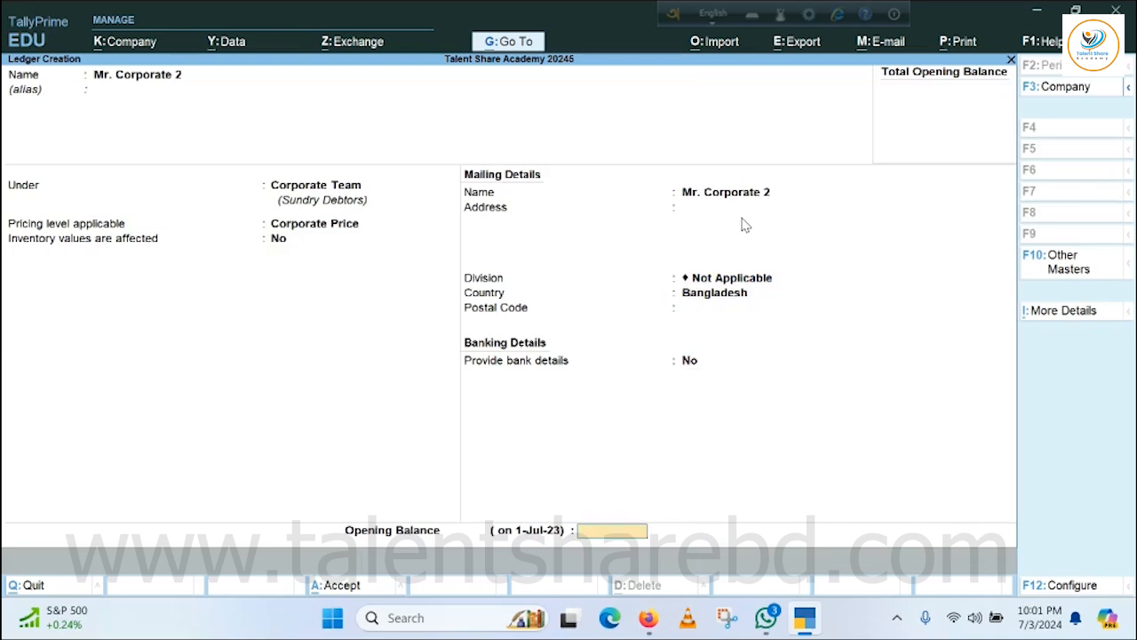
pyautogui.press('Return')
pyautogui.press('Return')
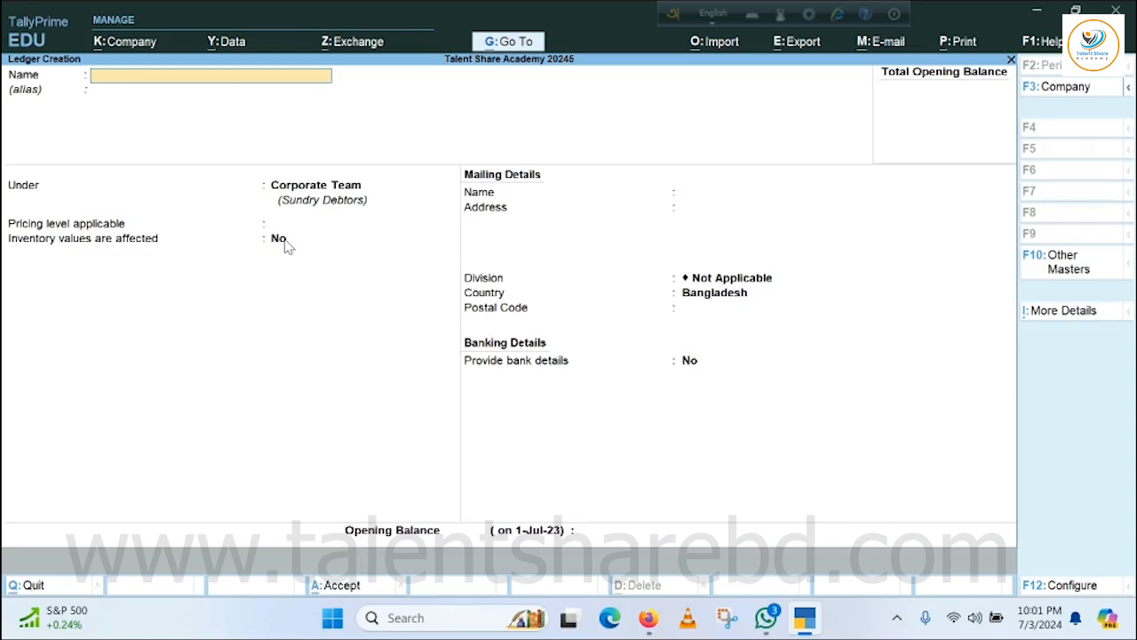
# Start a ledger named Mr. Retail 1 without an alias and place it under Retail Team.
pyautogui.write('Mr. Retail 1')
pyautogui.press('Return')
pyautogui.press('Return')
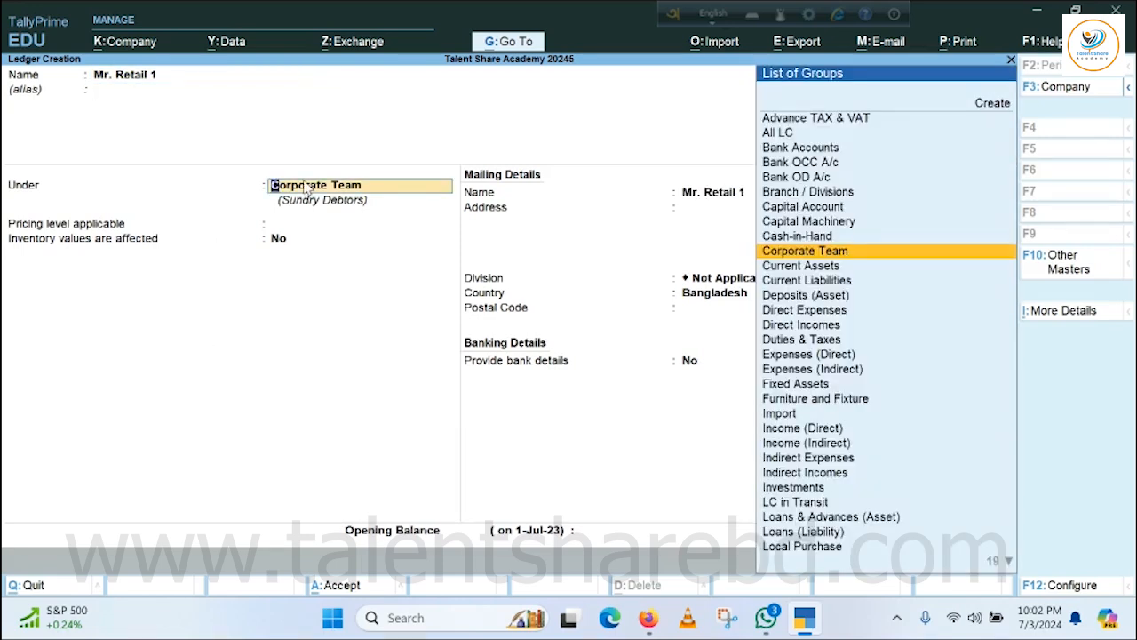
pyautogui.write('Ret')
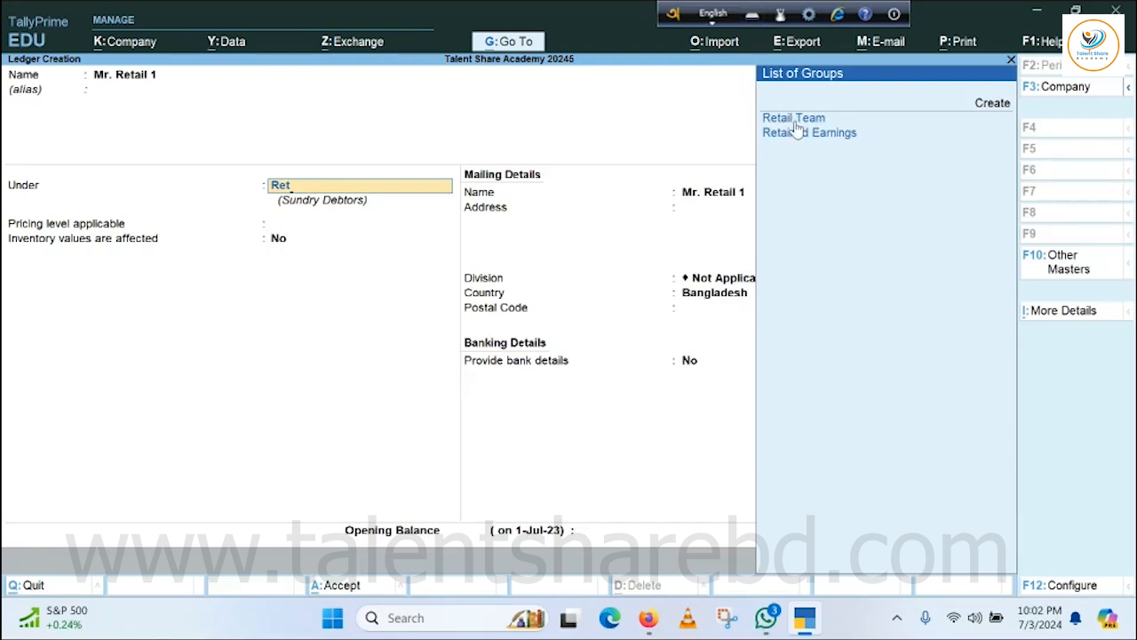
pyautogui.press('Return')
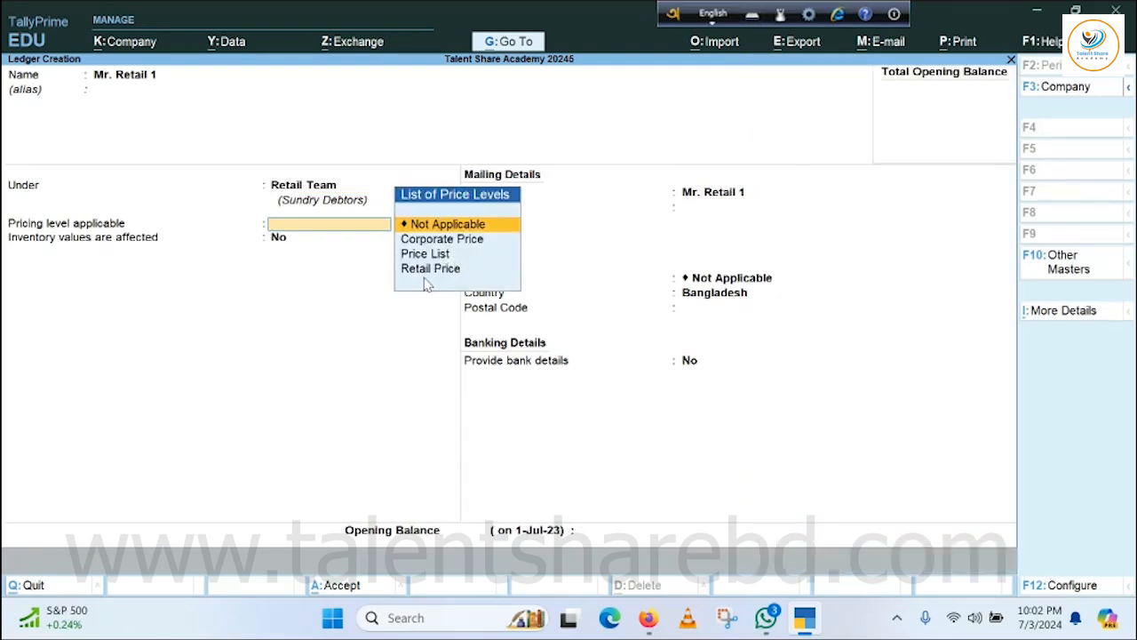
# Set the Mr. Retail 1 ledger's pricing level to Retail Price and save it with default mailing and banking details and no opening balance.
pyautogui.press('Return')
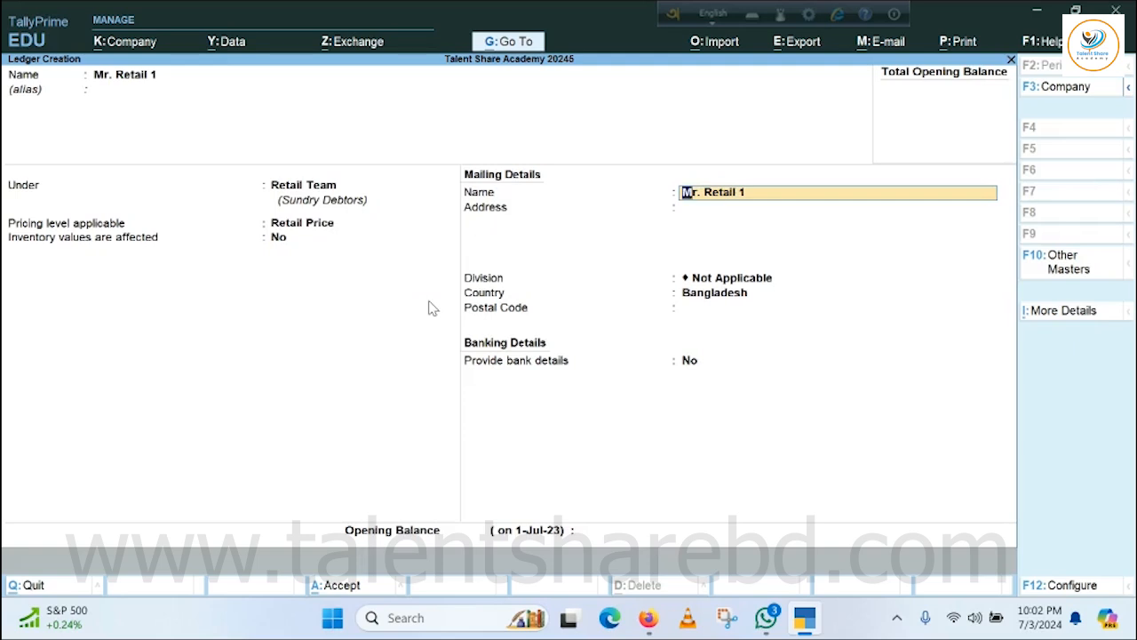
pyautogui.press('Return')
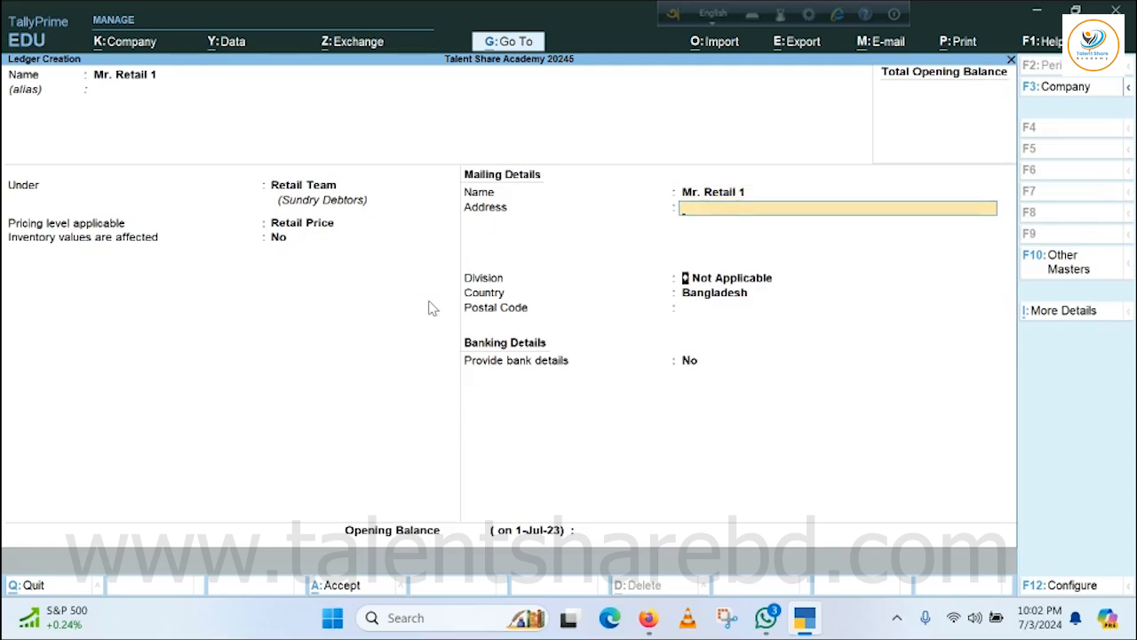
pyautogui.press('Return')
pyautogui.press('Return')
pyautogui.press('Return')
pyautogui.press('Return')
pyautogui.press('Return')
pyautogui.press('Return')
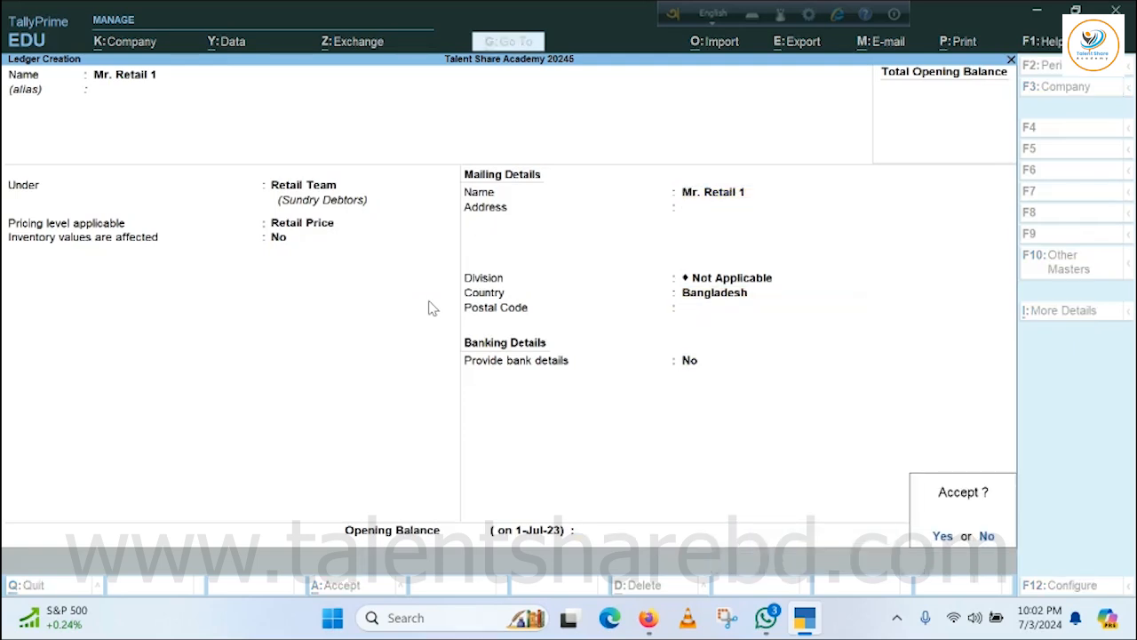
pyautogui.press('Return')
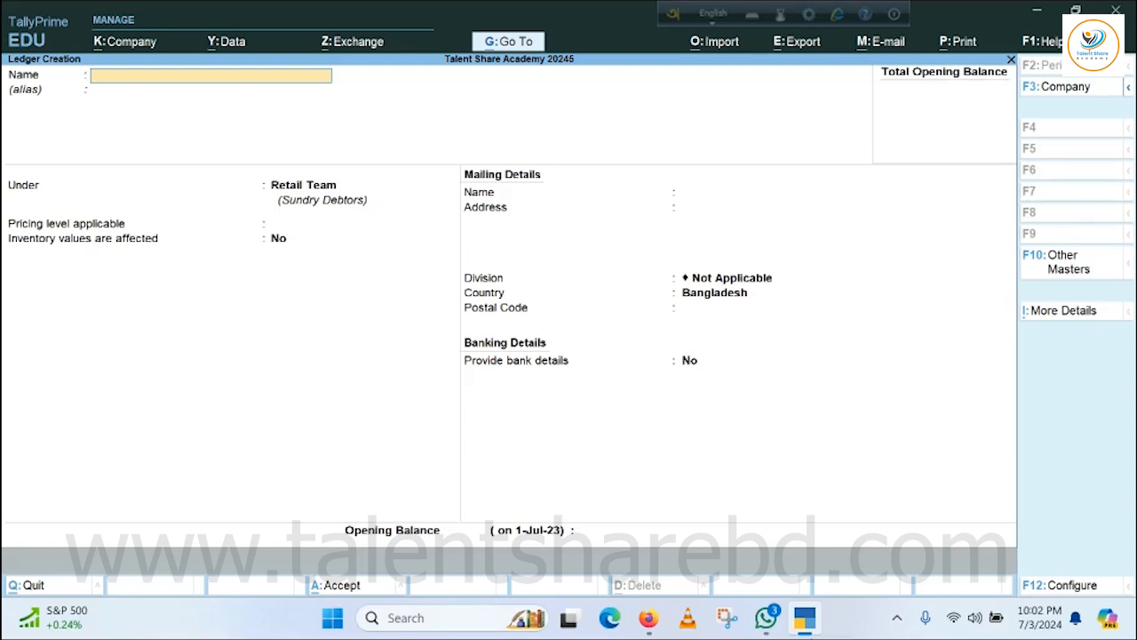
# Start another ledger named Mr. Retail 2 without an alias, keeping it under Retail Team.
pyautogui.write('Mr. Re')
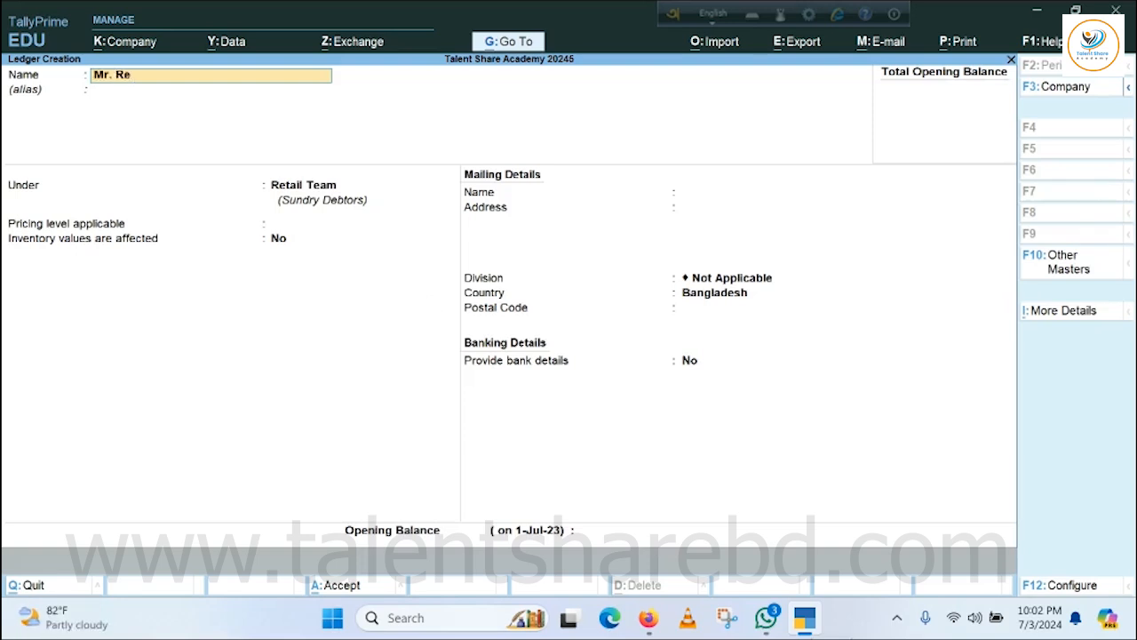
pyautogui.write('tail 2')
pyautogui.press('Return')
pyautogui.press('Return')
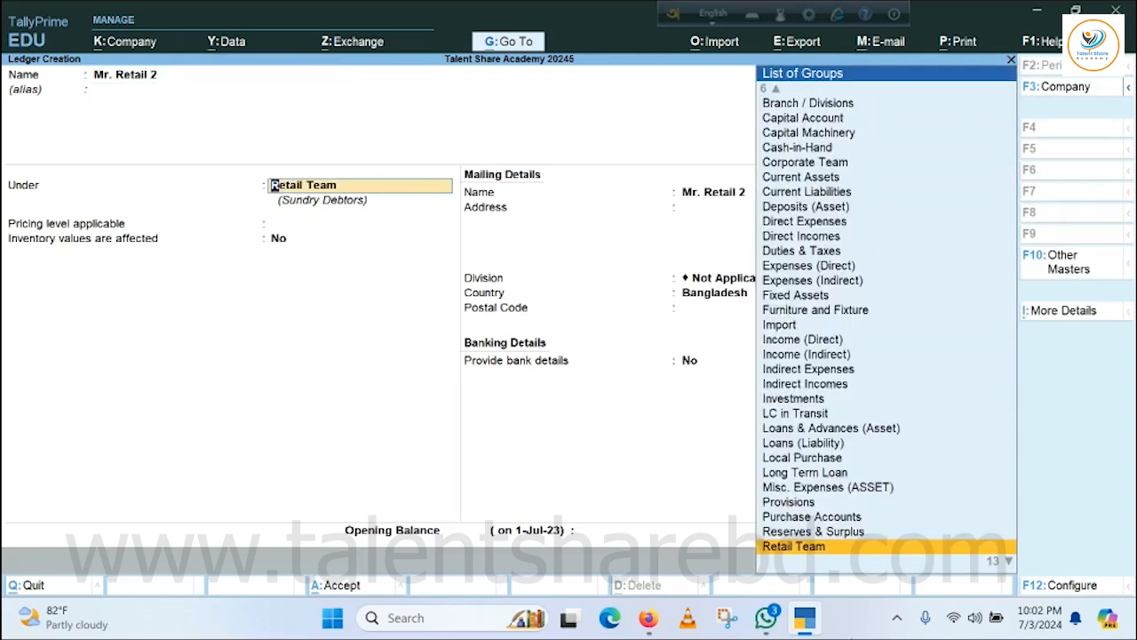
pyautogui.press('Return')
# Set the Mr. Retail 2 ledger's pricing level to Retail Price and save it with default details and a blank opening balance.
pyautogui.press('Down')
pyautogui.press('Down')
pyautogui.press('Down')
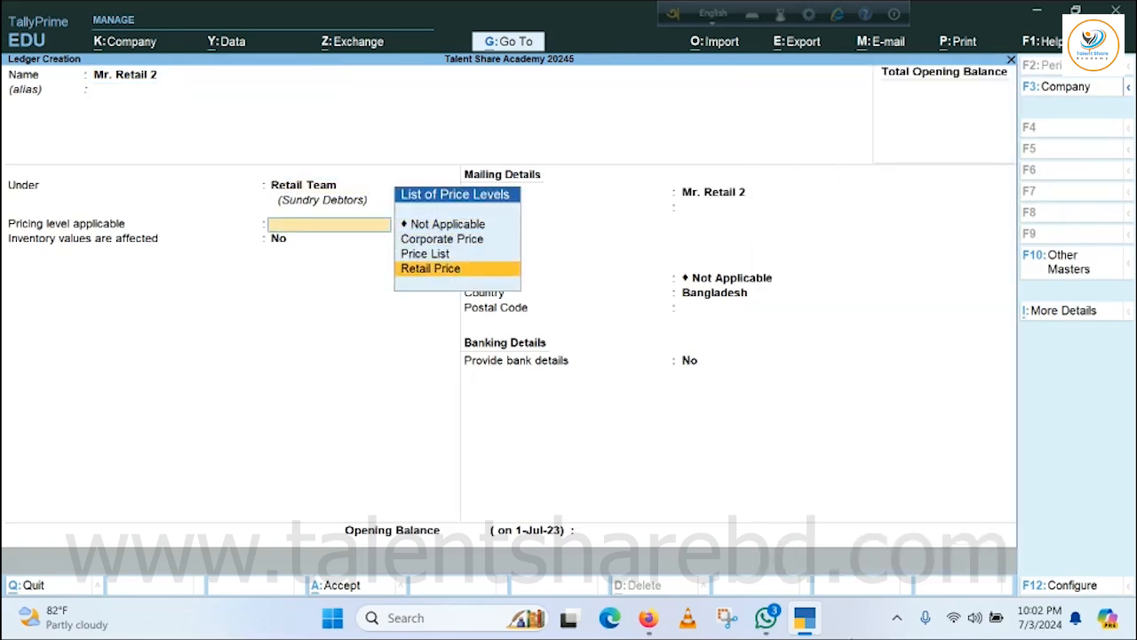
pyautogui.press('Return')
pyautogui.press('Return')
pyautogui.press('Return')
pyautogui.press('Return')
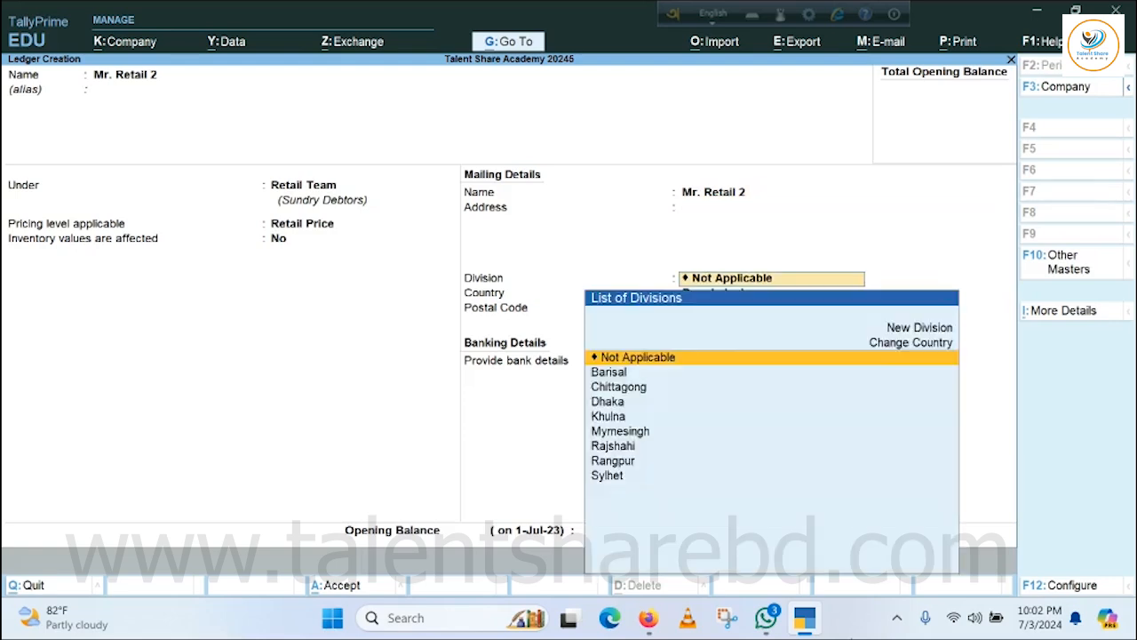
pyautogui.press('Return')
pyautogui.press('Return')
pyautogui.press('Return')
pyautogui.press('Return')
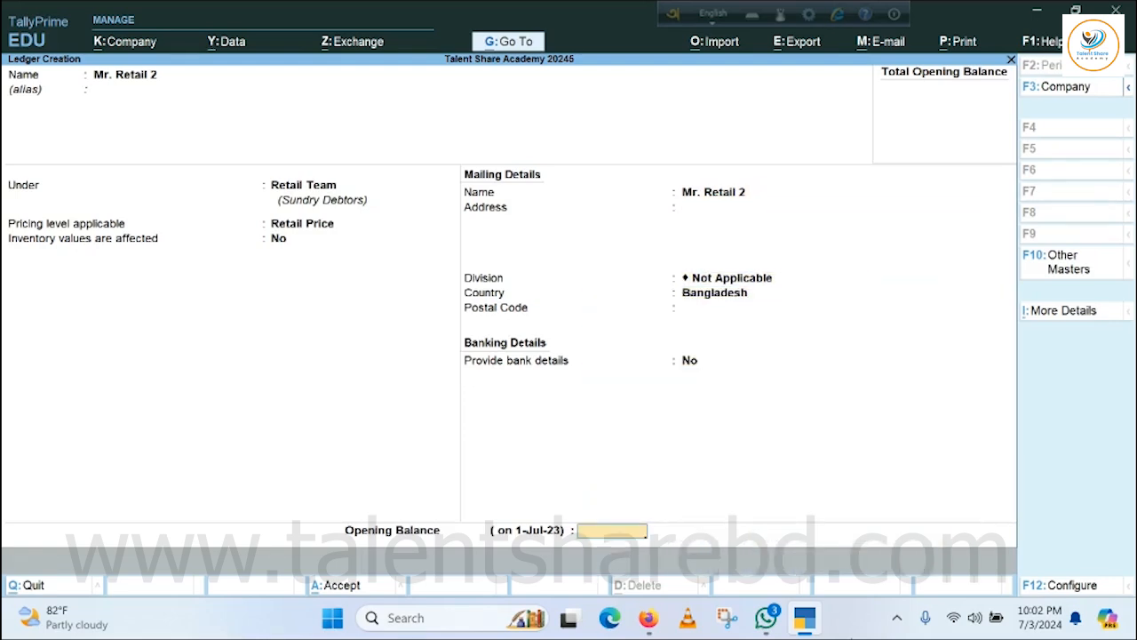
pyautogui.press('Return')
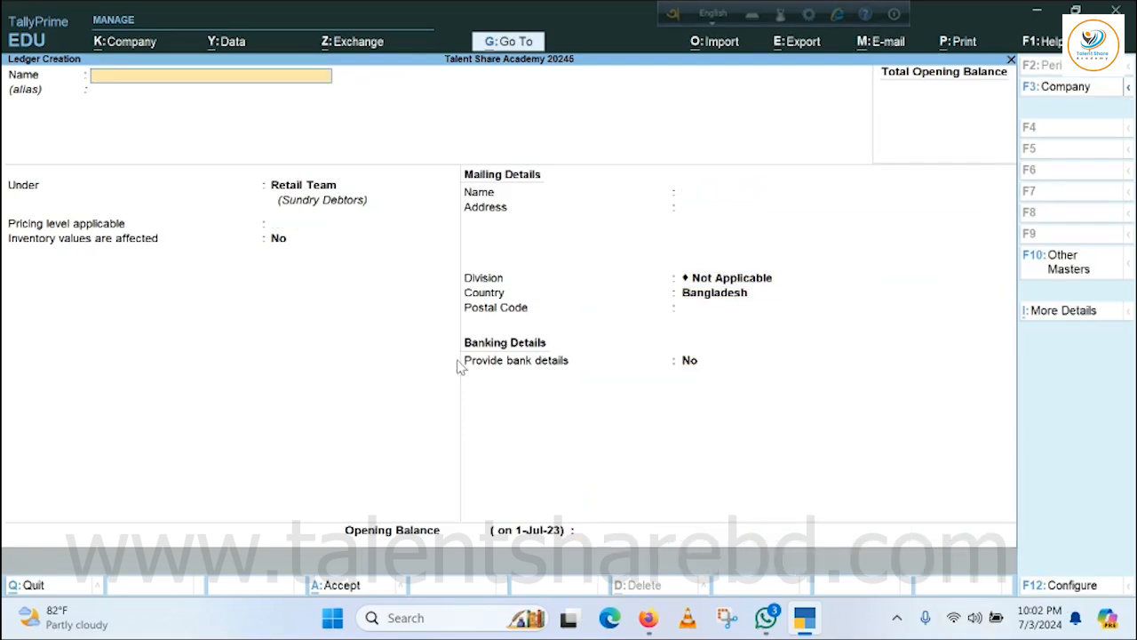
# Leave ledger creation without starting another ledger and return to the Gateway of Tally.
pyautogui.press('Escape')
pyautogui.press('Return')
pyautogui.press('Escape')
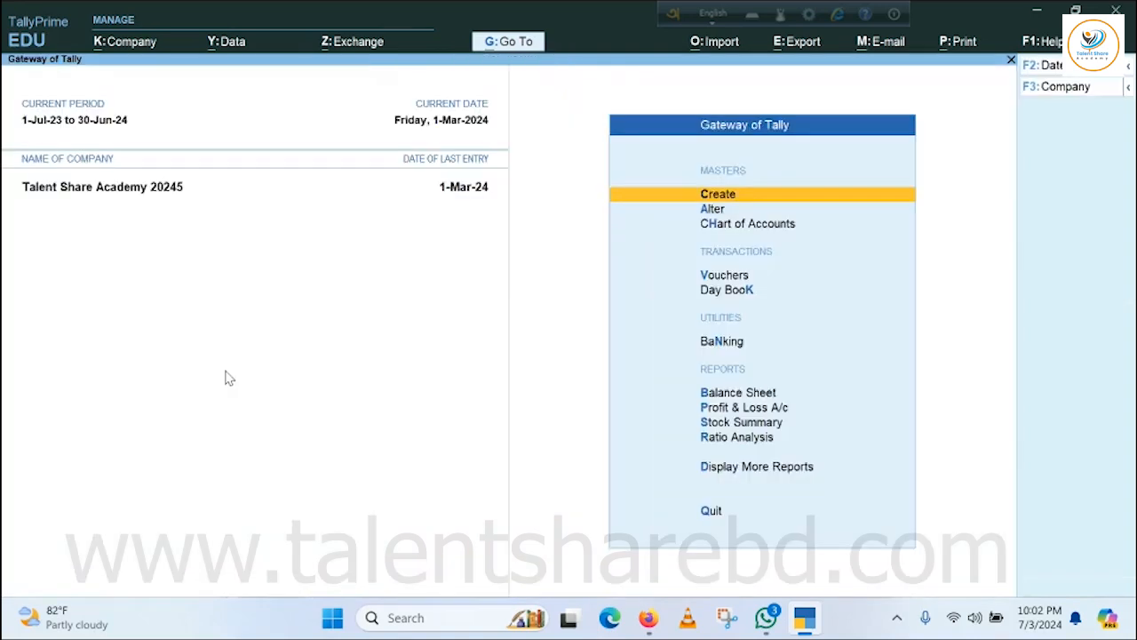
pyautogui.press('Escape')
pyautogui.press('Escape')
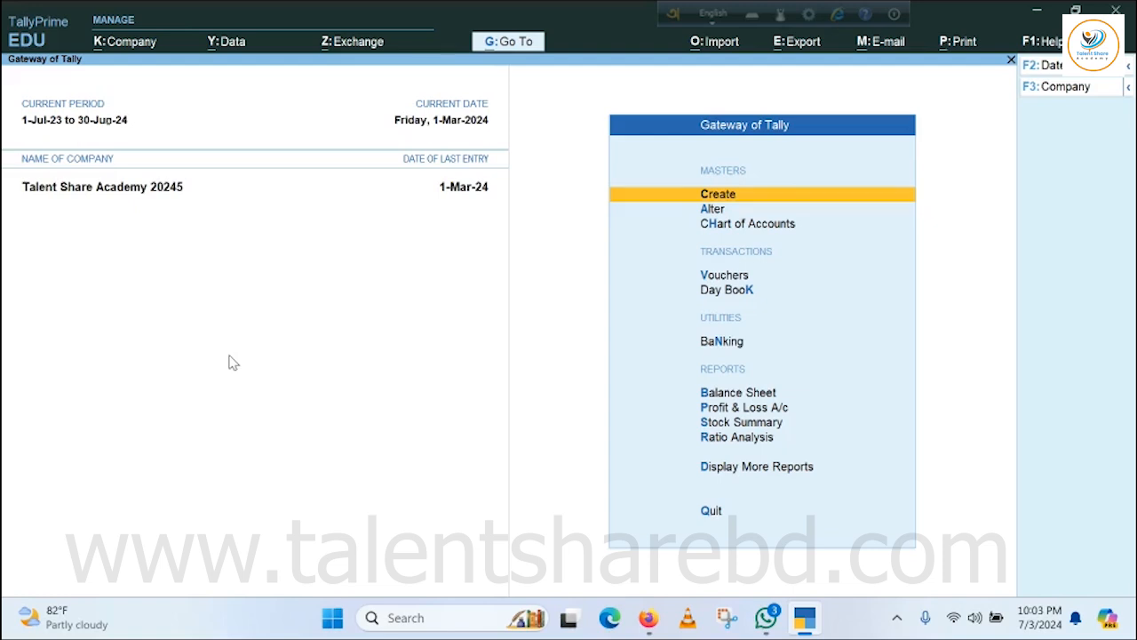
# Start a sales voucher for Mr. Corporate 1 with default dispatch and party details, the Corporate Price level and the Local Sales ledger.
pyautogui.press('v')
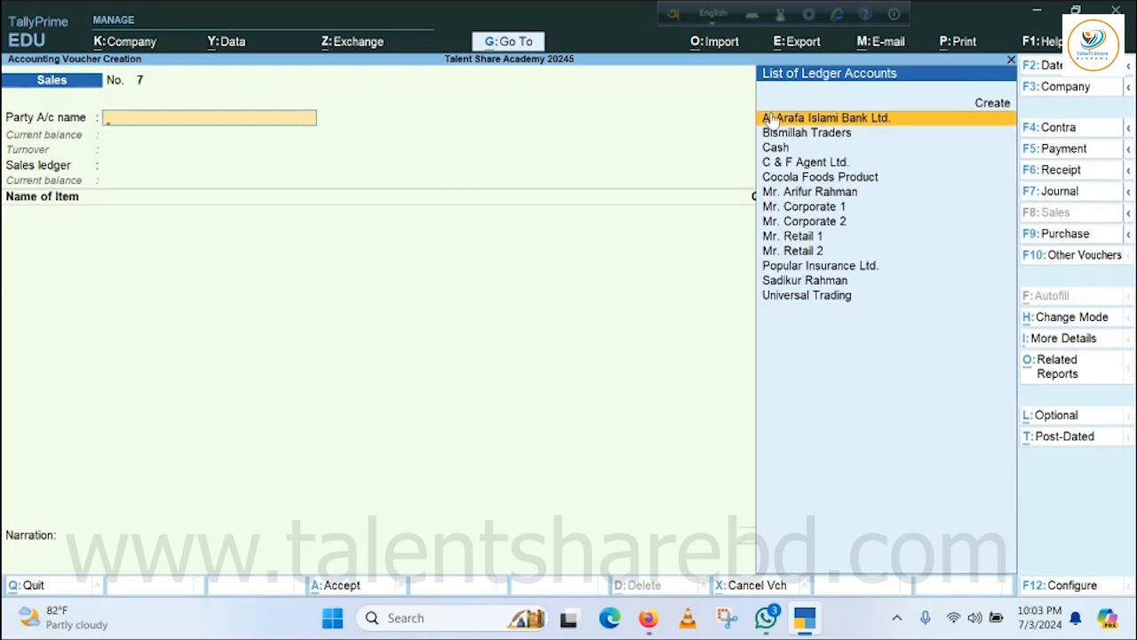
pyautogui.click(805, 208)
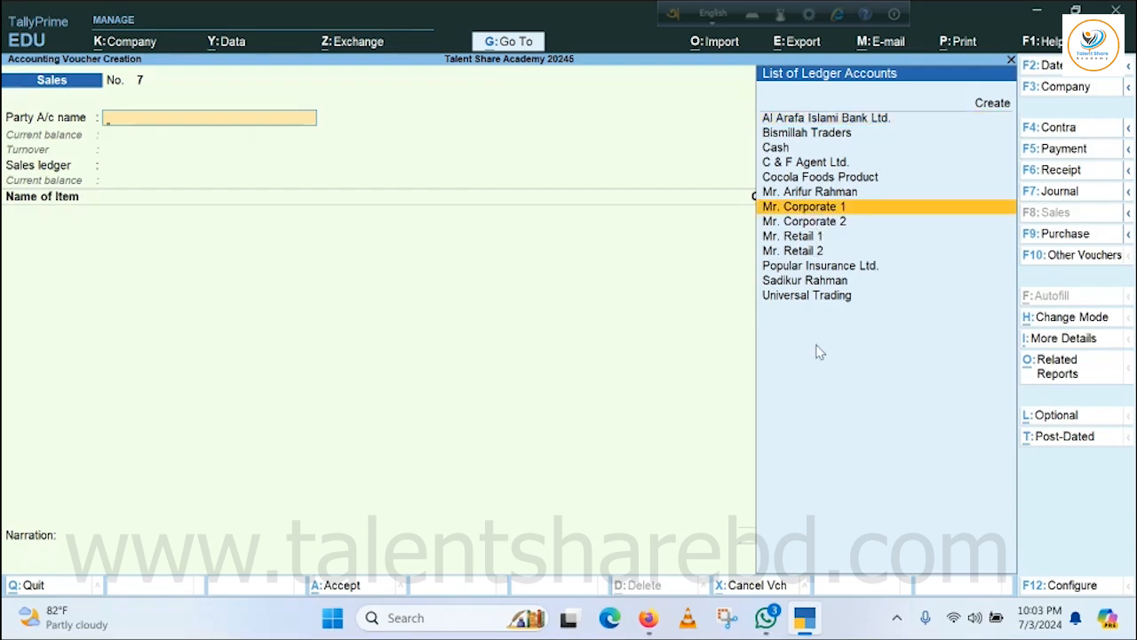
pyautogui.press('Return')
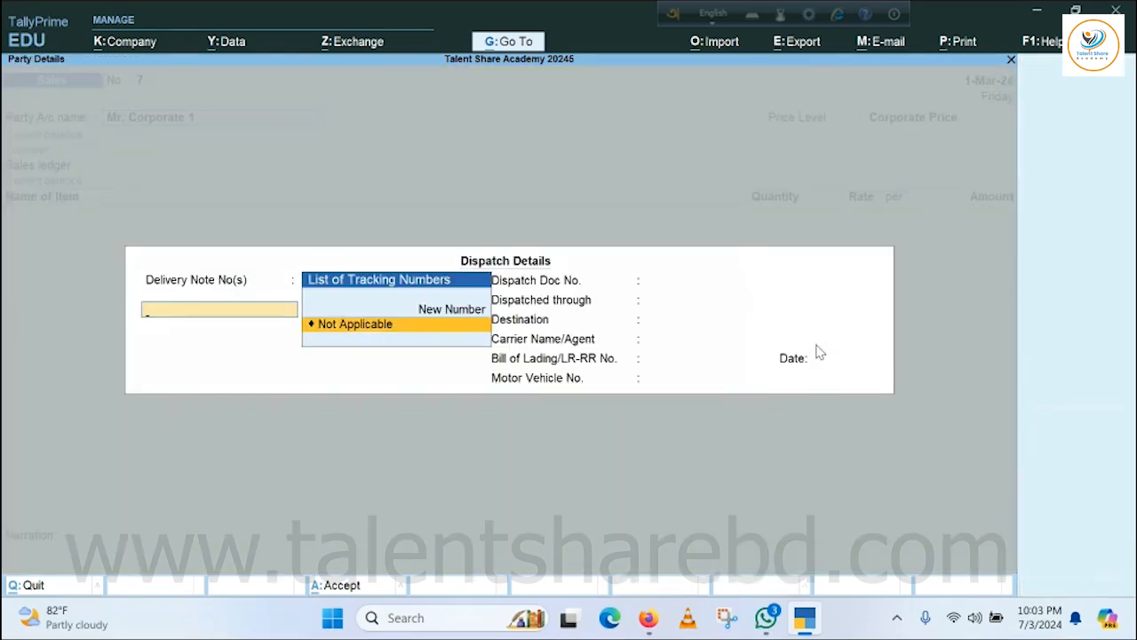
pyautogui.hotkey('ctrl', 'a')
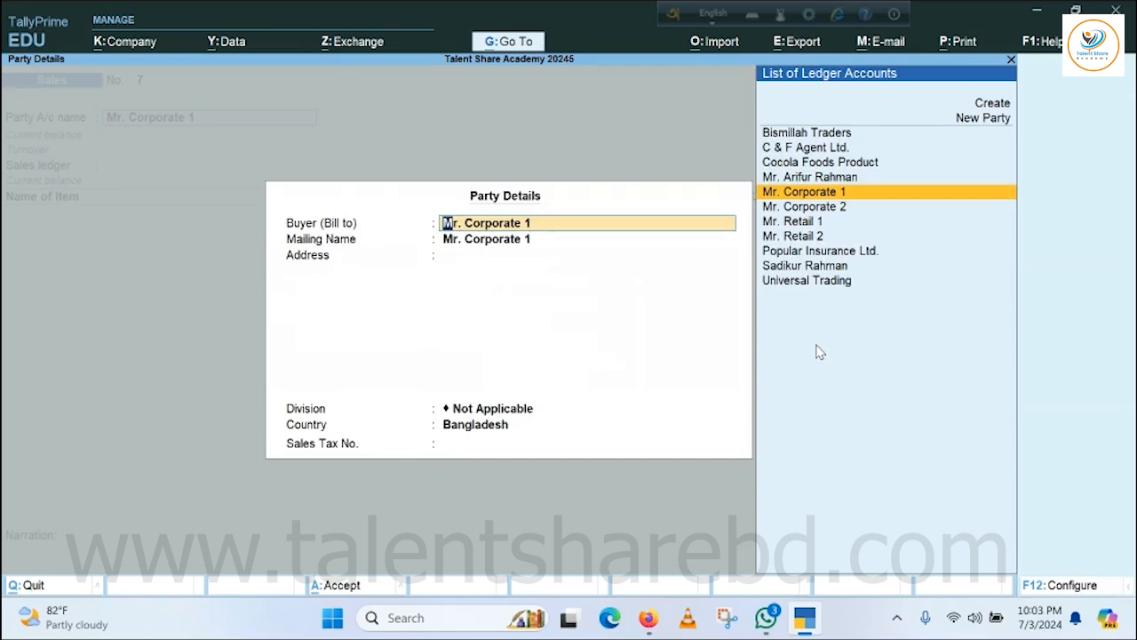
pyautogui.hotkey('ctrl', 'a')
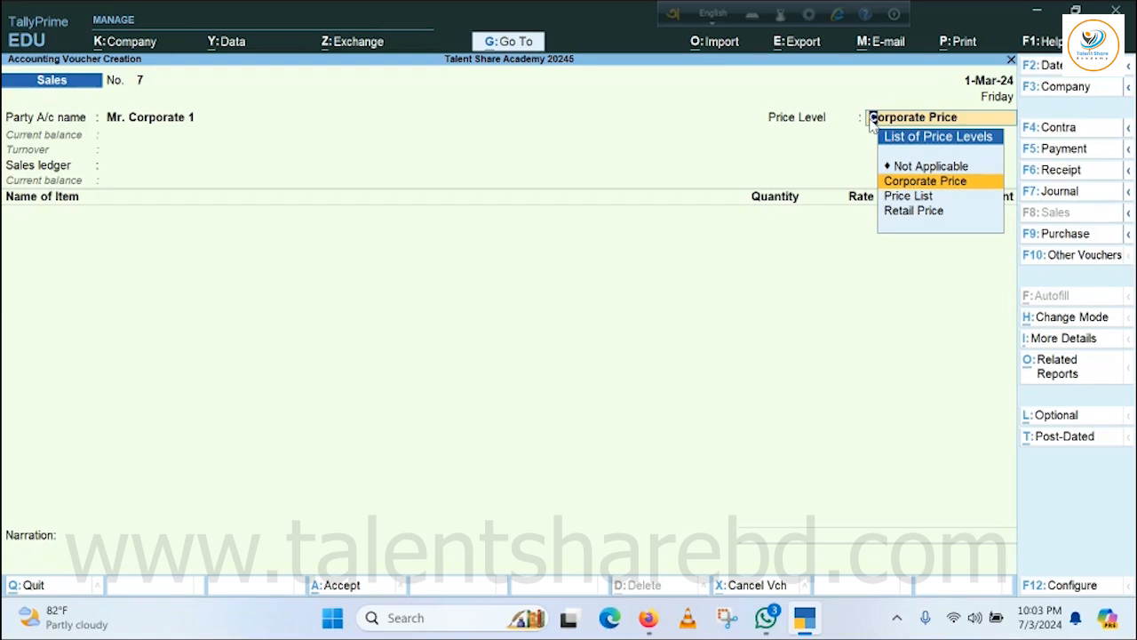
pyautogui.press('Return')
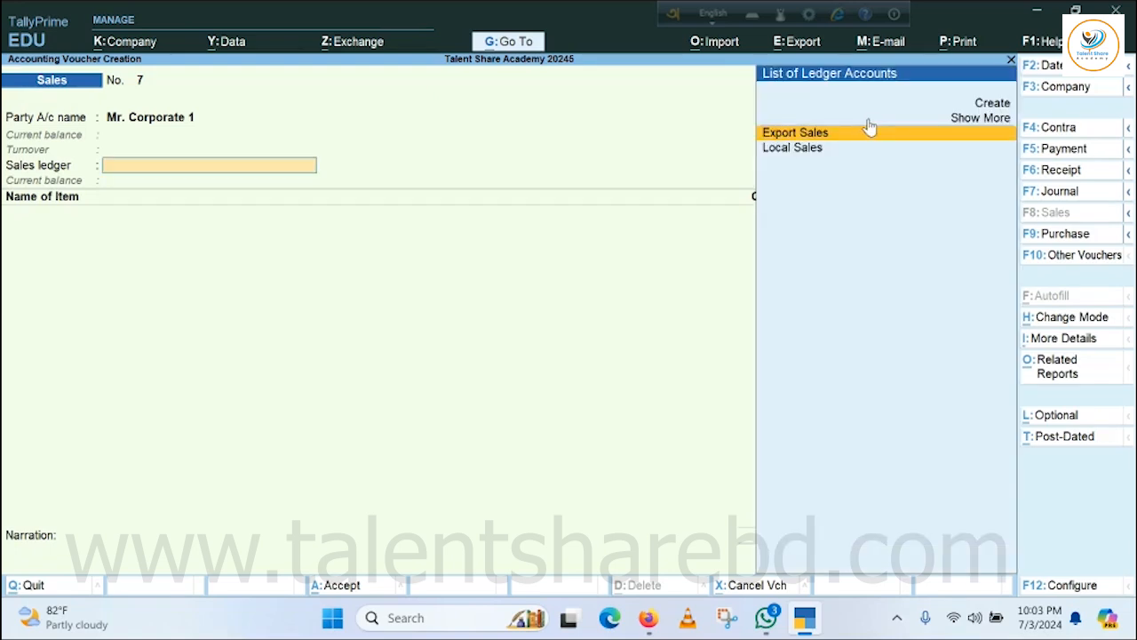
pyautogui.press('Down')
pyautogui.press('Return')
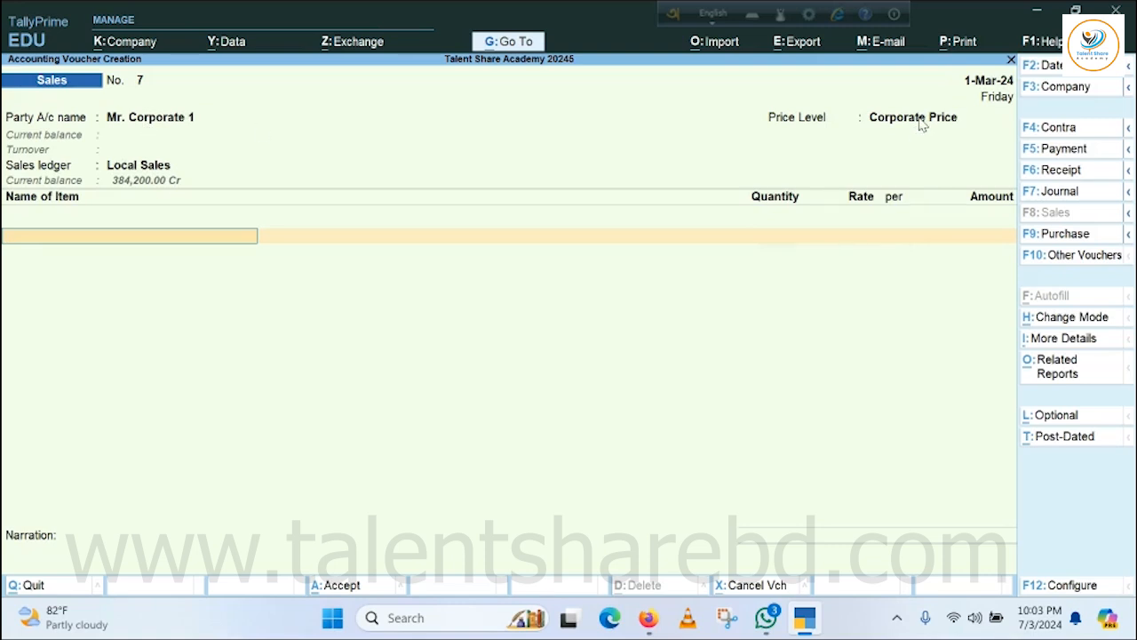
# Add Chokolate as the first stock item in the Mr. Corporate 1 sales voucher.
pyautogui.press('Return')
pyautogui.press('Down')
pyautogui.press('Down')
pyautogui.press('Down')
pyautogui.press('Down')
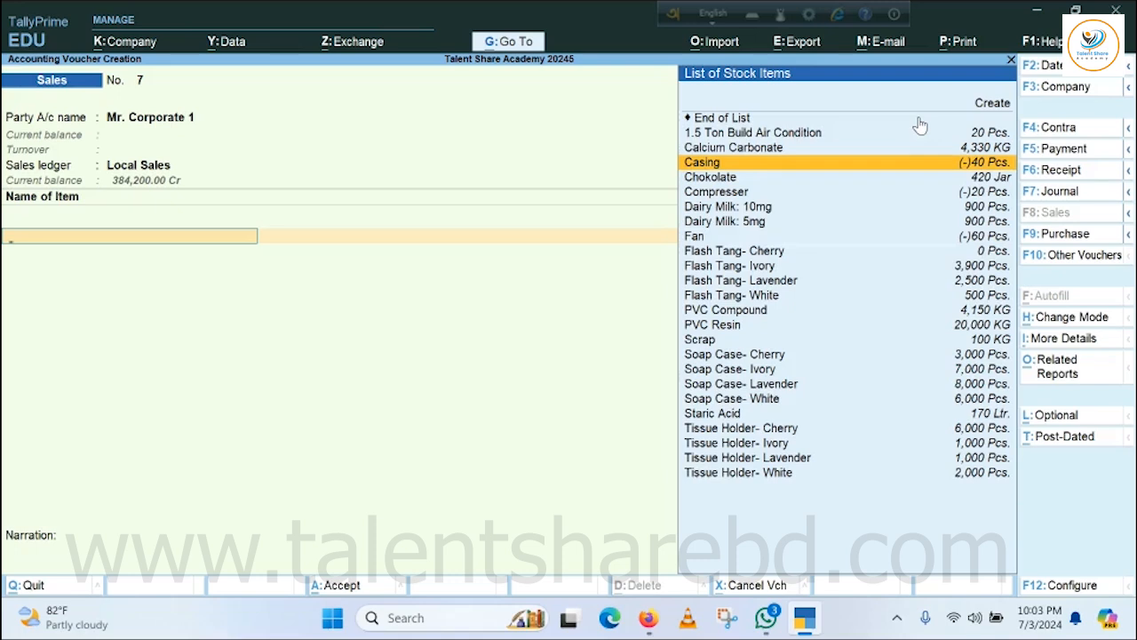
pyautogui.press('Down')
pyautogui.press('Down')
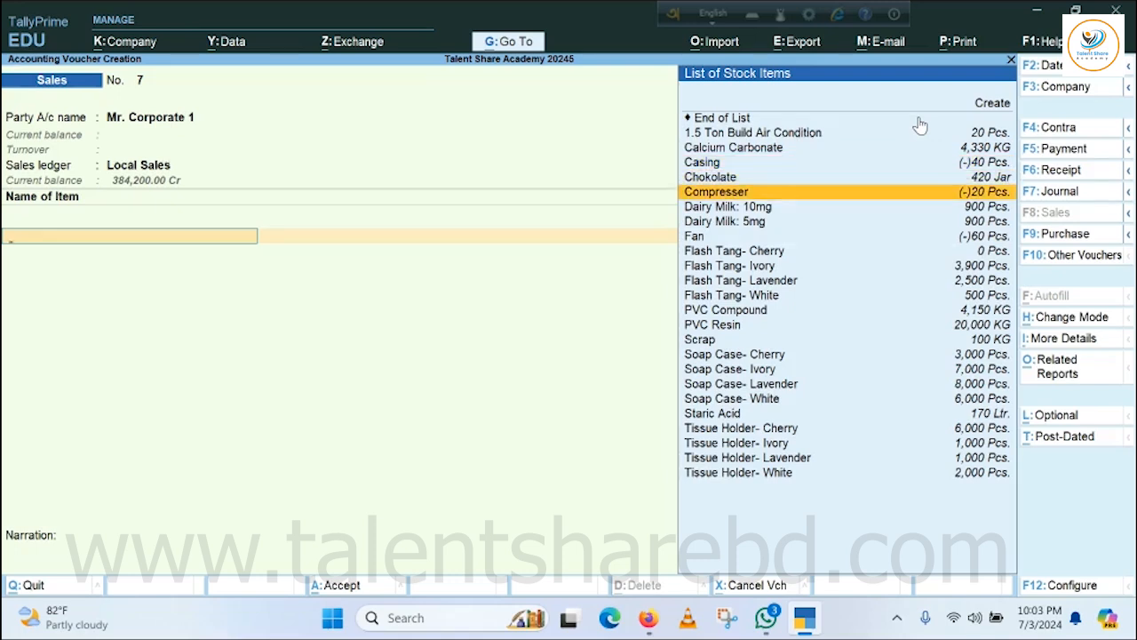
pyautogui.press('Up')
pyautogui.press('Return')
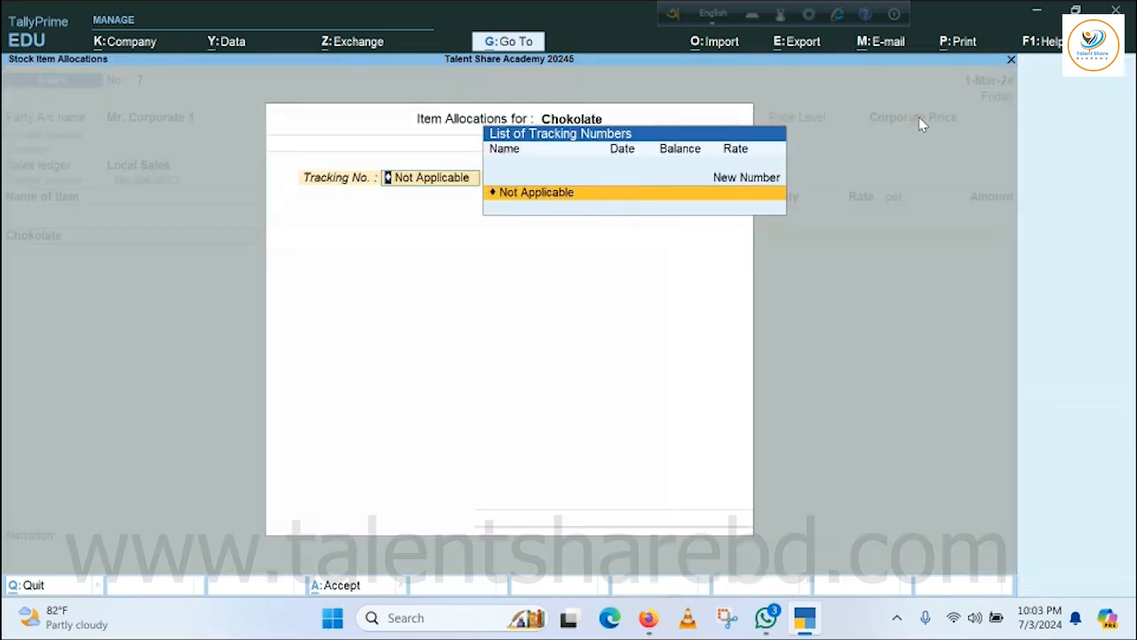
# Allocate 10 Jar of Chokolate with tracking and order numbers not applicable, keeping the price-list rate.
pyautogui.press('Return')
pyautogui.press('Return')
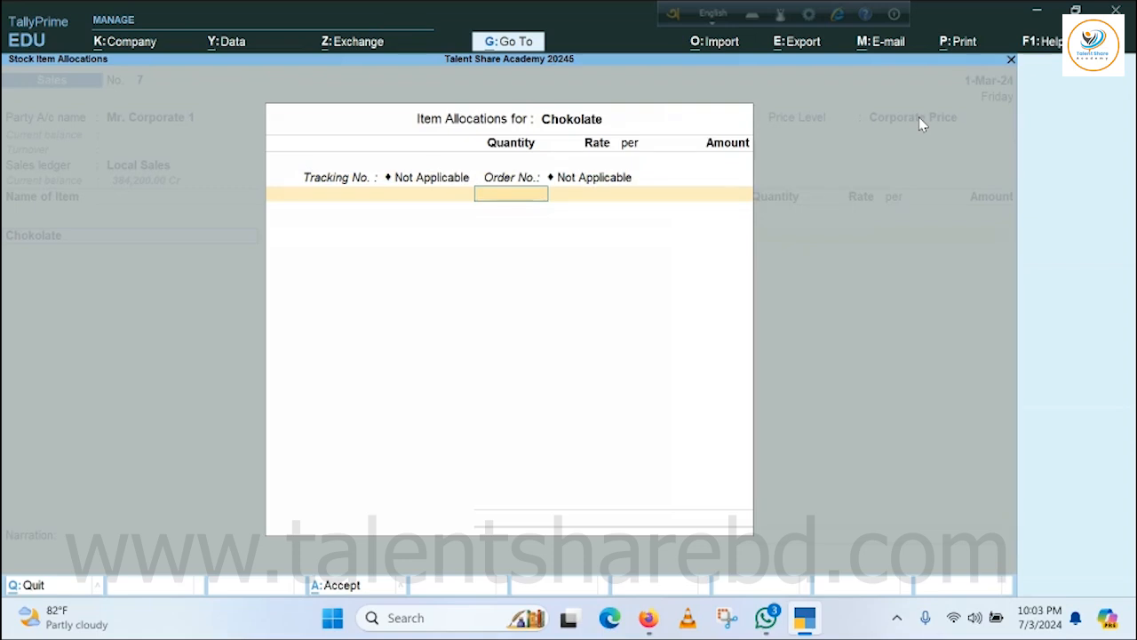
pyautogui.write('10')
pyautogui.press('Return')
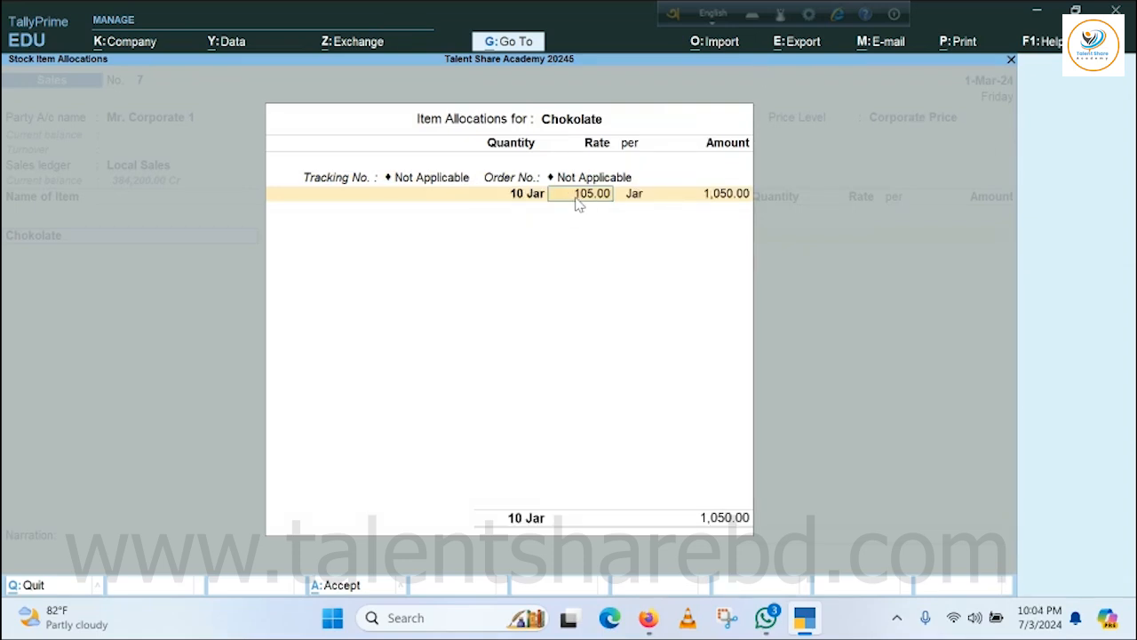
pyautogui.press('Return')
pyautogui.press('Return')
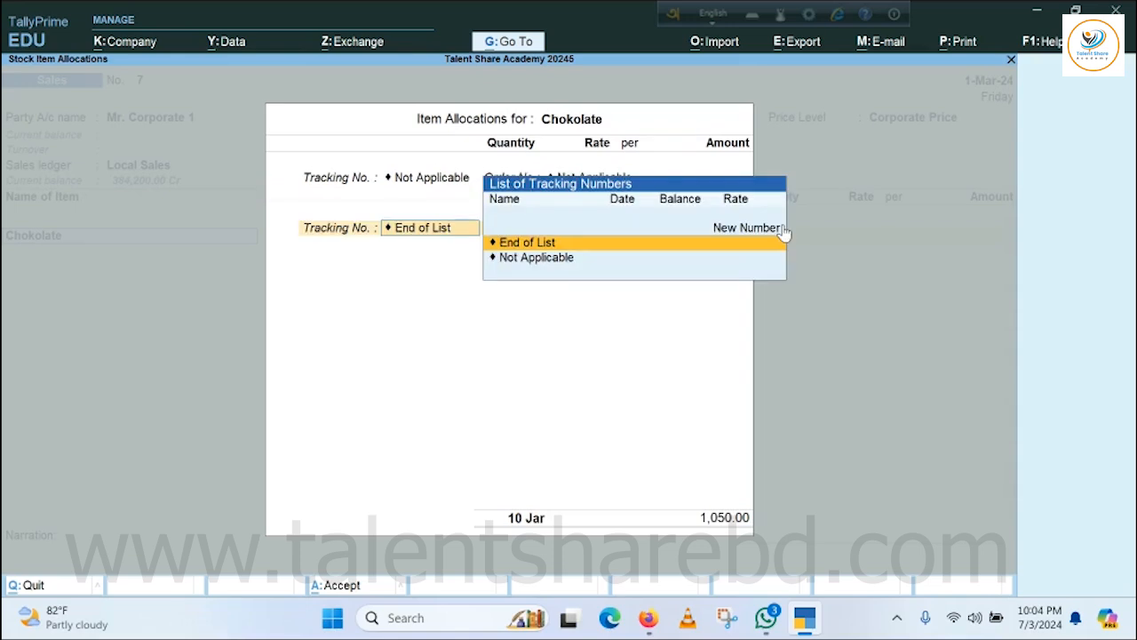
pyautogui.press('Return')
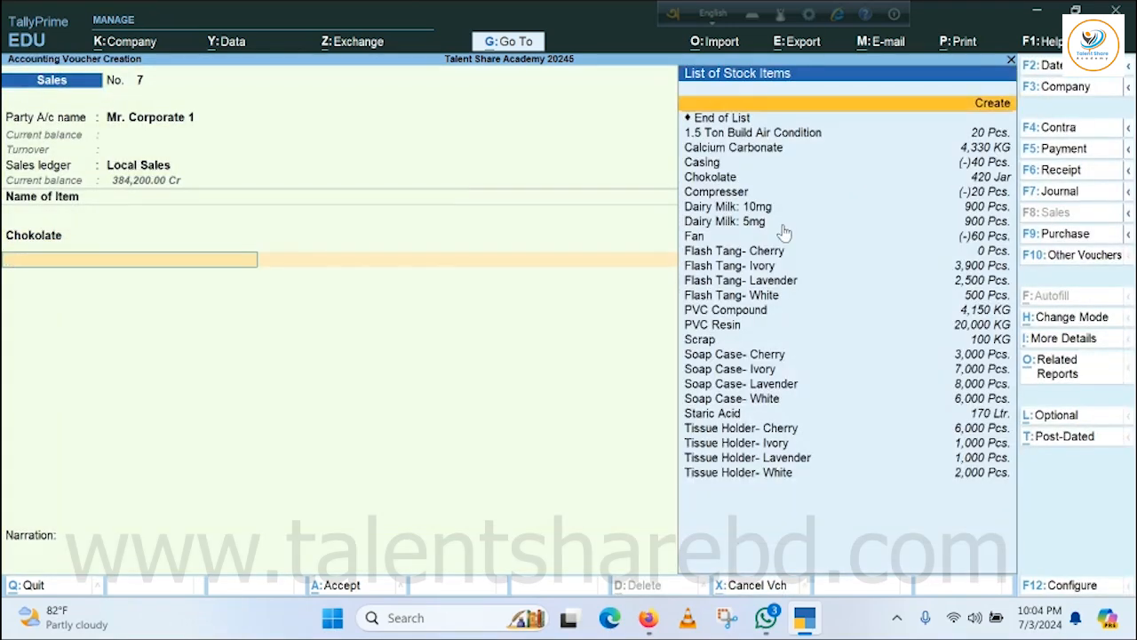
# Add 200 Pcs. of Dairy Milk: 10mg to the voucher at the price-list rate, with tracking and order numbers not applicable.
pyautogui.press('Down')
pyautogui.press('Down')
pyautogui.press('Down')
pyautogui.press('Down')
pyautogui.press('Down')
pyautogui.press('Down')
pyautogui.press('Down')
pyautogui.press('Return')
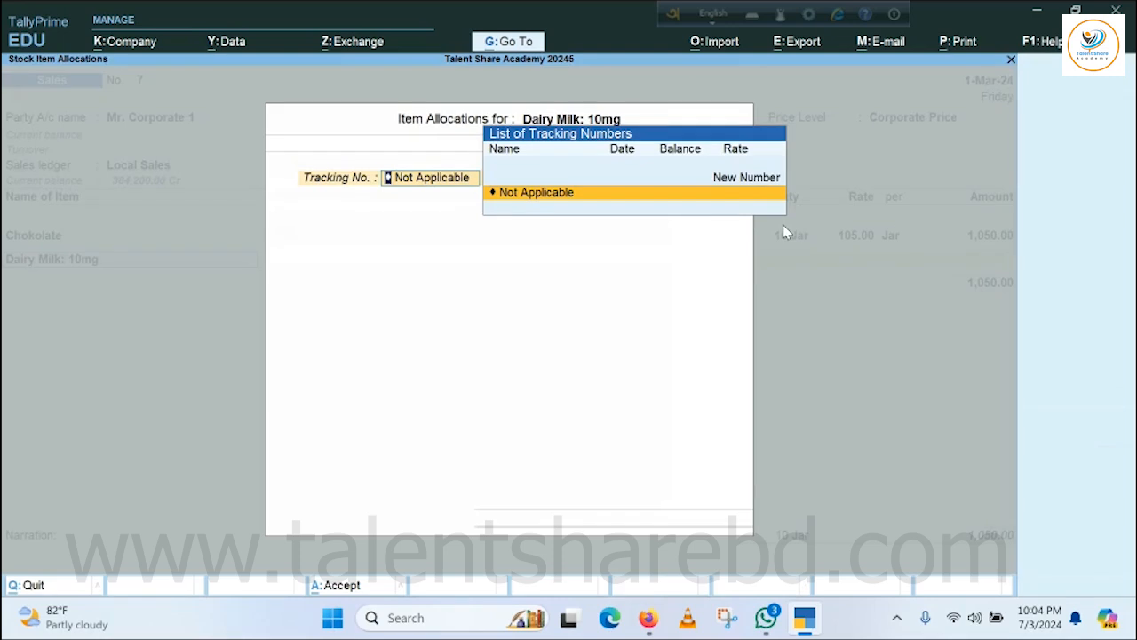
pyautogui.press('Return')
pyautogui.press('Return')
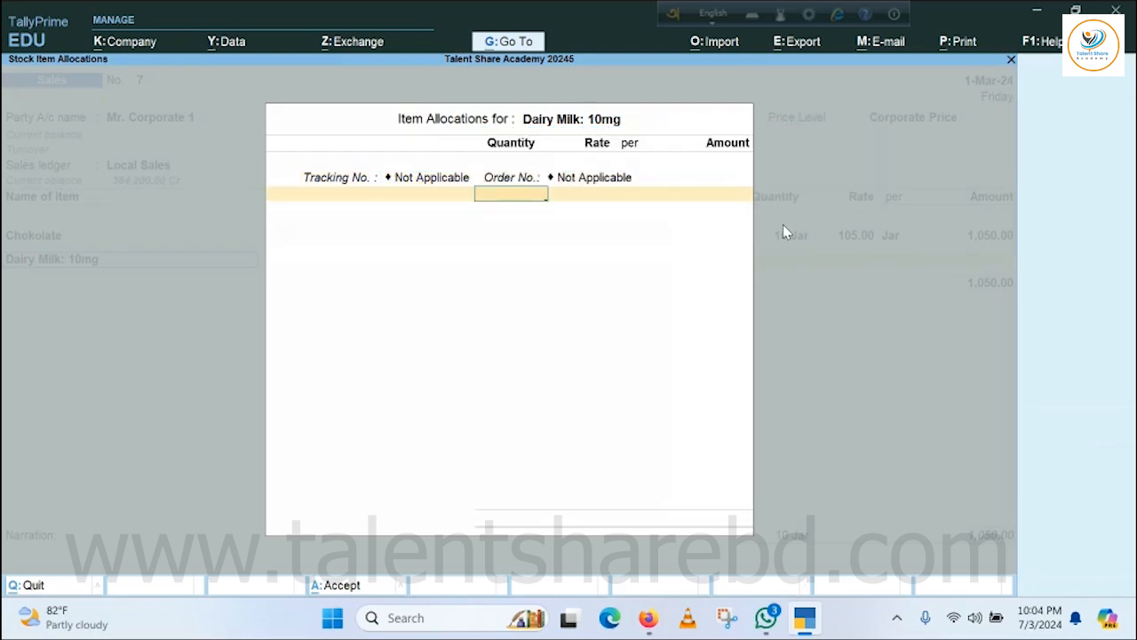
pyautogui.write('200')
pyautogui.press('Return')
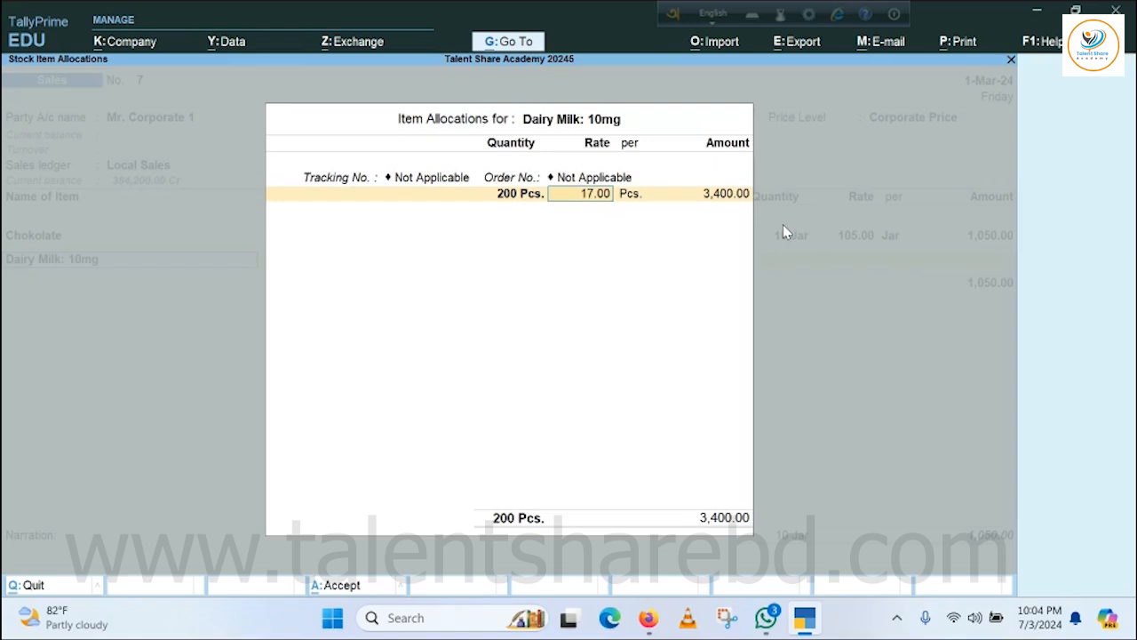
pyautogui.press('Return')
pyautogui.press('Return')
pyautogui.press('Return')
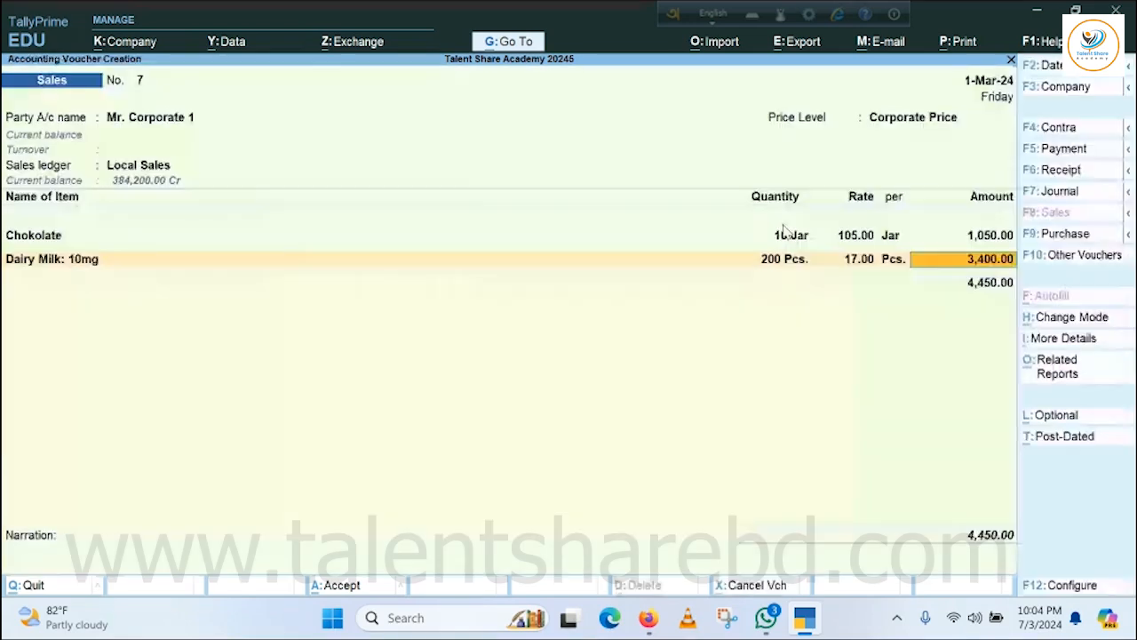
pyautogui.press('Return')
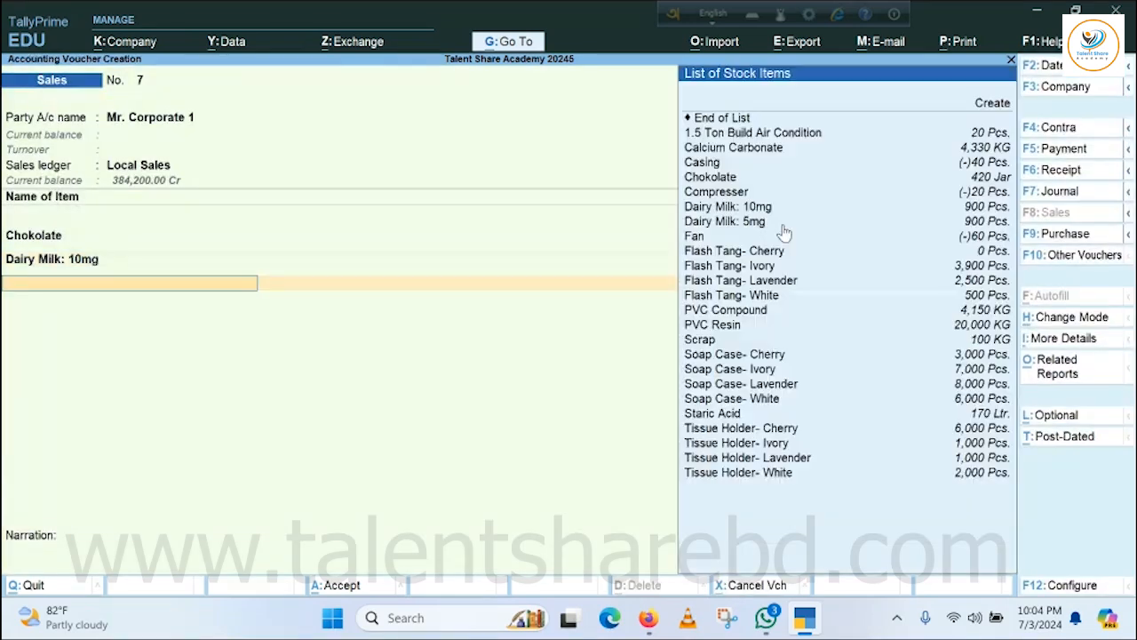
# Add 100 Pcs. of Dairy Milk: 5mg to the voucher at the price-list rate, with tracking and order numbers not applicable.
pyautogui.press('Down')
pyautogui.press('Down')
pyautogui.press('Down')
pyautogui.press('Down')
pyautogui.press('Down')
pyautogui.press('Down')
pyautogui.press('Down')
pyautogui.press('Down')
pyautogui.press('Down')
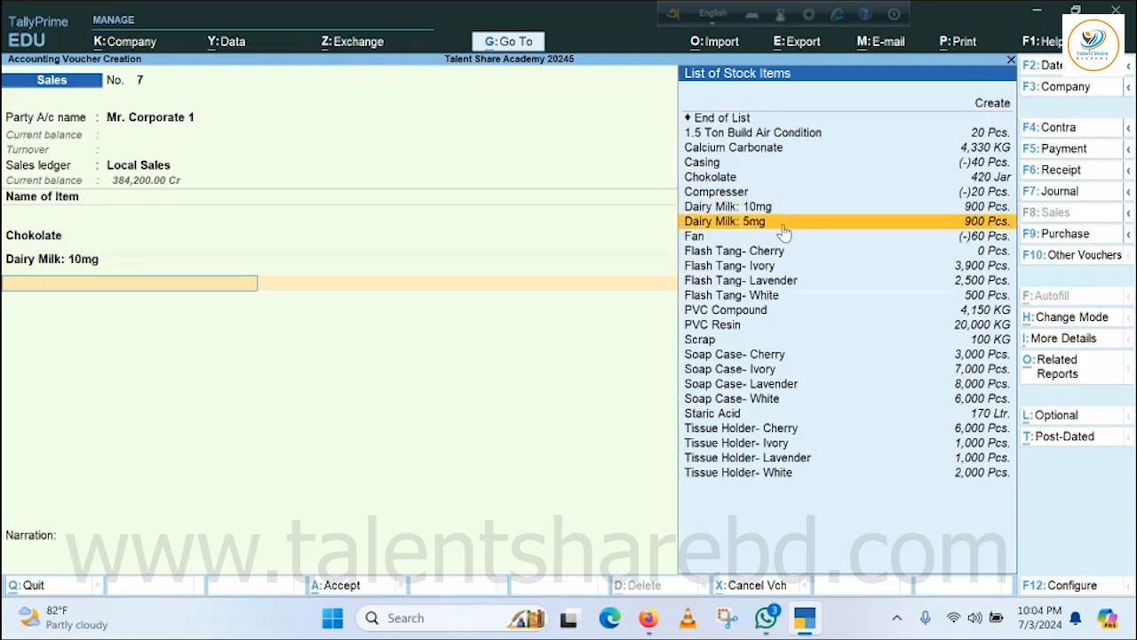
pyautogui.press('Return')
pyautogui.press('Return')
pyautogui.press('Return')
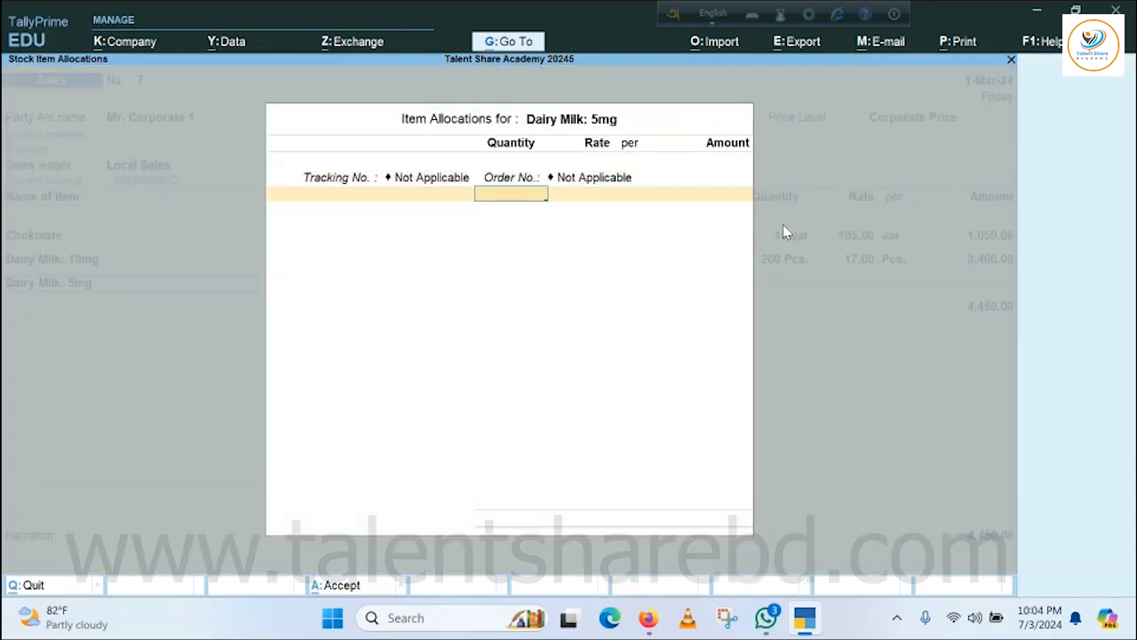
pyautogui.write('100')
pyautogui.press('Return')
pyautogui.press('Return')
pyautogui.press('Return')
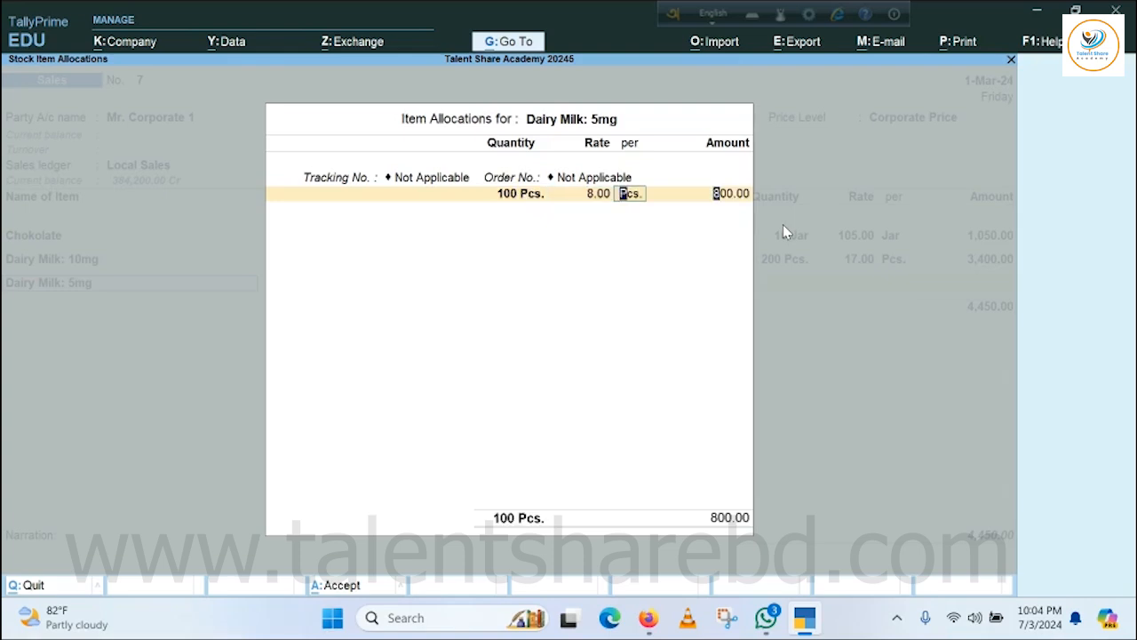
pyautogui.press('Return')
pyautogui.press('Return')
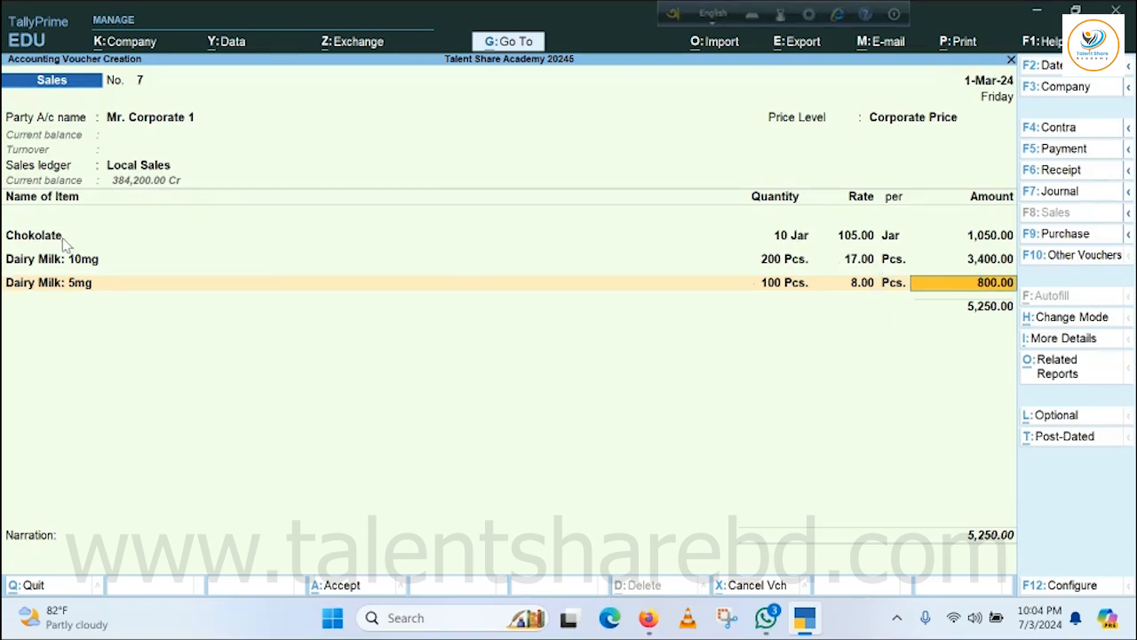
pyautogui.press('Return')
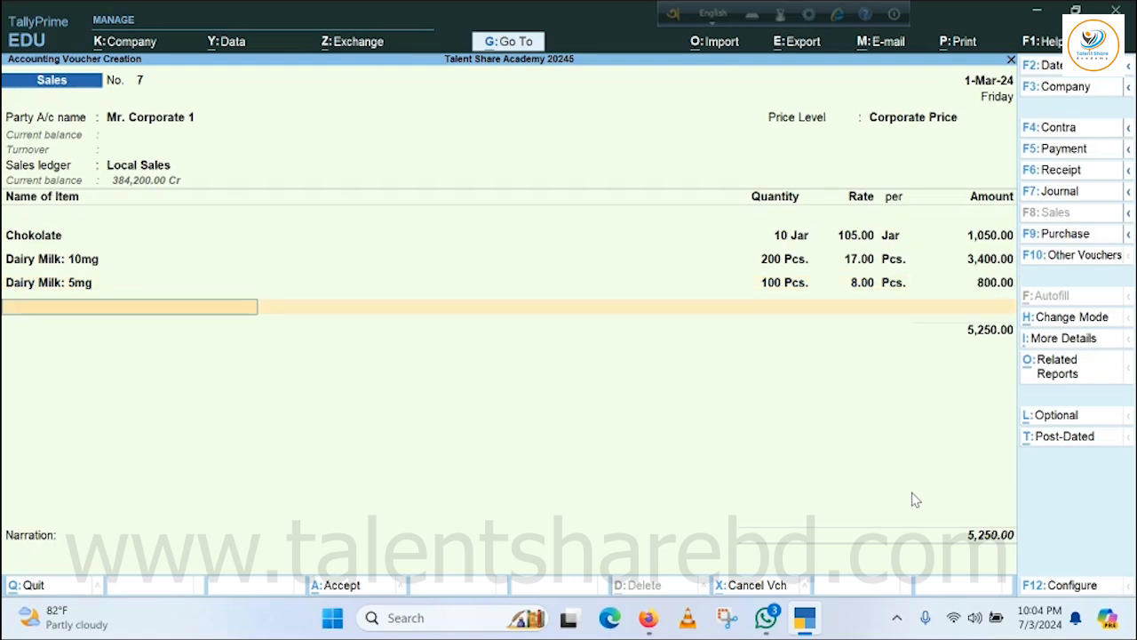
# End the item list and save the Mr. Corporate 1 sales voucher with a blank narration.
pyautogui.press('Return')
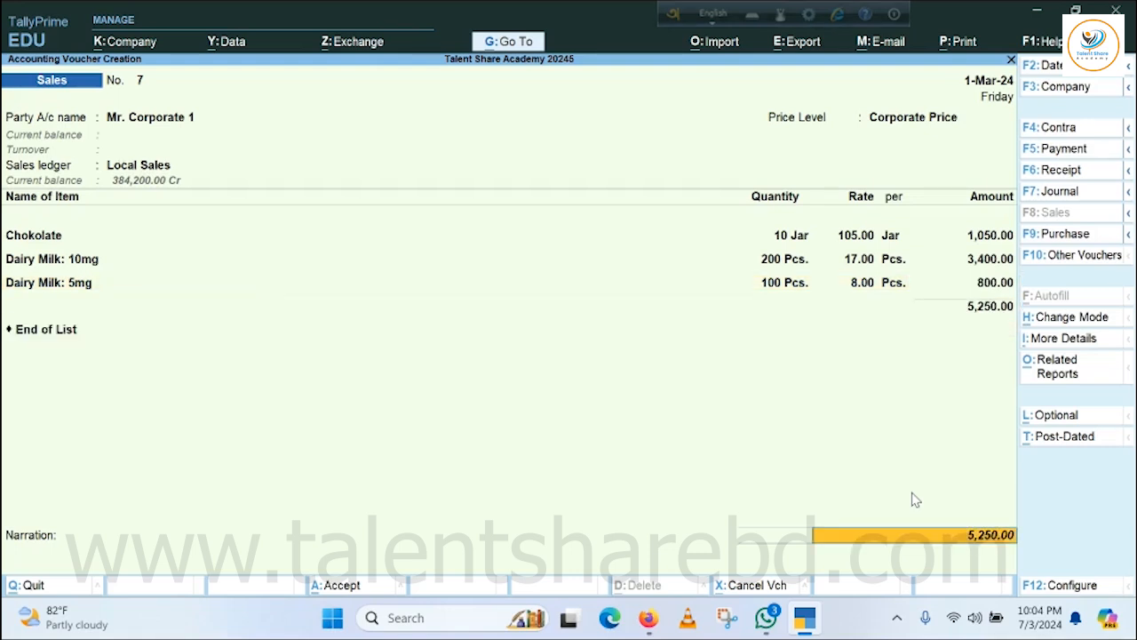
pyautogui.press('Return')
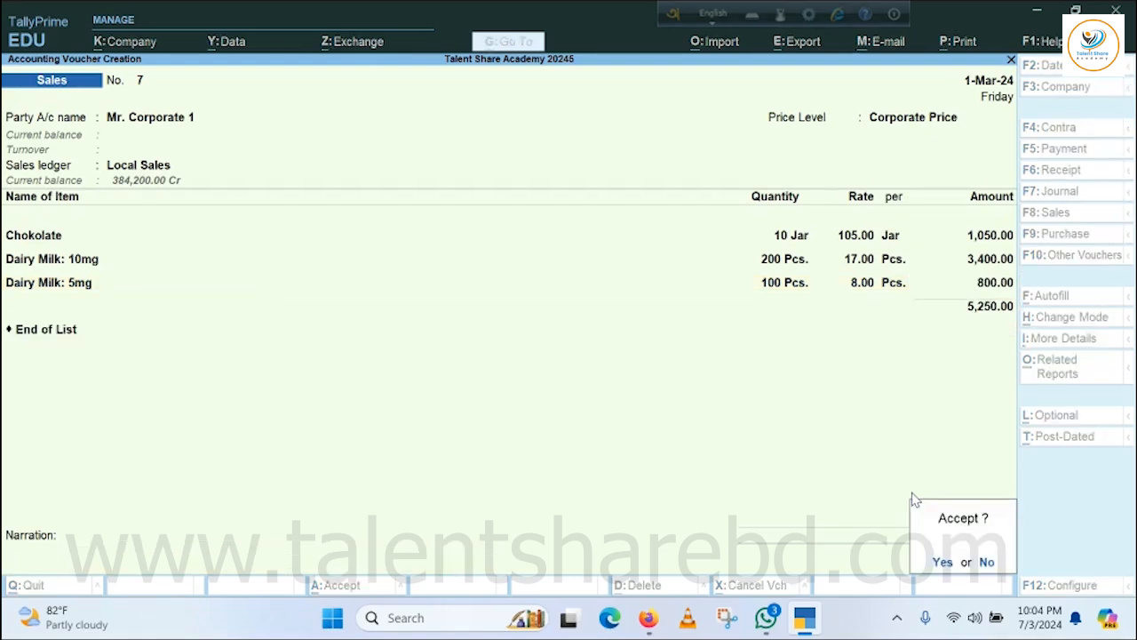
pyautogui.press('Return')
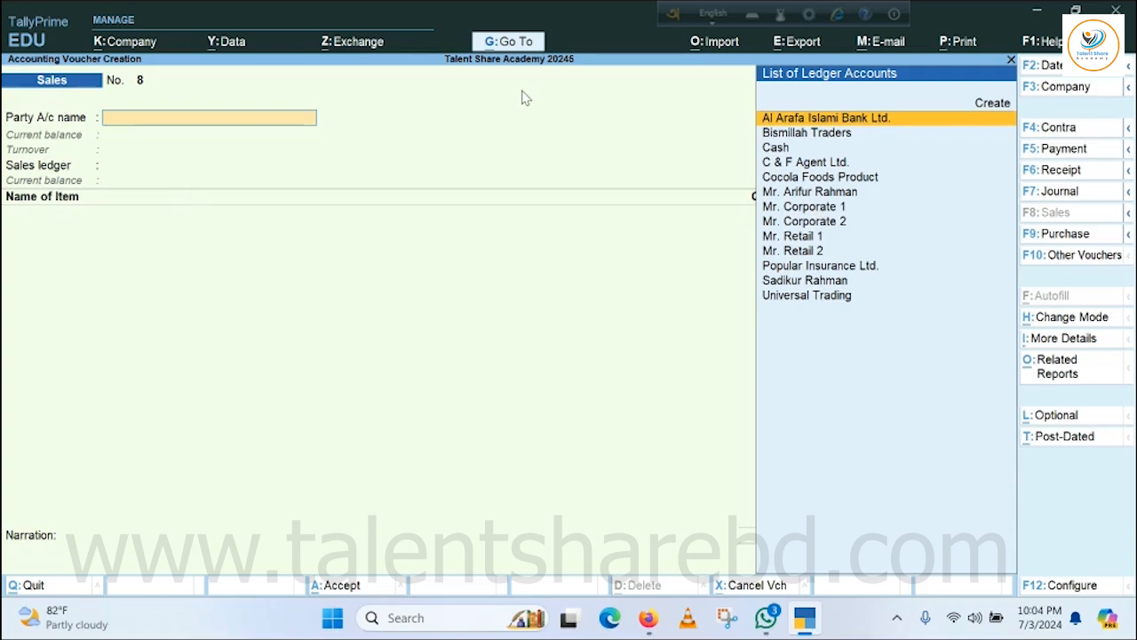
# Fill in a sales voucher for Mr. Retail 1 with default dispatch and party details, the Retail Price level and the Local Sales ledger.
pyautogui.click(807, 238)
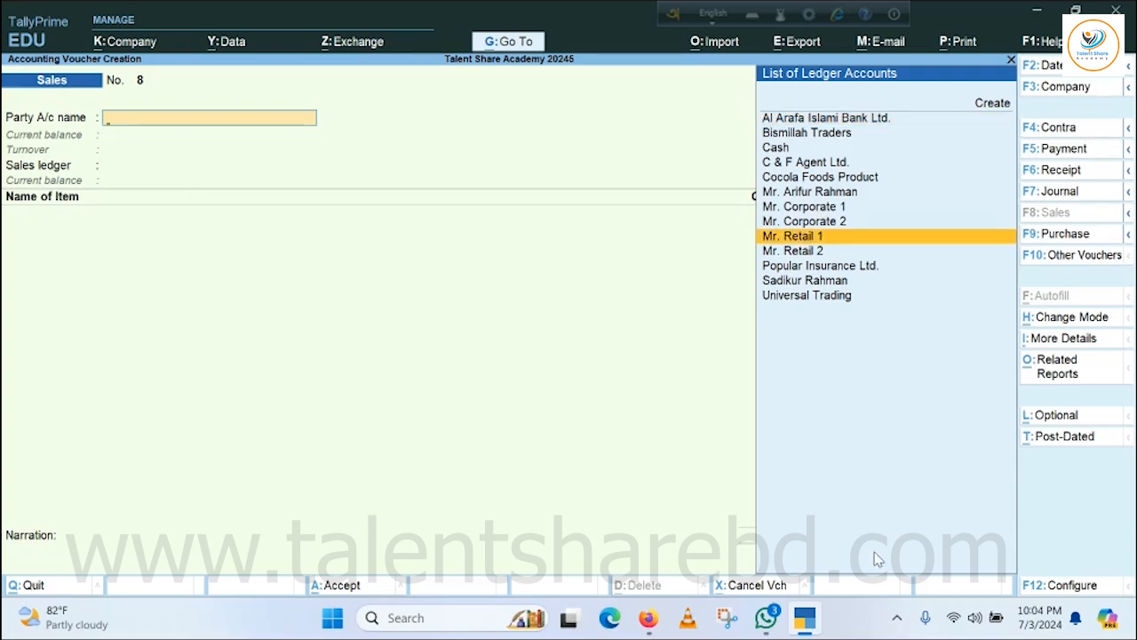
pyautogui.press('Return')
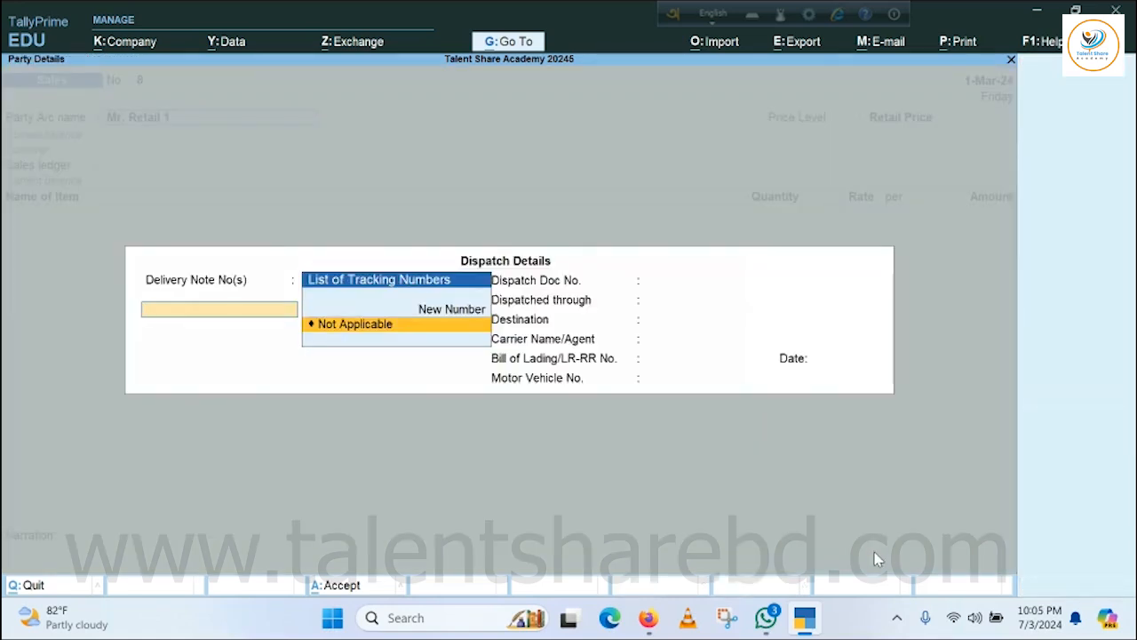
pyautogui.hotkey('ctrl', 'a')
pyautogui.hotkey('ctrl', 'a')
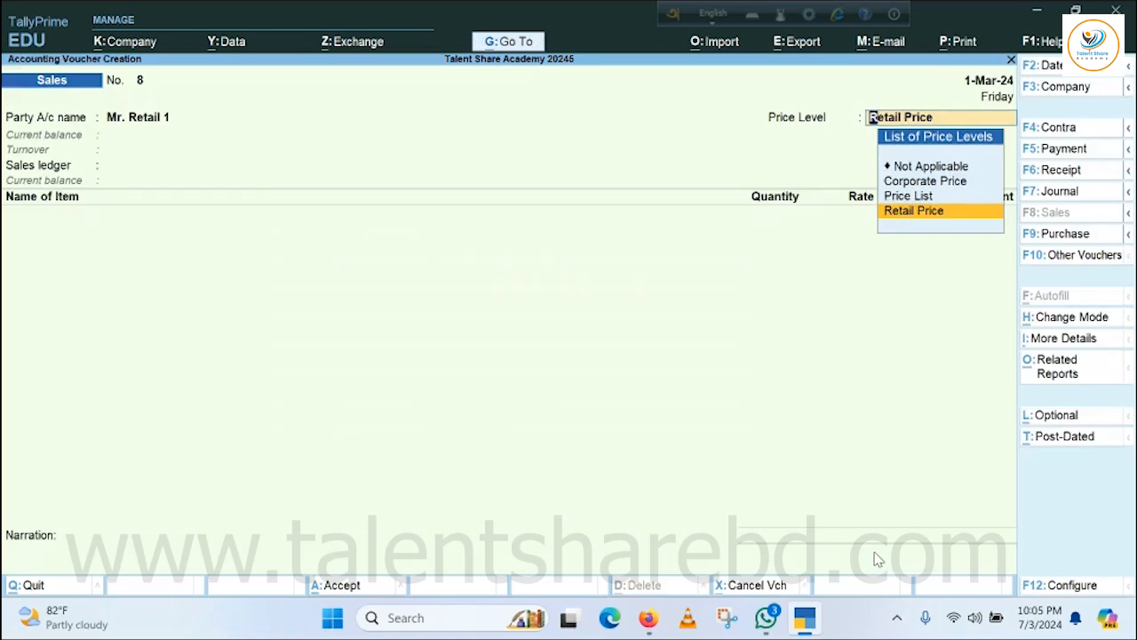
pyautogui.press('Return')
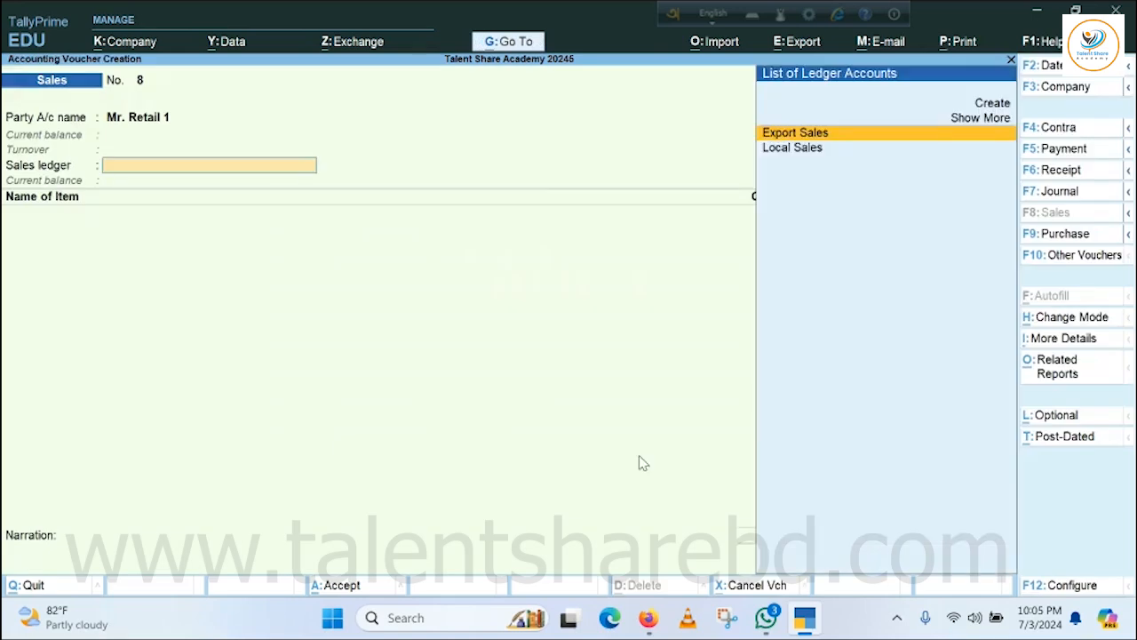
pyautogui.press('Down')
pyautogui.press('Return')
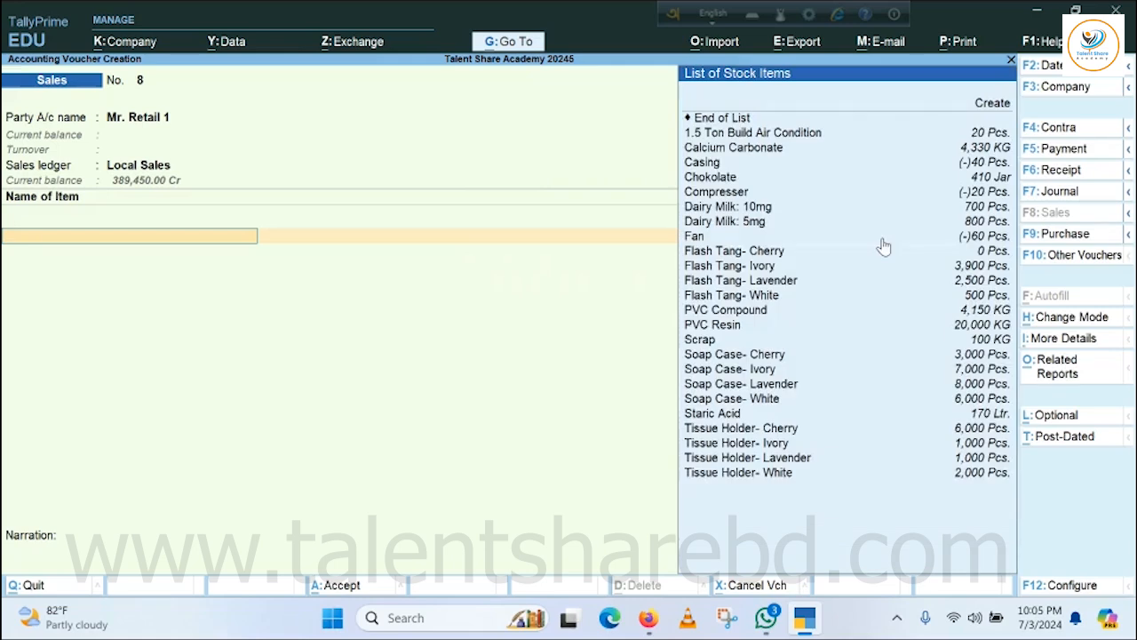
# Add 50 Jar of Chokolate to the voucher at the price-list rate, with tracking and order numbers not applicable.
pyautogui.press('Down')
pyautogui.press('Down')
pyautogui.press('Down')
pyautogui.press('Down')
pyautogui.press('Down')
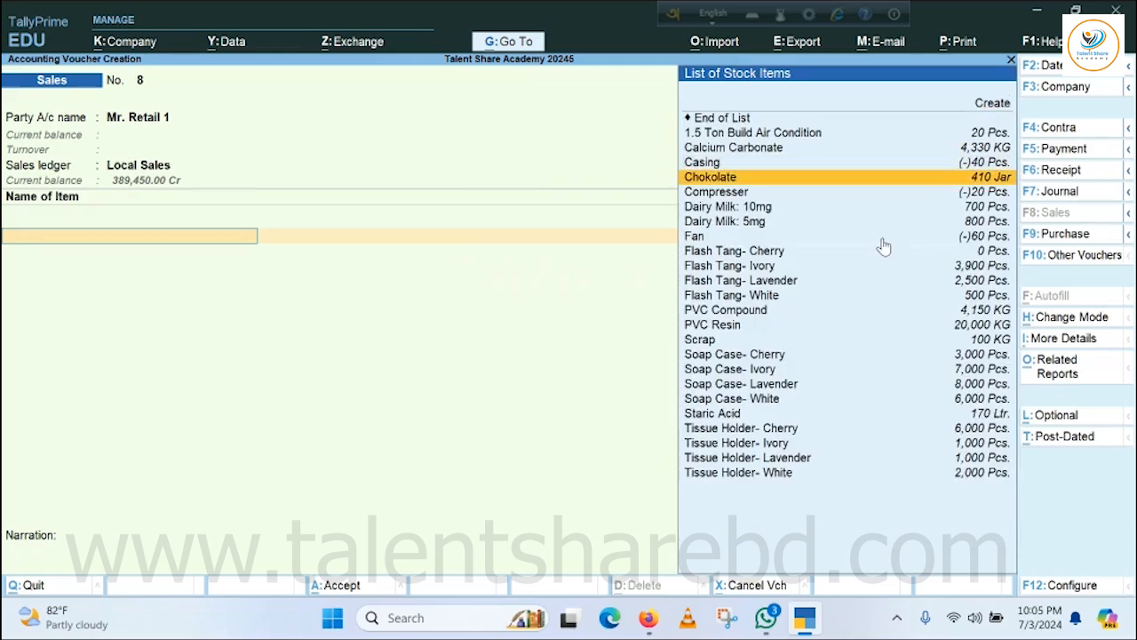
pyautogui.press('Return')
pyautogui.press('Return')
pyautogui.press('Return')
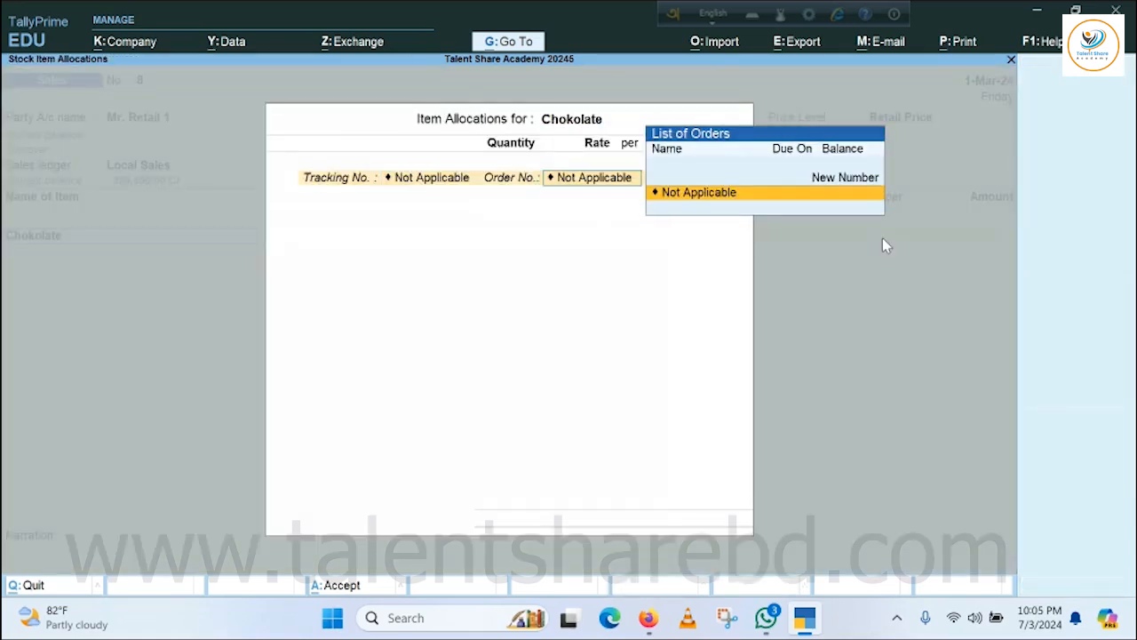
pyautogui.write('50')
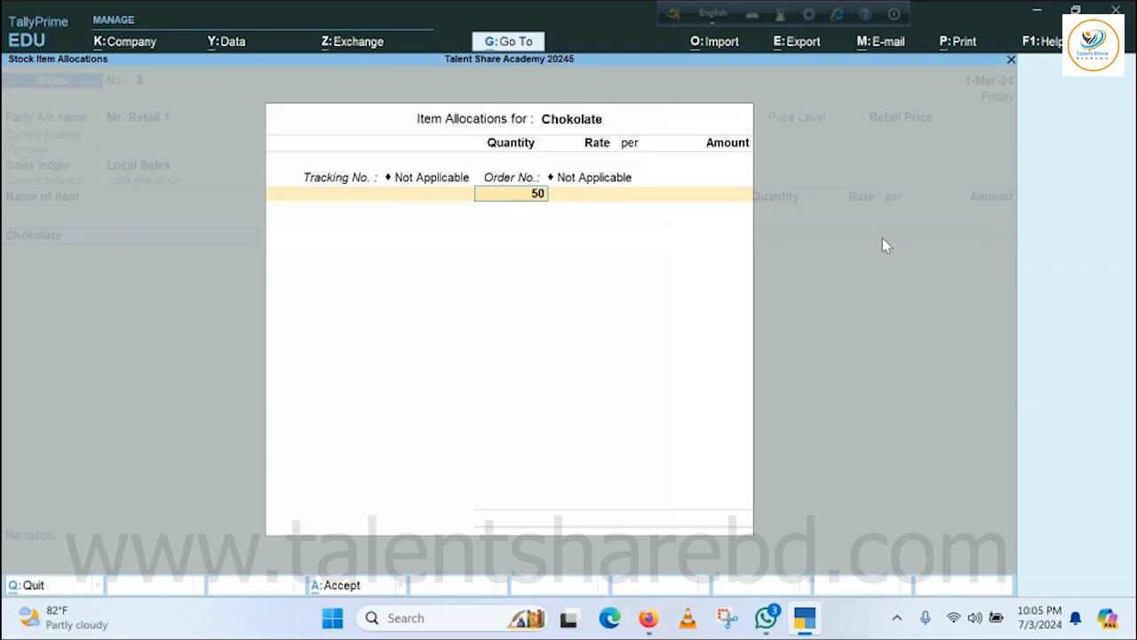
pyautogui.press('Return')
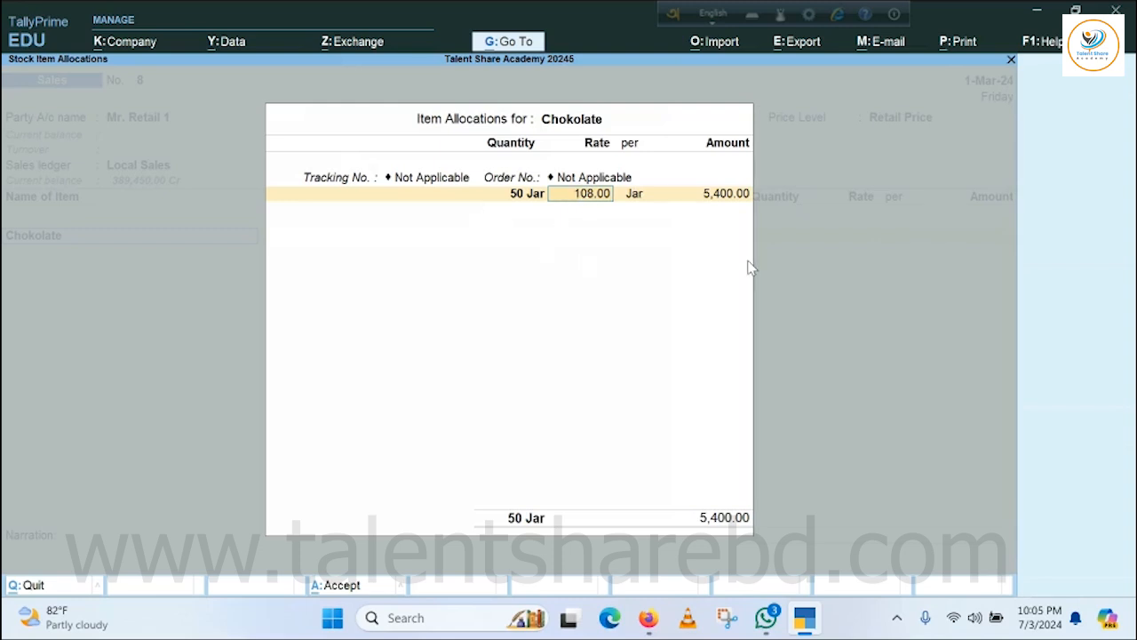
pyautogui.press('Return')
pyautogui.press('Return')
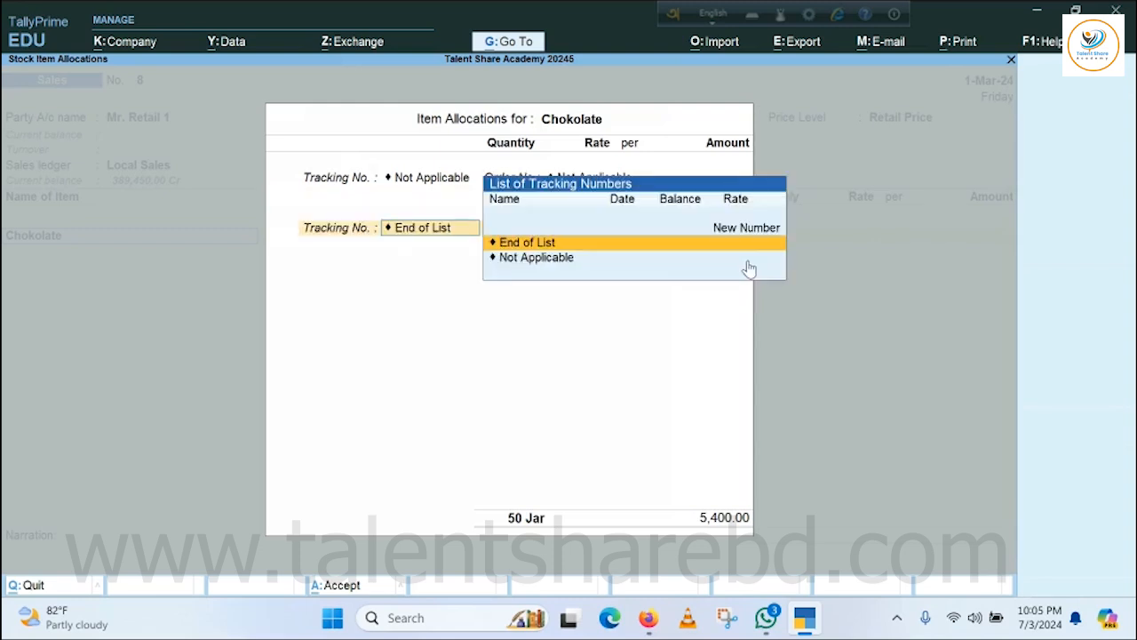
pyautogui.press('Return')
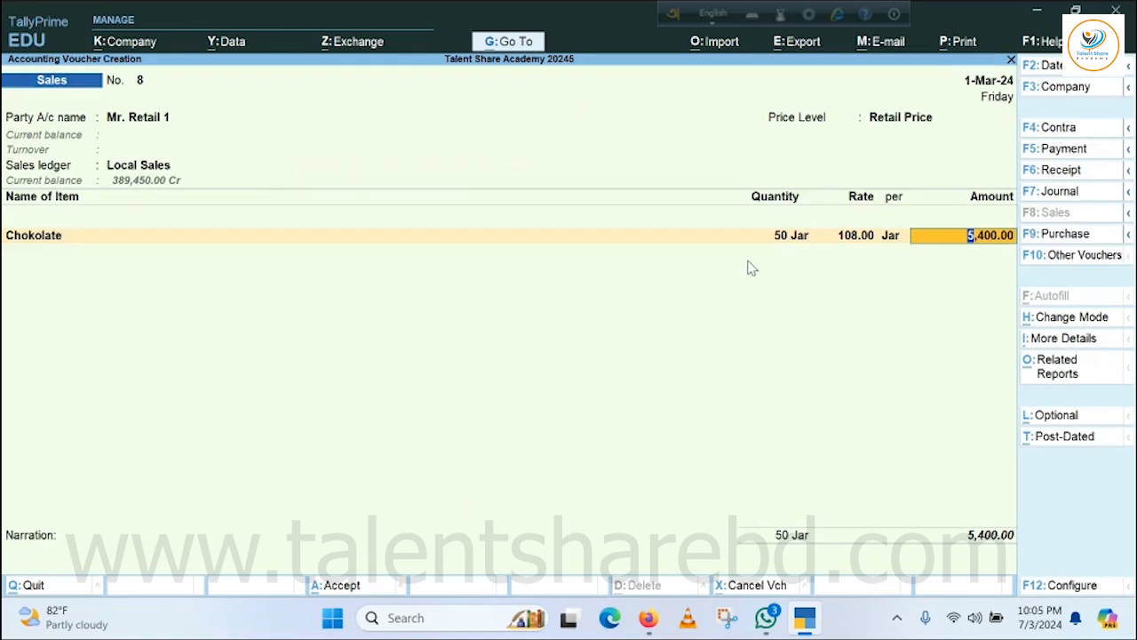
pyautogui.press('Return')
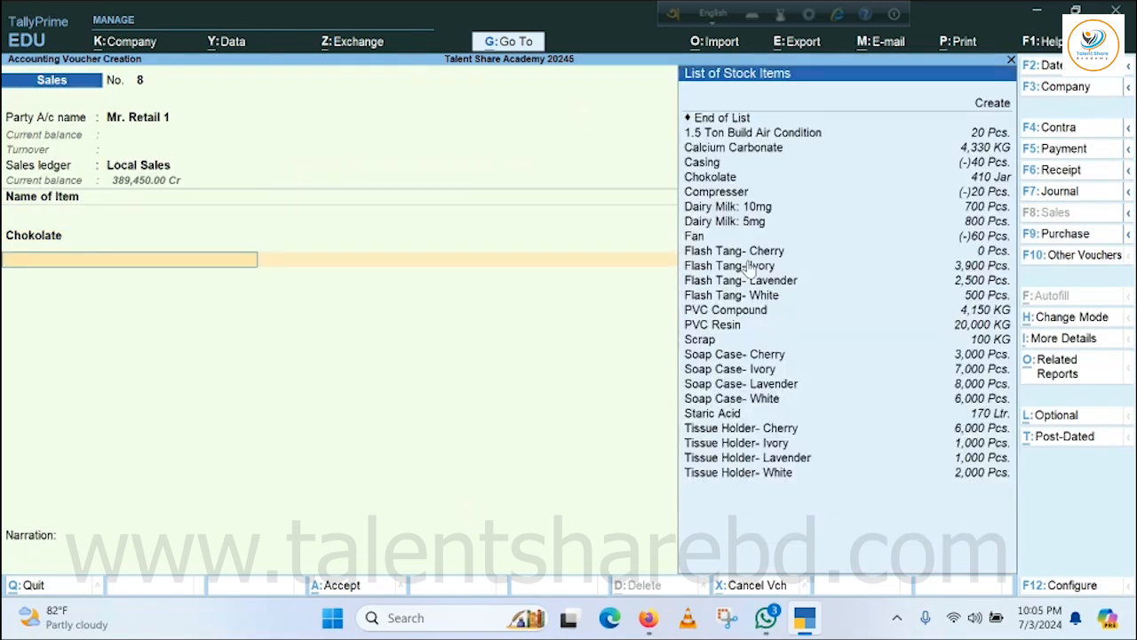
# Add 200 Pcs. of Dairy Milk: 10mg at the price-list rate, with tracking and order numbers not applicable.
pyautogui.press('Down')
pyautogui.press('Down')
pyautogui.press('Down')
pyautogui.press('Down')
pyautogui.press('Down')
pyautogui.press('Down')
pyautogui.press('Down')
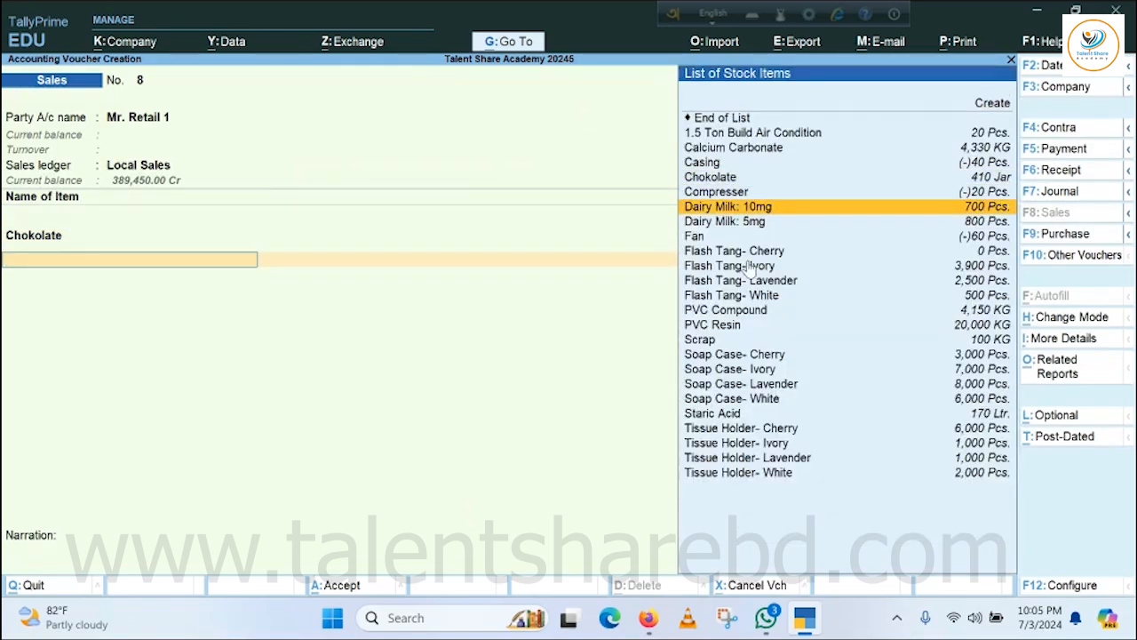
pyautogui.press('Return')
pyautogui.press('Return')
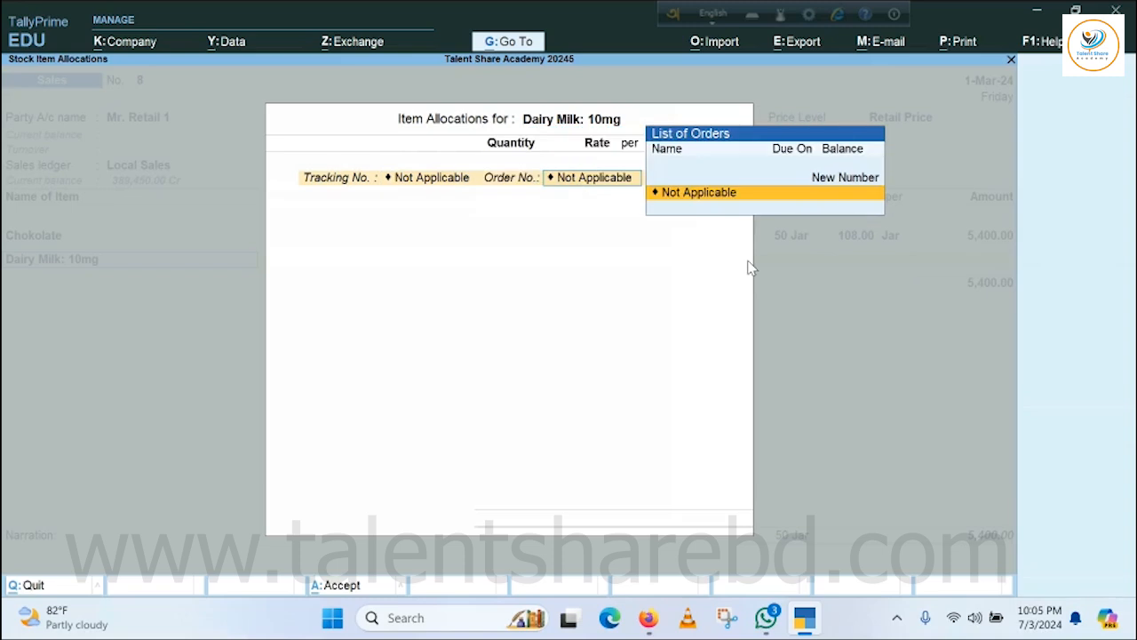
pyautogui.press('Return')
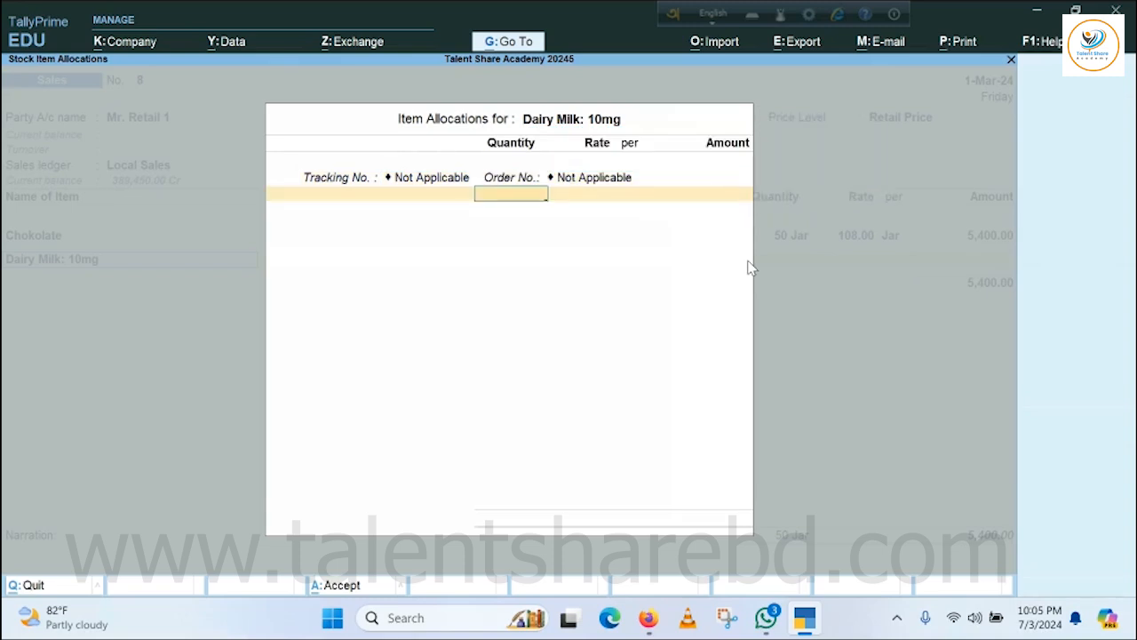
pyautogui.write('200')
pyautogui.press('Return')
pyautogui.press('Return')
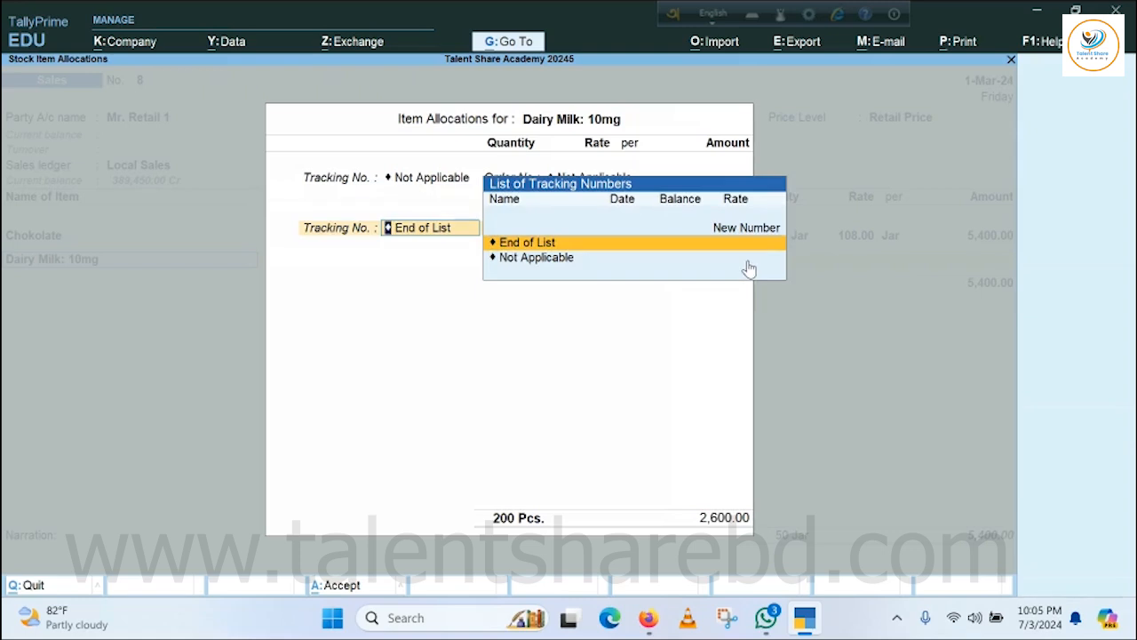
pyautogui.press('Return')
pyautogui.press('Return')
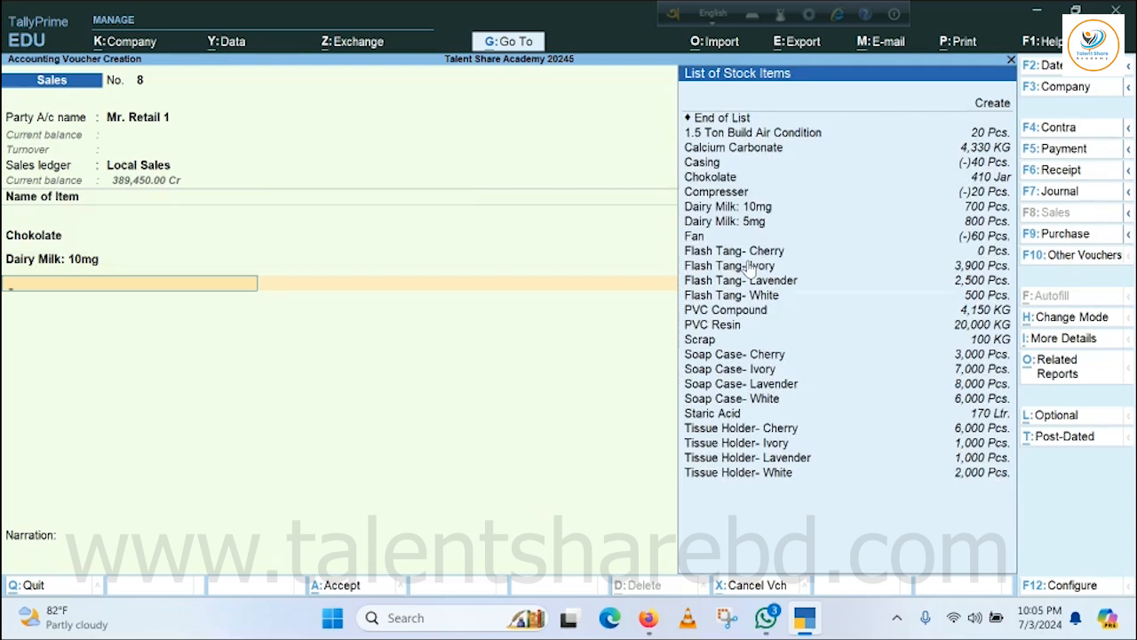
# Add 200 Pcs. of Dairy Milk: 5mg at the price-list rate, with tracking and order numbers not applicable.
pyautogui.press('Down')
pyautogui.press('Down')
pyautogui.press('Down')
pyautogui.press('Down')
pyautogui.press('Down')
pyautogui.press('Down')
pyautogui.press('Down')
pyautogui.press('Down')
pyautogui.press('Down')
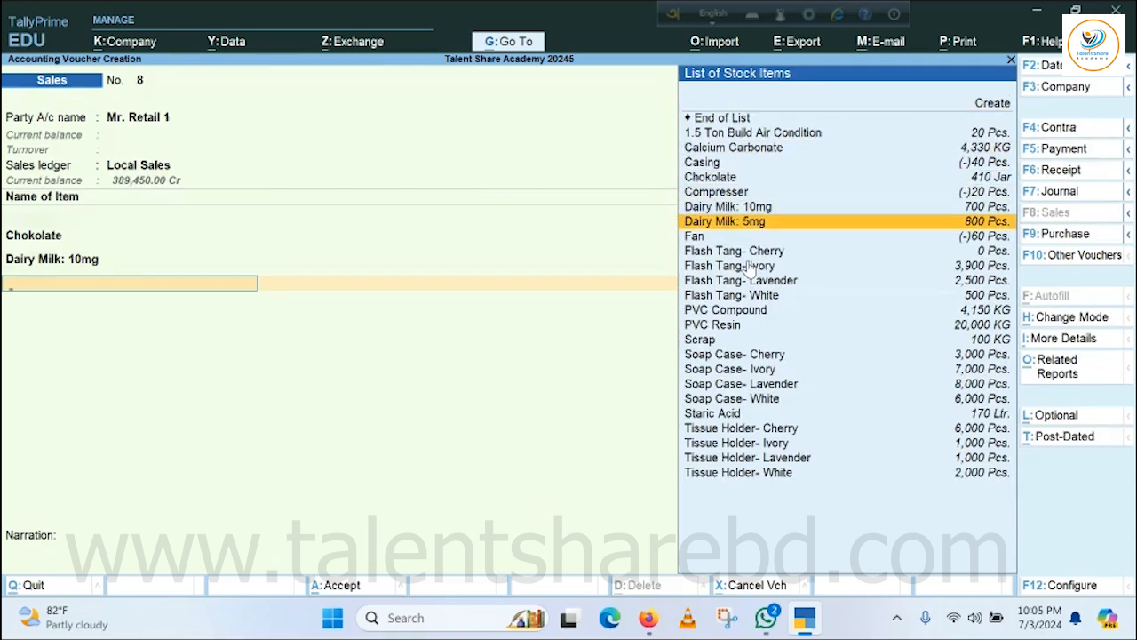
pyautogui.press('Return')
pyautogui.press('Return')
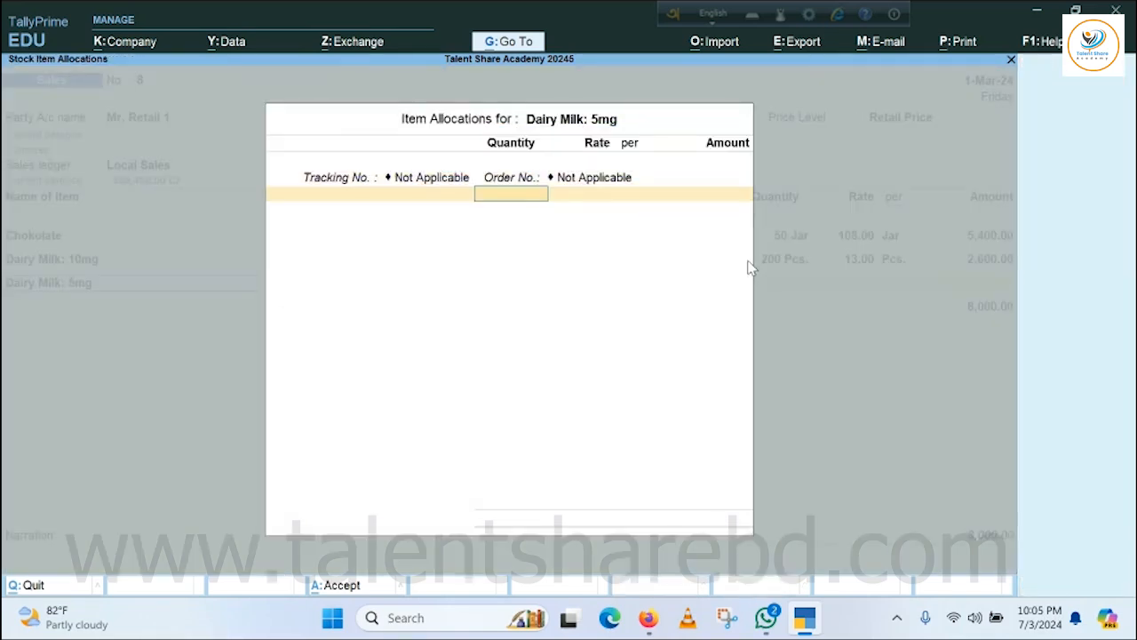
pyautogui.write('200')
pyautogui.press('Return')
pyautogui.press('Return')
pyautogui.press('Return')
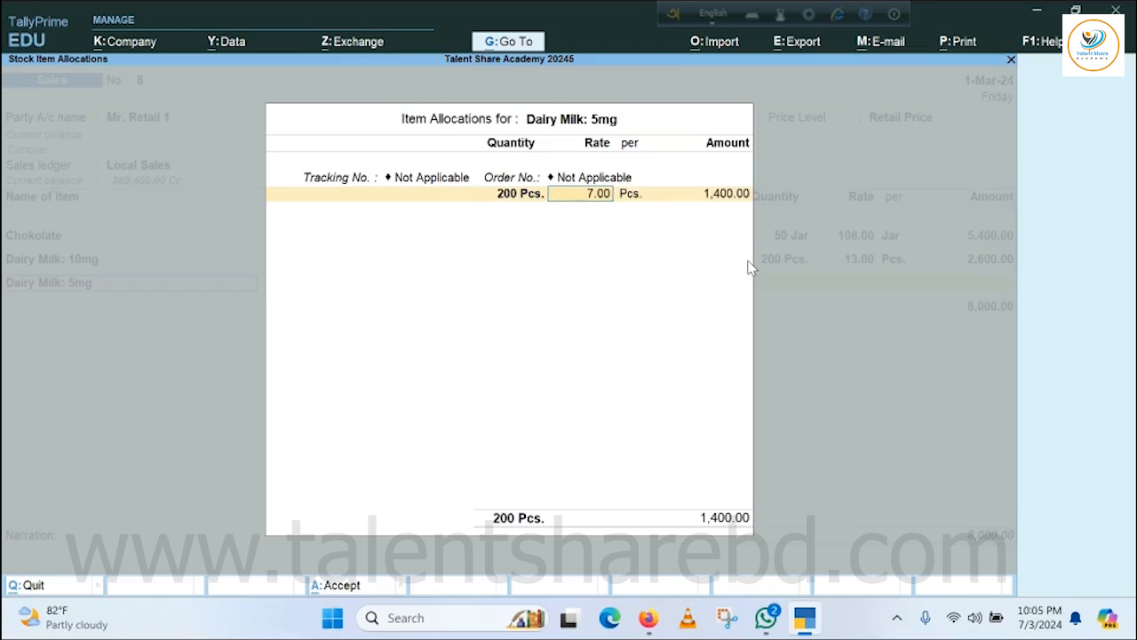
pyautogui.press('Return')
pyautogui.press('Return')
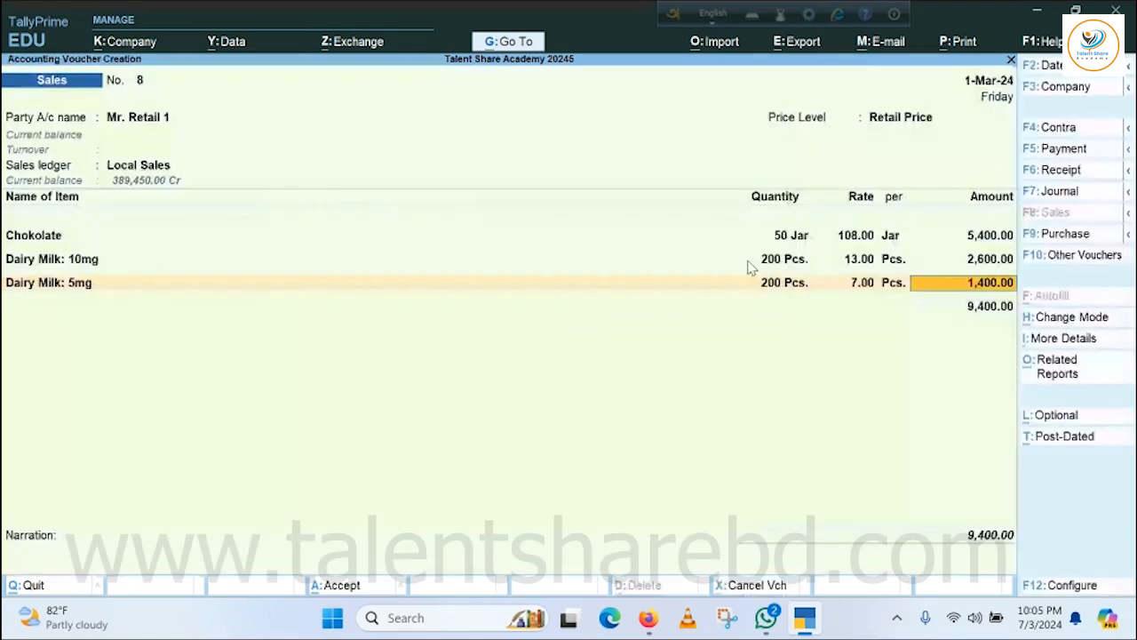
pyautogui.press('Return')
# End the item list and save the Mr. Retail 1 sales voucher with a blank narration.
pyautogui.press('Return')
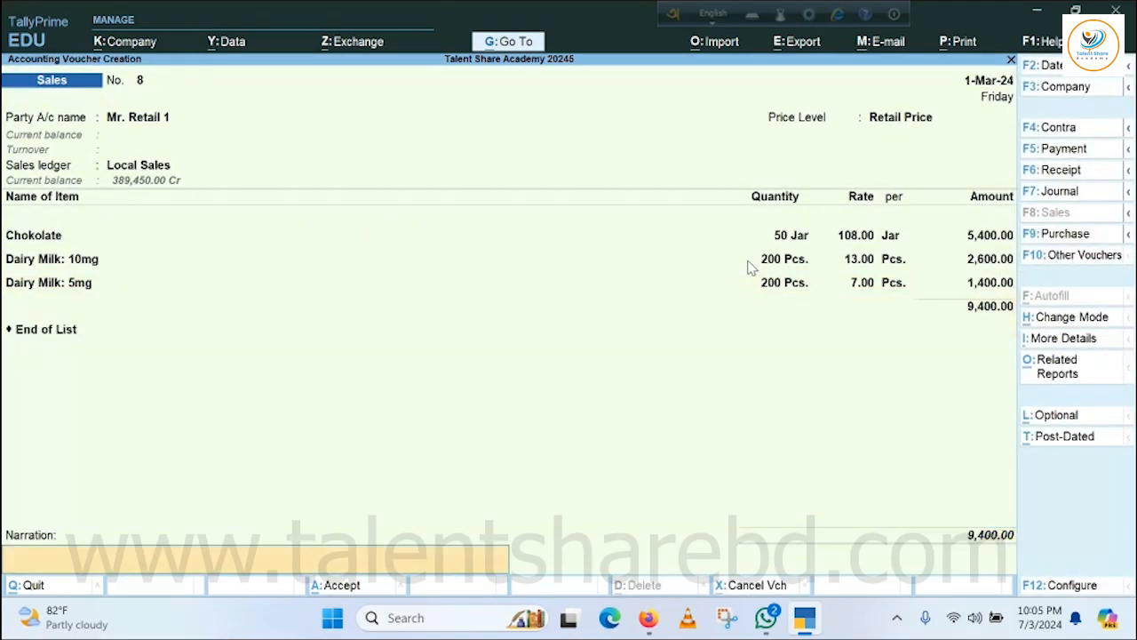
pyautogui.press('Return')
pyautogui.press('Return')
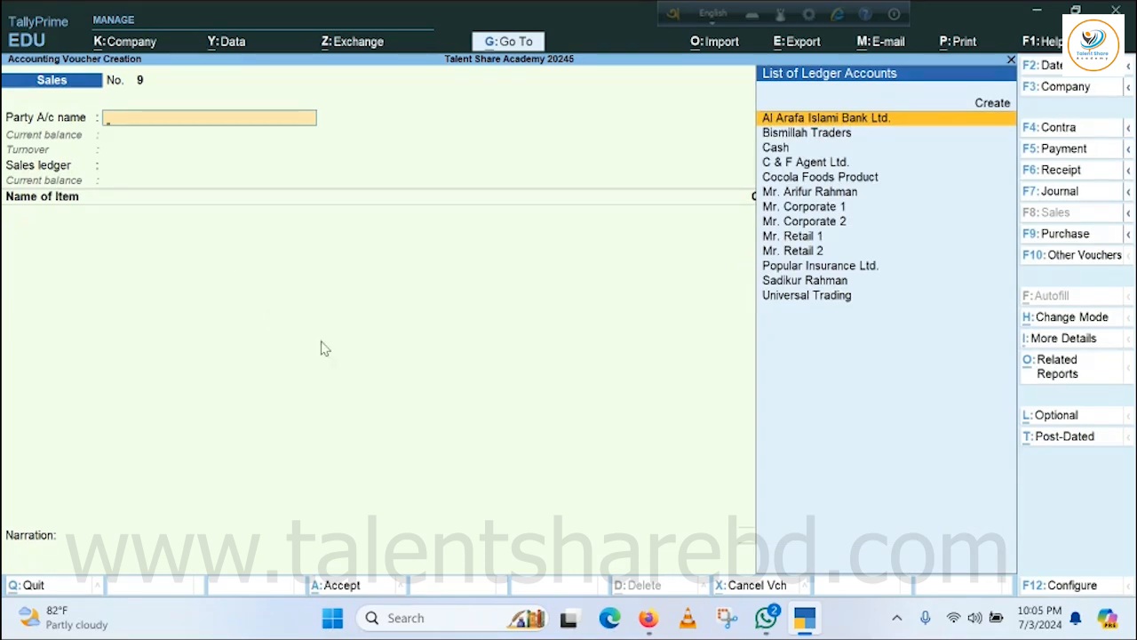
# Leave voucher entry and open the Day Book.
pyautogui.press('Escape')
pyautogui.press('Escape')
pyautogui.press('Escape')
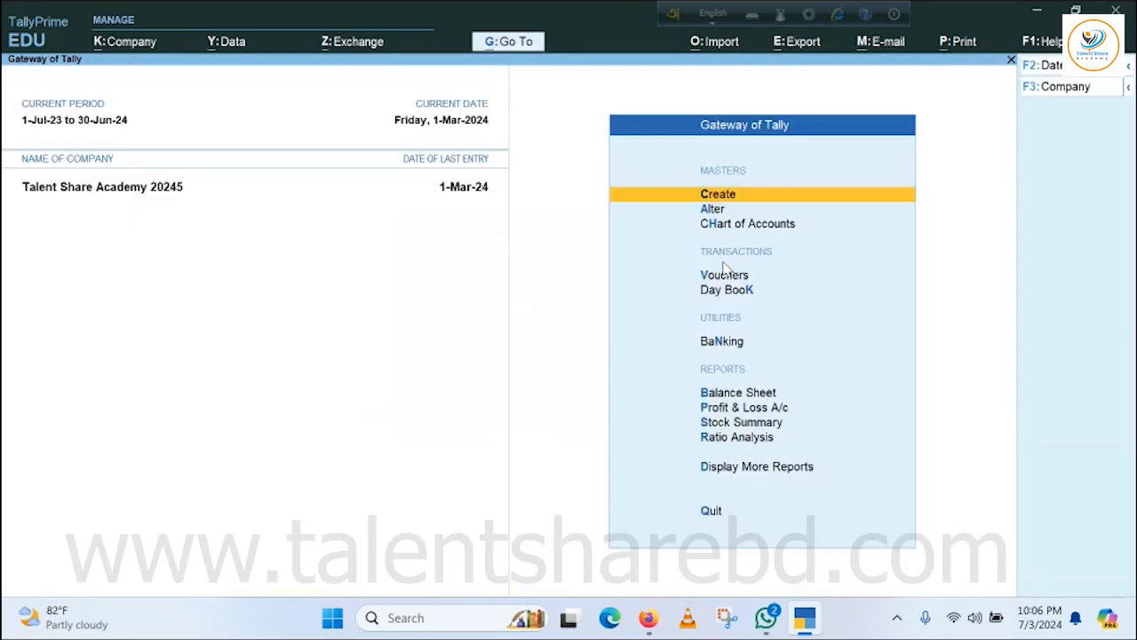
pyautogui.click(736, 291)
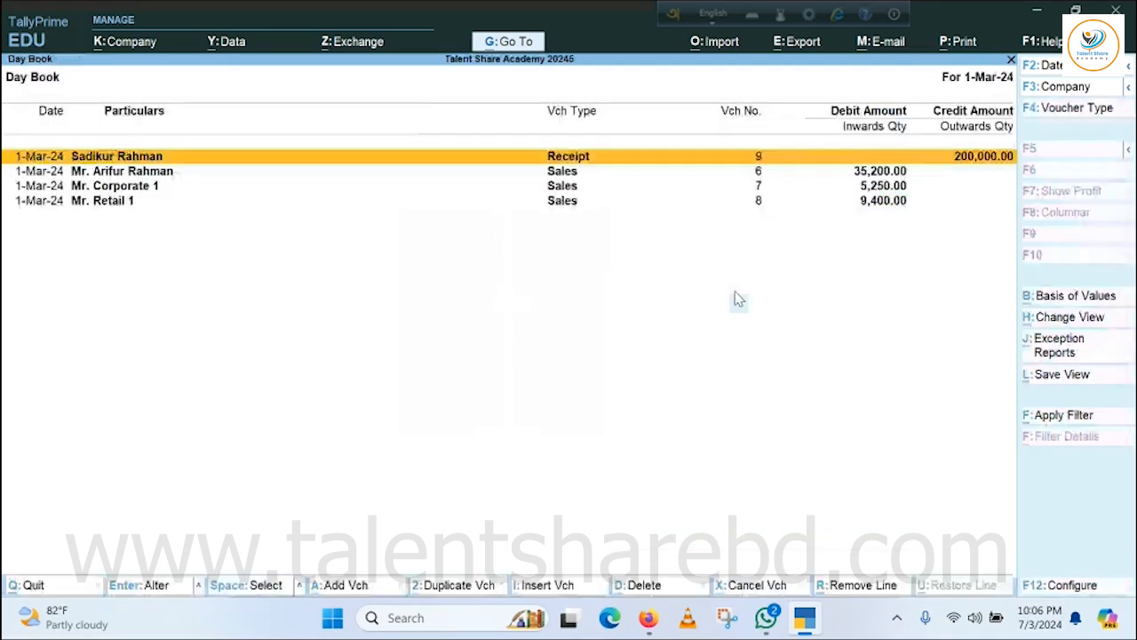
# Review the item quantities and rates in the Mr. Corporate 1 sales voucher and close it without saving.
pyautogui.click(99, 202)
pyautogui.click(107, 188)
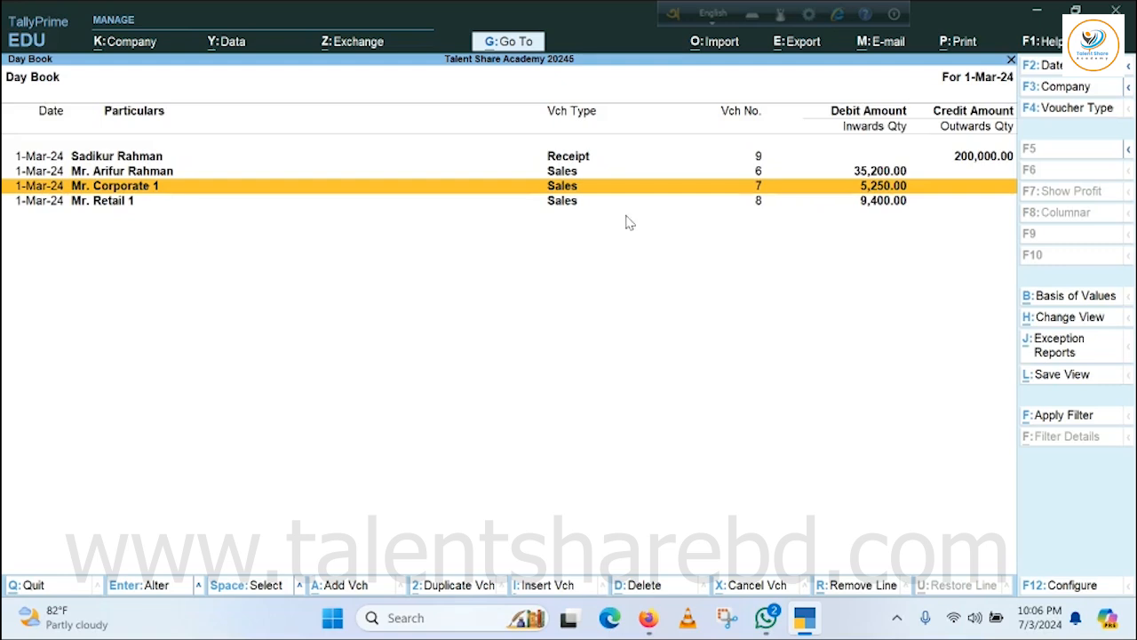
pyautogui.press('Return')
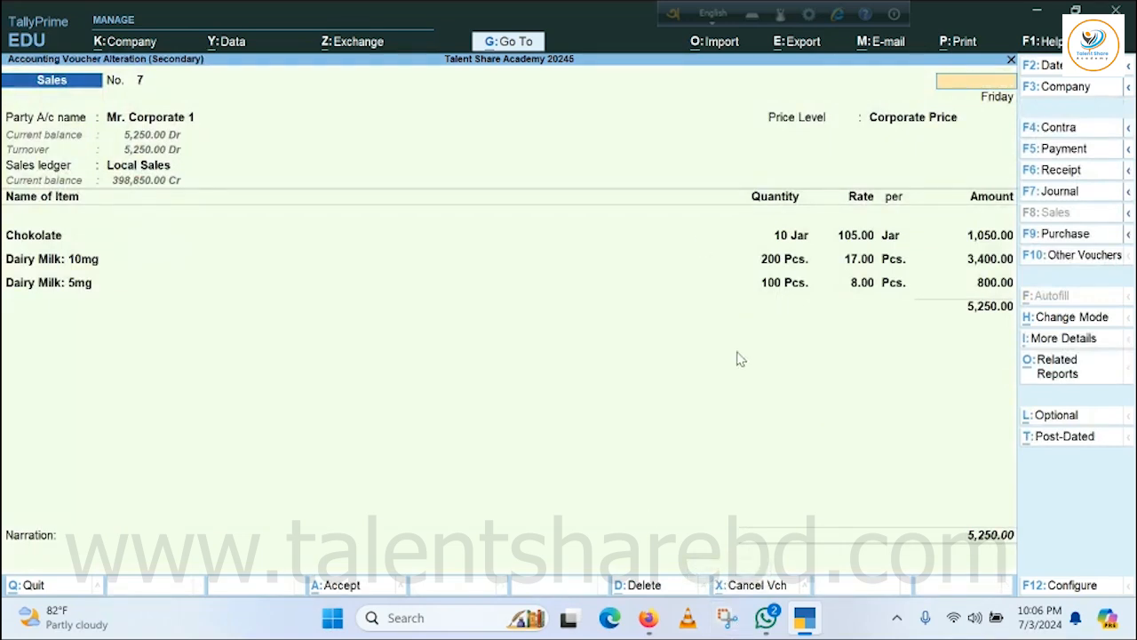
pyautogui.press('Escape')
pyautogui.press('y')
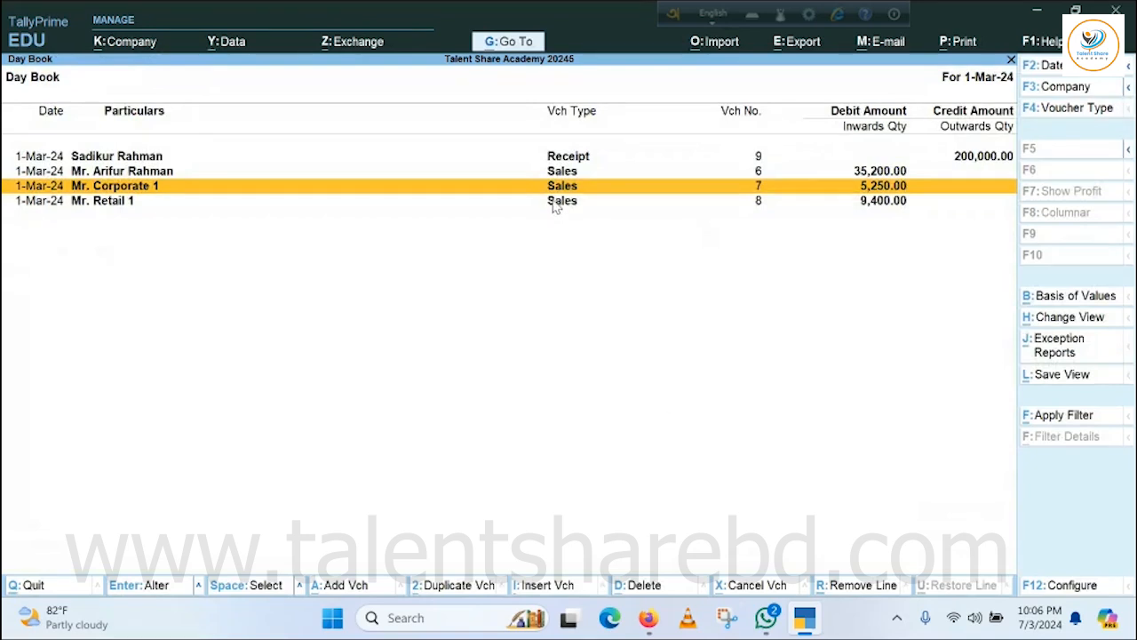
# Review the item quantities and rates in the Mr. Retail 1 sales voucher for comparison and close it without saving.
pyautogui.press('Down')
pyautogui.press('Return')
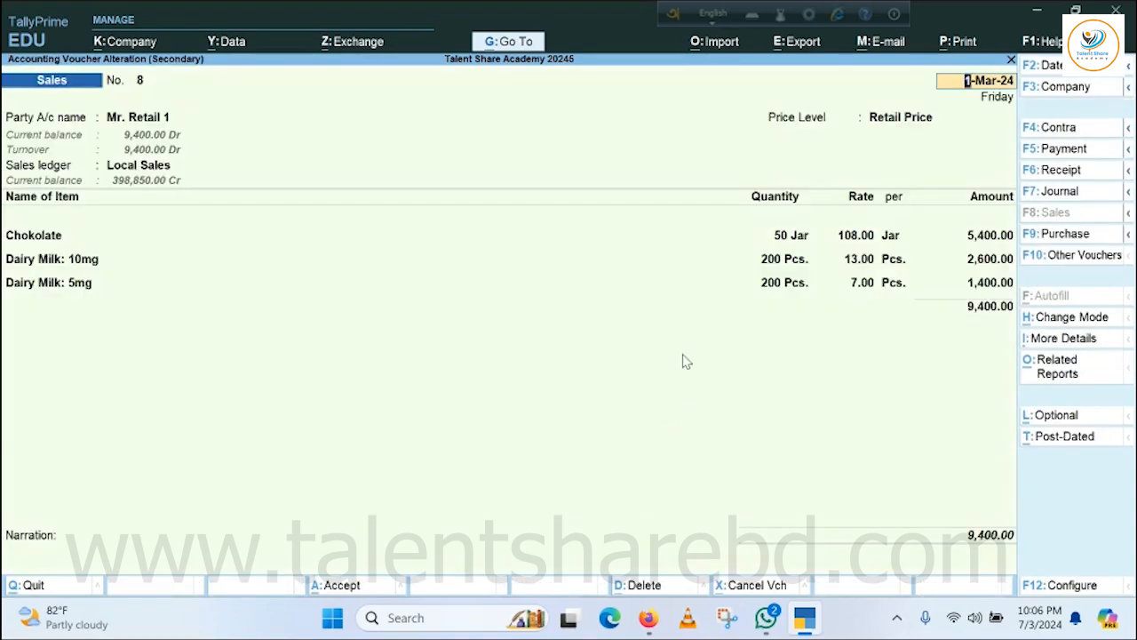
pyautogui.click(776, 242)
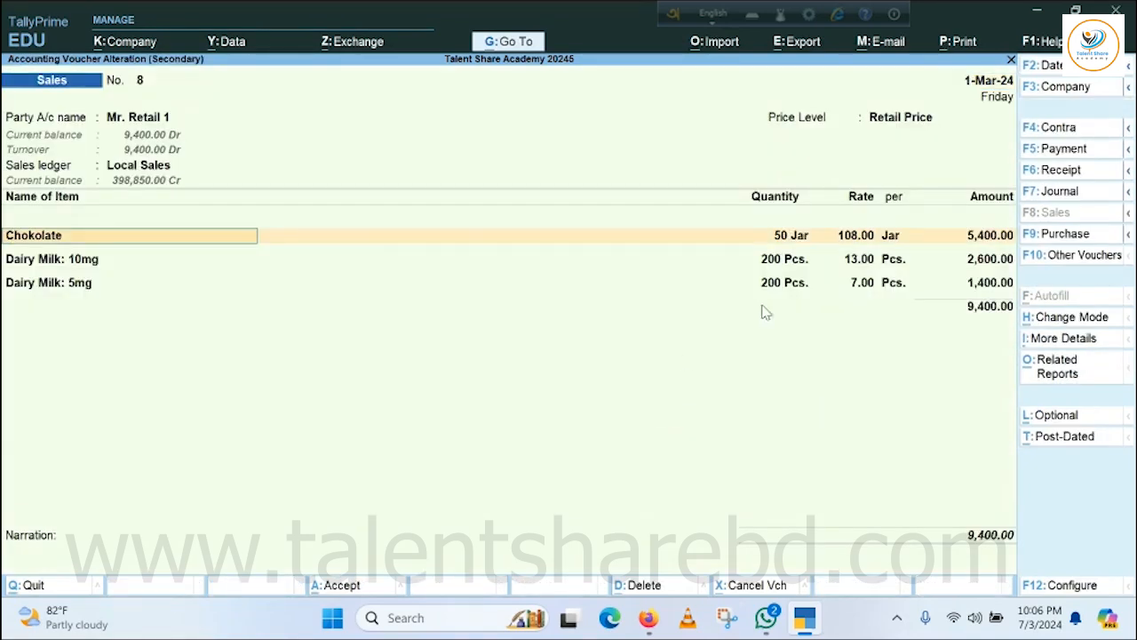
pyautogui.press('Escape')
pyautogui.press('Escape')
pyautogui.press('y')
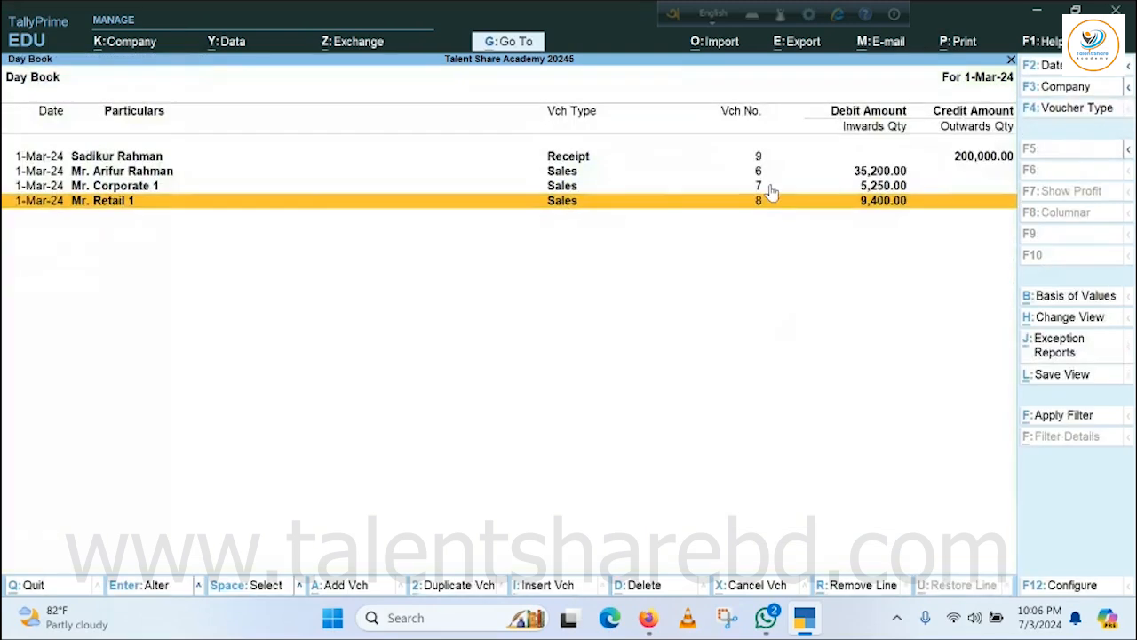
# Reopen the Mr. Corporate 1 sales voucher and set the Chokolate quantity to 50 Jar at the price-list rate.
pyautogui.press('Up')
pyautogui.press('Return')
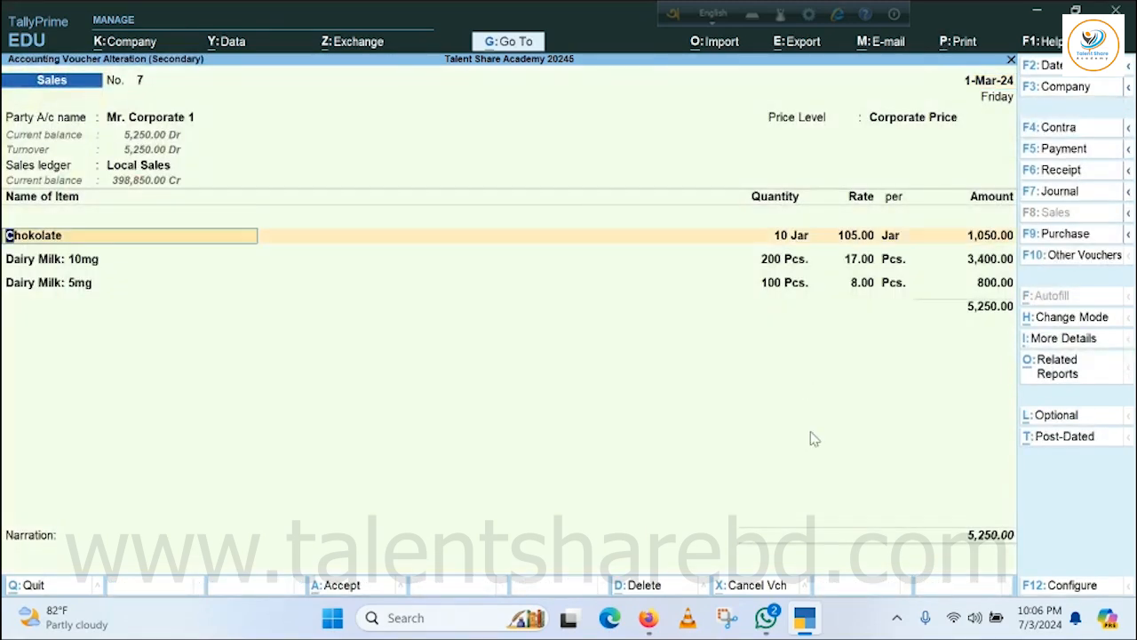
pyautogui.press('Return')
pyautogui.press('Return')
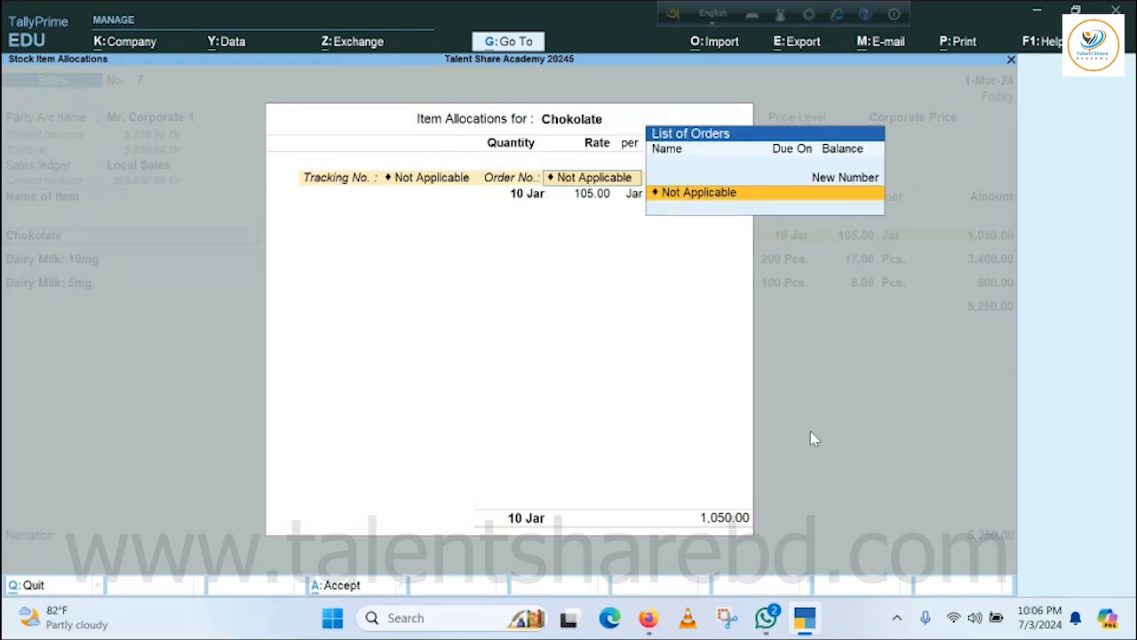
pyautogui.press('Return')
pyautogui.write('50')
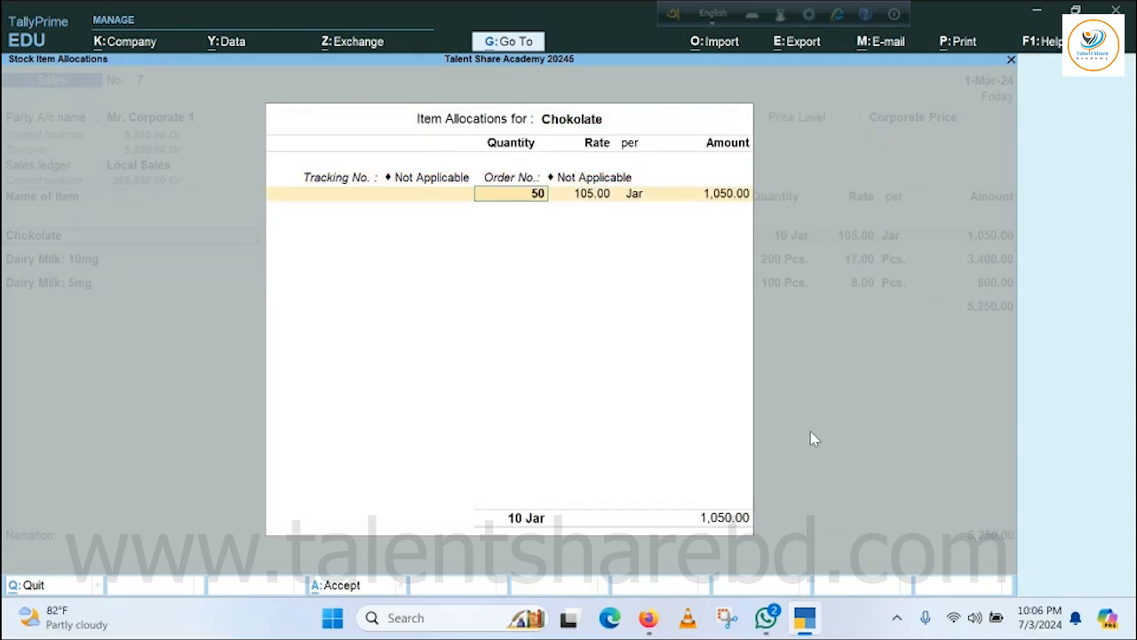
pyautogui.press('Return')
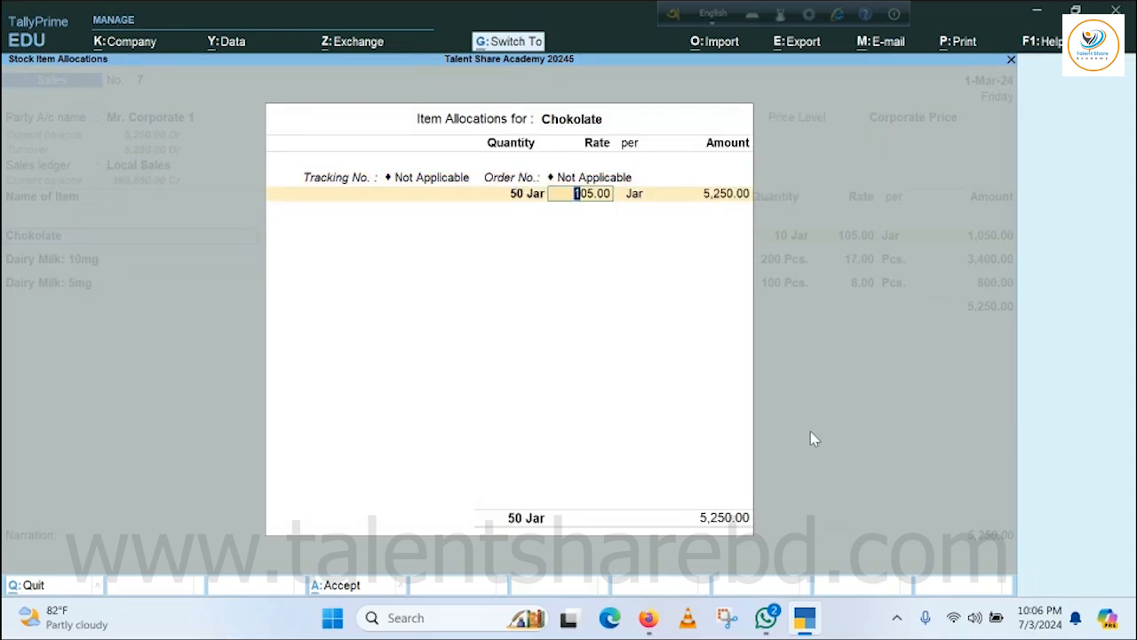
pyautogui.press('Return')
pyautogui.press('Return')
pyautogui.press('Return')
pyautogui.press('Return')
pyautogui.press('Return')
pyautogui.press('Return')
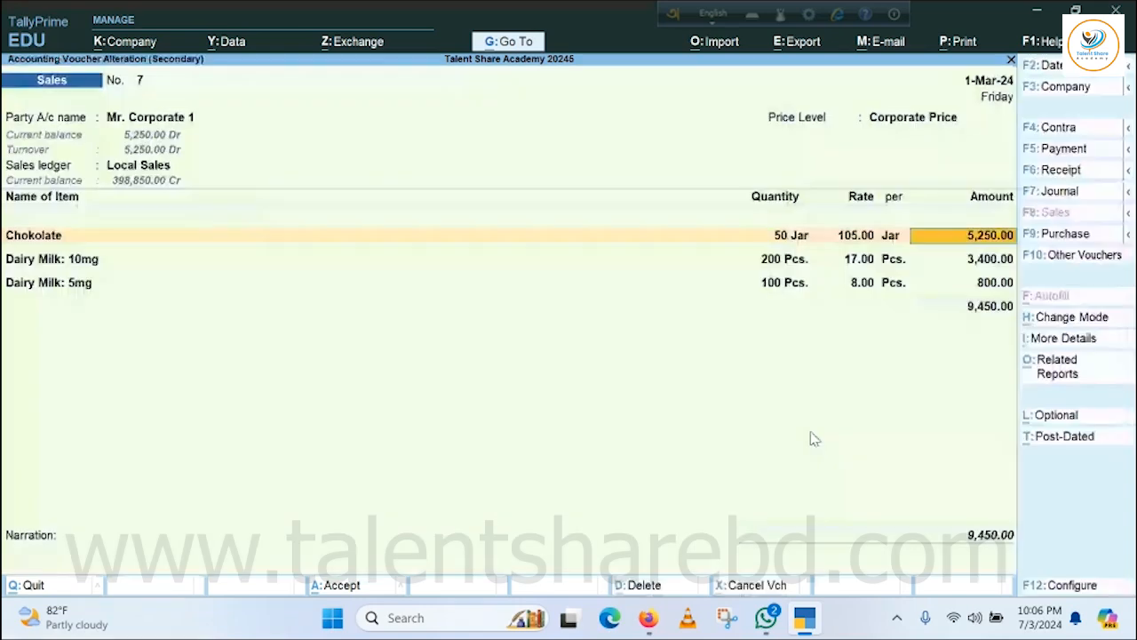
# Keep the Dairy Milk: 10mg line unchanged and set the Dairy Milk: 5mg quantity to 200 Pcs. at the price-list rate.
pyautogui.press('Return')
pyautogui.press('Return')
pyautogui.press('Return')
pyautogui.press('Return')
pyautogui.press('Return')
pyautogui.press('Return')
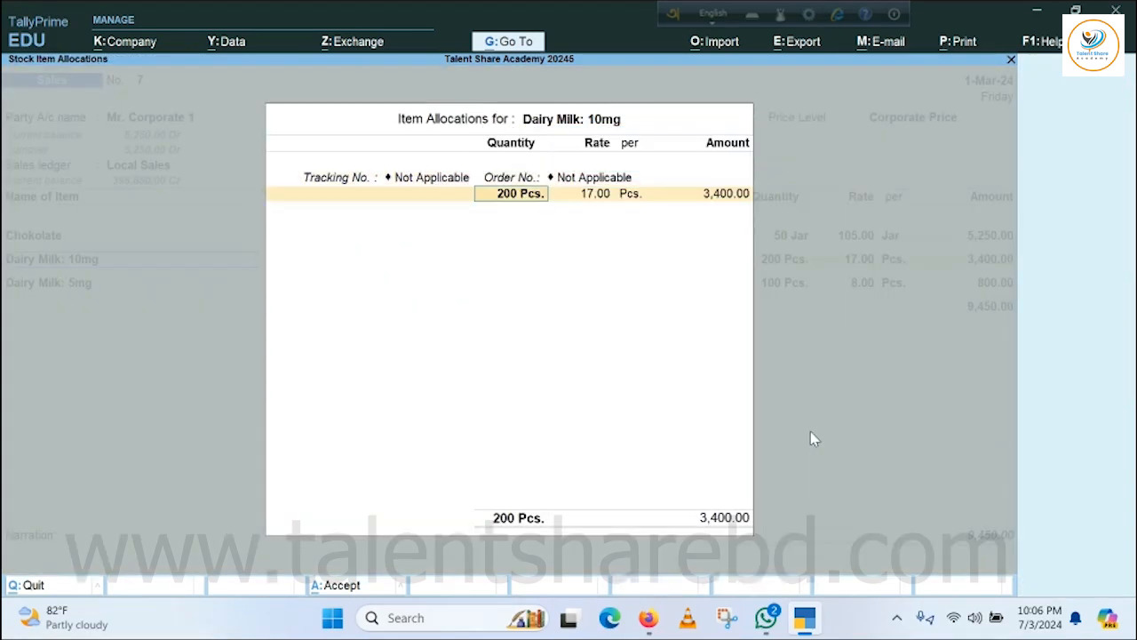
pyautogui.press('Return')
pyautogui.press('Return')
pyautogui.press('Return')
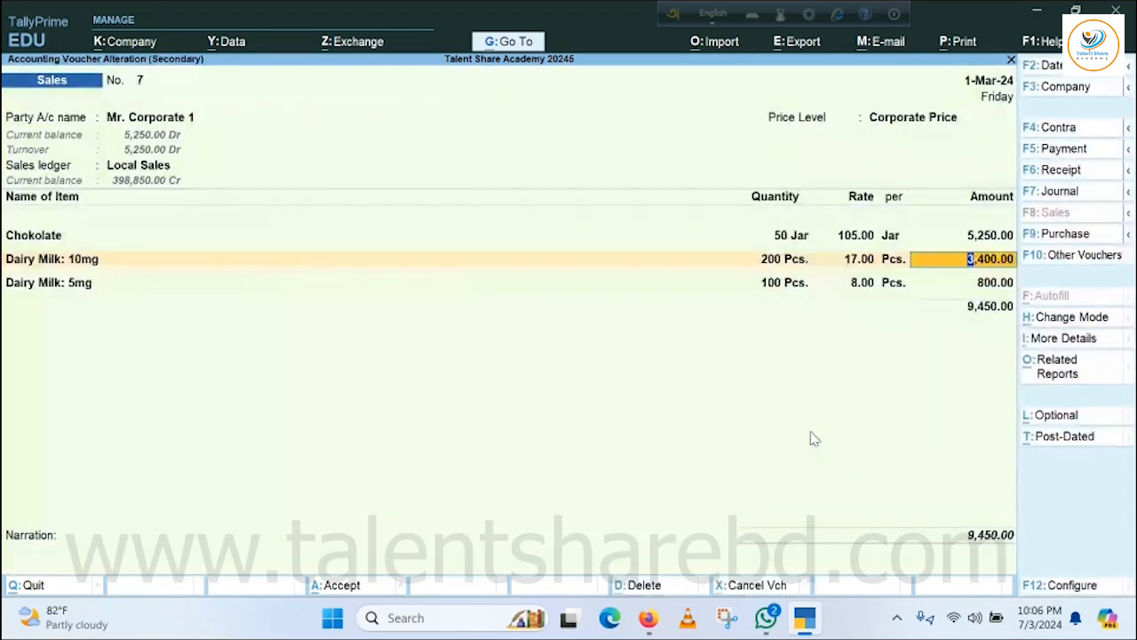
pyautogui.press('Return')
pyautogui.press('Return')
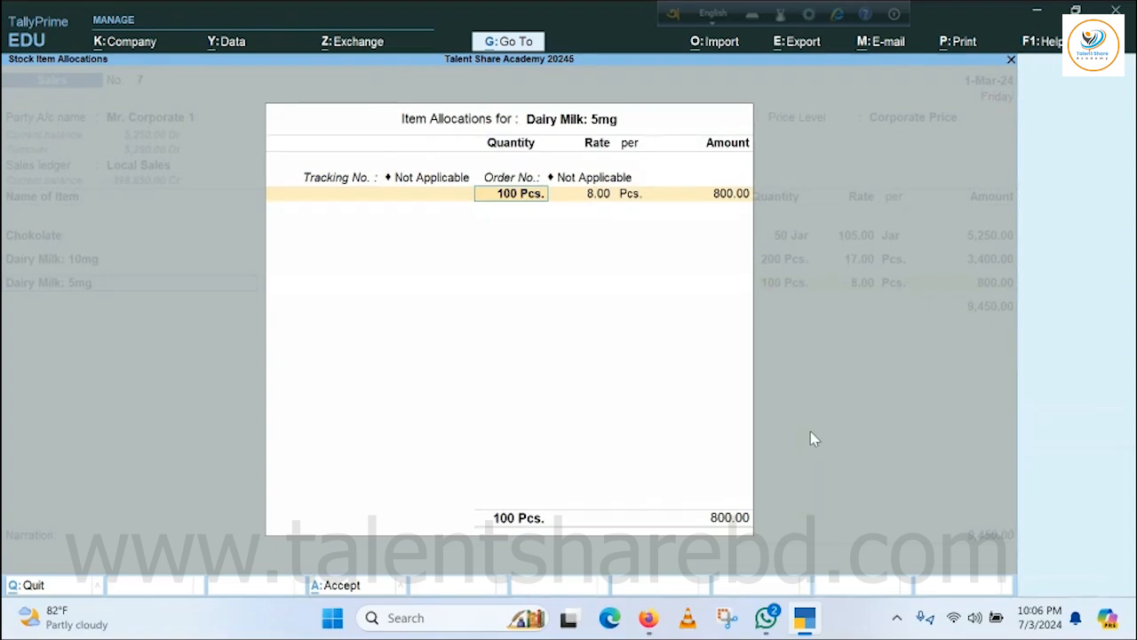
pyautogui.write('200')
pyautogui.press('Return')
pyautogui.press('Return')
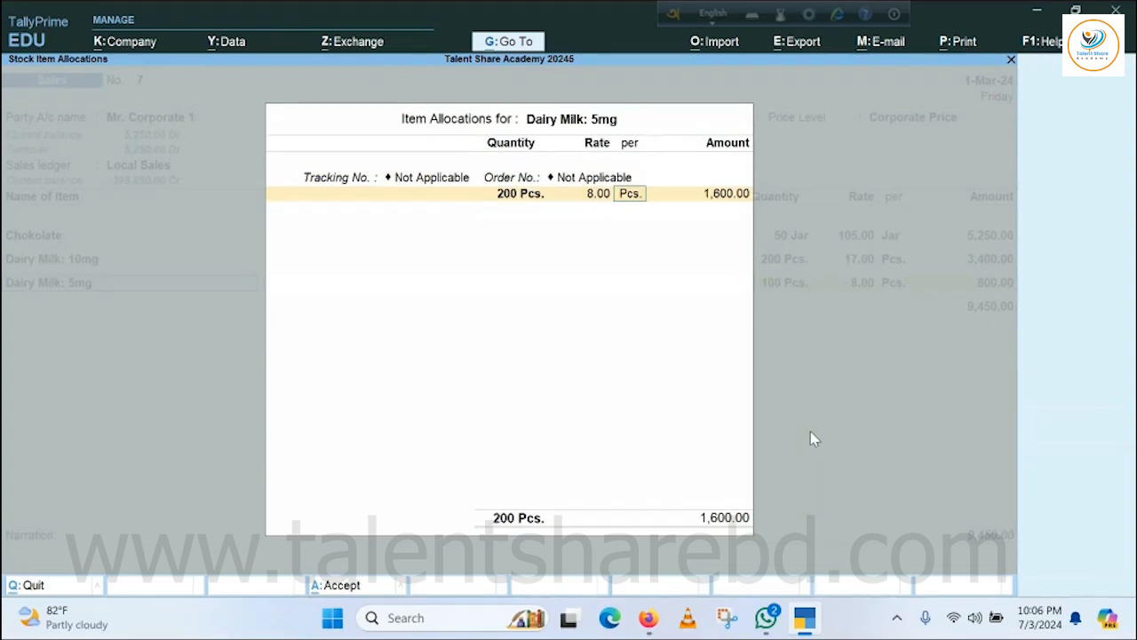
pyautogui.press('Return')
pyautogui.press('Return')
pyautogui.press('Return')
pyautogui.press('Return')
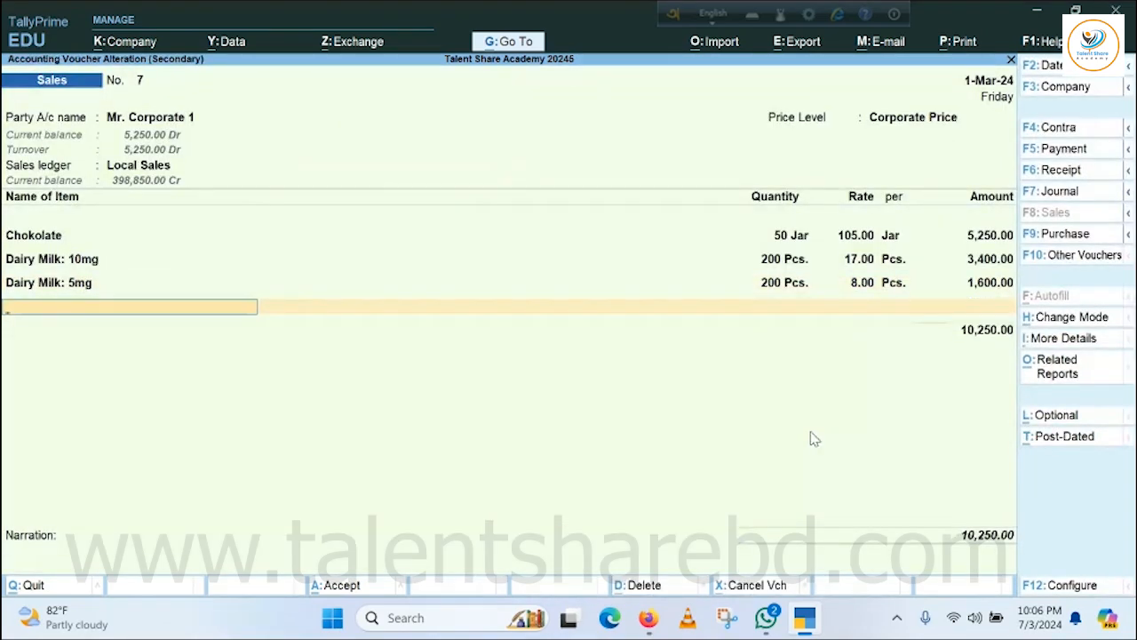
# End the item list and save the altered Mr. Corporate 1 sales voucher.
pyautogui.press('Return')
pyautogui.press('Return')
pyautogui.press('Return')
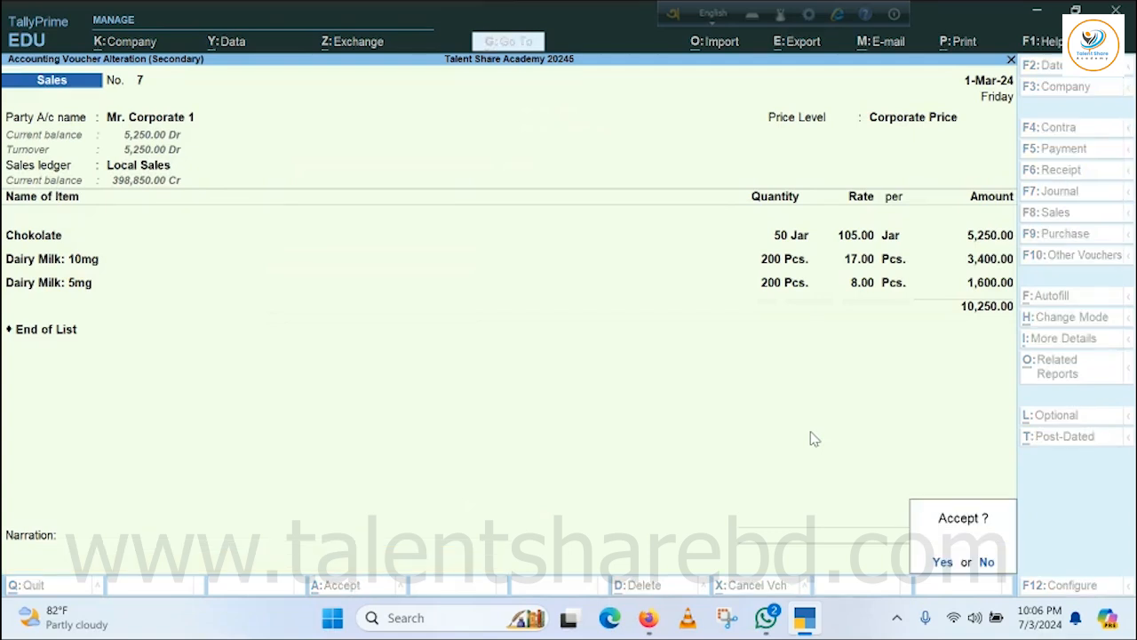
pyautogui.press('Return')
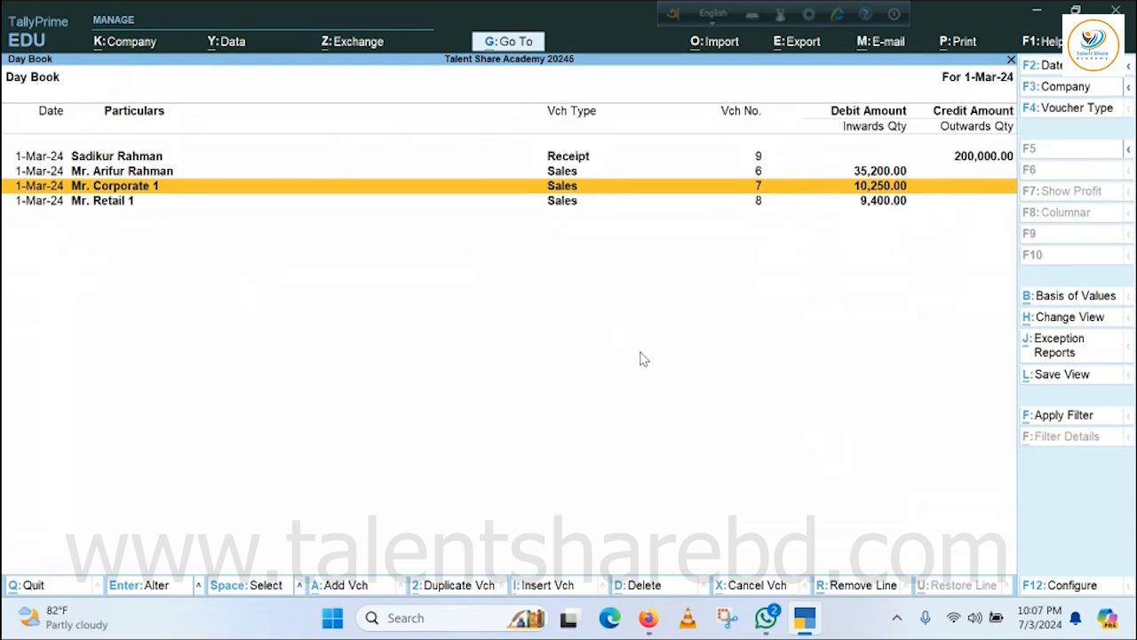
# Compare the item rates and amounts in the Mr. Corporate 1 and Mr. Retail 1 sales vouchers, closing each without saving.
pyautogui.press('Return')
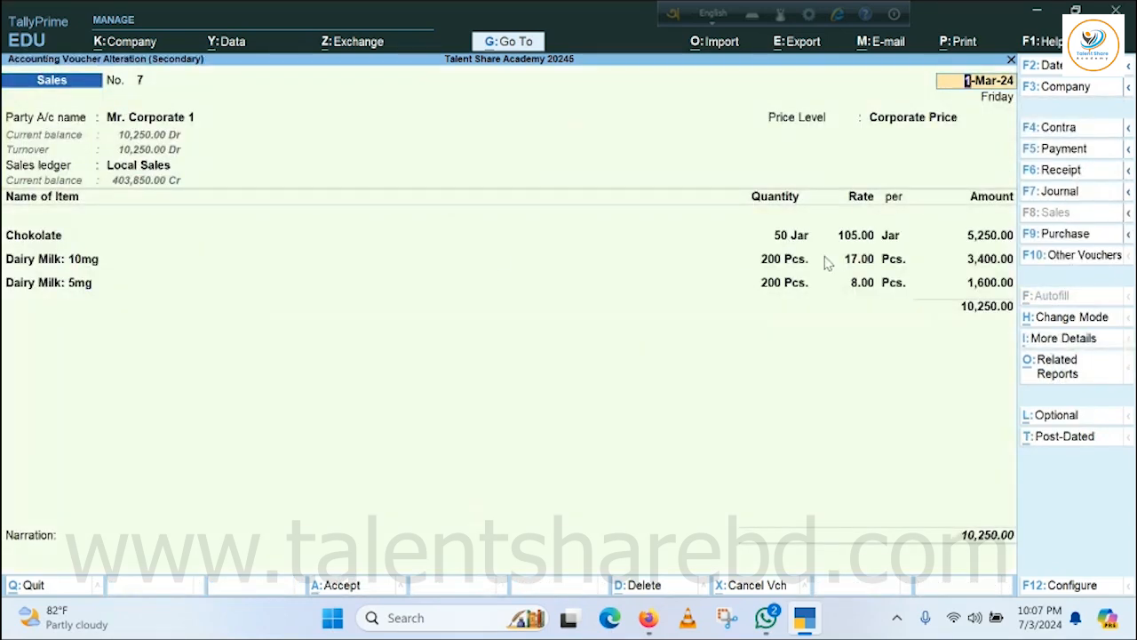
pyautogui.press('Escape')
pyautogui.press('y')
pyautogui.press('Down')
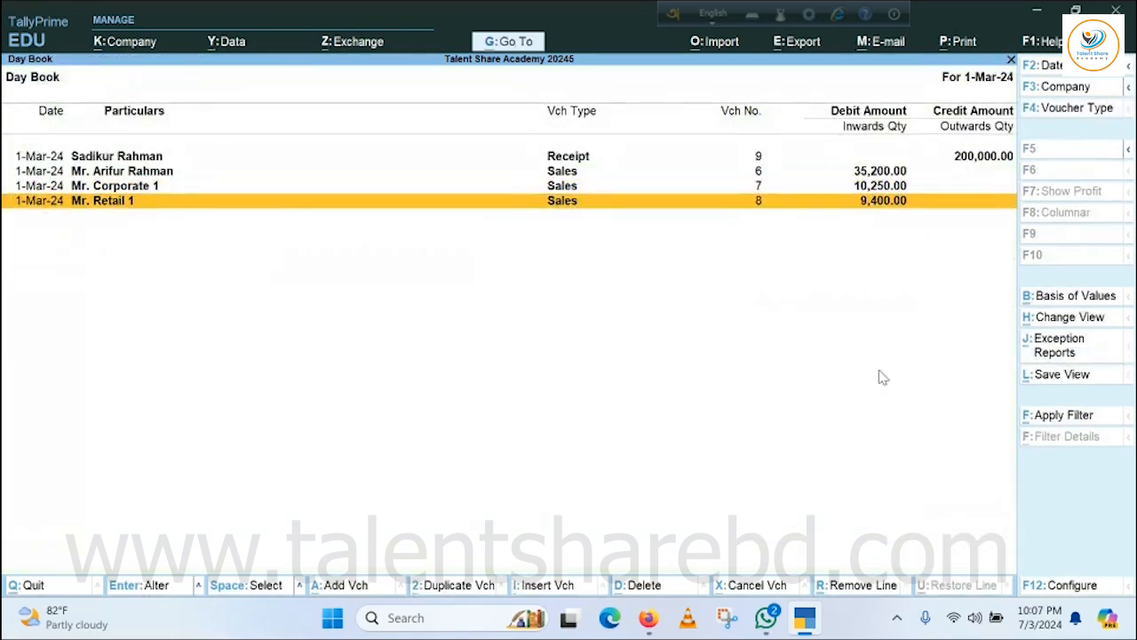
pyautogui.press('Return')
pyautogui.press('Escape')
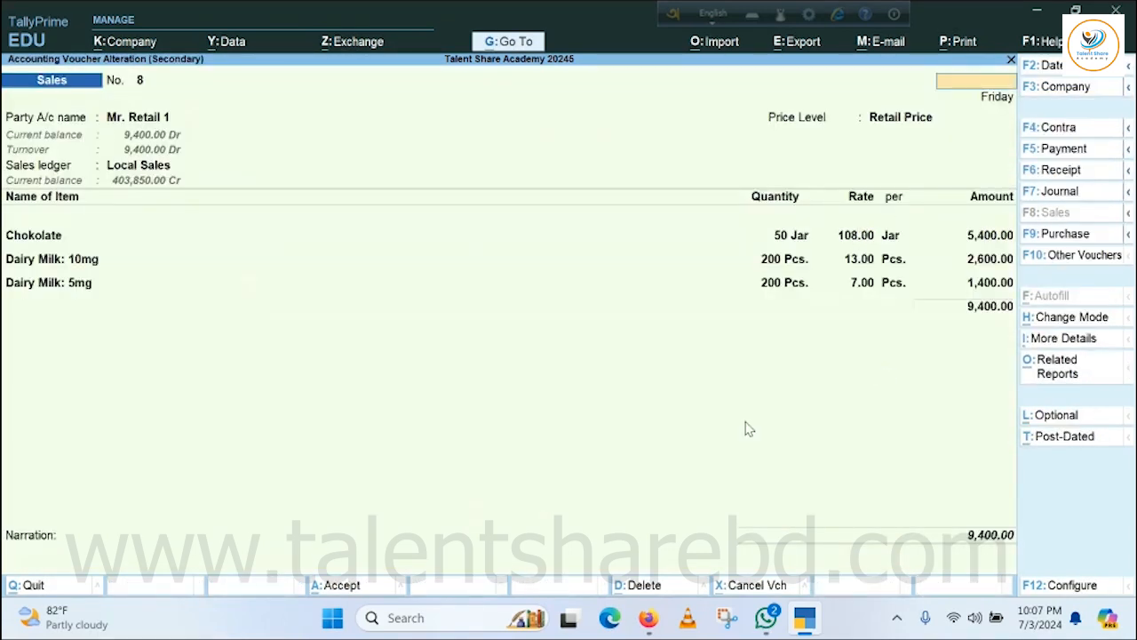
pyautogui.press('y')
pyautogui.press('Up')
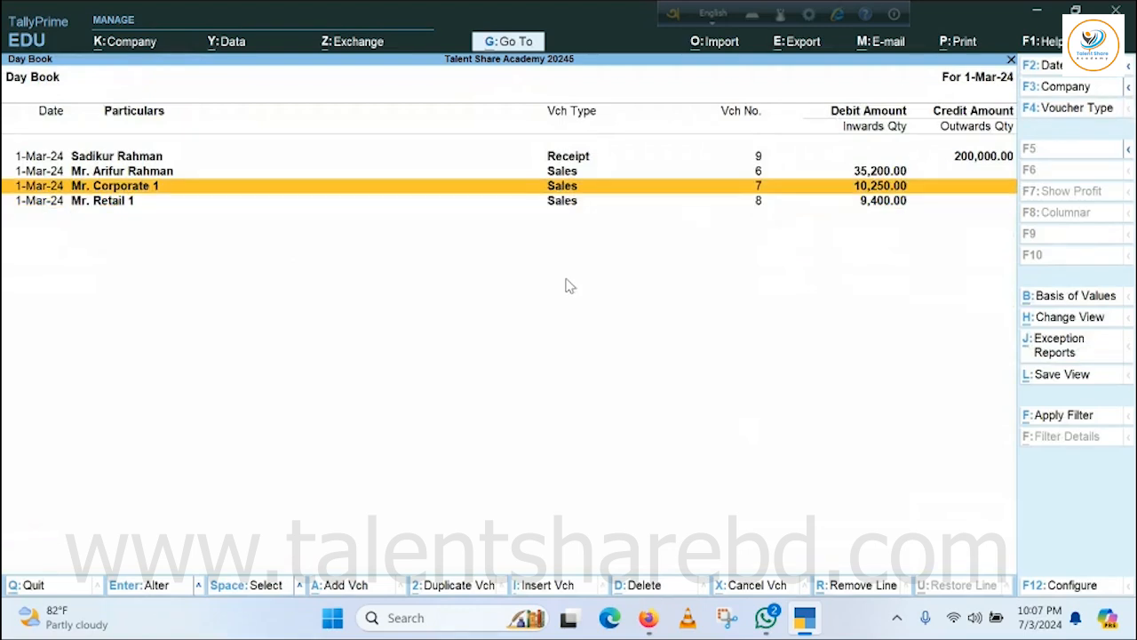
# Recheck the corporate and retail rates in both sales vouchers, leave them unchanged and return to the Gateway of Tally.
pyautogui.press('Return')
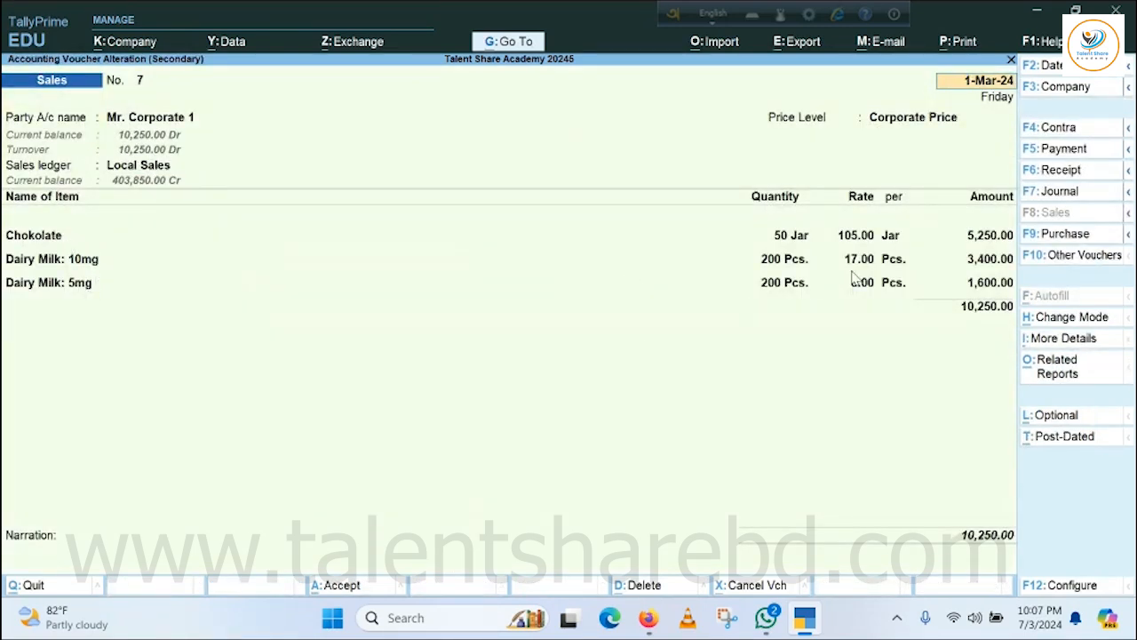
pyautogui.press('Escape')
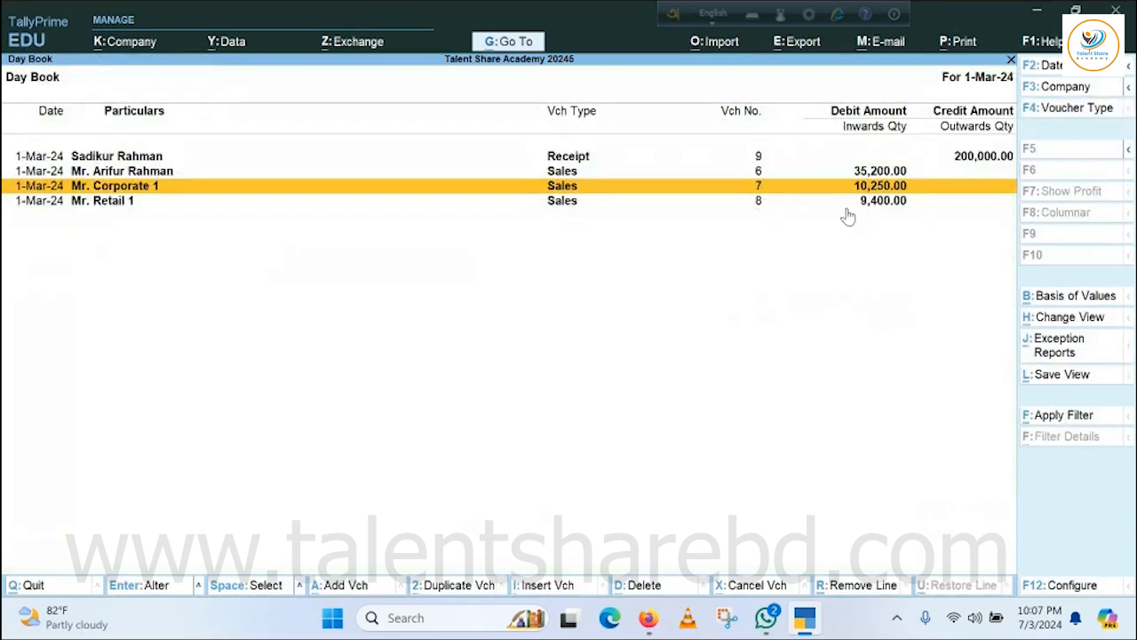
pyautogui.press('Down')
pyautogui.press('Return')
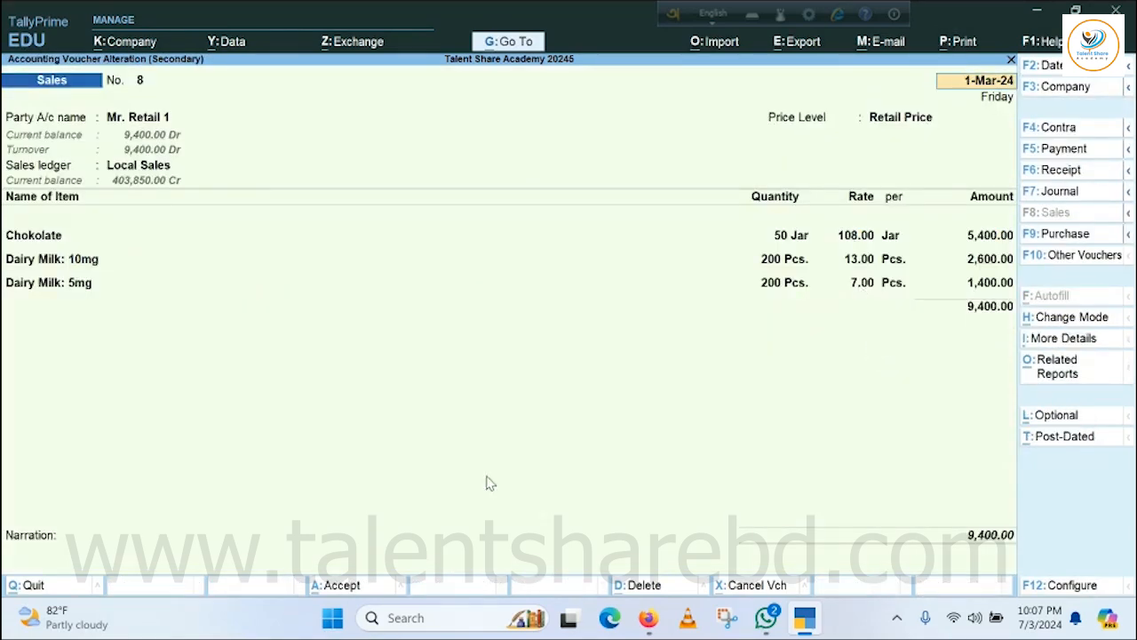
pyautogui.press('Escape')
pyautogui.press('Return')
pyautogui.press('Escape')
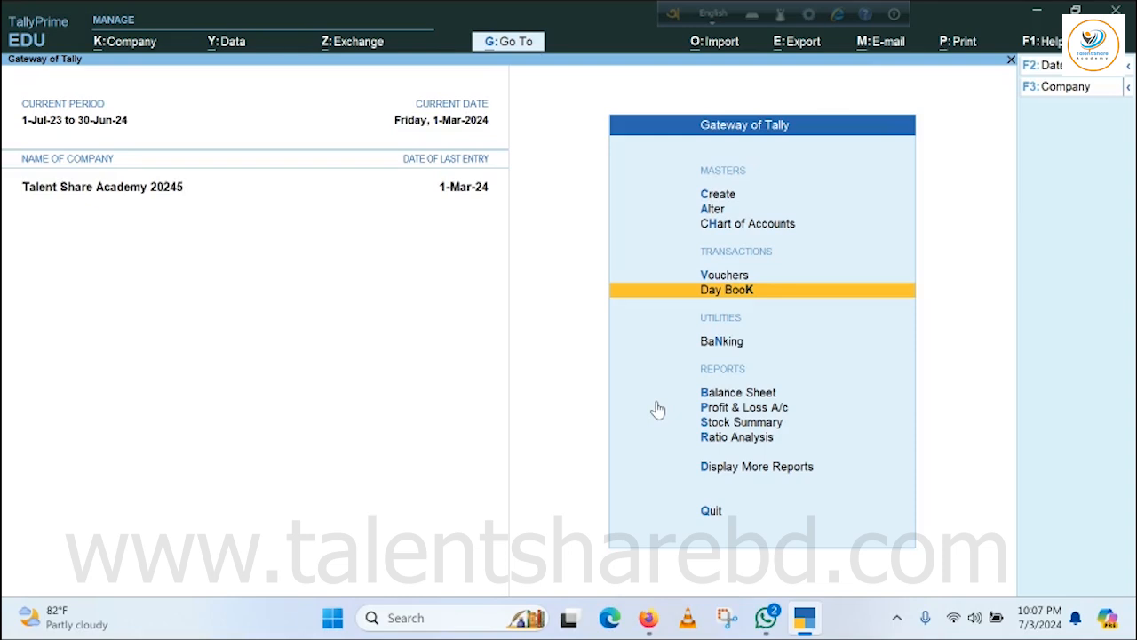
pyautogui.press('Escape')
pyautogui.press('Escape')
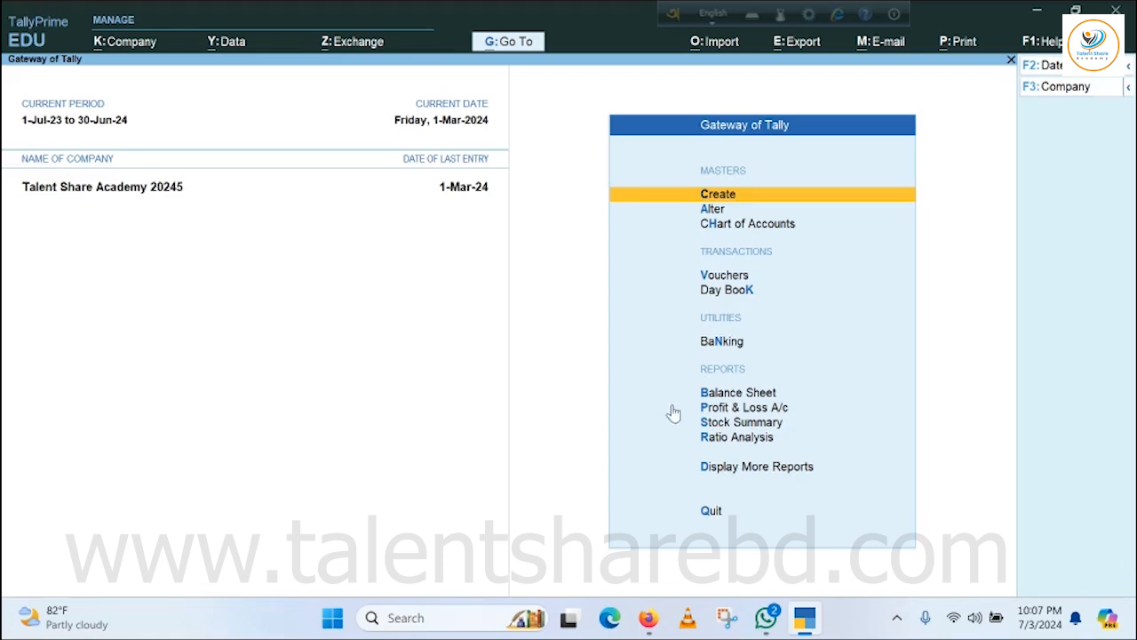
# Display the Balance Sheet in detailed form and drill down into Sundry Debtors.
pyautogui.click(721, 395)
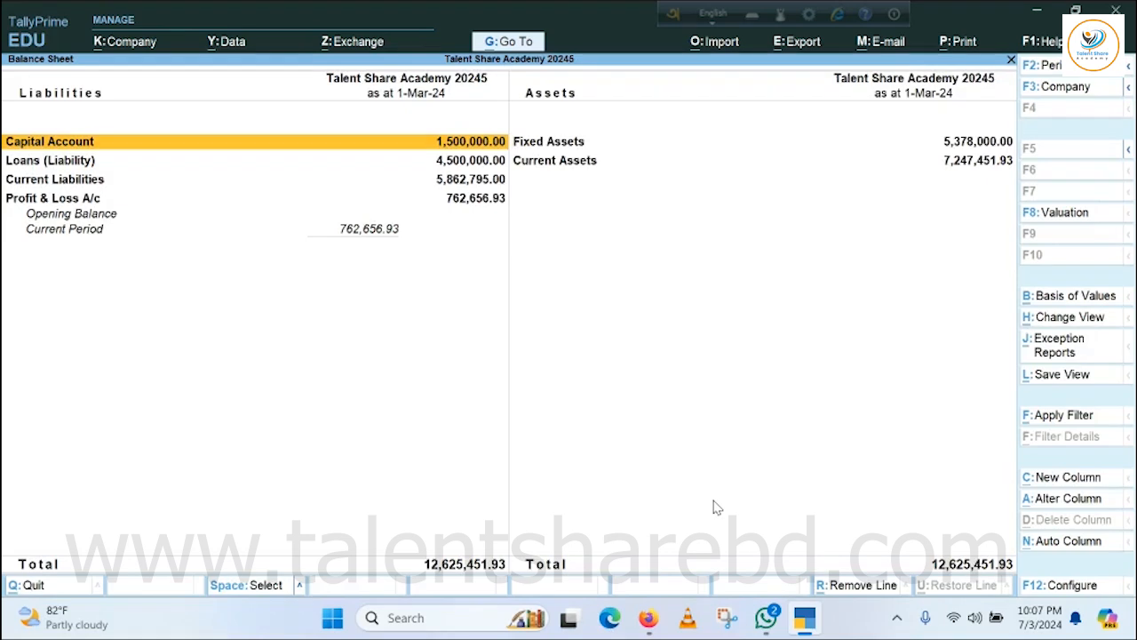
pyautogui.hotkey('alt', 'F5')
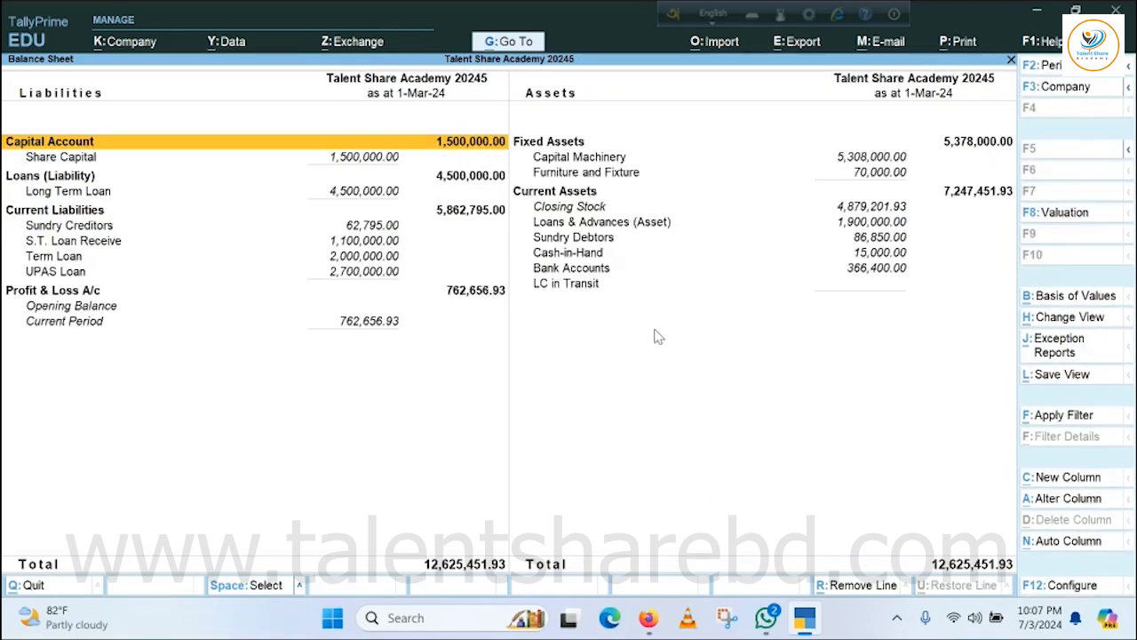
pyautogui.click(552, 238)
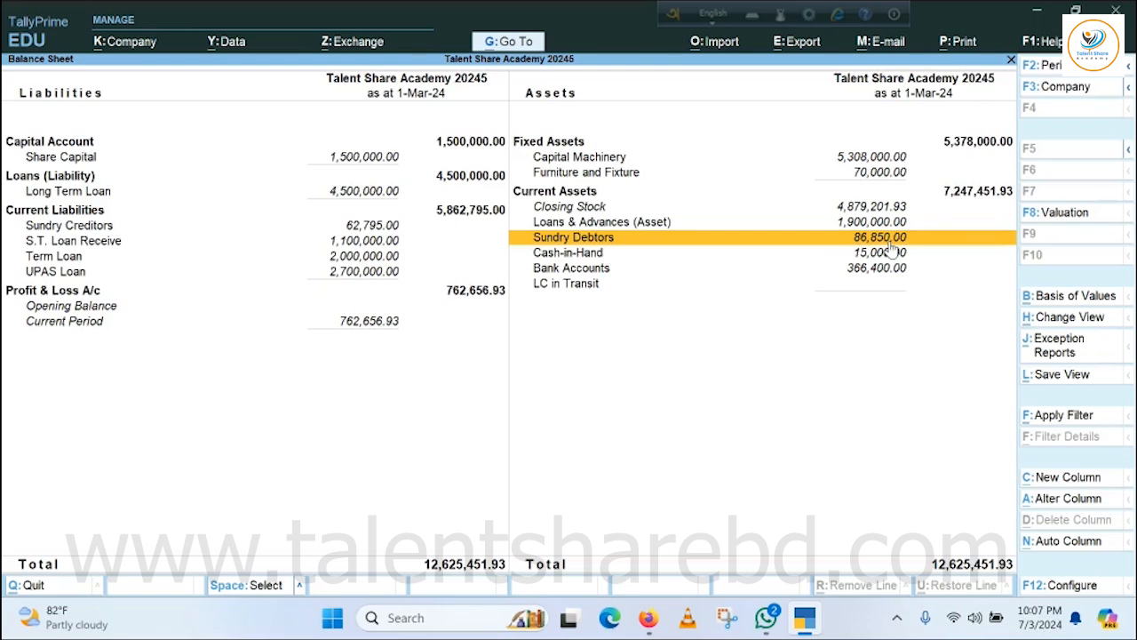
pyautogui.press('Return')
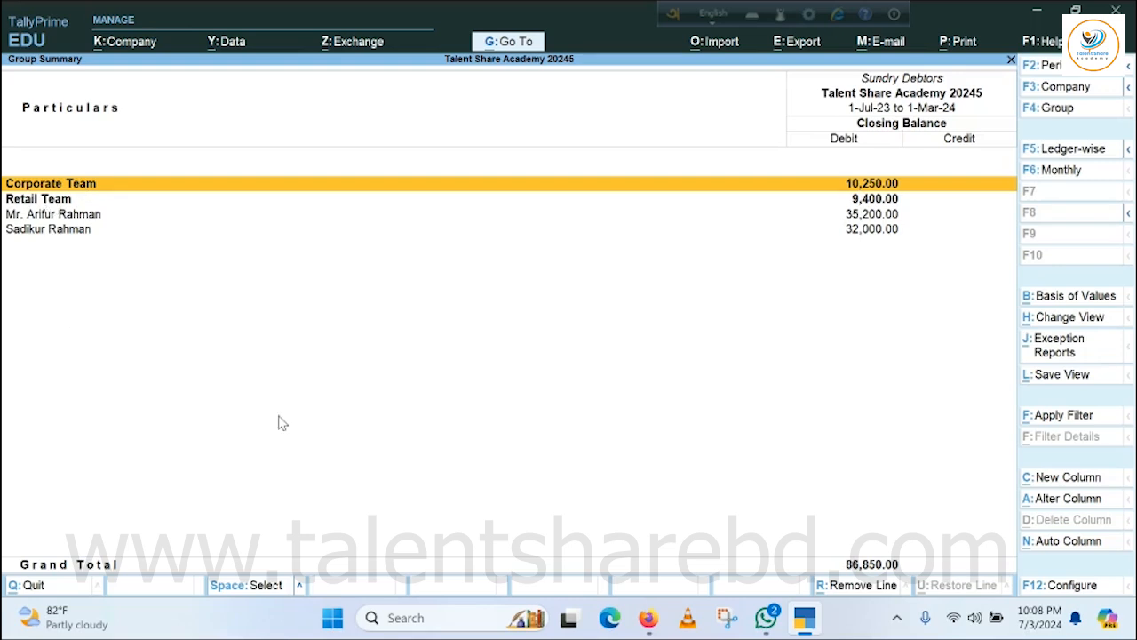
# Inspect the customer balances in the Corporate Team and Retail Team groups and go back to the Balance Sheet.
pyautogui.press('Return')
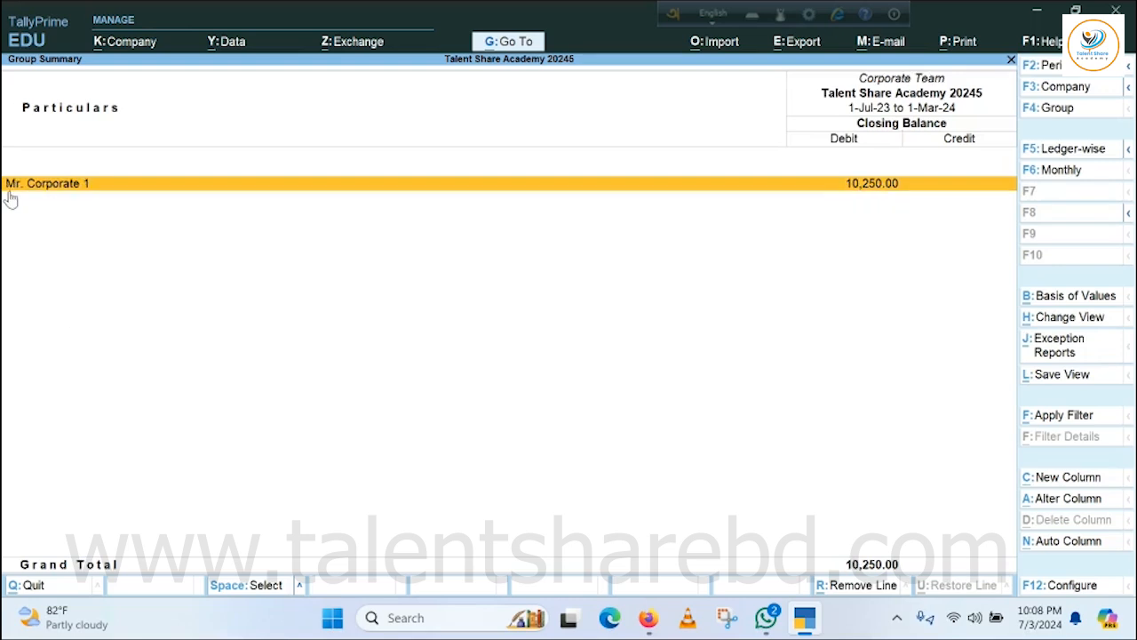
pyautogui.press('Escape')
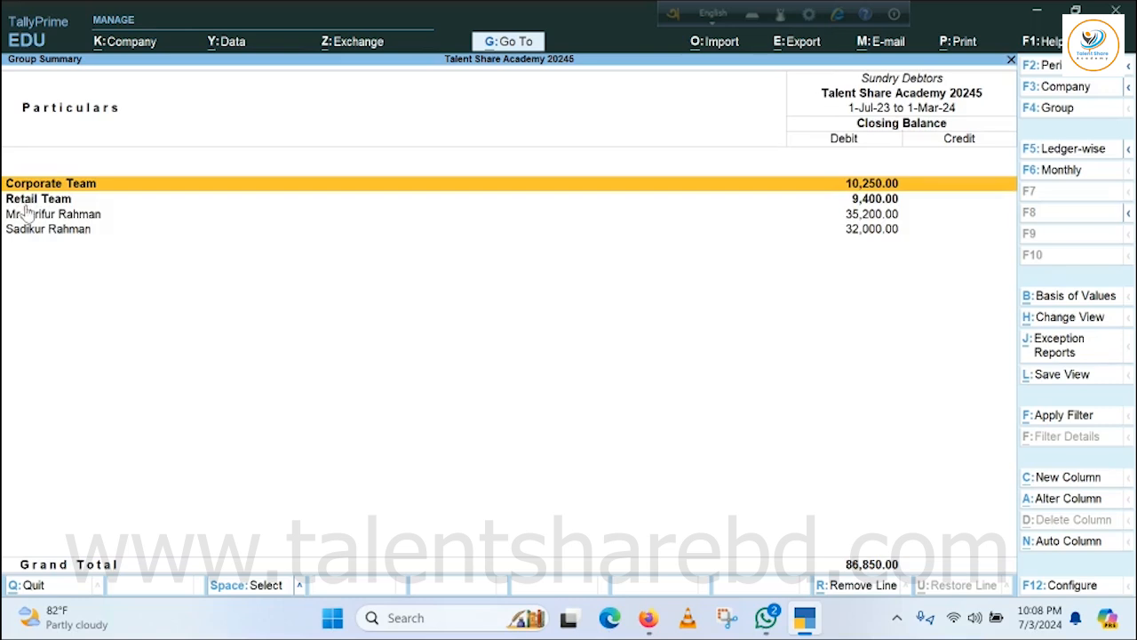
pyautogui.press('Down')
pyautogui.press('Return')
pyautogui.press('Escape')
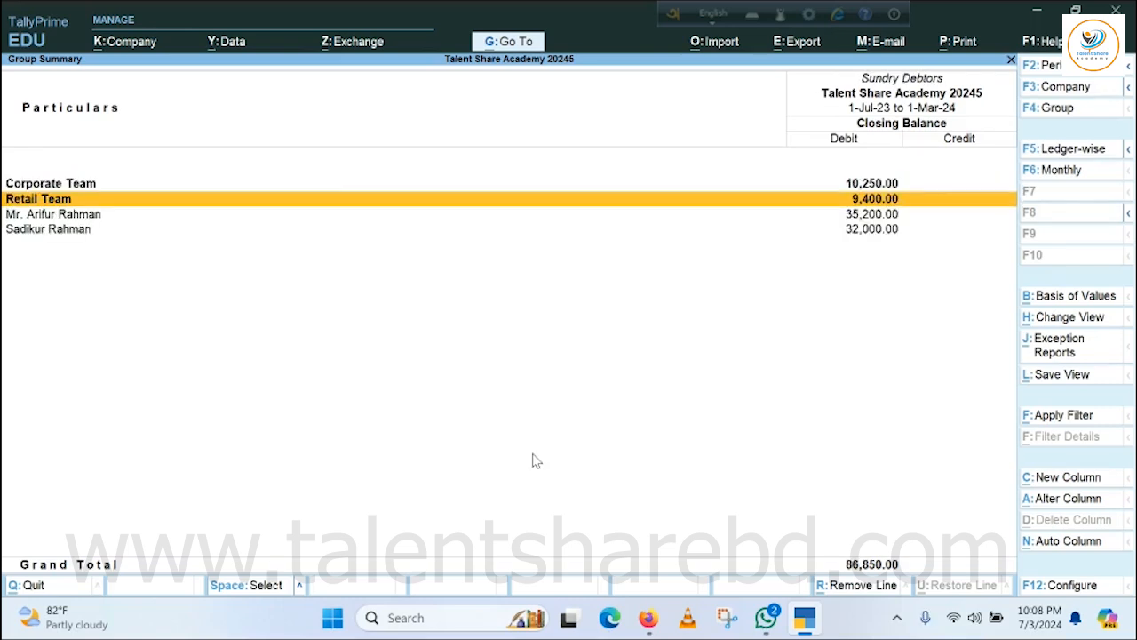
pyautogui.press('Escape')
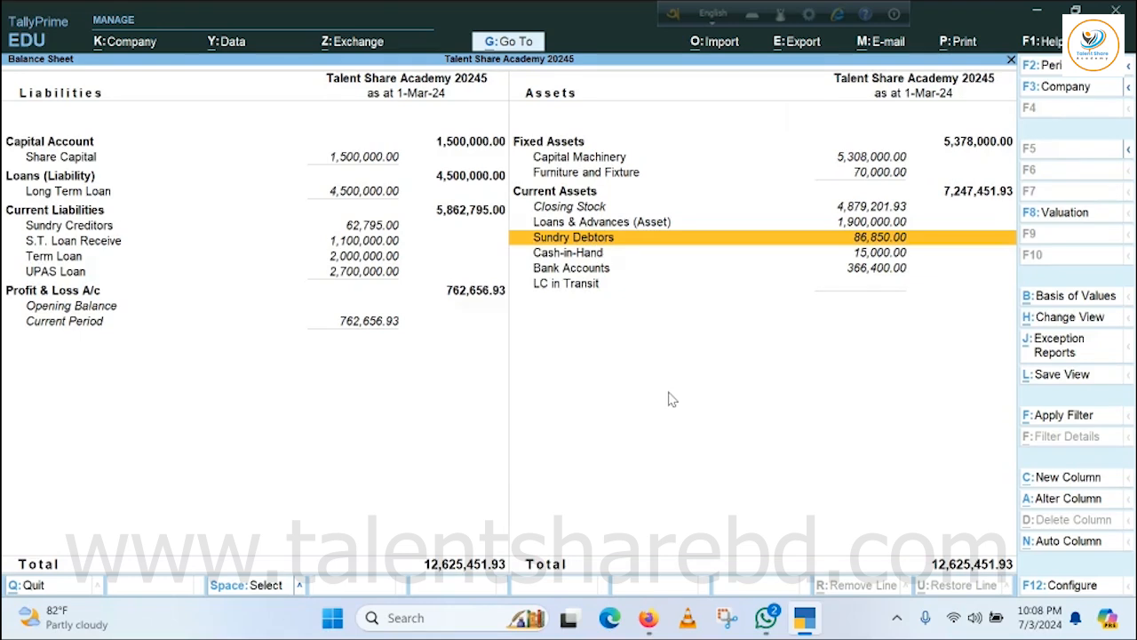
# View the Sundry Debtors group summary again and return to the Gateway of Tally.
pyautogui.press('Return')
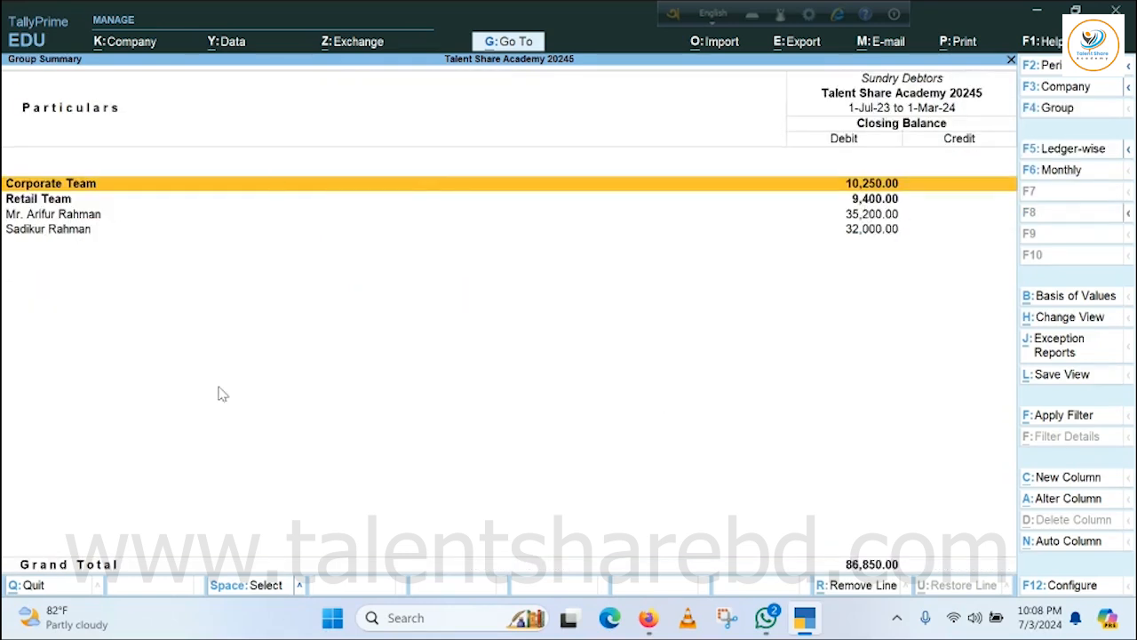
pyautogui.press('Escape')
pyautogui.press('Escape')
pyautogui.press('Escape')
pyautogui.press('Escape')
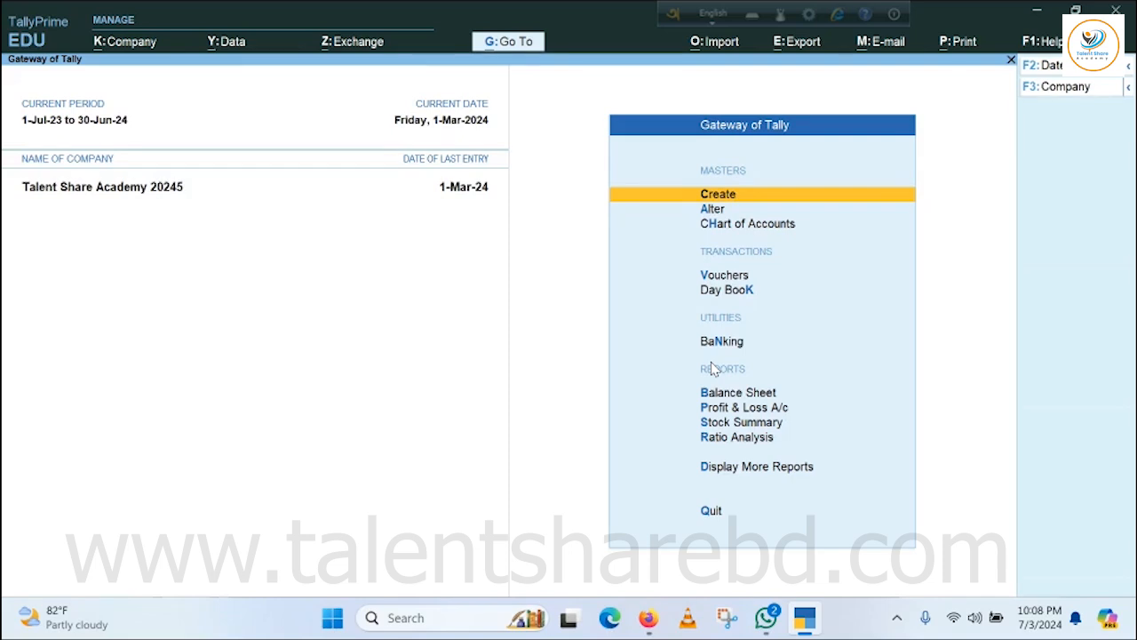
pyautogui.press('Escape')
pyautogui.press('Escape')
# Open a stock-group price list for Finished Goods at the Price List level, applicable from 1-Jun-24.
pyautogui.click(738, 195)
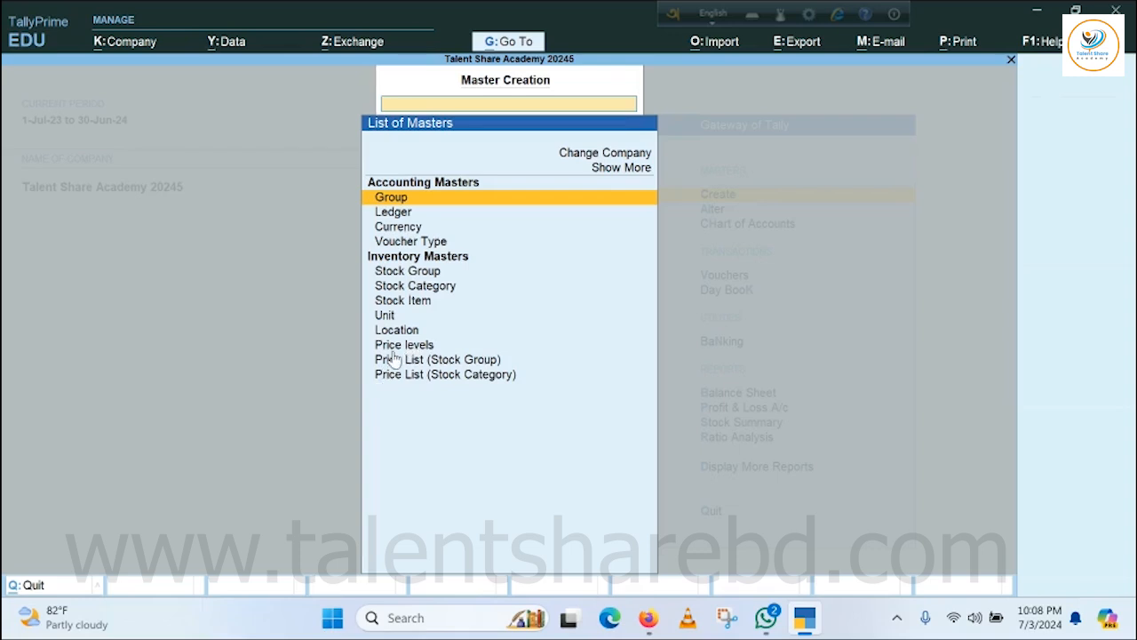
pyautogui.click(389, 362)
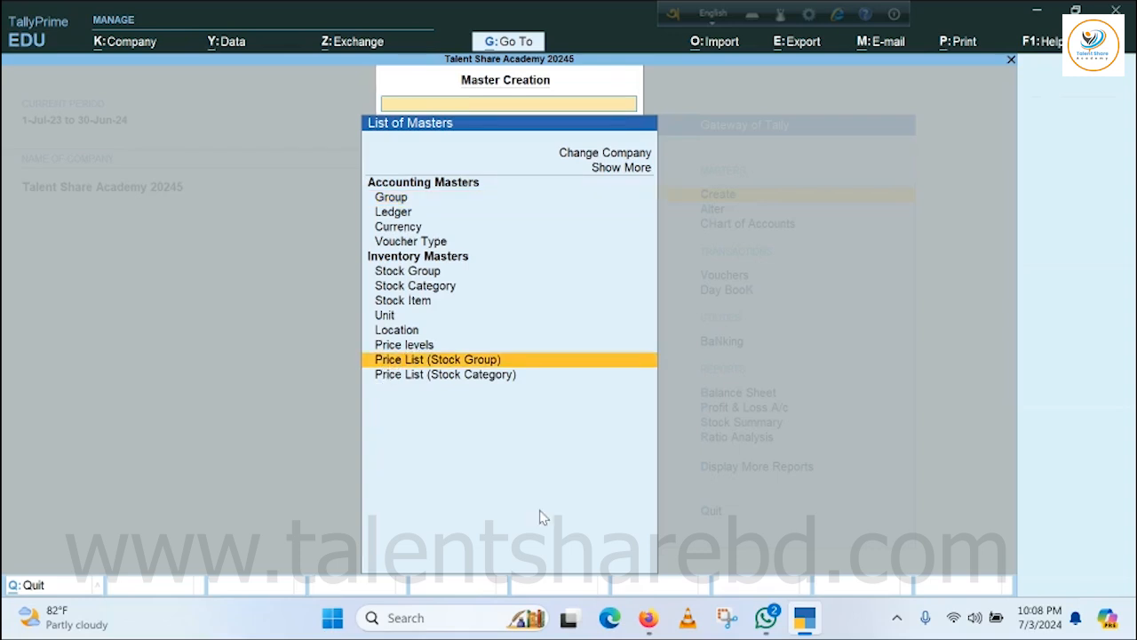
pyautogui.press('Return')
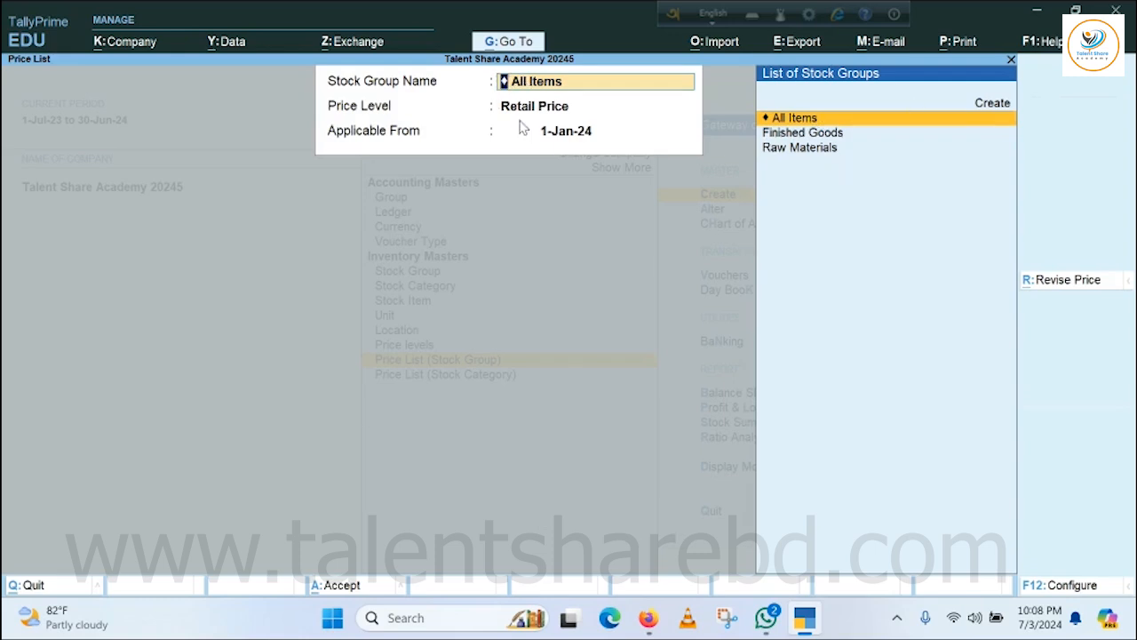
pyautogui.click(792, 135)
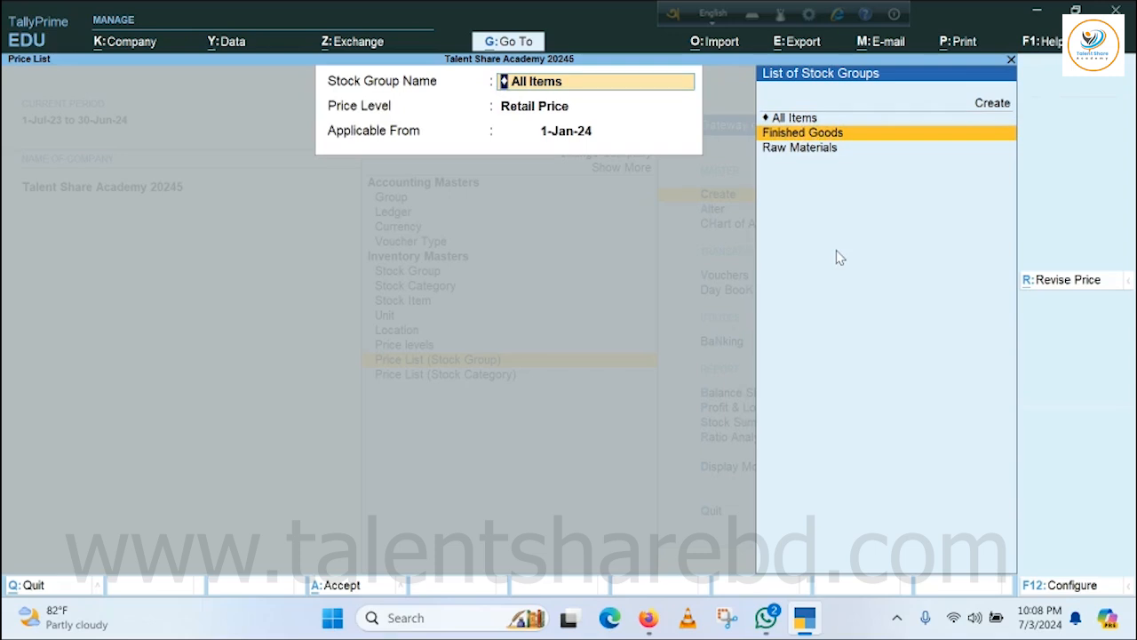
pyautogui.press('Return')
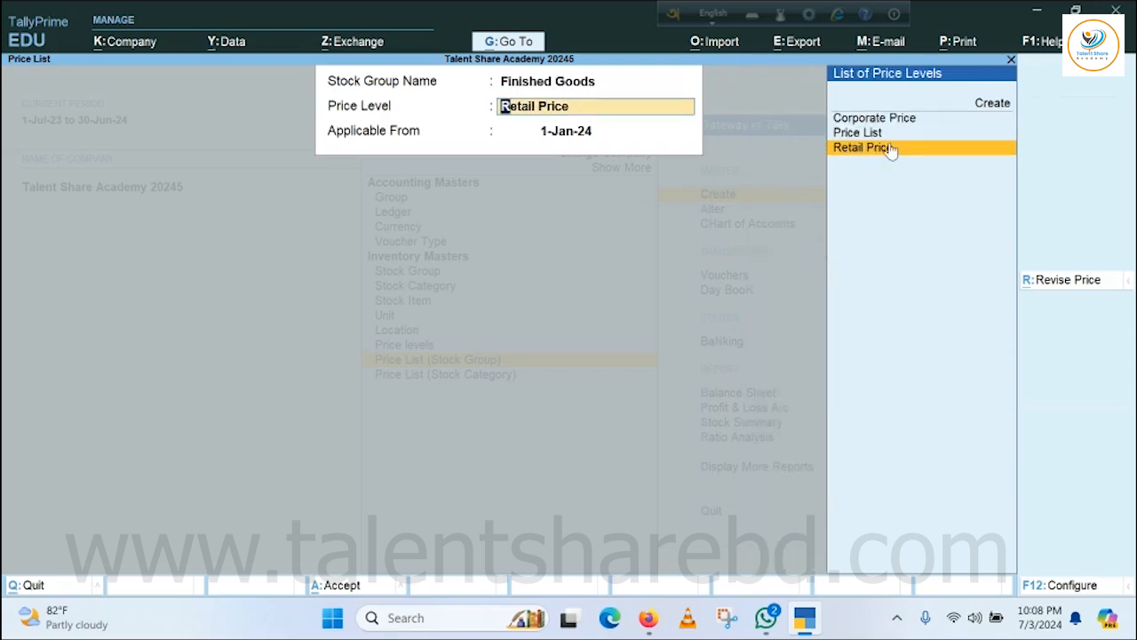
pyautogui.press('Up')
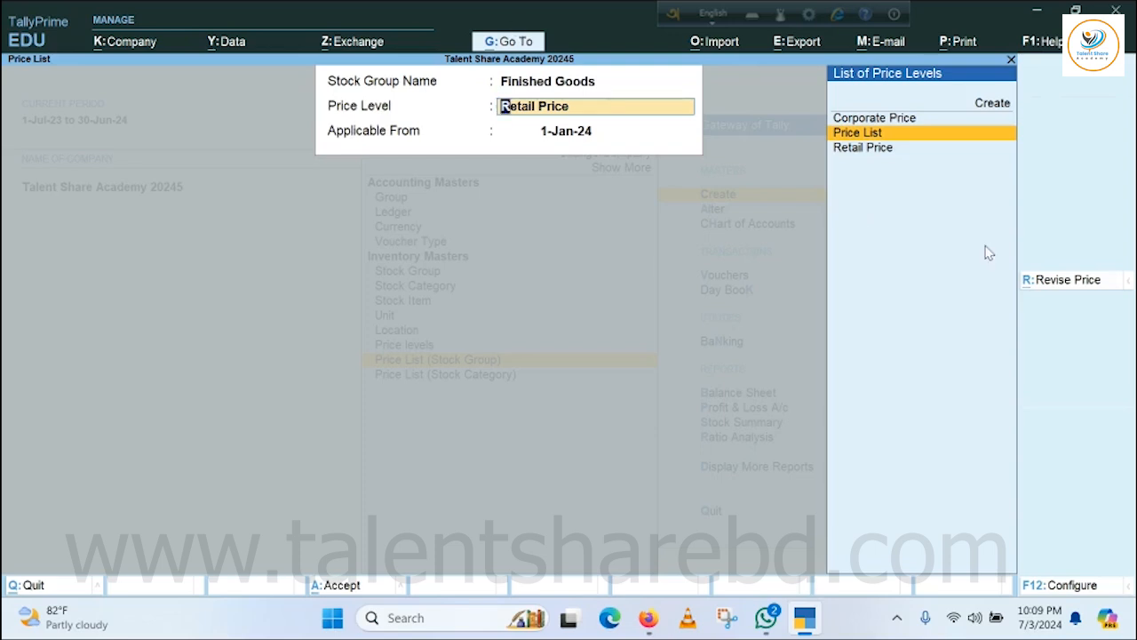
pyautogui.click(857, 135)
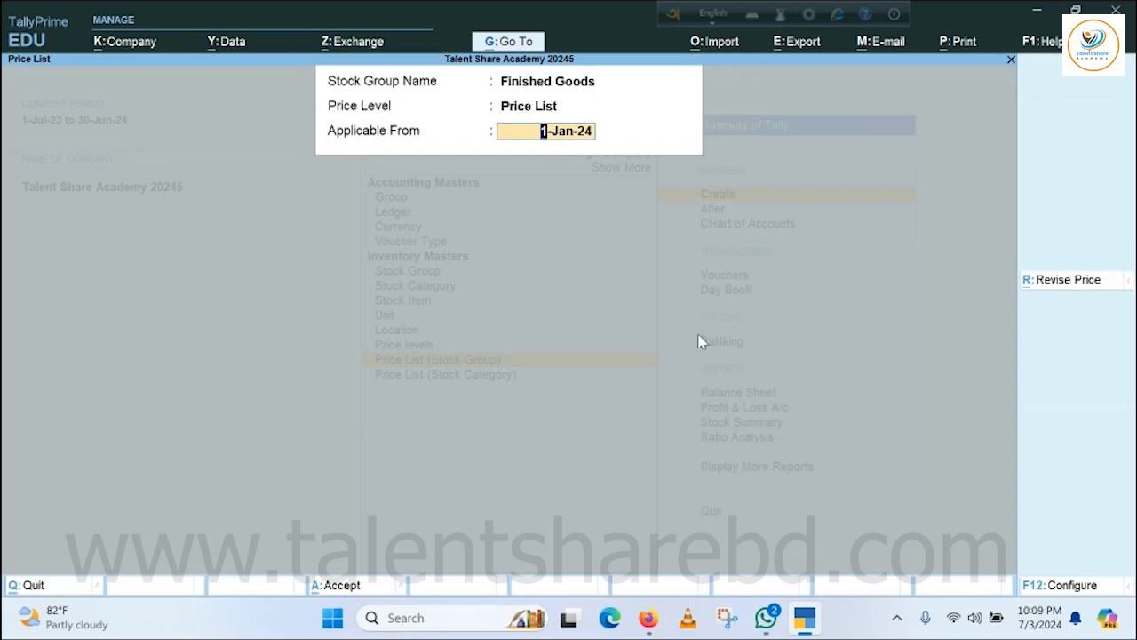
pyautogui.write('1.6.2024')
pyautogui.press('Return')
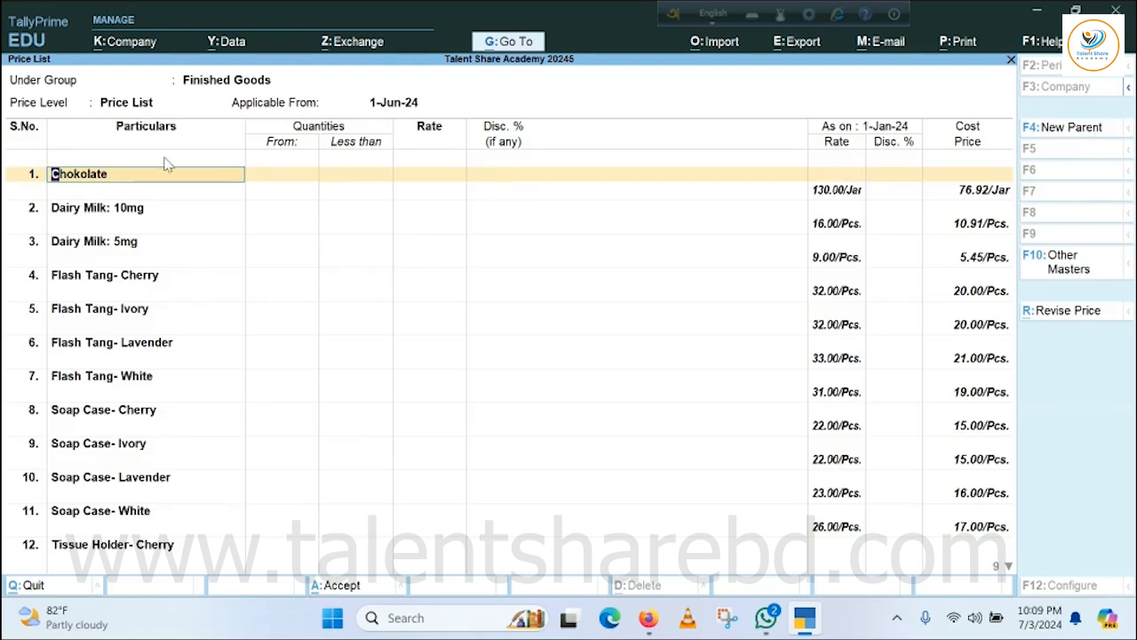
# Enter a rate of 135 per jar for Chokolate in the Finished Goods price list.
pyautogui.moveTo(665, 627)
pyautogui.press('Return')
pyautogui.press('Return')
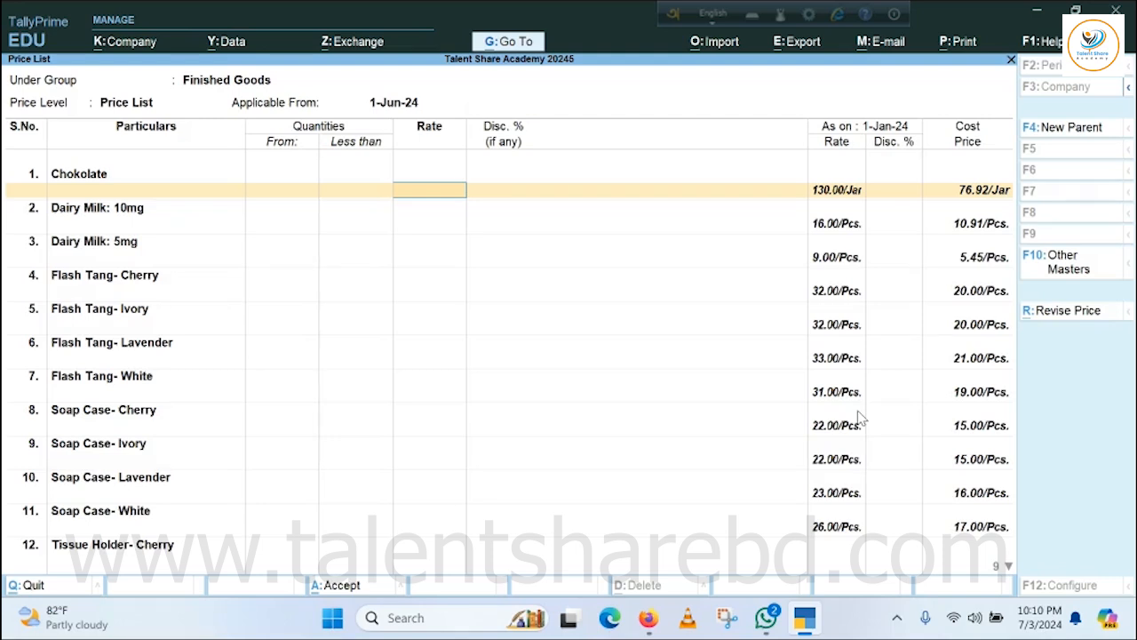
pyautogui.write('135')
pyautogui.press('Return')
# Set the Dairy Milk rates to 17 per piece for 10mg and 10 per piece for 5mg.
pyautogui.press('Return')
pyautogui.press('Return')
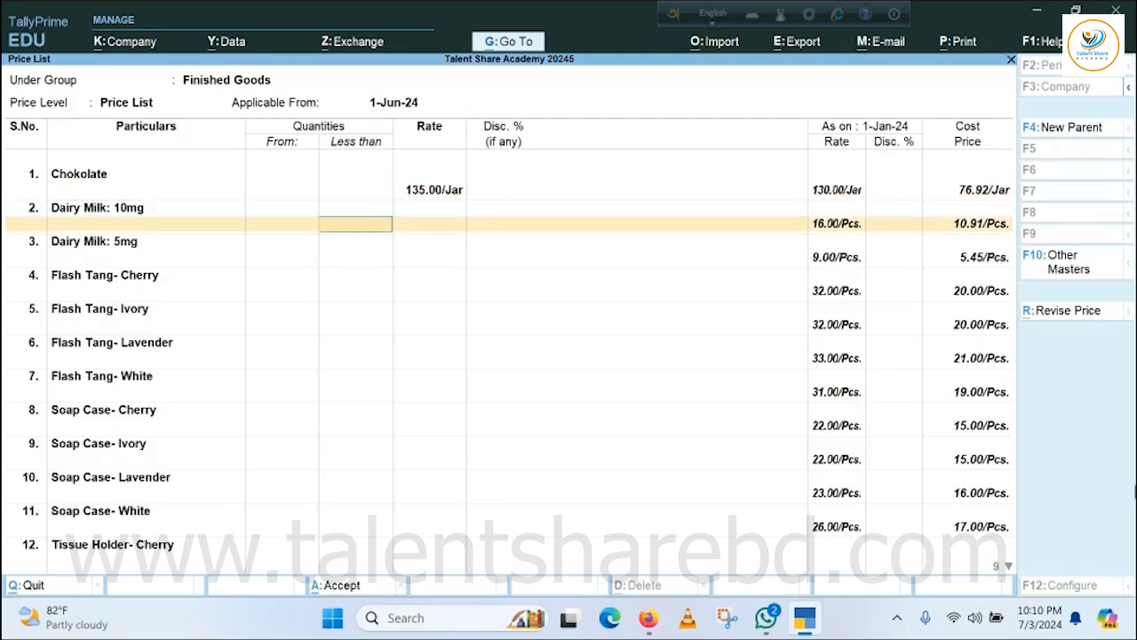
pyautogui.press('Return')
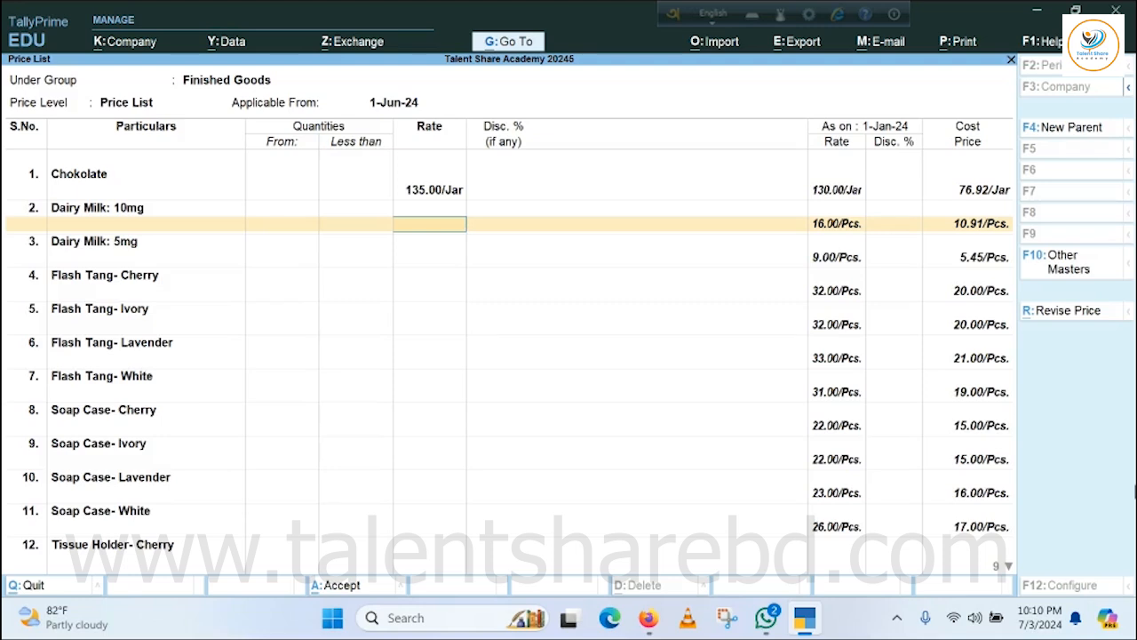
pyautogui.write('17')
pyautogui.press('Return')
pyautogui.press('Return')
pyautogui.press('Return')
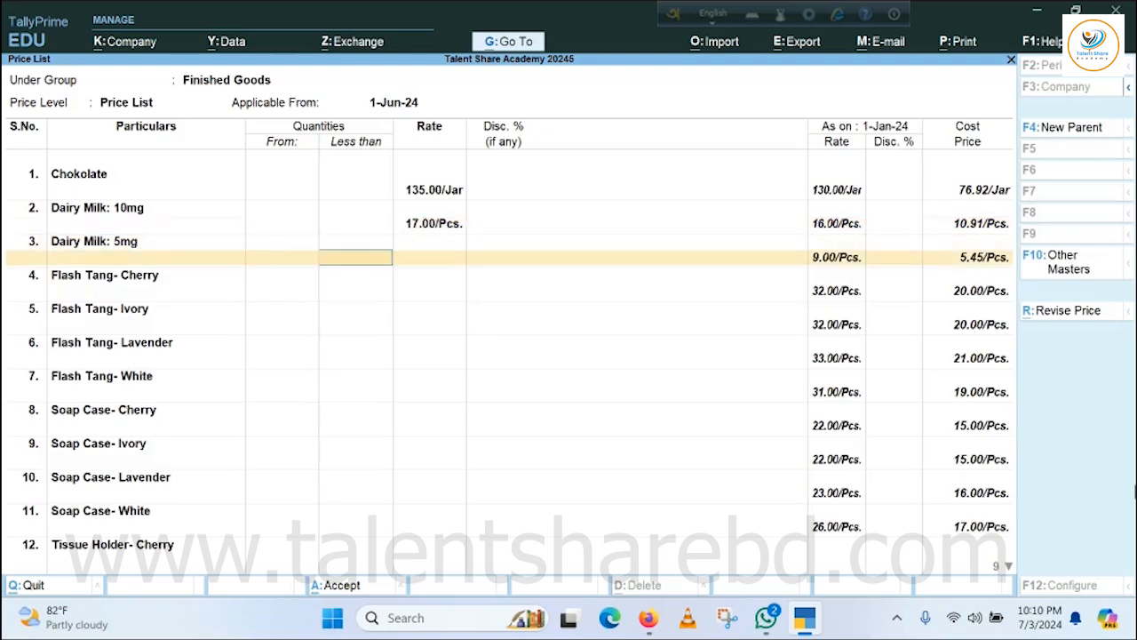
pyautogui.press('Return')
pyautogui.write('10')
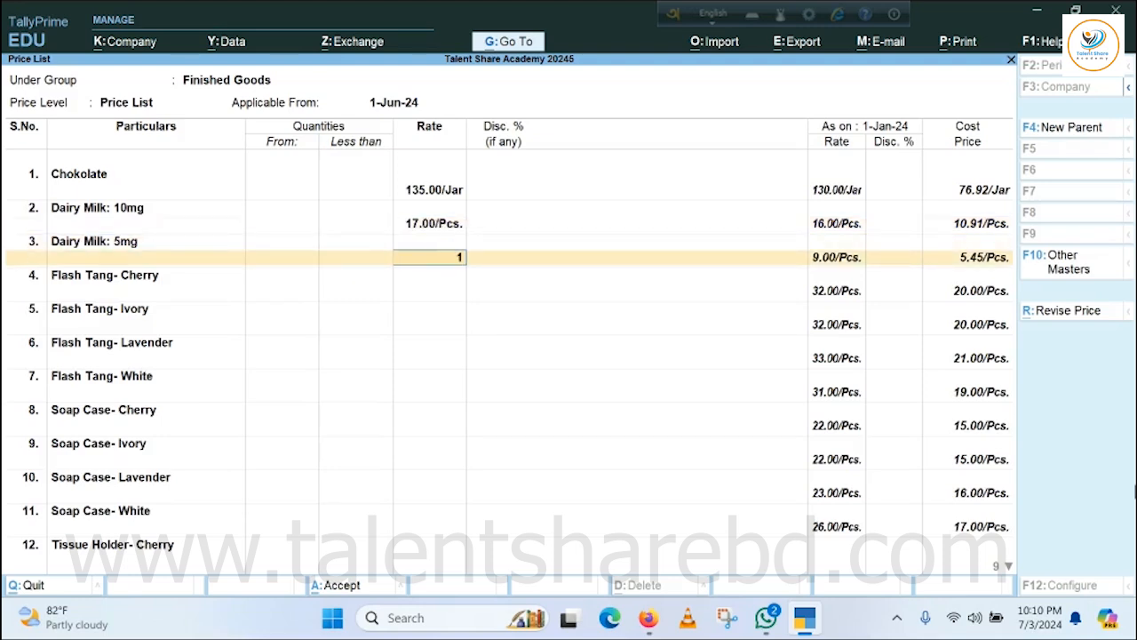
pyautogui.press('Return')
pyautogui.press('Return')
pyautogui.press('Return')
pyautogui.press('Return')
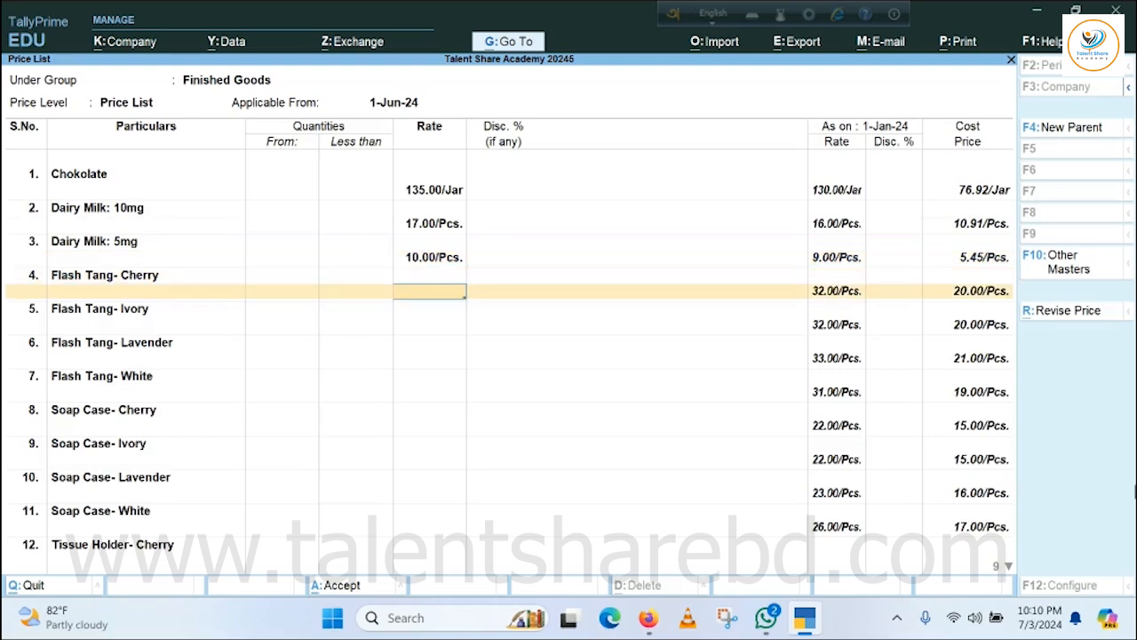
# Set the rates of Flash Tang- Cherry and Flash Tang- Ivory to 33 per piece each.
pyautogui.write('33')
pyautogui.press('Return')
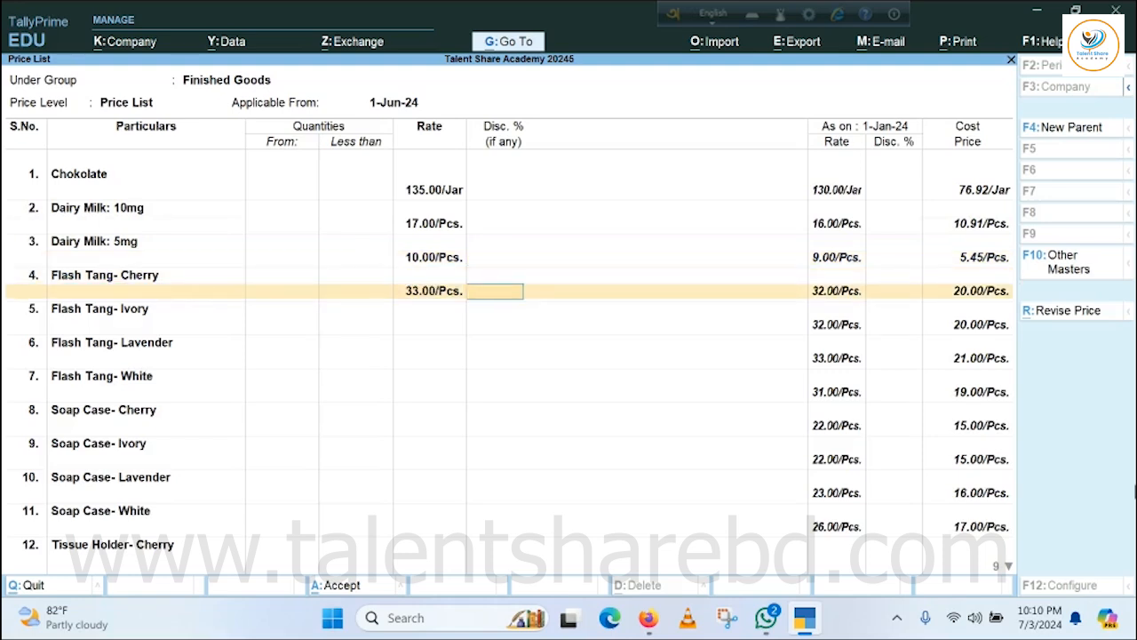
pyautogui.press('Return')
pyautogui.press('Return')
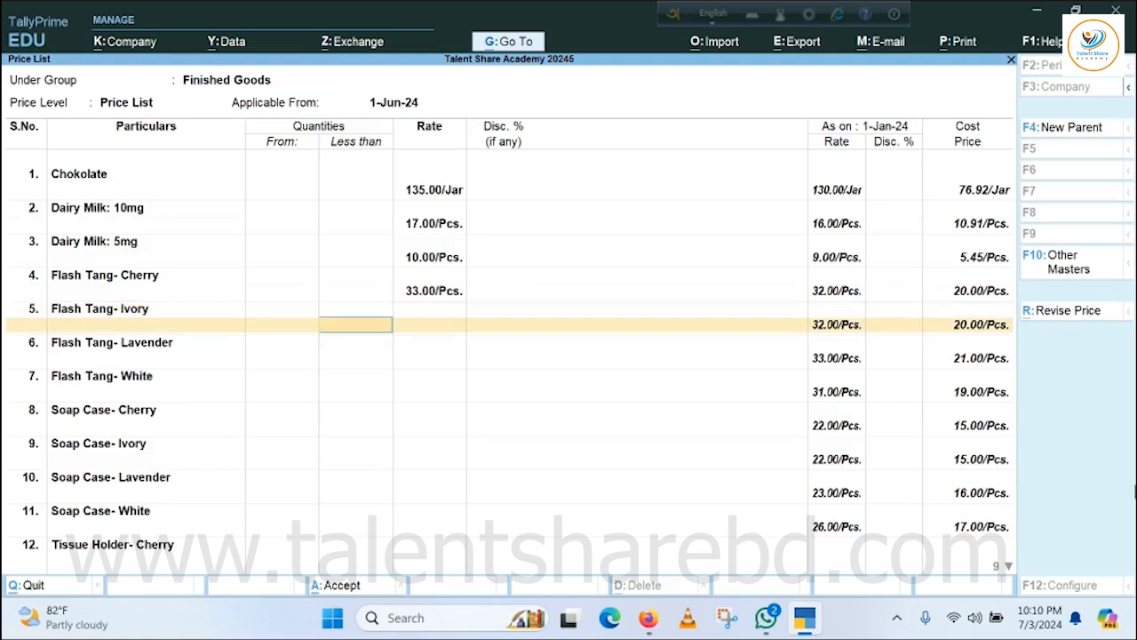
pyautogui.press('Return')
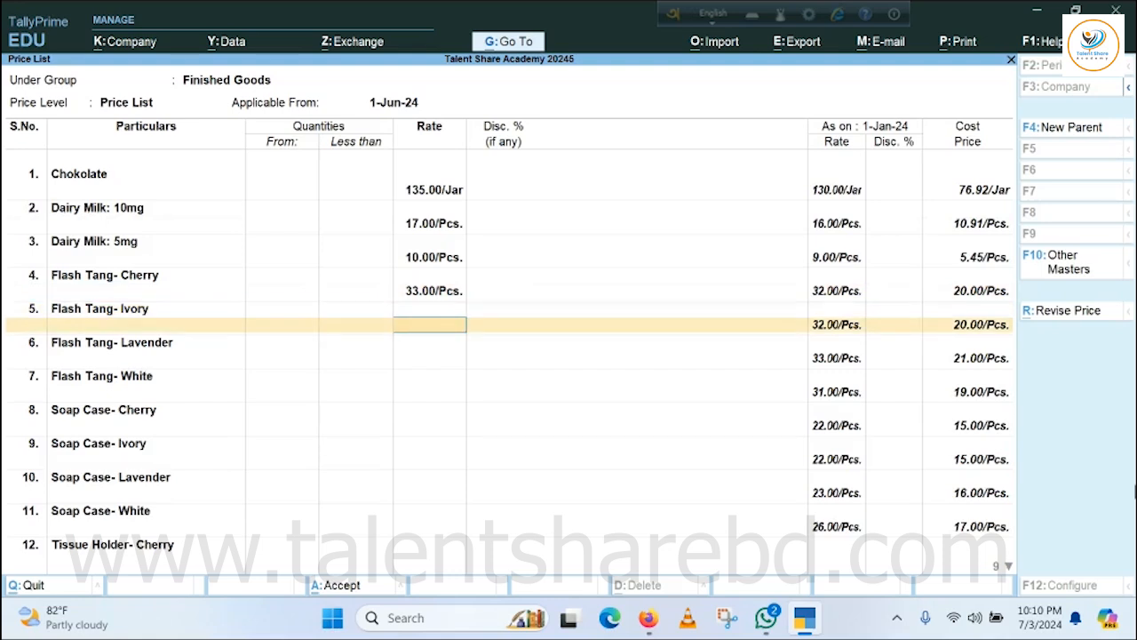
pyautogui.write('33')
pyautogui.press('Return')
# Set Flash Tang- Lavender to 34 per piece and Flash Tang- White to 32 per piece.
pyautogui.press('Return')
pyautogui.press('Return')
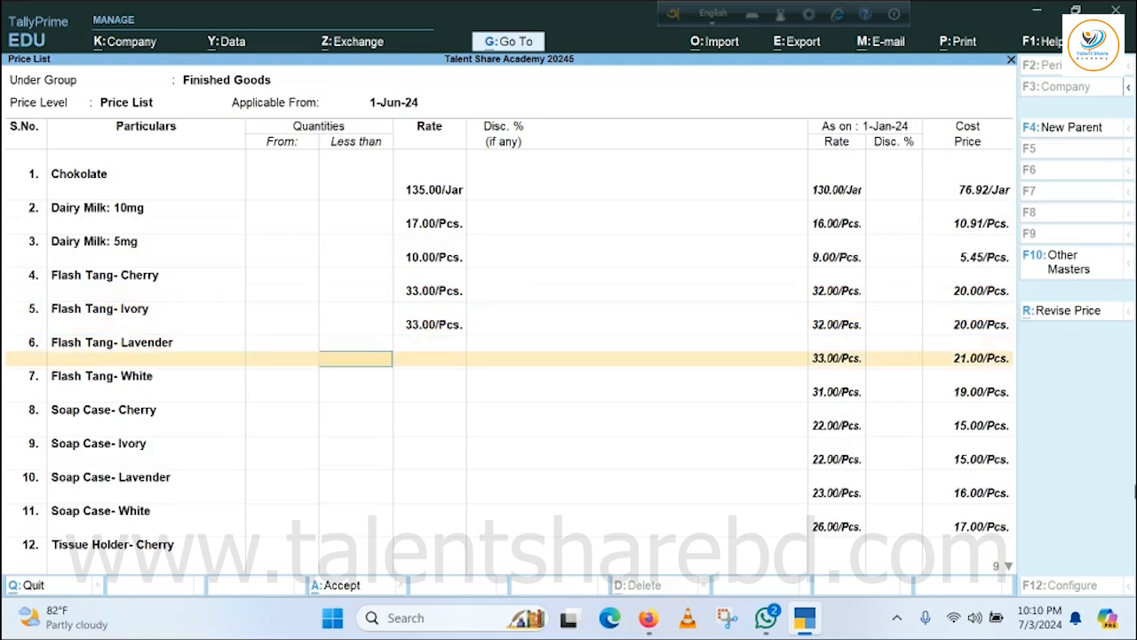
pyautogui.press('Return')
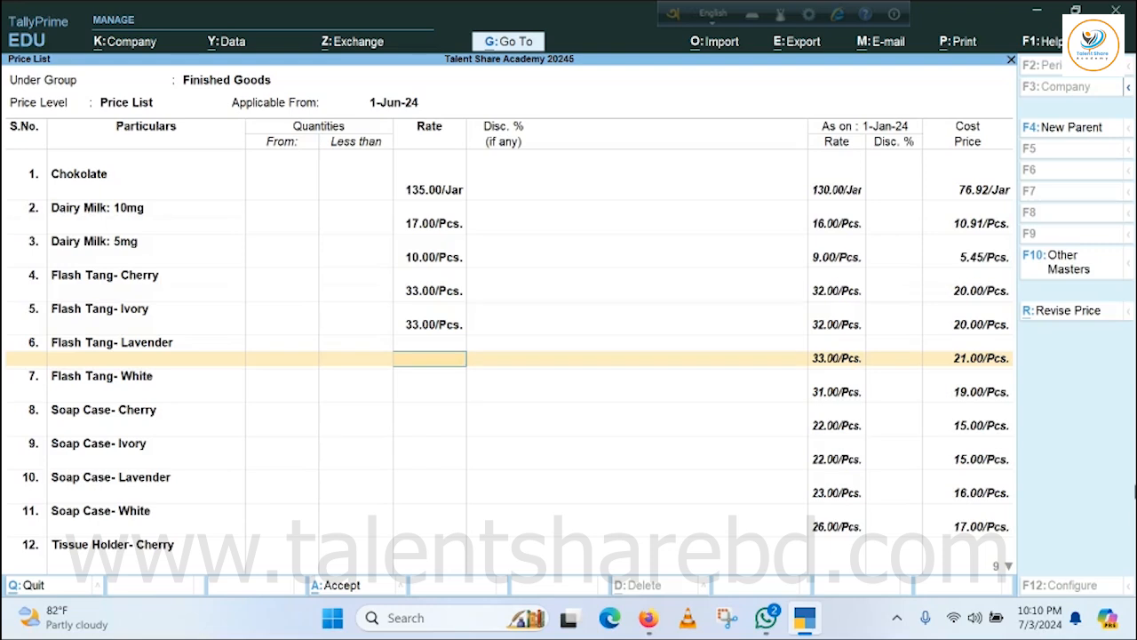
pyautogui.write('34')
pyautogui.press('Return')
pyautogui.press('Return')
pyautogui.press('Return')
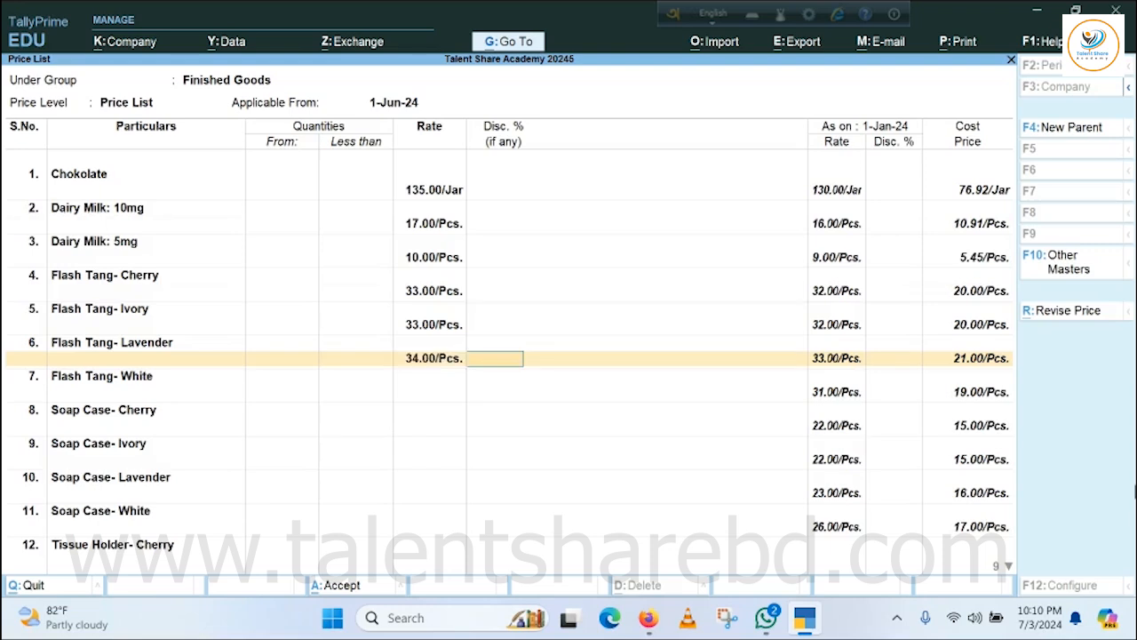
pyautogui.press('Return')
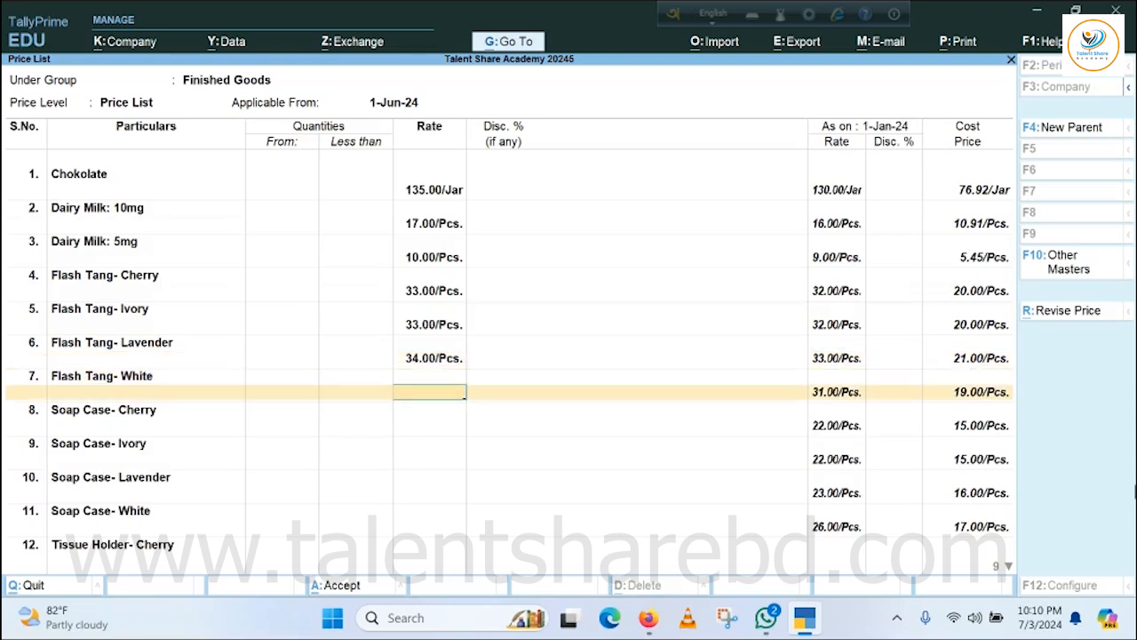
pyautogui.write('32')
# Set the rates of Soap Case- Cherry and Soap Case- Ivory to 23 per piece each.
pyautogui.press('Return')
pyautogui.press('Return')
pyautogui.press('Return')
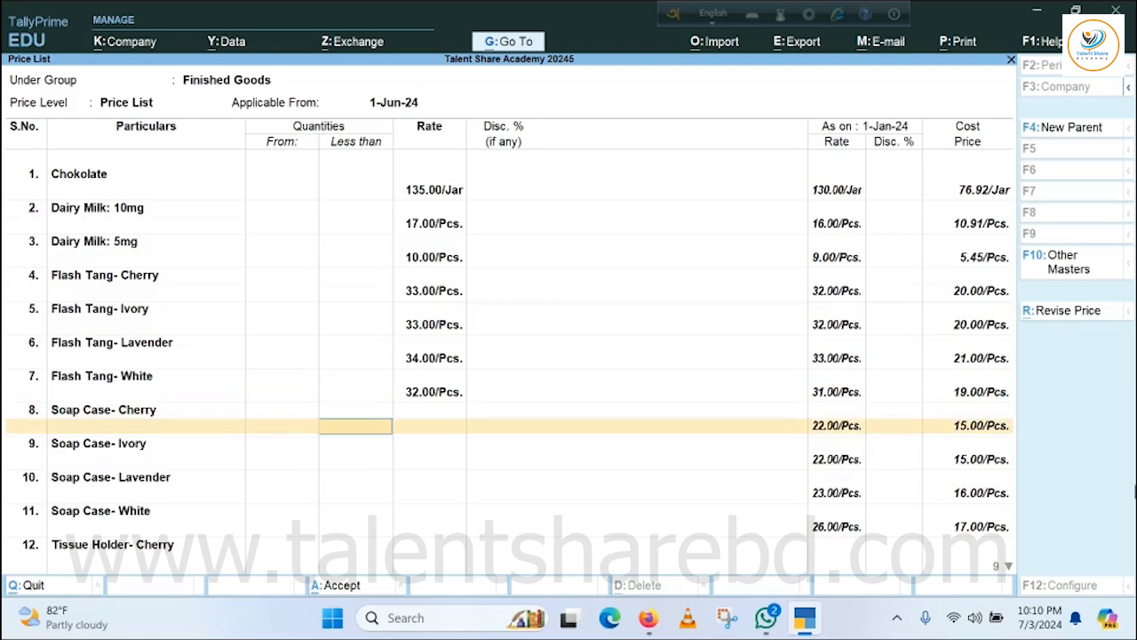
pyautogui.press('Return')
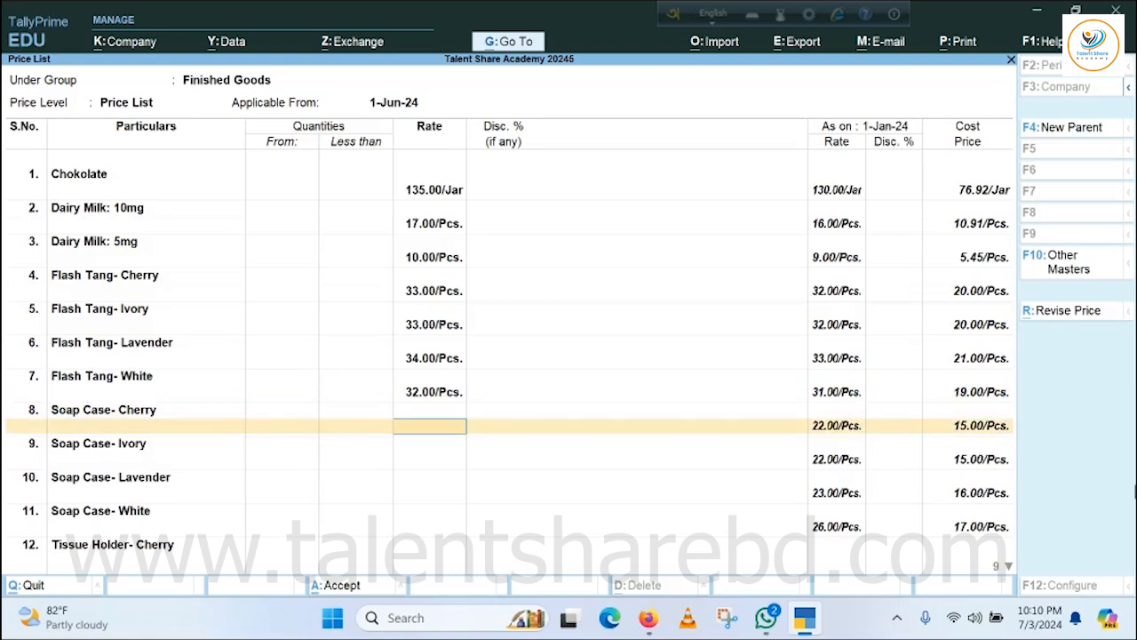
pyautogui.write('23')
pyautogui.press('Return')
pyautogui.press('Return')
pyautogui.press('Return')
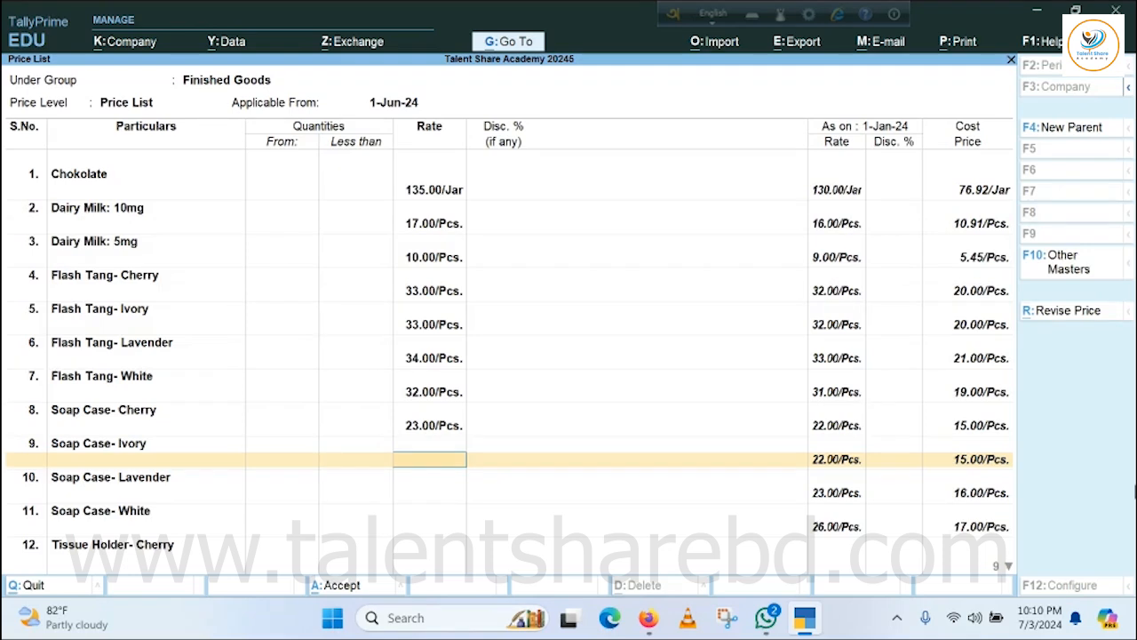
pyautogui.write('23')
pyautogui.press('Return')
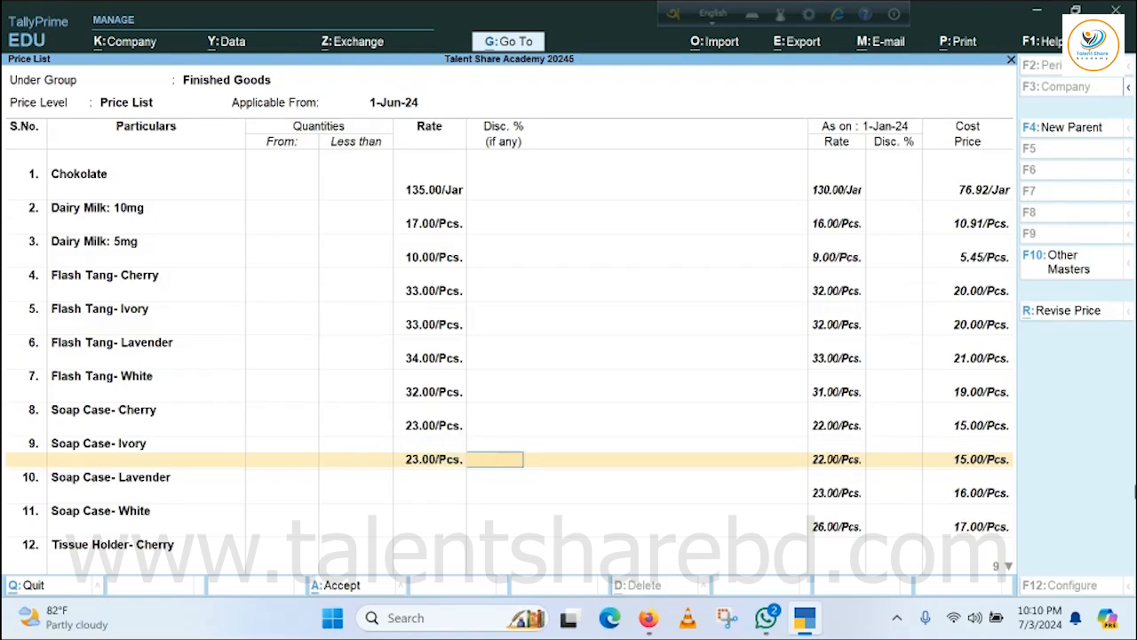
pyautogui.press('Return')
pyautogui.press('Return')
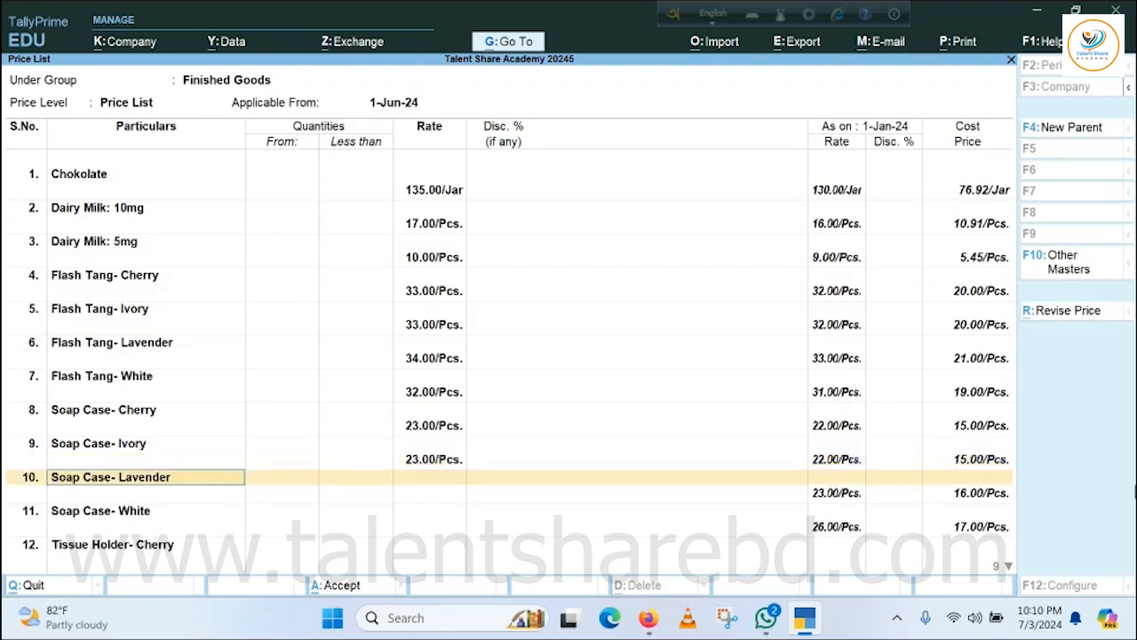
# Set Soap Case- Lavender to 24 per piece and Soap Case- White to 28 per piece.
pyautogui.press('Return')
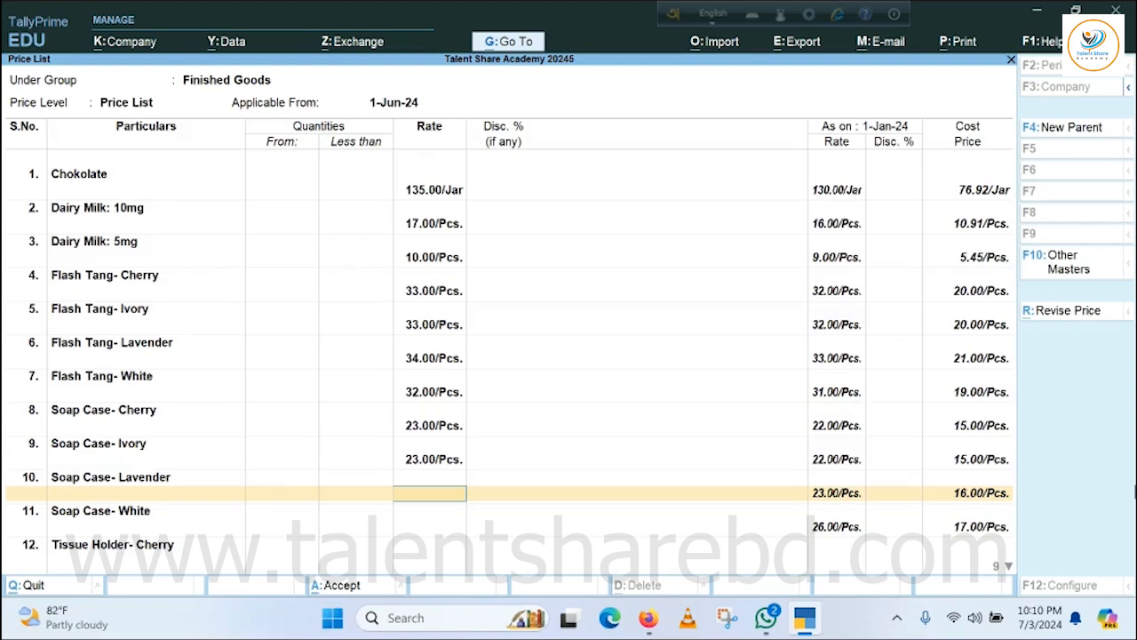
pyautogui.write('24')
pyautogui.press('Return')
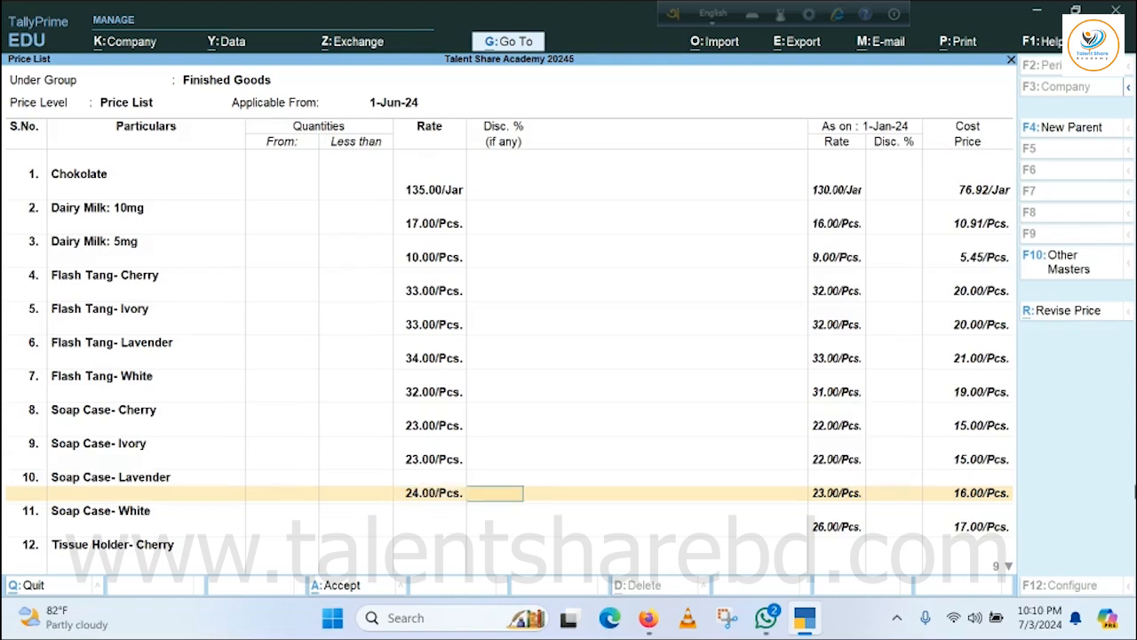
pyautogui.press('Return')
pyautogui.press('Return')
pyautogui.press('Return')
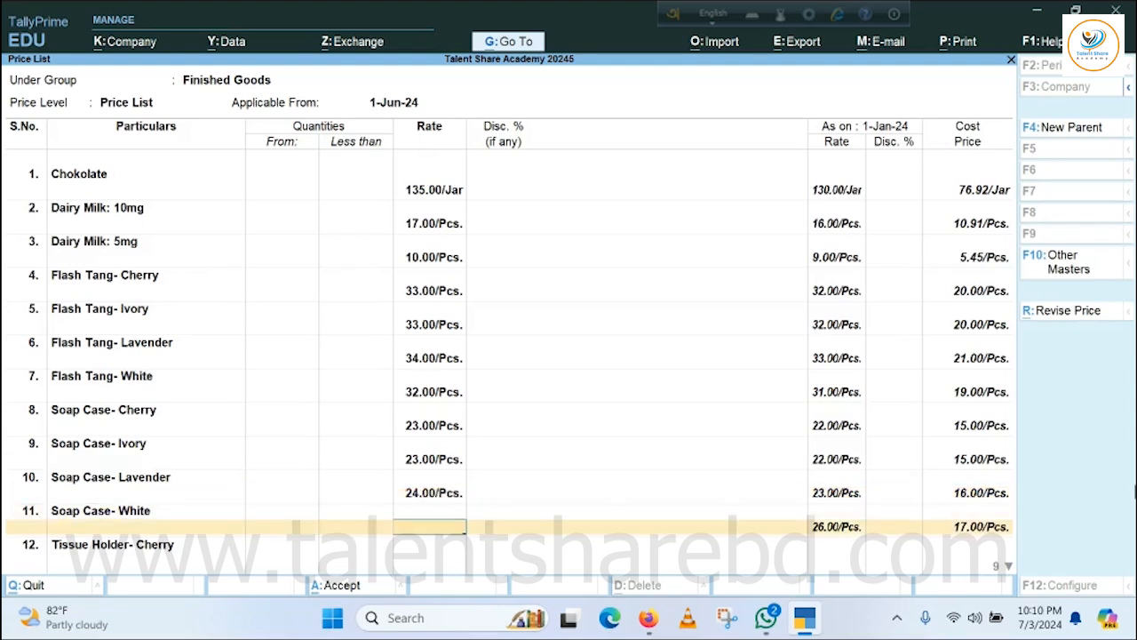
pyautogui.write('28')
pyautogui.press('Return')
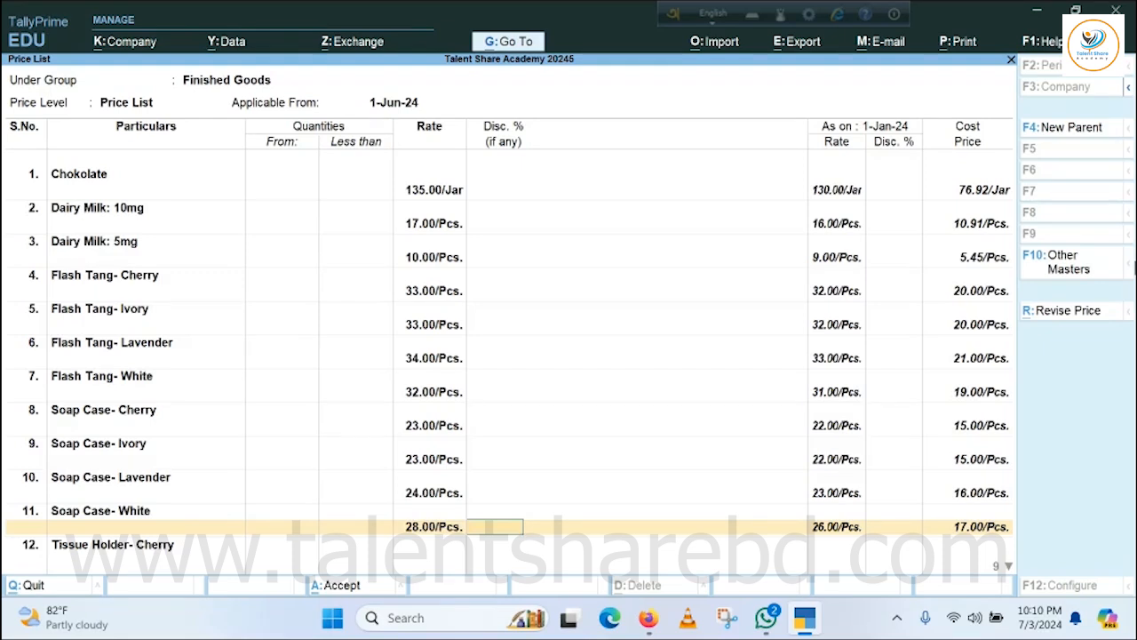
pyautogui.press('Return')
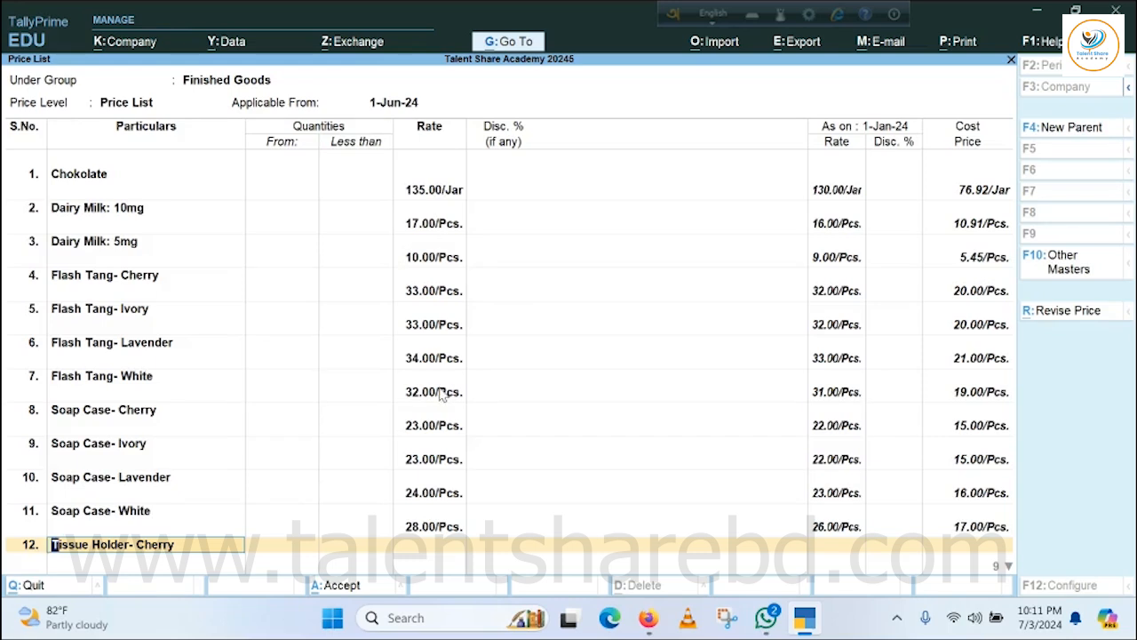
# Set Tissue Holder rates to 32 for Cherry, 22 for Ivory and Lavender, 20 for White, and 1.5 Ton Build Air Condition to 45,000; save the list.
pyautogui.press('Return')
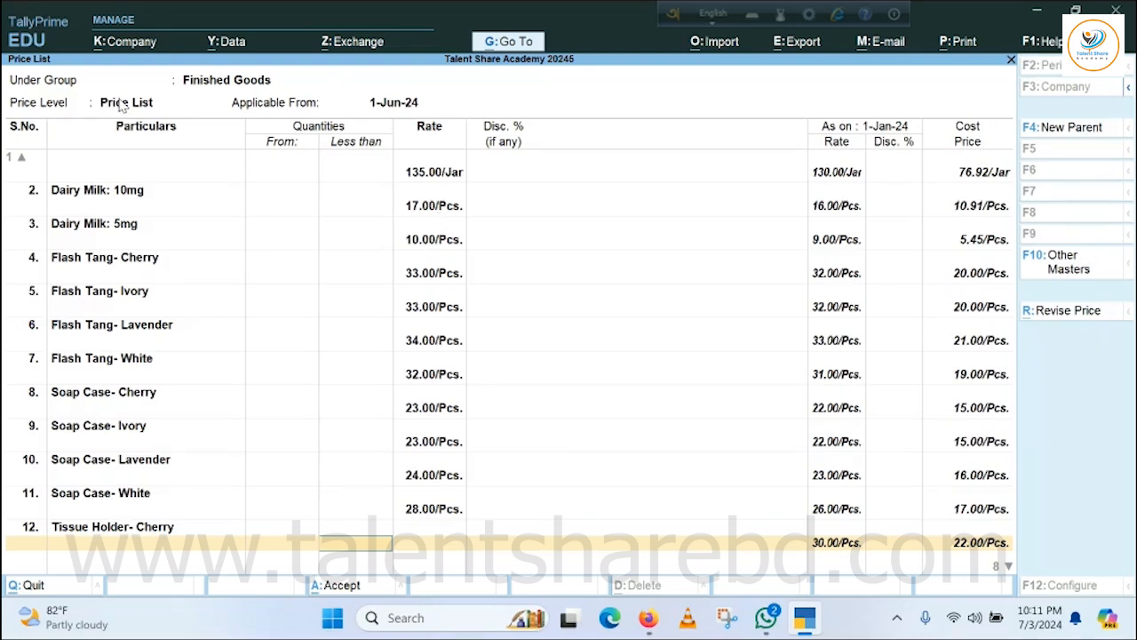
pyautogui.press('Return')
pyautogui.press('Return')
pyautogui.press('Return')
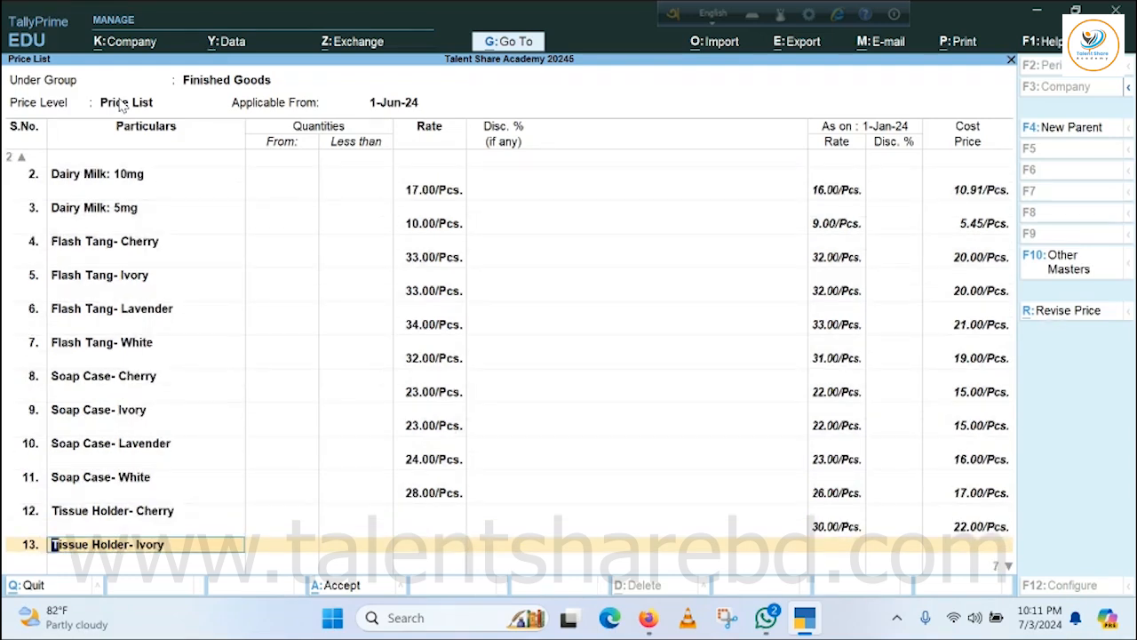
pyautogui.press('Return')
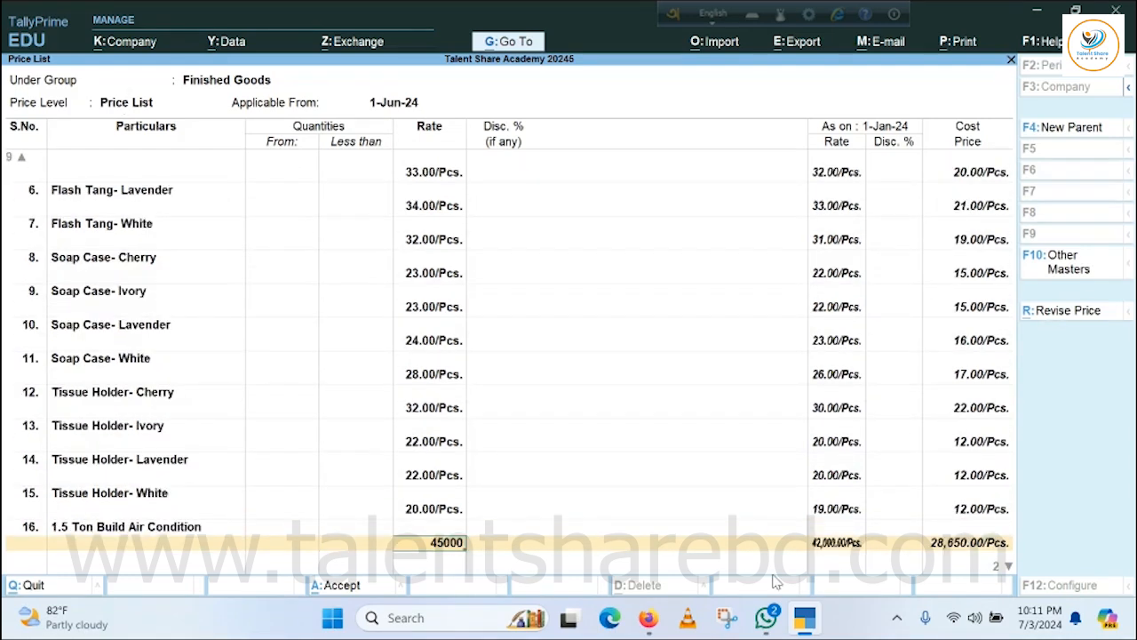
pyautogui.press('Return')
pyautogui.press('Return')
pyautogui.press('Return')
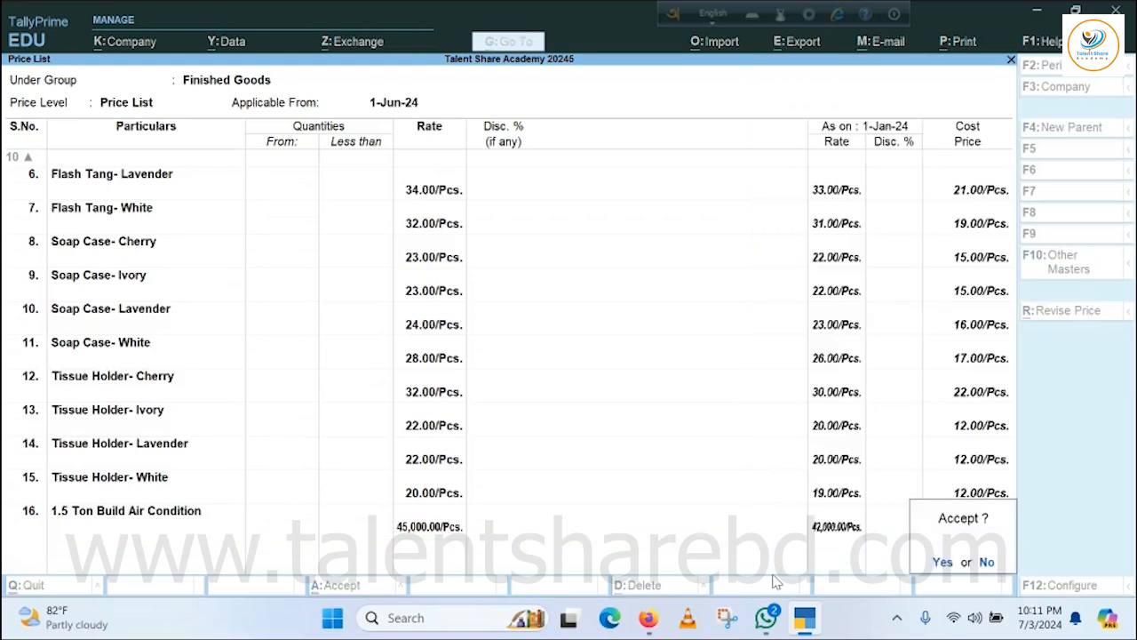
pyautogui.press('Return')
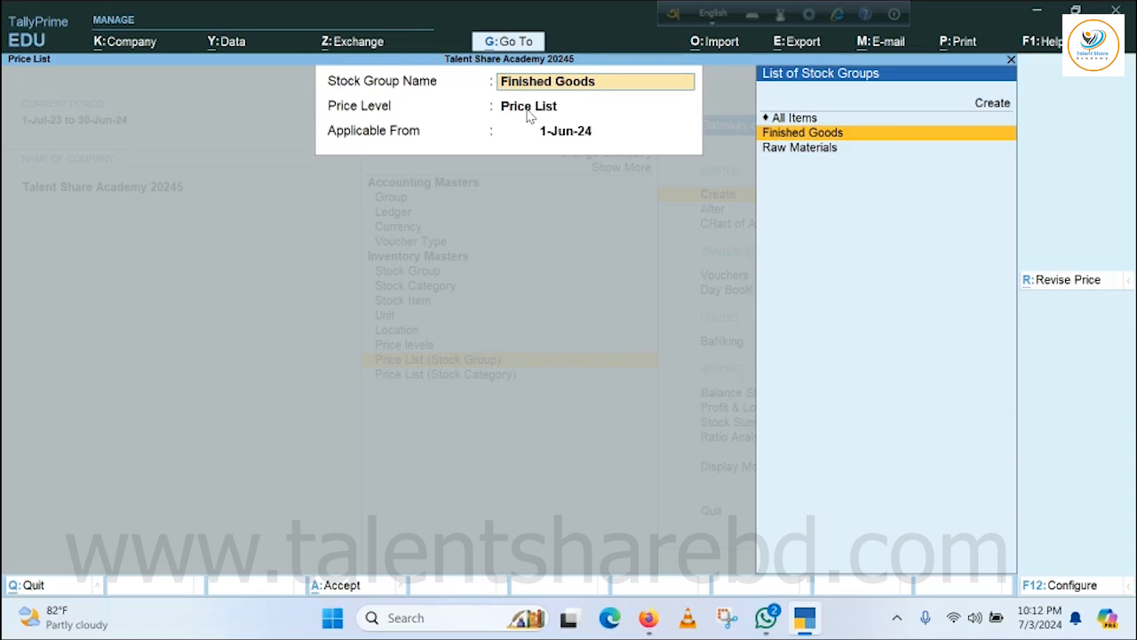
# Leave the stock-group price list setup and return to the Gateway of Tally.
pyautogui.press('Return')
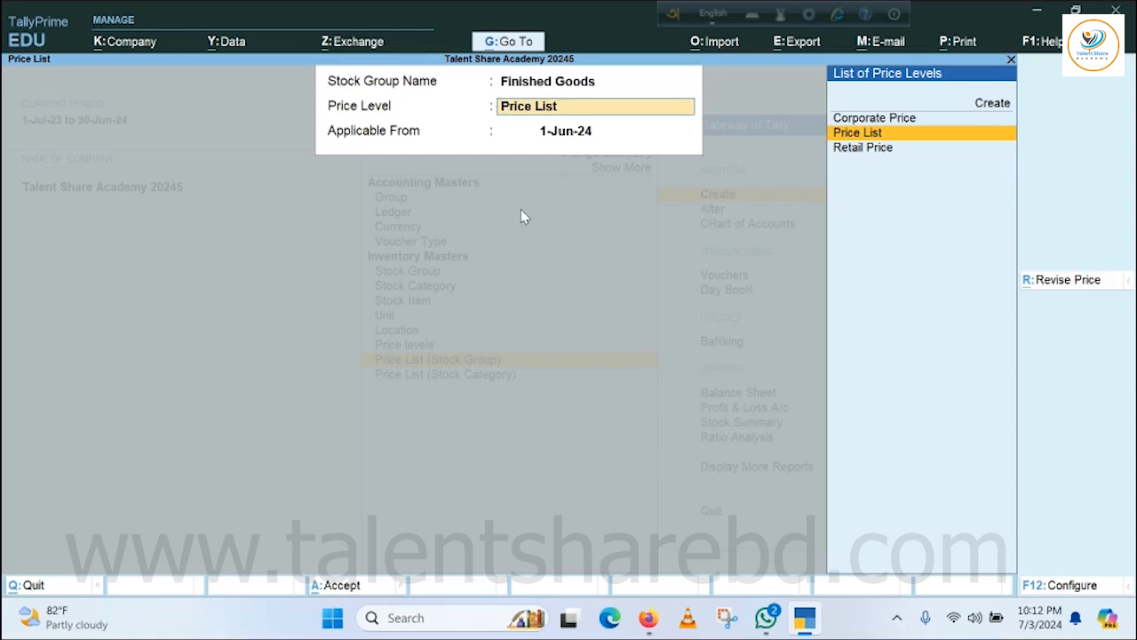
pyautogui.press('BackSpace')
pyautogui.press('Escape')
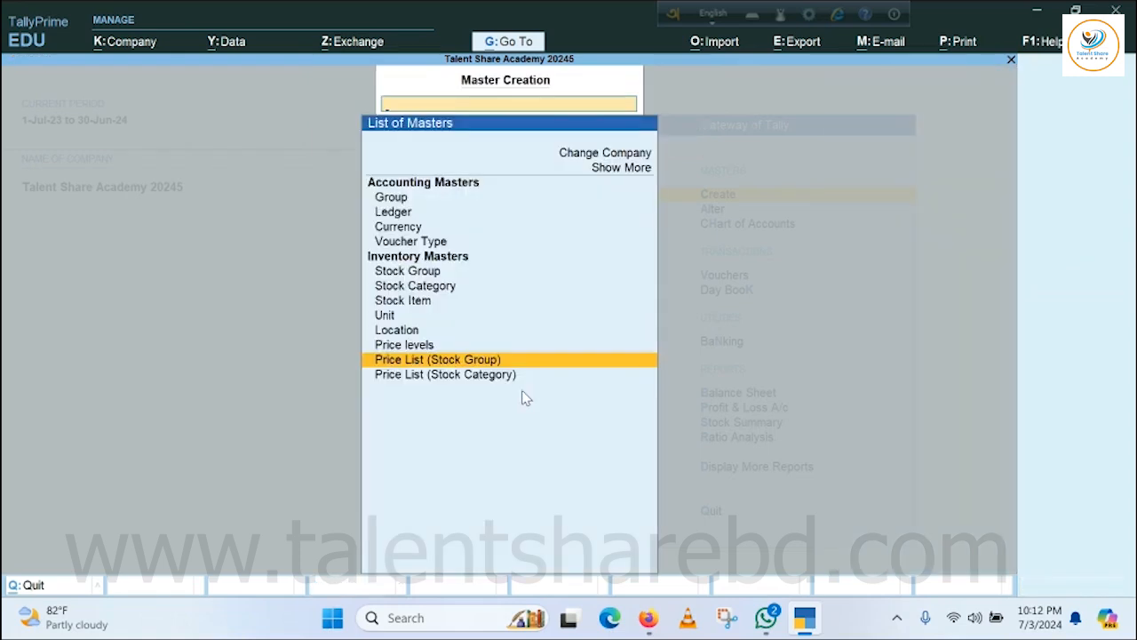
pyautogui.press('Escape')
pyautogui.press('Escape')
pyautogui.press('Escape')
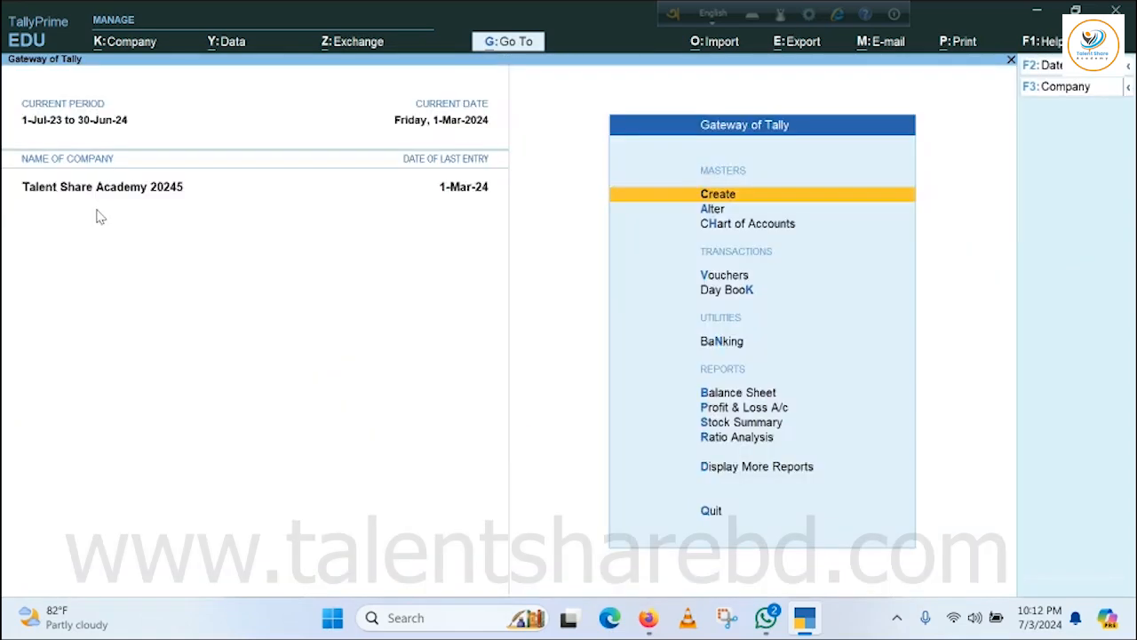
# Start a sales voucher dated 2-Jun-24 for the individual customer listed just above Mr. Corporate 1, accepting the default party details.
pyautogui.press('v')
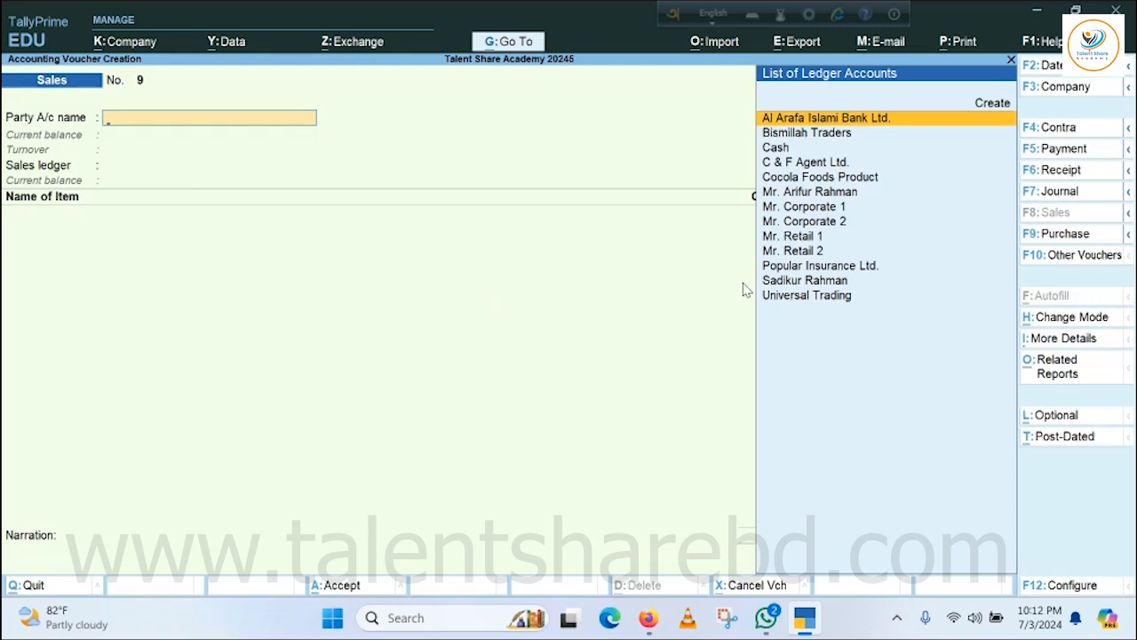
pyautogui.press('F2')
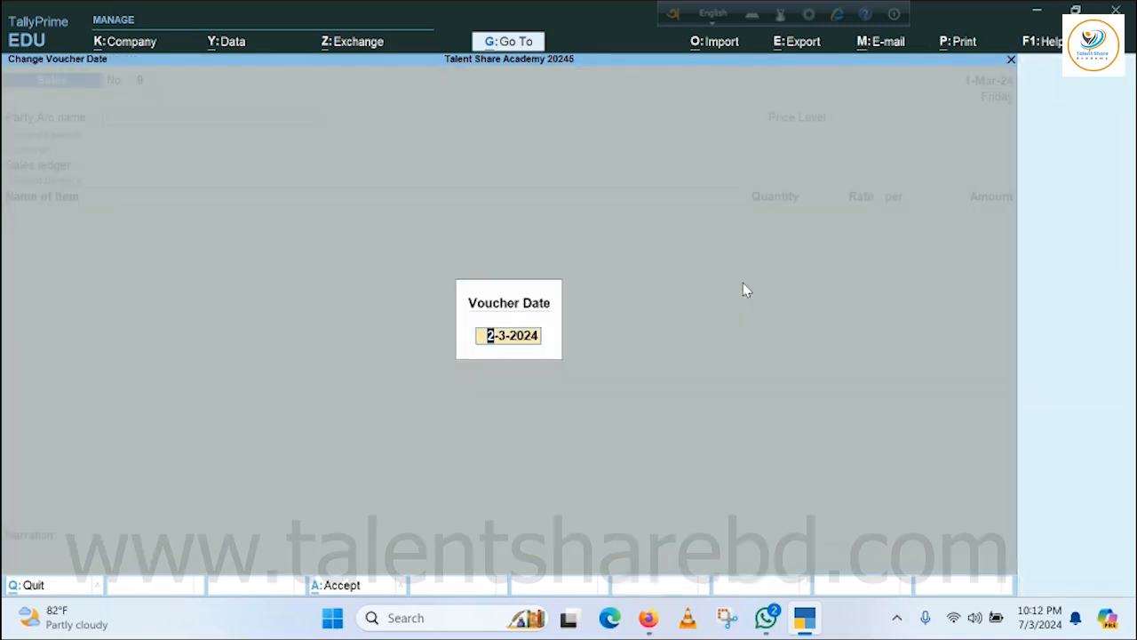
pyautogui.write('2.6.24')
pyautogui.press('Return')
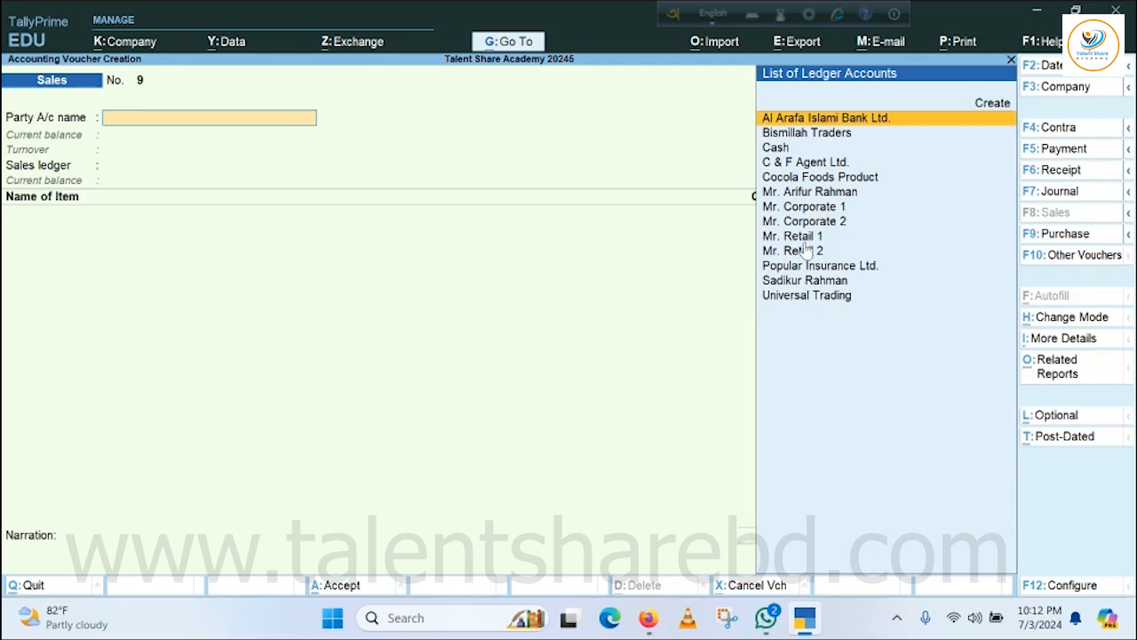
pyautogui.click(811, 192)
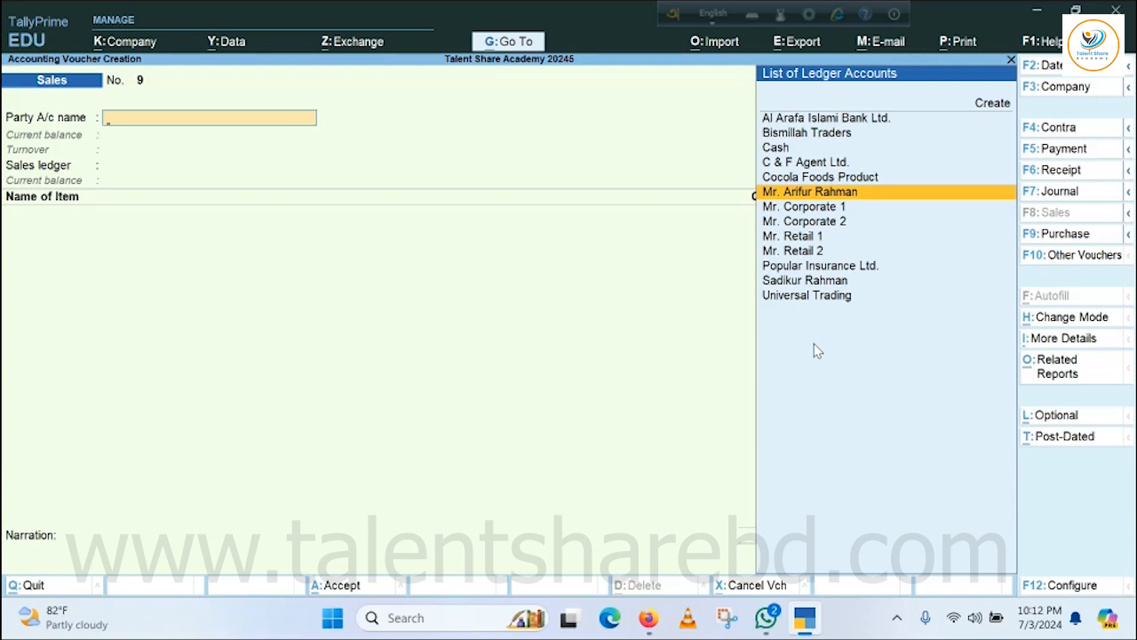
pyautogui.press('Return')
pyautogui.press('Escape')
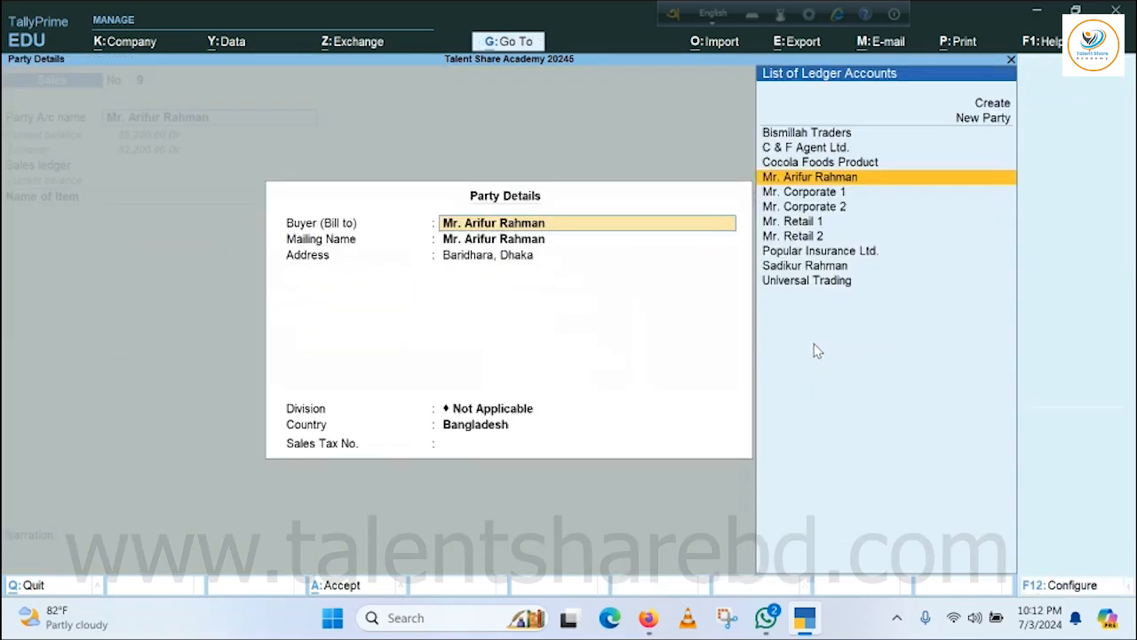
pyautogui.hotkey('ctrl', 'a')
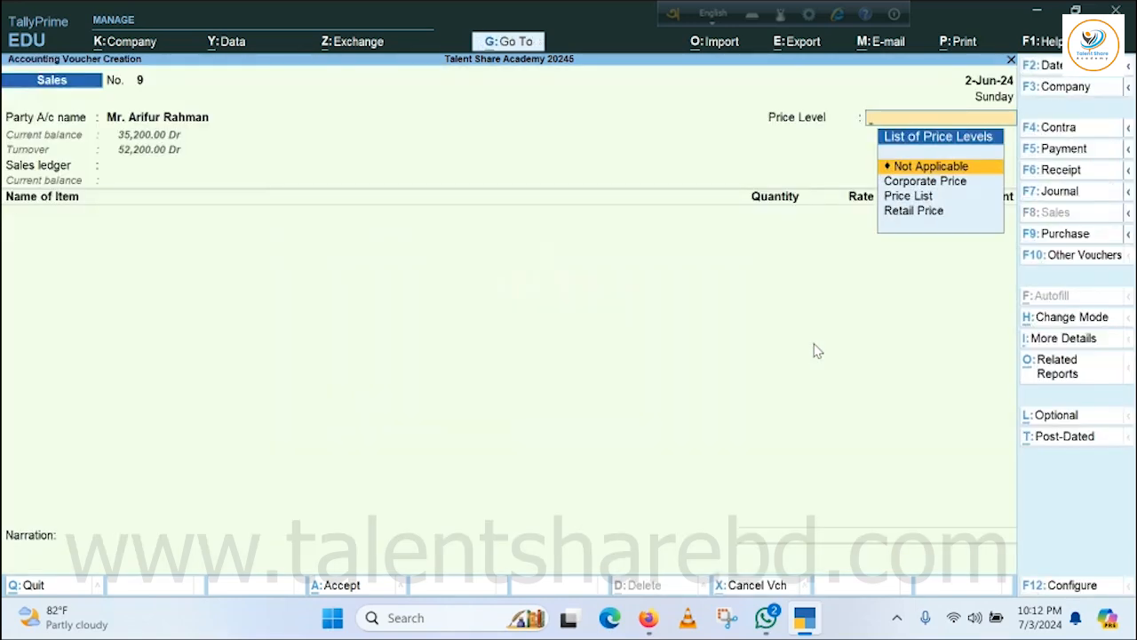
# Set the voucher's price level to Price List and its sales ledger to Local Sales.
pyautogui.press('Down')
pyautogui.press('Down')
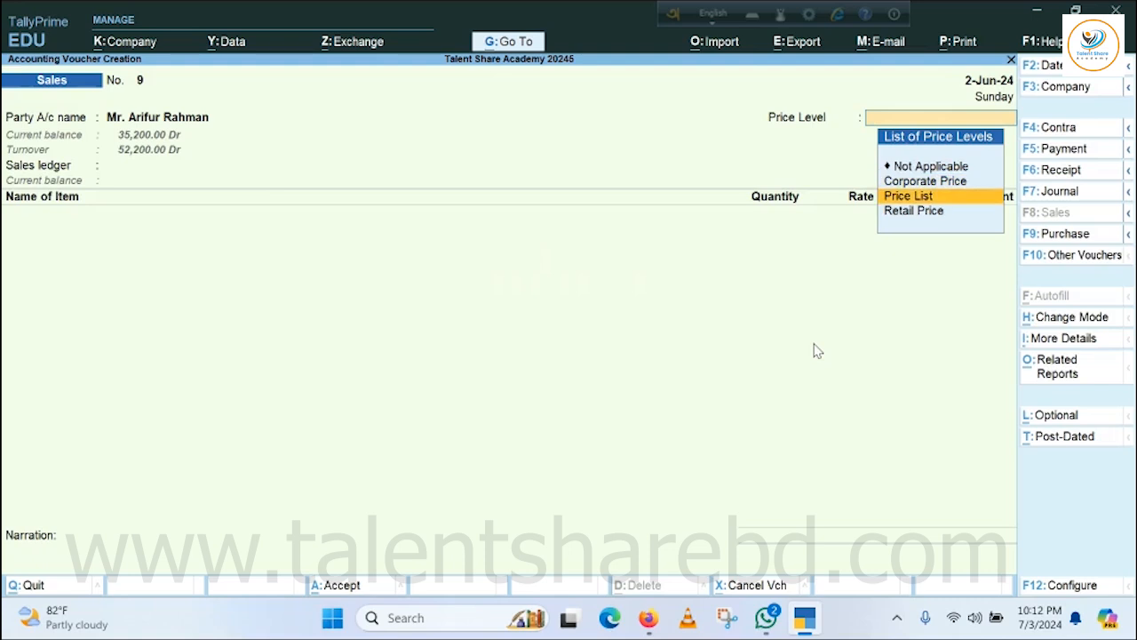
pyautogui.press('Return')
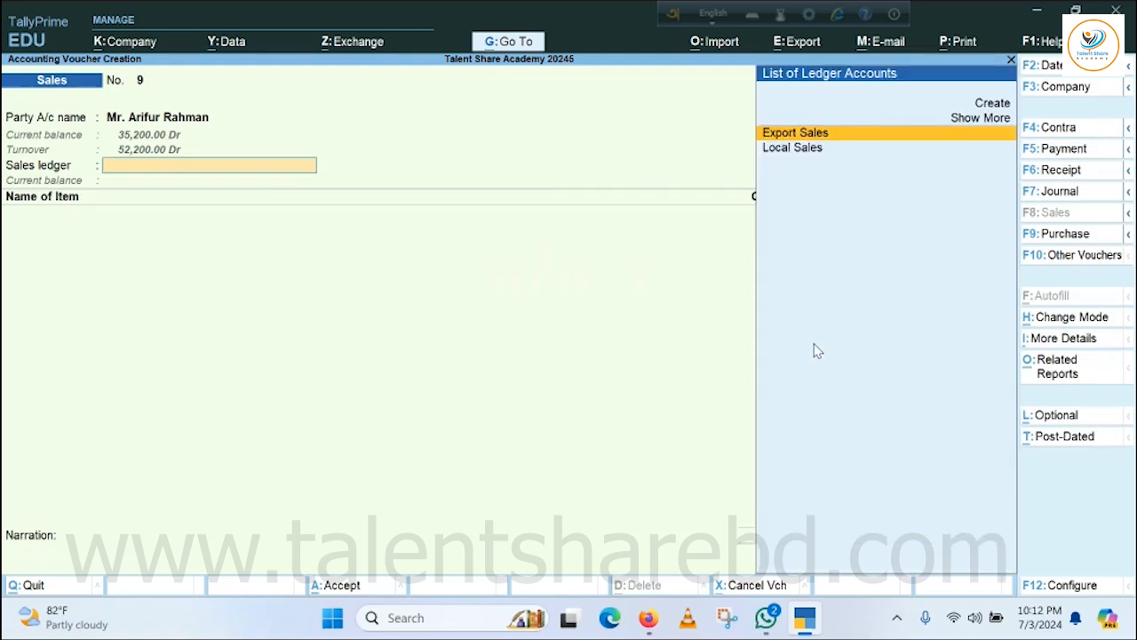
pyautogui.press('Down')
pyautogui.press('Return')
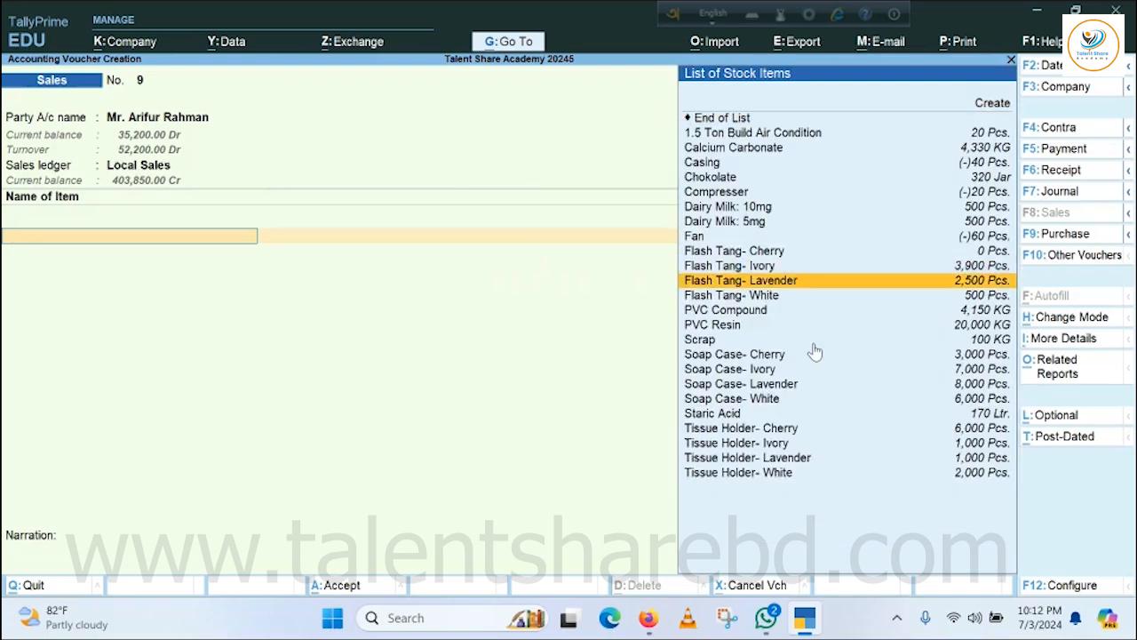
# Add 500 pieces of Flash Tang- Ivory at the price-list rate, with tracking and order numbers Not Applicable.
pyautogui.press('Up')
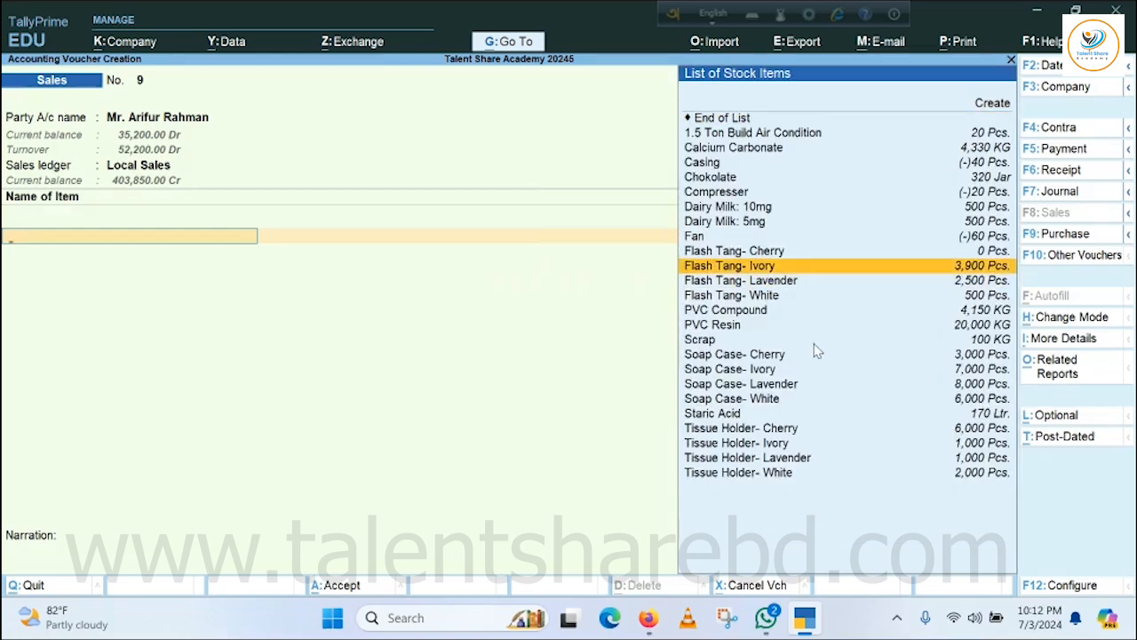
pyautogui.press('Return')
pyautogui.press('Return')
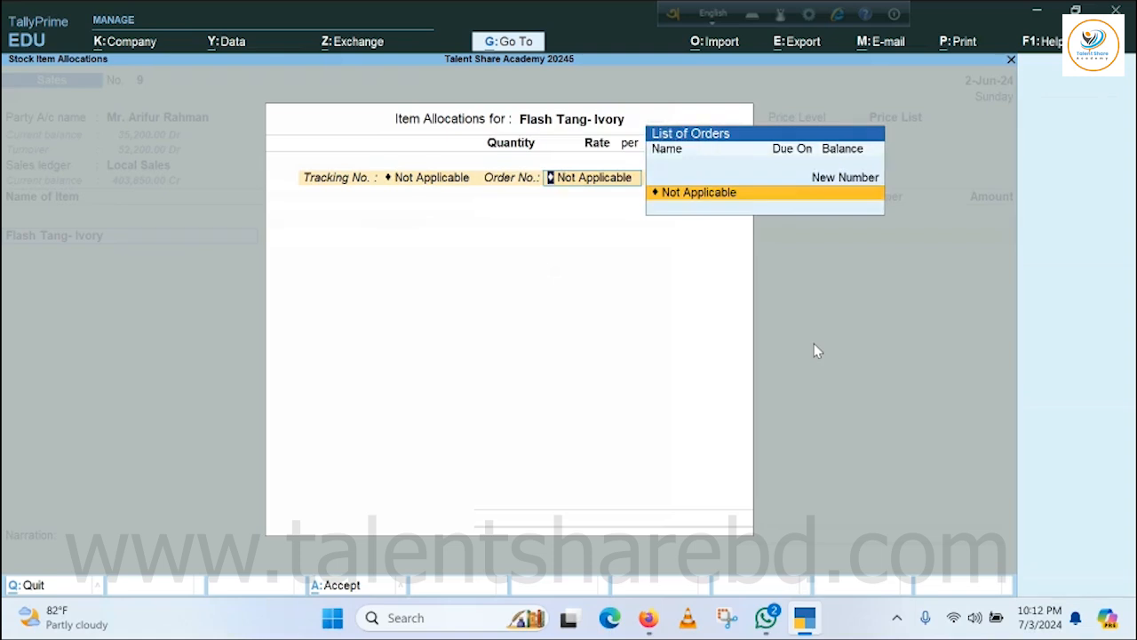
pyautogui.press('Return')
pyautogui.write('500')
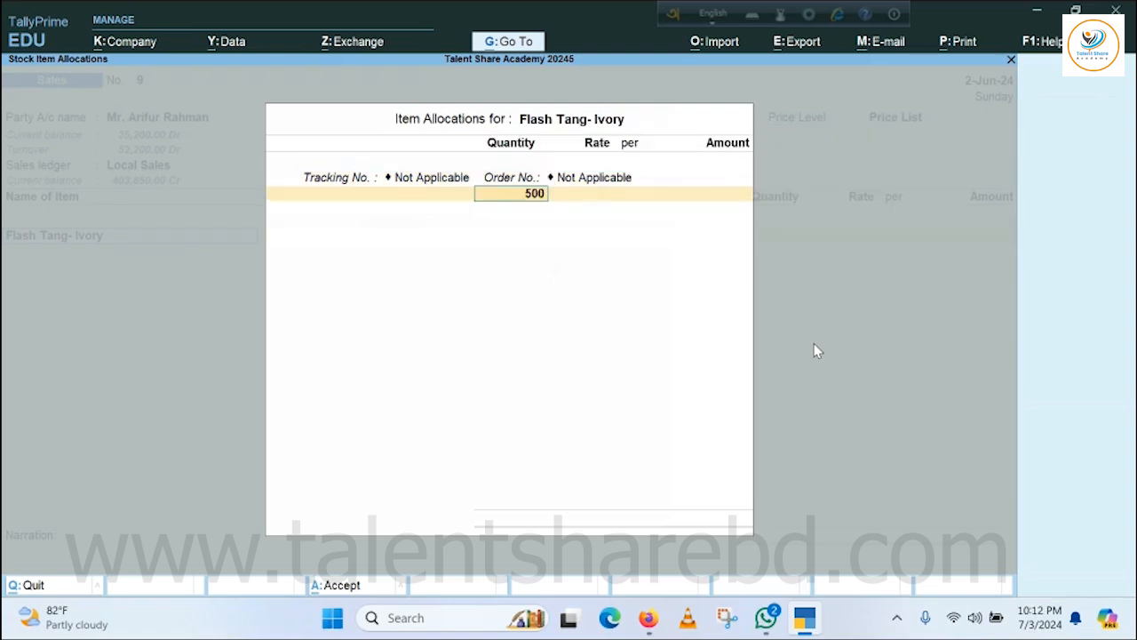
pyautogui.press('Return')
pyautogui.press('Return')
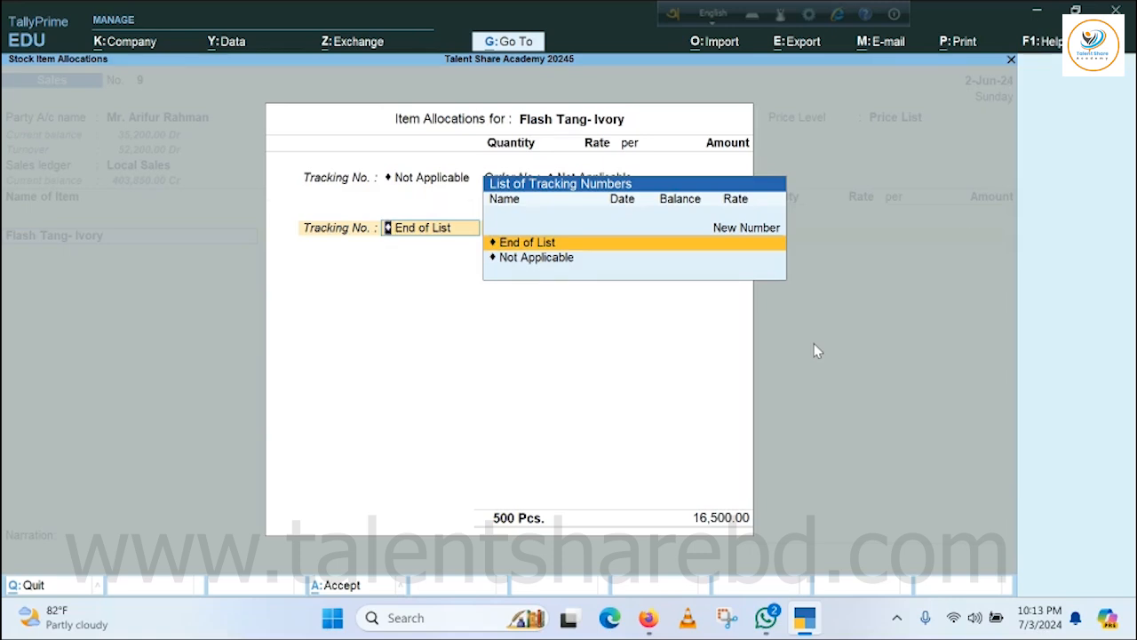
pyautogui.press('Return')
pyautogui.press('Return')
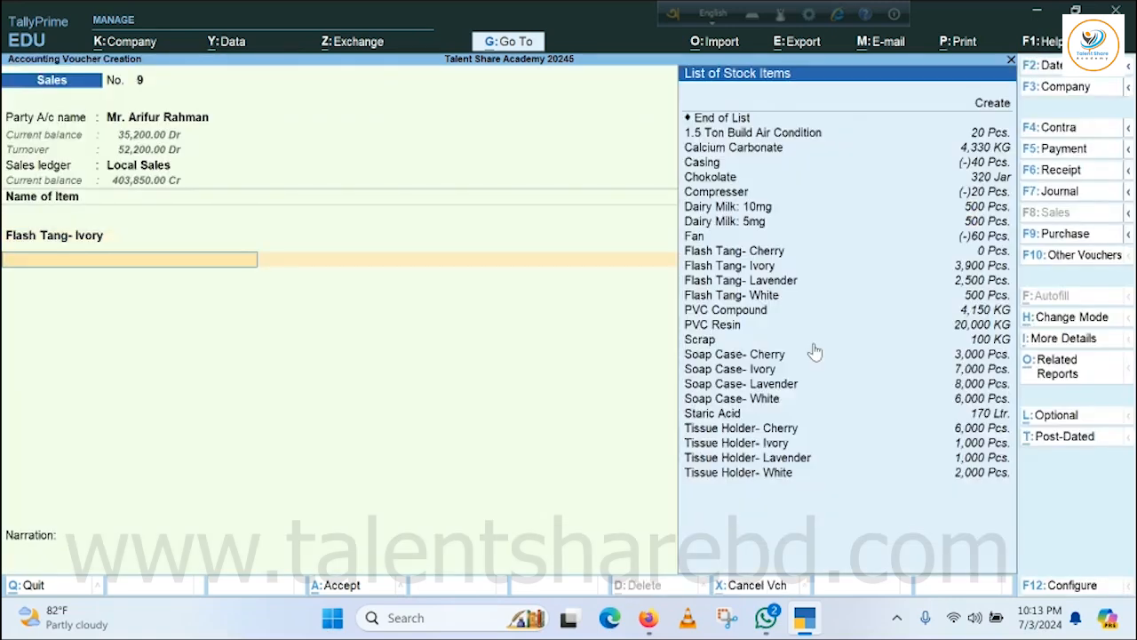
# Add 300 pieces of Flash Tang- White at the price-list rate, with tracking and order numbers Not Applicable.
pyautogui.press('Down')
pyautogui.press('Down')
pyautogui.press('Down')
pyautogui.press('Down')
pyautogui.press('Down')
pyautogui.press('Down')
pyautogui.press('Down')
pyautogui.press('Down')
pyautogui.press('Down')
pyautogui.press('Down')
pyautogui.press('Down')
pyautogui.press('Down')
pyautogui.press('Down')
pyautogui.press('Down')
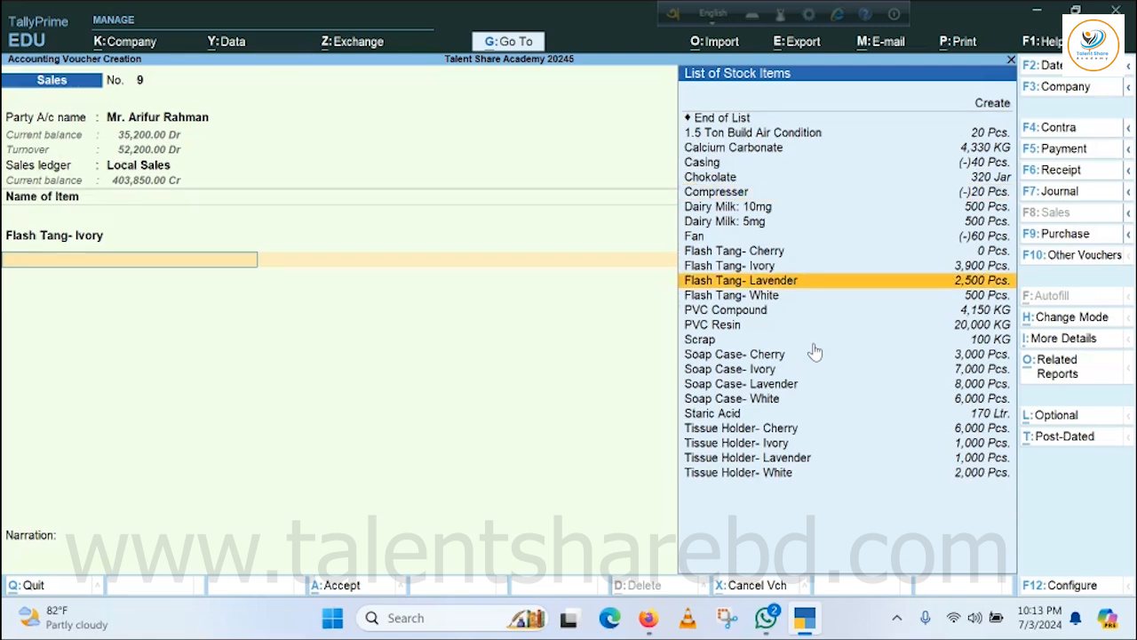
pyautogui.press('Return')
pyautogui.press('Return')
pyautogui.press('Return')
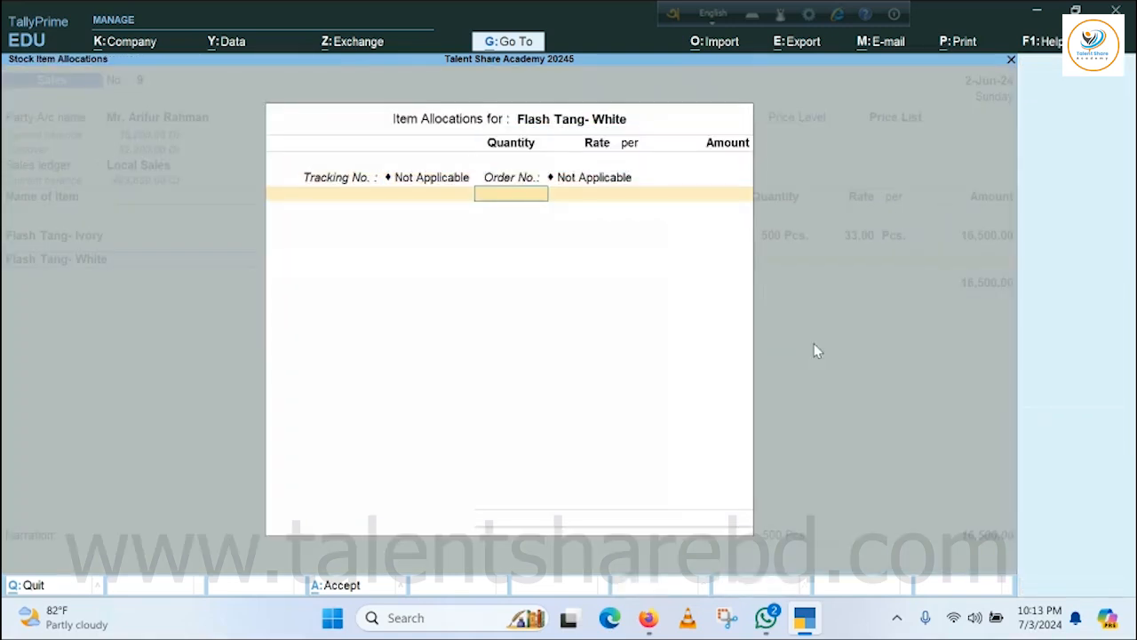
pyautogui.write('300')
pyautogui.press('Return')
pyautogui.press('Return')
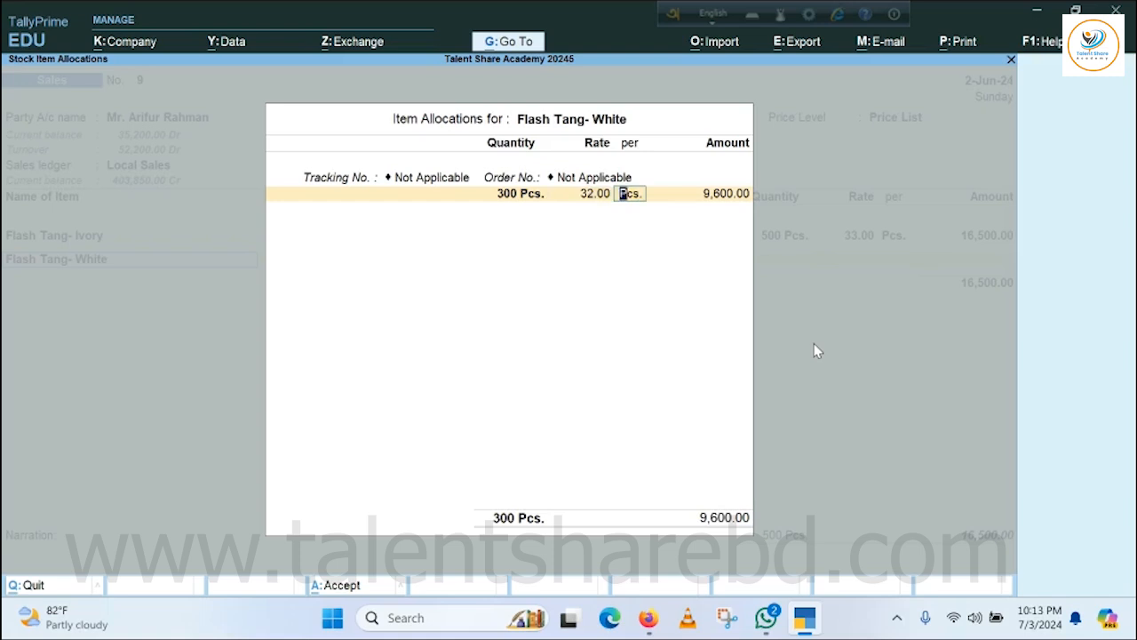
pyautogui.press('Return')
pyautogui.press('Return')
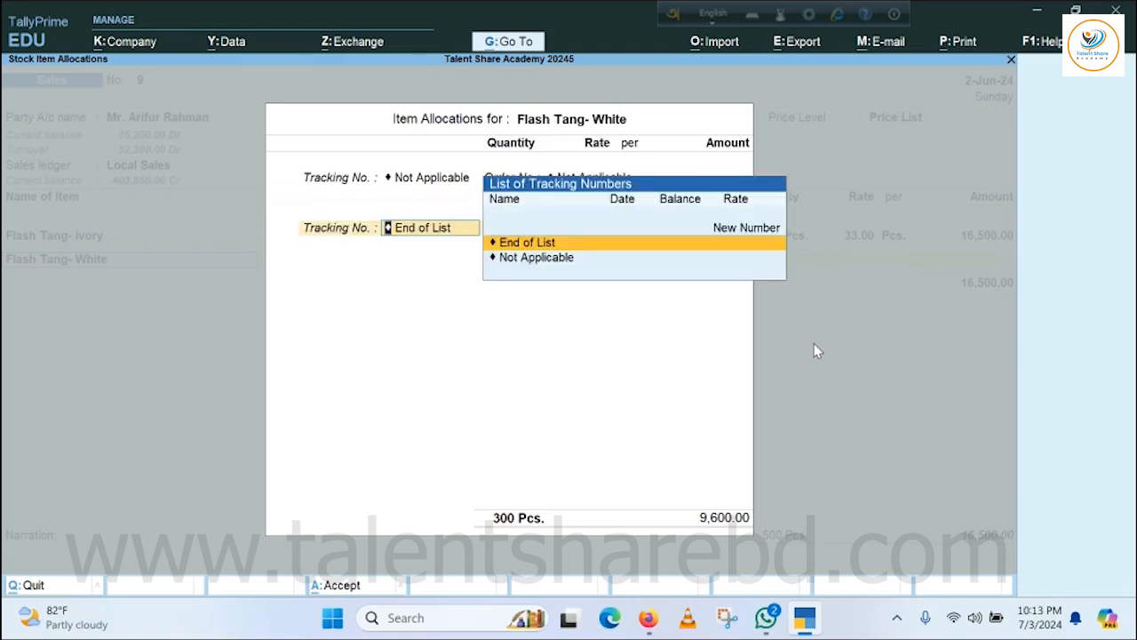
pyautogui.press('Return')
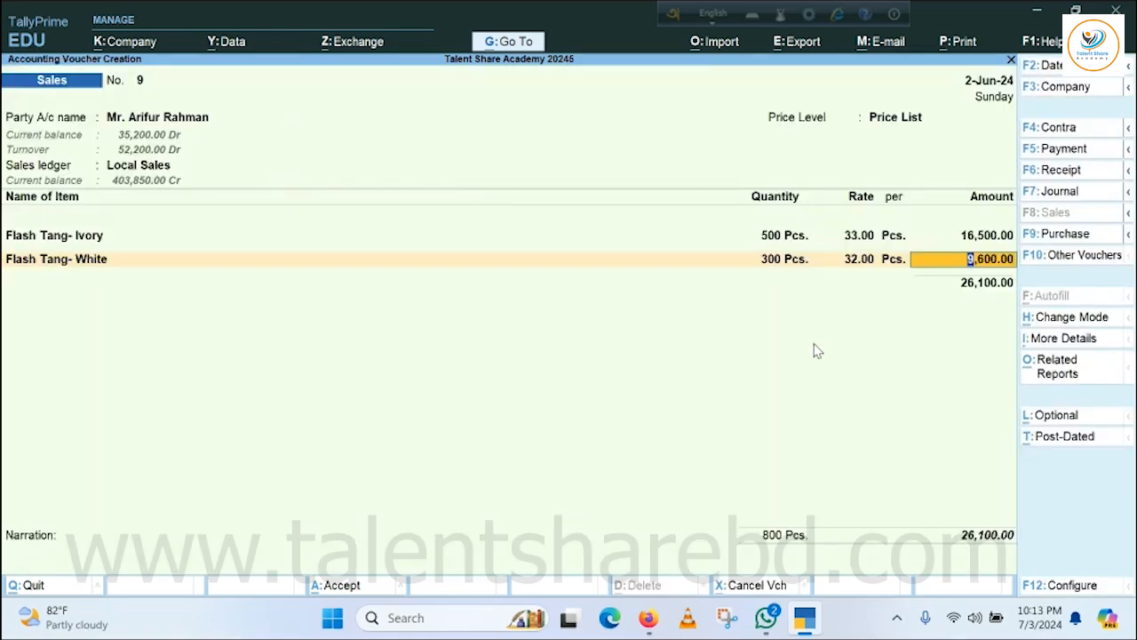
pyautogui.press('Return')
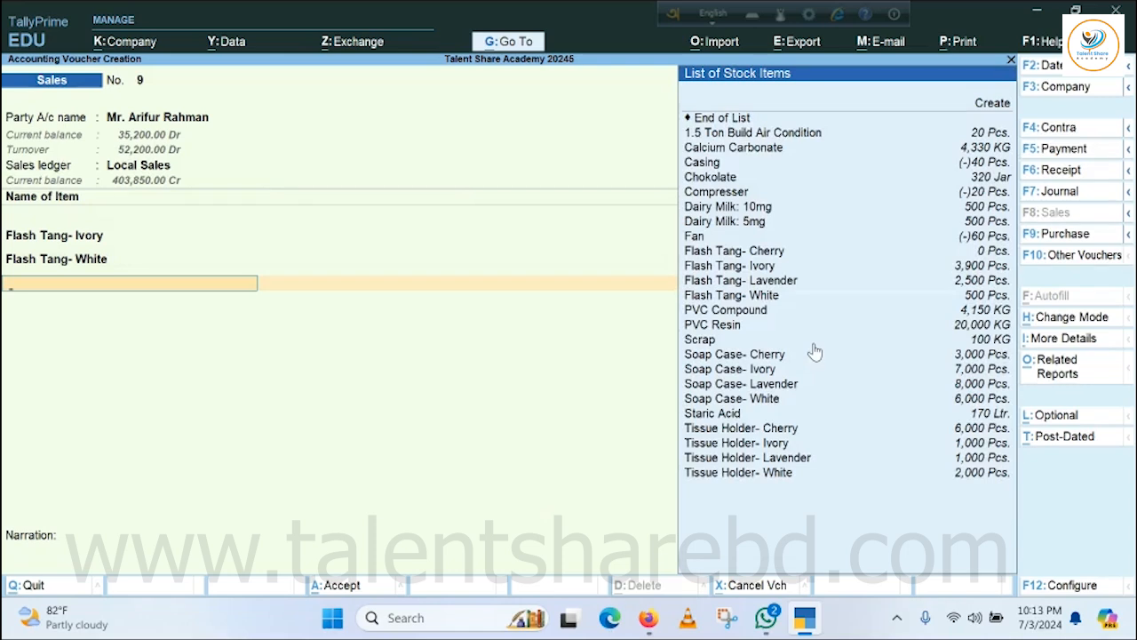
# Add 500 pieces of Soap Case- Cherry at the price-list rate, with tracking and order numbers Not Applicable.
pyautogui.press('Down')
pyautogui.press('Down')
pyautogui.press('Down')
pyautogui.press('Down')
pyautogui.press('Down')
pyautogui.press('Down')
pyautogui.press('Down')
pyautogui.press('Down')
pyautogui.press('Down')
pyautogui.press('Down')
pyautogui.press('Down')
pyautogui.press('Down')
pyautogui.press('Down')
pyautogui.press('Down')
pyautogui.press('Down')
pyautogui.press('Down')
pyautogui.press('Down')
pyautogui.press('Down')
pyautogui.press('Down')
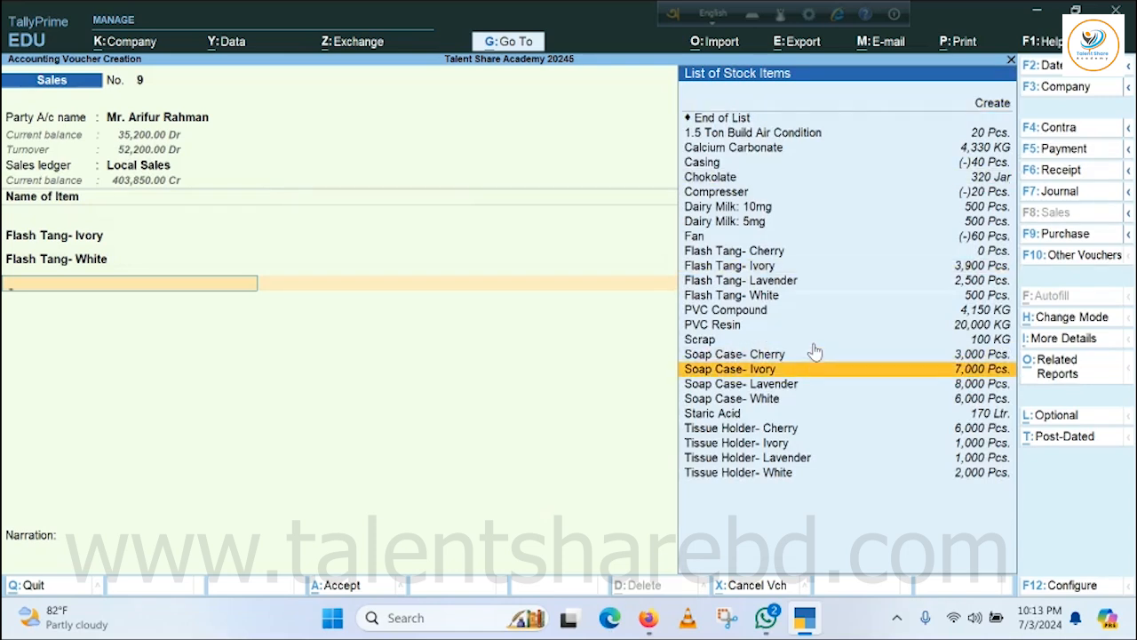
pyautogui.press('Up')
pyautogui.press('Return')
pyautogui.press('Return')
pyautogui.press('Return')
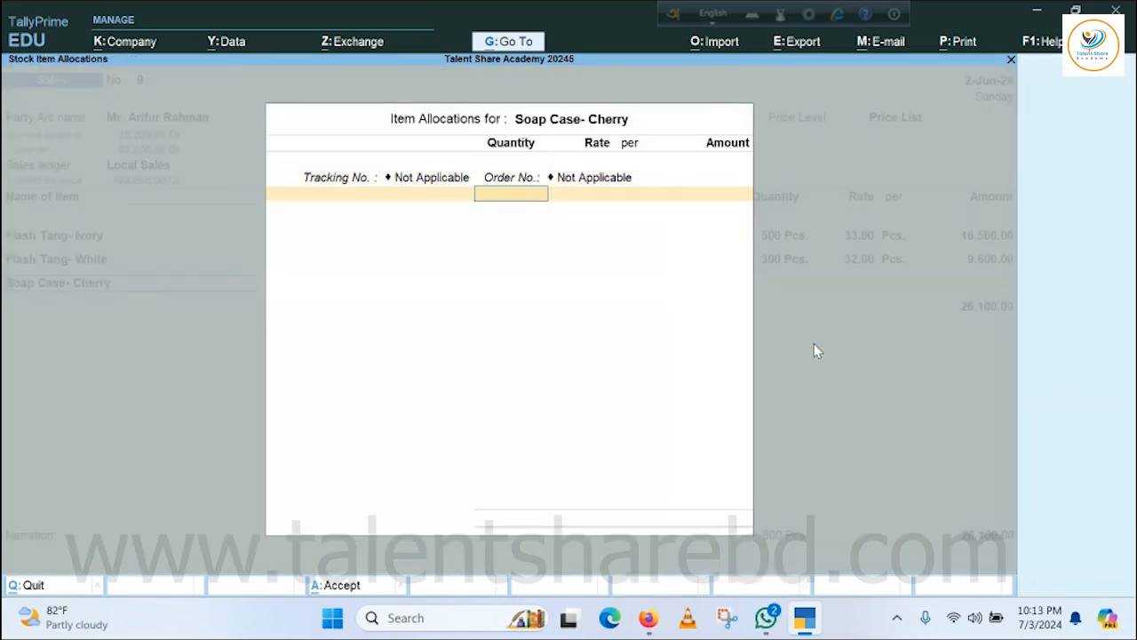
pyautogui.write('500')
pyautogui.press('Return')
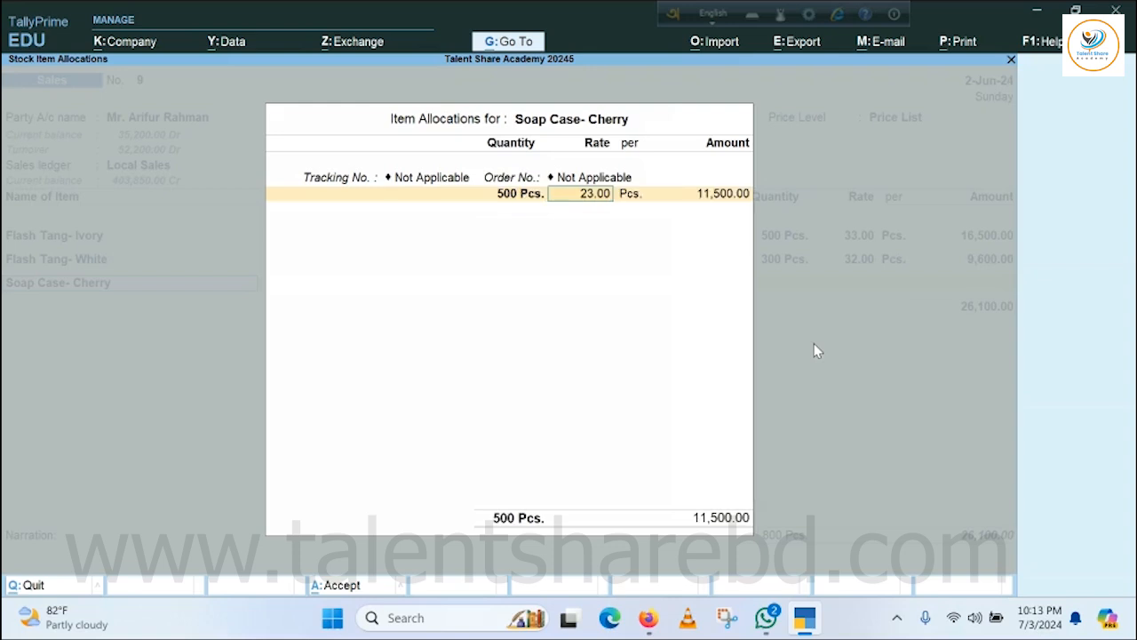
pyautogui.press('Return')
pyautogui.press('Return')
pyautogui.press('Return')
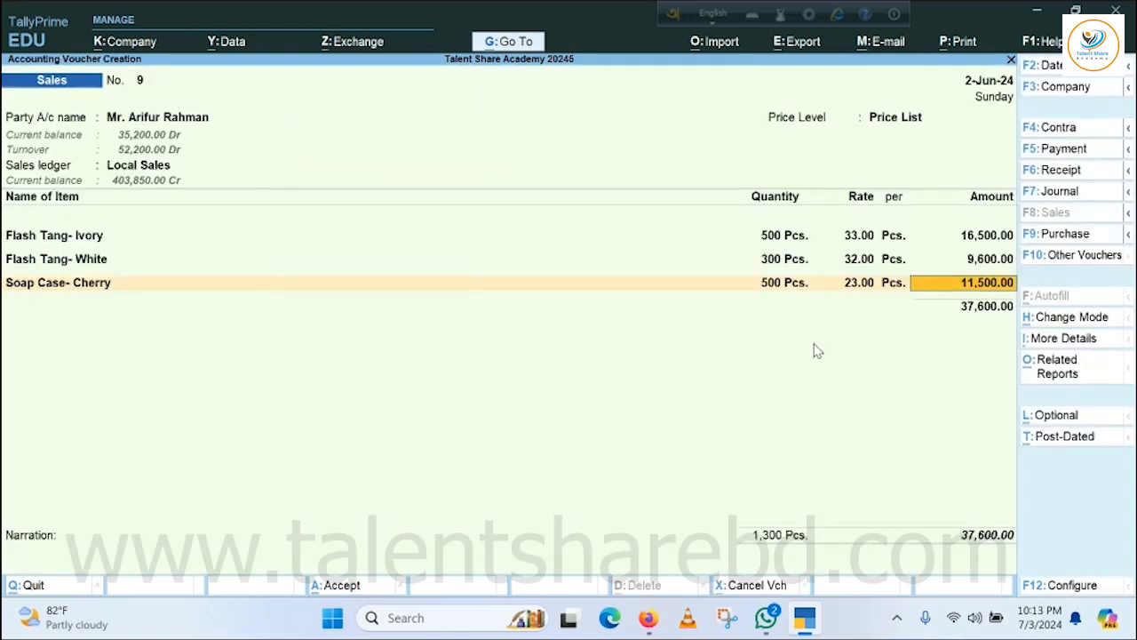
pyautogui.press('Return')
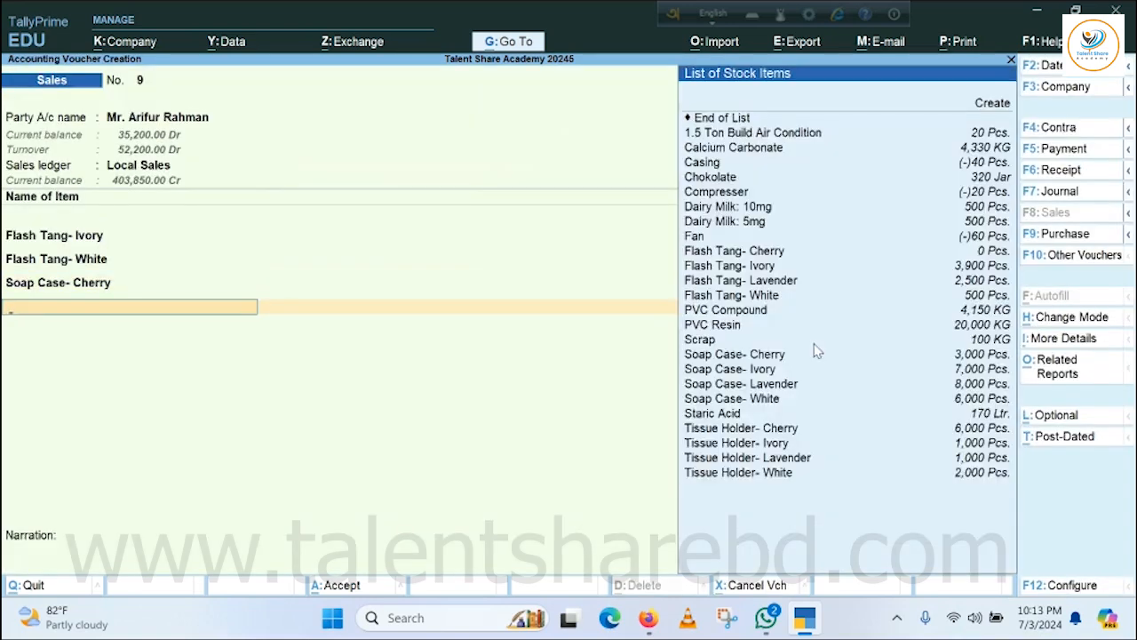
# Add 1,000 pieces of Soap Case- Lavender at the price-list rate, with tracking and order numbers Not Applicable.
pyautogui.scroll(-5, 816, 351)
pyautogui.scroll(-4, 815, 352)
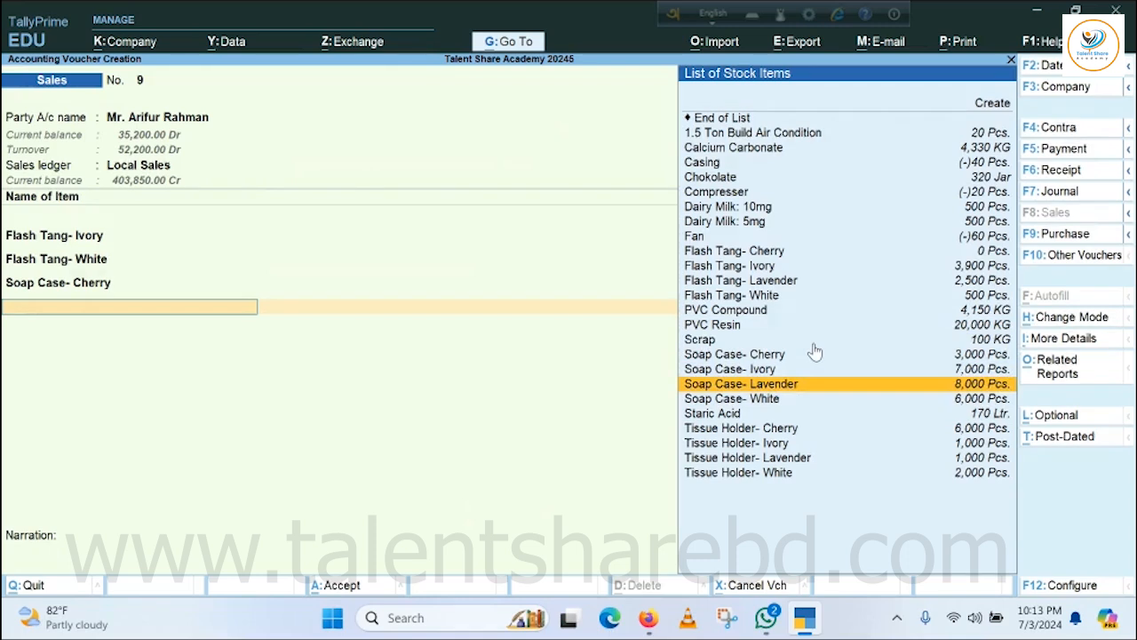
pyautogui.press('Return')
pyautogui.press('Return')
pyautogui.press('Return')
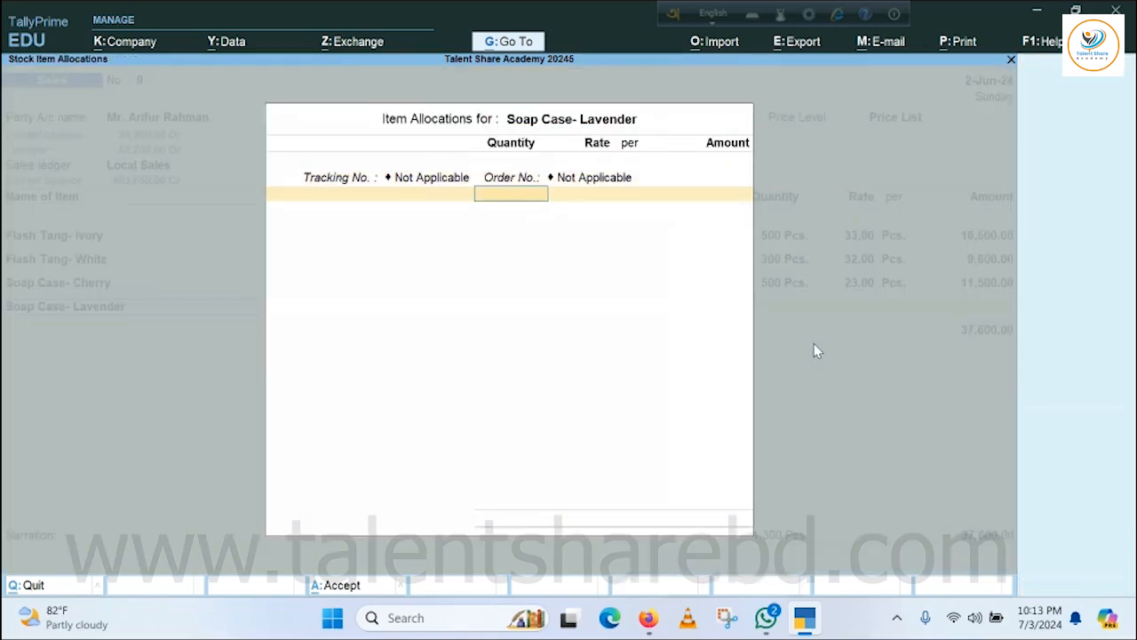
pyautogui.write('1000')
pyautogui.press('Return')
pyautogui.press('Return')
pyautogui.press('Return')
pyautogui.press('Return')
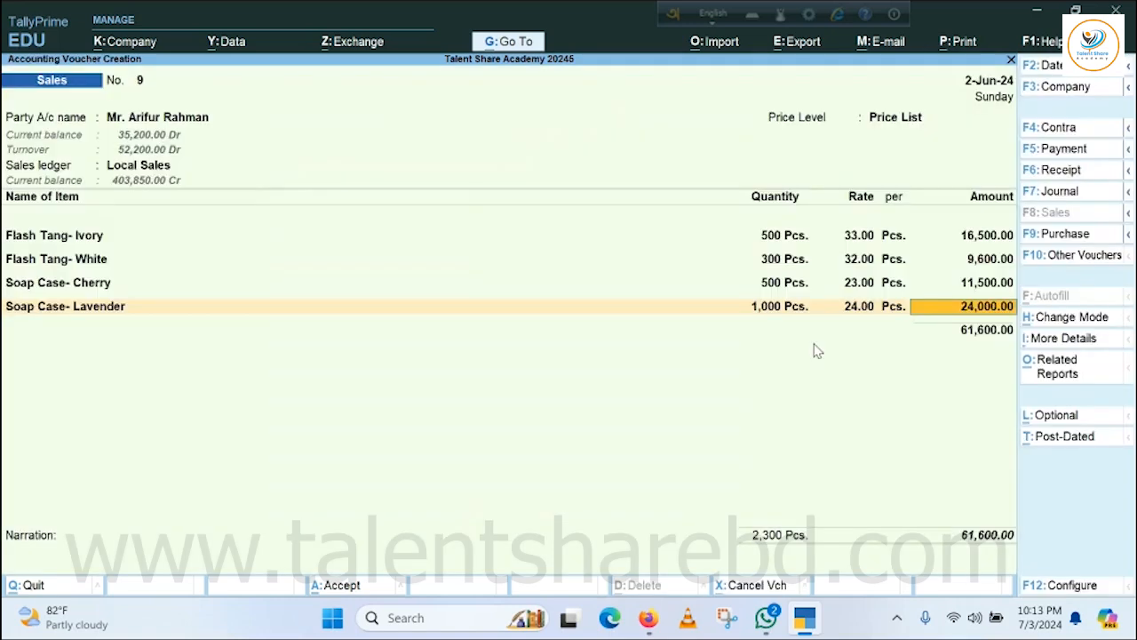
# End the item list, save the sales voucher without a narration, and return to the Gateway of Tally.
pyautogui.press('Return')
pyautogui.press('Return')
pyautogui.press('Return')
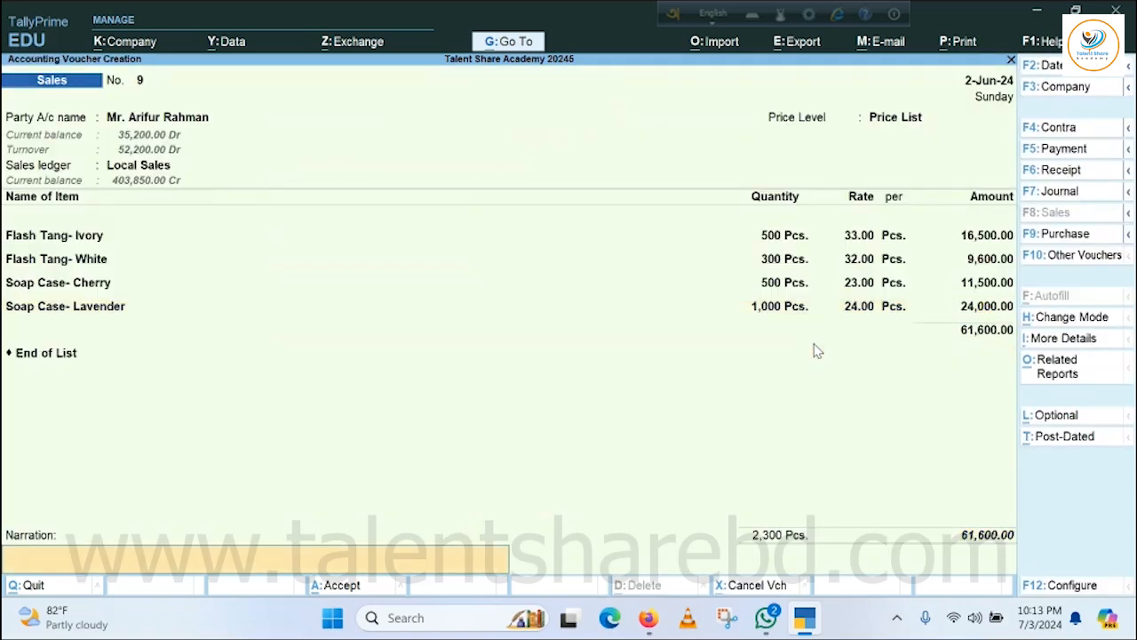
pyautogui.press('Return')
pyautogui.press('Return')
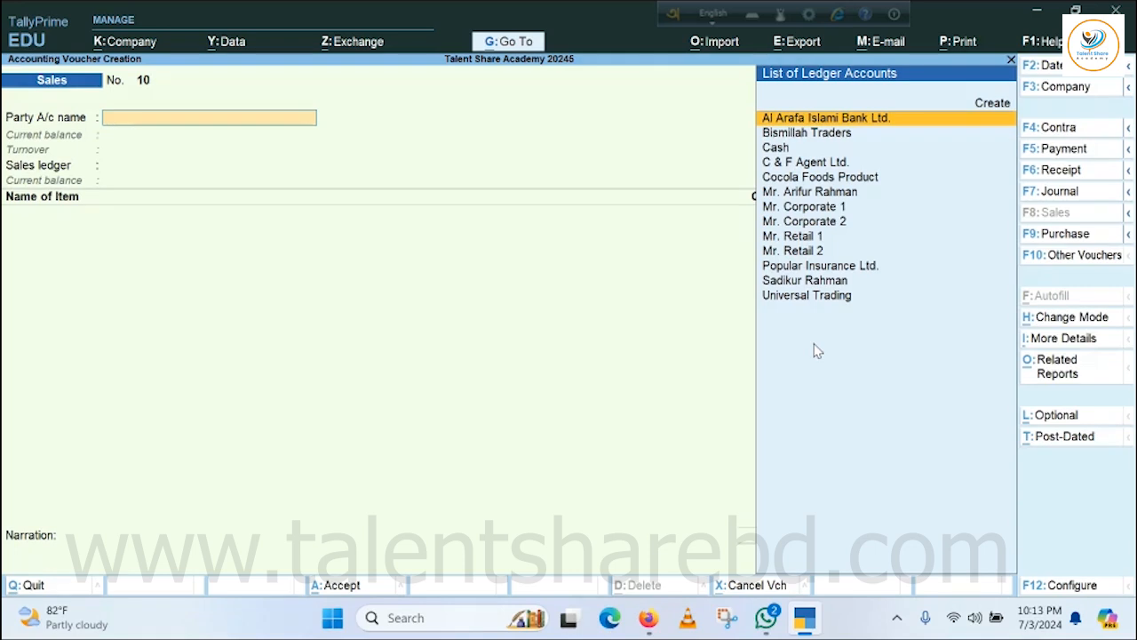
pyautogui.press('Escape')
pyautogui.press('Return')
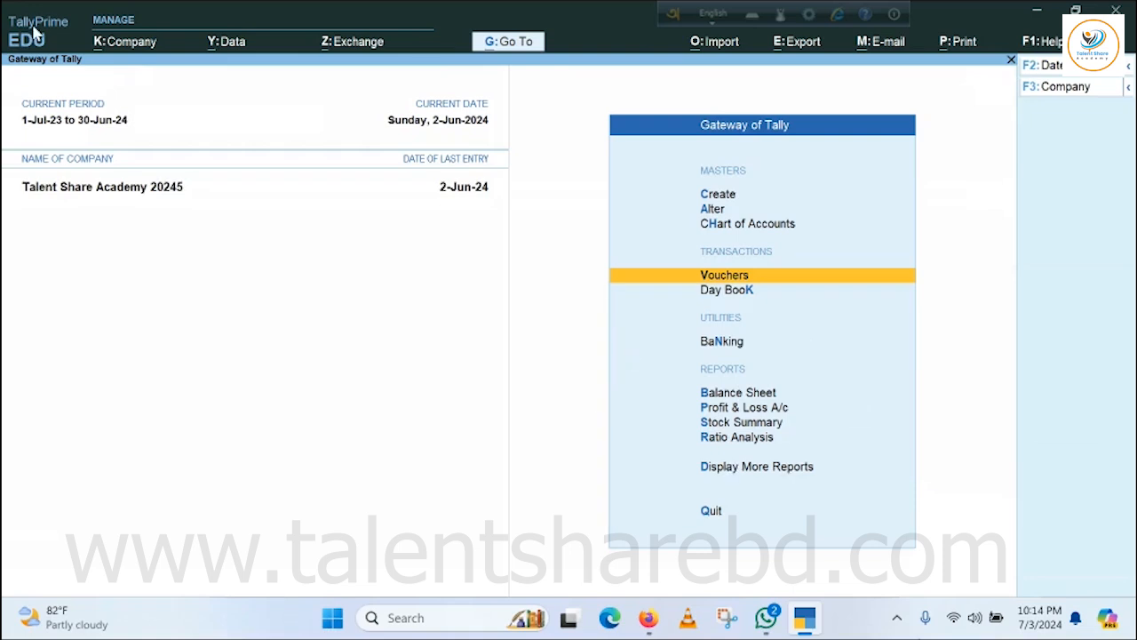
# Open the Finished Goods group in the Stock Summary and examine the closing balances of Chokolate and the Dairy Milk items.
pyautogui.click(743, 425)
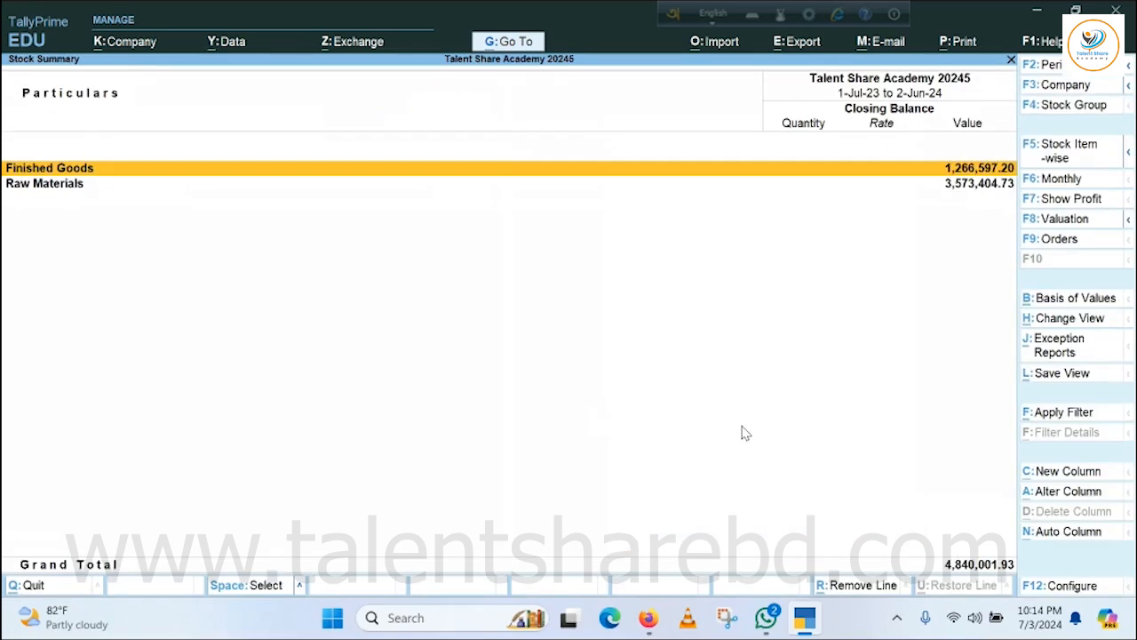
pyautogui.press('Return')
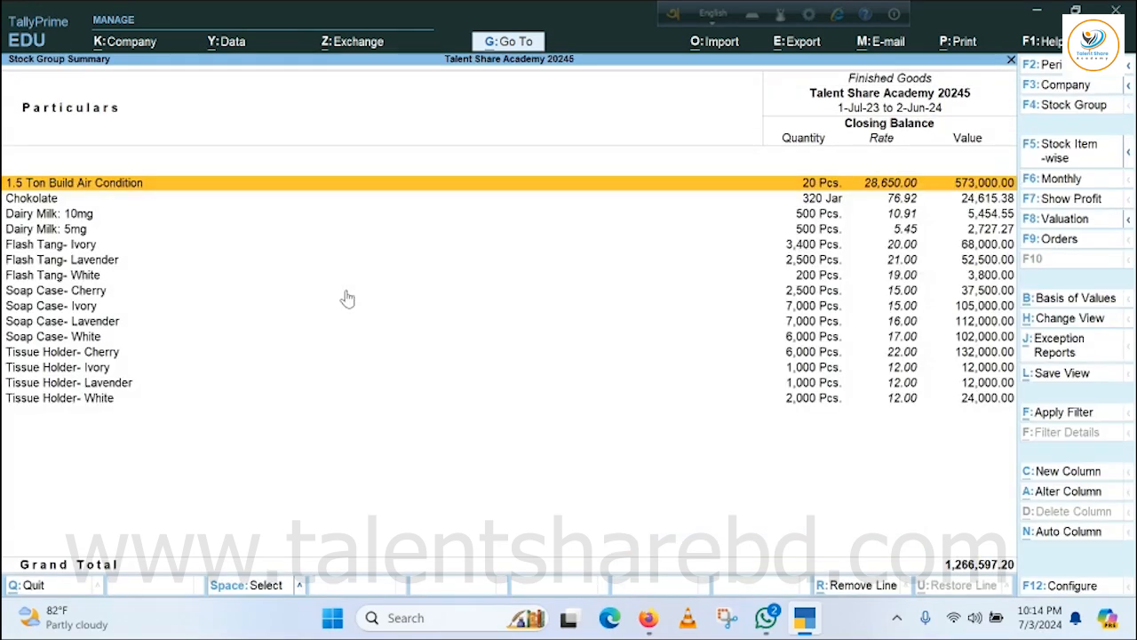
pyautogui.click(35, 200)
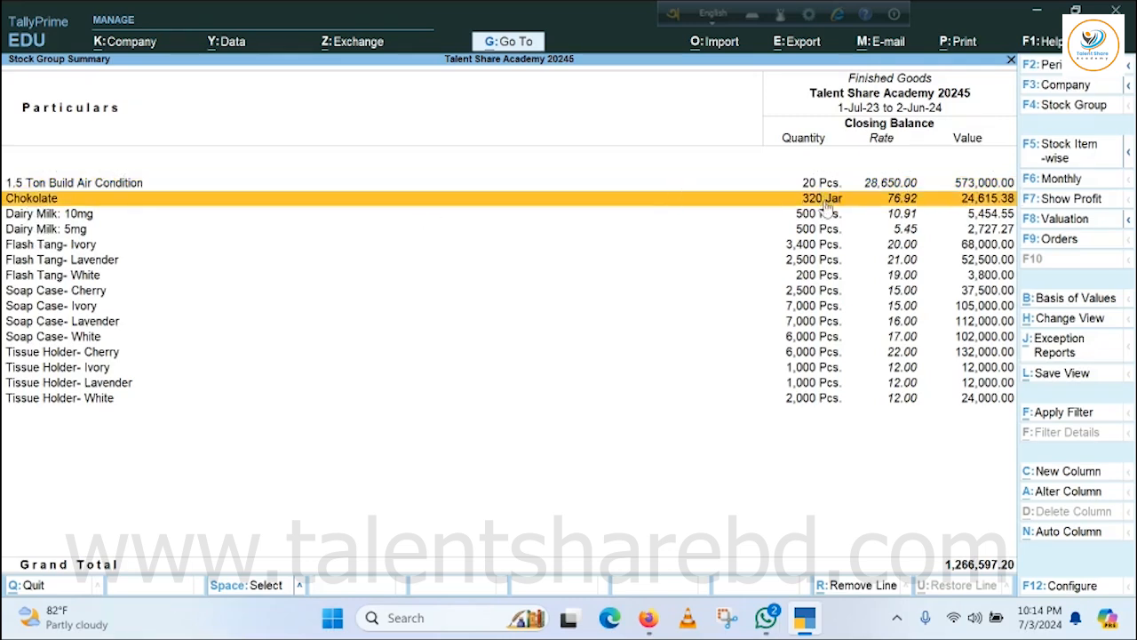
pyautogui.press('Down')
pyautogui.press('Down')
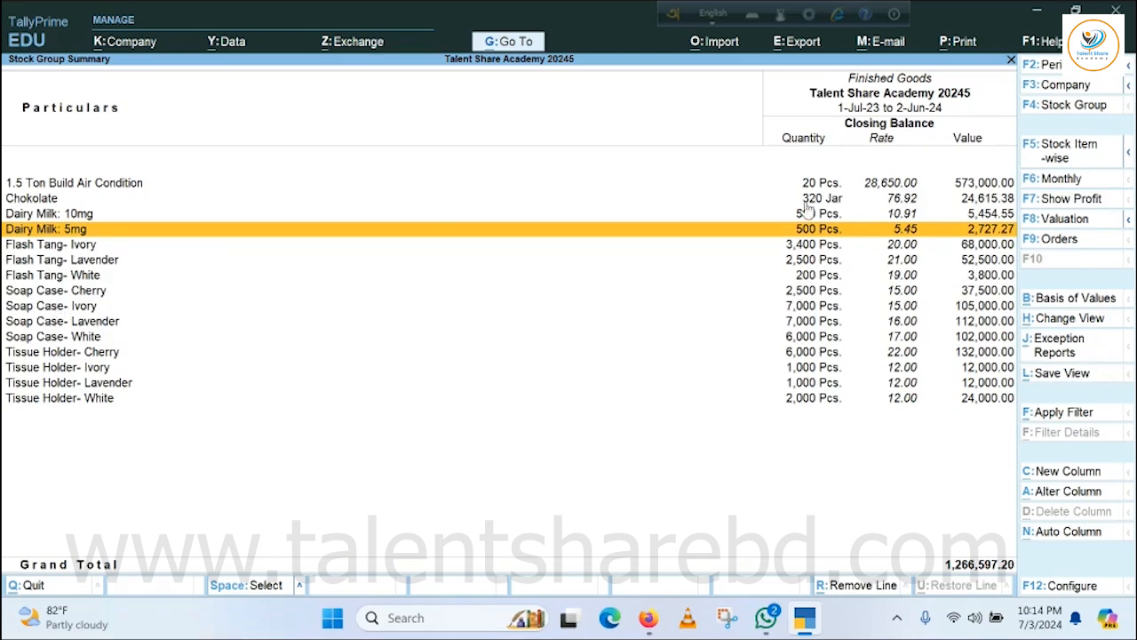
# Leave the Finished Goods stock report and return to the Gateway of Tally.
pyautogui.press('Escape')
pyautogui.press('Escape')
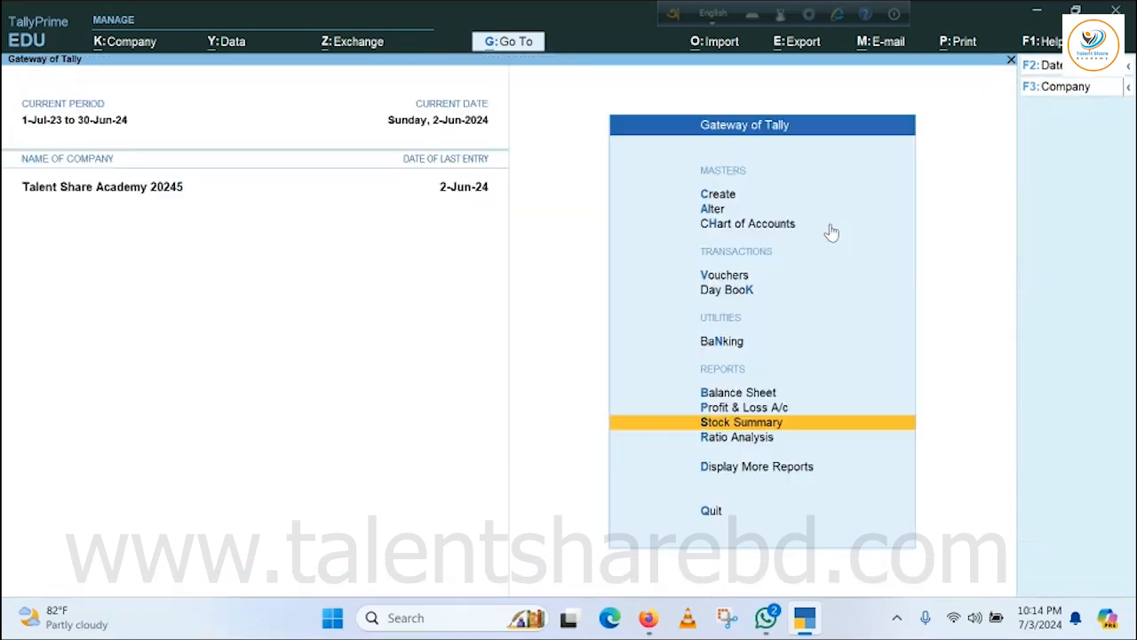
pyautogui.press('Escape')
pyautogui.press('Escape')
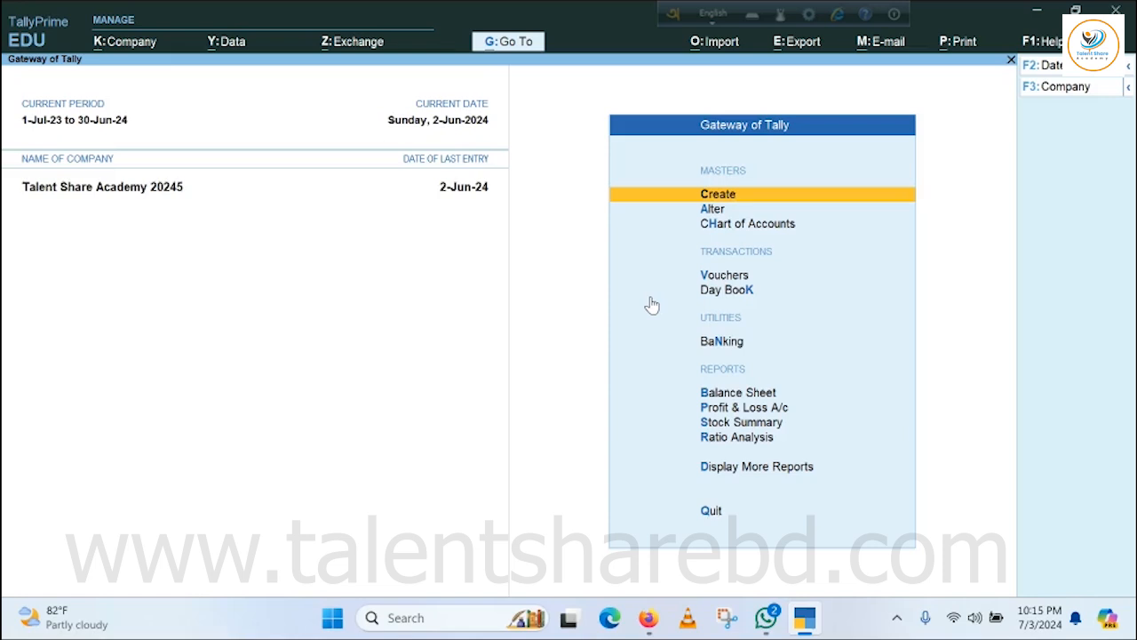
# Create a stock group named Tiles under Primary, without adding item quantities, and return to the list of masters.
pyautogui.click(736, 196)
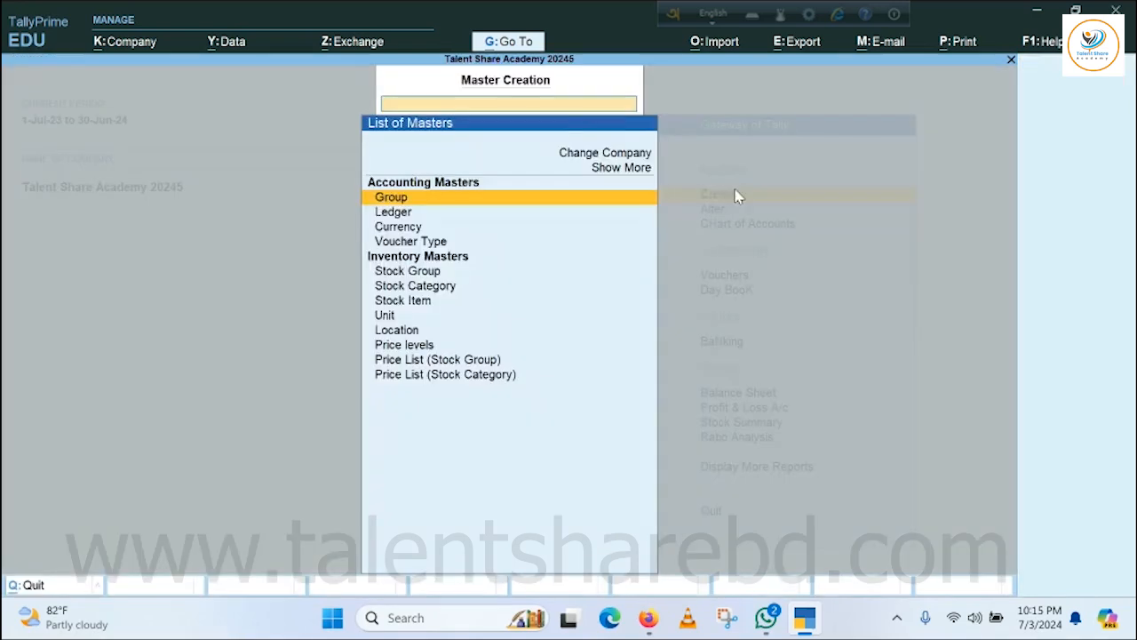
pyautogui.click(427, 271)
pyautogui.press('Return')
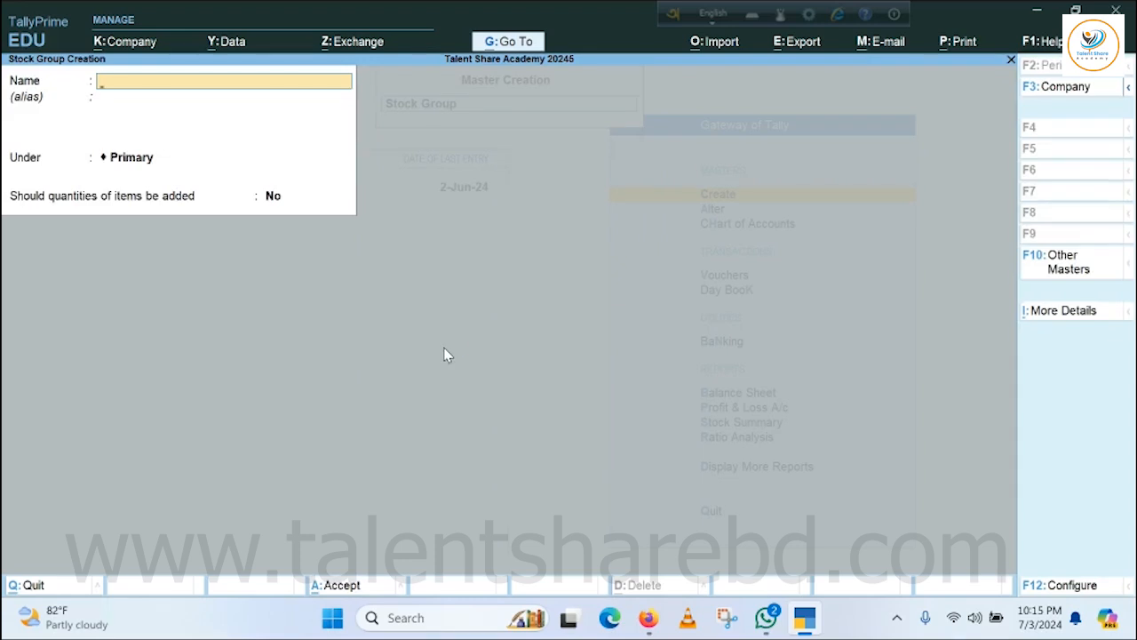
pyautogui.write('Tiles')
pyautogui.press('Return')
pyautogui.press('Return')
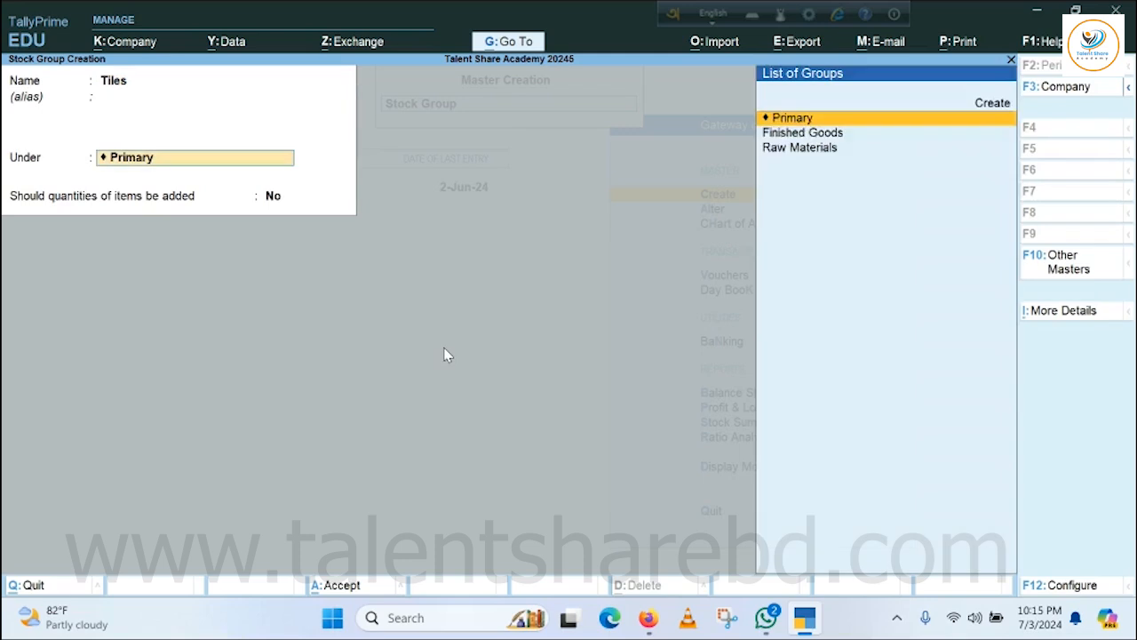
pyautogui.press('Return')
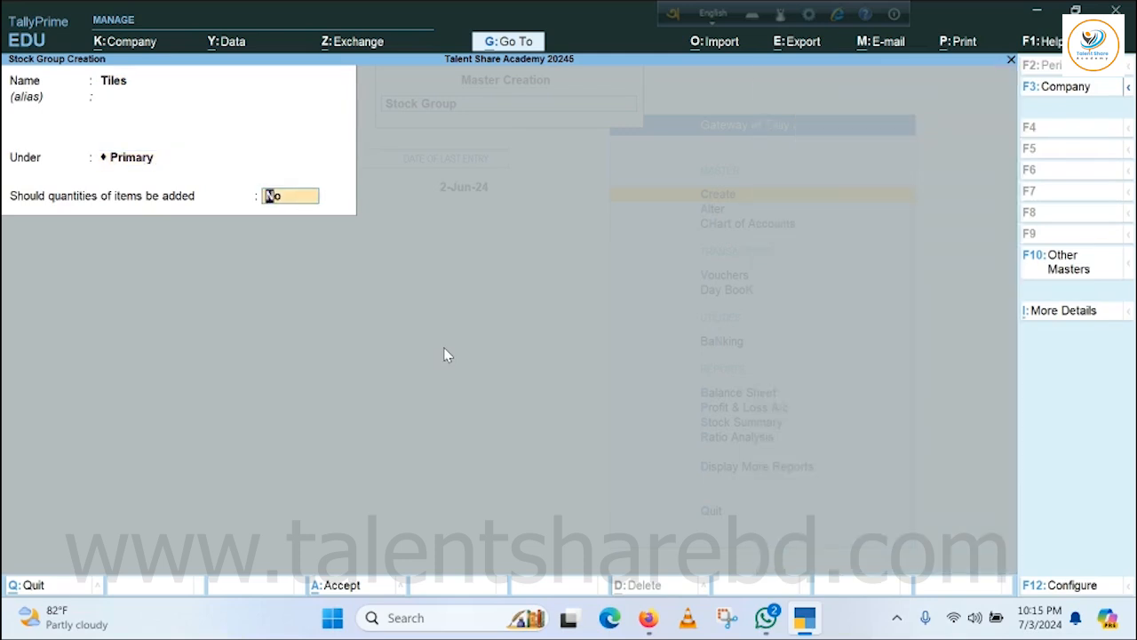
pyautogui.press('Return')
pyautogui.press('Return')
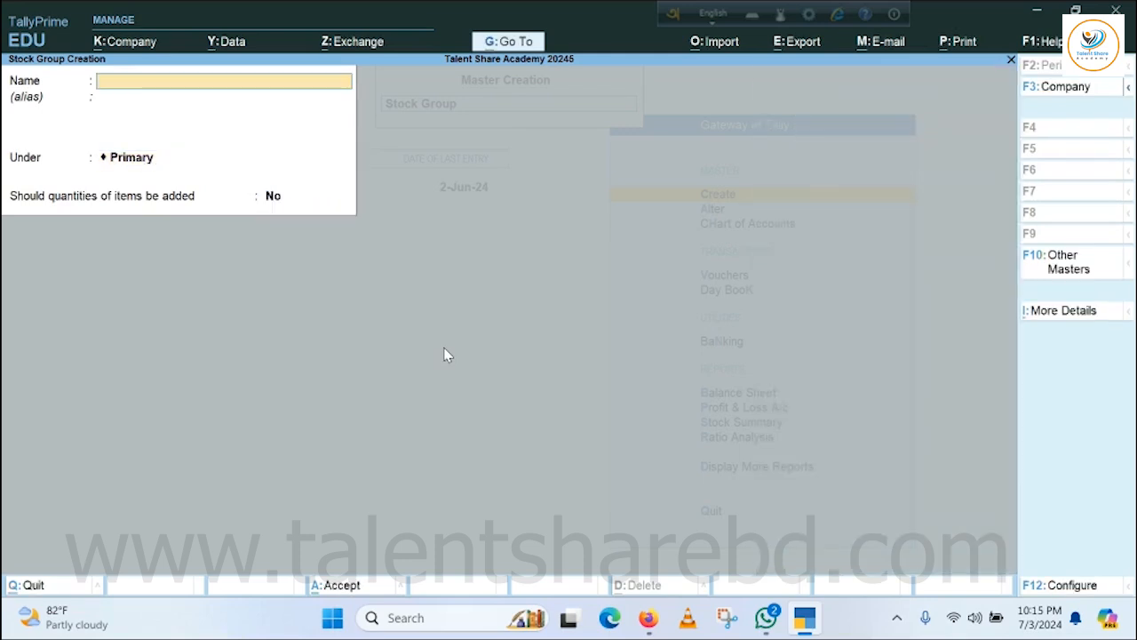
pyautogui.press('Escape')
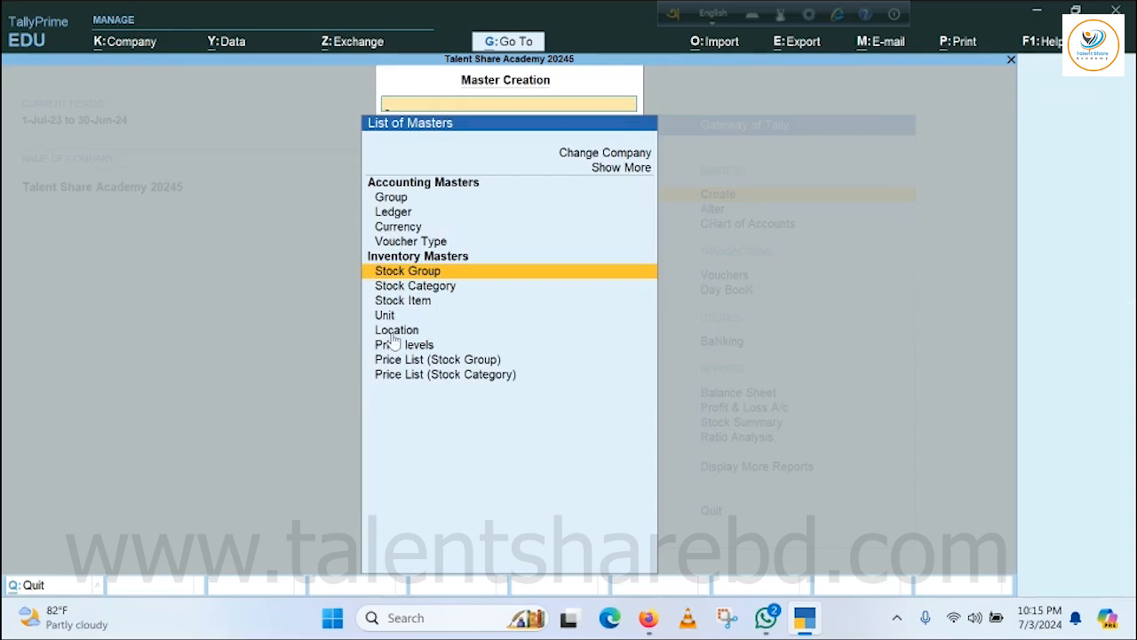
# Start a new stock item named 12" X 12" Floor Tiles without an alias.
pyautogui.press('Down')
pyautogui.press('Down')
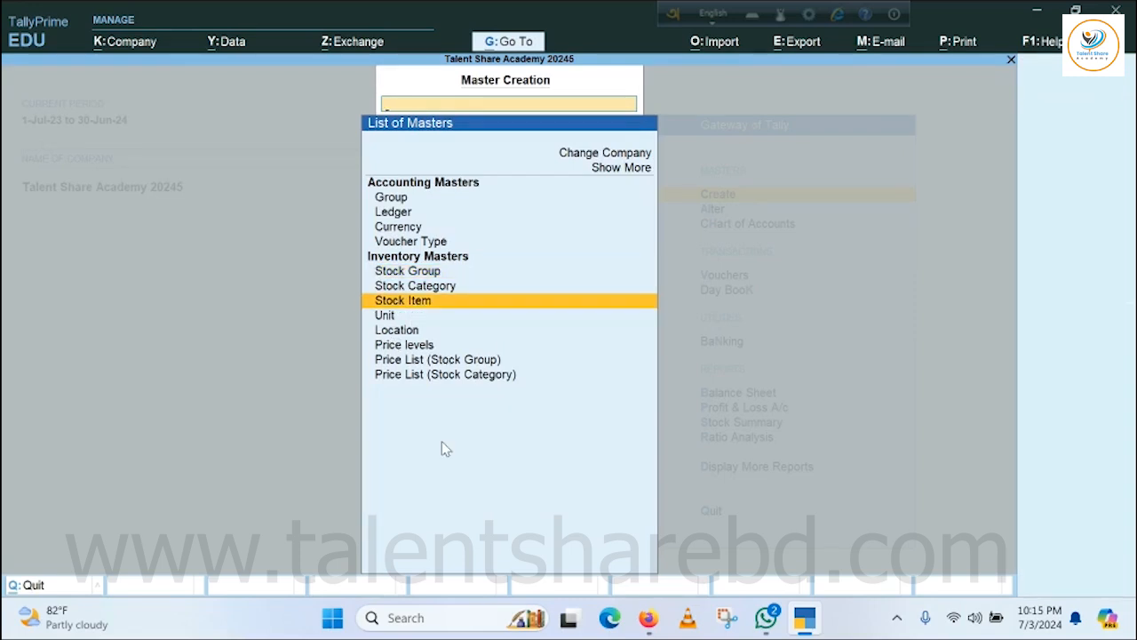
pyautogui.press('Return')
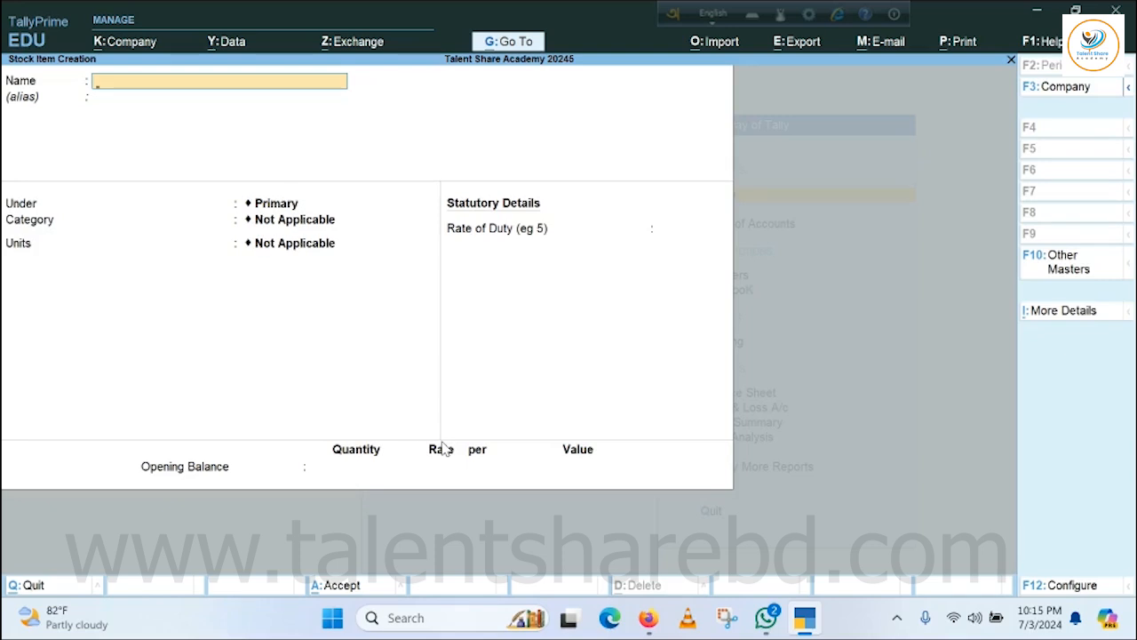
pyautogui.write('12" X 12')
pyautogui.write('" Floor Tiles')
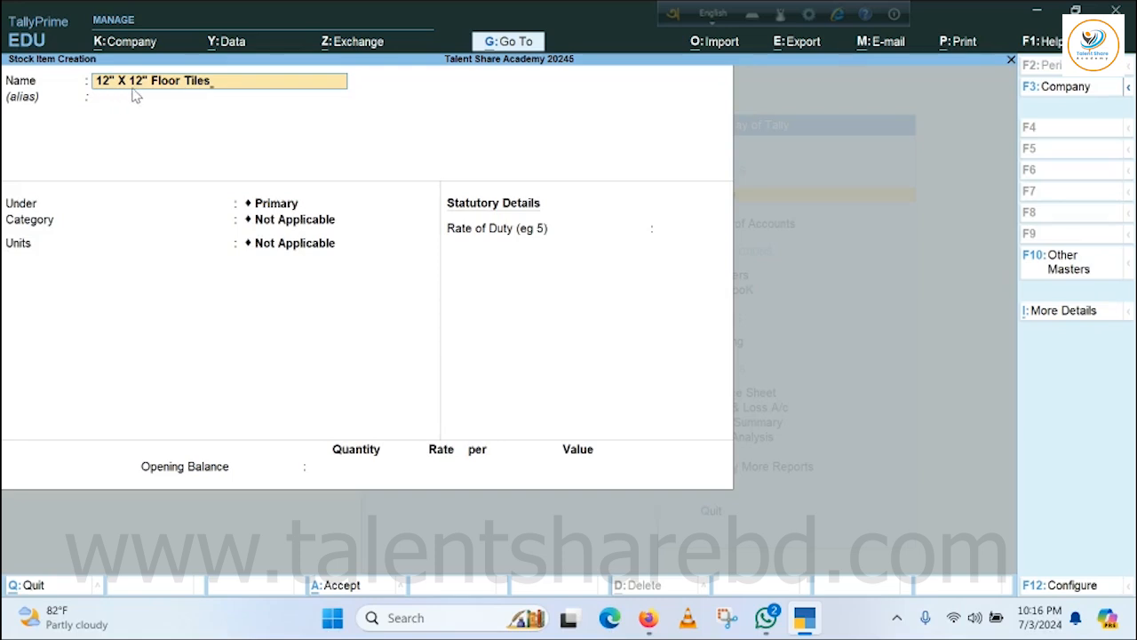
pyautogui.press('Return')
pyautogui.press('Return')
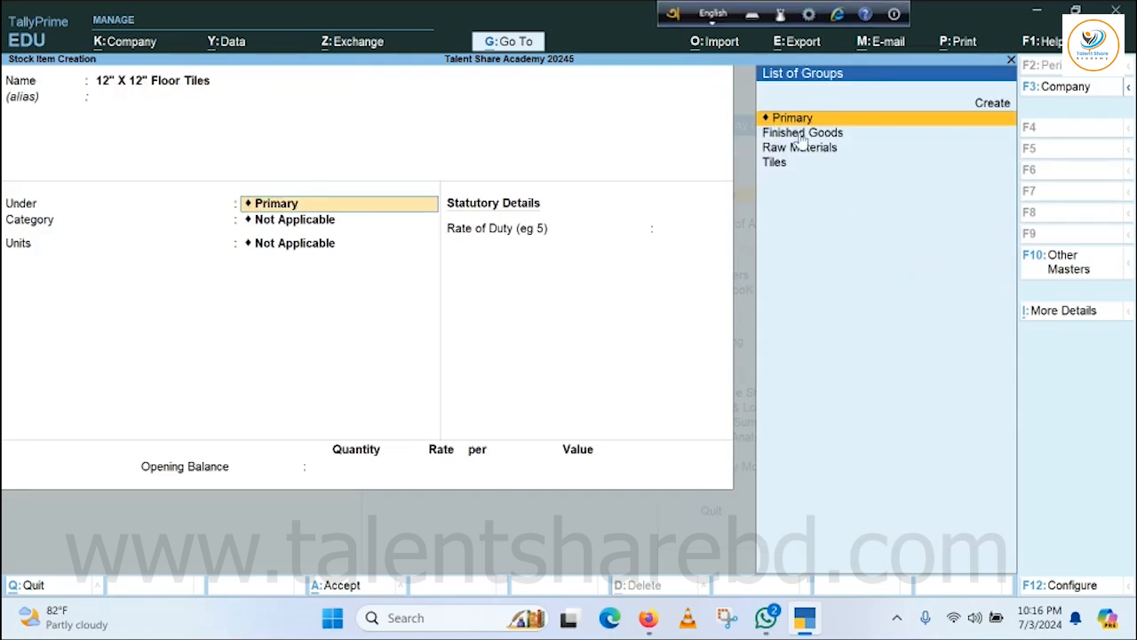
# Place the 12" X 12" Floor Tiles item under the Tiles group with the category Finished Product.
pyautogui.click(787, 163)
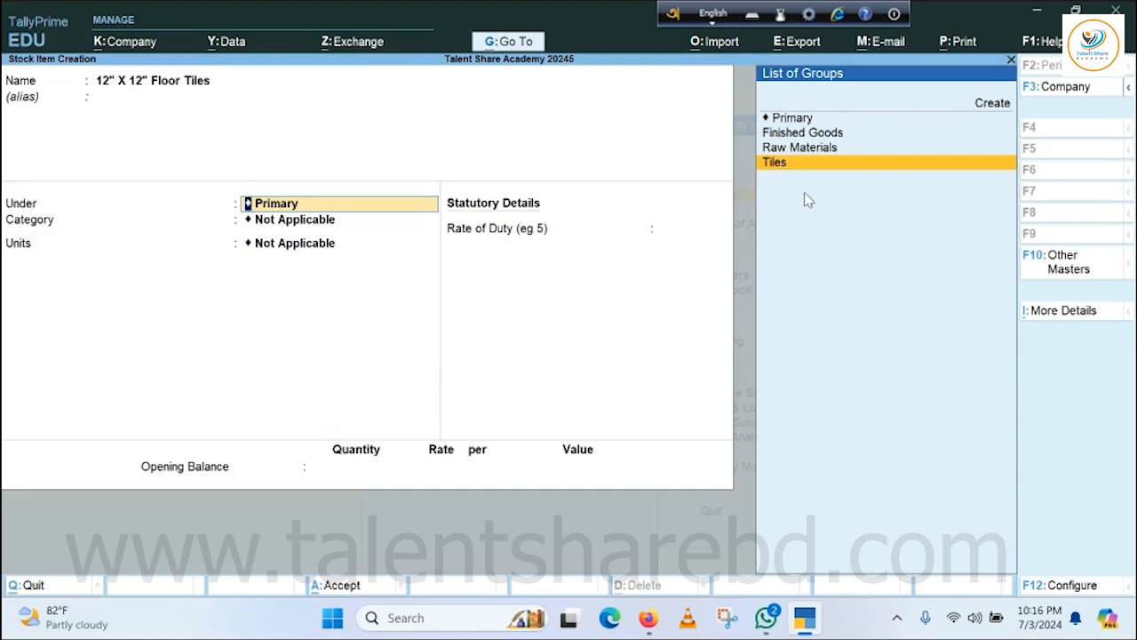
pyautogui.press('Return')
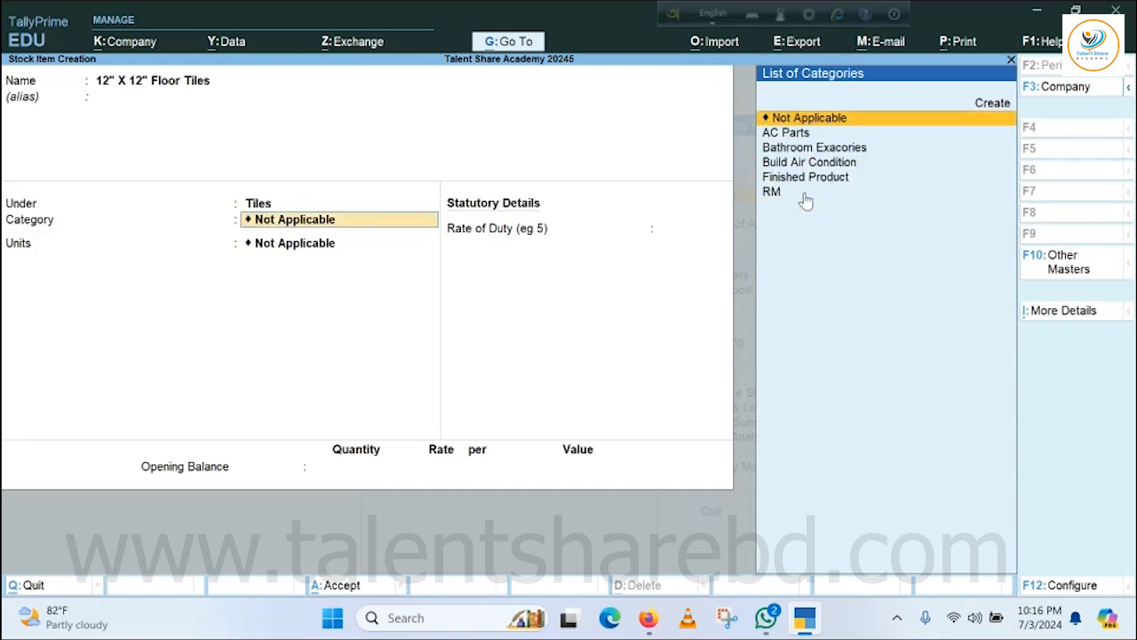
pyautogui.press('Return')
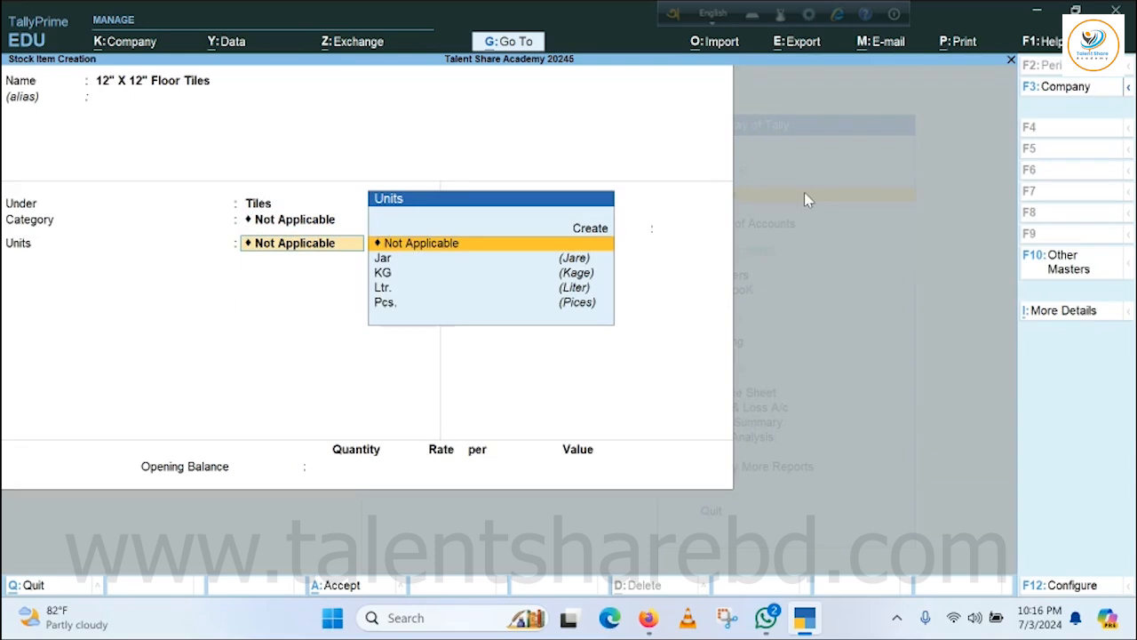
pyautogui.press('BackSpace')
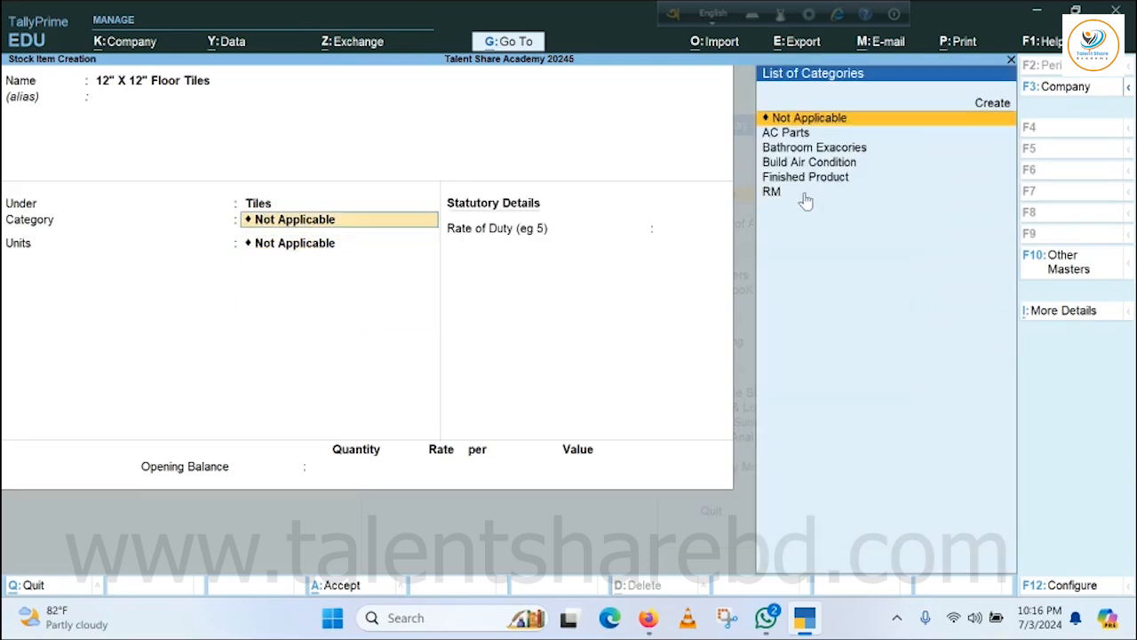
pyautogui.press('Down')
pyautogui.press('Down')
pyautogui.press('Down')
pyautogui.press('Down')
pyautogui.press('Return')
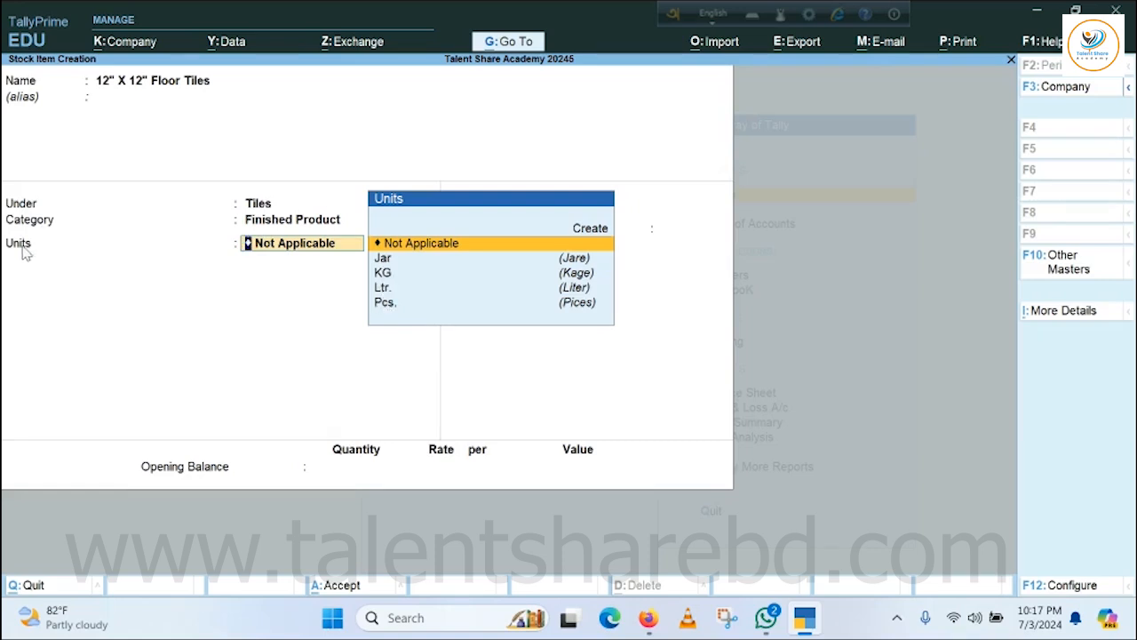
# Create a simple unit with symbol S.ft, formal name Squire Fite and 0 decimal places for the 12" X 12" Floor Tiles item.
pyautogui.click(588, 230)
pyautogui.press('Return')
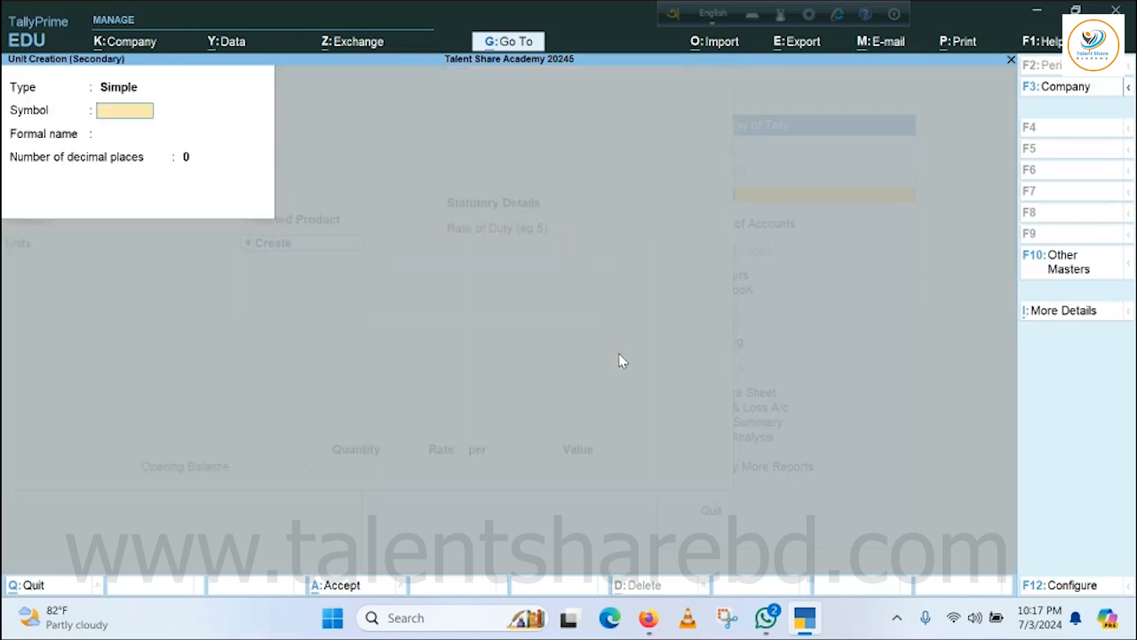
pyautogui.write('S.ft')
pyautogui.press('Return')
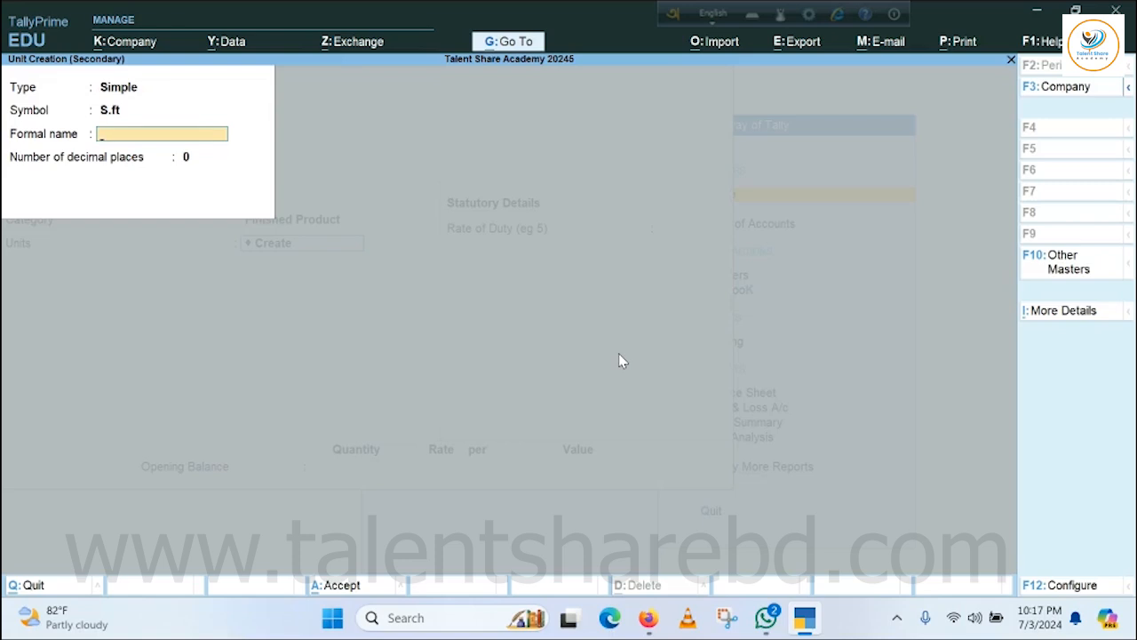
pyautogui.write('Squire Fite')
pyautogui.press('Return')
pyautogui.press('Return')
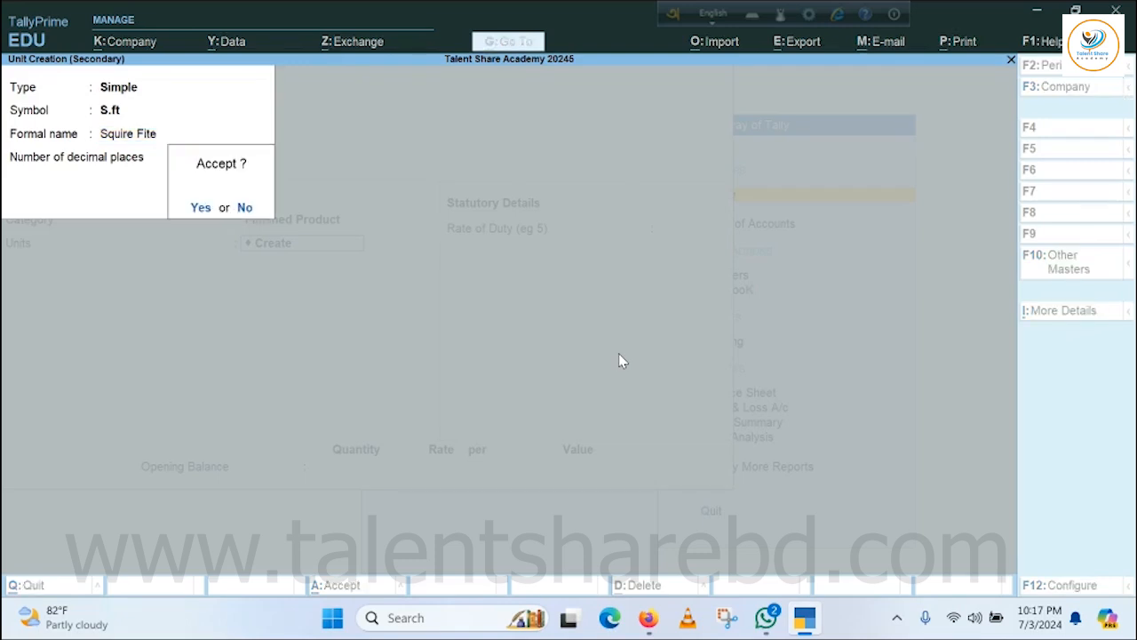
pyautogui.press('Return')
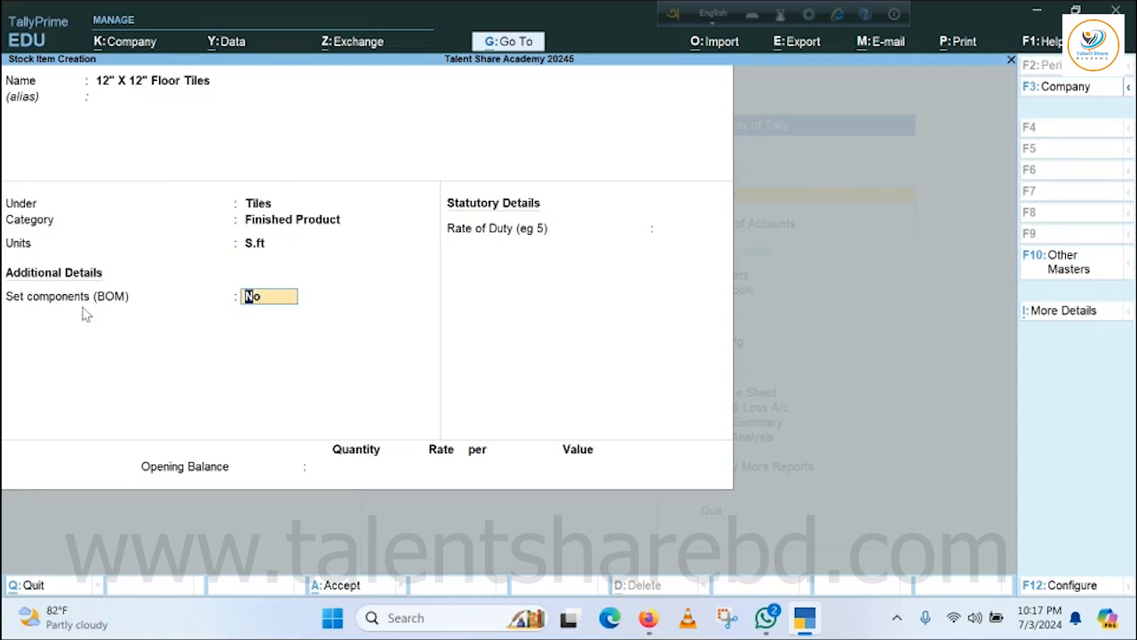
# Save the 12" X 12" Floor Tiles item without BOM components, with a duty rate of 0 and no opening balance.
pyautogui.press('Return')
pyautogui.press('Return')
pyautogui.press('Return')
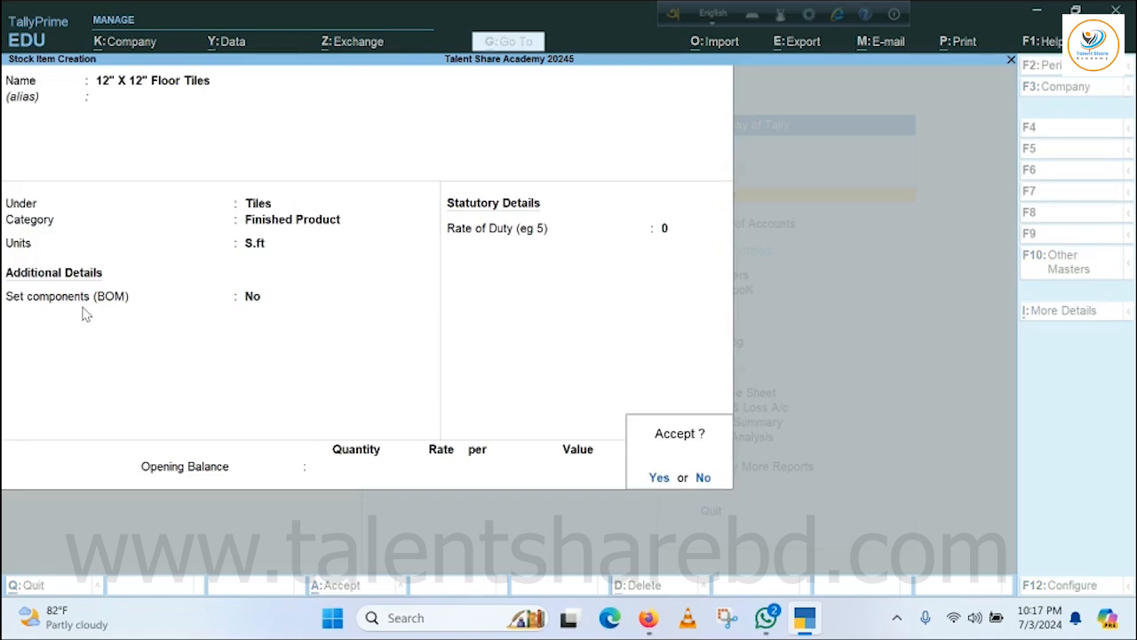
# Start another stock item named 12" X 18" Floor Tiles without an alias.
pyautogui.press('Return')
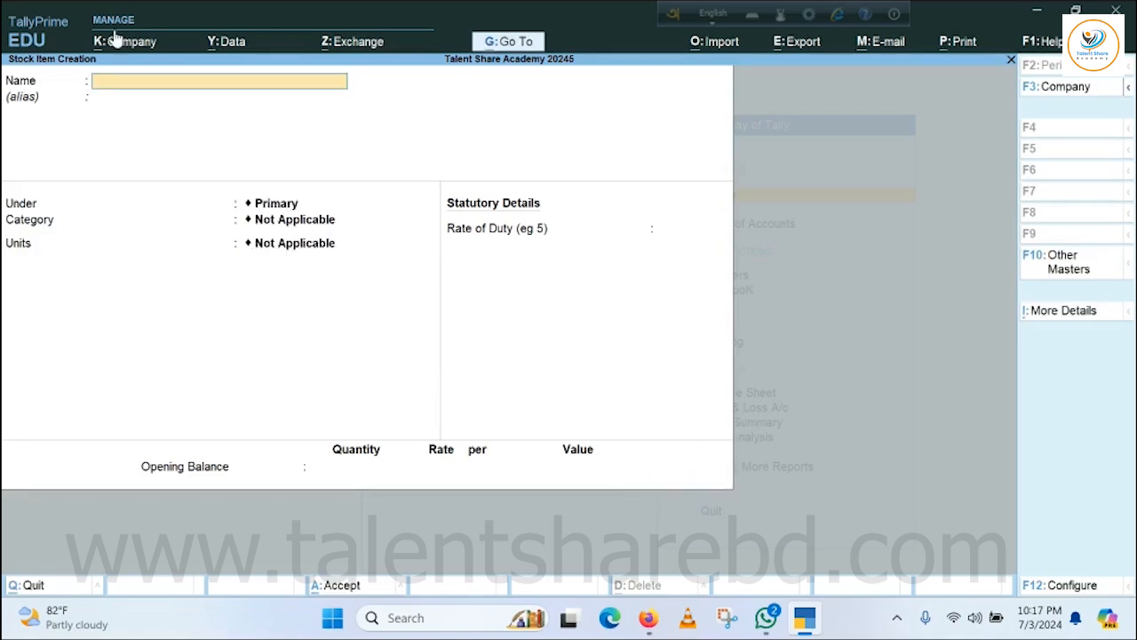
pyautogui.write('12" X 18" Floor Tiles')
pyautogui.press('Return')
pyautogui.press('Return')
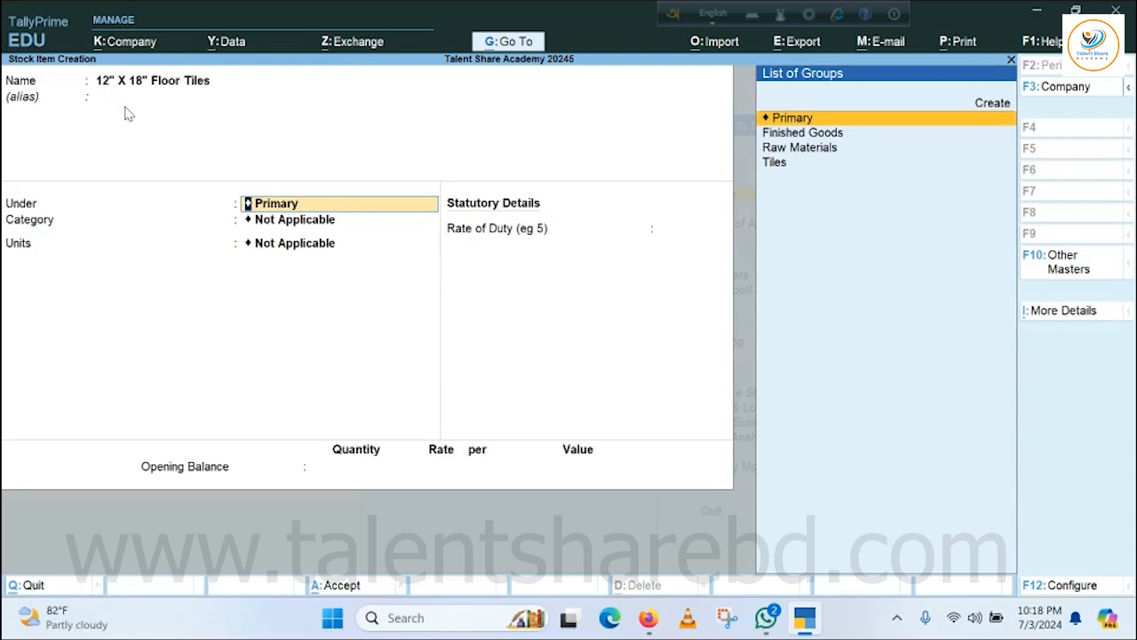
# Place the 12" X 18" Floor Tiles item under the Tiles group with the category Finished Product.
pyautogui.press('Down')
pyautogui.press('Down')
pyautogui.press('Down')
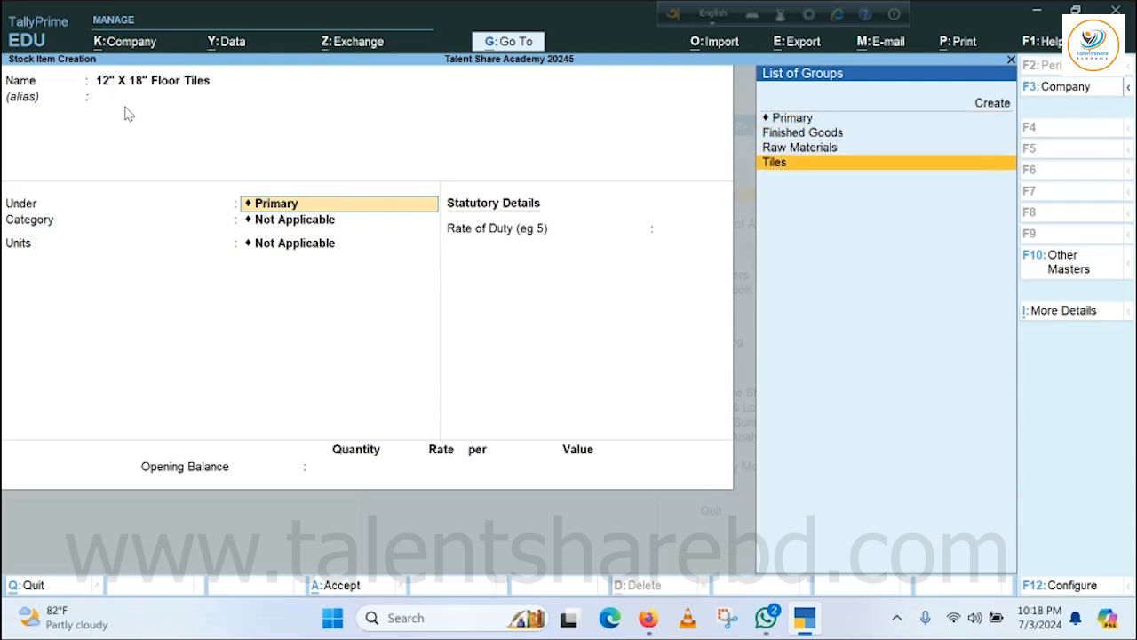
pyautogui.press('Return')
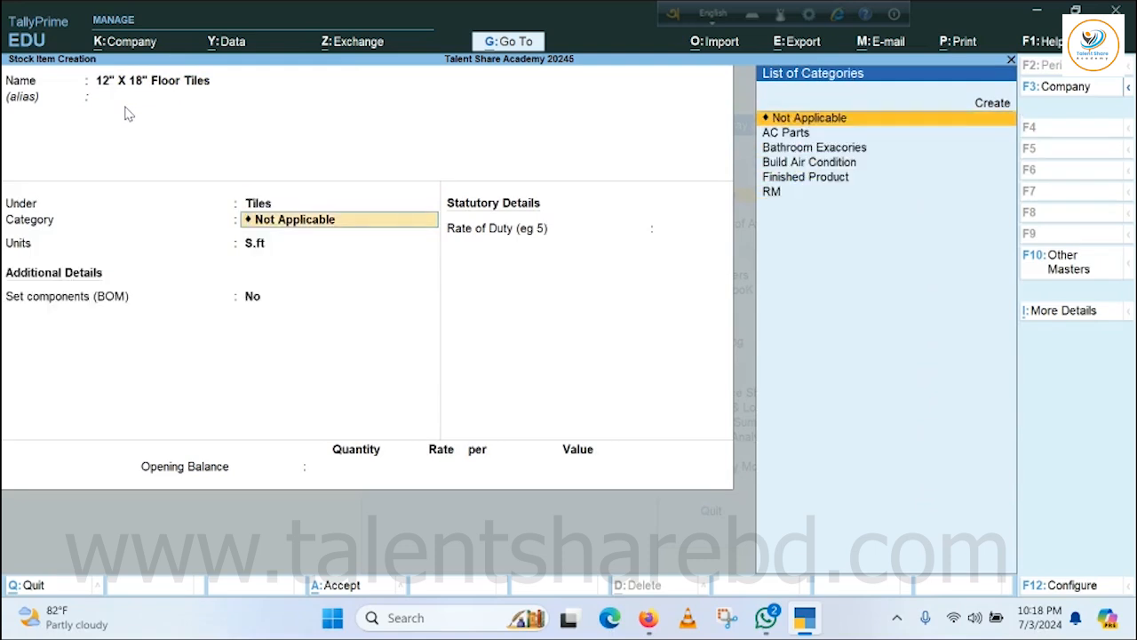
pyautogui.press('Down')
pyautogui.press('Down')
pyautogui.press('Down')
pyautogui.press('Down')
pyautogui.press('Return')
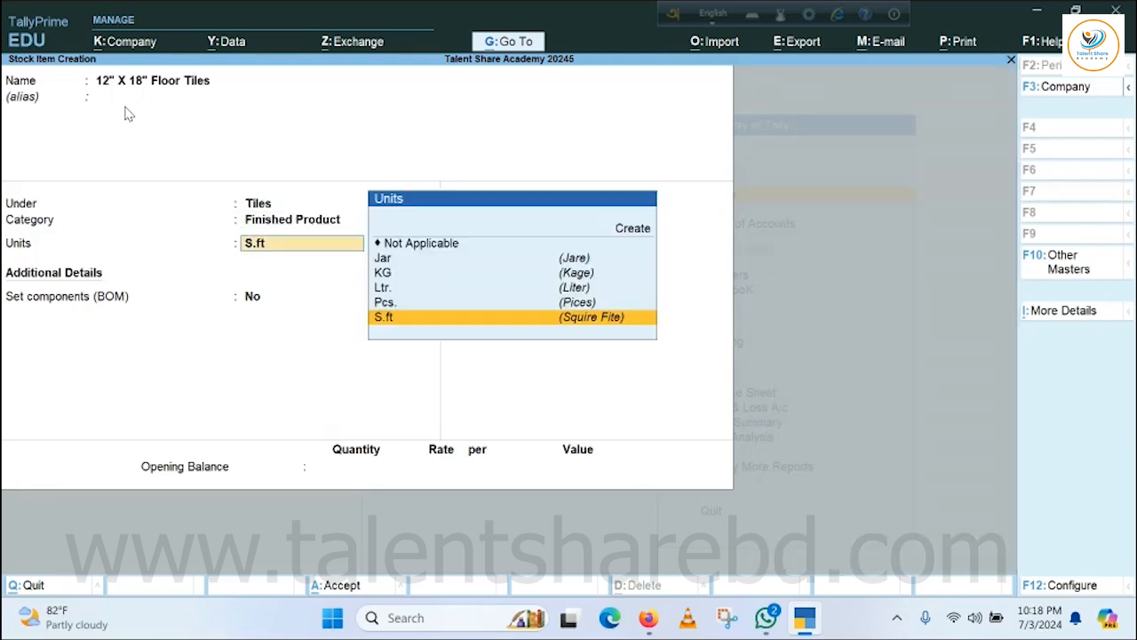
# Keep S.ft as the unit and save the 12" X 18" Floor Tiles item without BOM components or an opening balance.
pyautogui.press('Return')
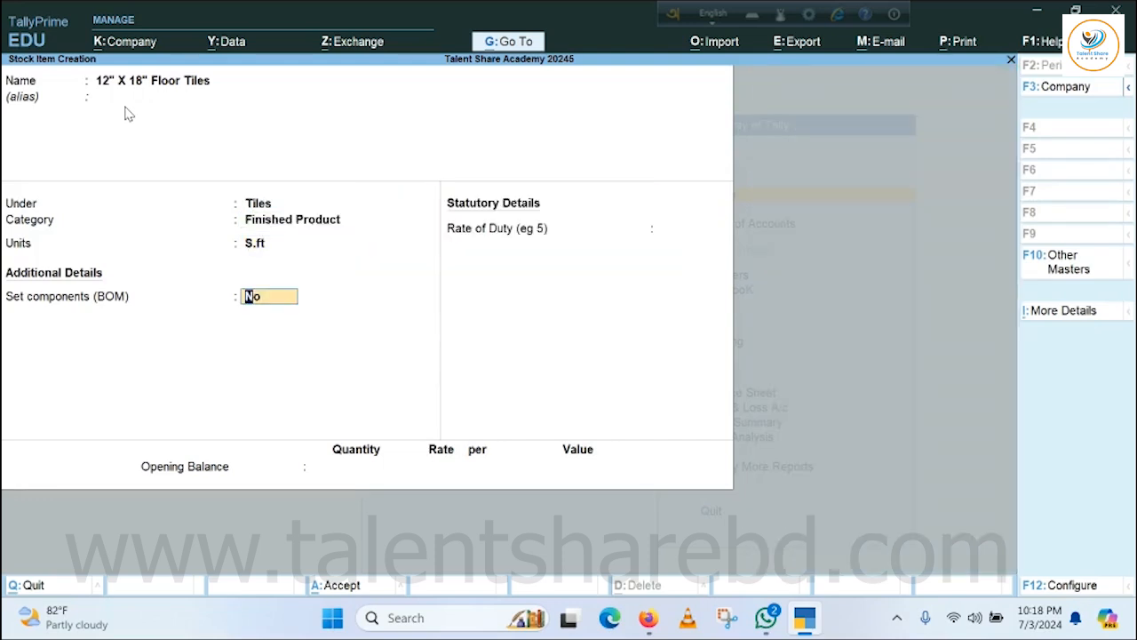
pyautogui.press('Return')
pyautogui.press('Return')
pyautogui.press('Return')
pyautogui.press('Return')
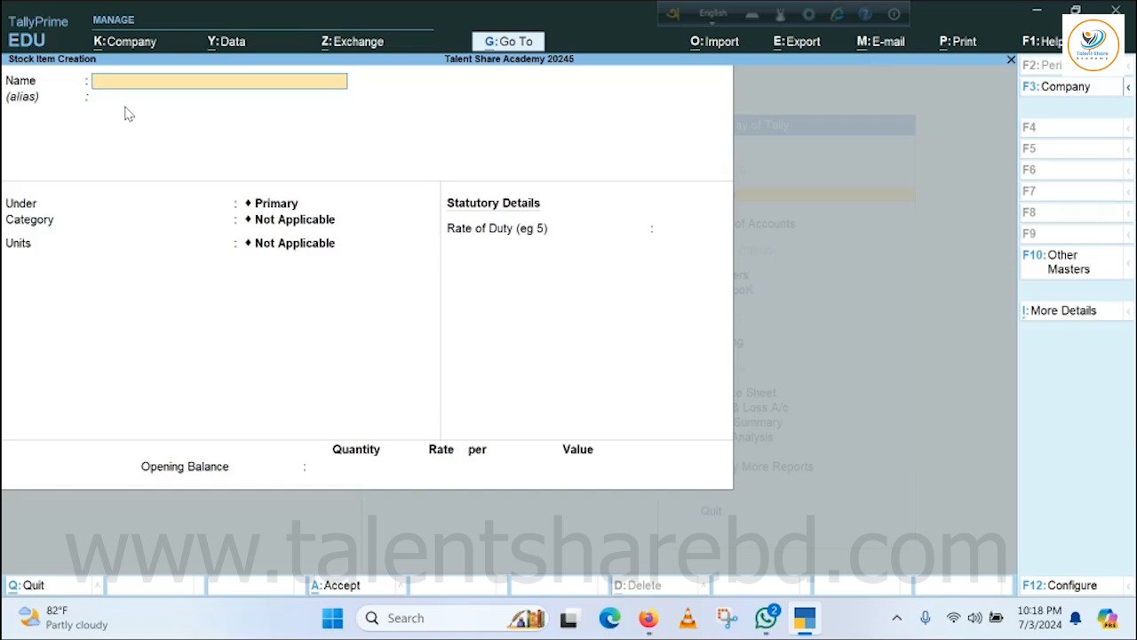
# Start another stock item named 24" X 24" Floor Tiles without an alias.
pyautogui.write('24" X 24" Floor Tiles')
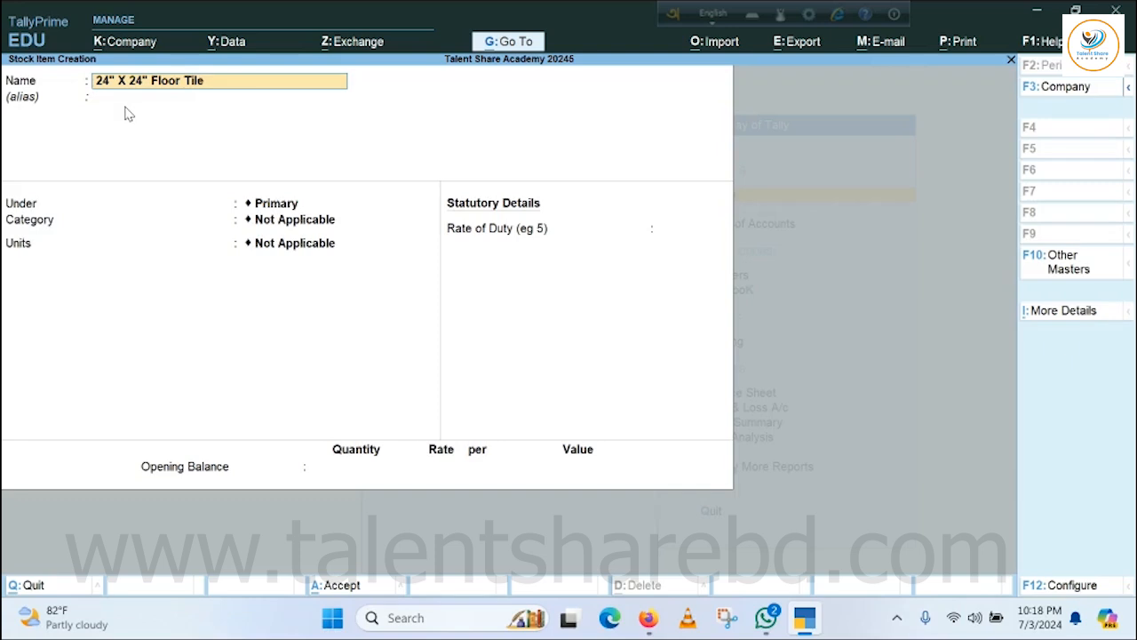
pyautogui.press('Return')
pyautogui.press('Return')
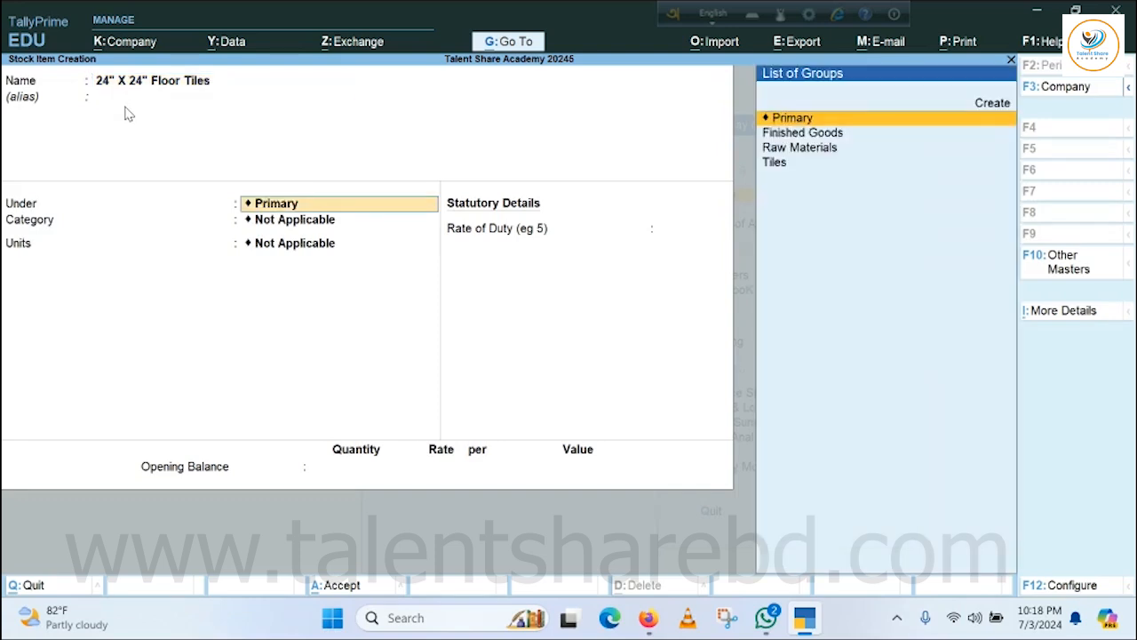
# Place the 24" X 24" Floor Tiles item under the Tiles group with the category Finished Product.
pyautogui.press('Down')
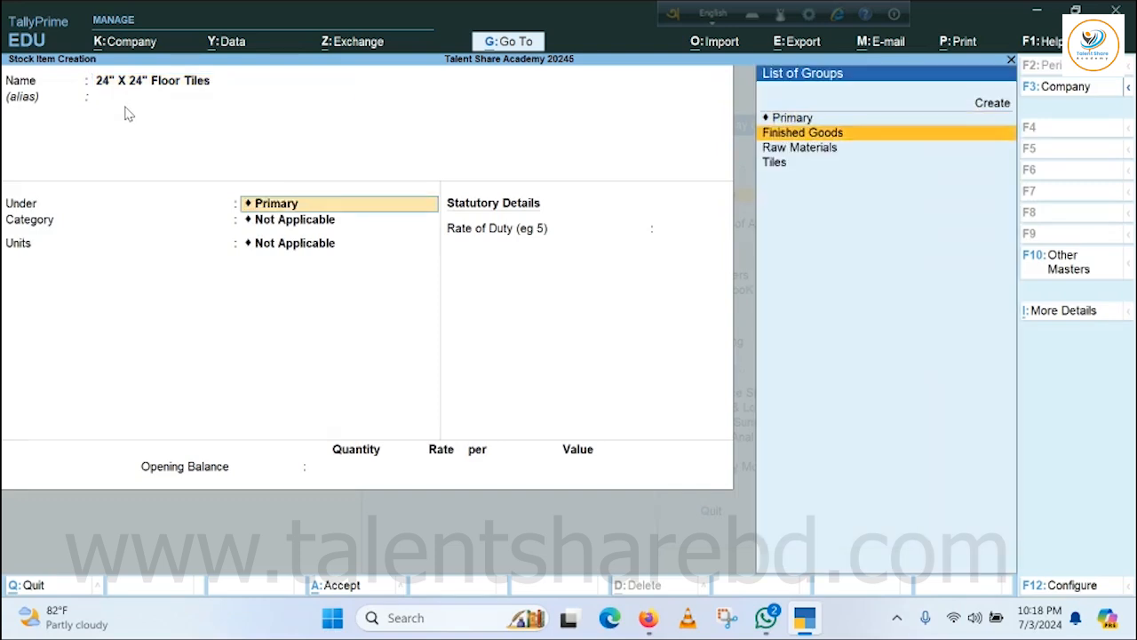
pyautogui.press('Down')
pyautogui.press('Down')
pyautogui.press('Return')
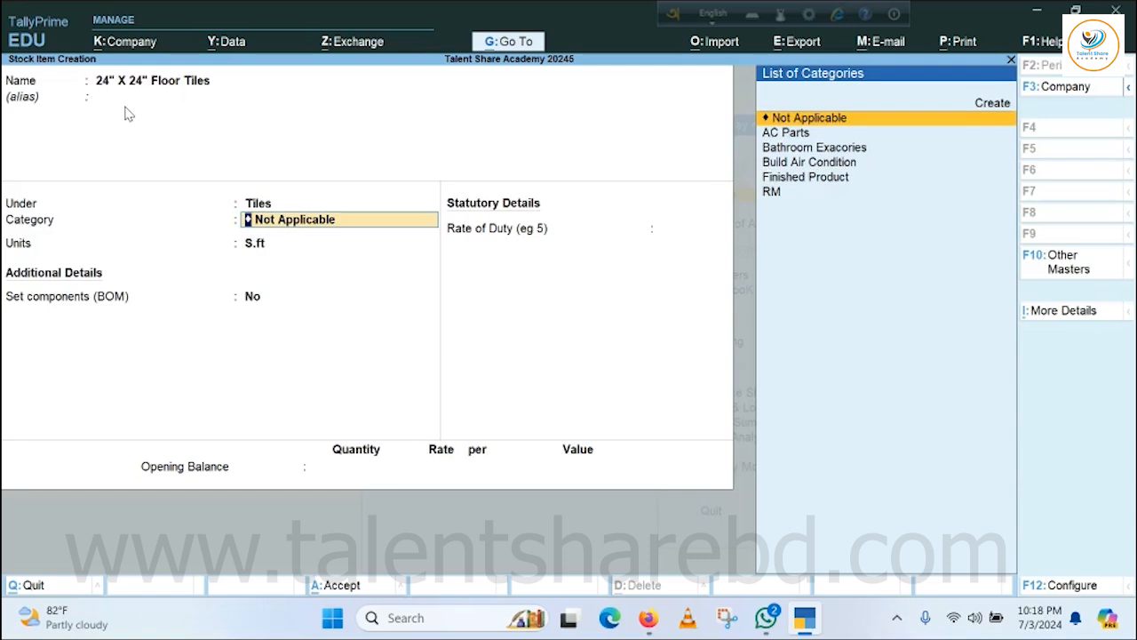
pyautogui.press('Down')
pyautogui.press('Down')
pyautogui.press('Down')
pyautogui.press('Down')
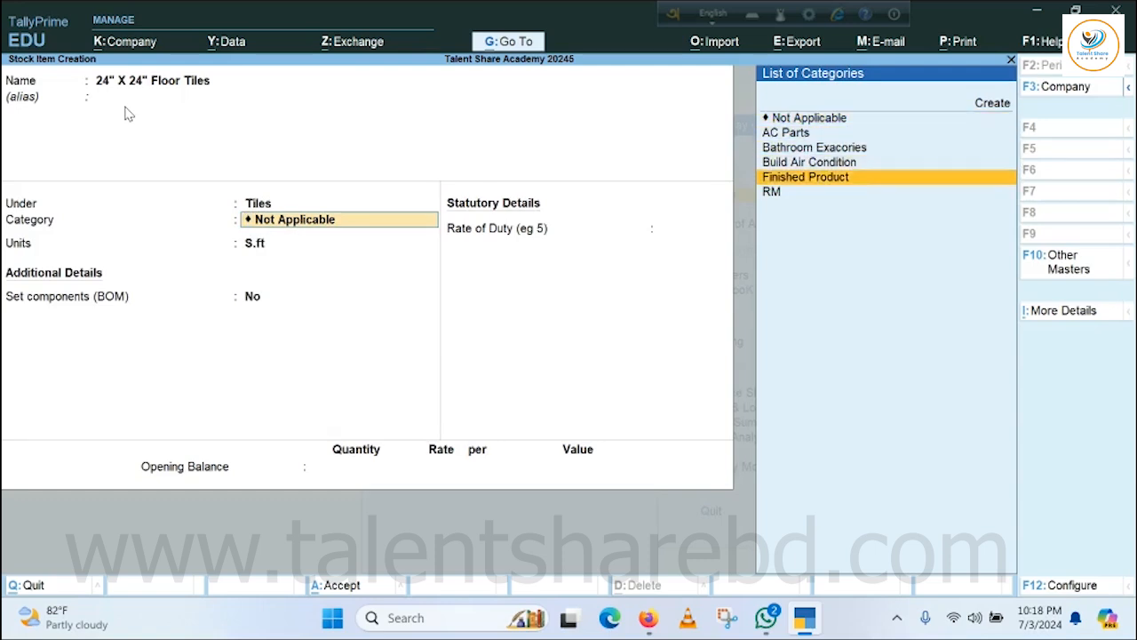
pyautogui.press('Return')
# Save the 24" X 24" Floor Tiles item in S.ft without BOM components or an opening balance, and leave stock item creation.
pyautogui.press('Return')
pyautogui.press('Return')
pyautogui.press('Return')
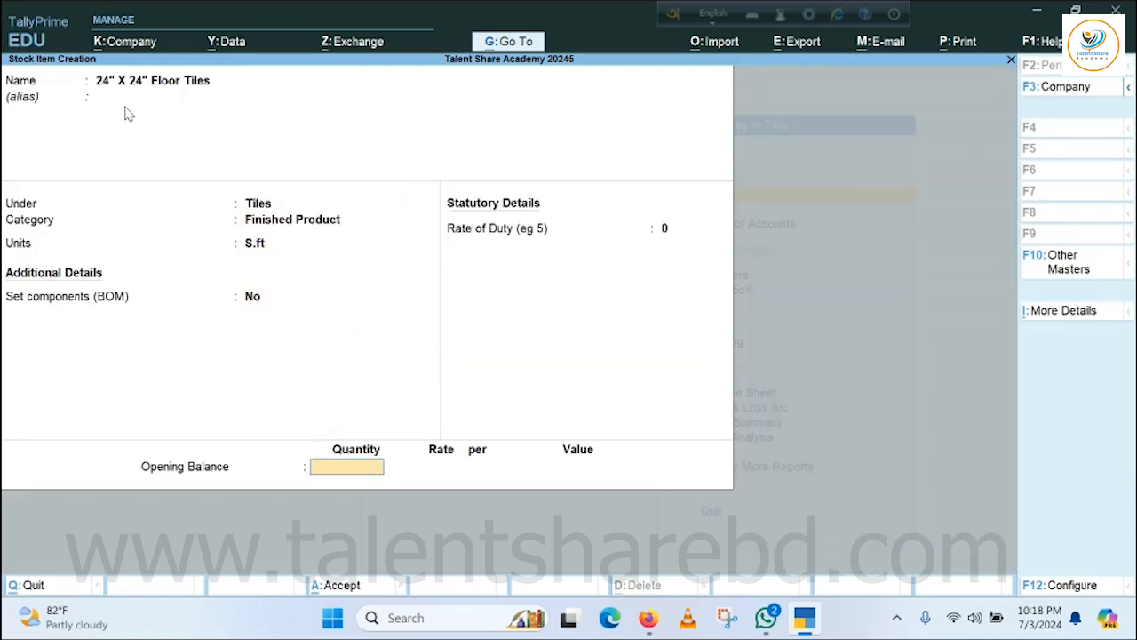
pyautogui.press('Return')
pyautogui.press('Return')
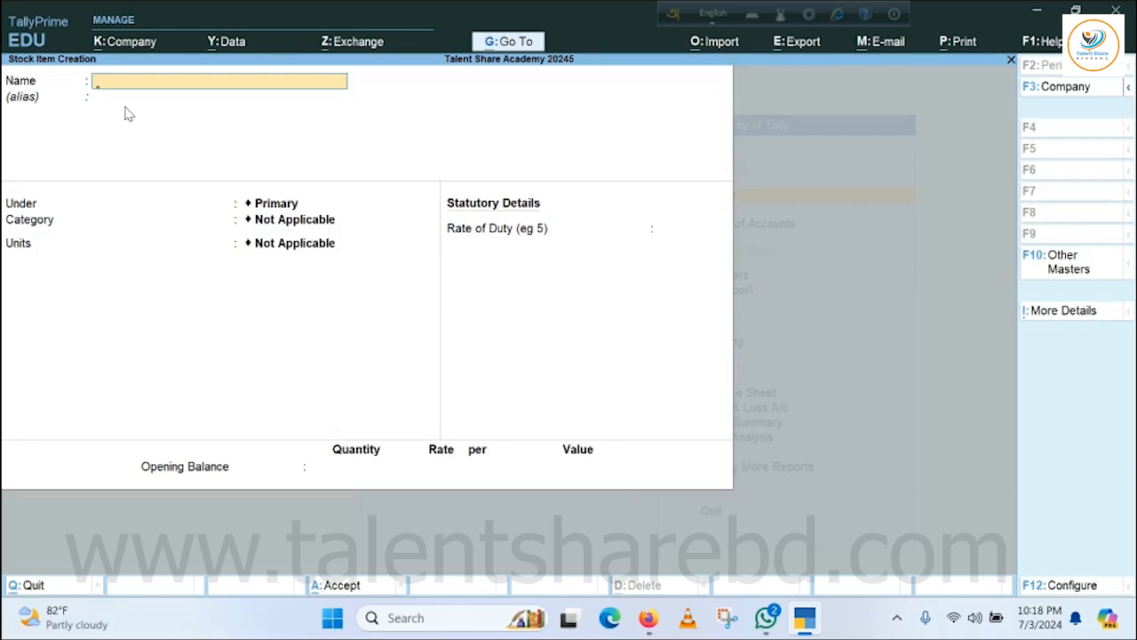
pyautogui.press('Escape')
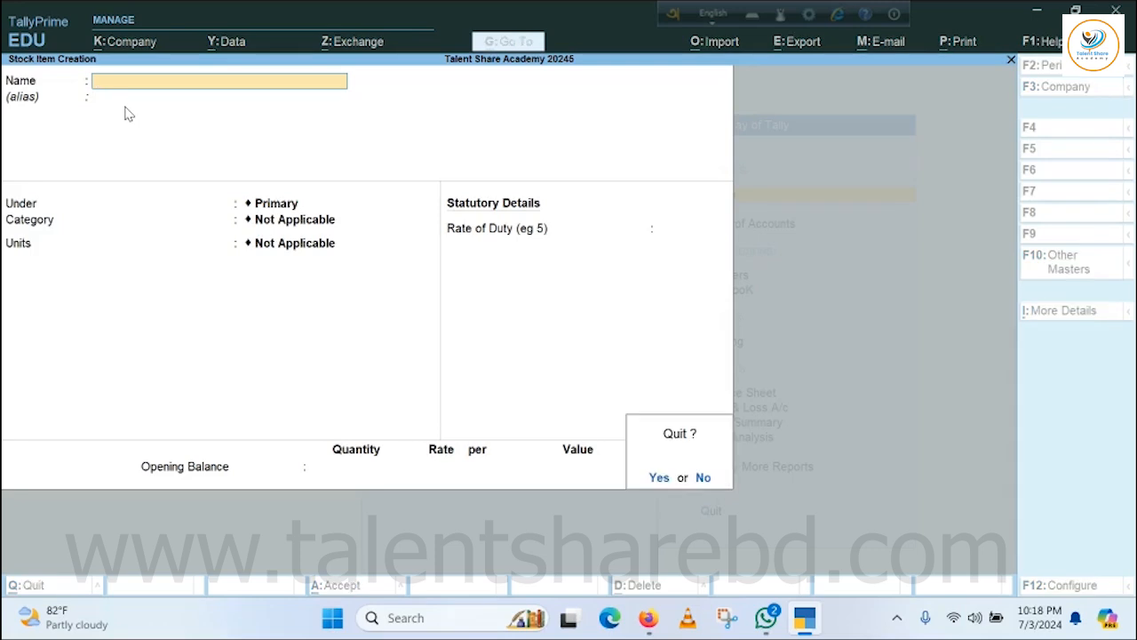
pyautogui.press('Return')
pyautogui.press('Escape')
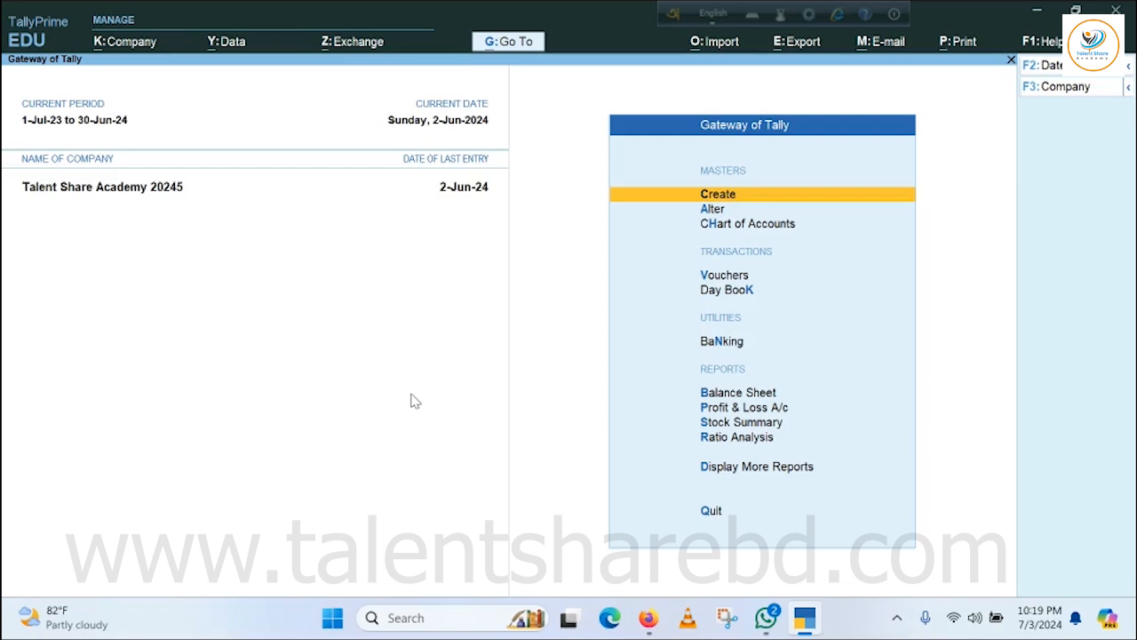
# Open the Stock Summary and examine the closing quantities, rates and values of the Finished Goods group.
pyautogui.click(716, 424)
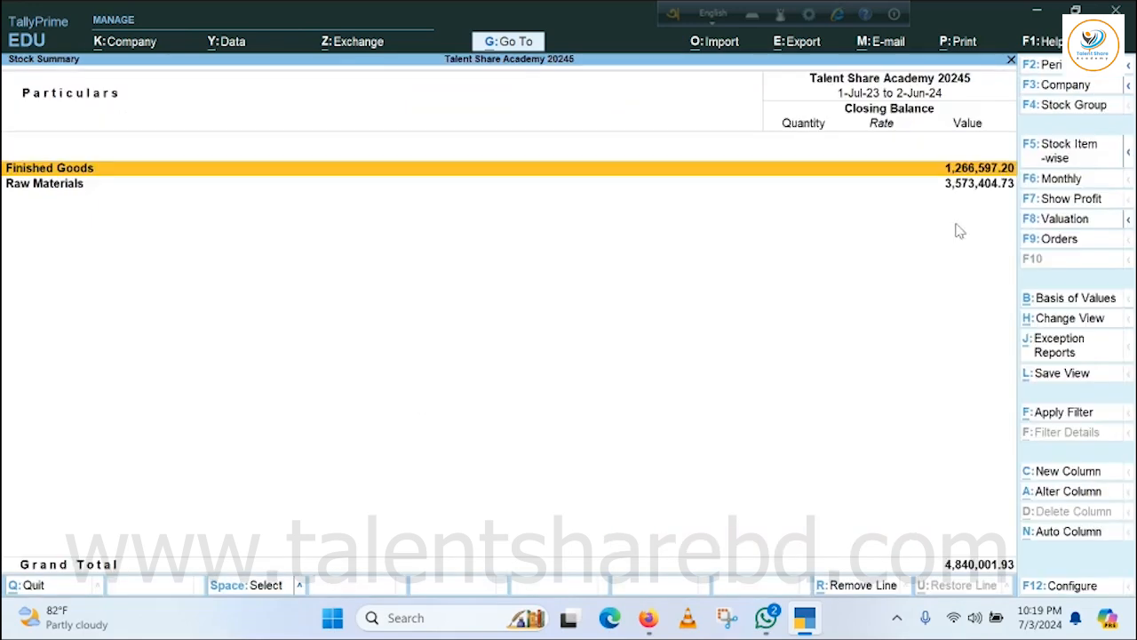
pyautogui.press('Return')
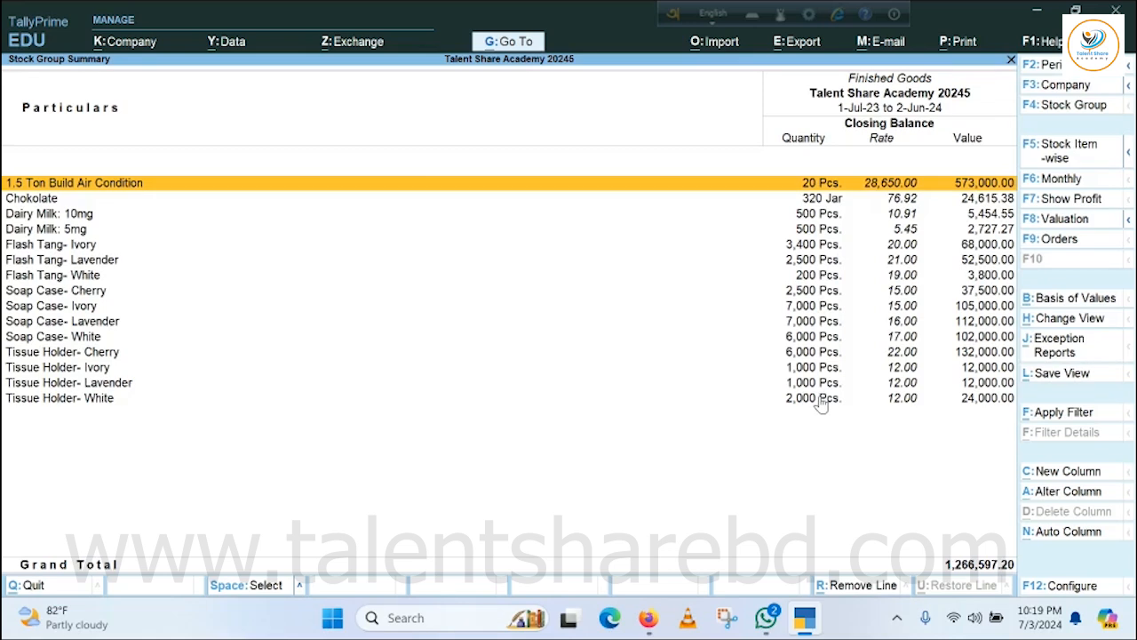
pyautogui.press('Escape')
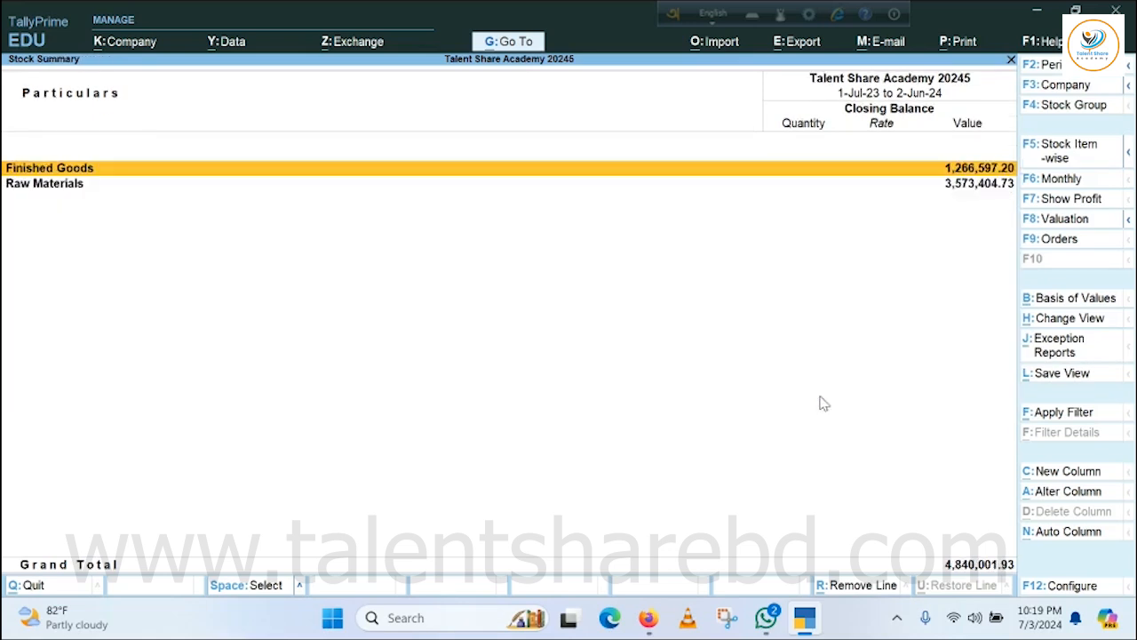
# Examine the closing balances of the Raw Materials group in the Stock Summary, and return to the Gateway of Tally.
pyautogui.click(50, 188)
pyautogui.press('Return')
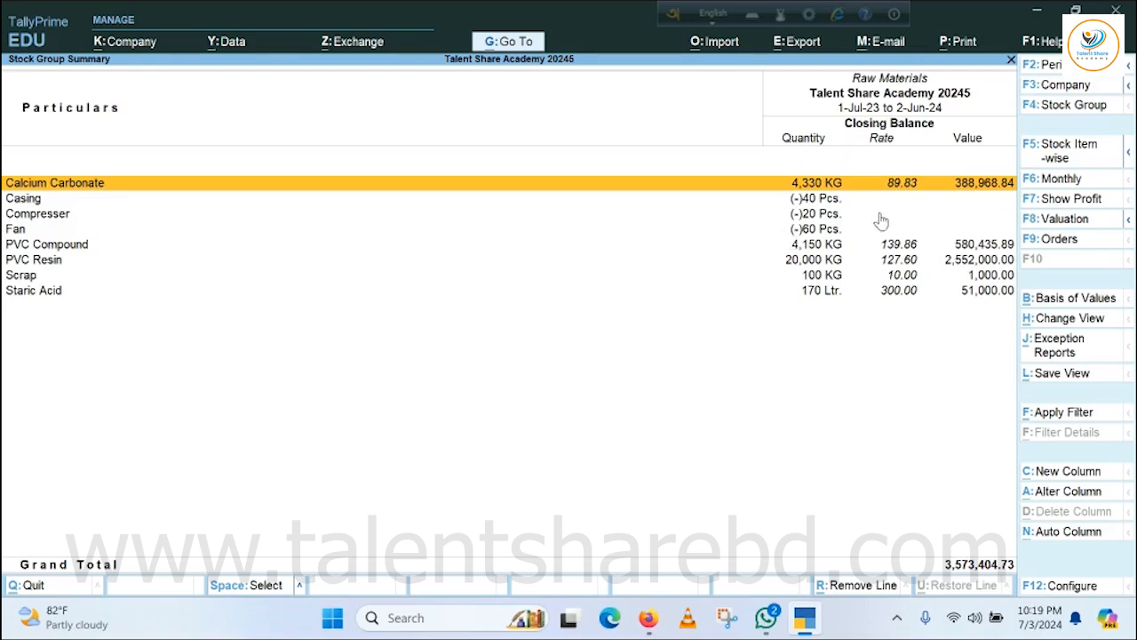
pyautogui.press('Escape')
pyautogui.press('Escape')
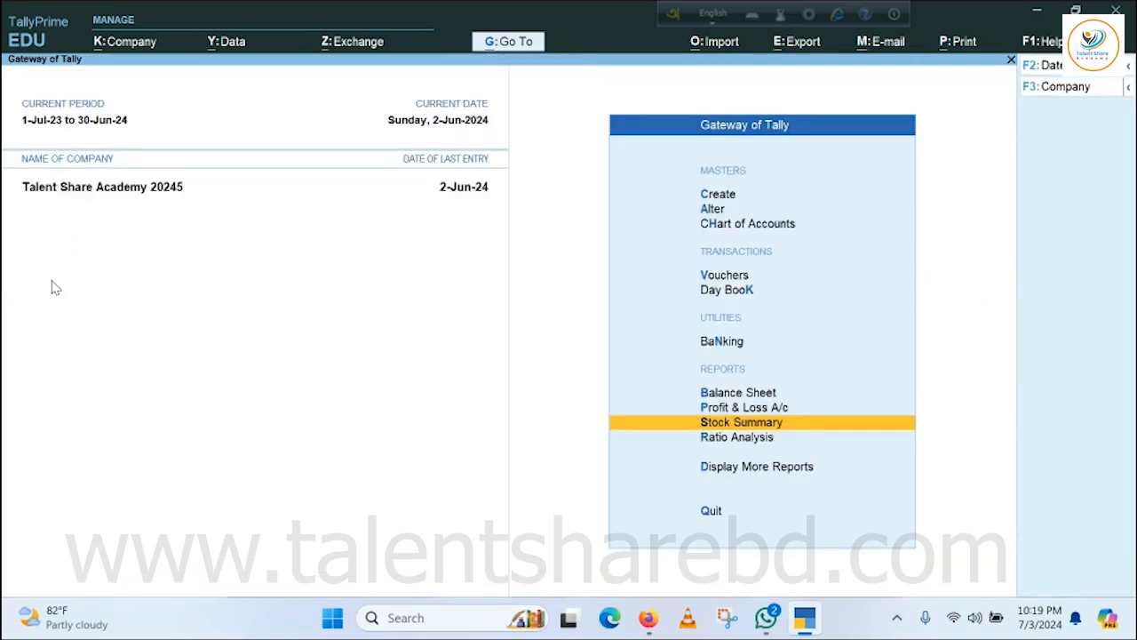
pyautogui.press('Escape')
pyautogui.press('Escape')
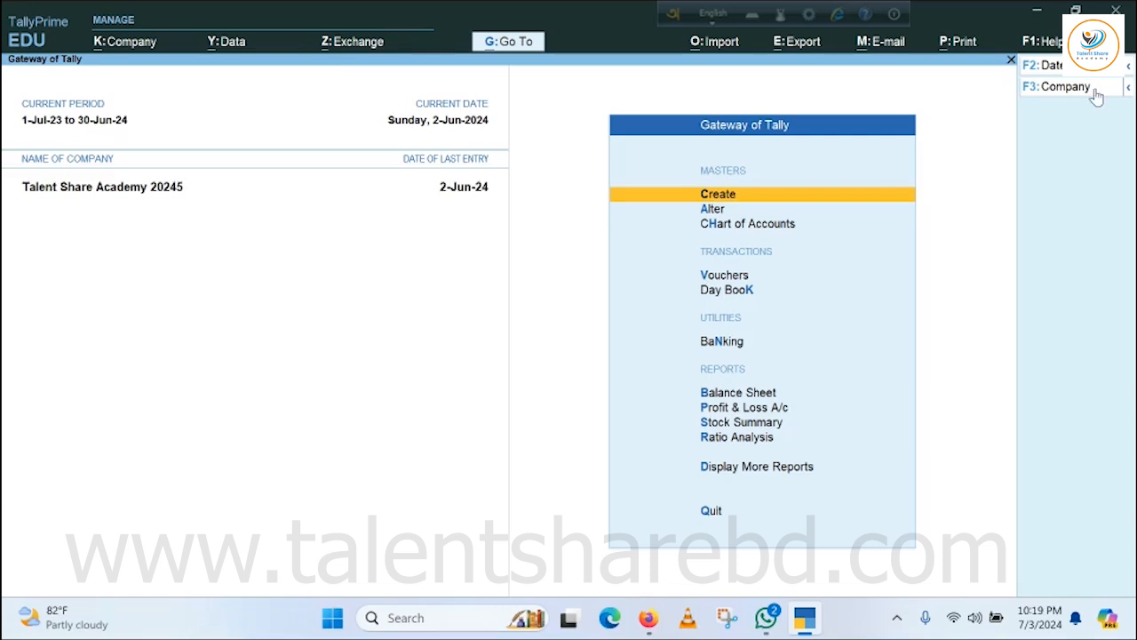
# Start a purchase voucher with supplier invoice number 25845, dated 1-Jan-24.
pyautogui.press('v')
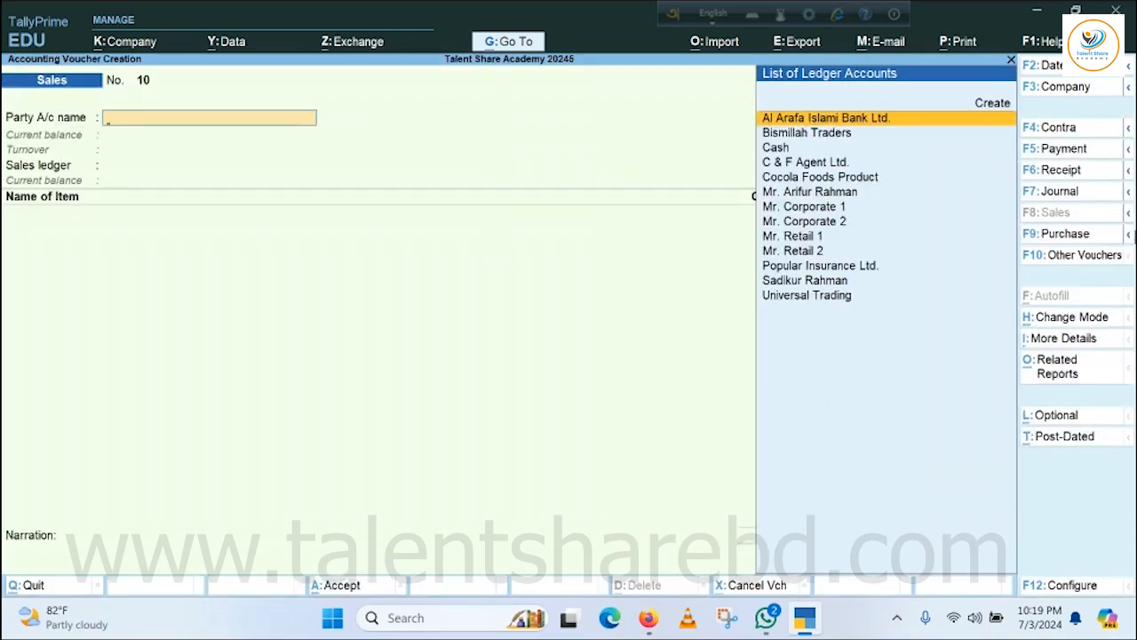
pyautogui.click(1070, 234)
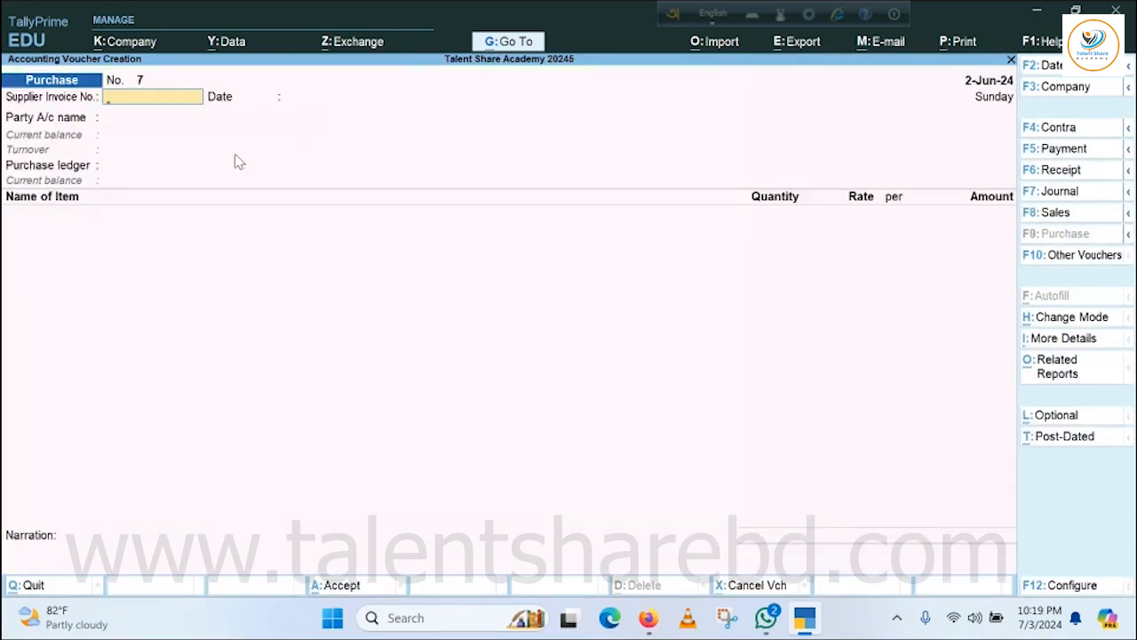
pyautogui.write('25845')
pyautogui.press('F2')
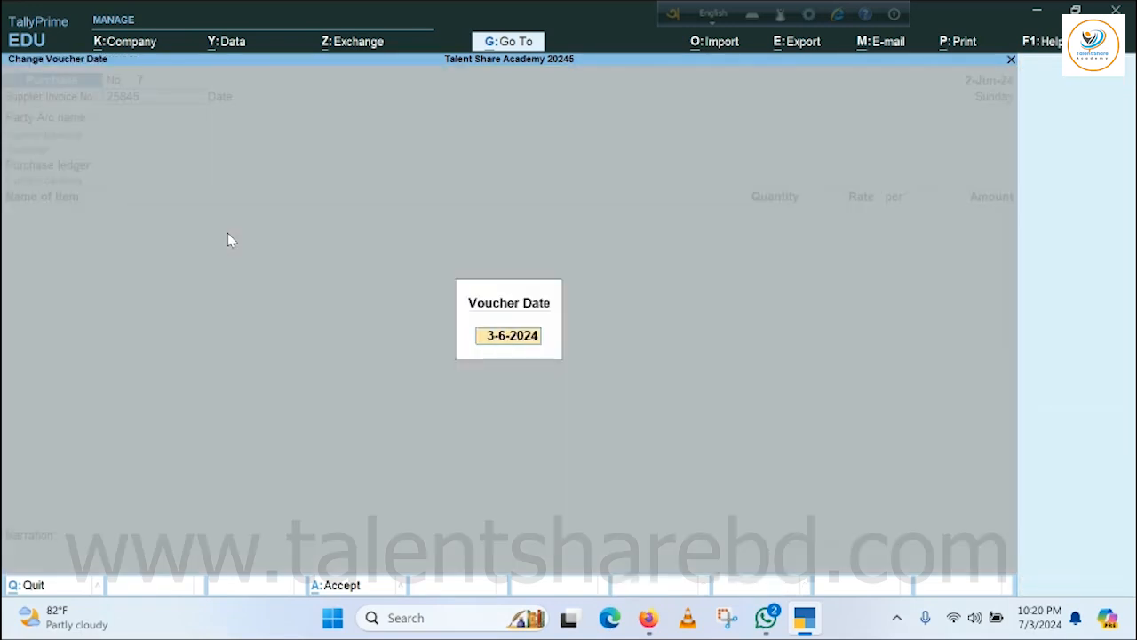
pyautogui.write('1.1.24')
pyautogui.press('Return')
pyautogui.press('Return')
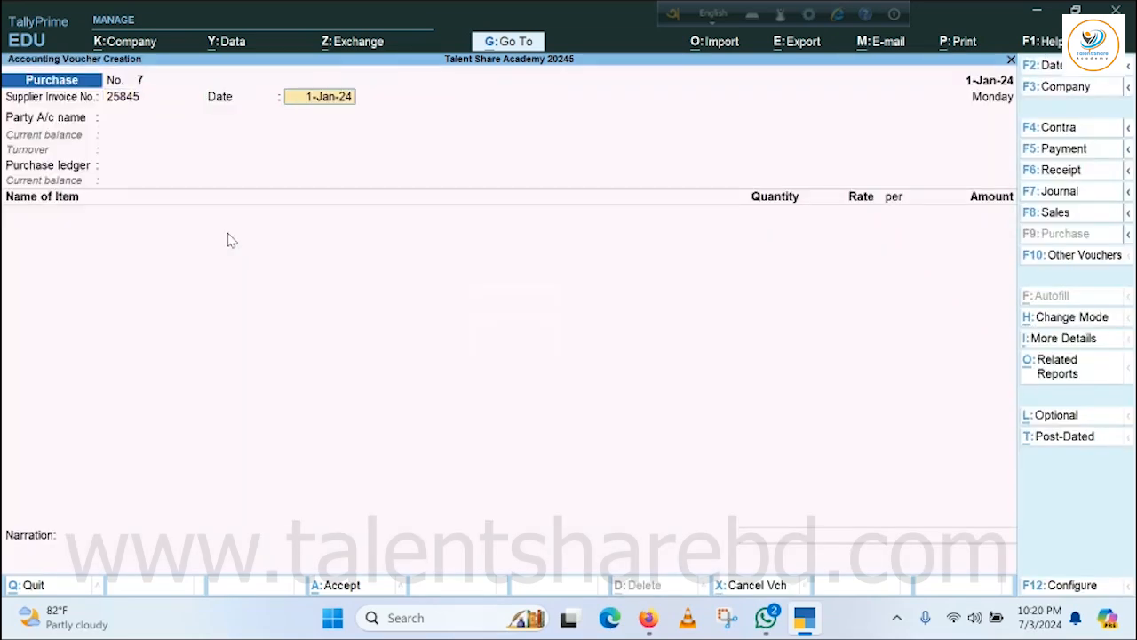
pyautogui.press('Return')
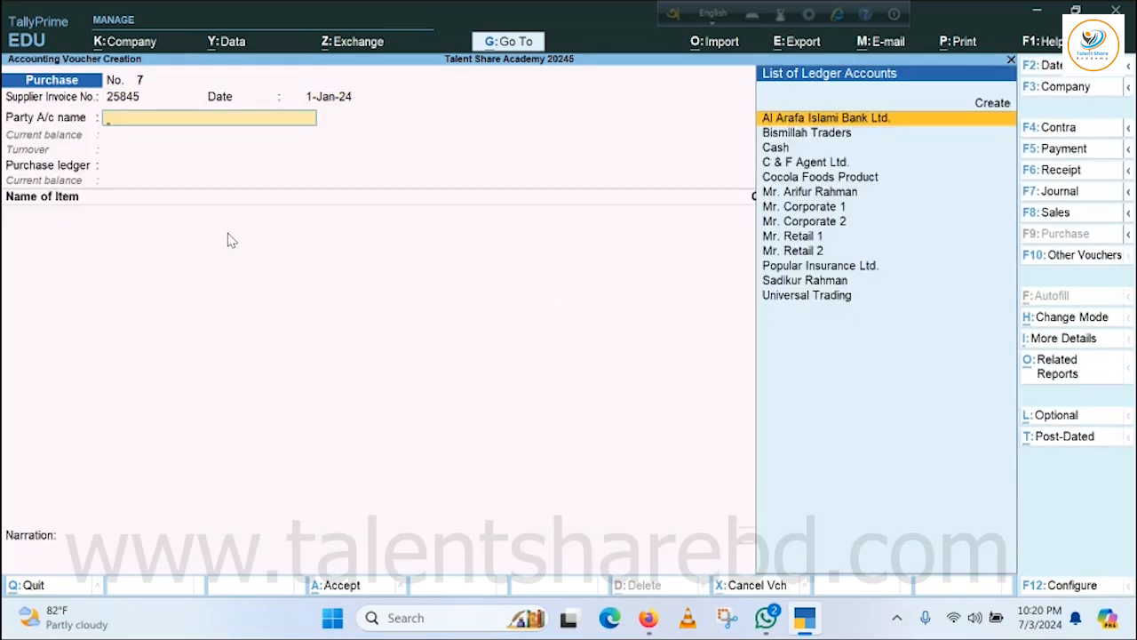
# Choose Bismillah Traders as the party, keeping the default receipt and party details, and FG Local Purchase as the purchase ledger.
pyautogui.press('Down')
pyautogui.press('Return')
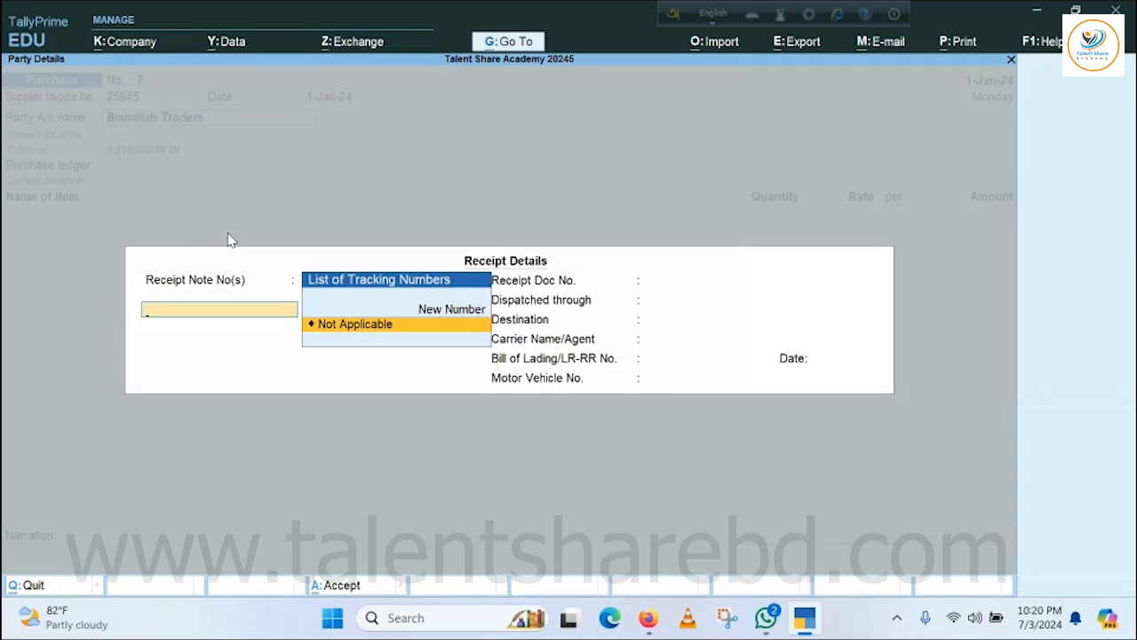
pyautogui.hotkey('ctrl', 'a')
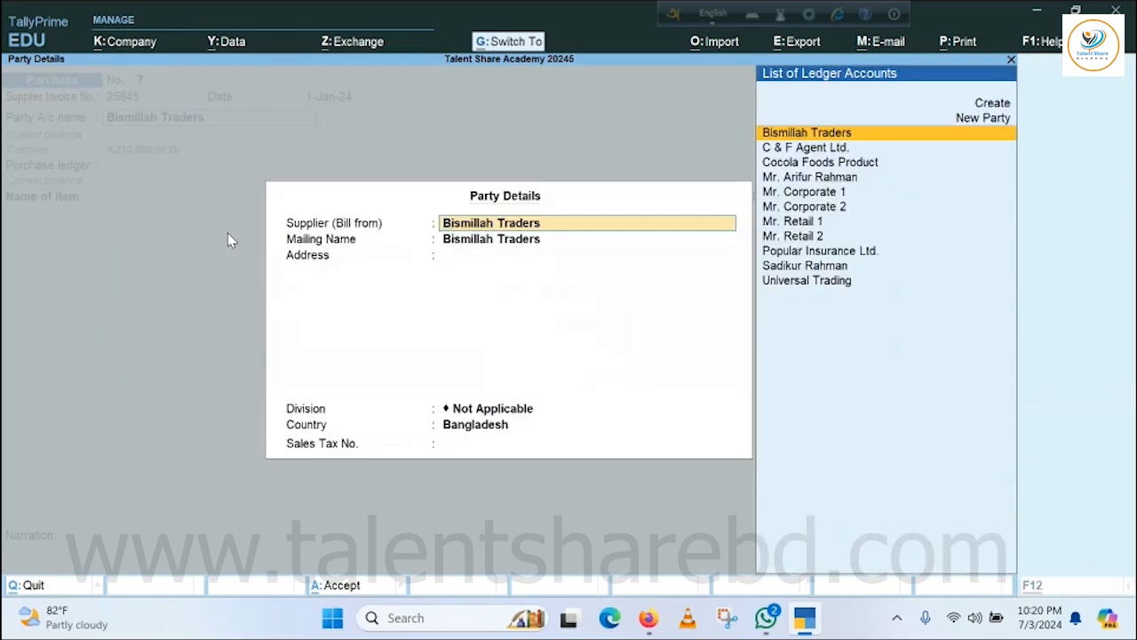
pyautogui.hotkey('ctrl', 'a')
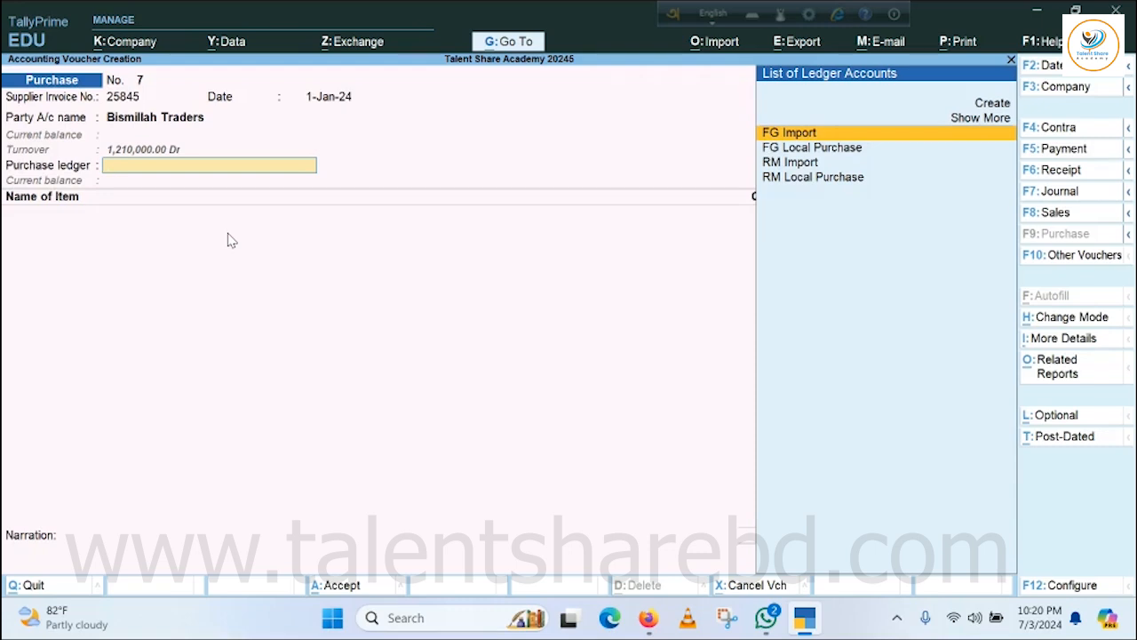
pyautogui.press('Down')
pyautogui.press('Down')
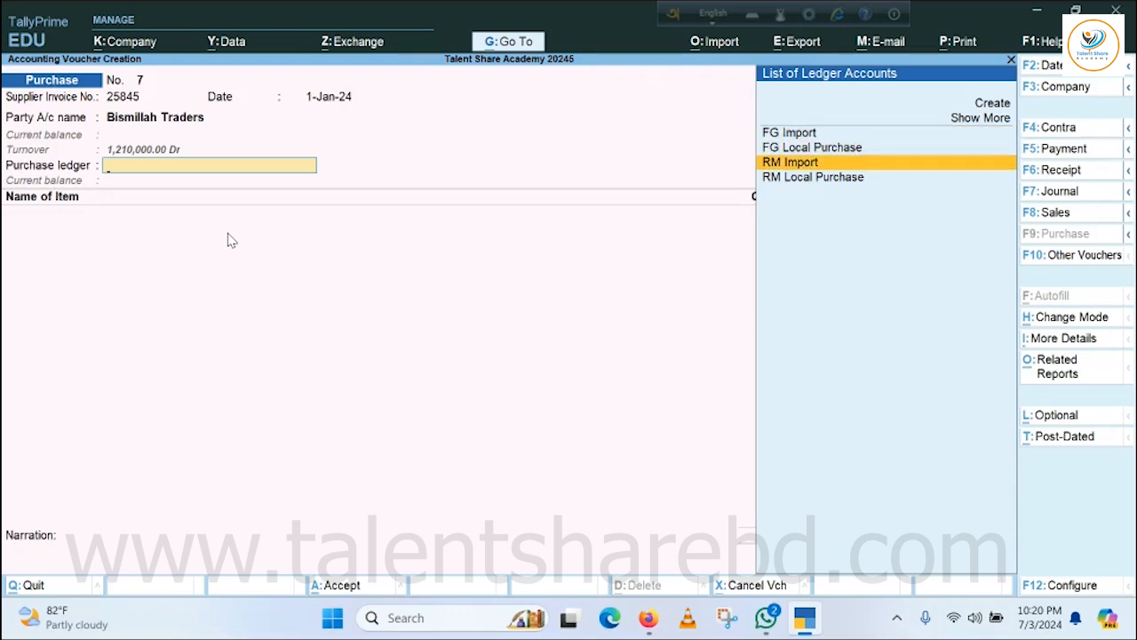
pyautogui.press('Up')
pyautogui.press('Up')
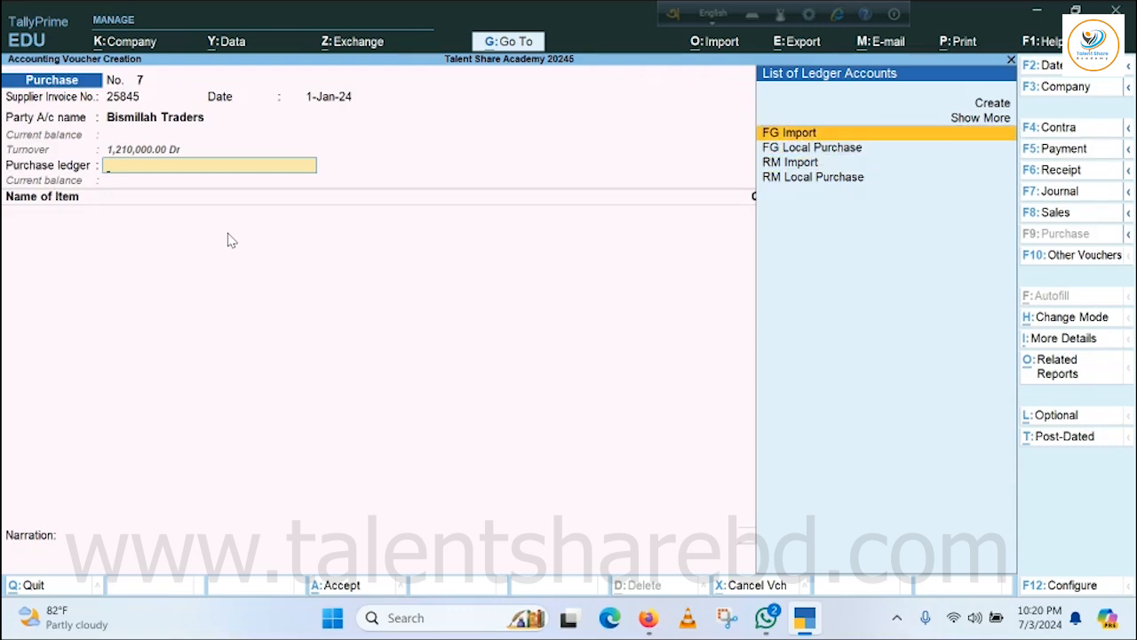
pyautogui.press('Down')
pyautogui.press('Return')
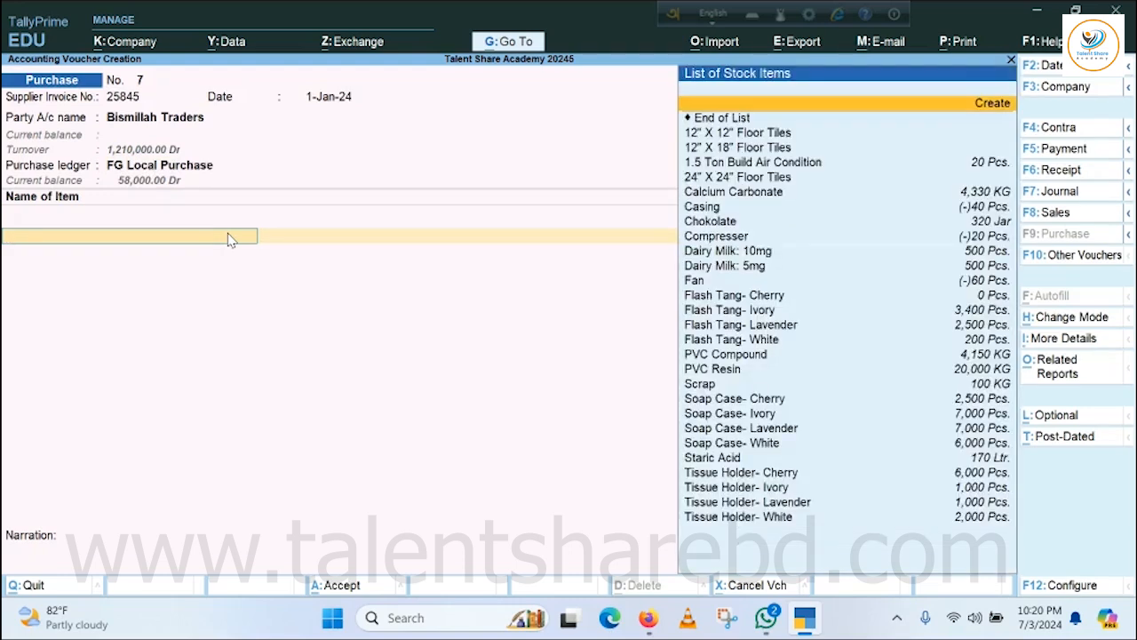
# Add 5,000 S.ft of 12" X 12" Floor Tiles at 70 per S.ft, without tracking or order numbers.
pyautogui.press('Return')
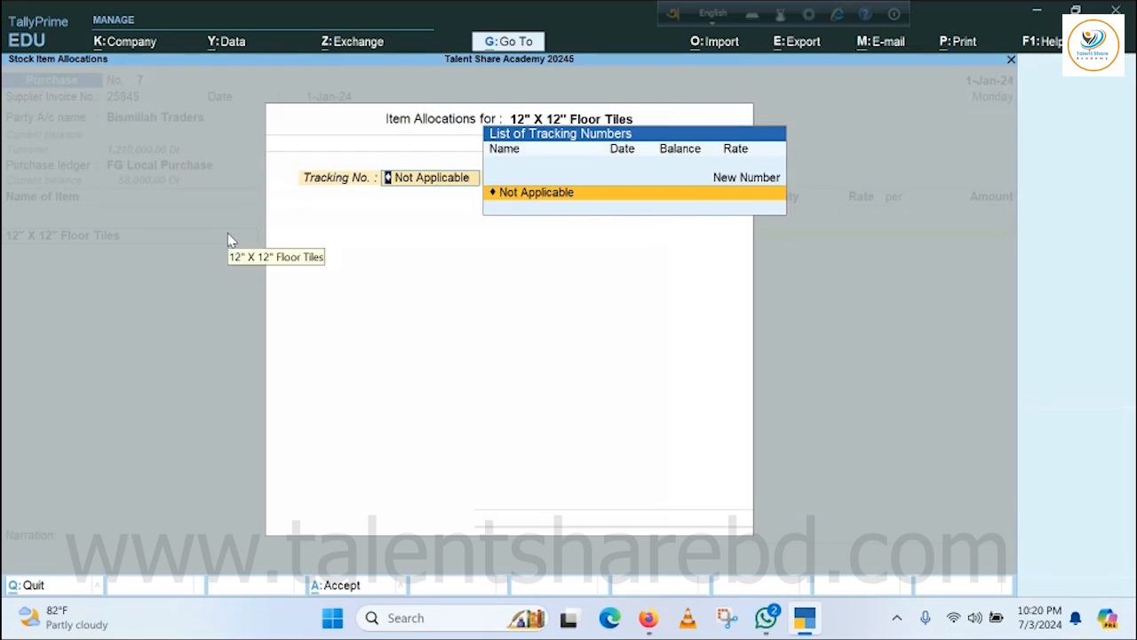
pyautogui.press('Return')
pyautogui.press('Return')
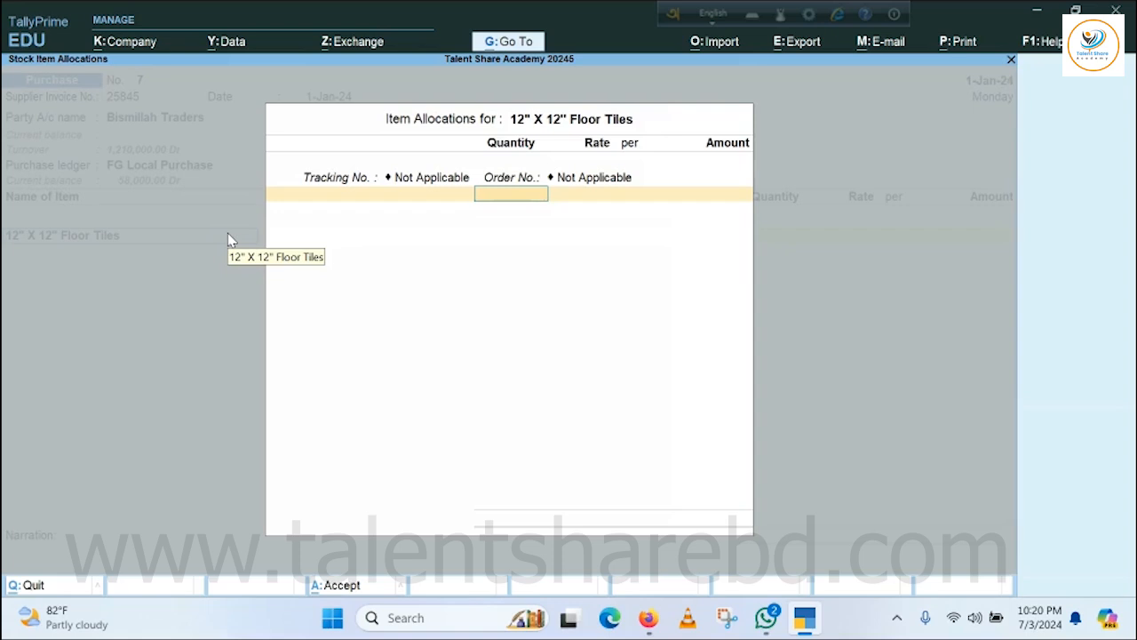
pyautogui.write('5000')
pyautogui.press('Return')
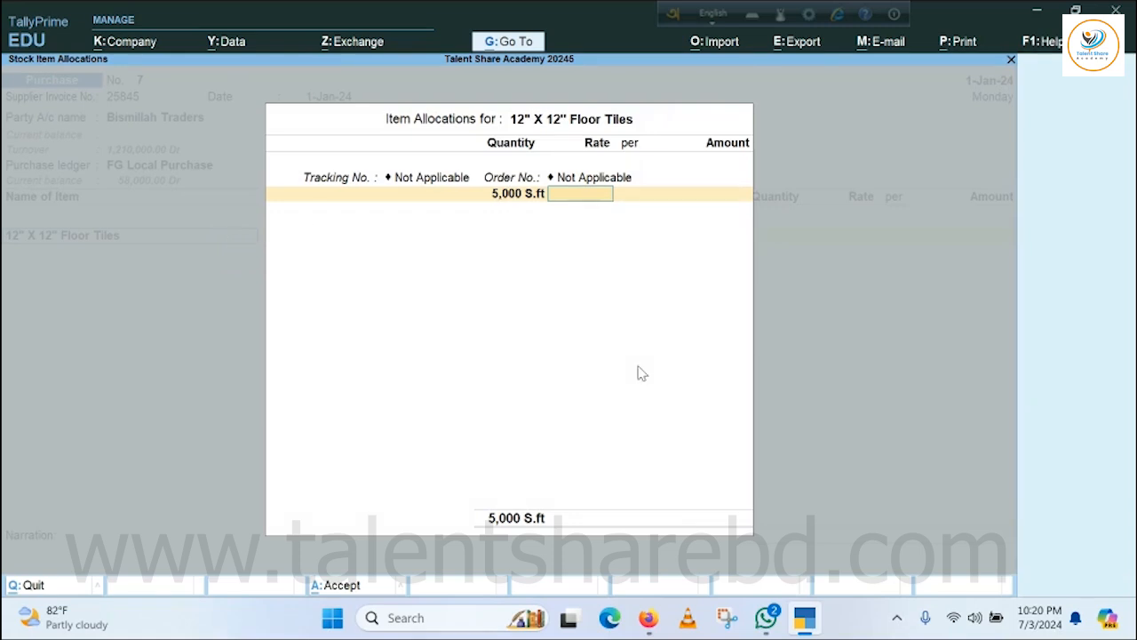
pyautogui.write('70')
pyautogui.press('Return')
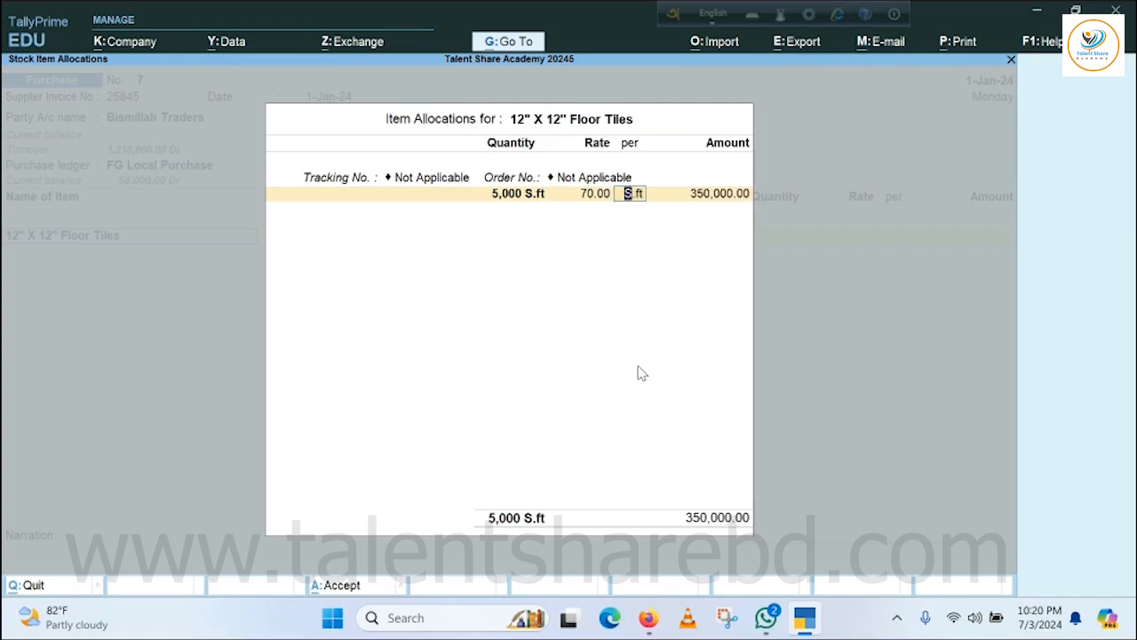
pyautogui.press('Return')
pyautogui.press('Return')
pyautogui.press('Return')
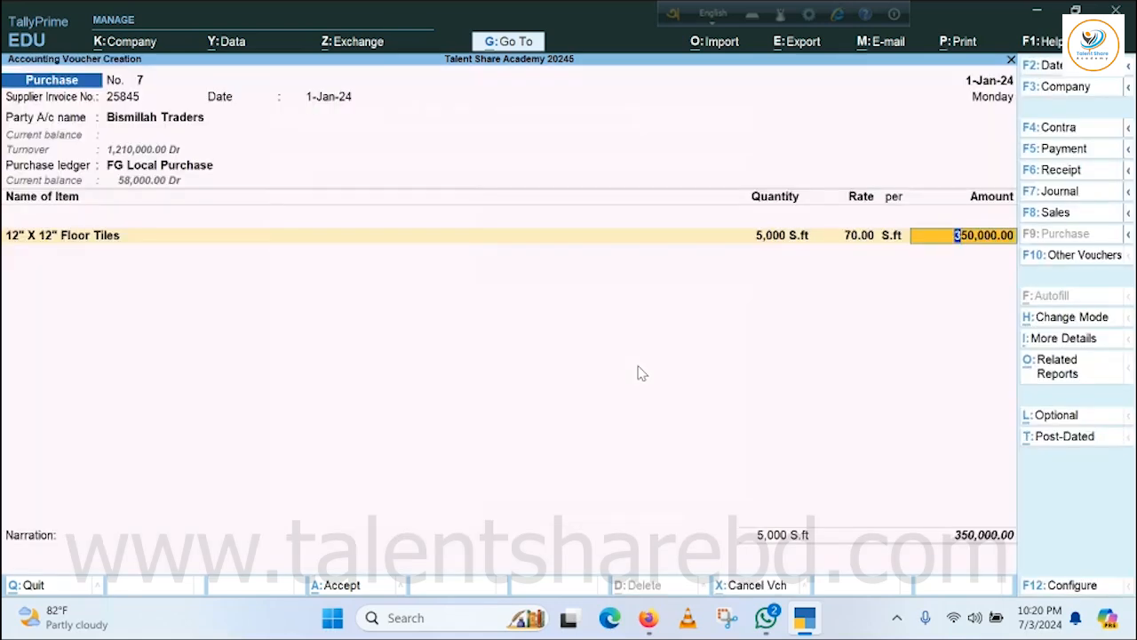
pyautogui.press('Return')
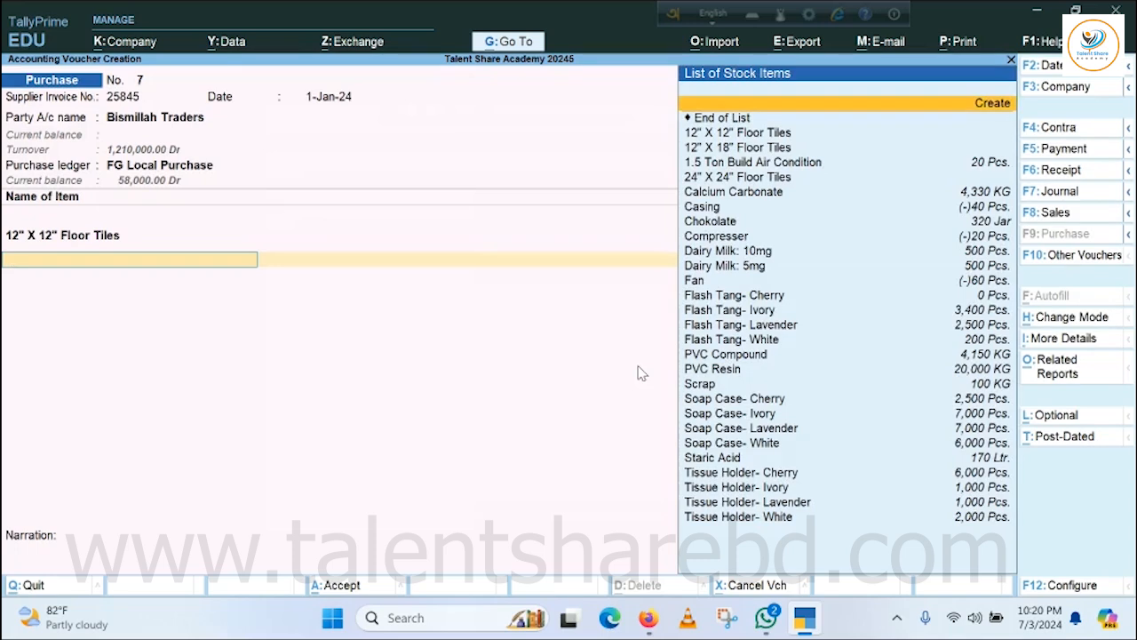
# Add 5,000 S.ft of 12" X 18" Floor Tiles at 80 per S.ft, without tracking or order numbers.
pyautogui.press('Down')
pyautogui.press('Down')
pyautogui.press('Down')
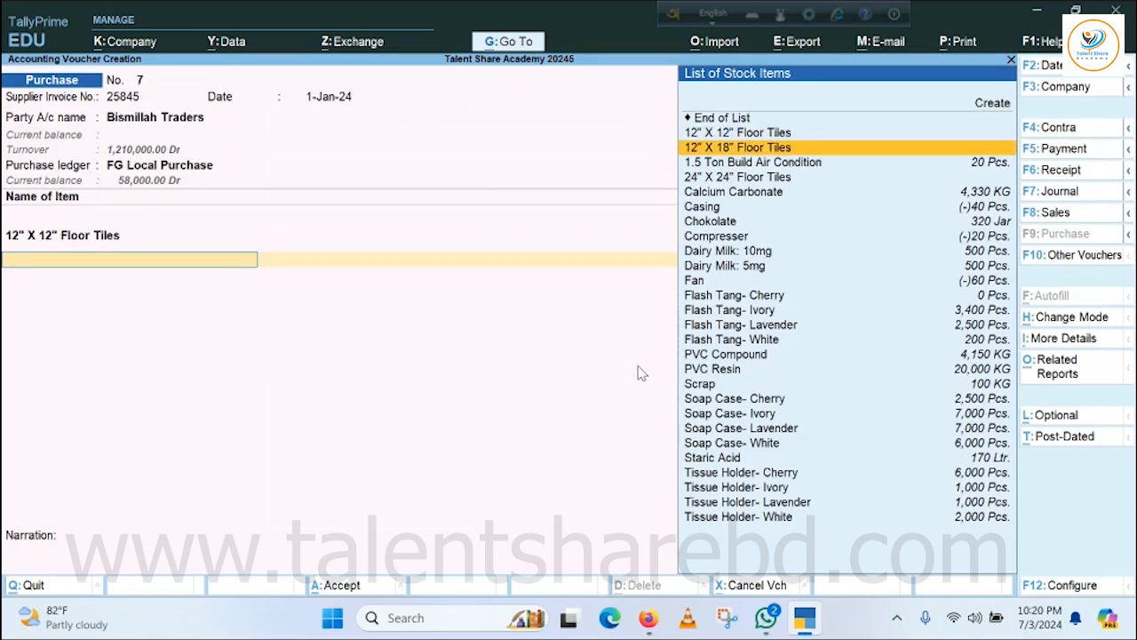
pyautogui.press('Return')
pyautogui.press('Return')
pyautogui.press('Return')
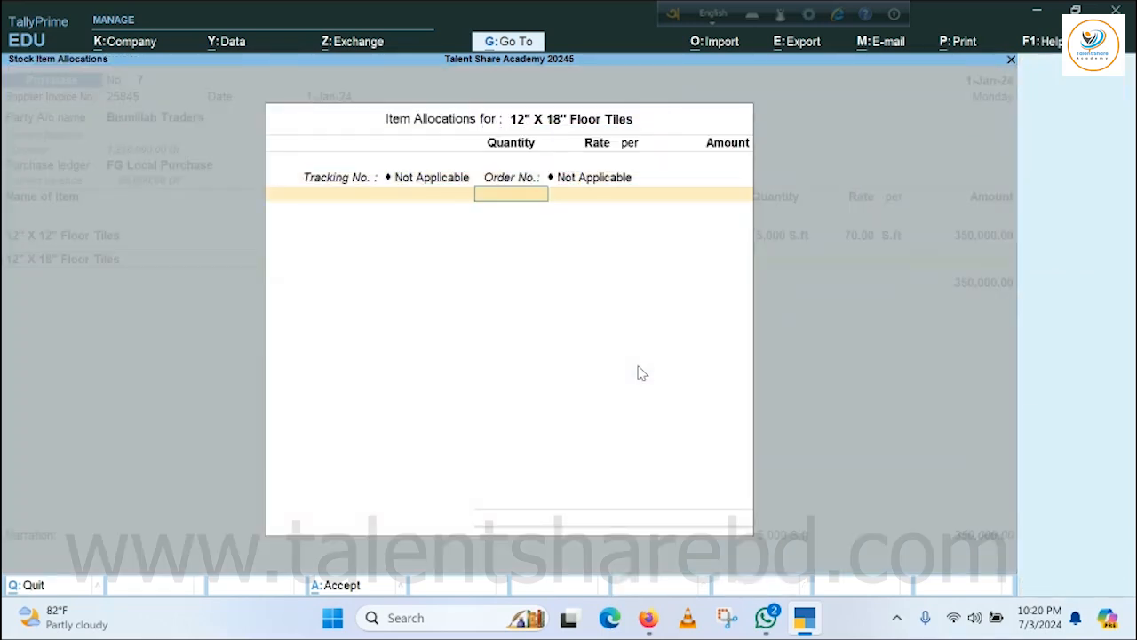
pyautogui.write('5000')
pyautogui.press('Return')
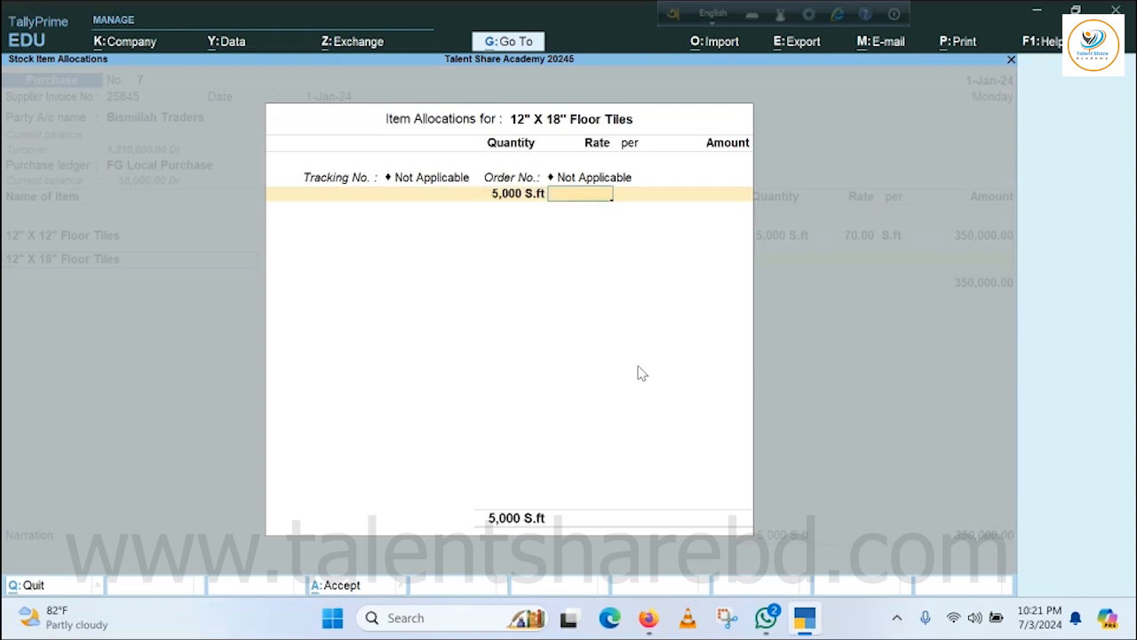
pyautogui.write('80')
pyautogui.press('Return')
pyautogui.press('Return')
pyautogui.press('Return')
pyautogui.press('Return')
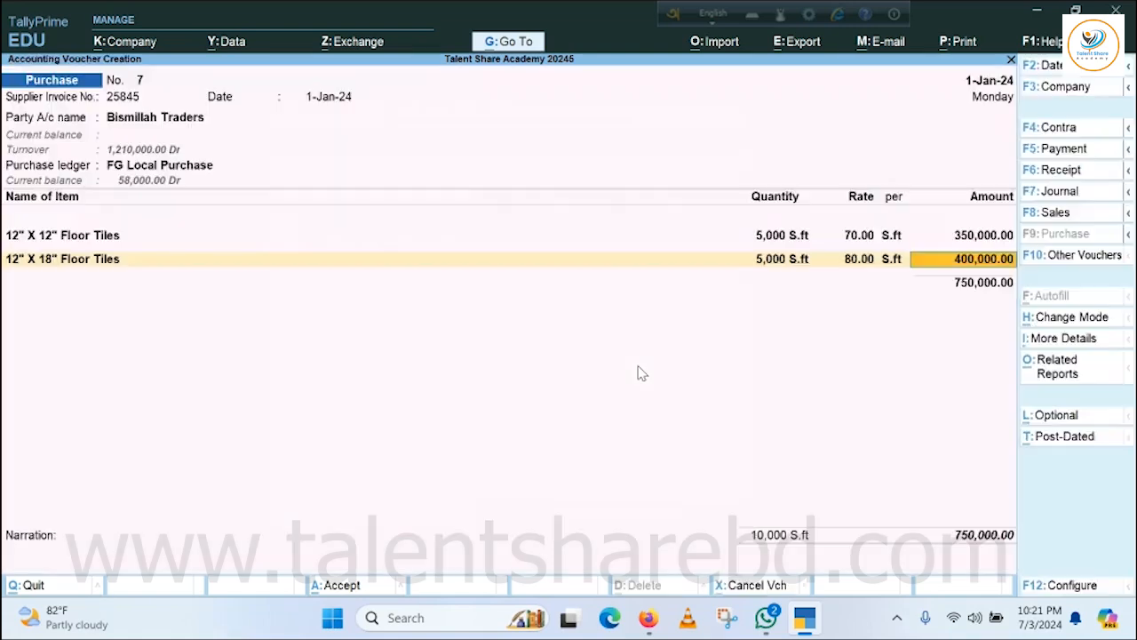
pyautogui.press('Return')
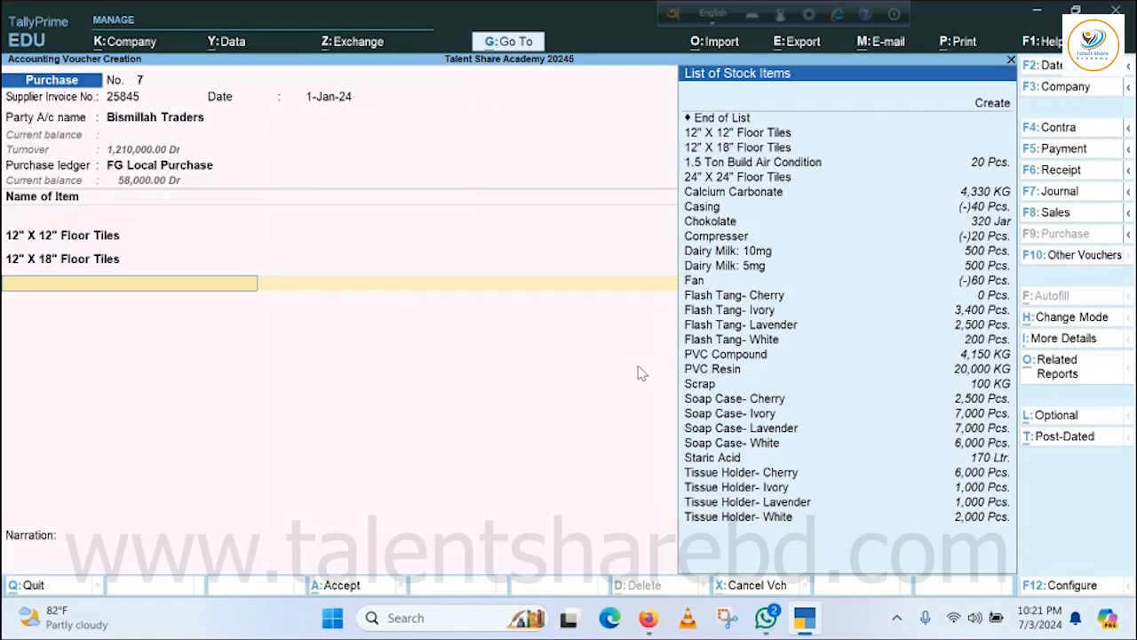
# Add 4,000 S.ft of 24" X 24" Floor Tiles at 100 per S.ft, without tracking or order numbers.
pyautogui.press('Down')
pyautogui.press('Down')
pyautogui.press('Down')
pyautogui.press('Down')
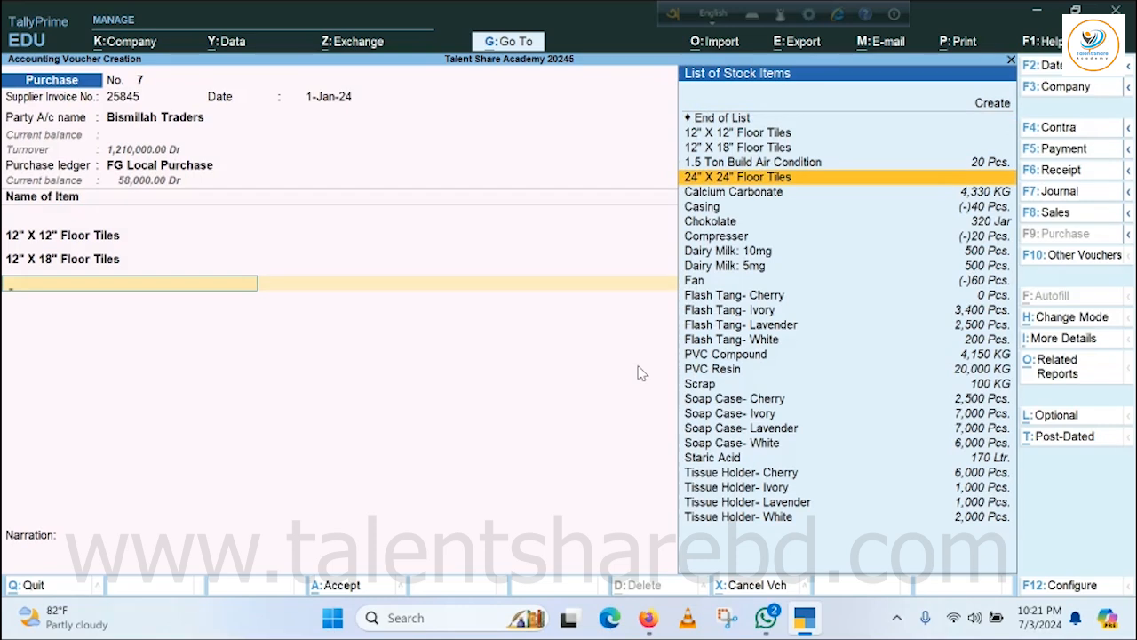
pyautogui.press('Return')
pyautogui.press('Return')
pyautogui.press('Return')
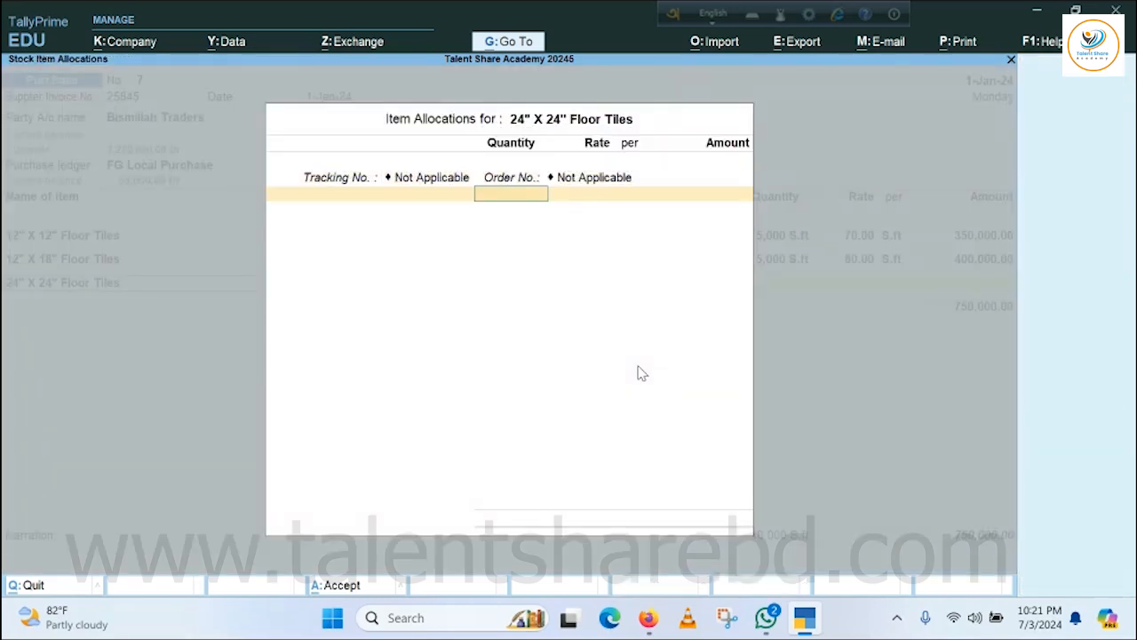
pyautogui.write('4,00')
pyautogui.write('000')
pyautogui.press('Return')
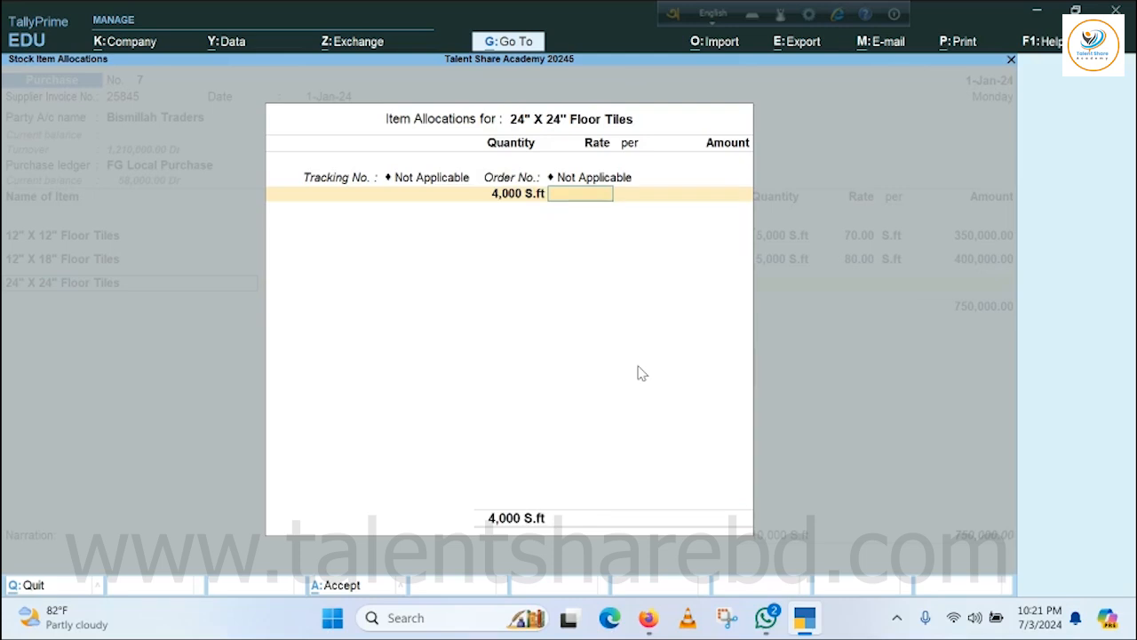
pyautogui.write('100')
pyautogui.press('Return')
pyautogui.press('Return')
pyautogui.press('Return')
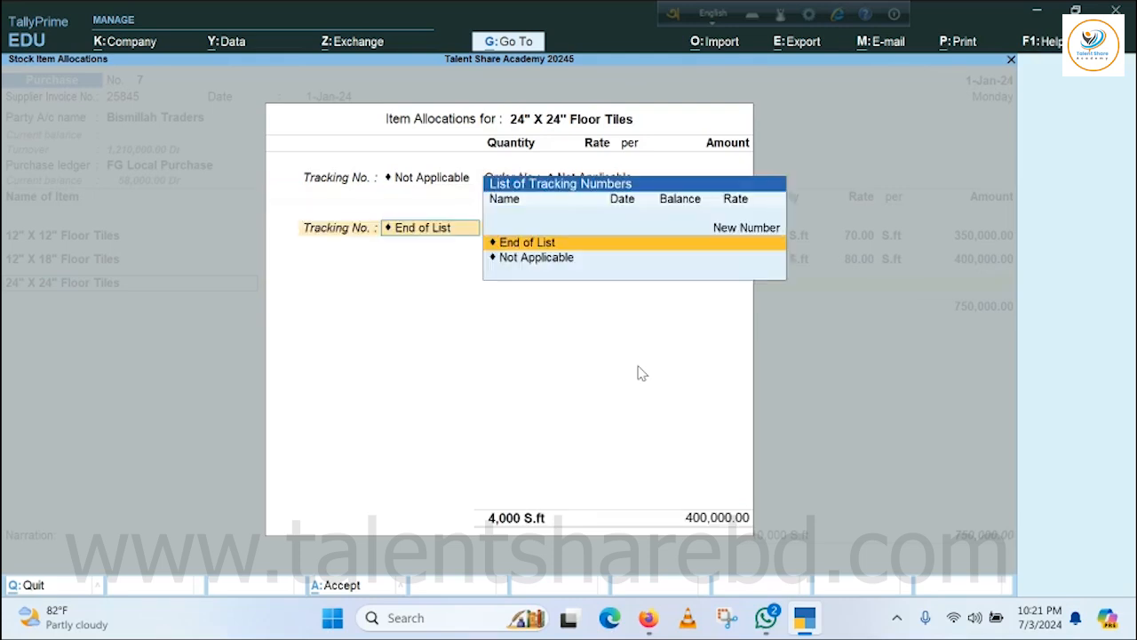
pyautogui.press('Return')
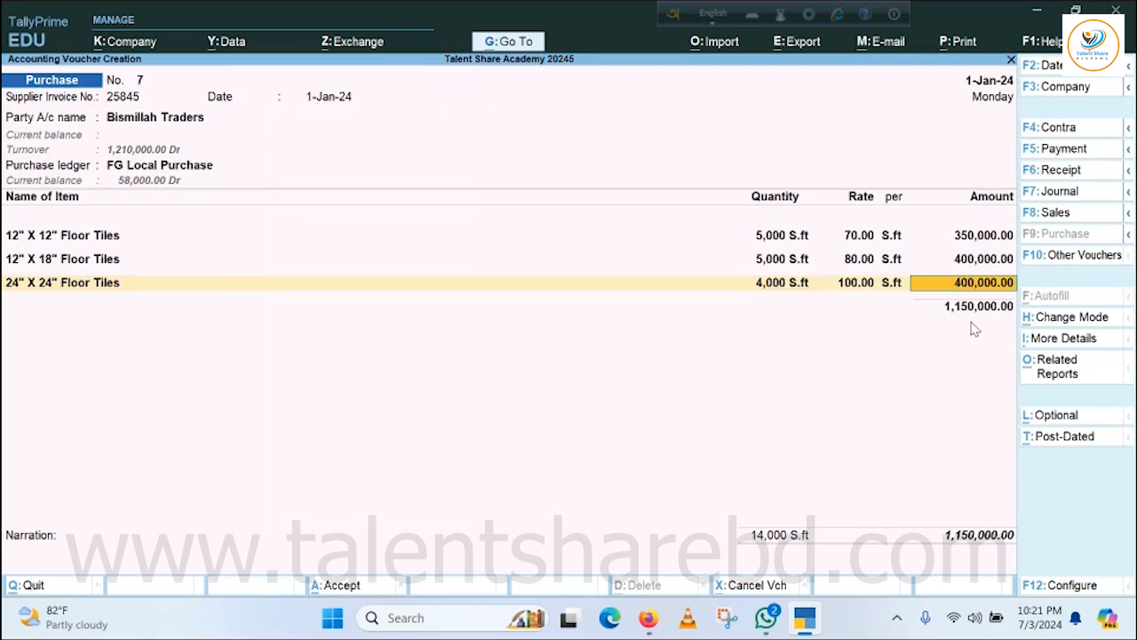
pyautogui.press('Return')
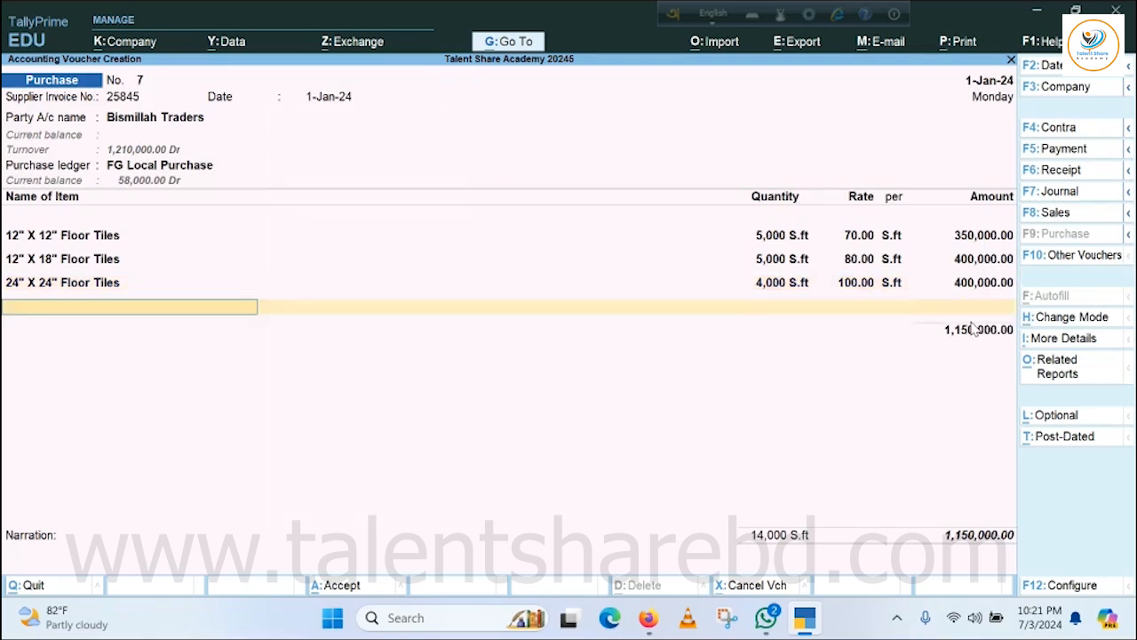
# Save the purchase voucher without a narration and return to the Gateway of Tally.
pyautogui.press('Return')
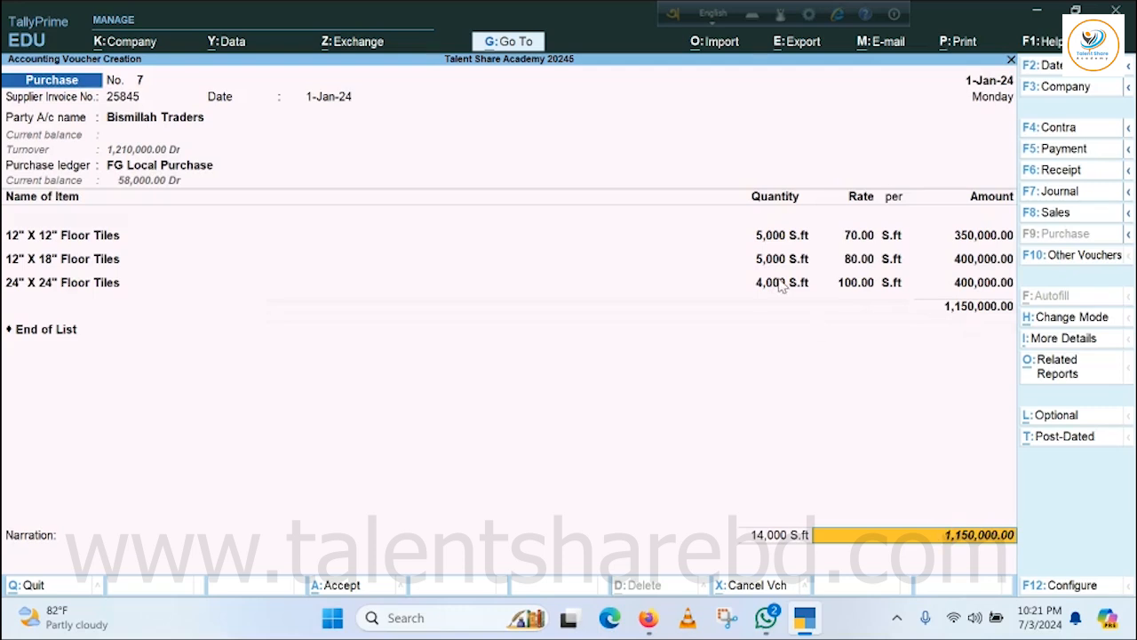
pyautogui.press('Return')
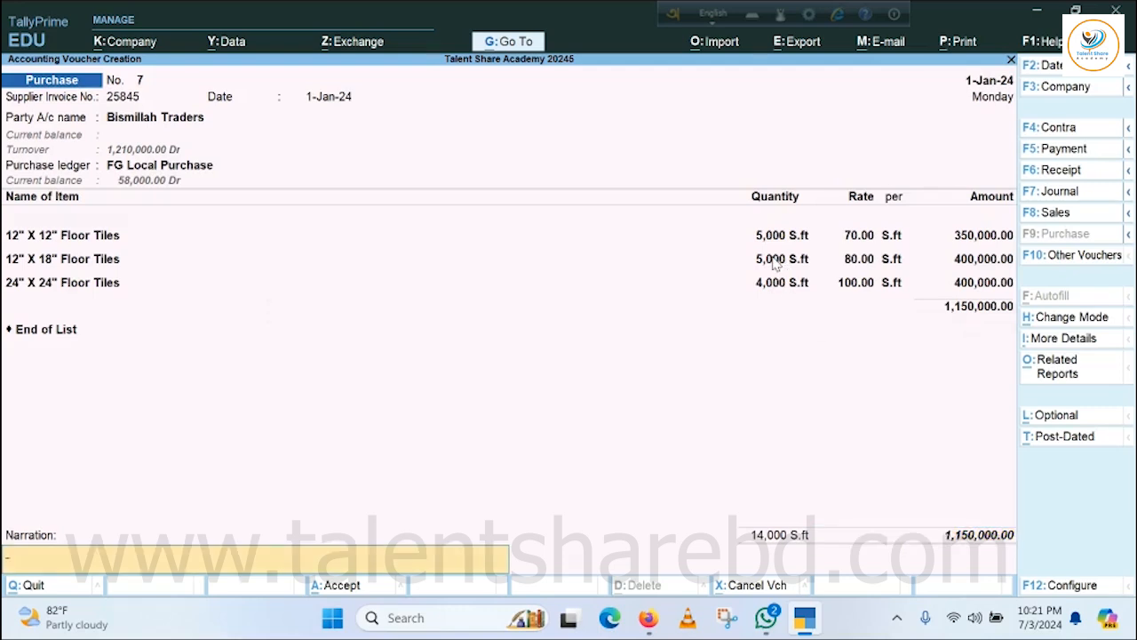
pyautogui.press('Return')
pyautogui.press('Return')
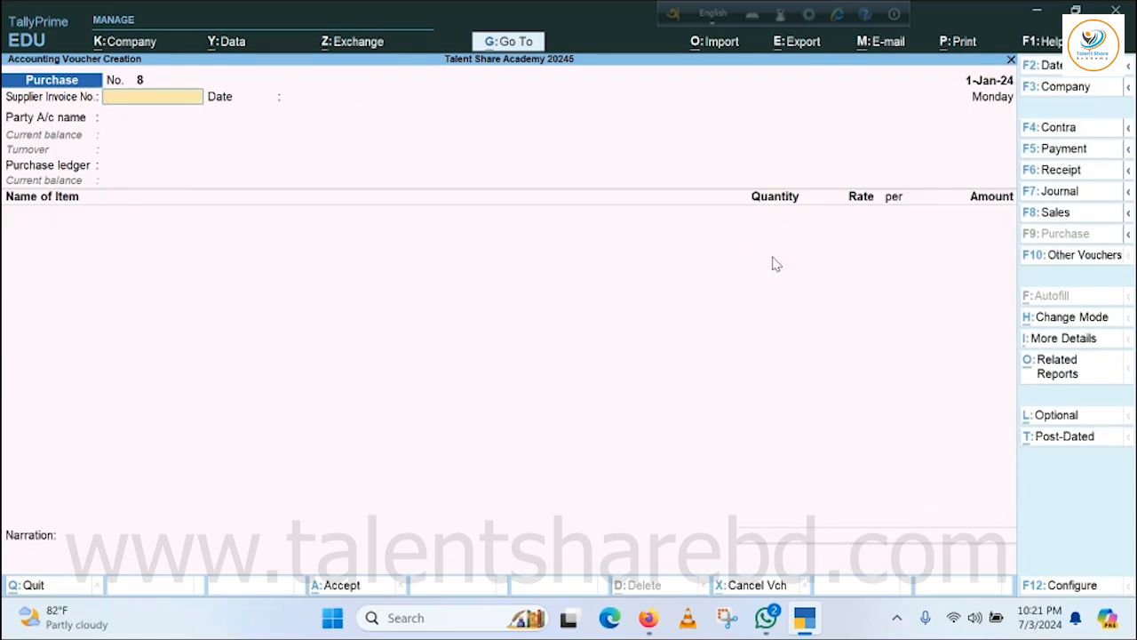
pyautogui.press('Escape')
pyautogui.press('Return')
pyautogui.press('Escape')
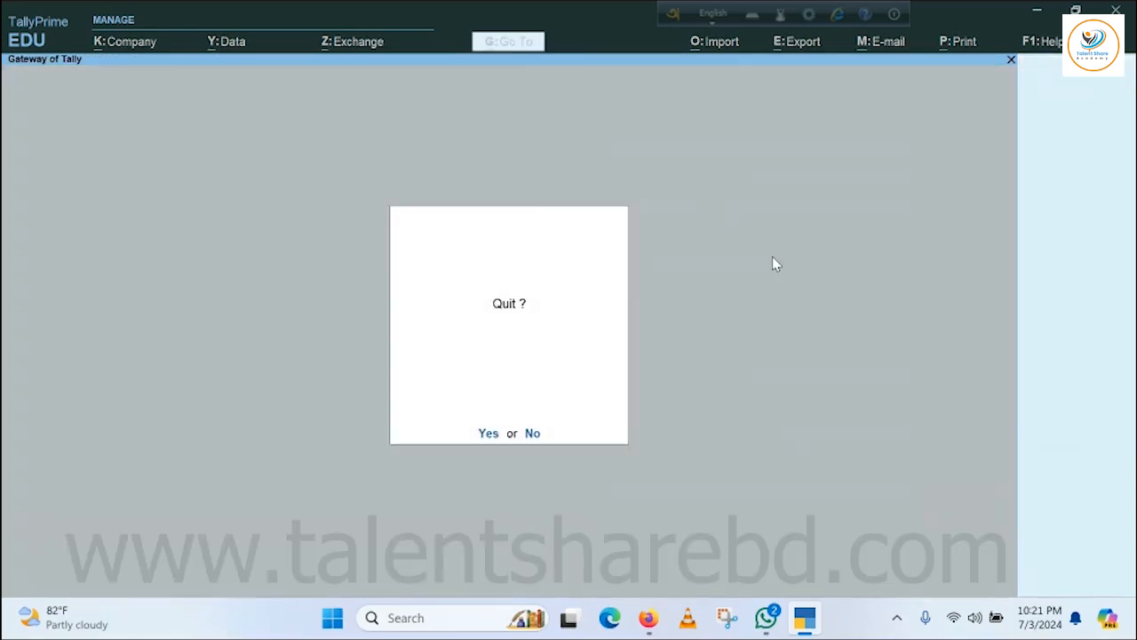
pyautogui.press('Escape')
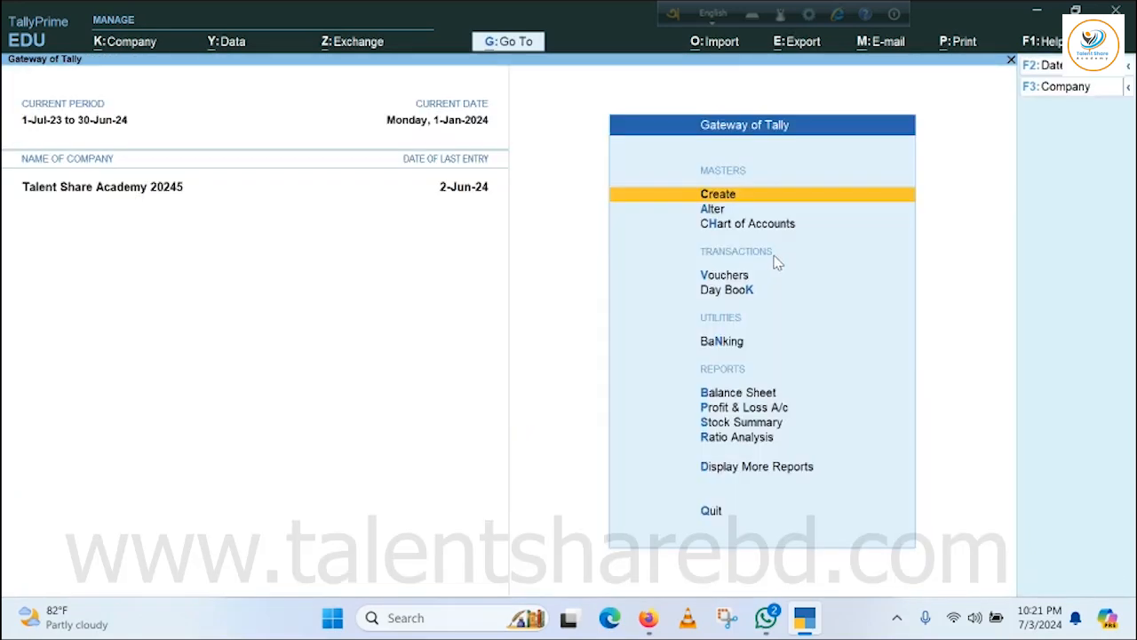
# Open the Tiles group in the Stock Summary to examine the floor tile items' closing quantities, rates and values.
pyautogui.click(749, 423)
pyautogui.click(32, 200)
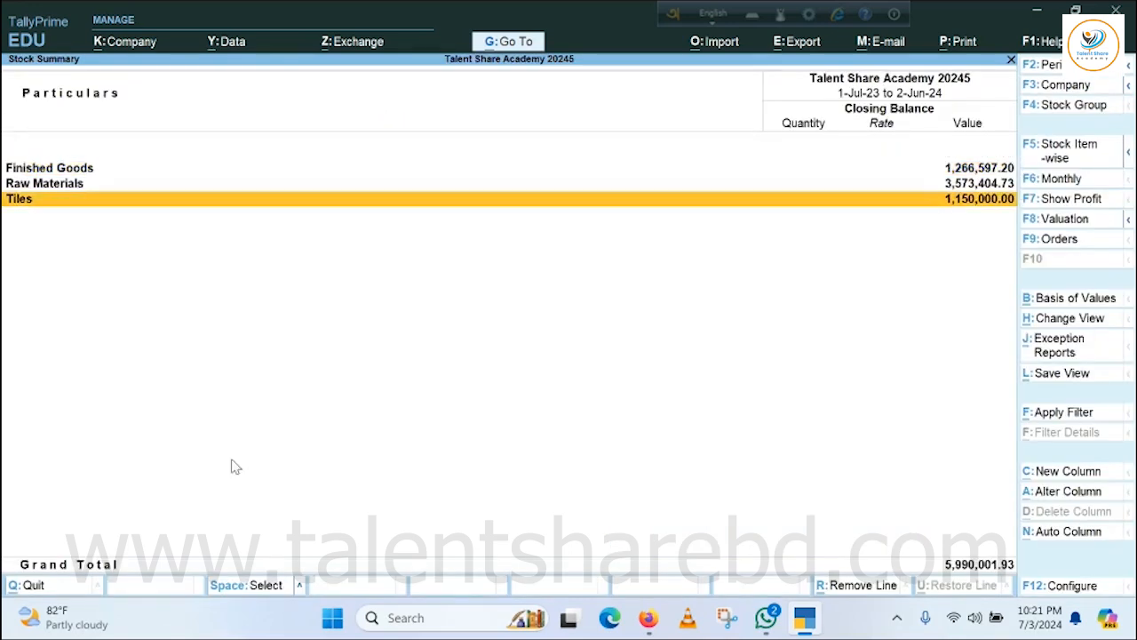
pyautogui.press('Return')
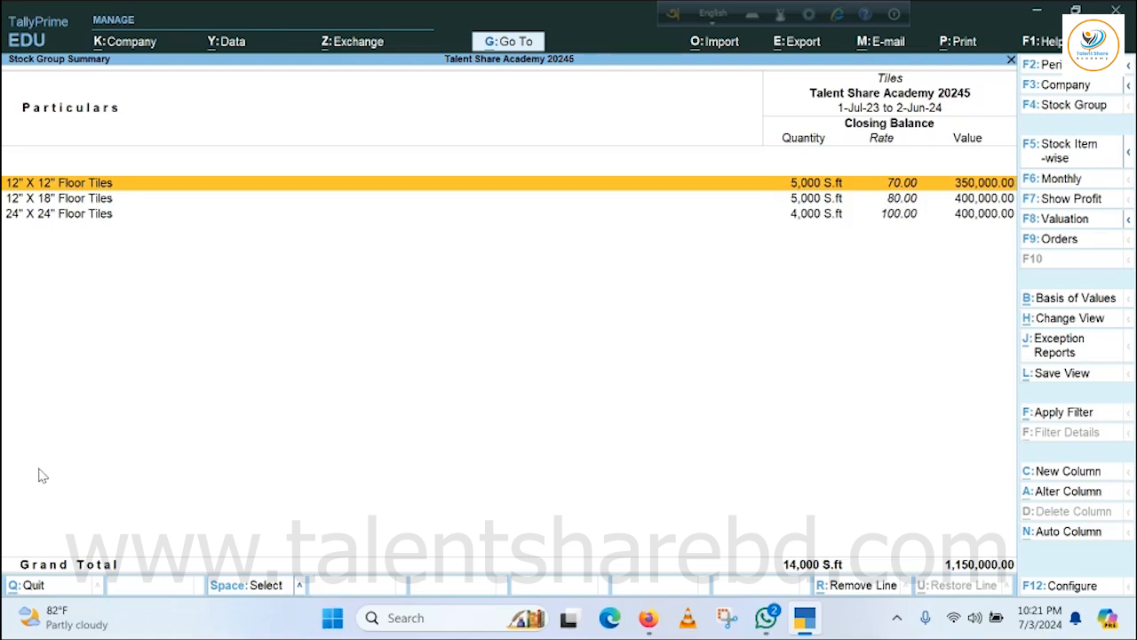
# Close the Tiles stock group report and return to the Gateway of Tally.
pyautogui.press('Escape')
pyautogui.press('Escape')
pyautogui.press('Escape')
pyautogui.press('Escape')
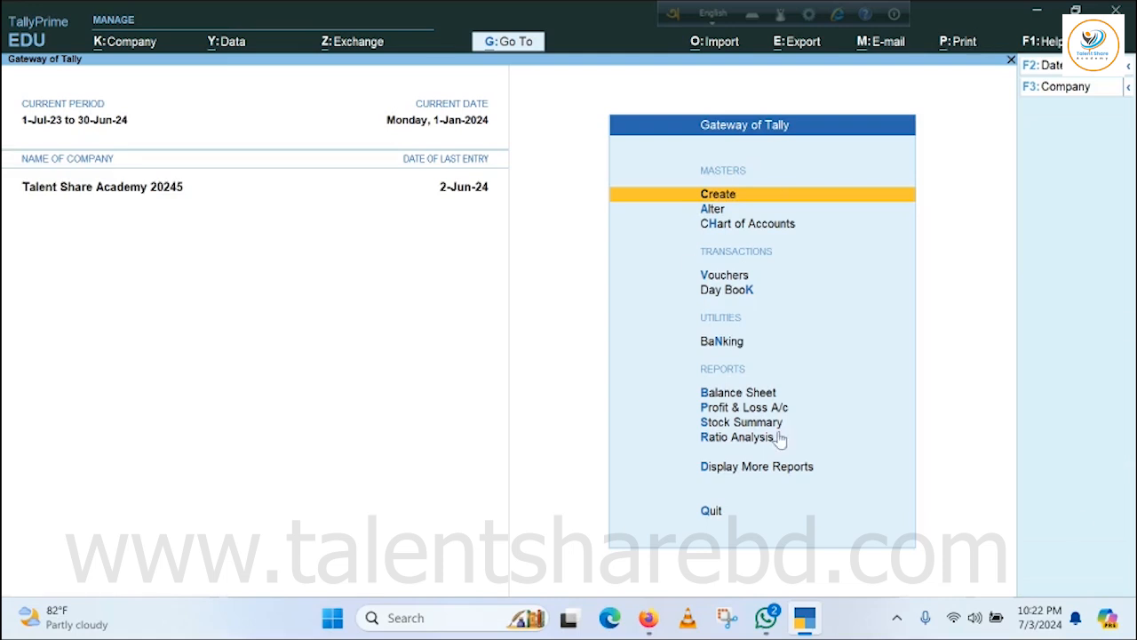
# Add "Tiles Price" as the fourth company price level and save the price levels.
pyautogui.click(711, 193)
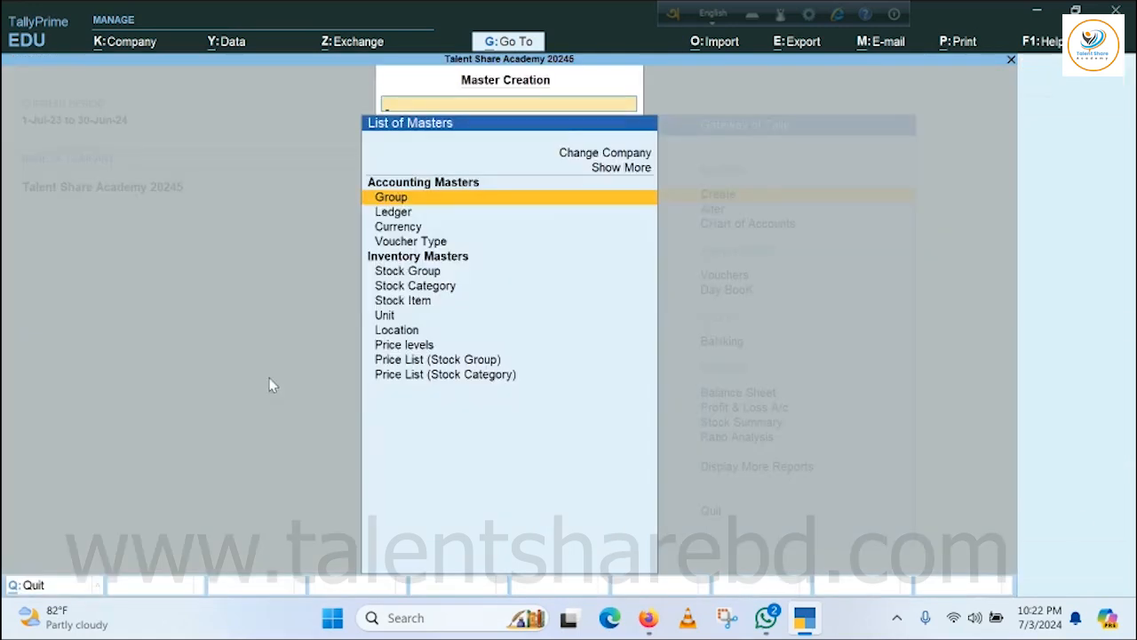
pyautogui.click(404, 344)
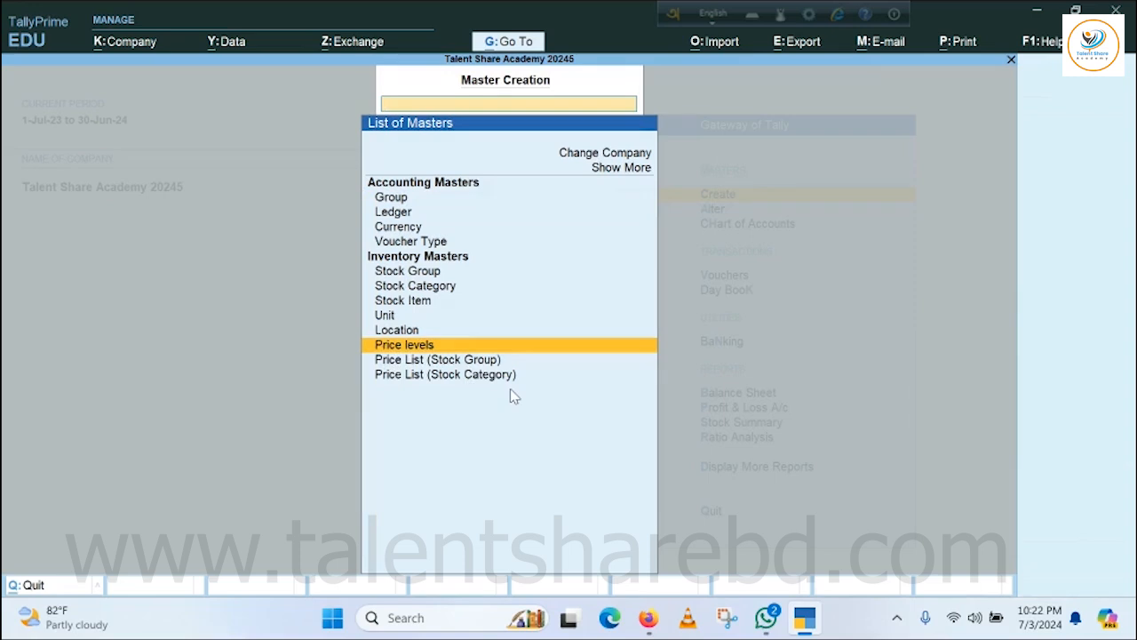
pyautogui.press('Return')
pyautogui.press('Return')
pyautogui.press('Return')
pyautogui.press('Return')
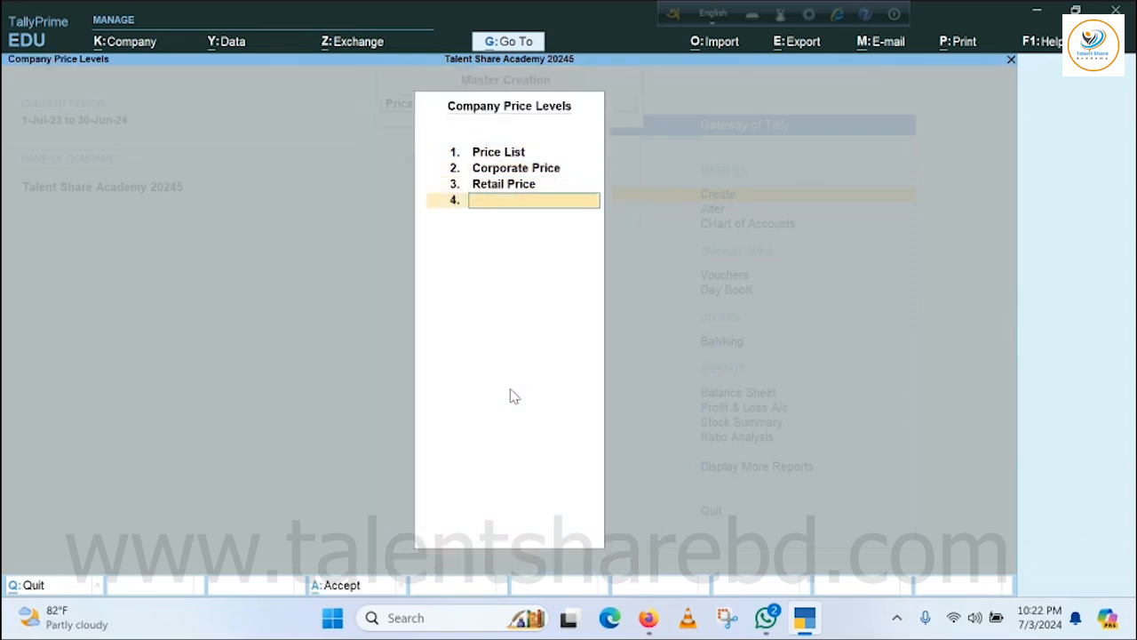
pyautogui.write('Tikl')
pyautogui.press('BackSpace')
pyautogui.press('BackSpace')
pyautogui.write('les Price')
pyautogui.press('Return')
pyautogui.press('Return')
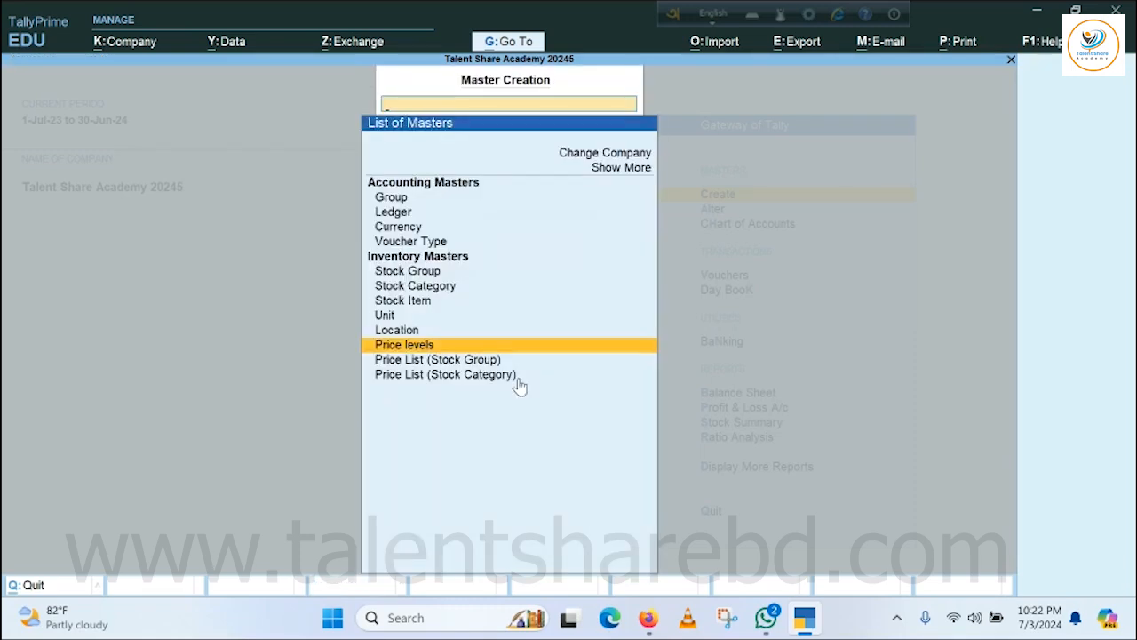
# Start a stock-group price list for Tiles at the Tiles Price level, applicable from 1-Mar-24.
pyautogui.press('Down')
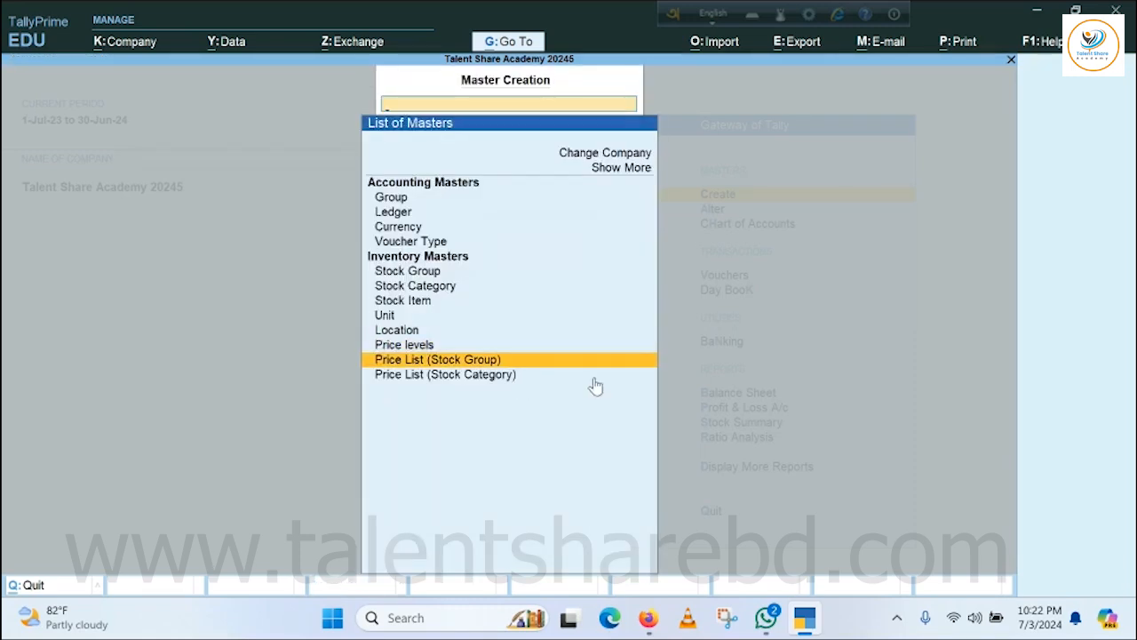
pyautogui.click(438, 359)
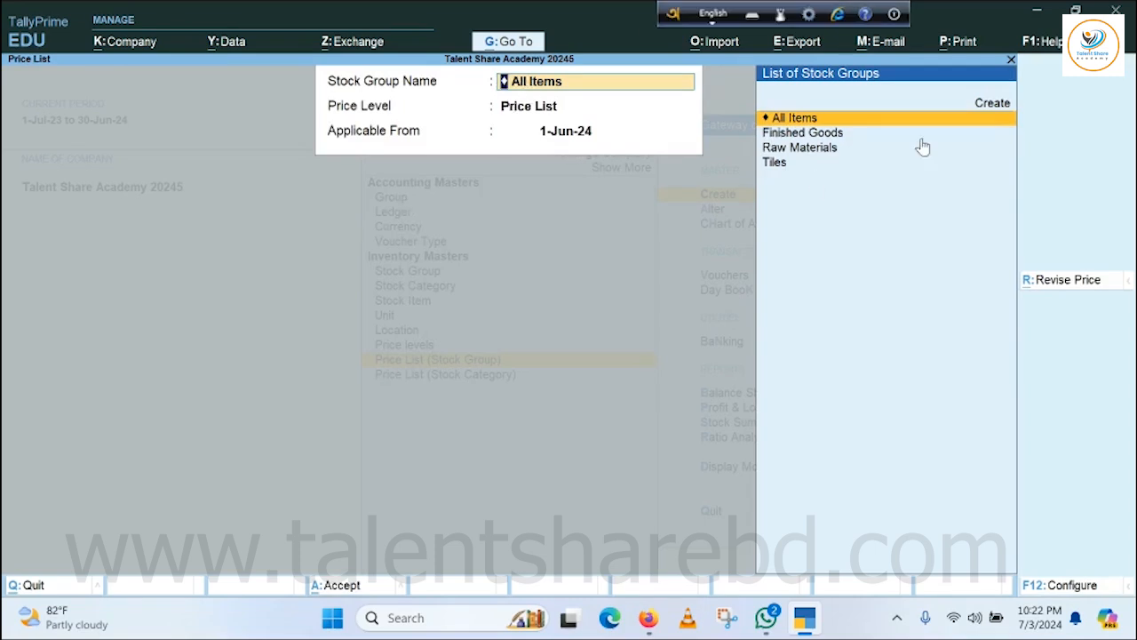
pyautogui.click(775, 163)
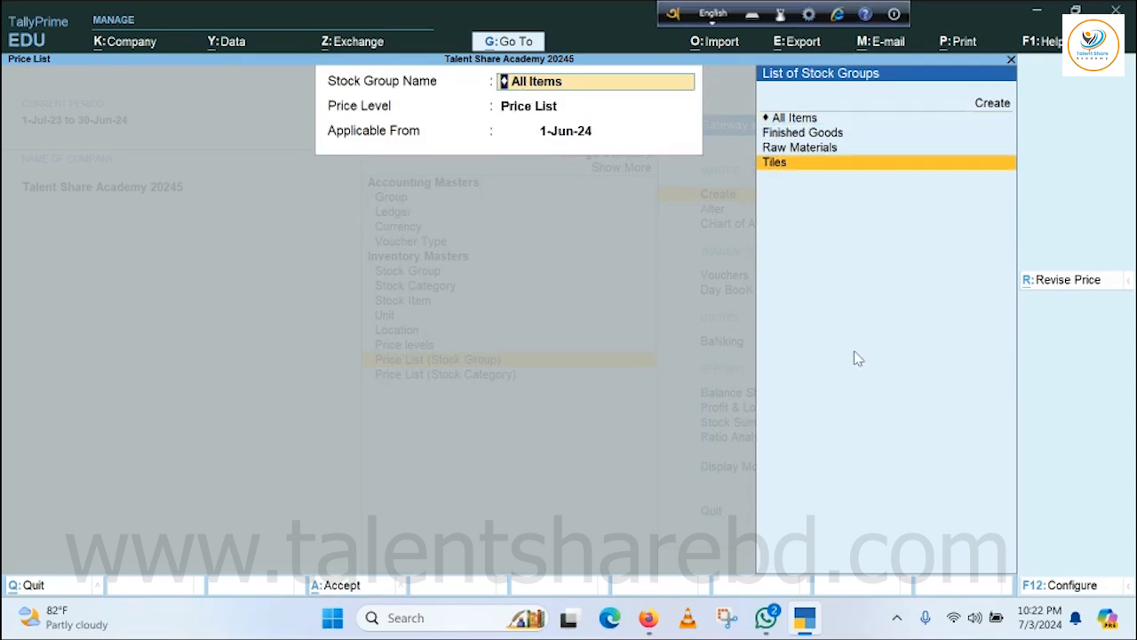
pyautogui.press('Return')
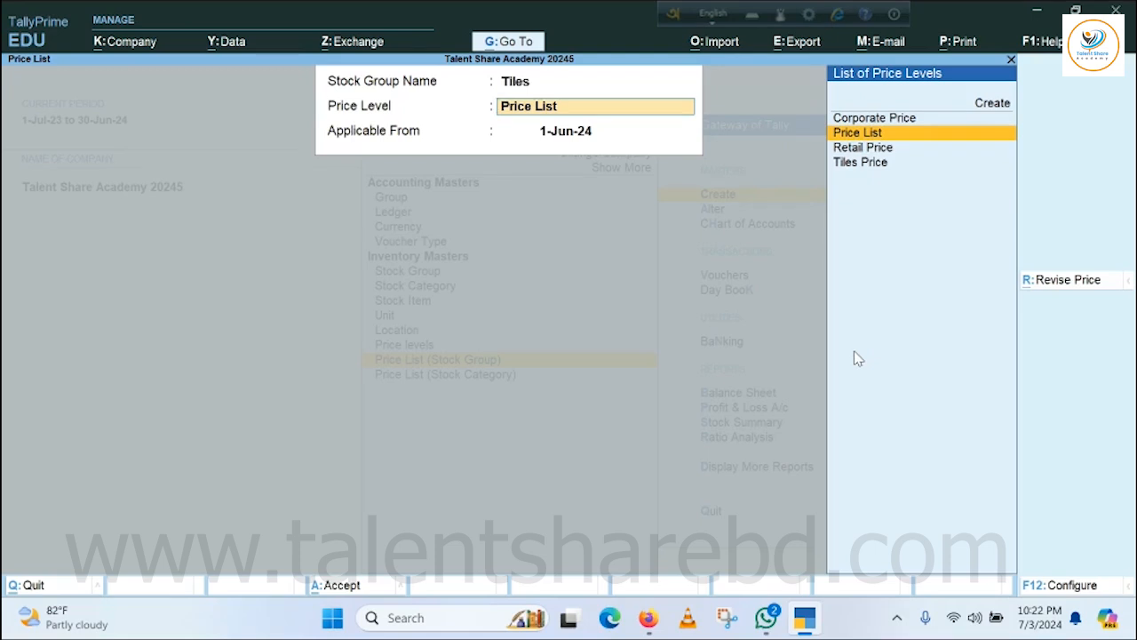
pyautogui.press('Down')
pyautogui.press('Down')
pyautogui.press('Return')
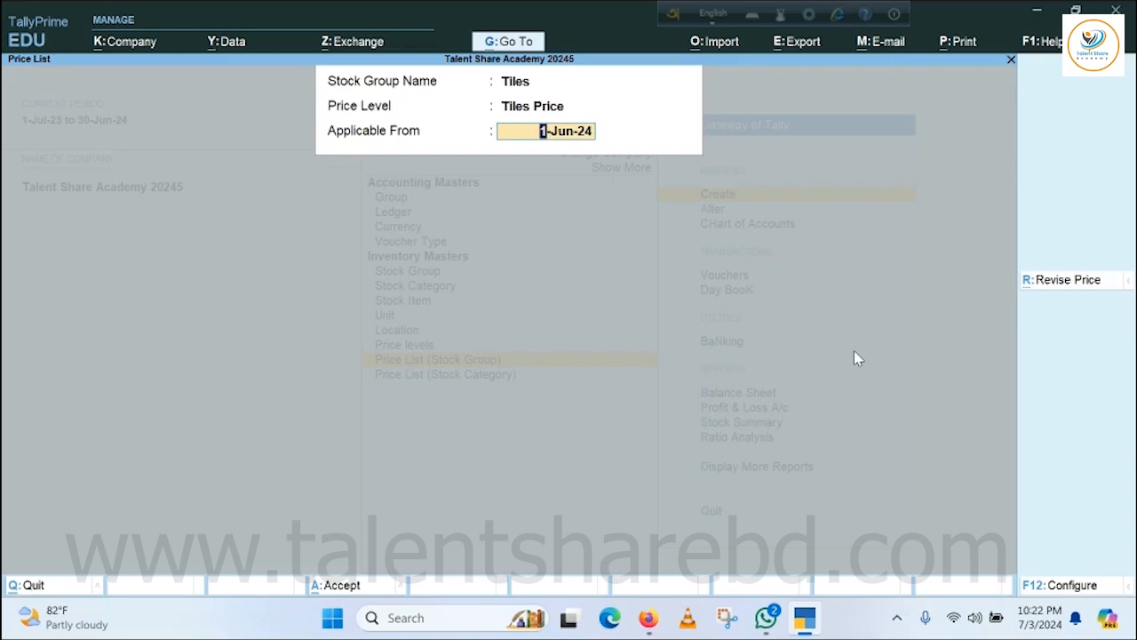
pyautogui.write('1.3.2024')
pyautogui.press('Return')
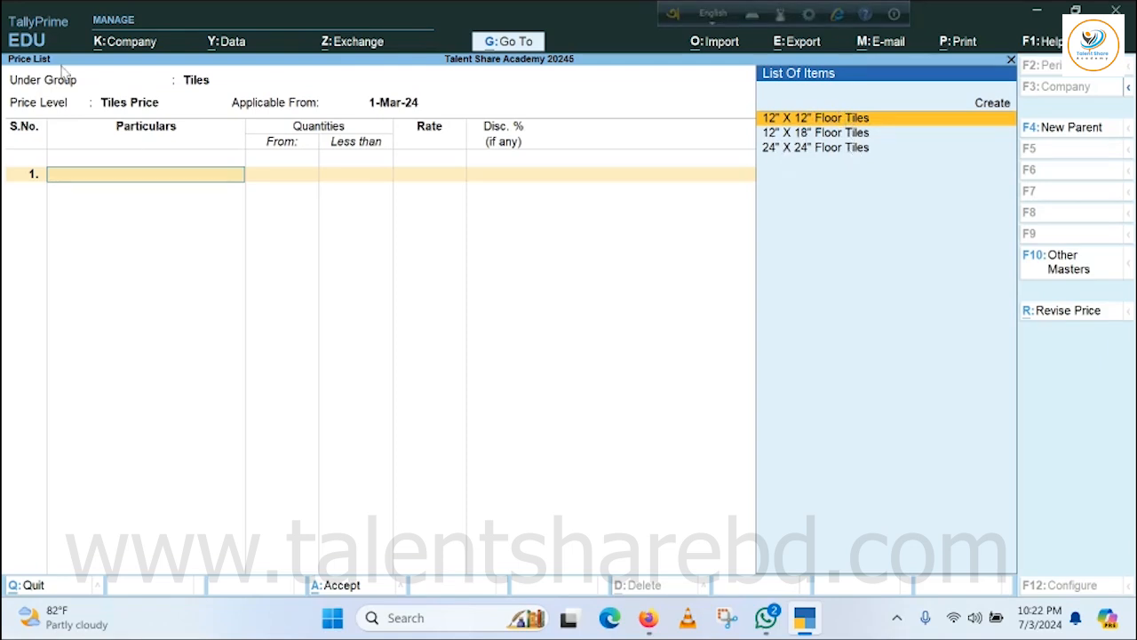
# Add 12" X 12" Floor Tiles to the price list at 115 per S.ft for quantities under 1,000 S.ft, without a discount.
pyautogui.press('Return')
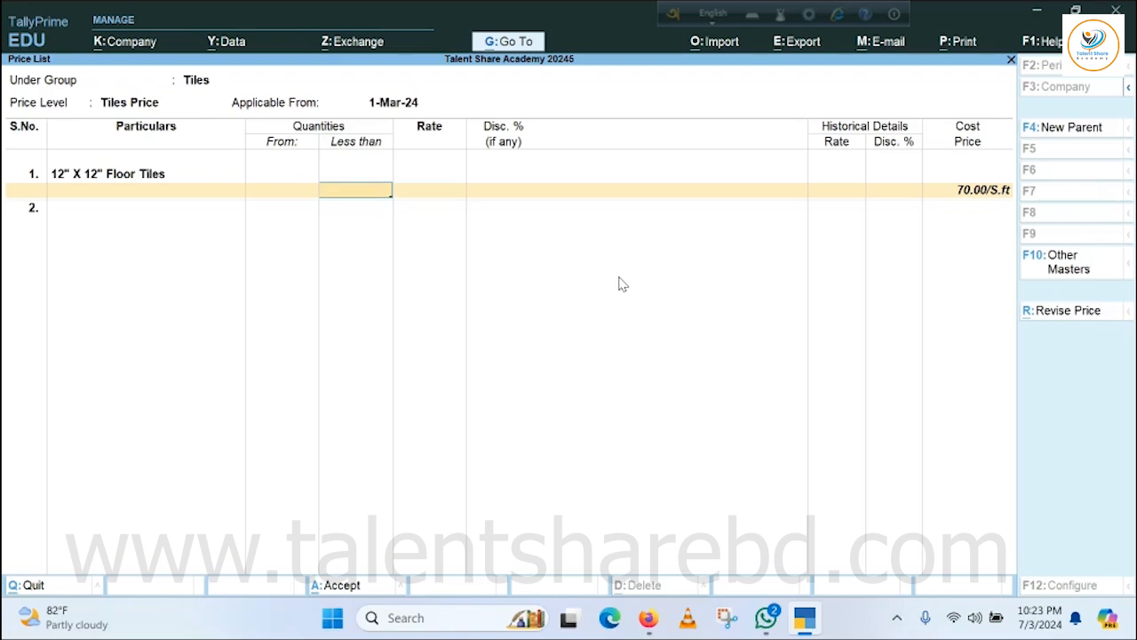
pyautogui.write('1000')
pyautogui.press('Return')
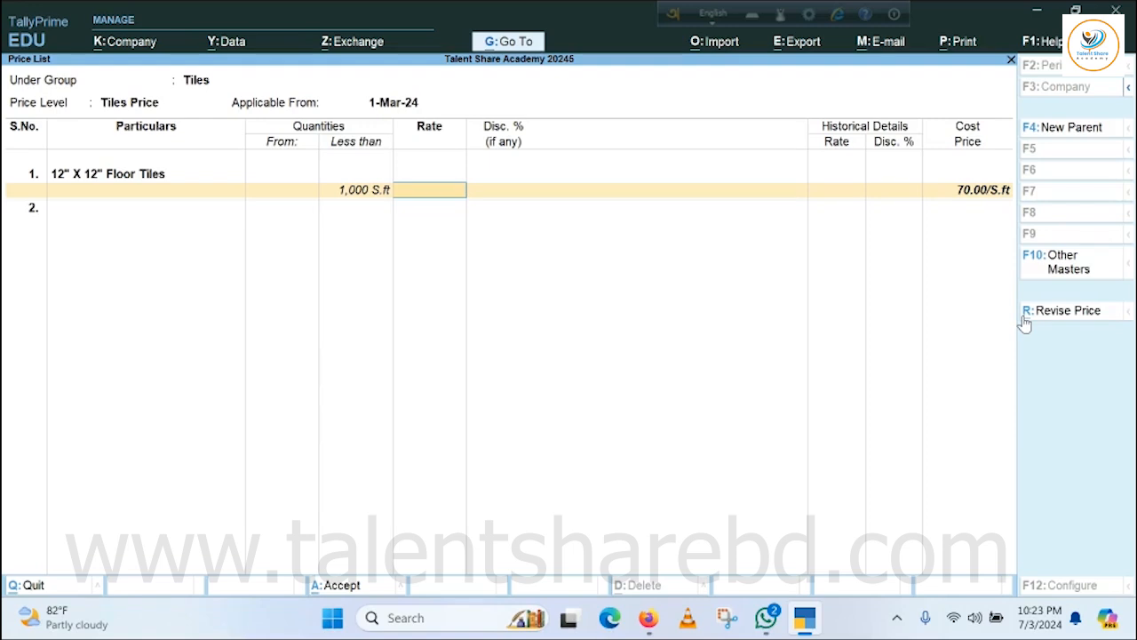
pyautogui.write('115')
pyautogui.press('Return')
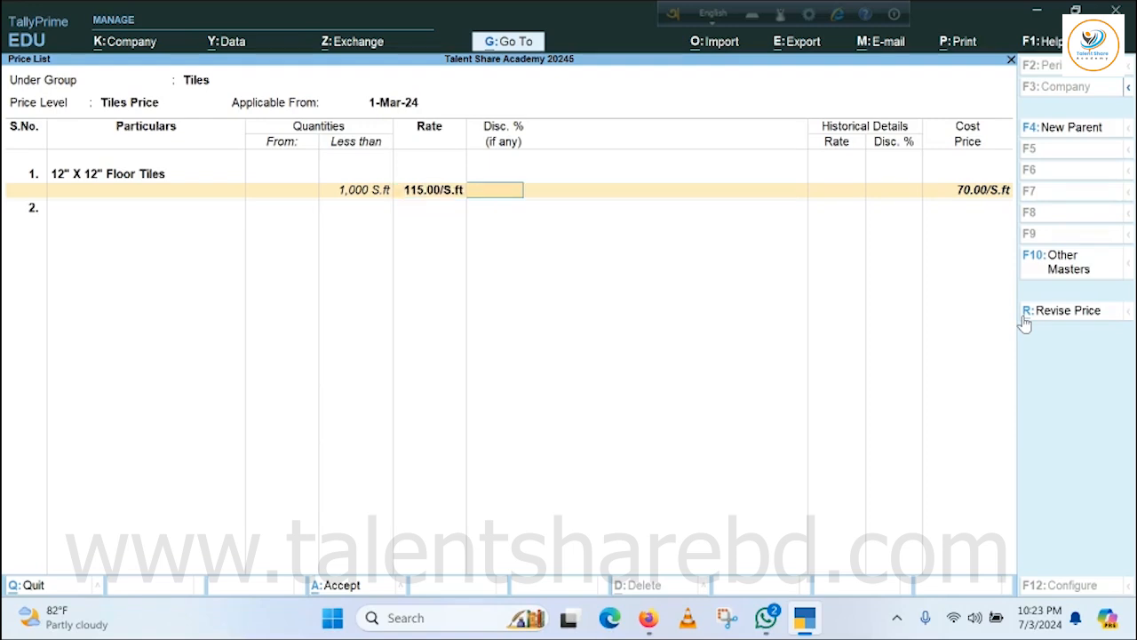
pyautogui.press('Return')
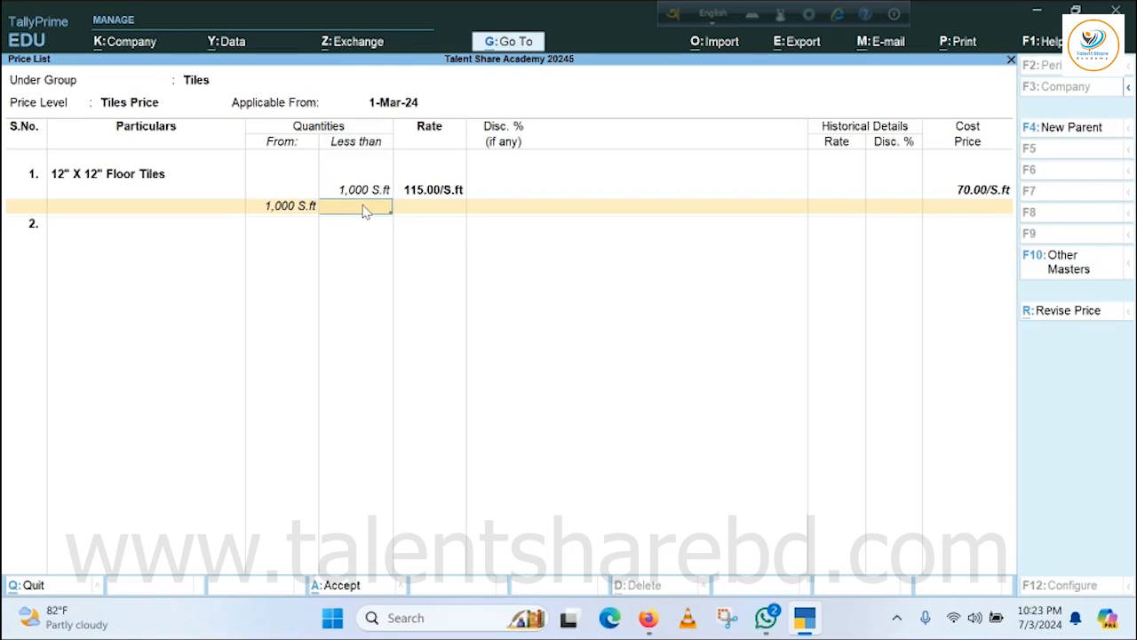
# Price 12" X 12" Floor Tiles at 110 per S.ft for 1,000 to less than 2,000 S.ft, without a discount.
pyautogui.write('2000')
pyautogui.press('Return')
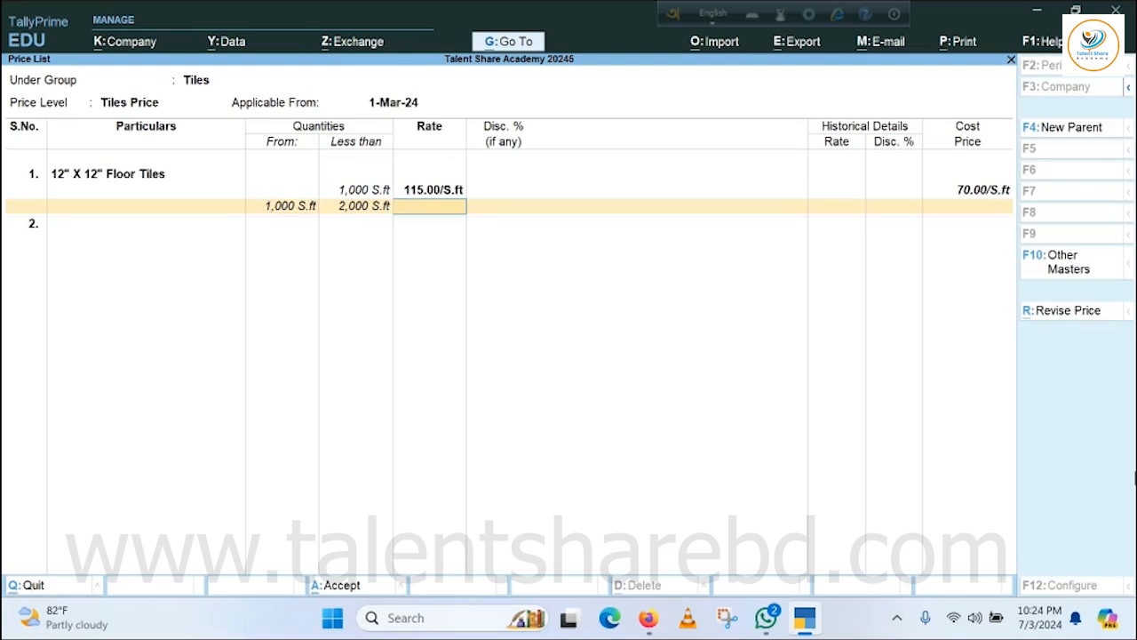
pyautogui.write('110')
pyautogui.press('Return')
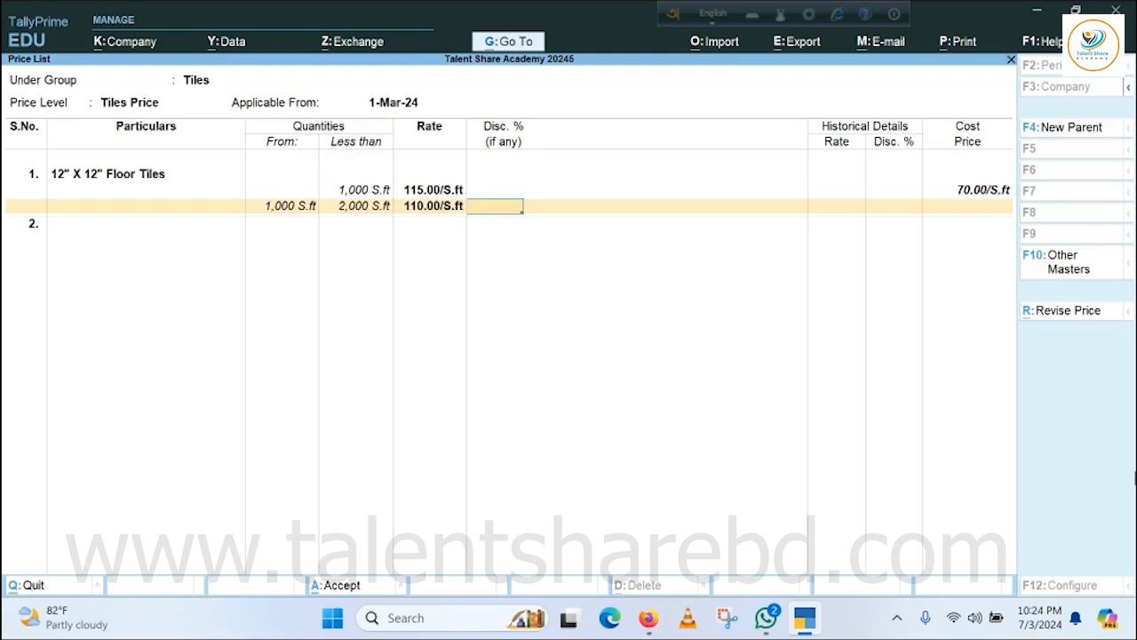
pyautogui.press('Return')
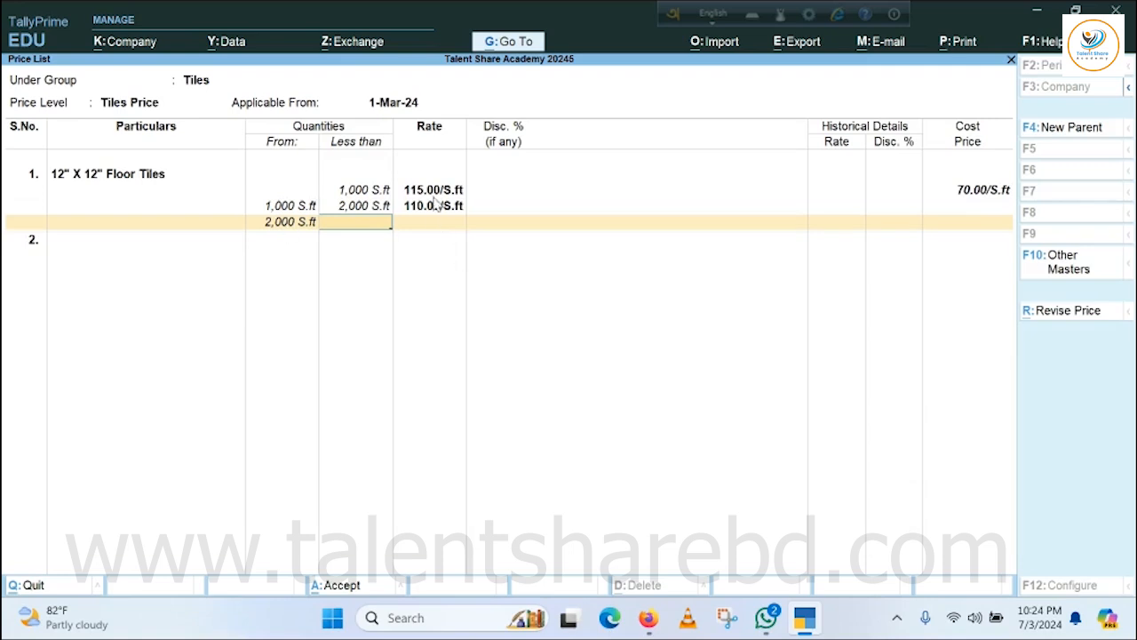
# Price 12" X 12" Floor Tiles at 105 per S.ft from 2,000 S.ft with no upper limit or discount.
pyautogui.press('Return')
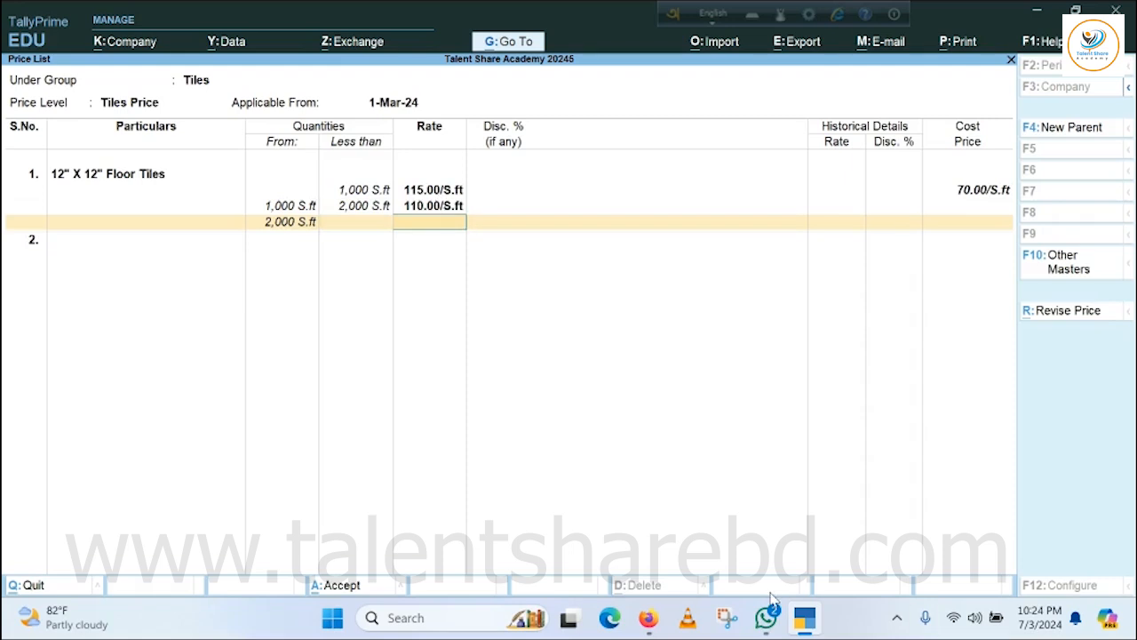
pyautogui.write('105')
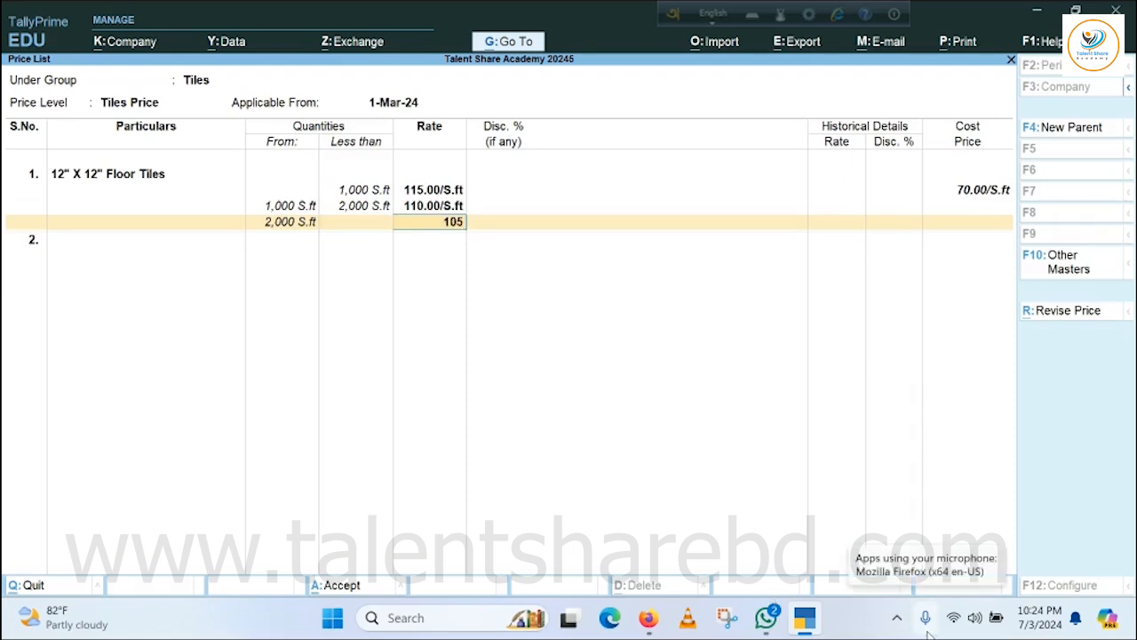
pyautogui.press('Return')
pyautogui.press('Return')
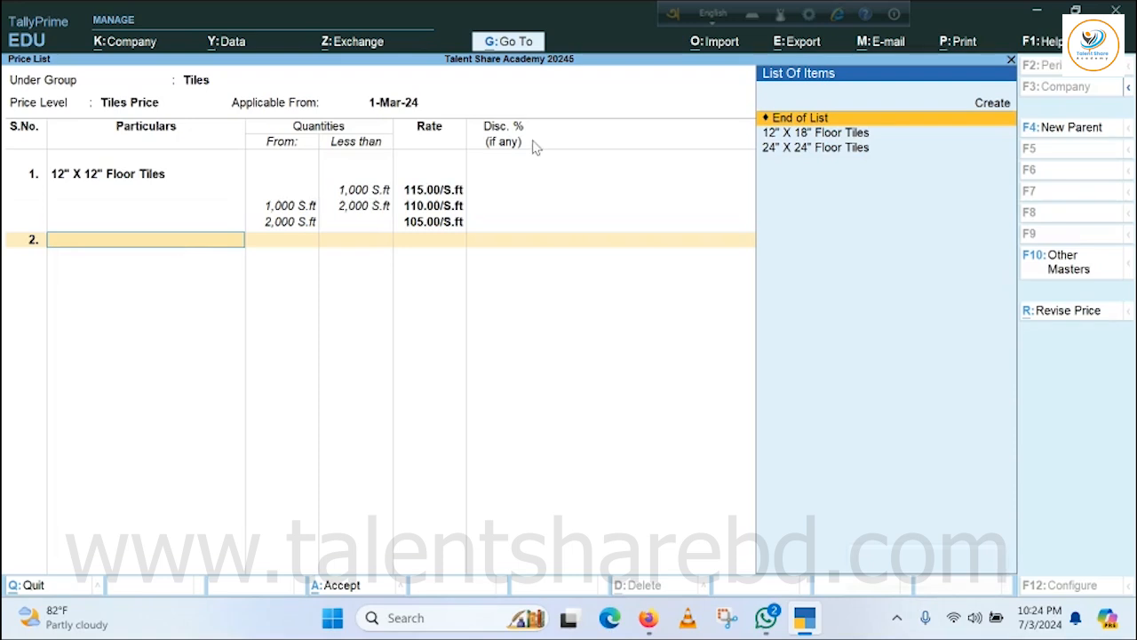
# Add 12" X 18" Floor Tiles to the price list at 125 per S.ft for quantities under 1,000 S.ft, without a discount.
pyautogui.press('Down')
pyautogui.press('Return')
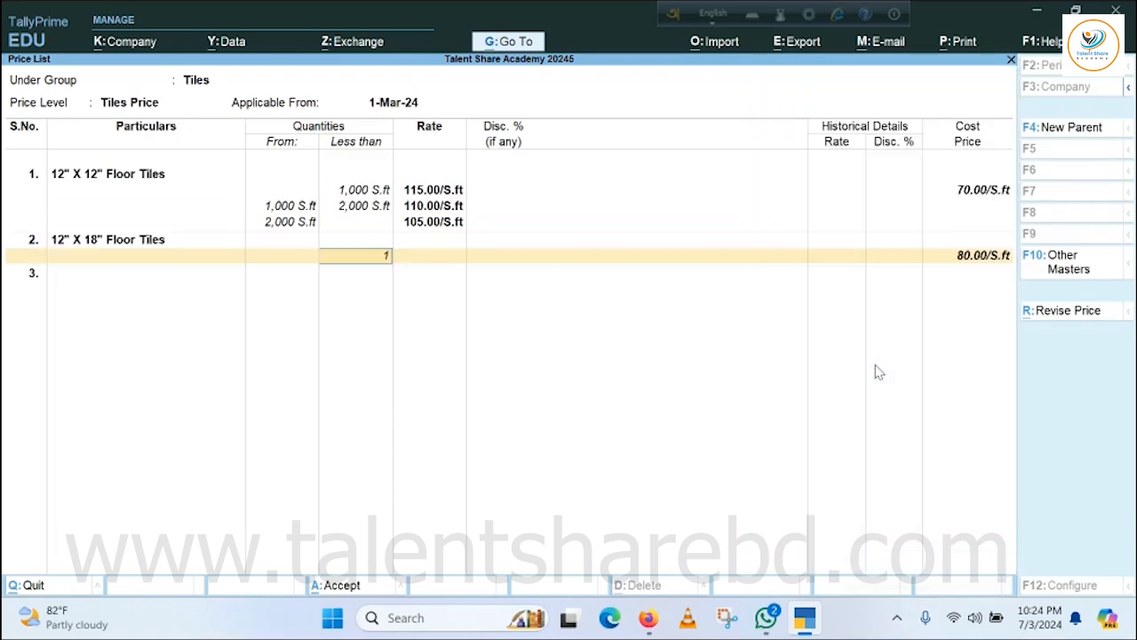
pyautogui.write('1000')
pyautogui.press('Return')
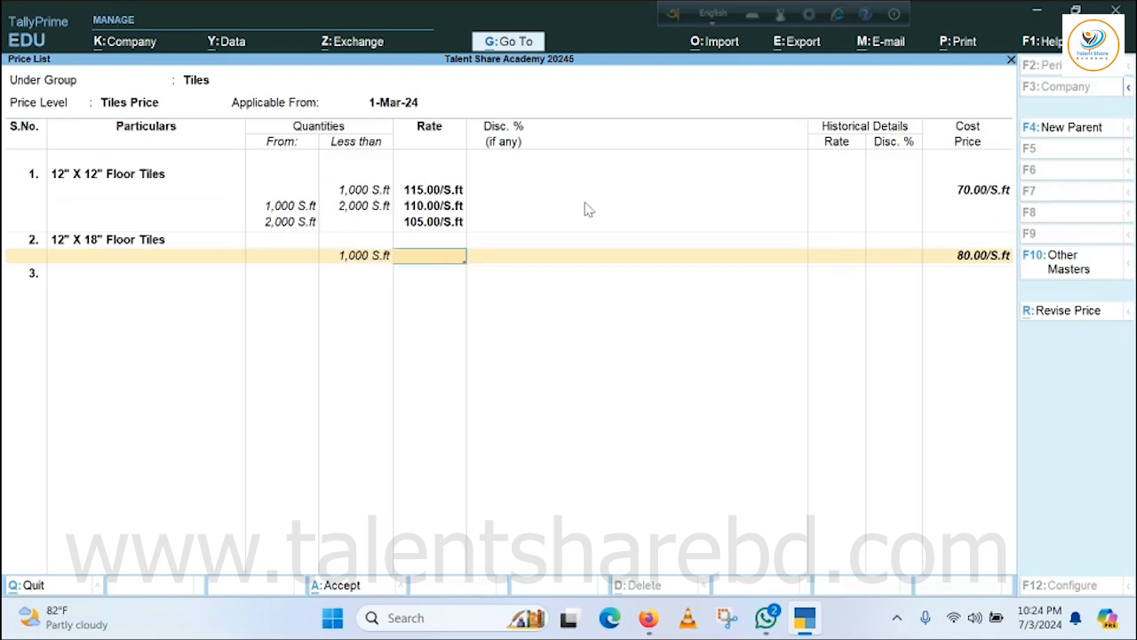
pyautogui.moveTo(804, 617)
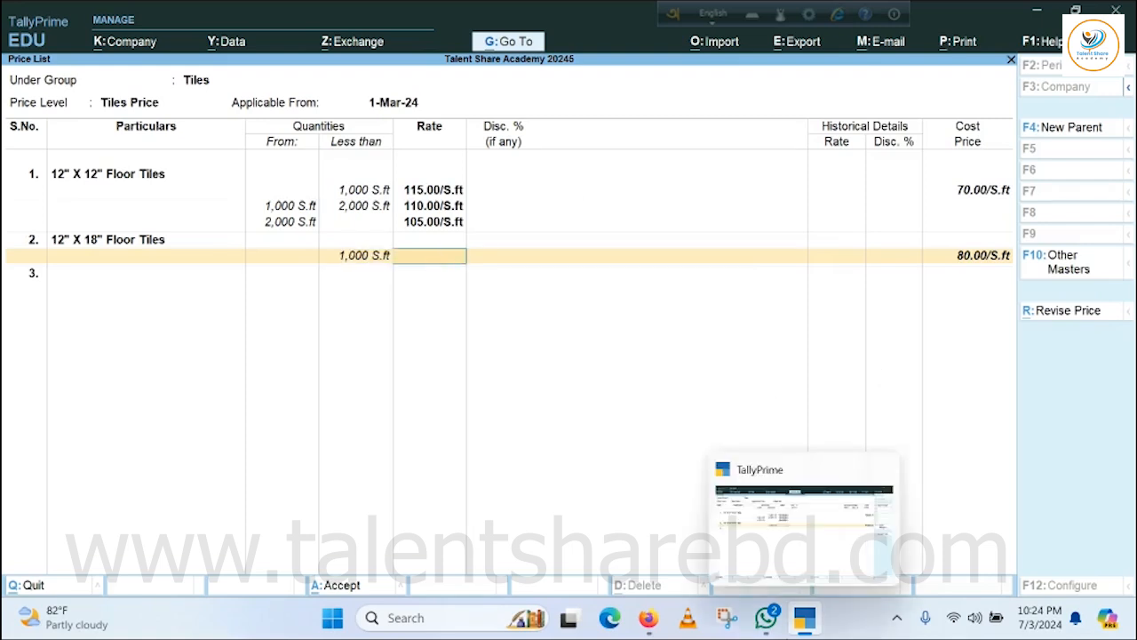
pyautogui.write('125')
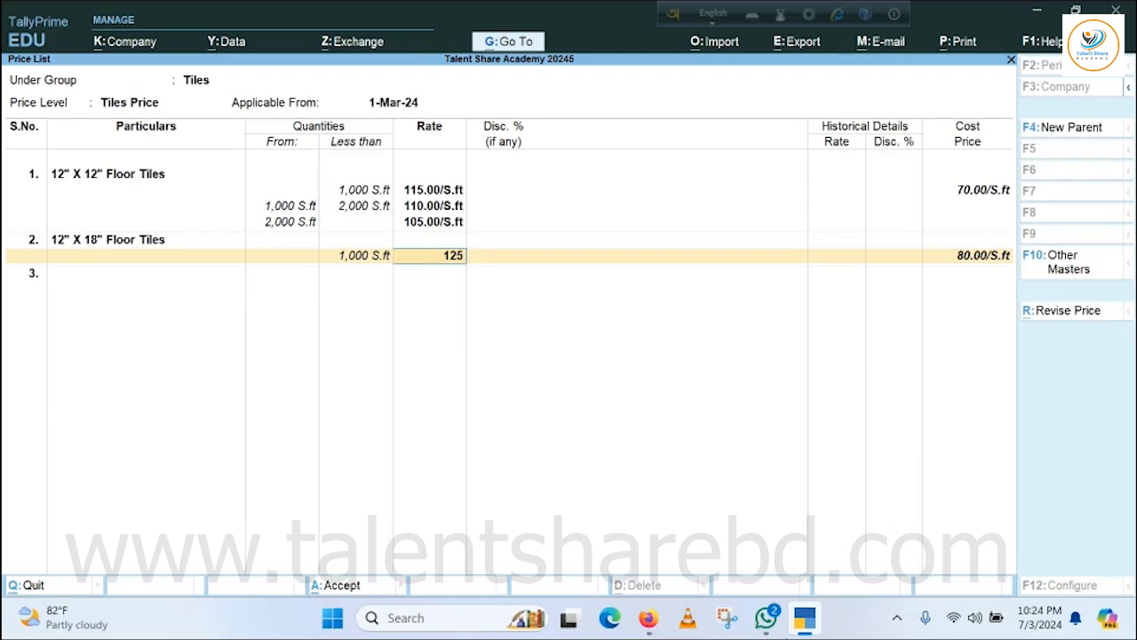
pyautogui.press('Return')
pyautogui.press('Return')
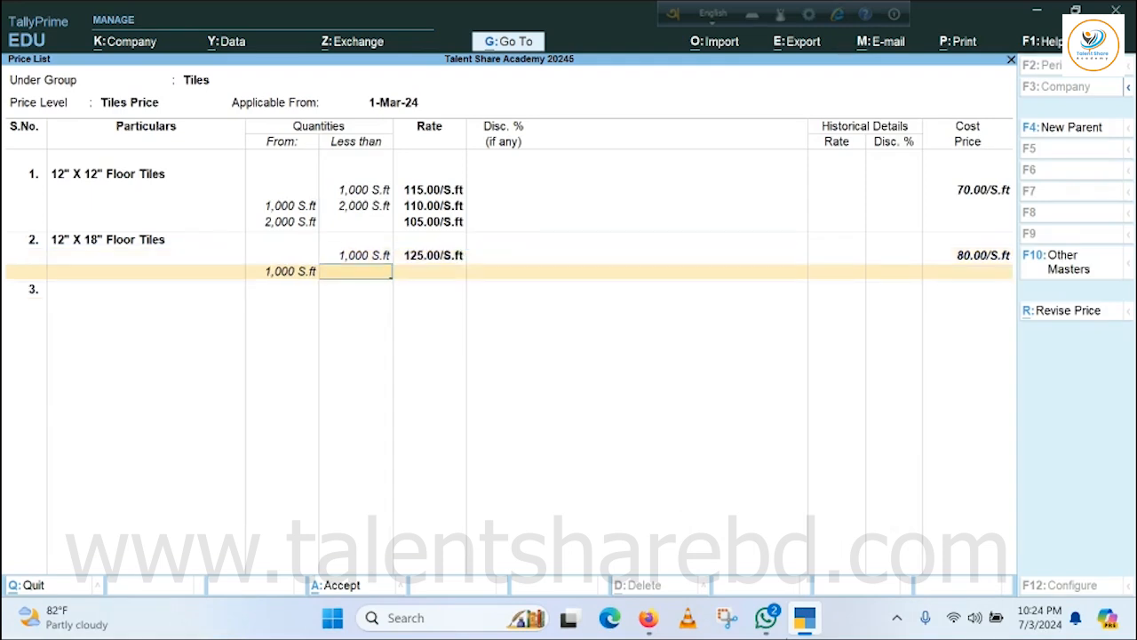
# Price 12" X 18" Floor Tiles at 120 per S.ft for 1,000 to less than 2,000 S.ft, without a discount.
pyautogui.write('2000')
pyautogui.press('Return')
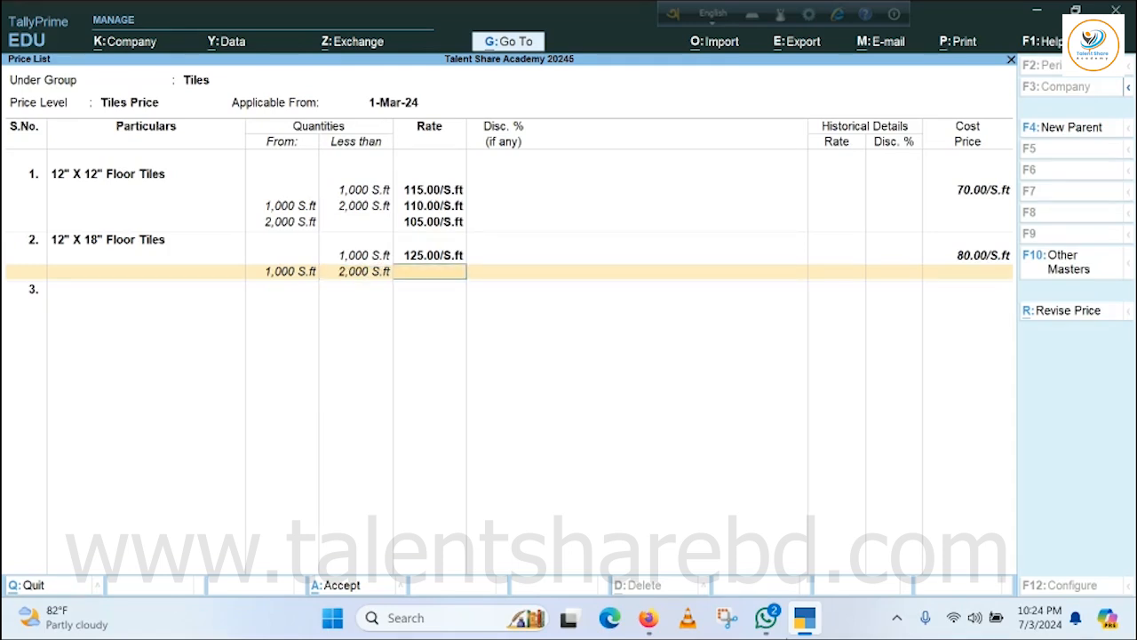
pyautogui.write('120')
pyautogui.press('Return')
pyautogui.press('Return')
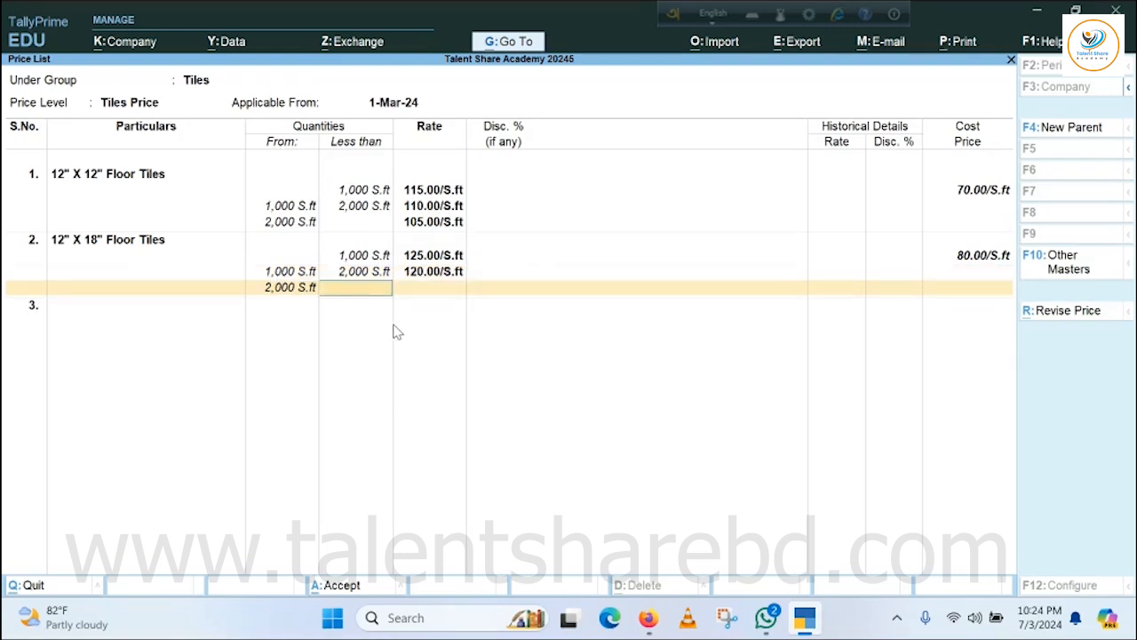
# Price 12" X 18" Floor Tiles at 115 per S.ft from 2,000 S.ft with no upper limit or discount.
pyautogui.press('Return')
pyautogui.write('115')
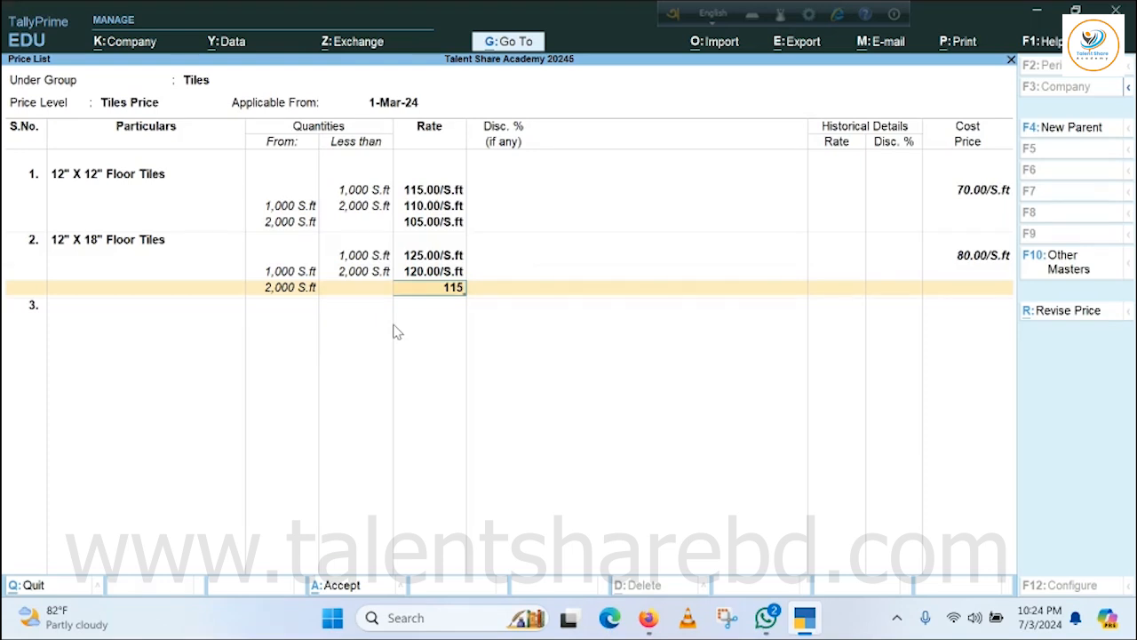
pyautogui.press('Return')
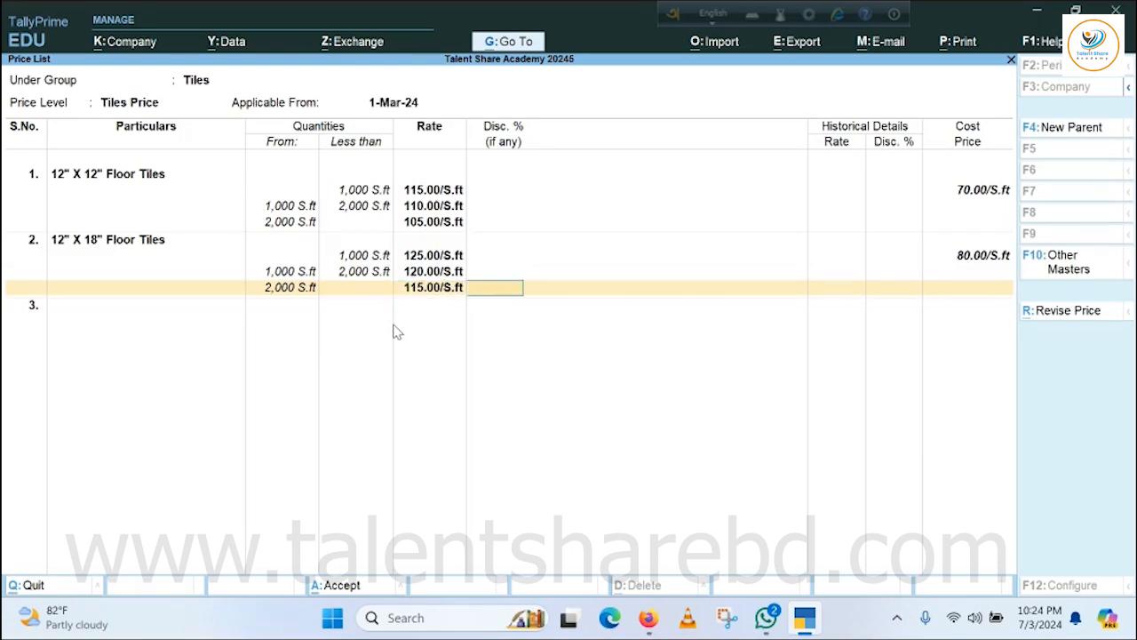
pyautogui.press('Return')
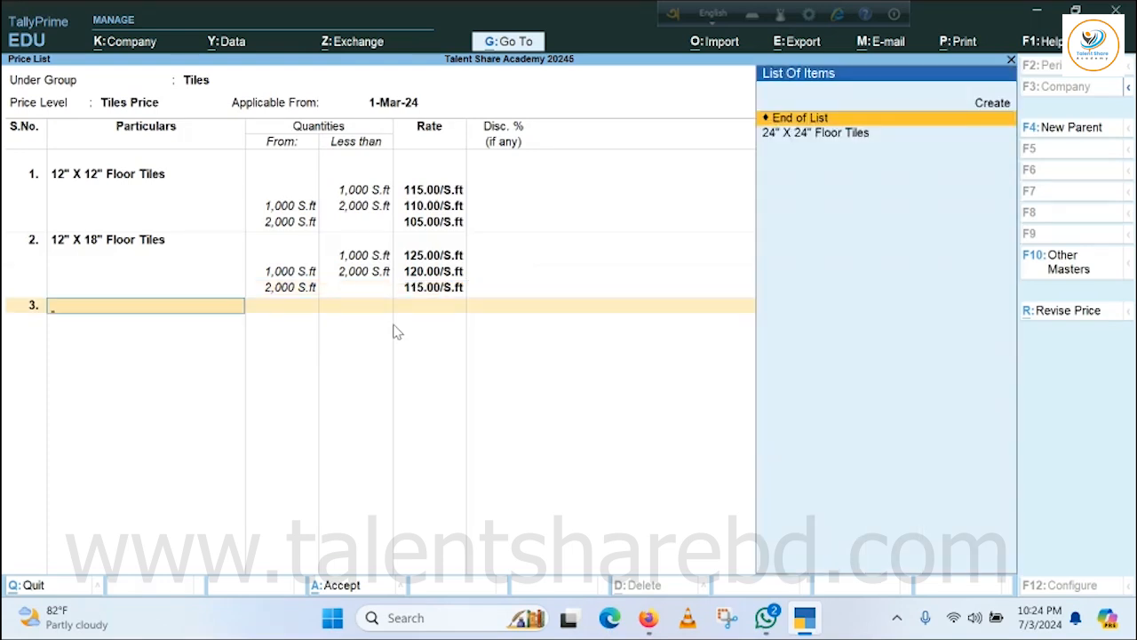
# Add 24" X 24" Floor Tiles to the price list at 160 per S.ft for quantities under 1,000 S.ft.
pyautogui.press('Down')
pyautogui.press('Return')
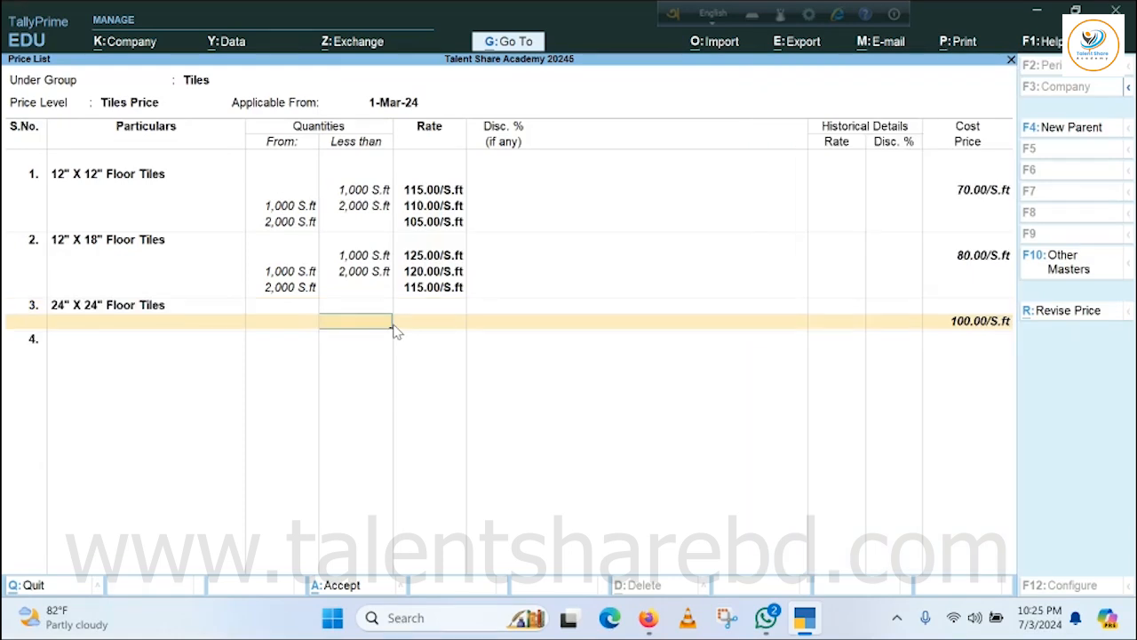
pyautogui.write('1000')
pyautogui.press('Return')
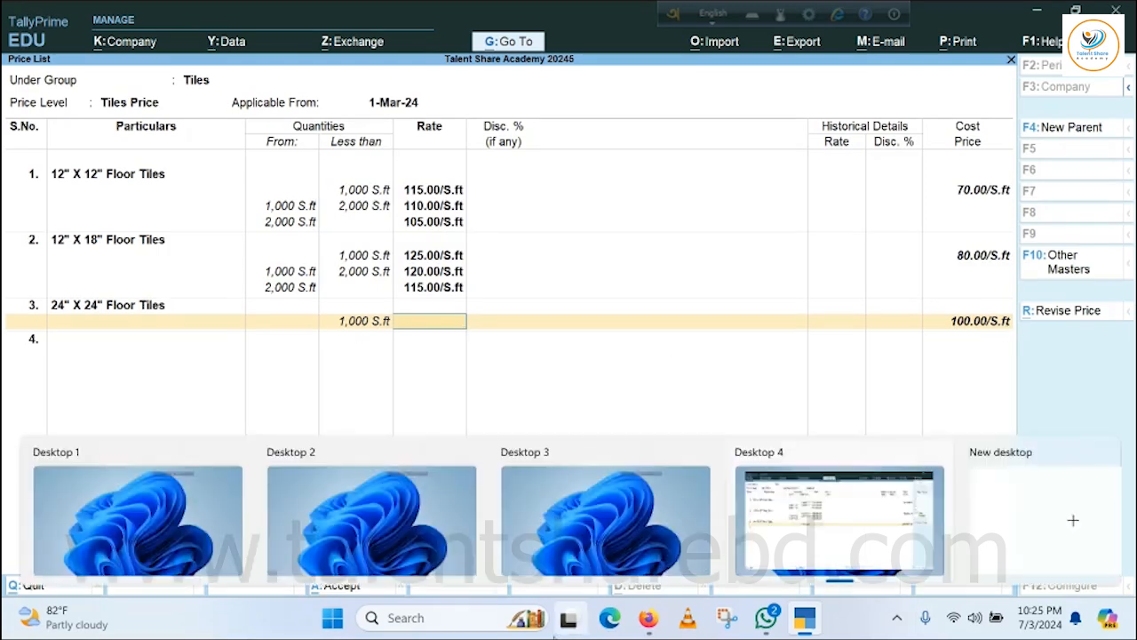
pyautogui.write('1')
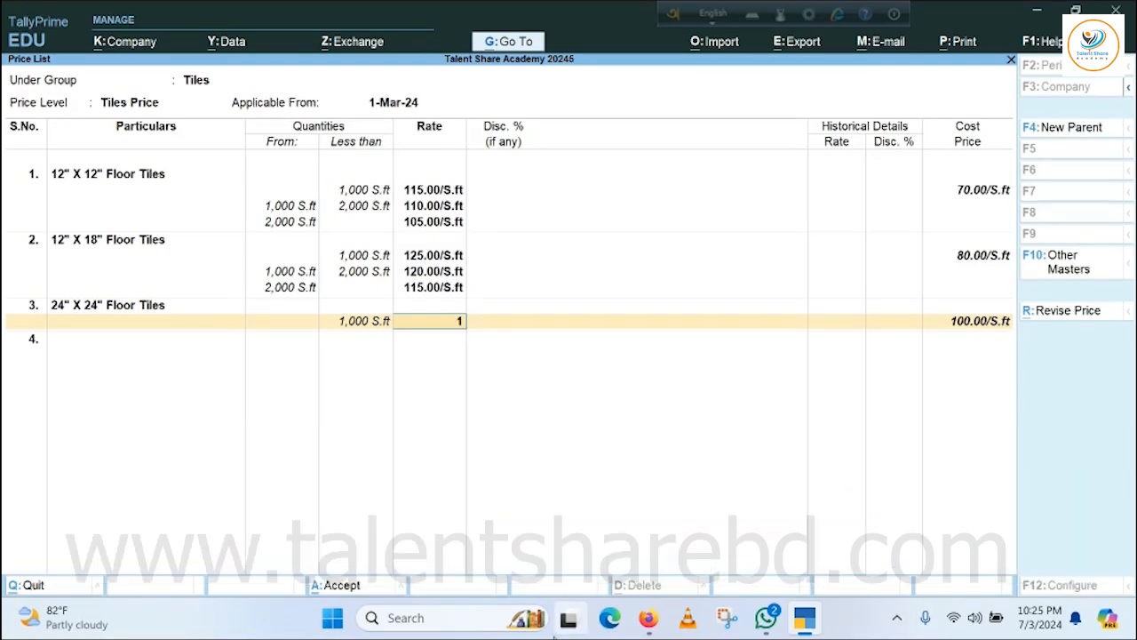
pyautogui.write('55')
pyautogui.press('BackSpace')
pyautogui.press('BackSpace')
pyautogui.write('60')
pyautogui.press('Return')
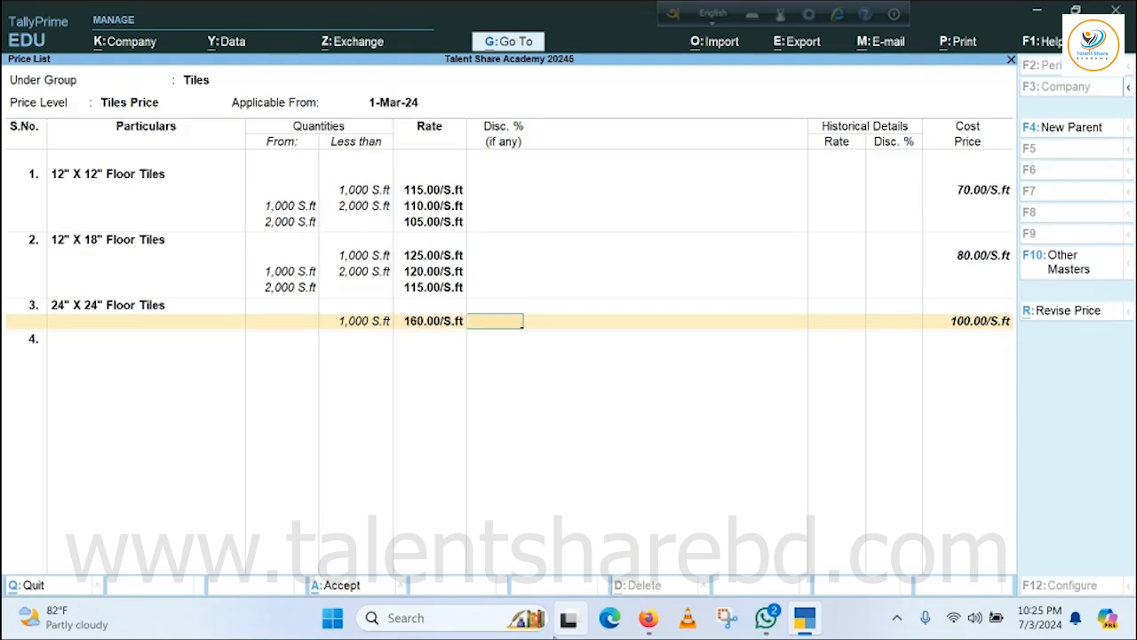
# Price 24" X 24" Floor Tiles at 155 per S.ft for 1,000 to less than 2,000 S.ft, without a discount.
pyautogui.press('Return')
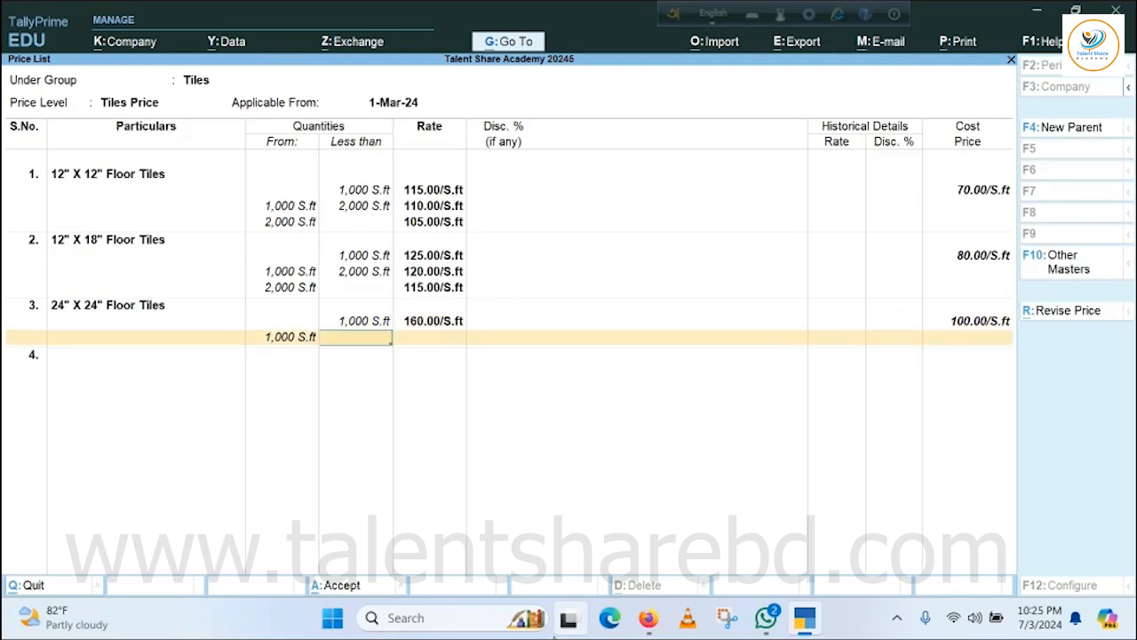
pyautogui.write('2000')
pyautogui.press('Return')
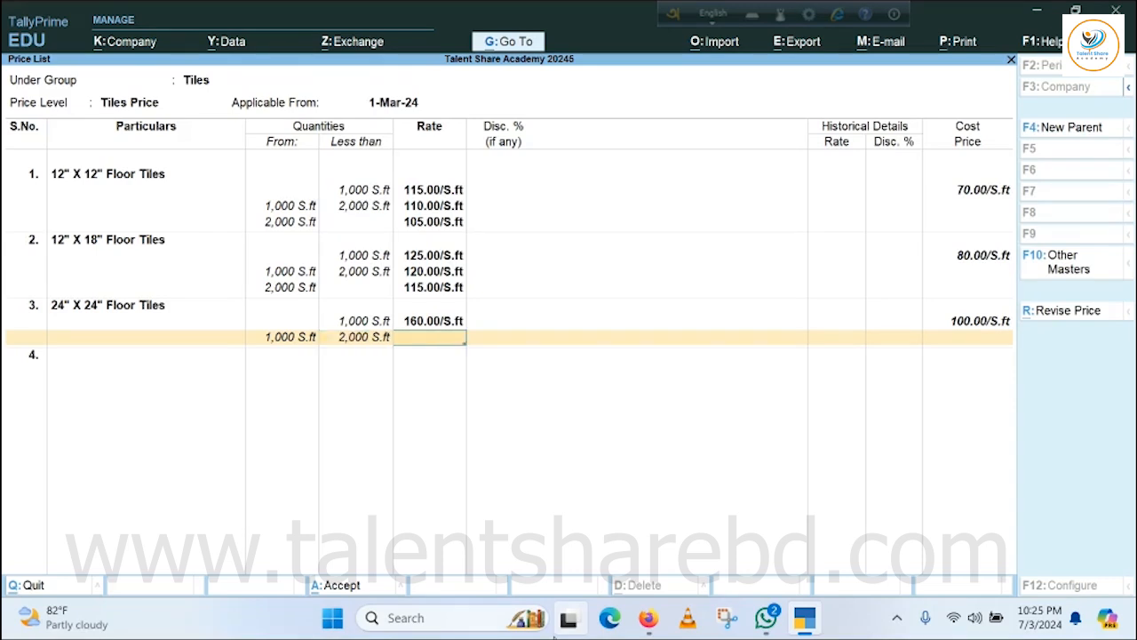
pyautogui.write('155')
pyautogui.press('Return')
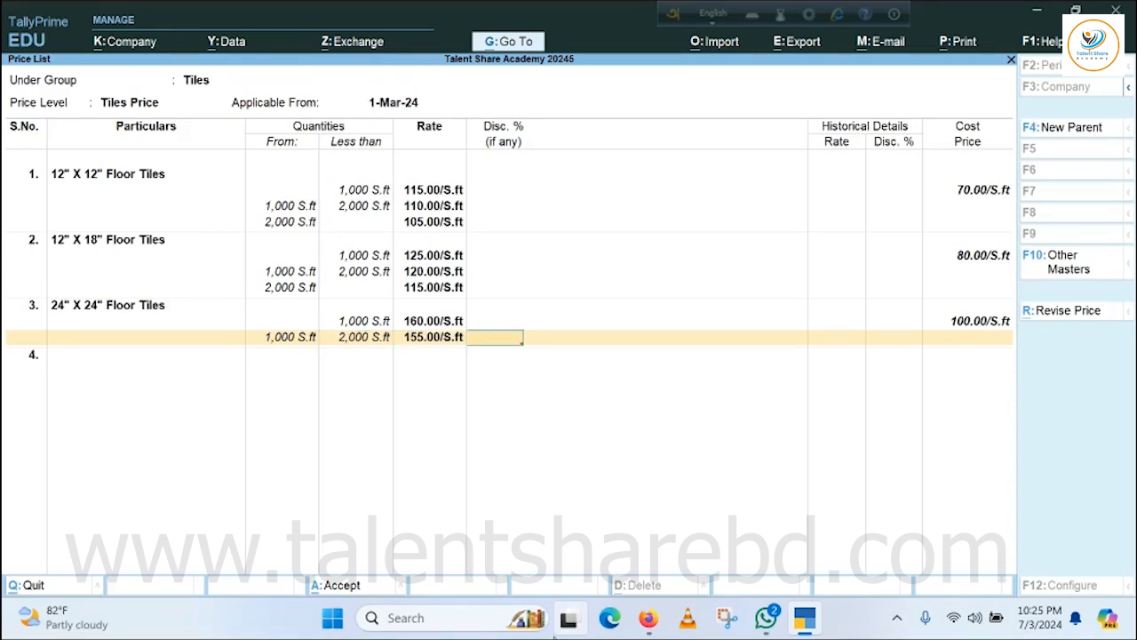
pyautogui.press('Return')
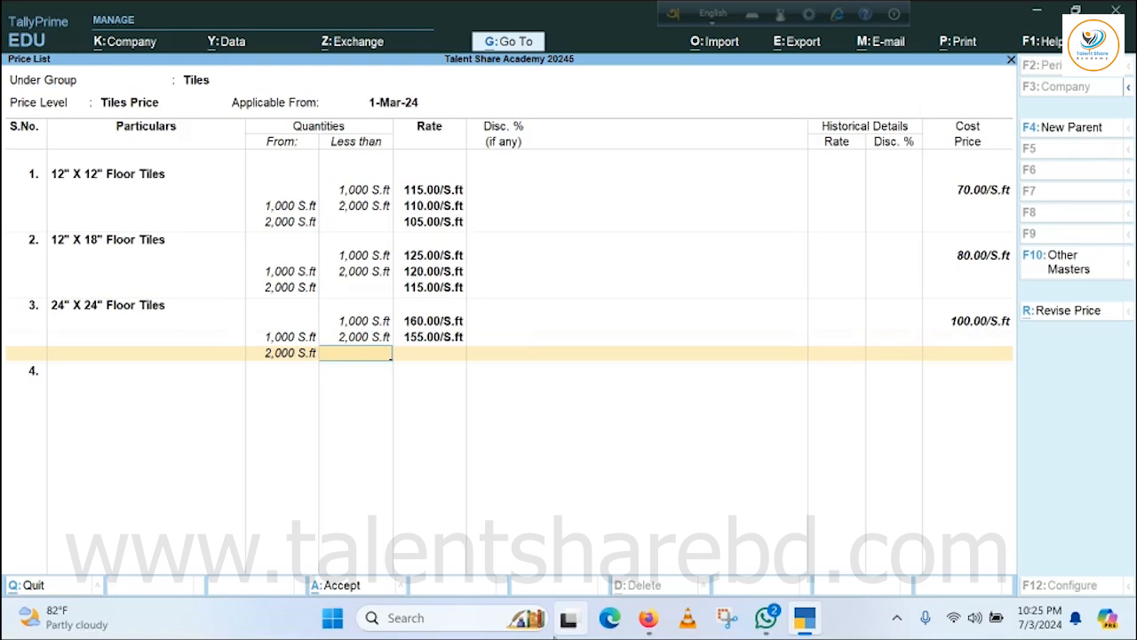
# Price 24" X 24" Floor Tiles at 150 per S.ft from 2,000 S.ft with no upper limit or discount, and save the price list.
pyautogui.press('Return')
pyautogui.write('150')
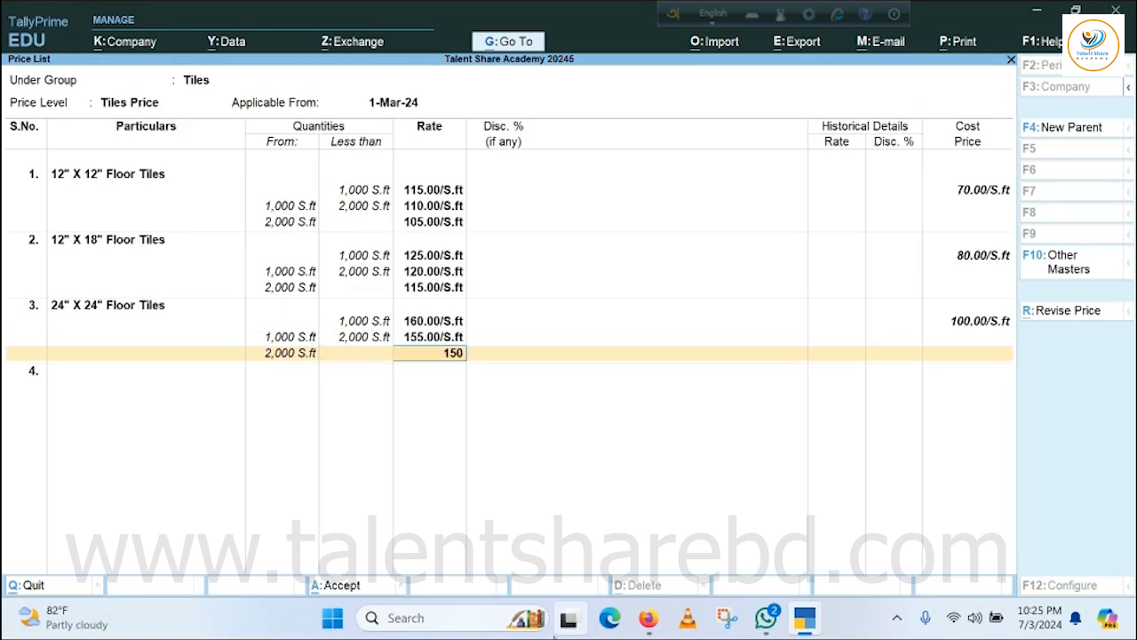
pyautogui.press('Return')
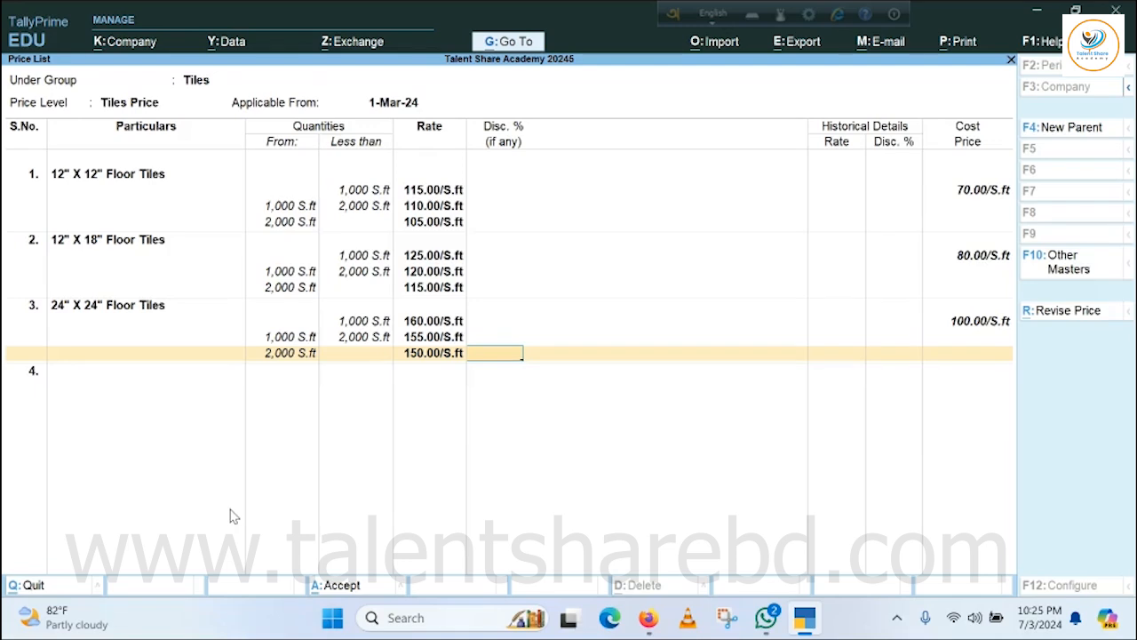
pyautogui.press('Return')
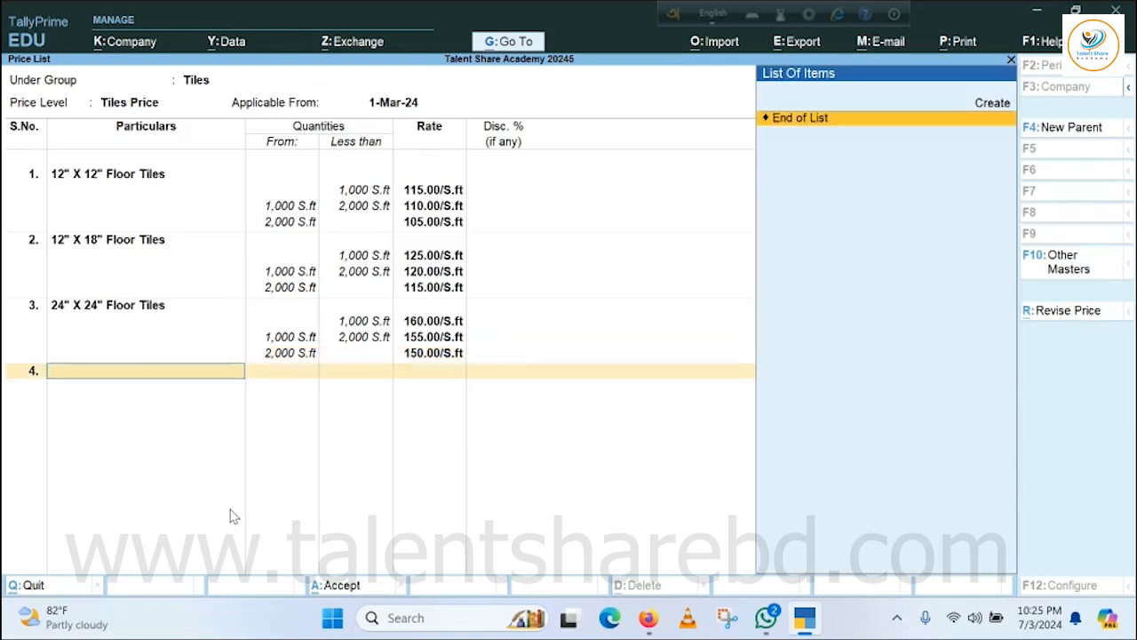
pyautogui.press('Return')
pyautogui.press('Return')
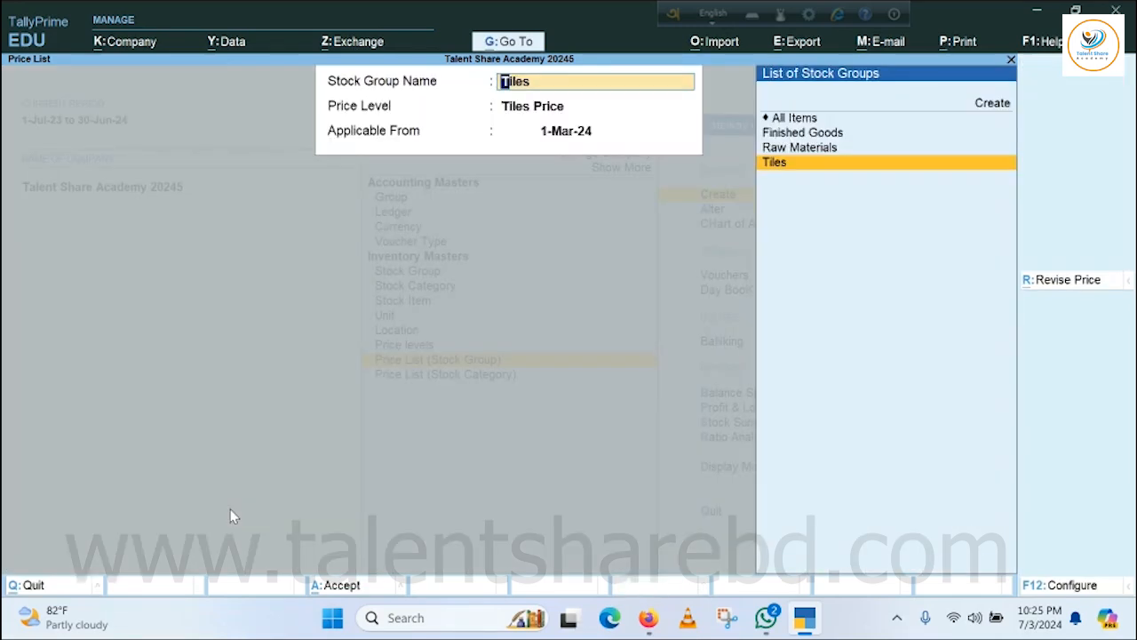
# Leave price list creation and open a new sales voucher.
pyautogui.press('Escape')
pyautogui.press('Escape')
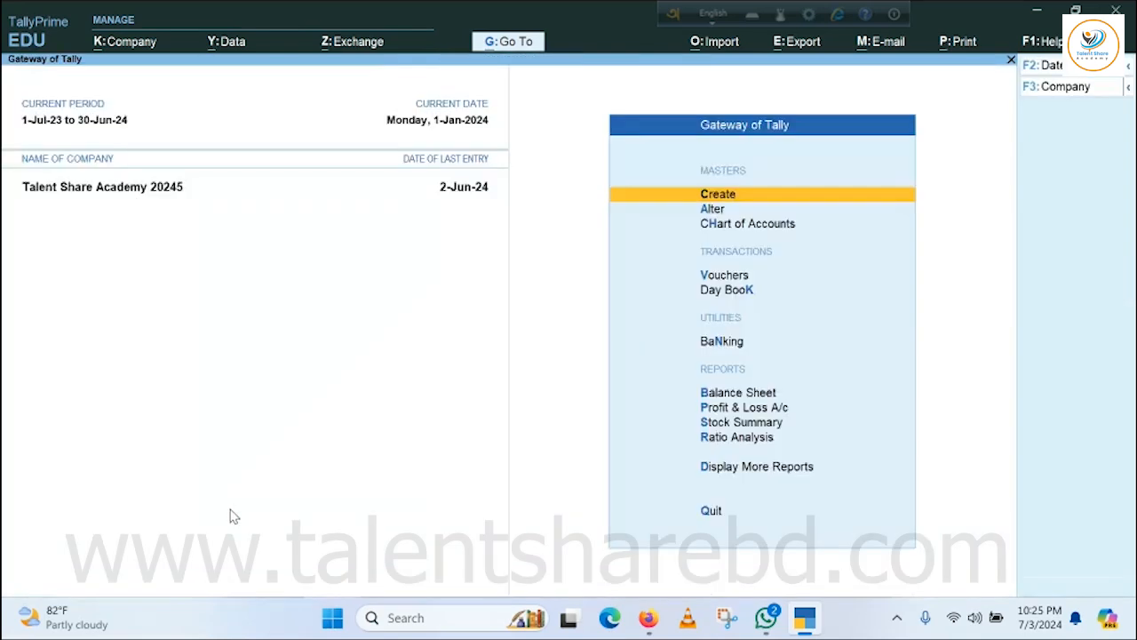
pyautogui.press('Escape')
pyautogui.press('Escape')
pyautogui.press('v')
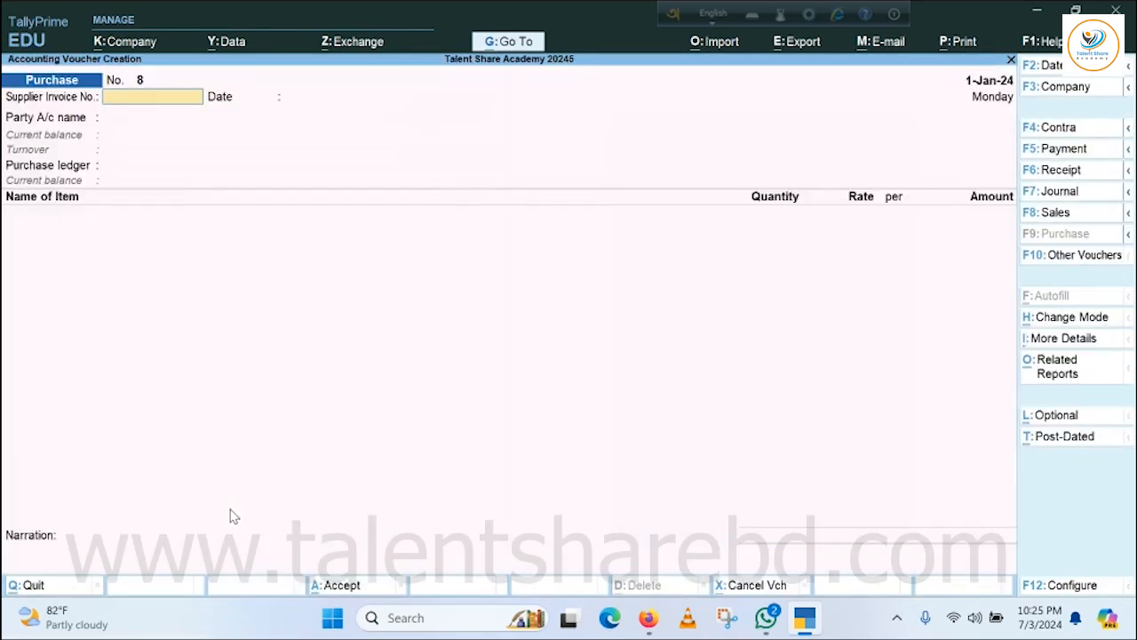
pyautogui.click(1097, 217)
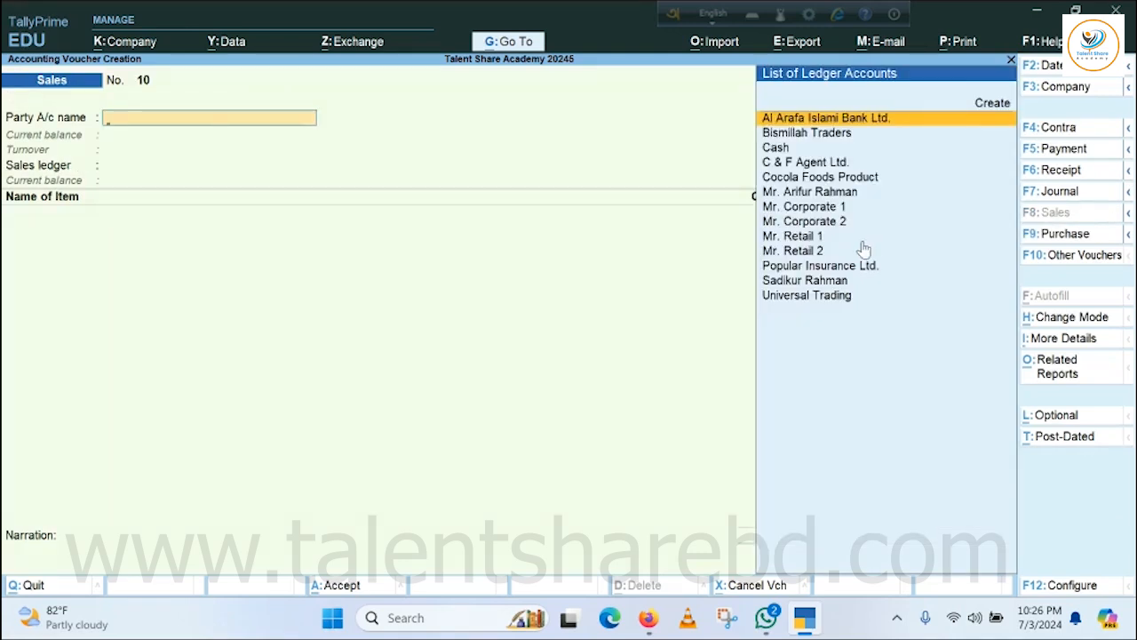
# Choose the Corporate 2 customer as the sales voucher's party account, leaving the dispatch details empty.
pyautogui.click(788, 208)
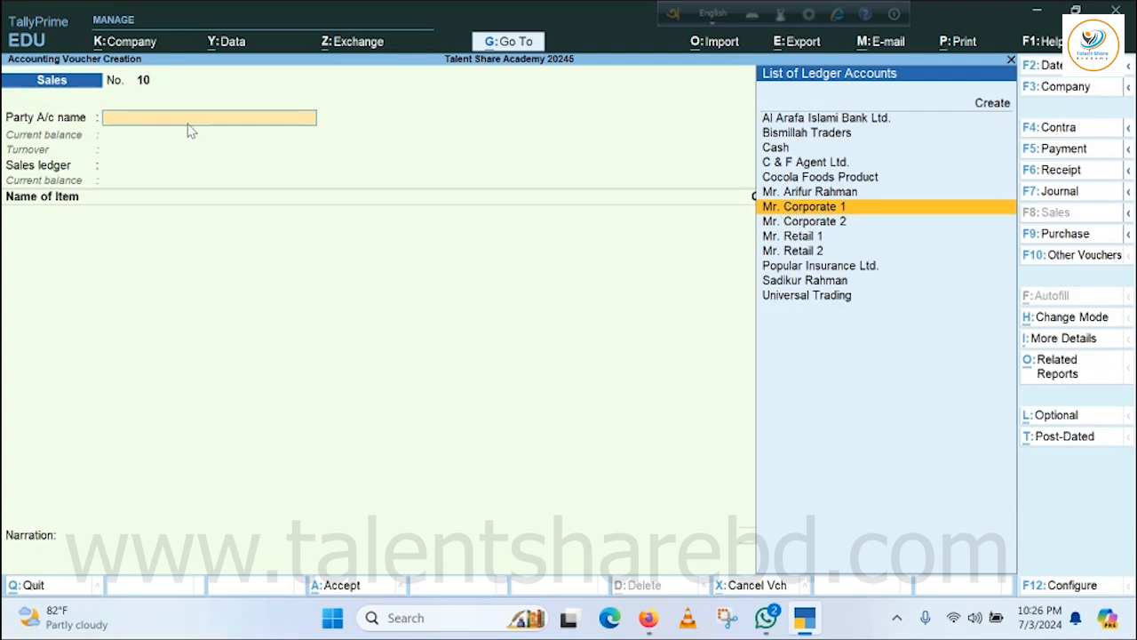
pyautogui.click(808, 223)
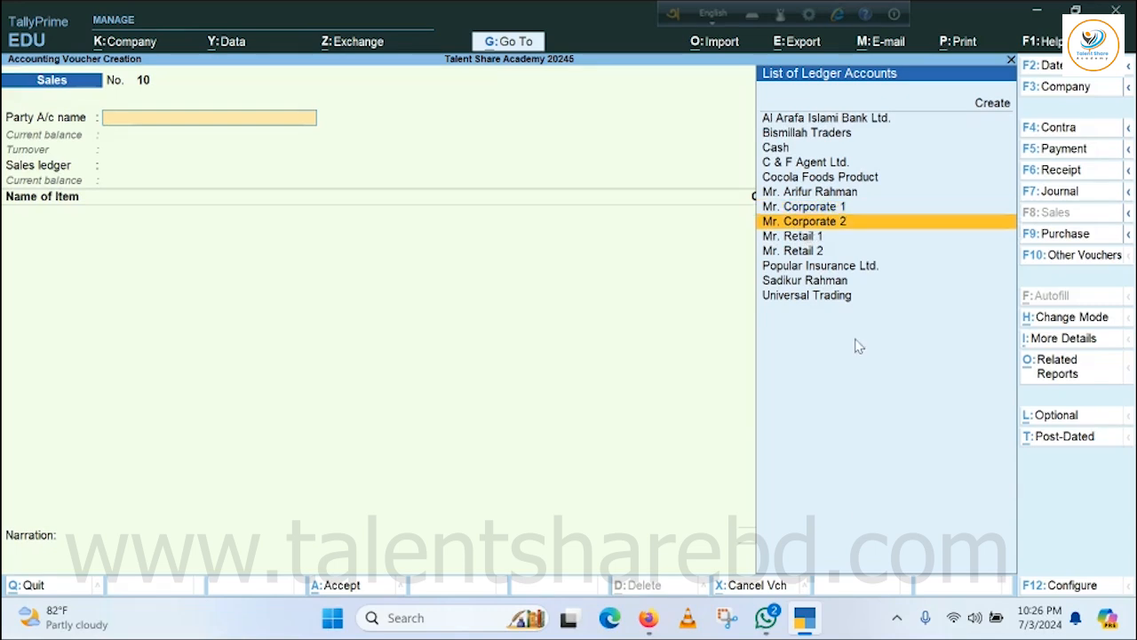
pyautogui.click(818, 209)
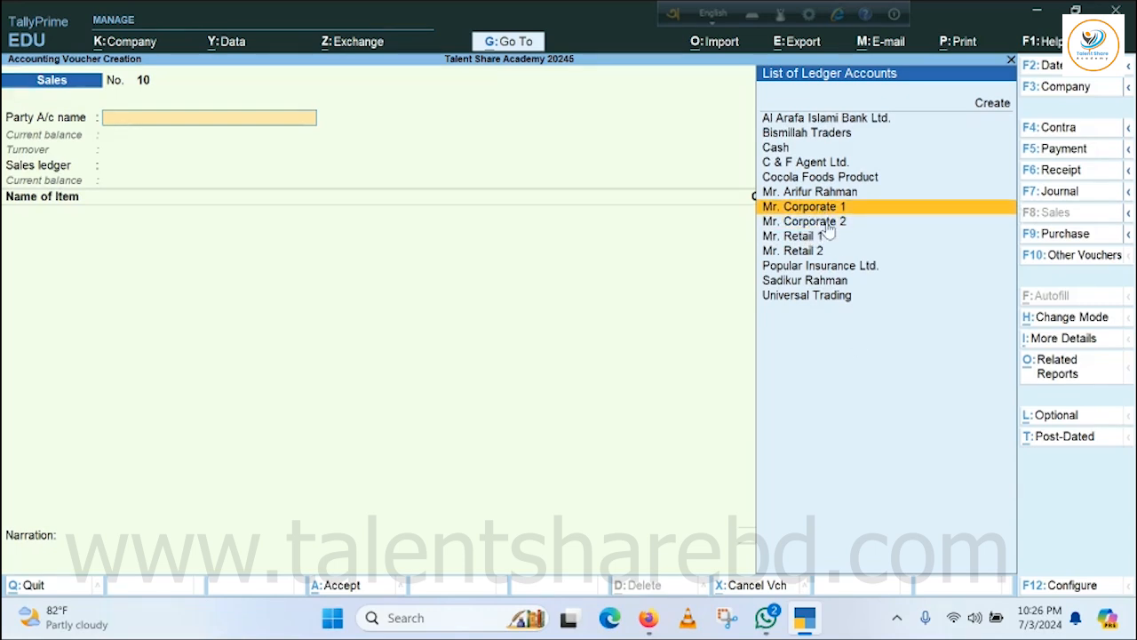
pyautogui.click(831, 222)
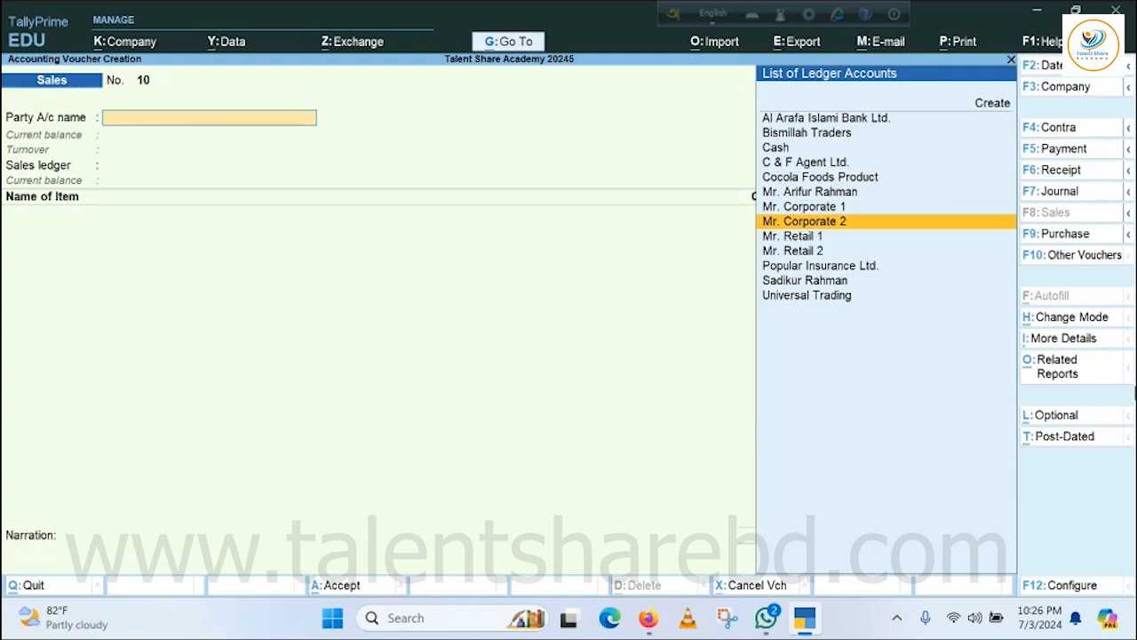
pyautogui.press('Return')
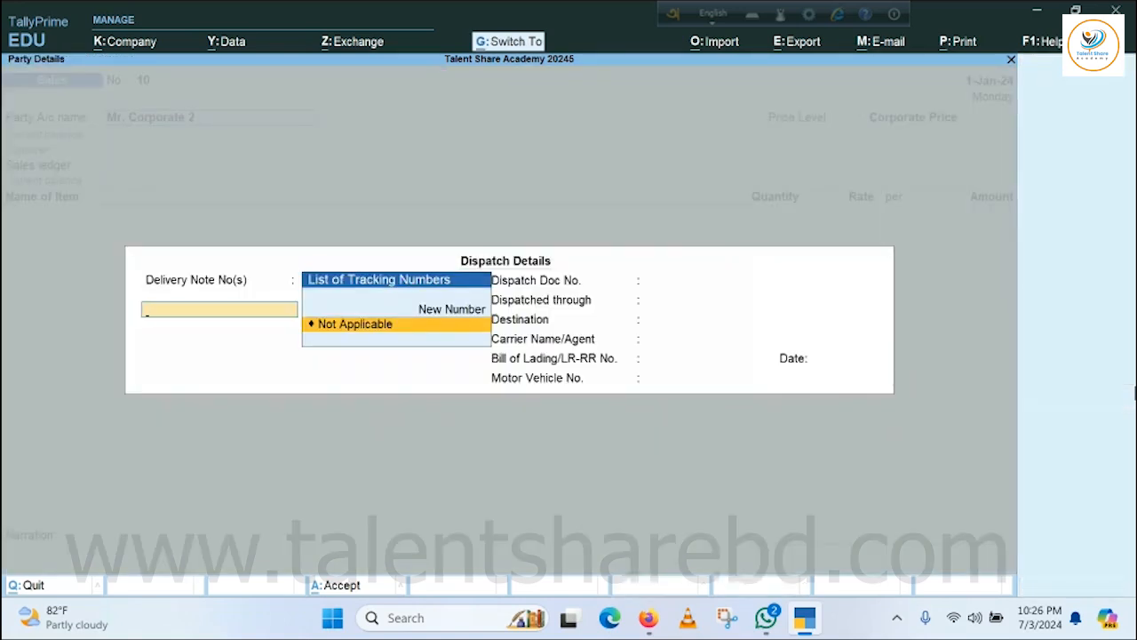
pyautogui.press('Escape')
pyautogui.hotkey('ctrl', 'a')
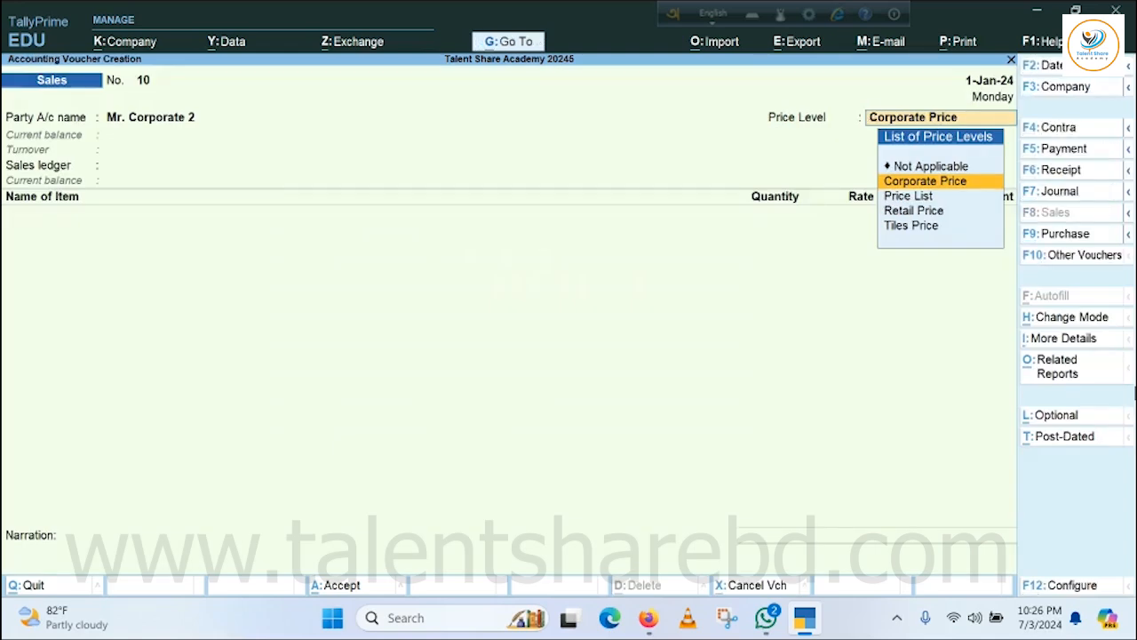
# Set the voucher's price level to Tiles Price and its sales ledger to Local Sales.
pyautogui.press('Down')
pyautogui.press('Down')
pyautogui.press('Down')
pyautogui.press('Return')
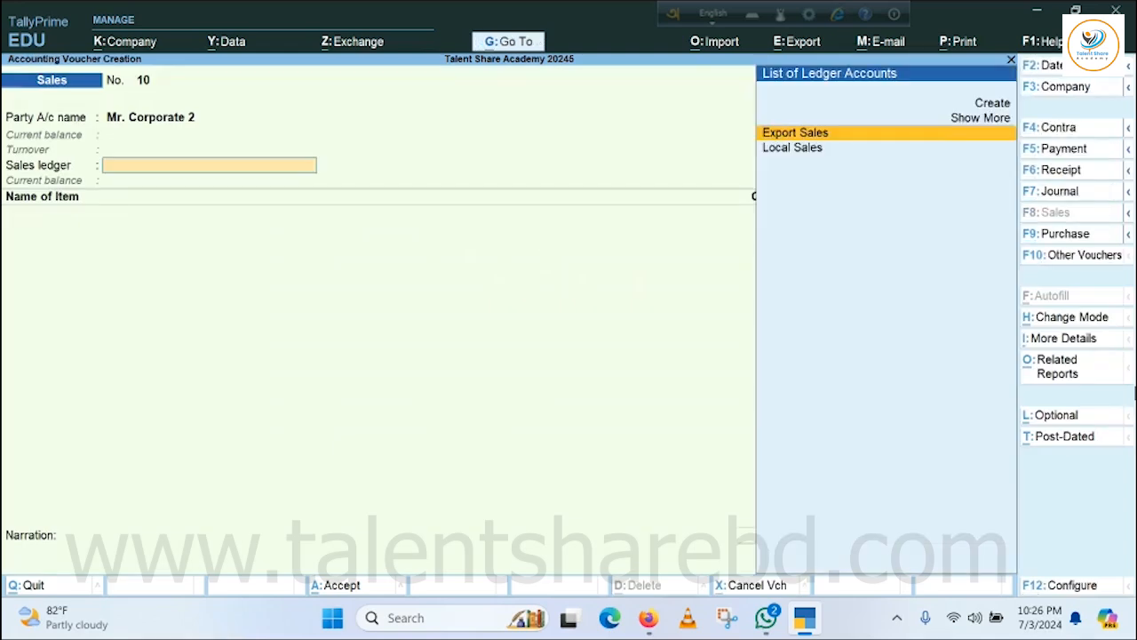
pyautogui.press('Down')
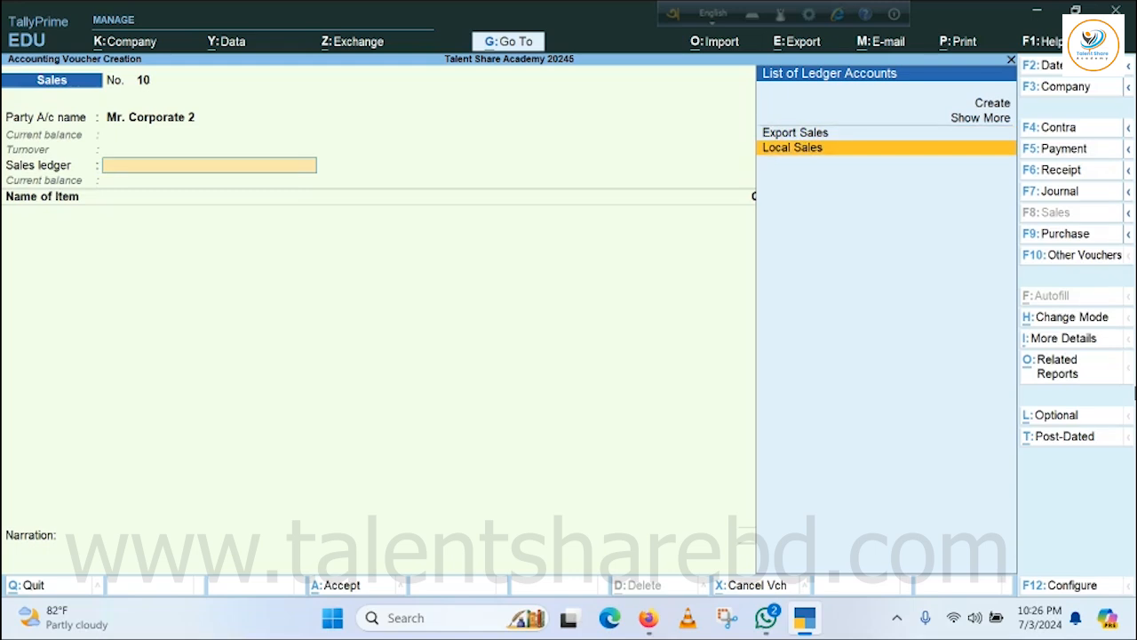
pyautogui.press('Return')
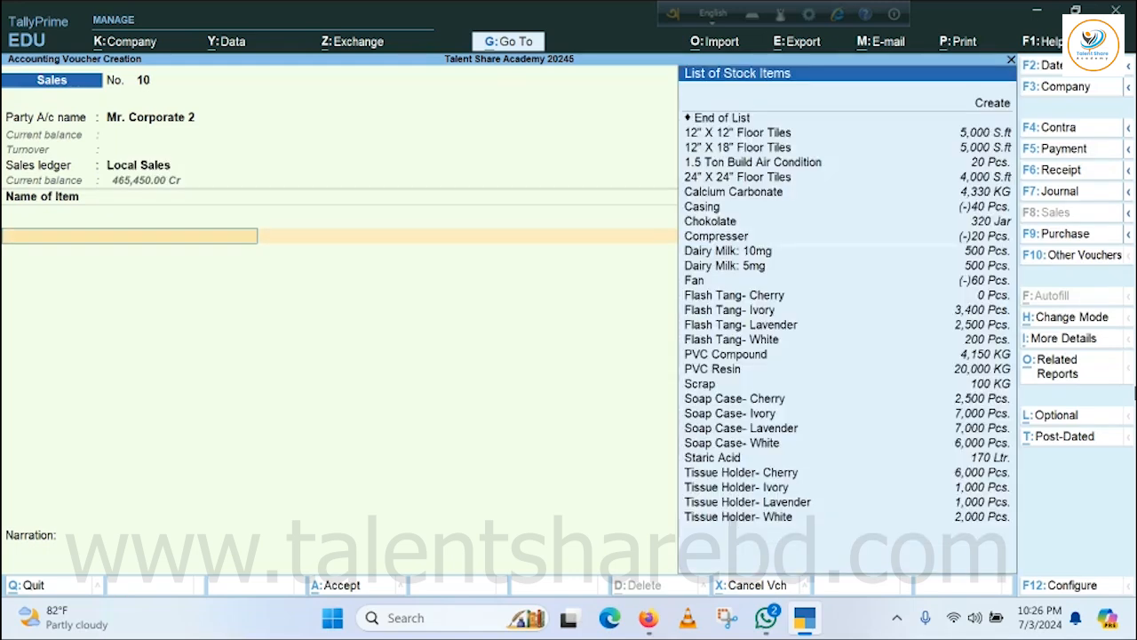
# Add 12" X 12" Floor Tiles to the voucher with a quantity of 500 S.ft and no tracking or order number.
pyautogui.press('Down')
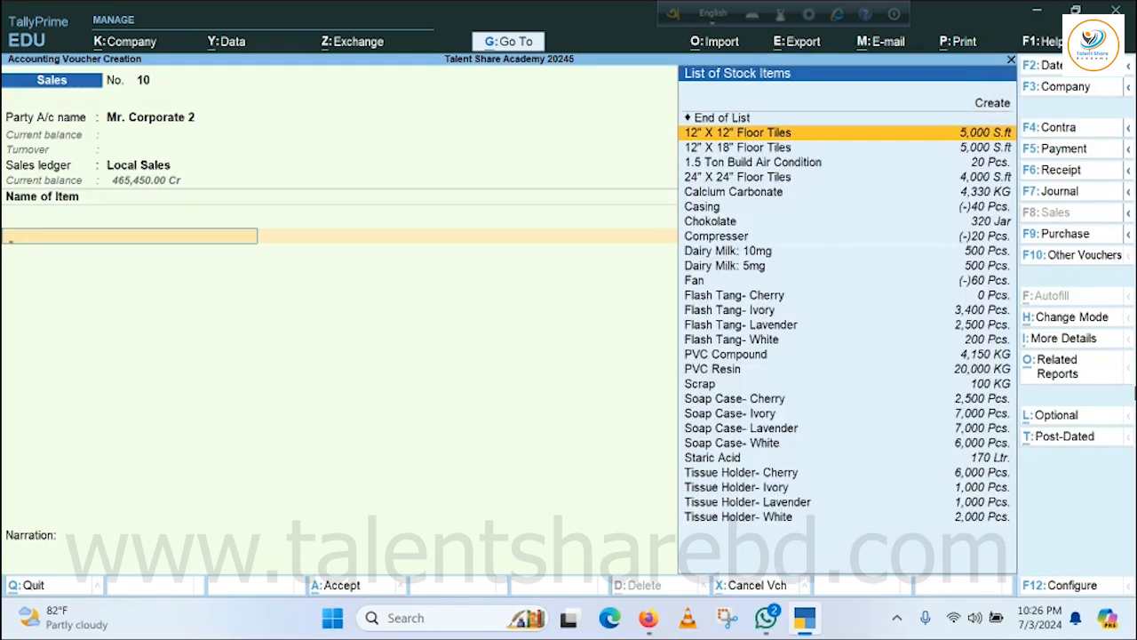
pyautogui.press('Return')
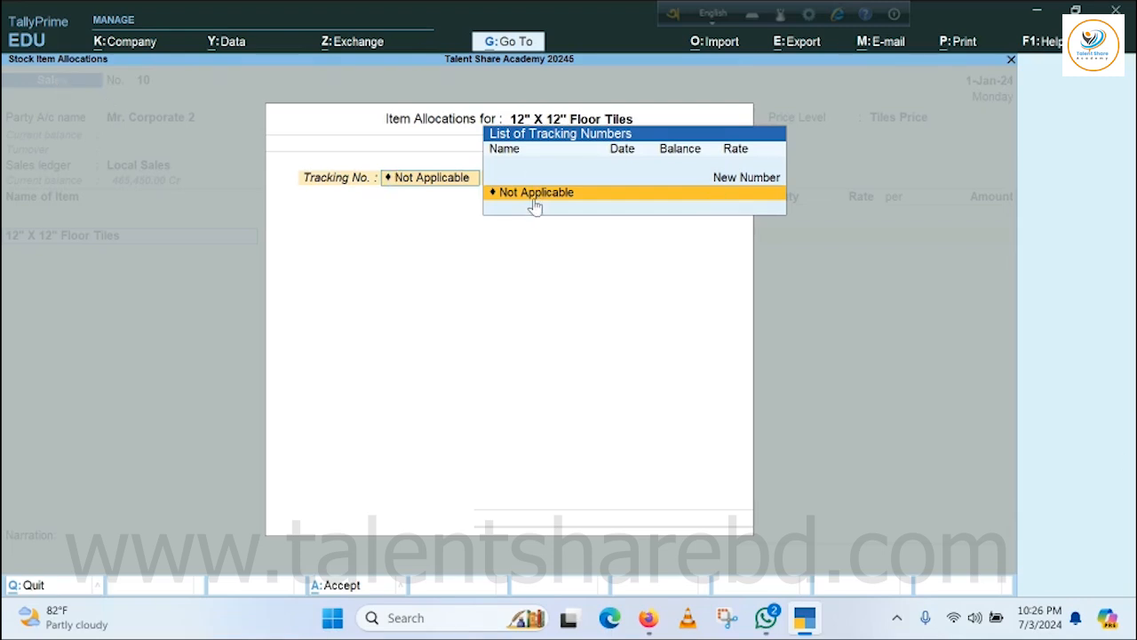
pyautogui.press('Return')
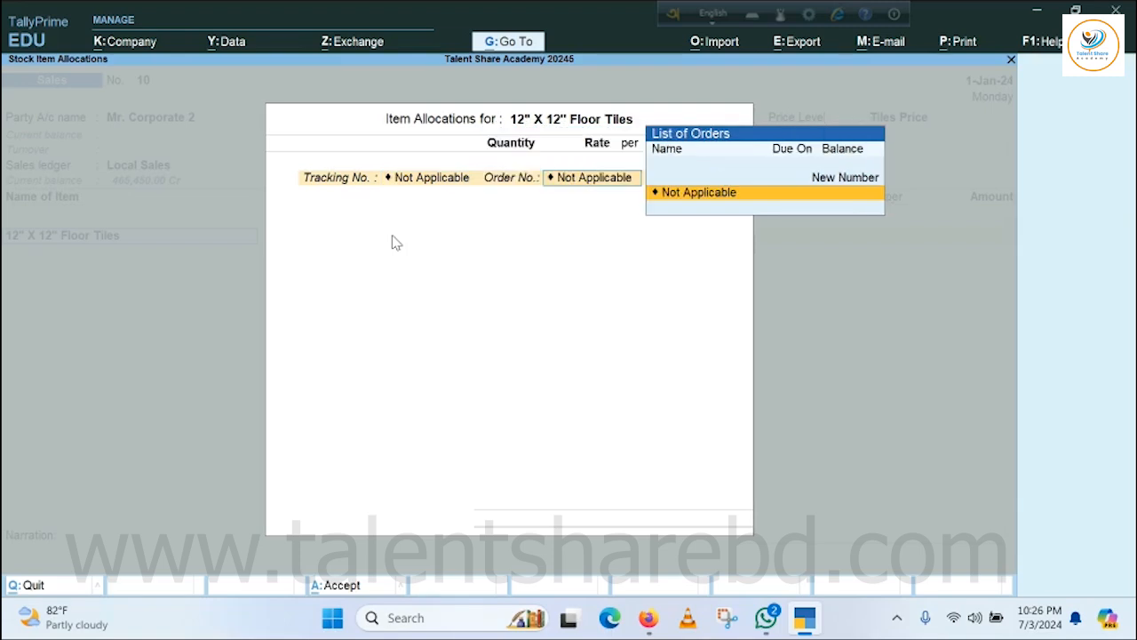
pyautogui.press('Return')
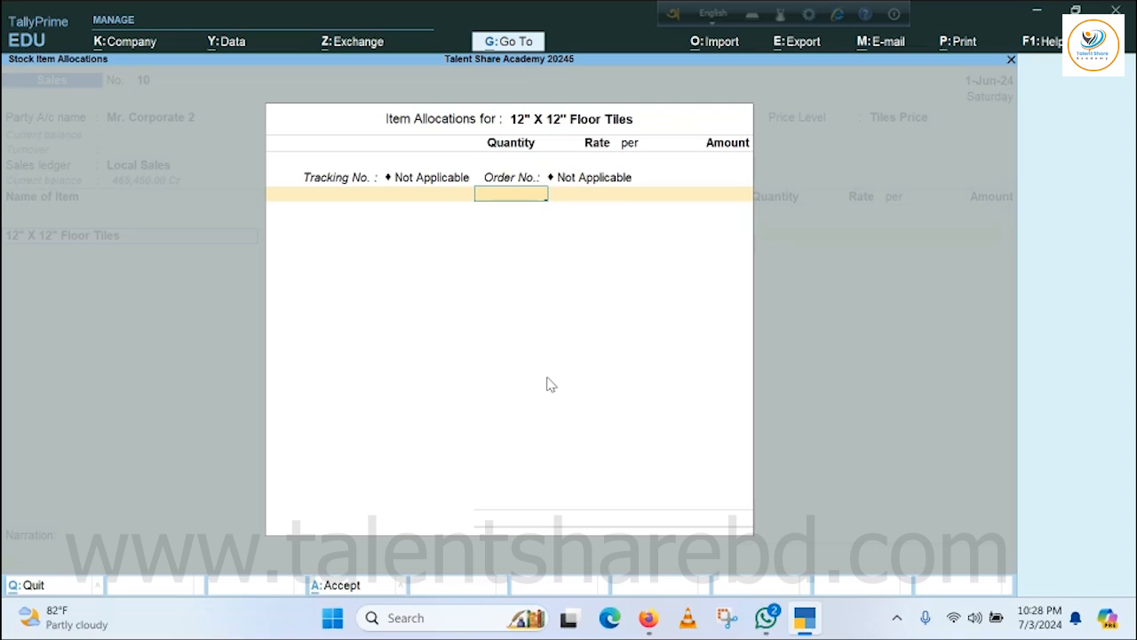
pyautogui.write('00')
pyautogui.press('Return')
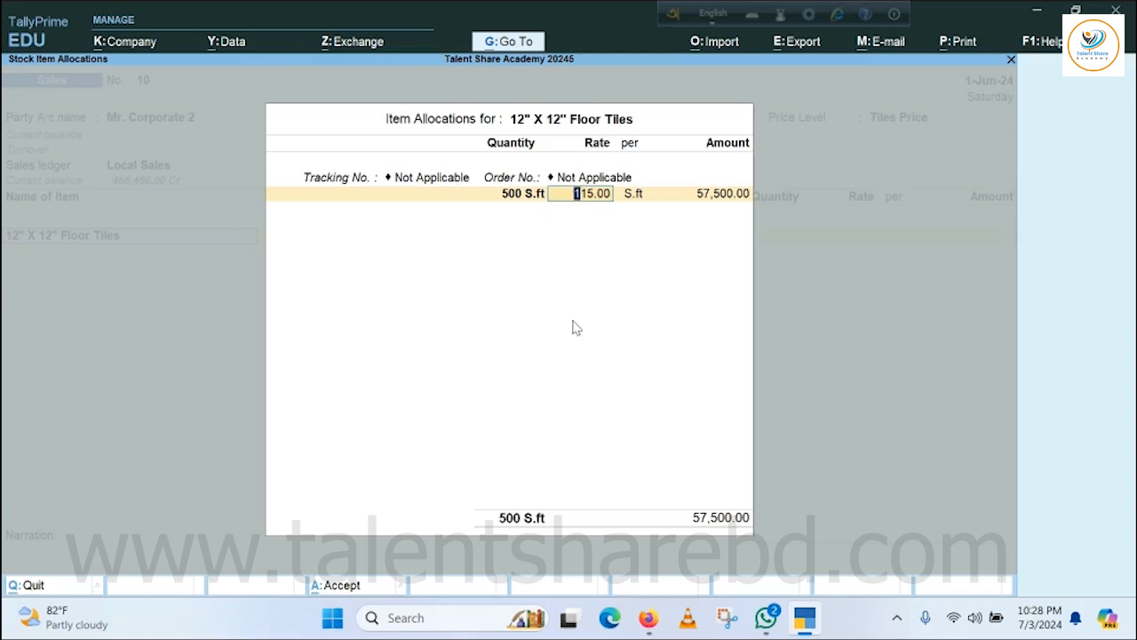
# Try quantities of 1,001 and 2,001 S.ft for the 12" X 12" Floor Tiles to test the quantity-based rates.
pyautogui.hotkey('shift', 'Tab')
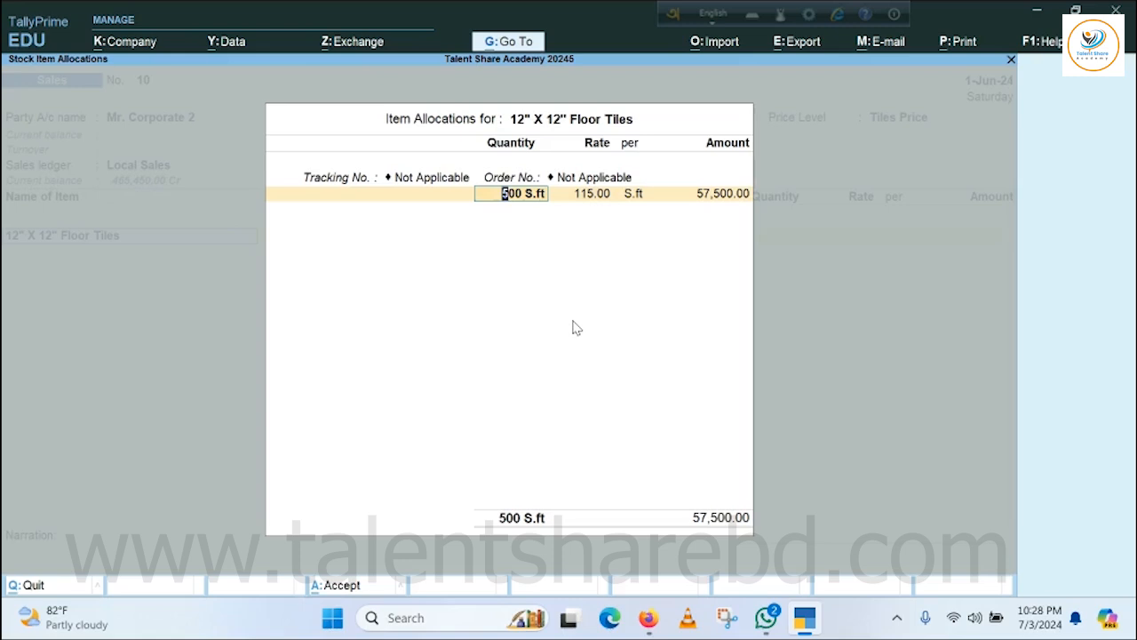
pyautogui.write('1001')
pyautogui.press('Return')
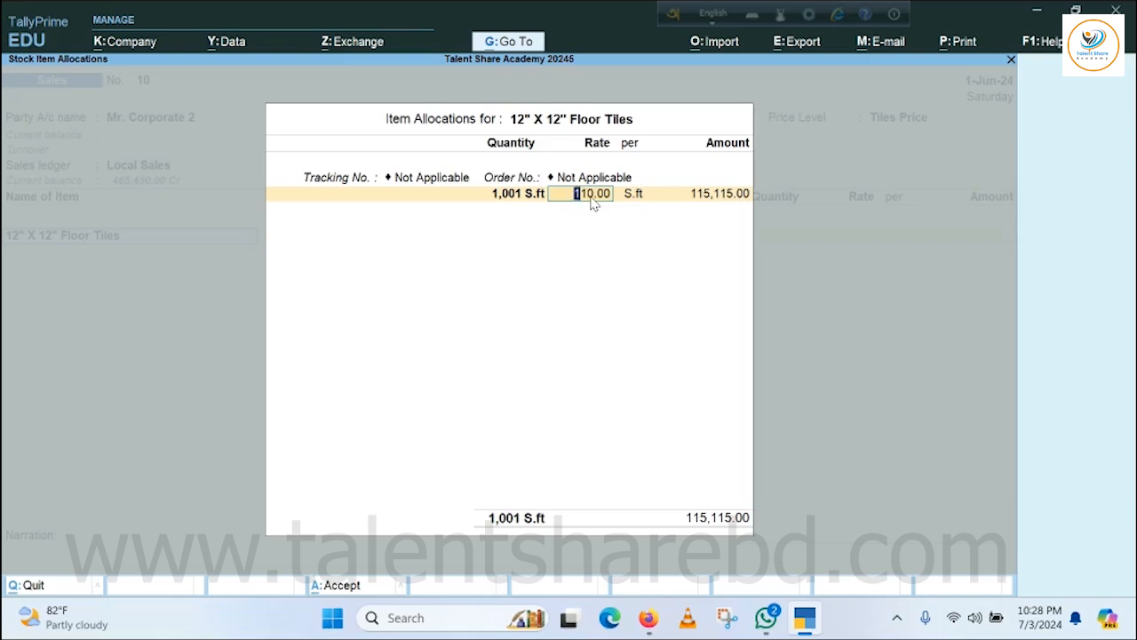
pyautogui.click(516, 195)
pyautogui.write('2001')
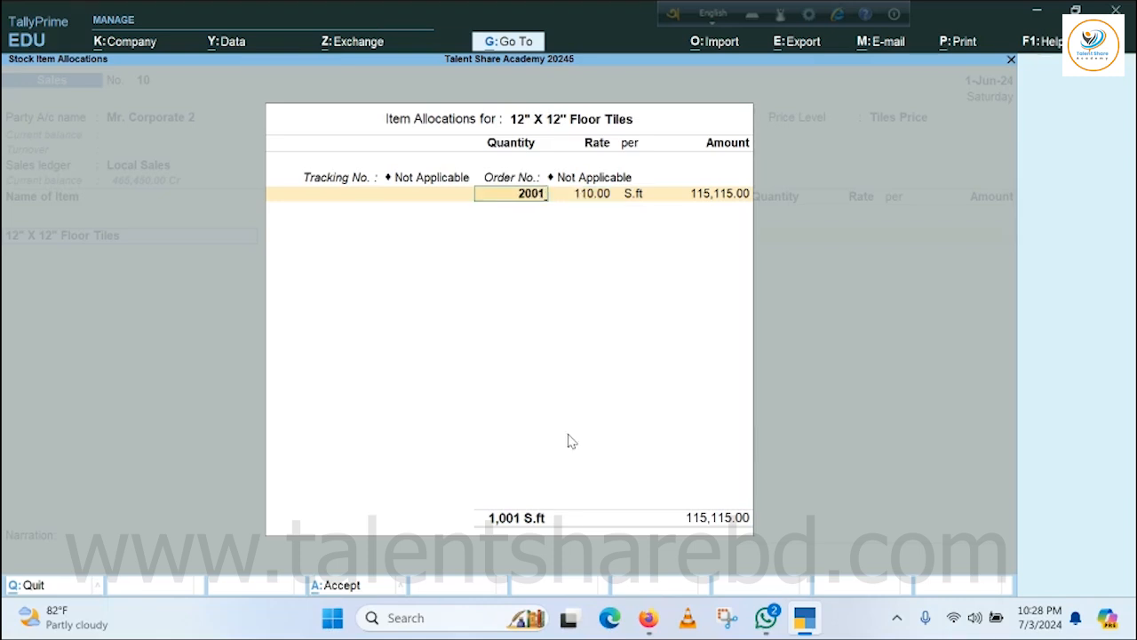
pyautogui.press('Return')
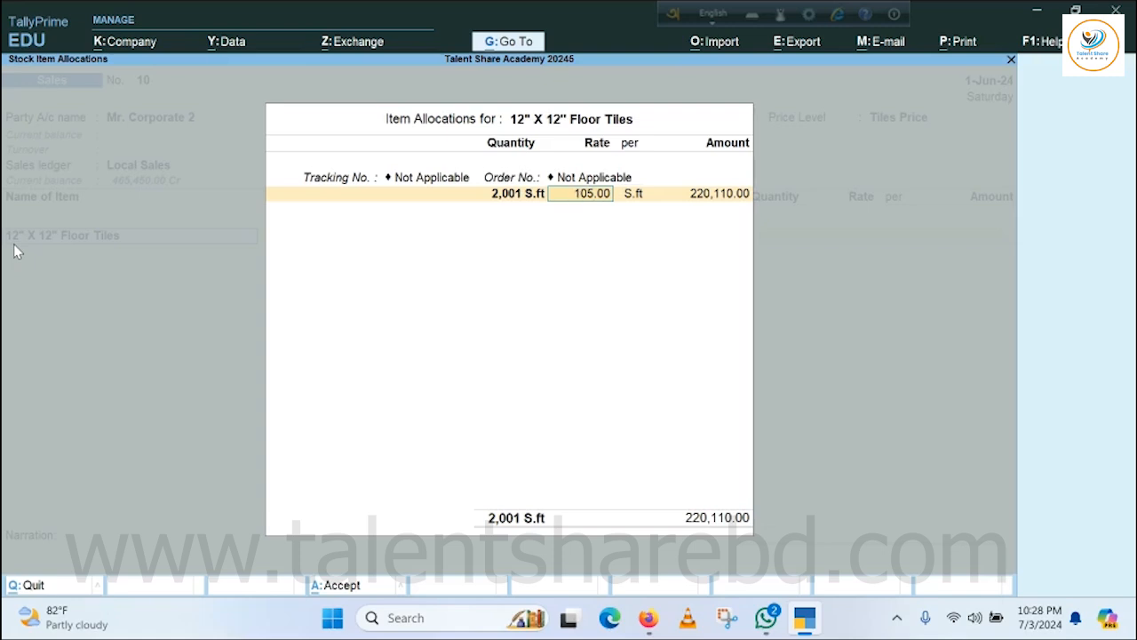
# Set the 12" X 12" Floor Tiles to 500 S.ft at 115 per S.ft and complete the item allocation.
pyautogui.press('BackSpace')
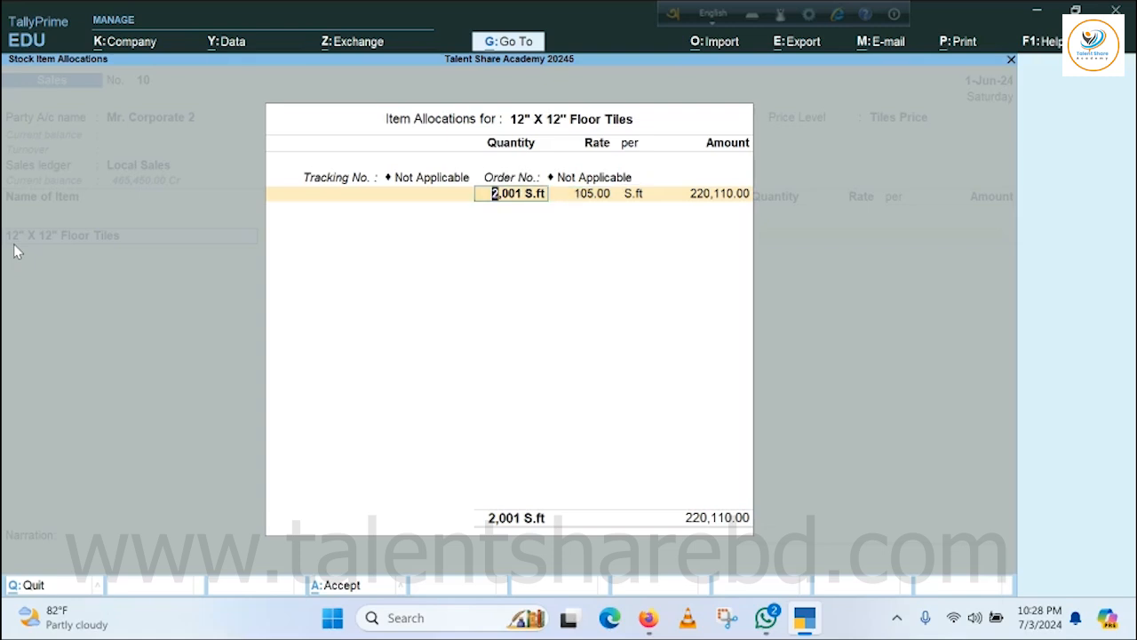
pyautogui.write('500')
pyautogui.press('Return')
pyautogui.write('115')
pyautogui.press('Return')
pyautogui.press('Return')
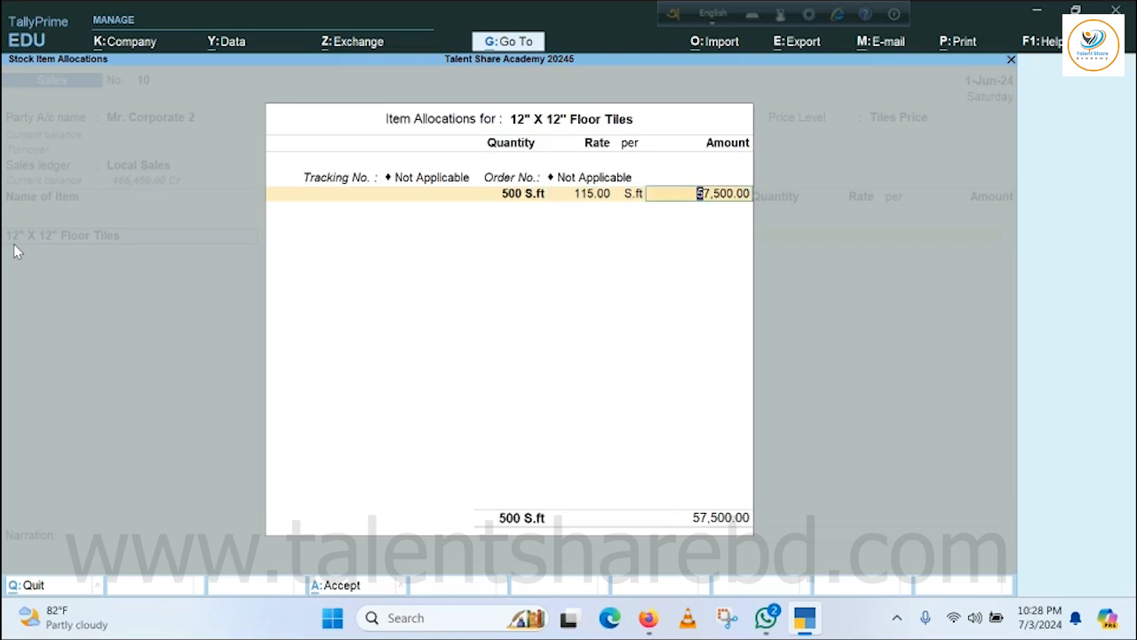
pyautogui.press('Return')
pyautogui.press('Return')
pyautogui.press('Return')
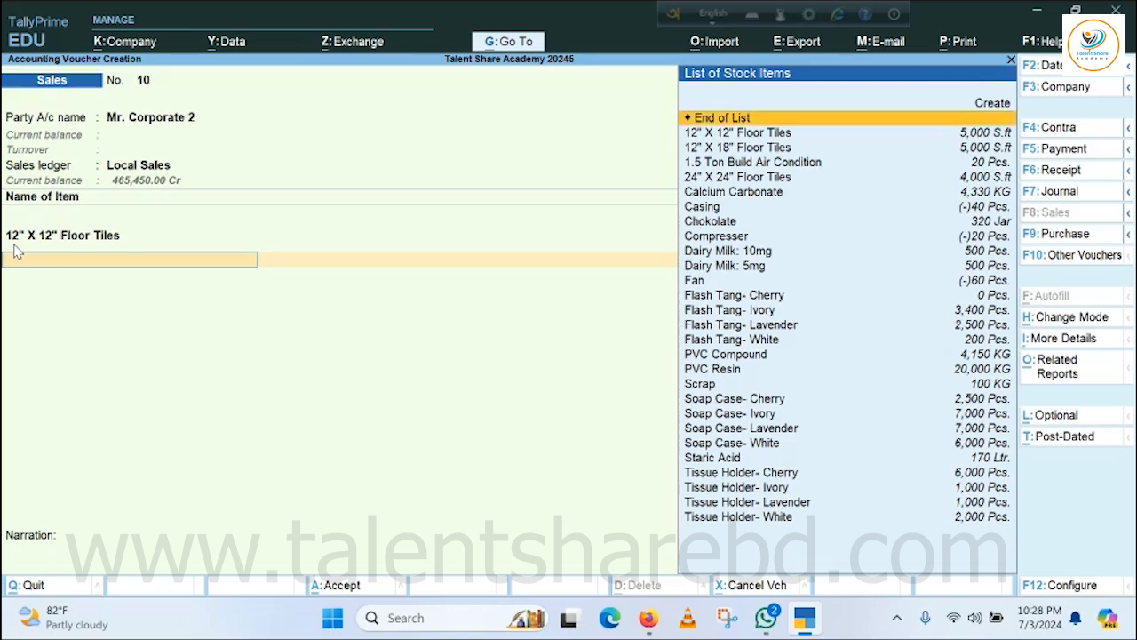
# Add 12" X 18" Floor Tiles to the voucher with a quantity of 1,200 S.ft and no tracking or order number.
pyautogui.press('Down')
pyautogui.press('Down')
pyautogui.press('Return')
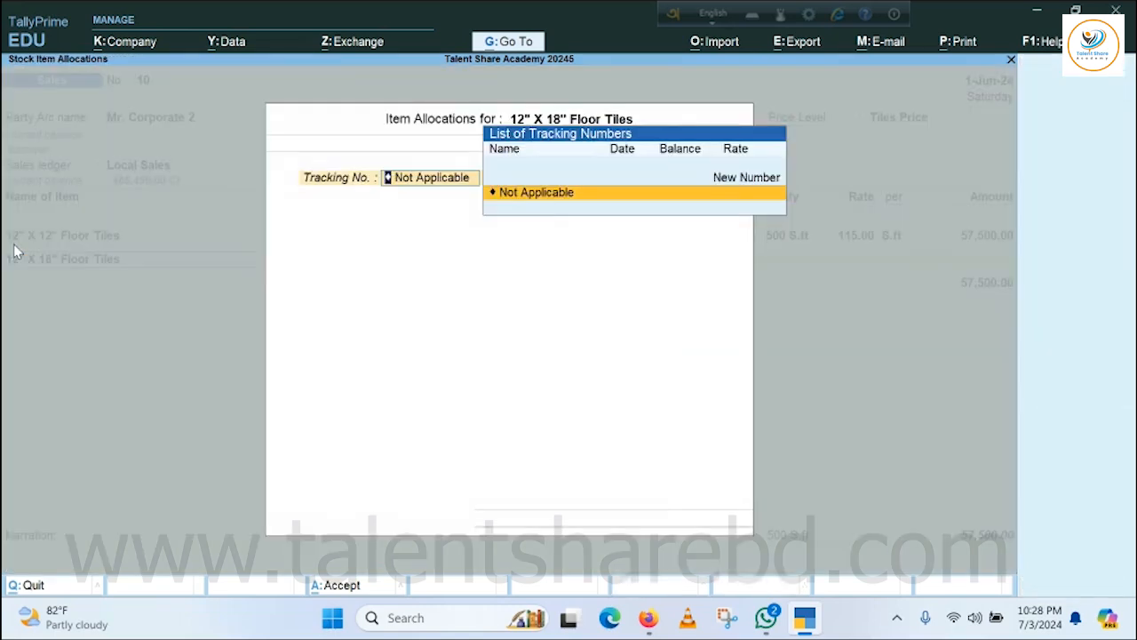
pyautogui.press('Return')
pyautogui.press('Return')
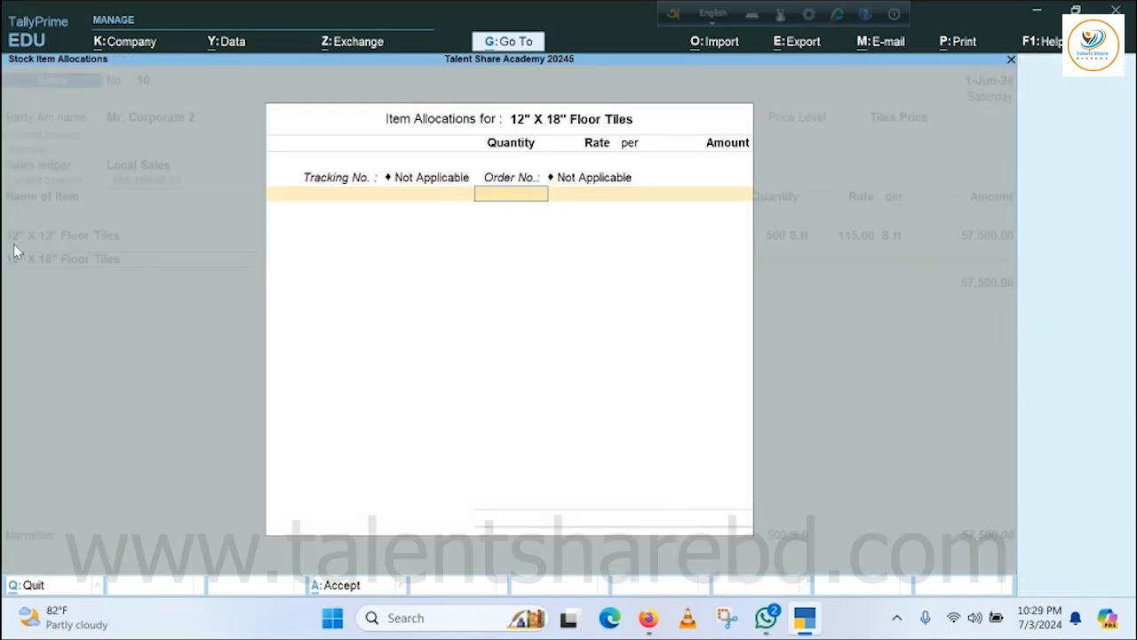
pyautogui.write('1,')
pyautogui.write('200')
pyautogui.press('Return')
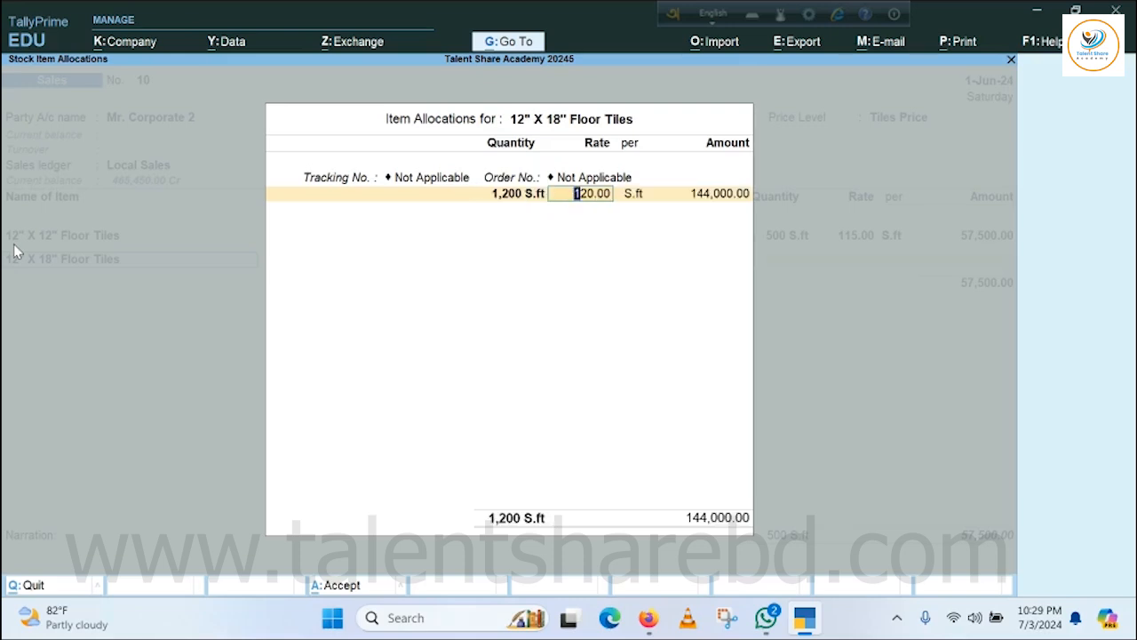
# Try a quantity of 200 S.ft for the 12" X 18" Floor Tiles to test the quantity-based rate.
pyautogui.click(513, 203)
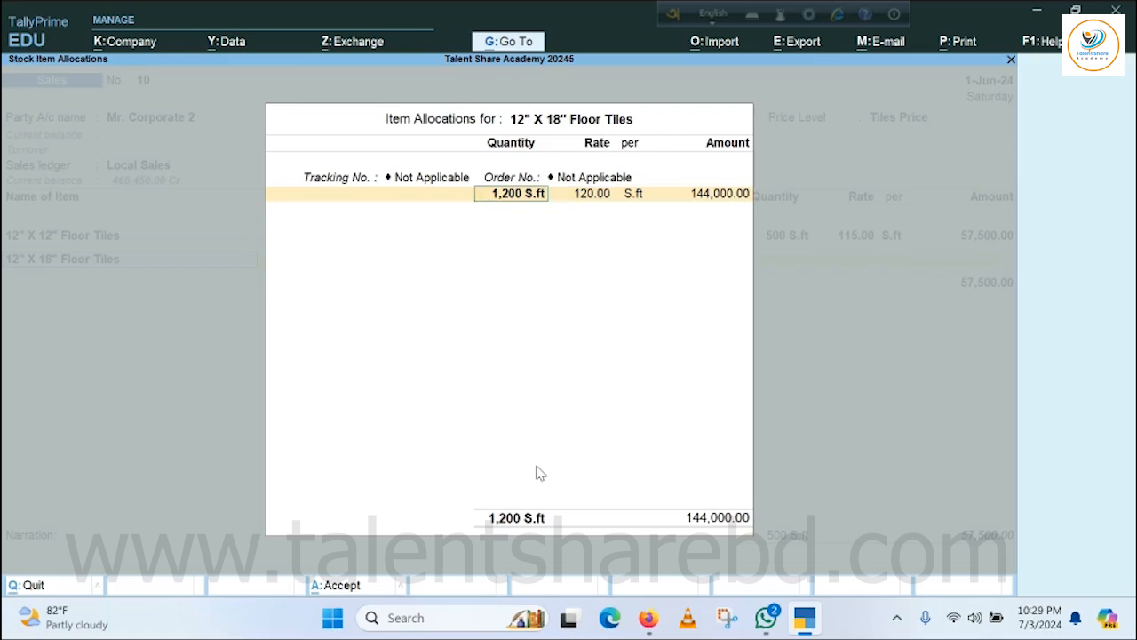
pyautogui.write('200')
pyautogui.press('Return')
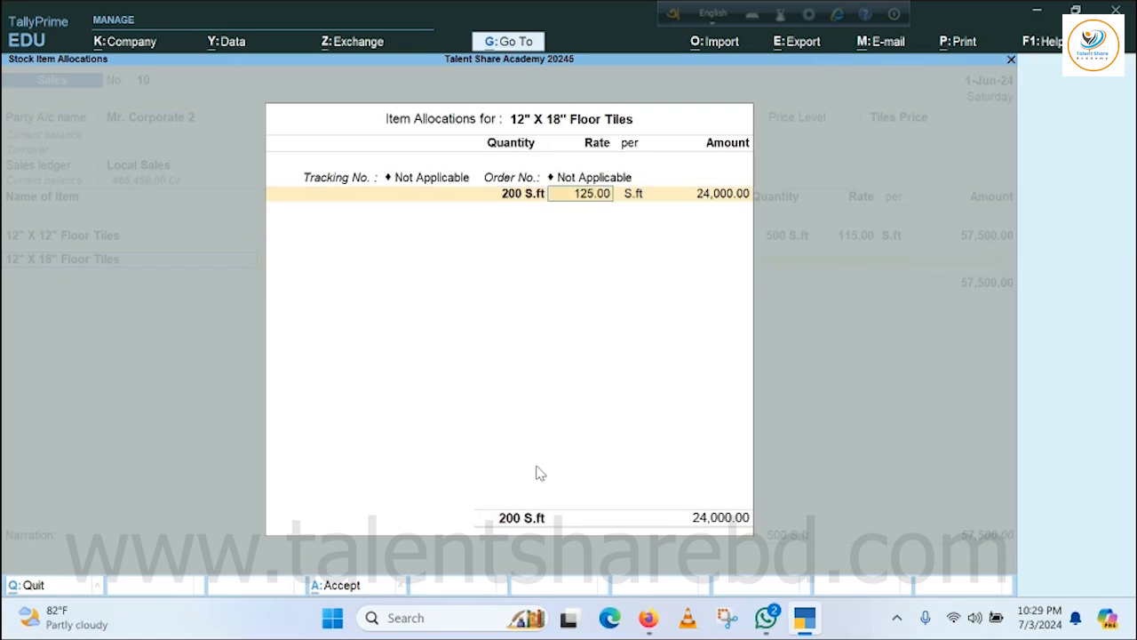
pyautogui.write('125.00')
# Set the 12" X 18" Floor Tiles to 1,200 S.ft at 120 per S.ft and complete the item allocation.
pyautogui.click(498, 197)
pyautogui.write('1200')
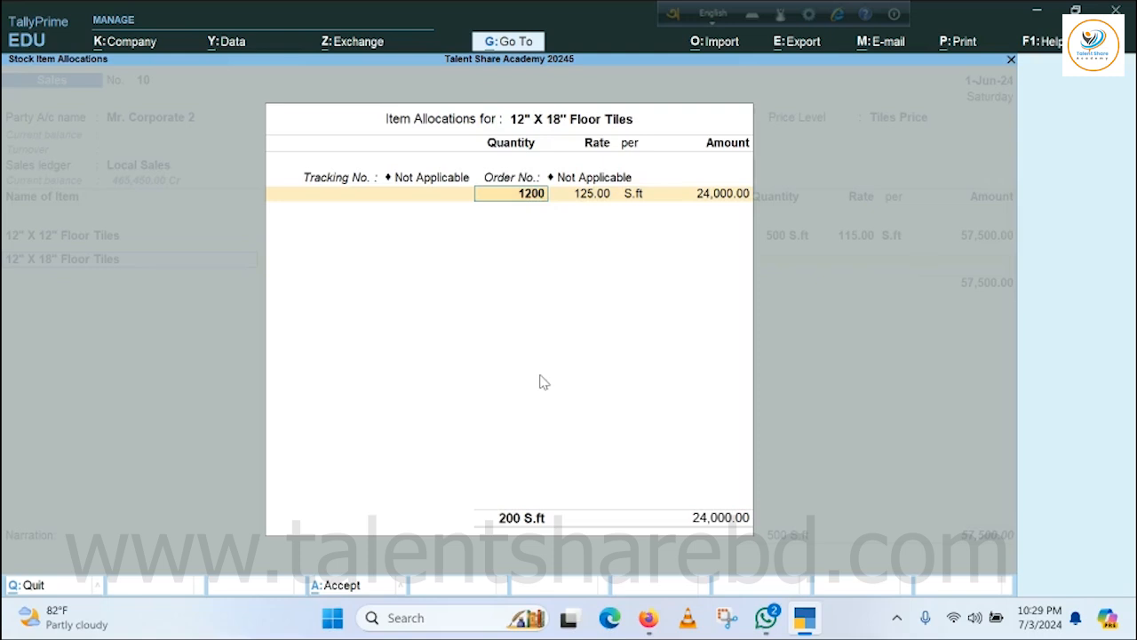
pyautogui.press('Return')
pyautogui.press('Return')
pyautogui.press('Return')
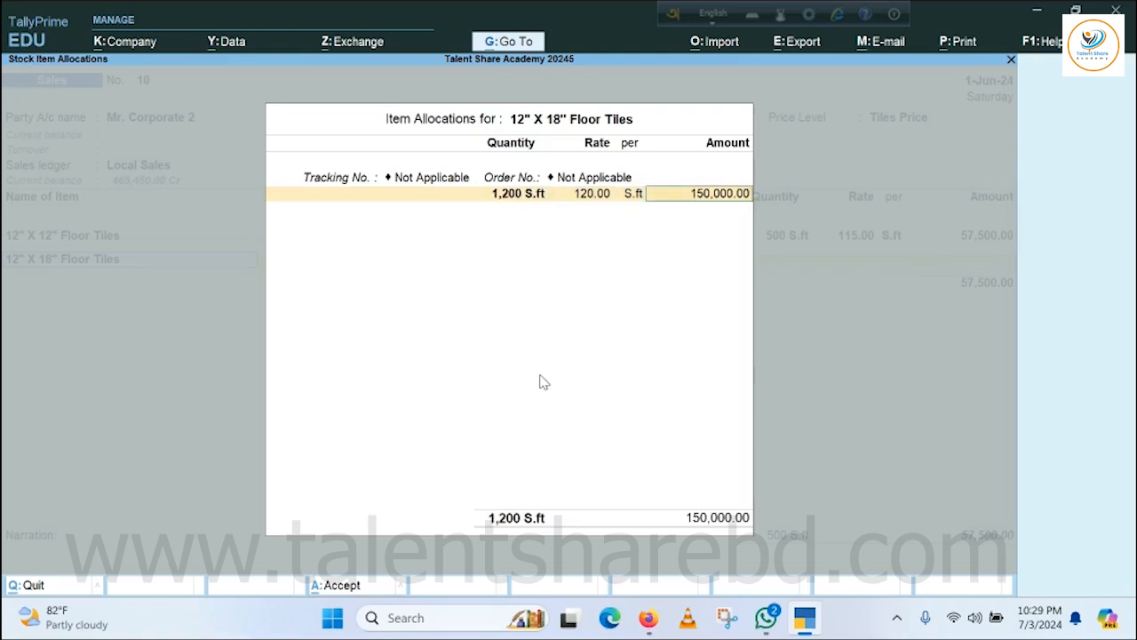
pyautogui.press('Return')
pyautogui.press('Return')
pyautogui.press('Return')
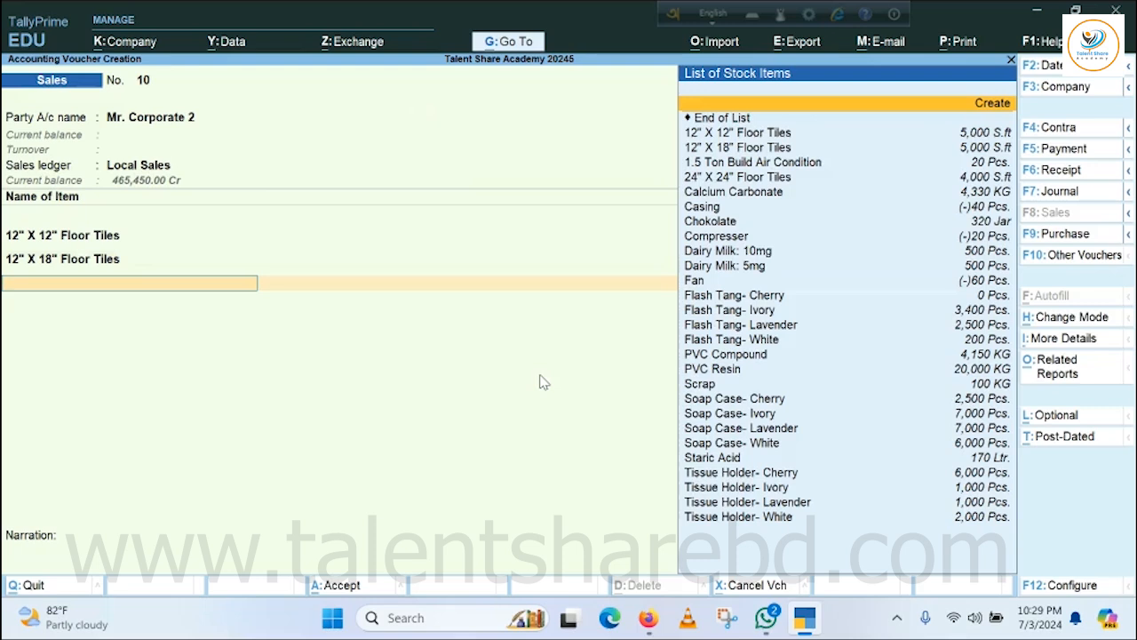
# Add 24" X 24" Floor Tiles as the third voucher item with no tracking or order number.
pyautogui.press('Down')
pyautogui.press('Down')
pyautogui.press('Down')
pyautogui.press('Down')
pyautogui.press('Down')
pyautogui.press('Return')
pyautogui.press('Return')
pyautogui.press('Return')
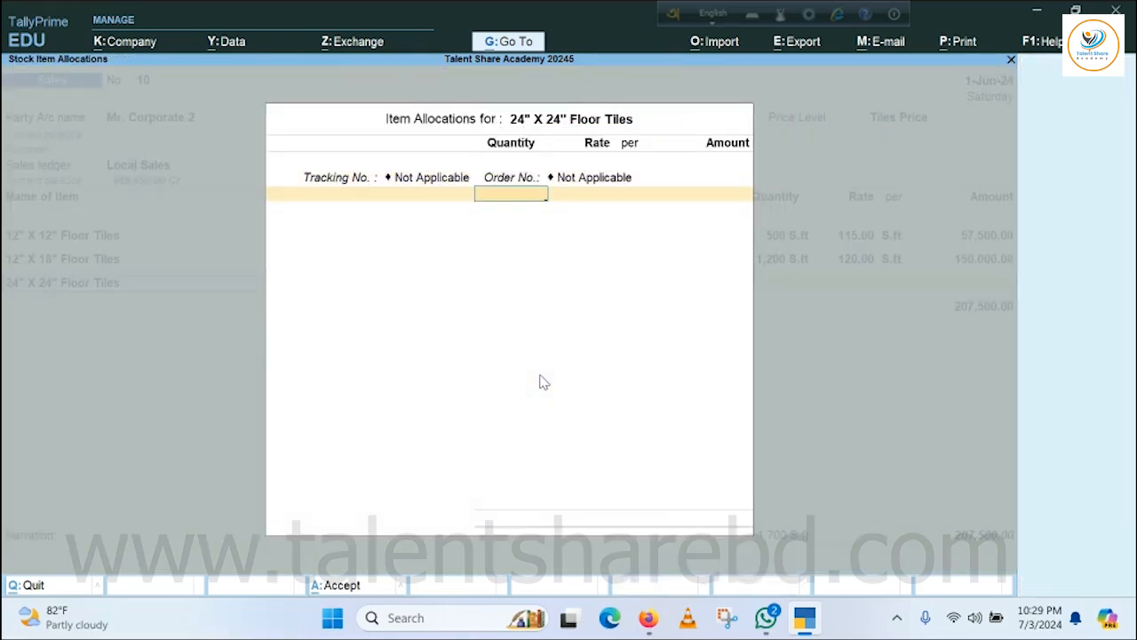
# Try quantities of 2,200 and 1,500 S.ft for the 24" X 24" Floor Tiles to test the quantity-based rates.
pyautogui.write('2200')
pyautogui.press('Return')
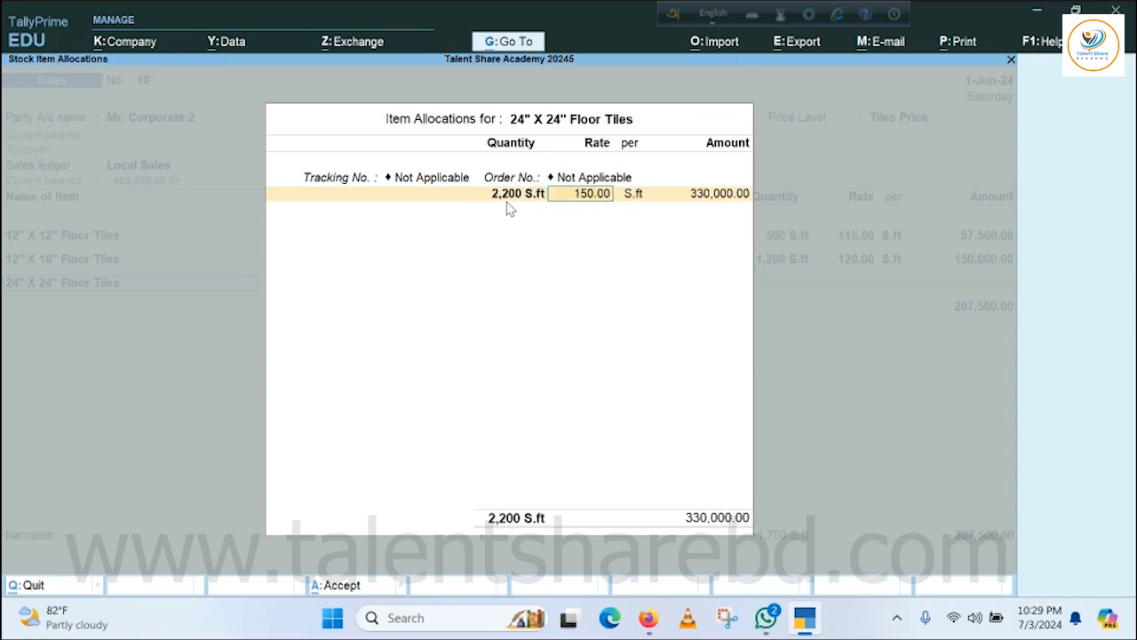
pyautogui.press('BackSpace')
pyautogui.write('1500')
pyautogui.press('Return')
# Set the 24" X 24" Floor Tiles to 900 S.ft at 160 per S.ft and complete the item allocation.
pyautogui.click(513, 195)
pyautogui.write('900')
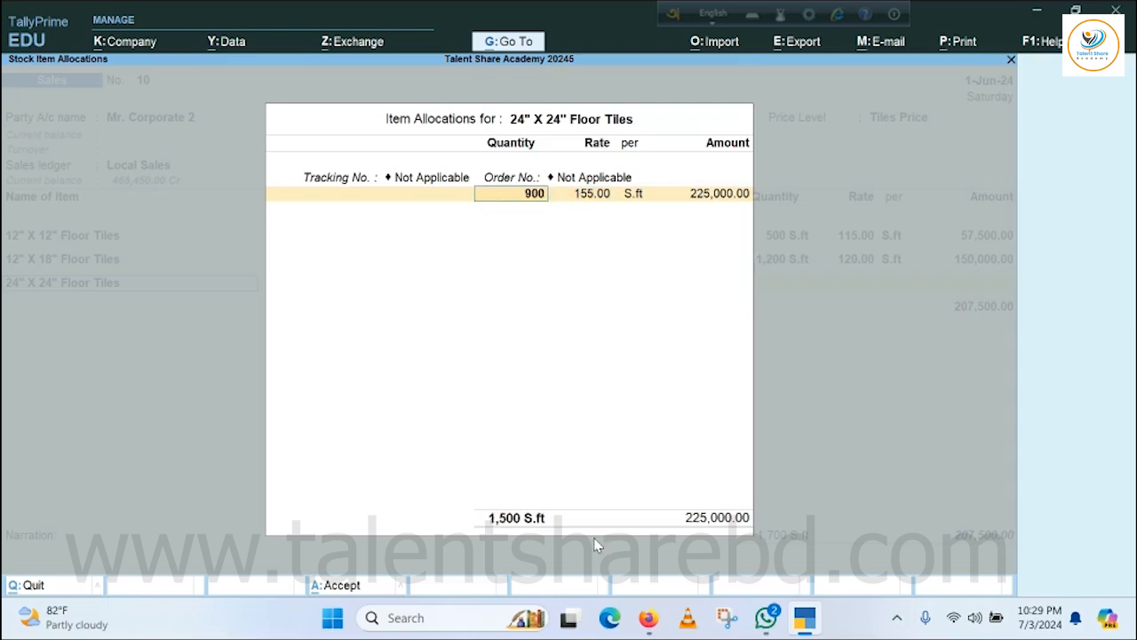
pyautogui.press('Return')
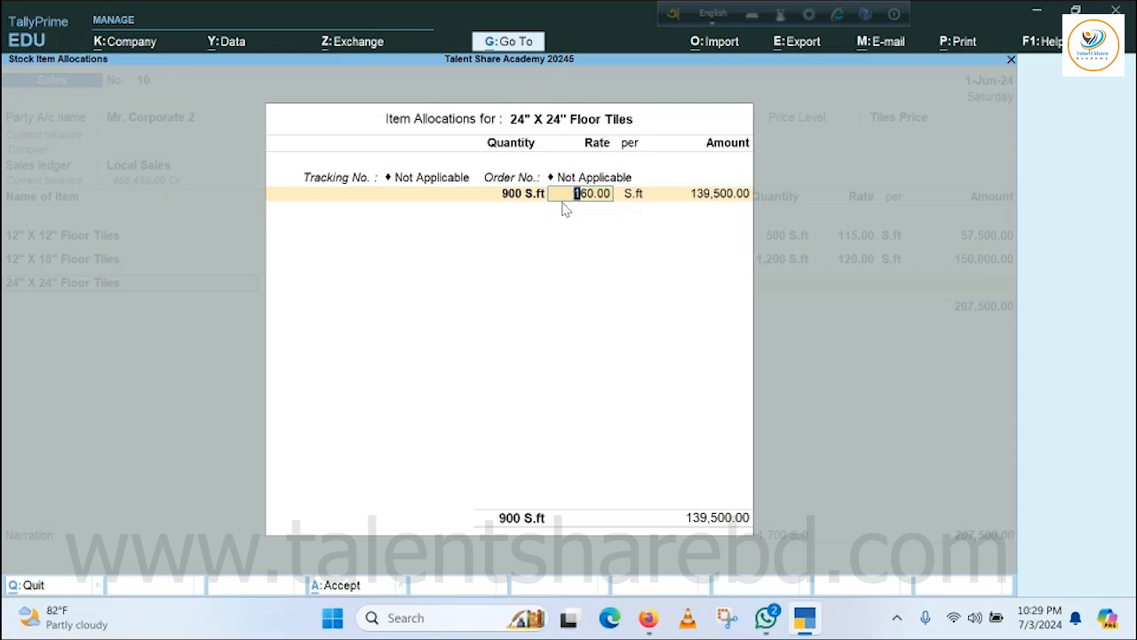
pyautogui.press('Return')
pyautogui.press('Return')
pyautogui.press('Return')
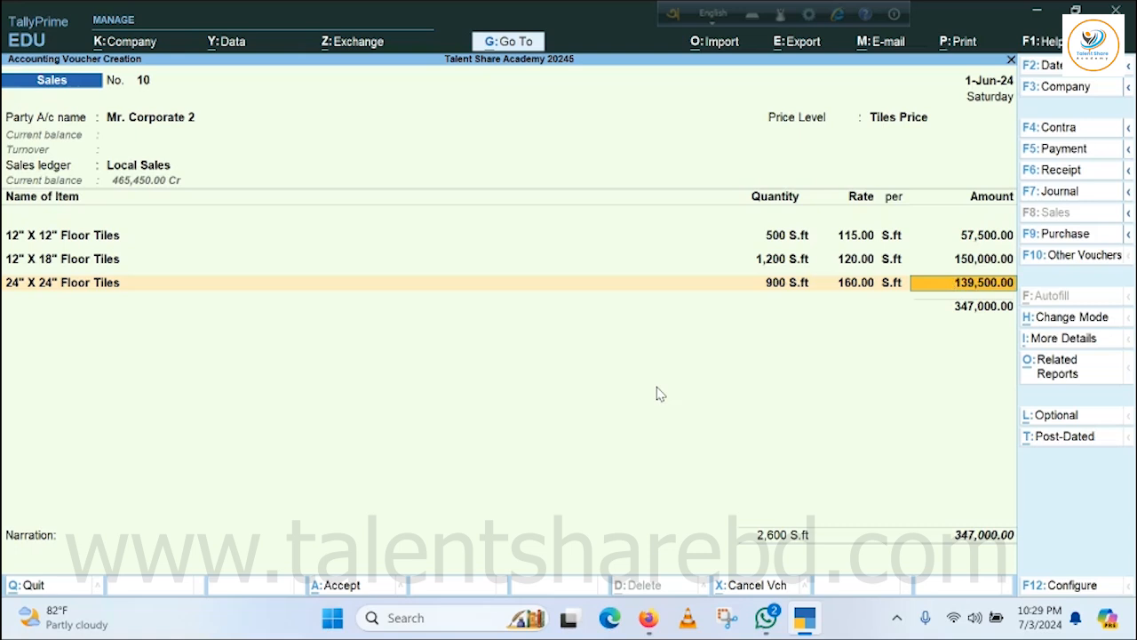
pyautogui.press('Return')
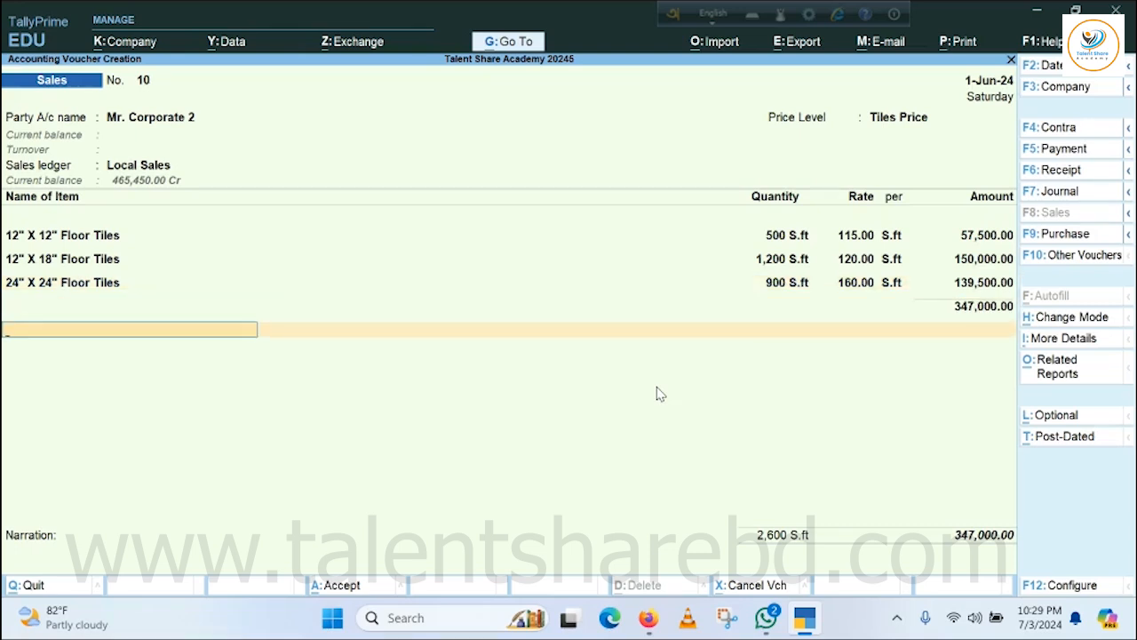
# End the item list and save the sales voucher with a blank narration.
pyautogui.press('Return')
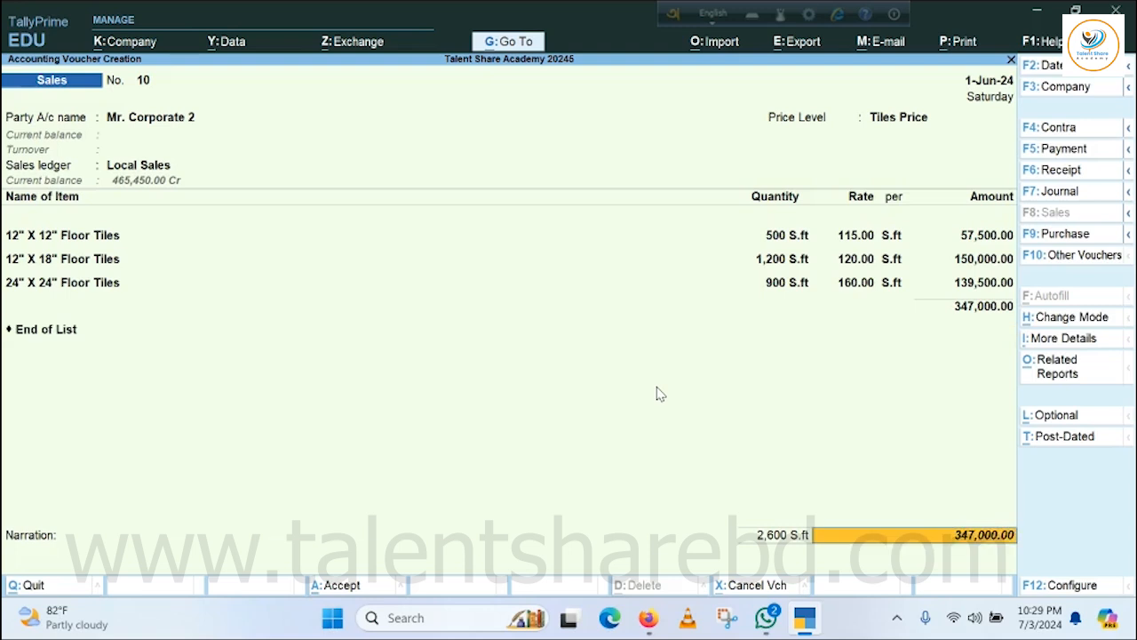
pyautogui.press('Return')
pyautogui.press('Return')
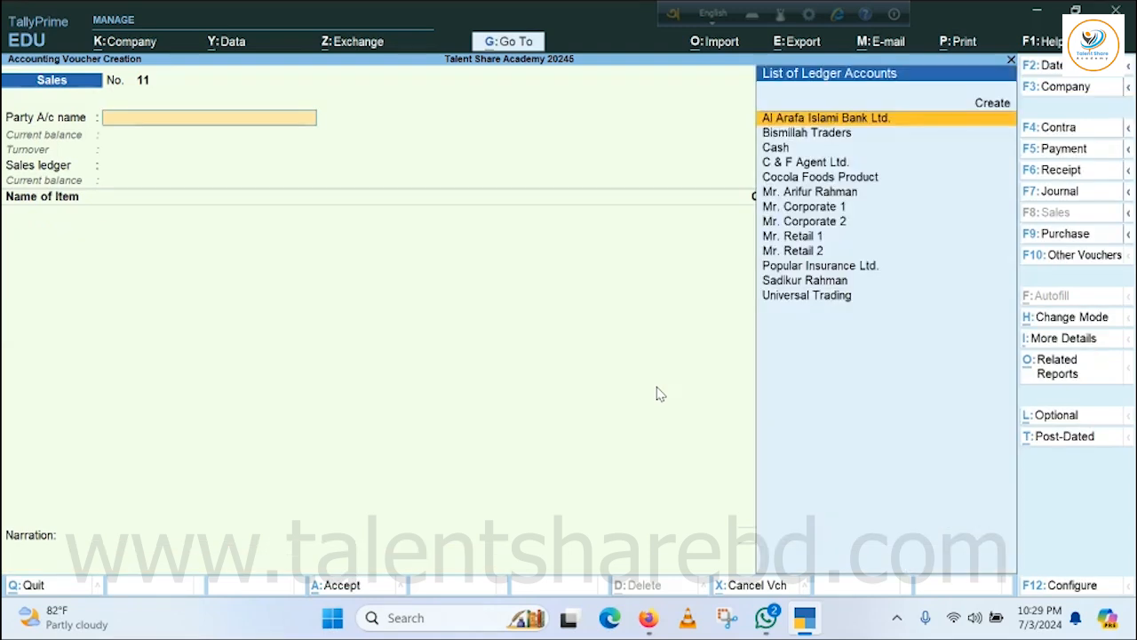
# Leave voucher creation and return to the Gateway of Tally without quitting the program.
pyautogui.press('Escape')
pyautogui.press('Escape')
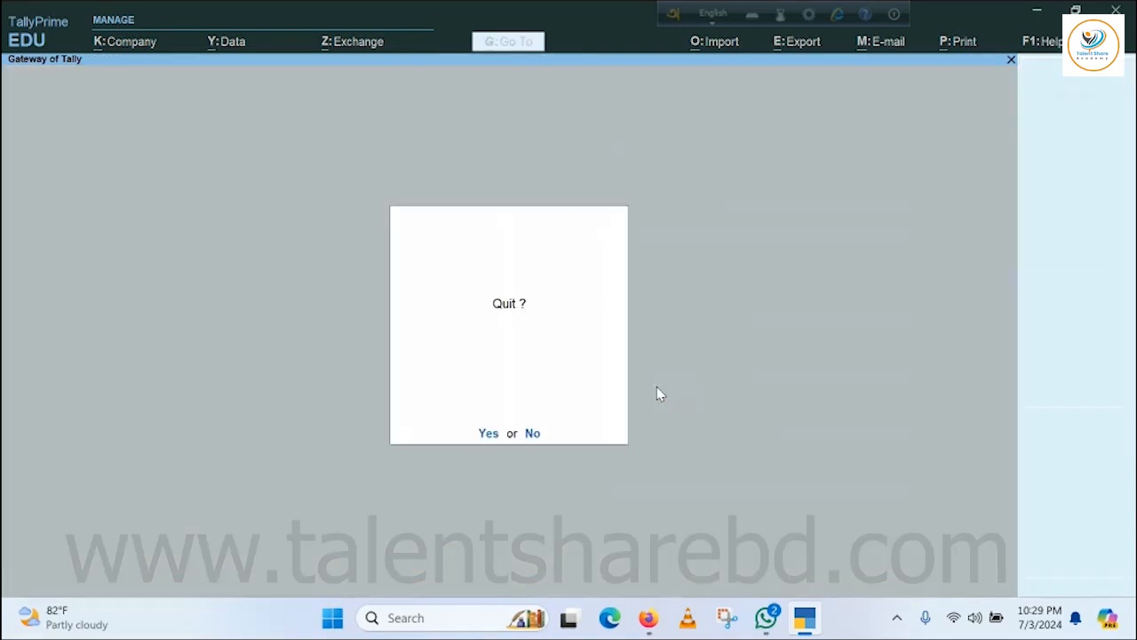
pyautogui.press('Escape')
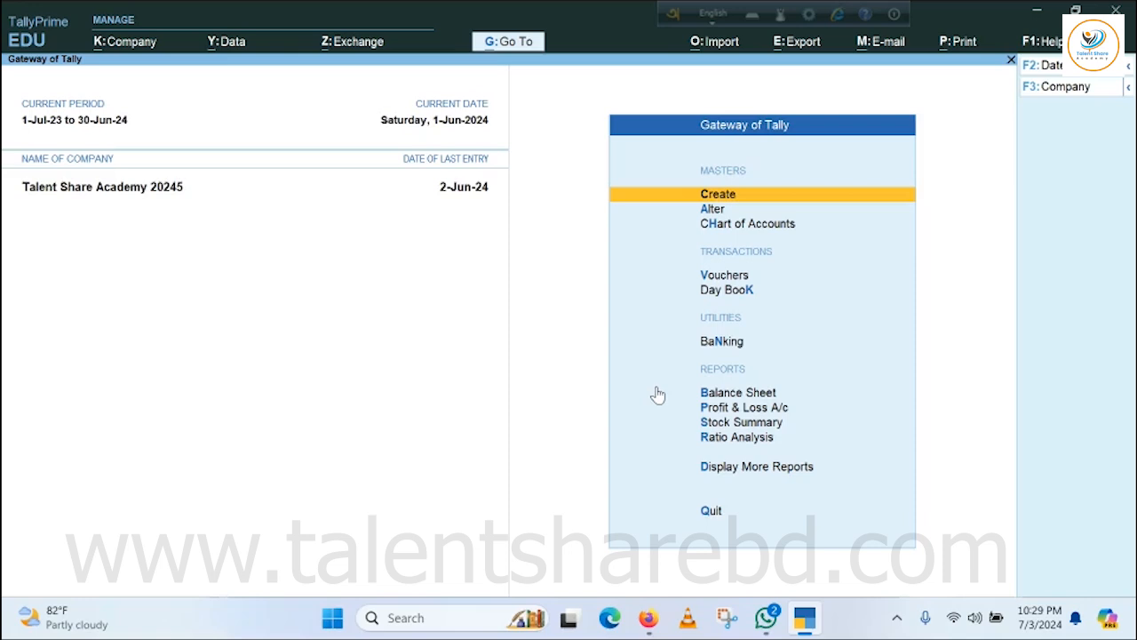